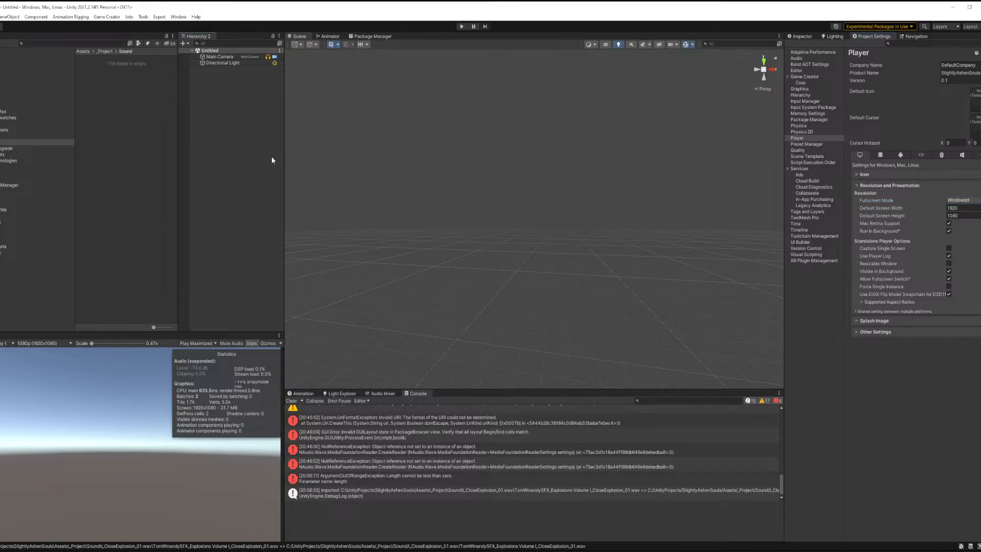
Clear the console log and switch the side panel to the Inspector.
left_click(291, 401)
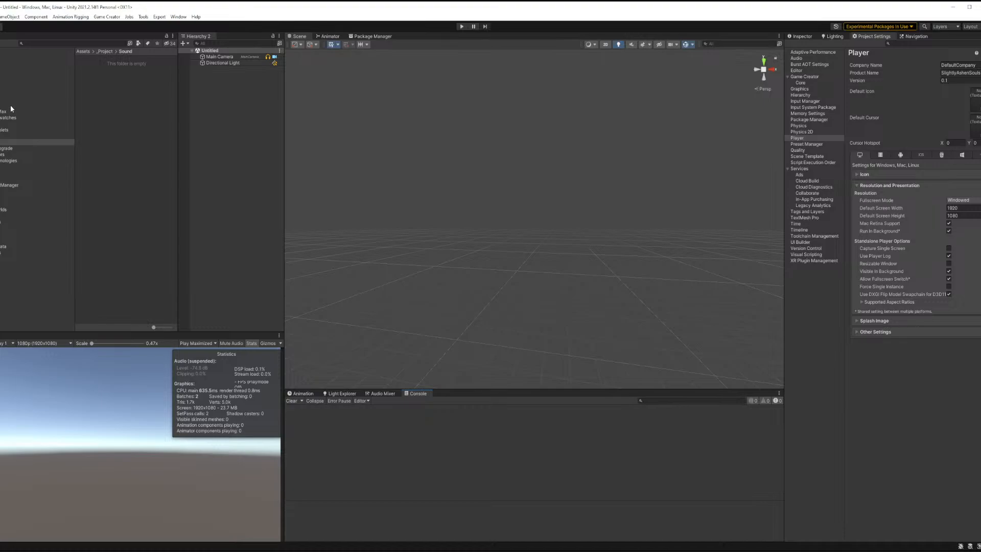
left_click(802, 37)
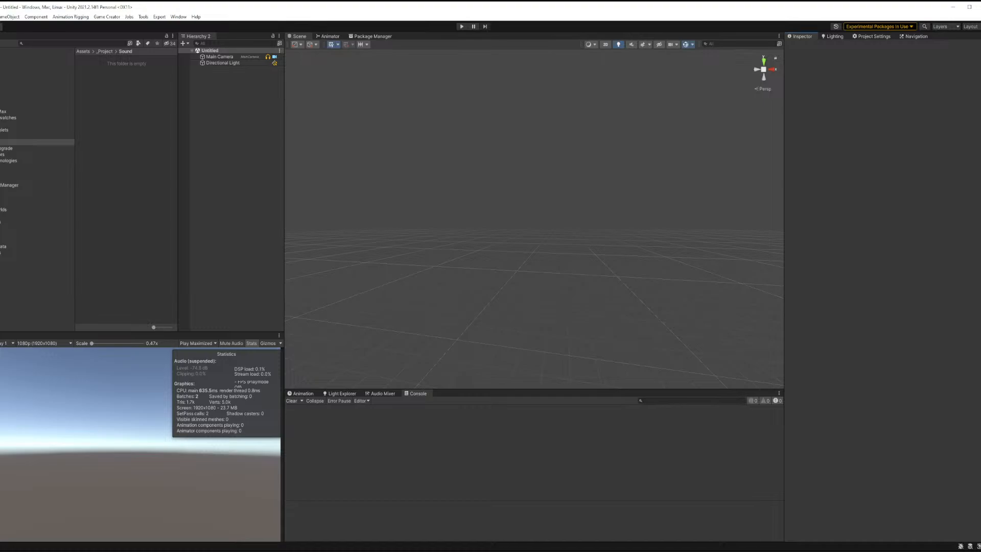
Browse the project's asset folders, including the Terrain and terrain_triplets texture folders.
left_click(0, 112)
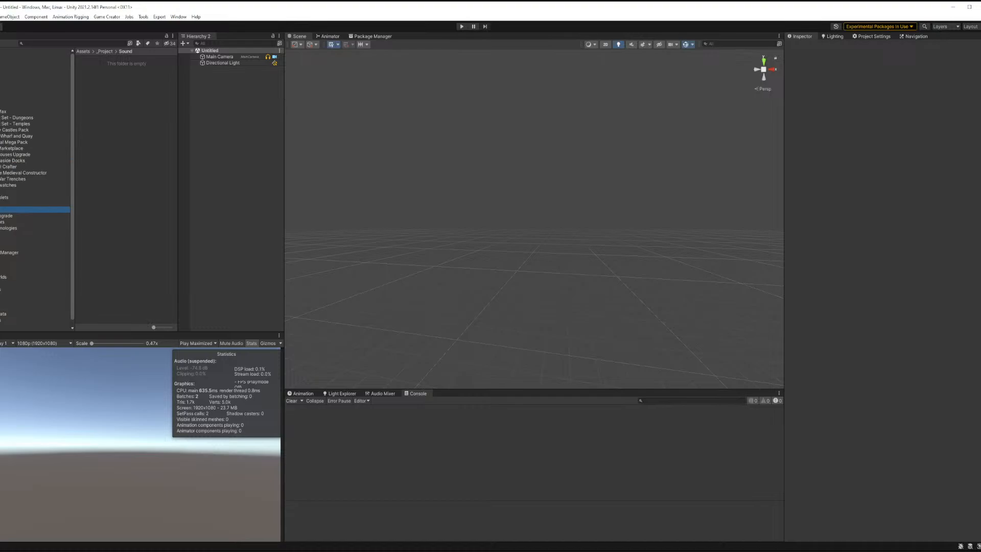
left_click(0, 111)
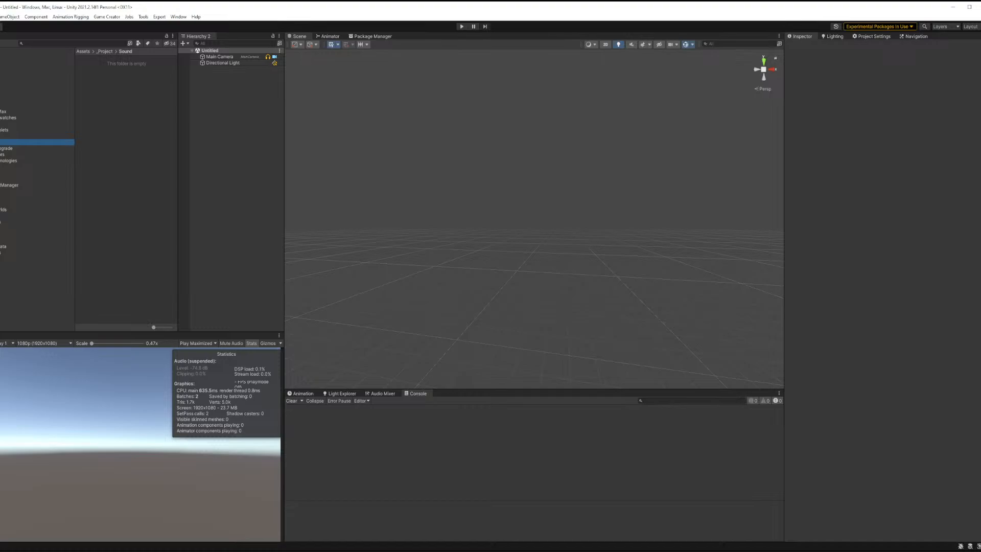
left_click(10, 124)
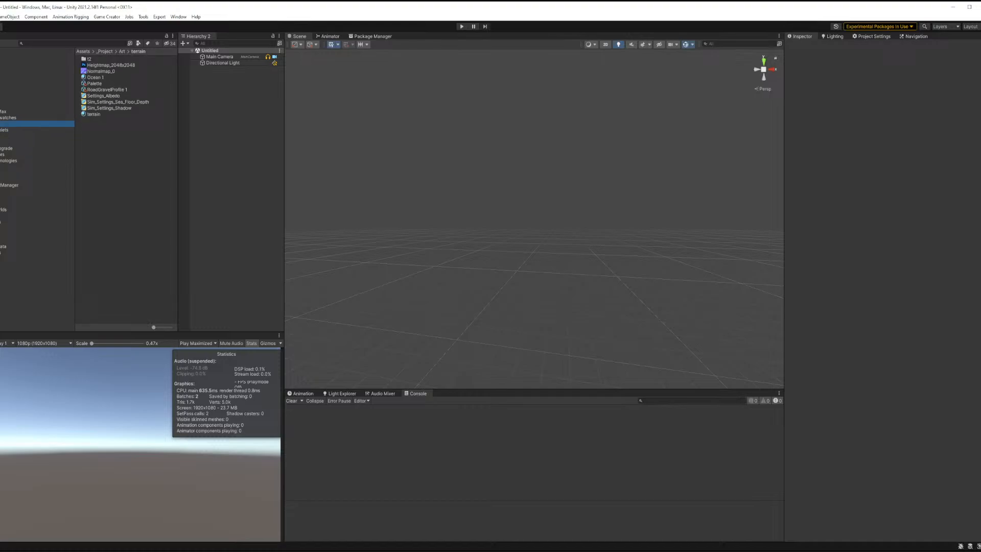
left_click(5, 130)
key("Right")
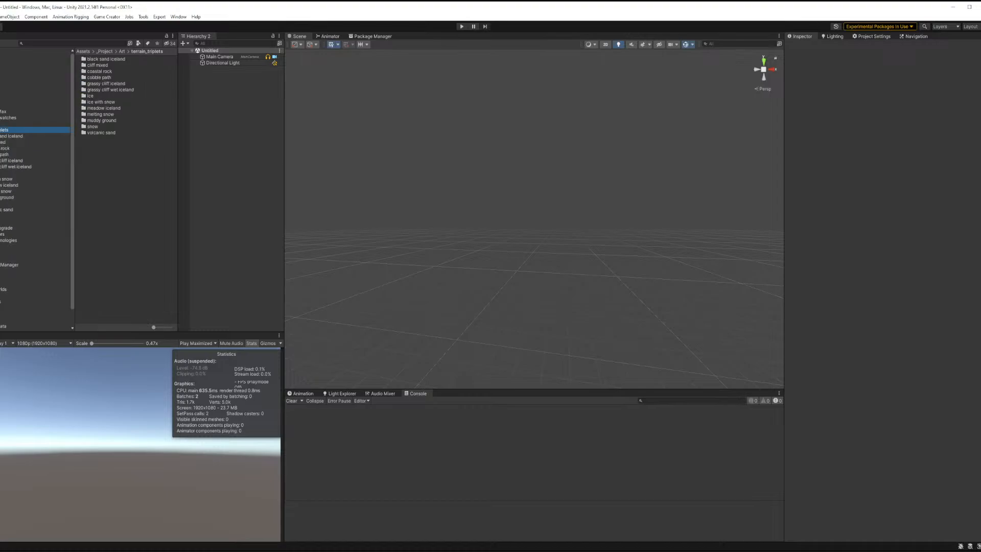
key("Down")
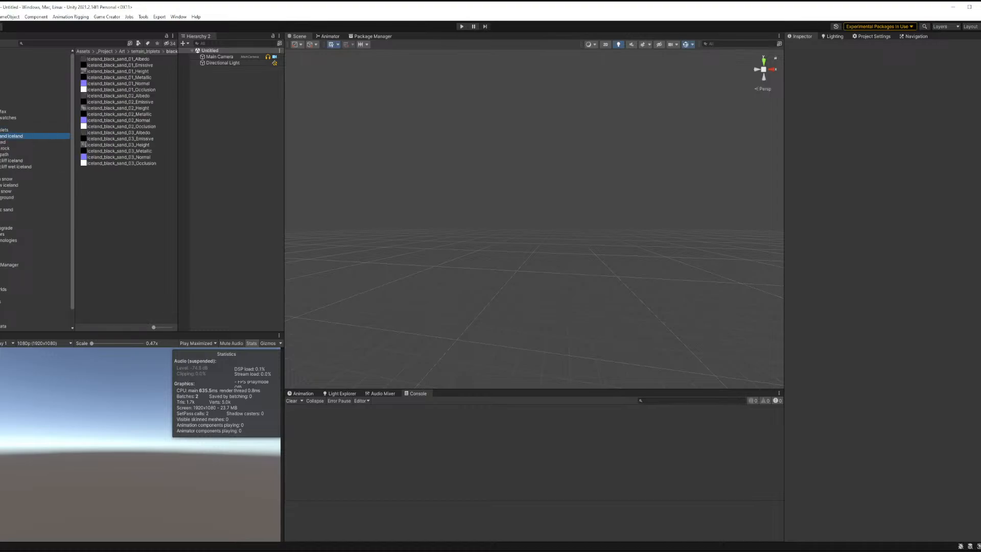
left_click(1, 130)
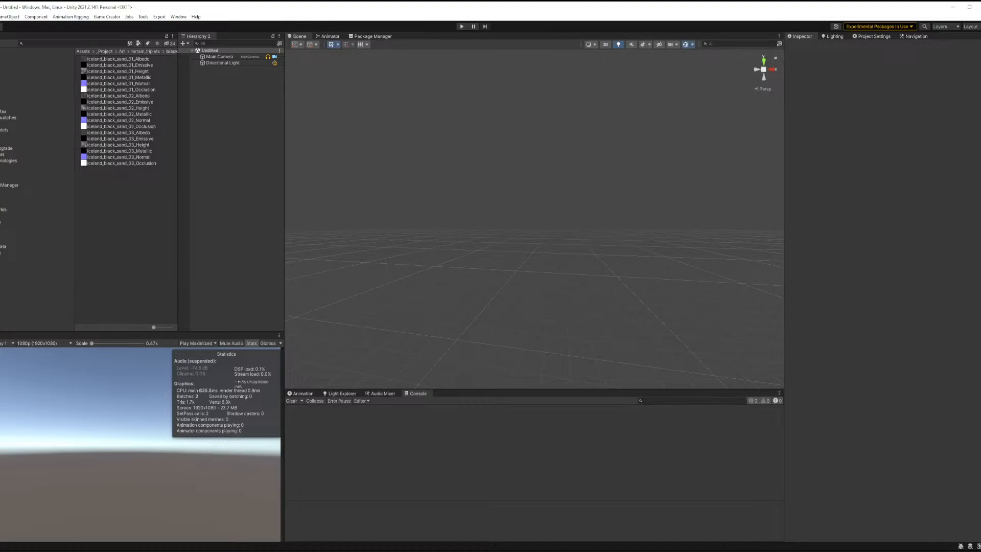
Create a new folder named old inside the Scenes folder.
left_click(1, 135)
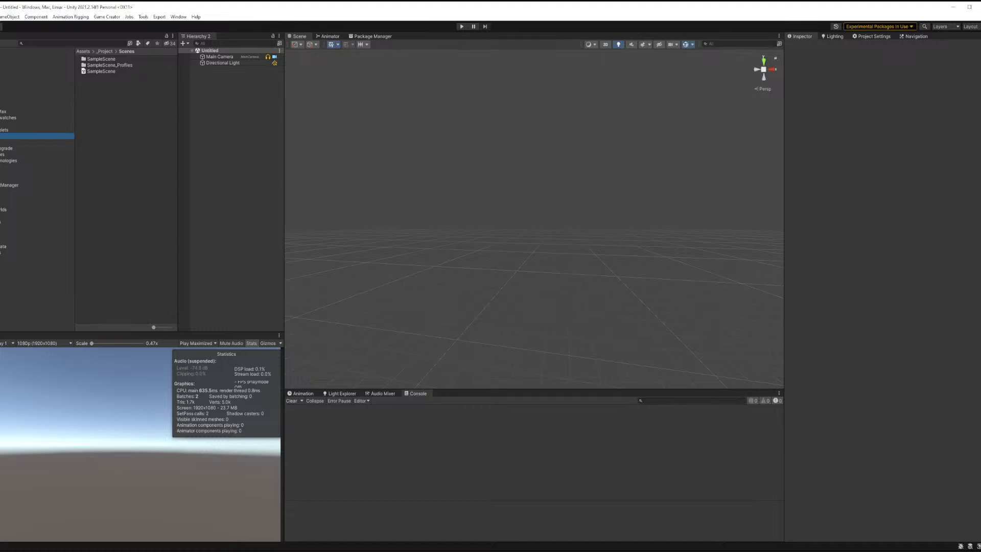
right_click(107, 89)
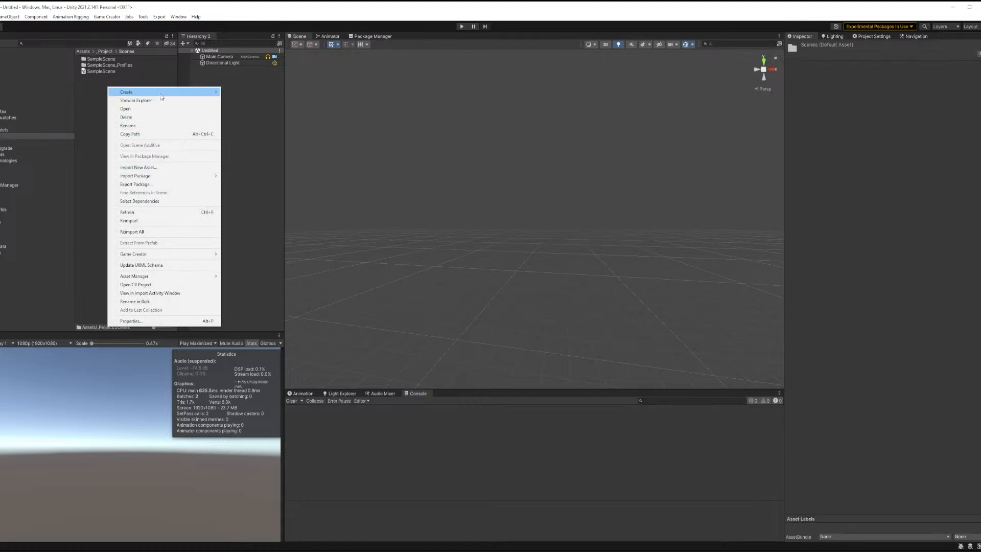
mouse_move(133, 92)
left_click(248, 112)
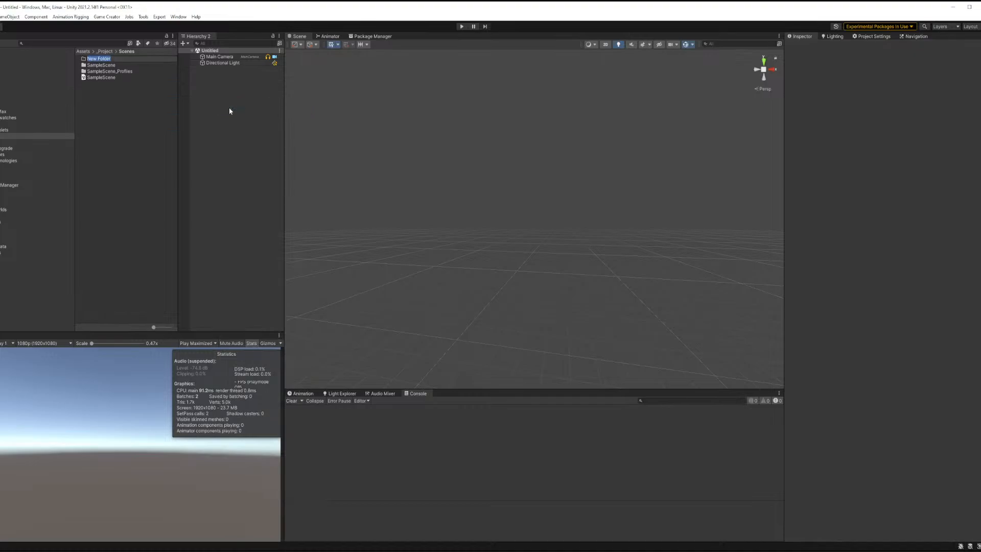
type("old")
key("Return")
Move the SampleScene folder, SampleScene_Profiles and the SampleScene scene into the old folder.
left_click(113, 66)
left_click(107, 76, "shift")
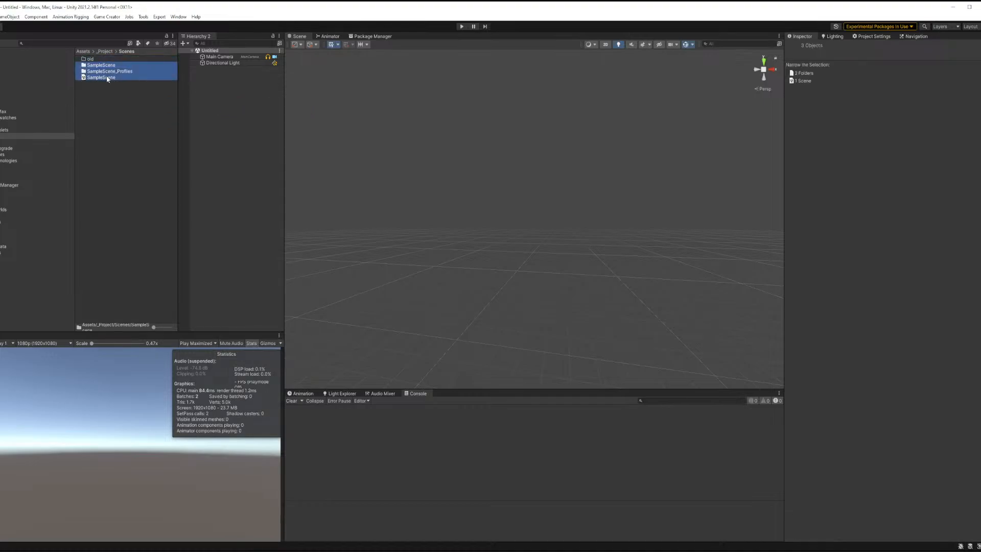
left_click_drag(93, 62, 91, 59)
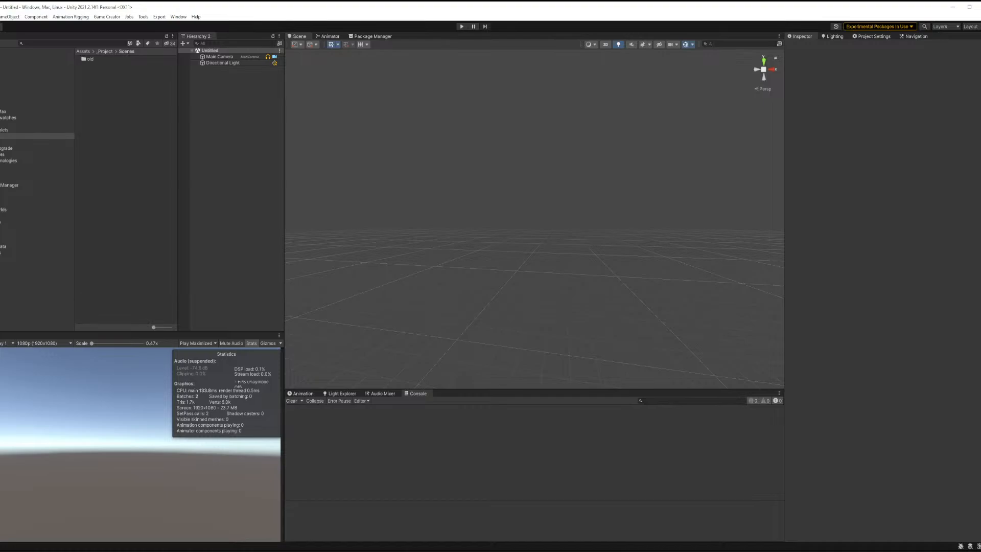
Browse the third-party asset folders in the project, from AmplifyImpostors through VolumetricFog.
left_click(2, 155)
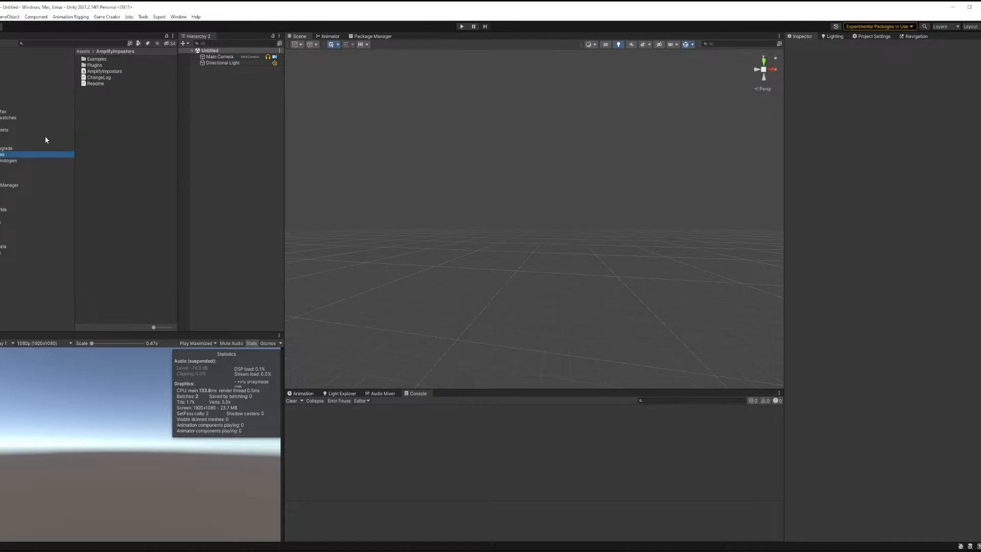
left_click(2, 160)
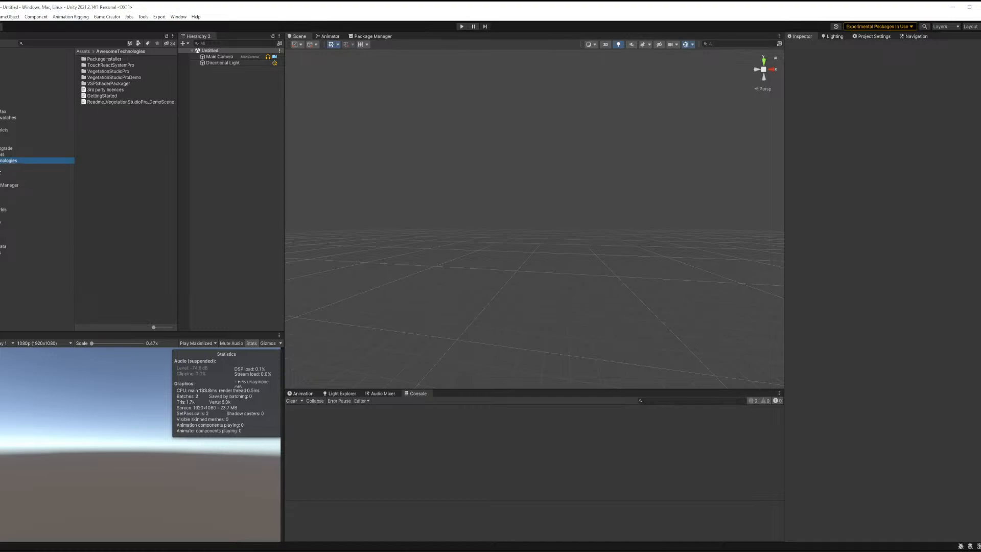
left_click(2, 166)
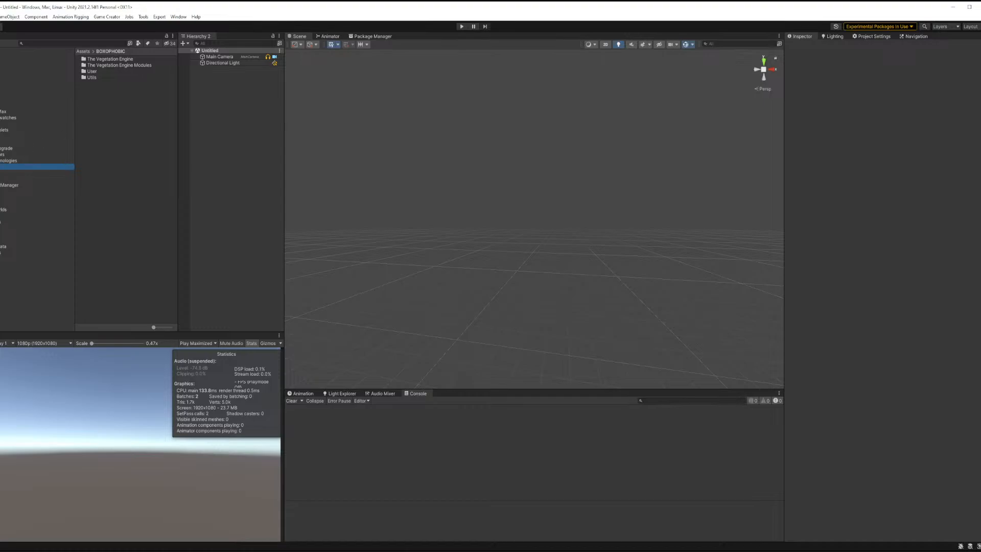
key("Down")
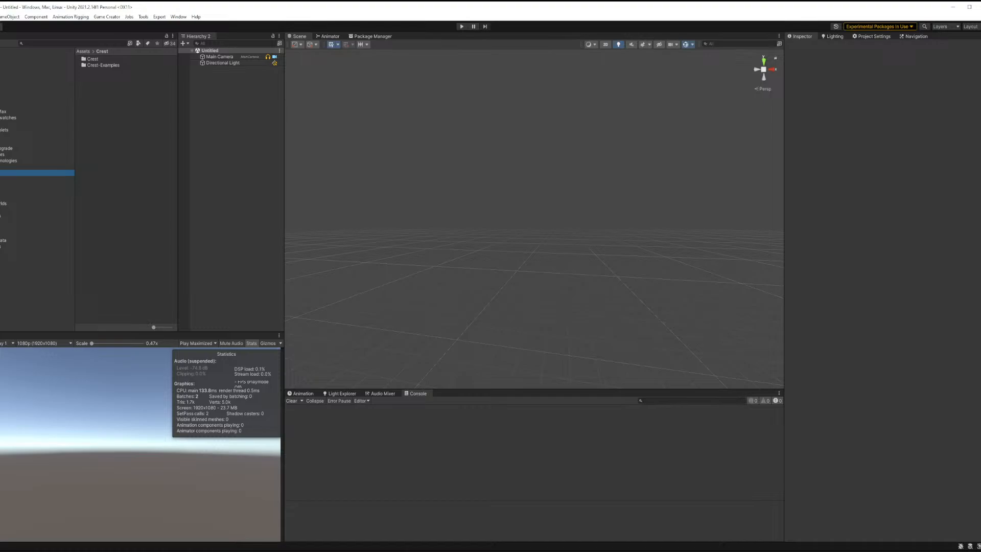
left_click(3, 203)
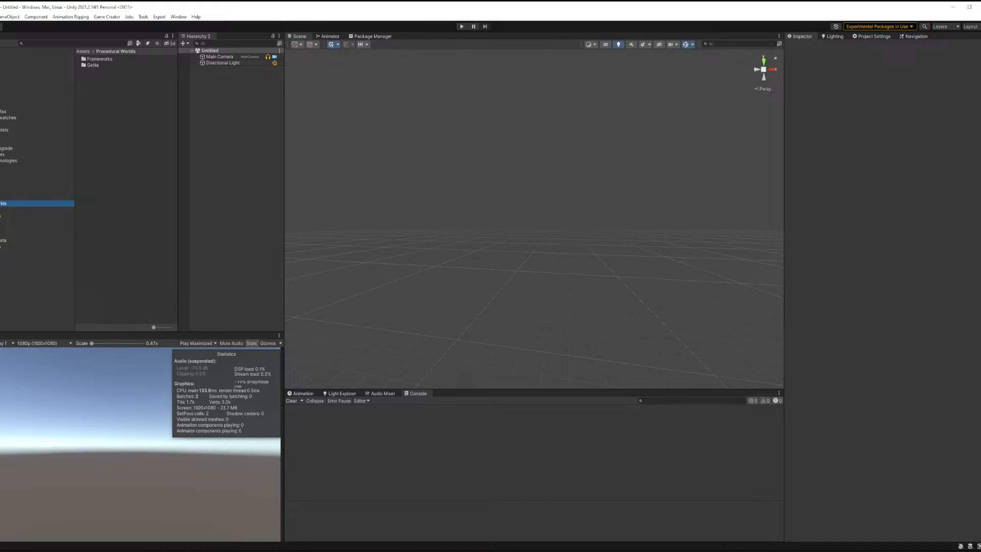
left_click(2, 209)
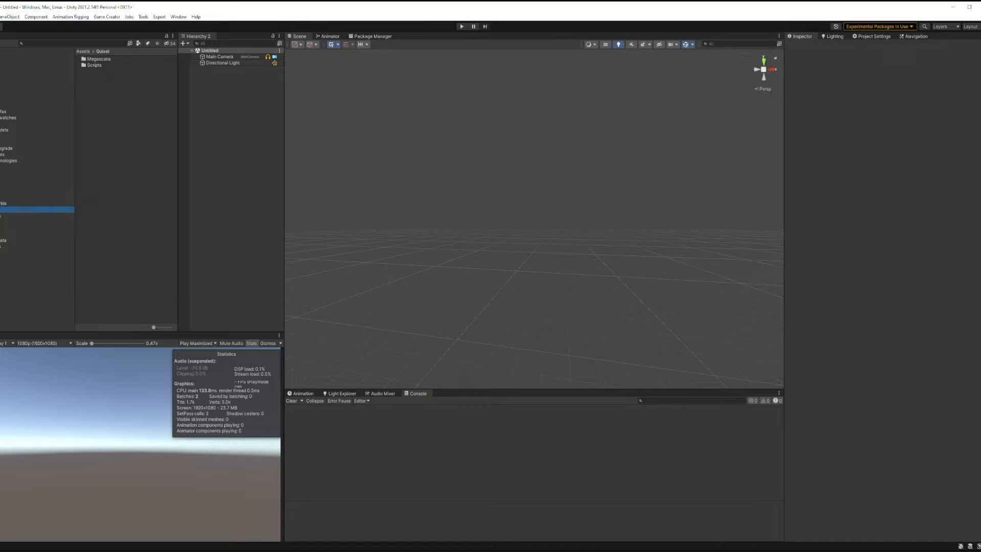
key("Right")
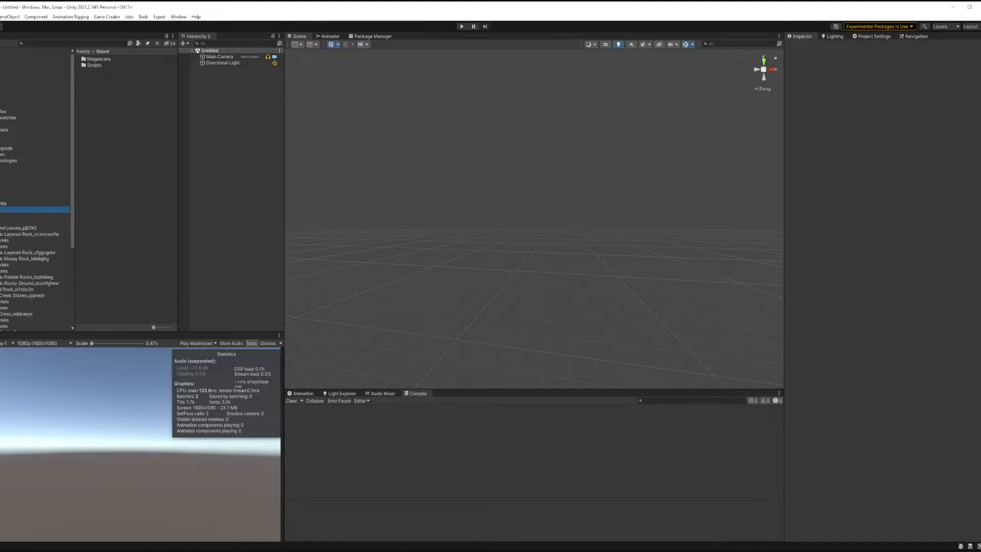
key("Left")
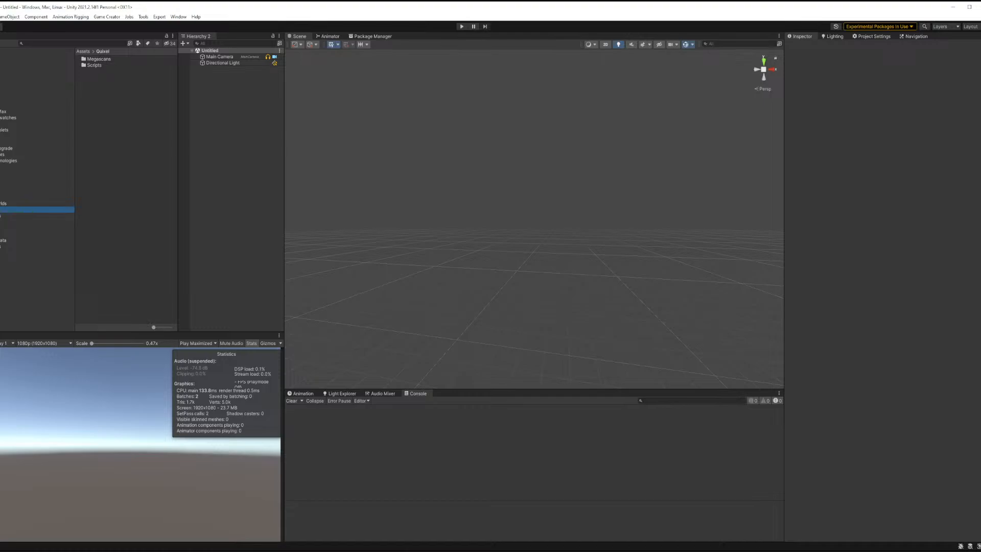
left_click(4, 215)
left_click(5, 222)
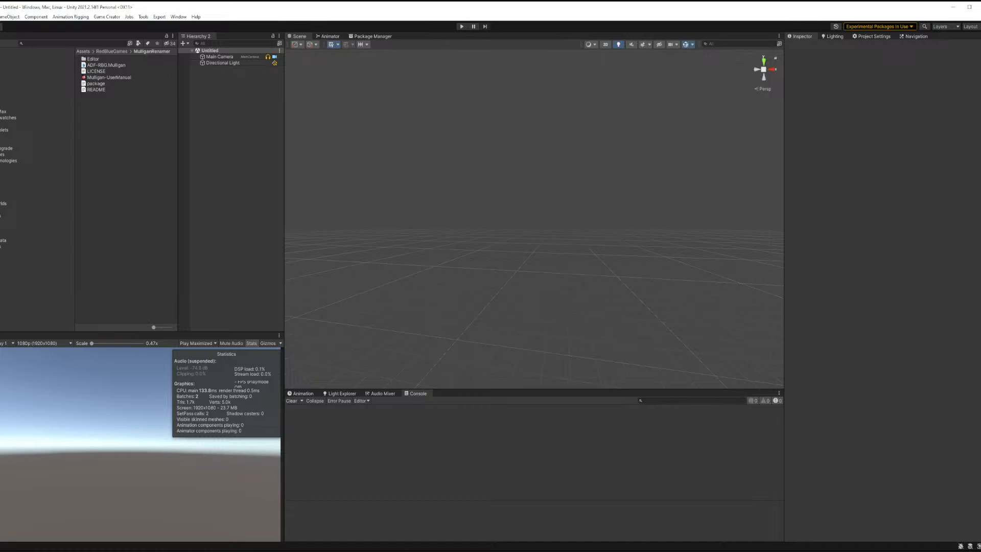
left_click(11, 252)
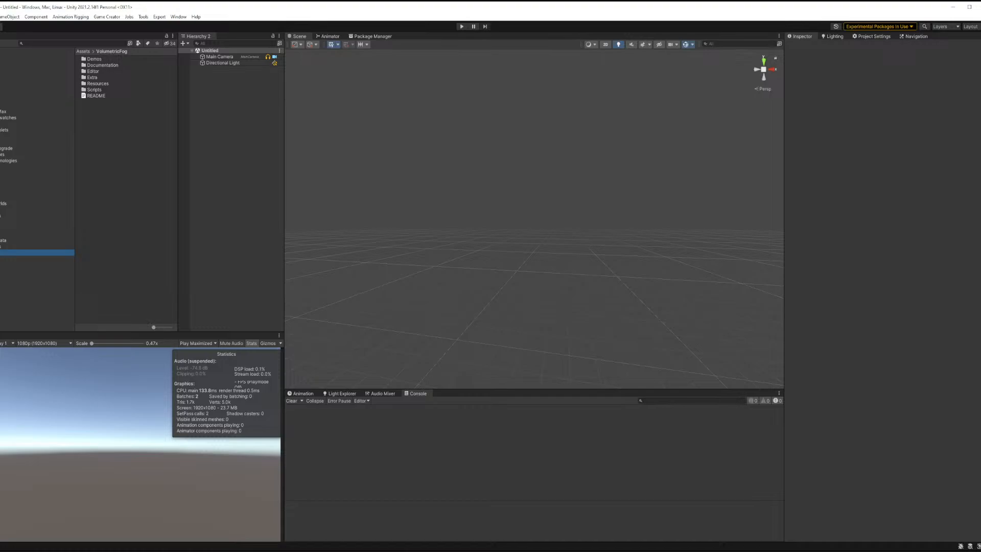
Scroll through the project folder tree and inspect the package folders such as MicroSplat-Triplanar.
scroll(1, 224, "down", 5)
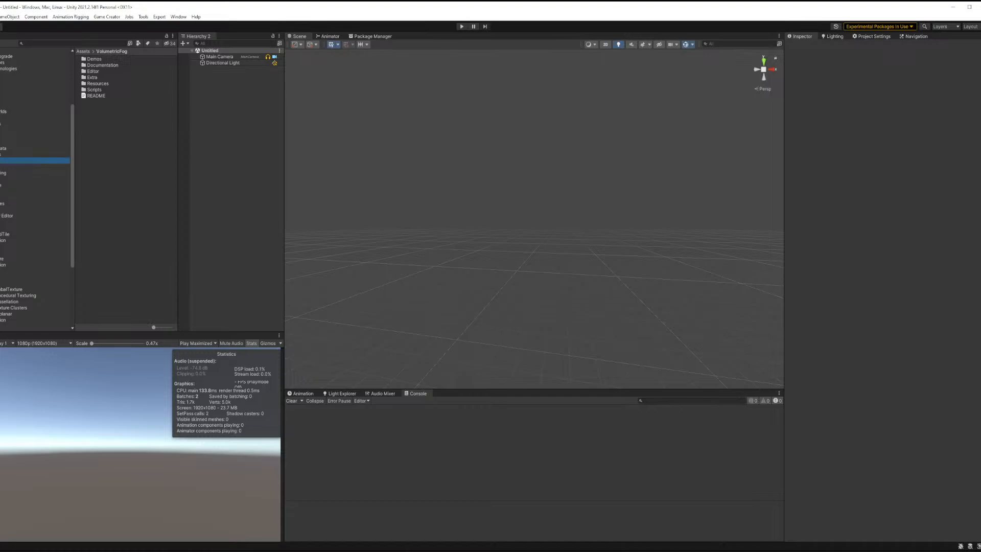
scroll(36, 189, "down", 5)
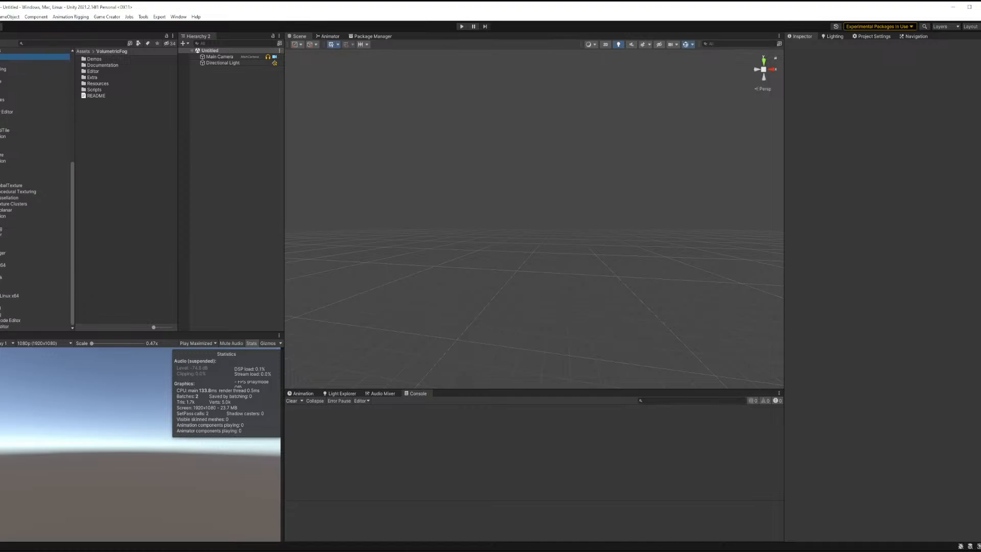
scroll(35, 189, "up", 4)
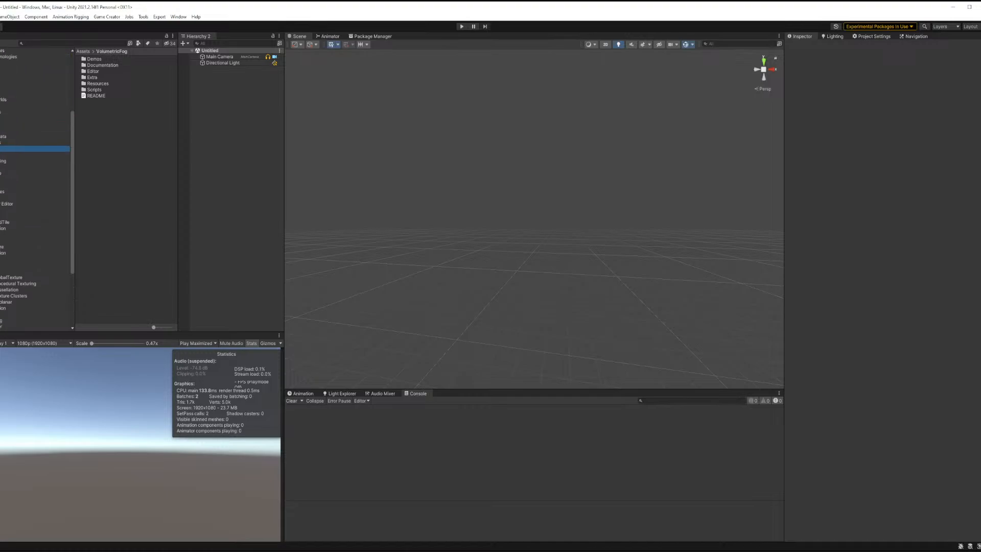
left_click(1, 222)
left_click(1, 229)
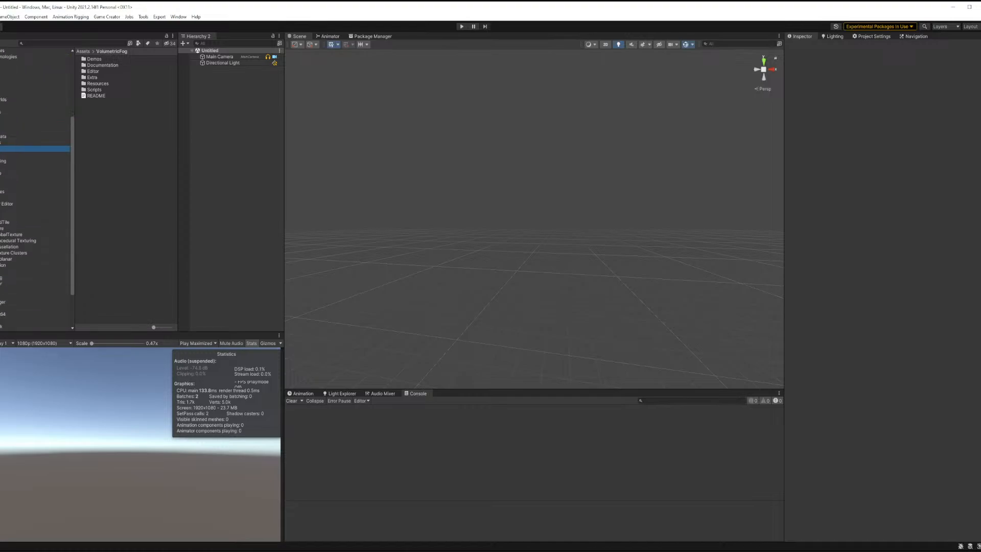
left_click(6, 258)
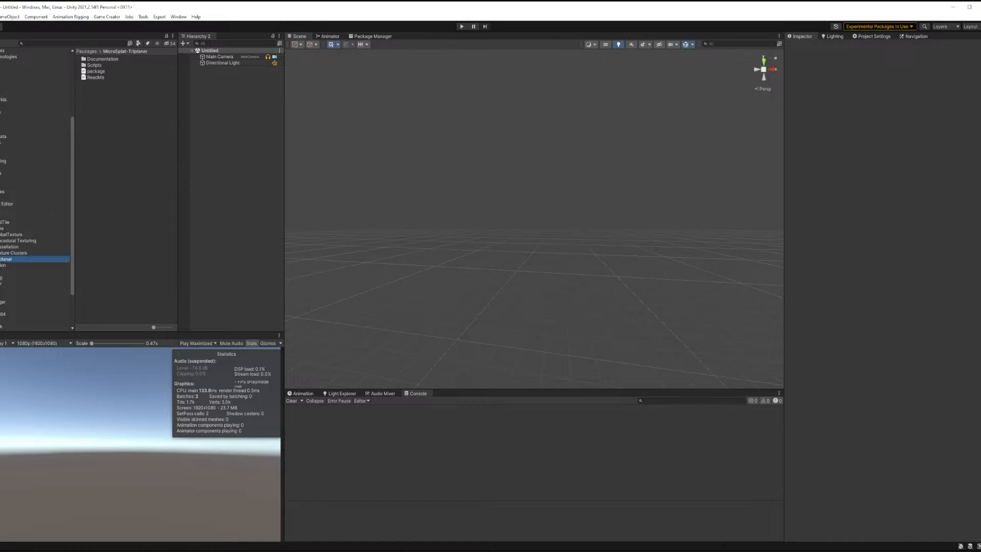
scroll(7, 170, "up", 4)
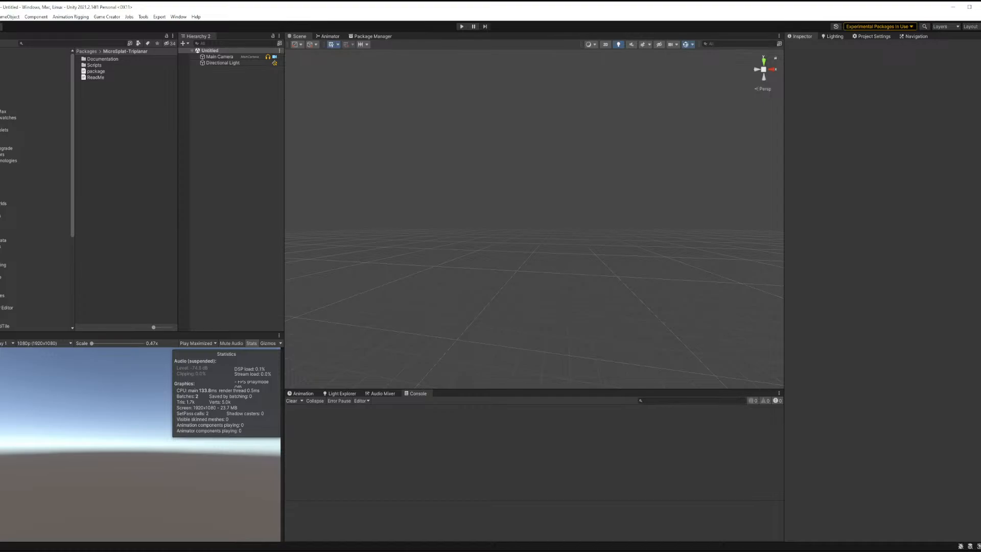
scroll(21, 194, "down", 2)
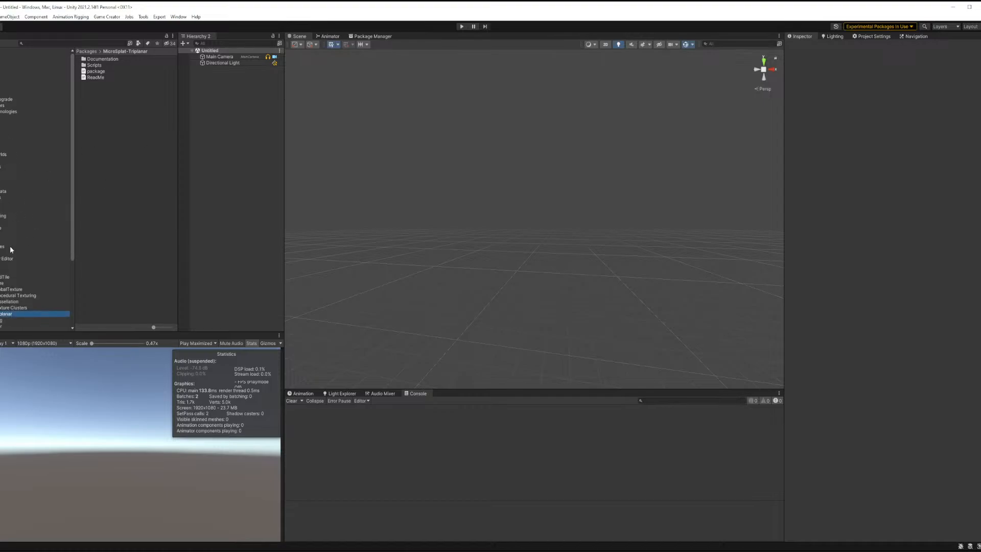
scroll(35, 189, "down", 1)
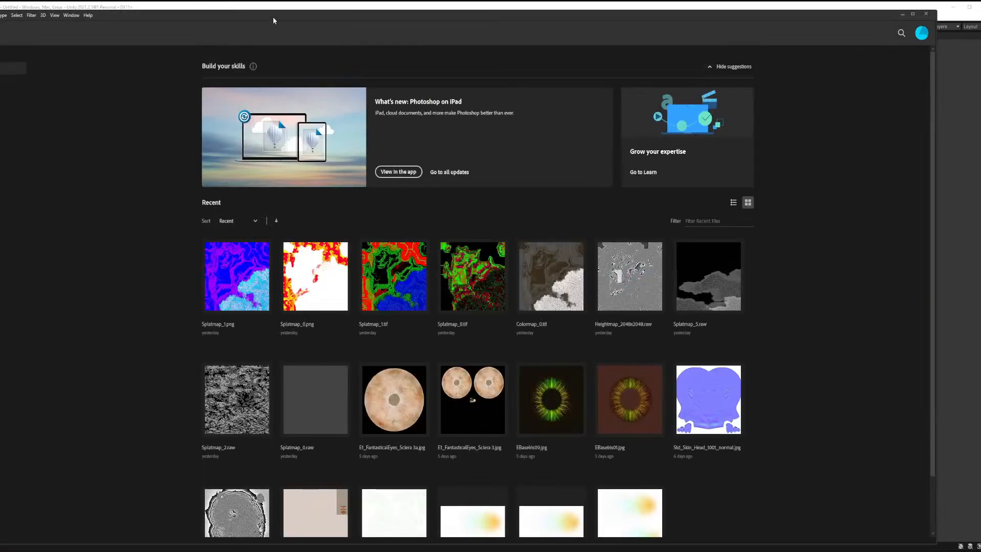
Switch to Photoshop and create a new 2048 × 2048 px document from the recent custom presets.
left_click_drag(273, 19, 296, 15)
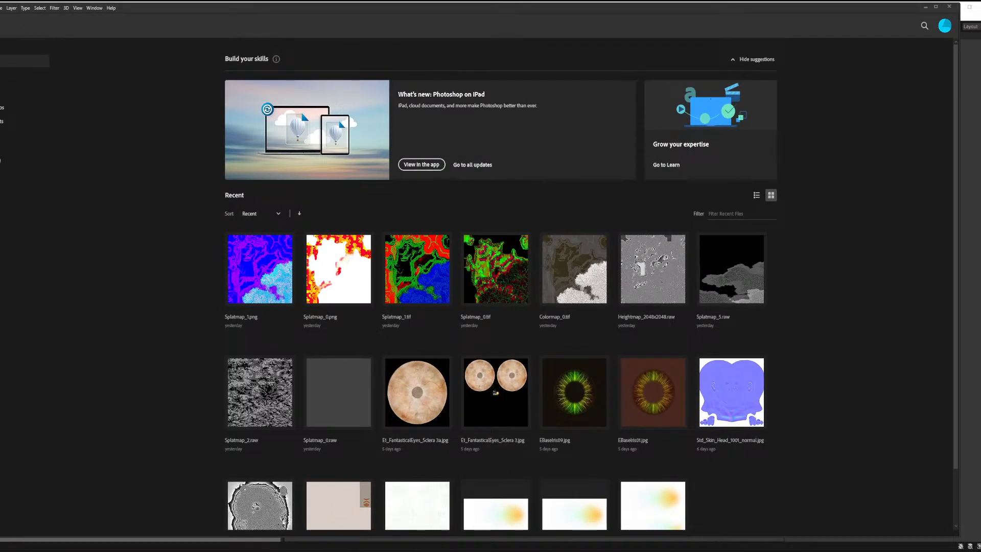
left_click(0, 8)
left_click(3, 16)
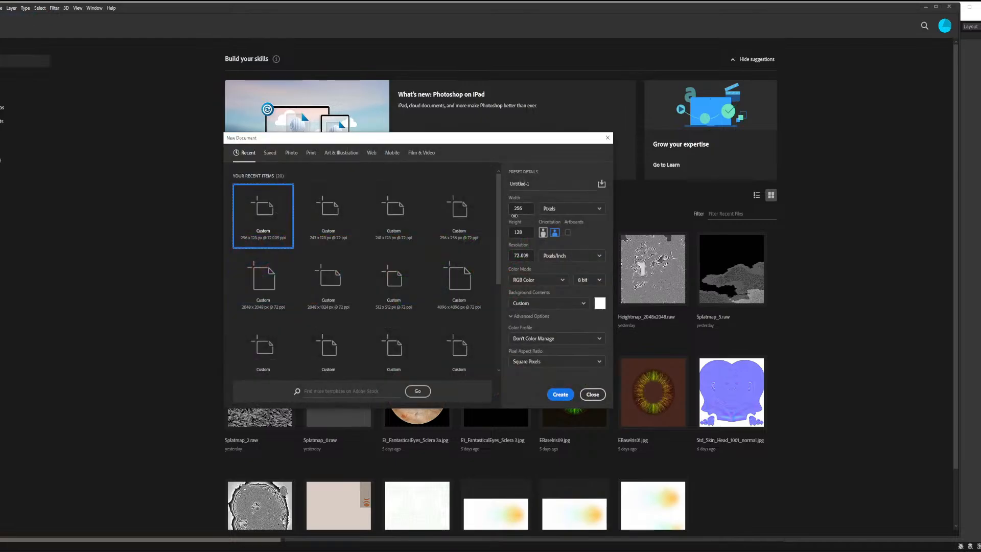
left_click(265, 294)
left_click(560, 395)
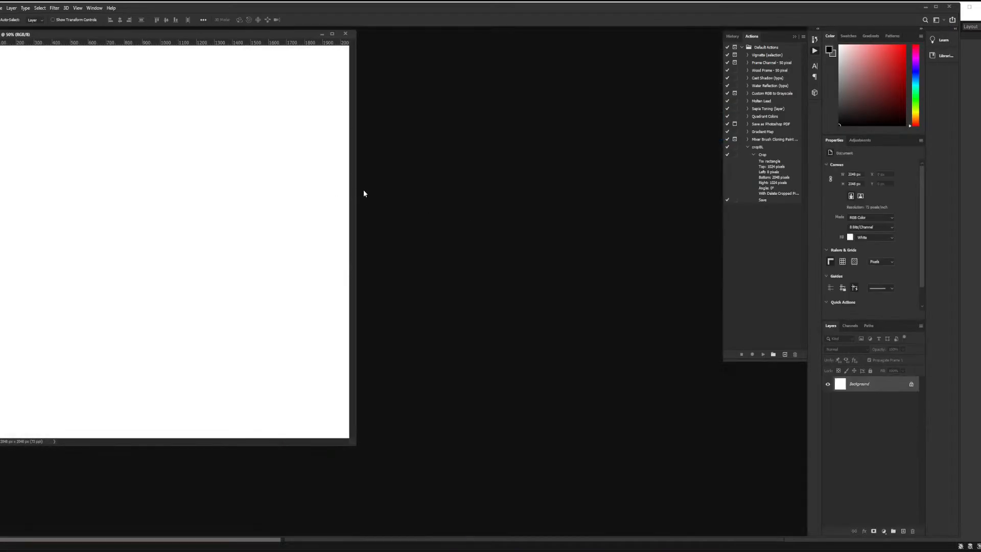
left_click_drag(355, 443, 671, 519)
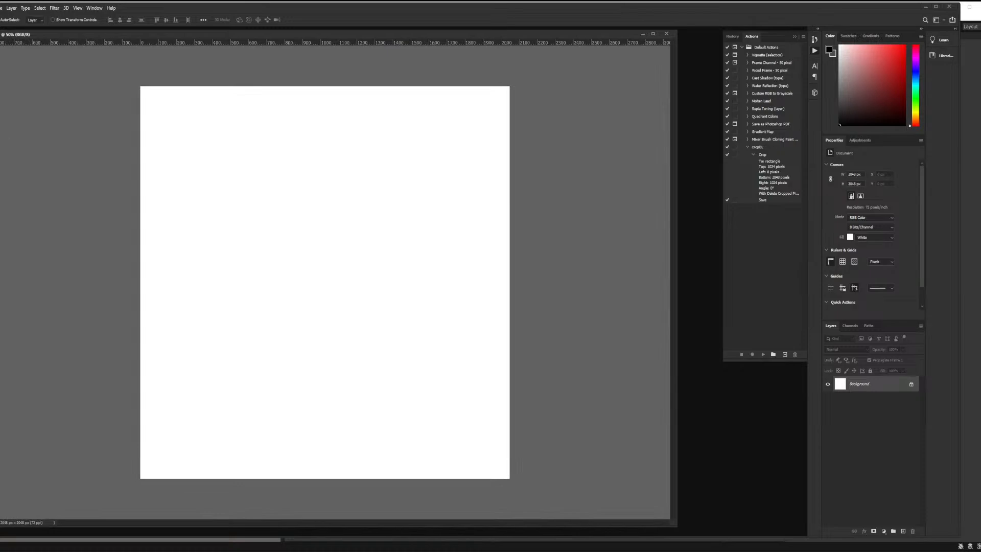
Add a new layer and pick the Brush tool, adjusting the brush size.
key("b")
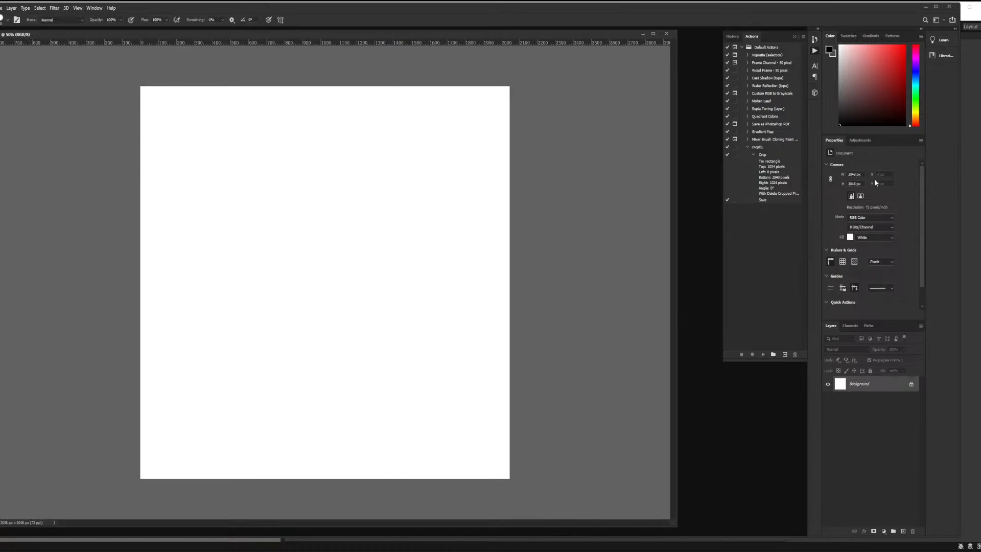
left_click(902, 531)
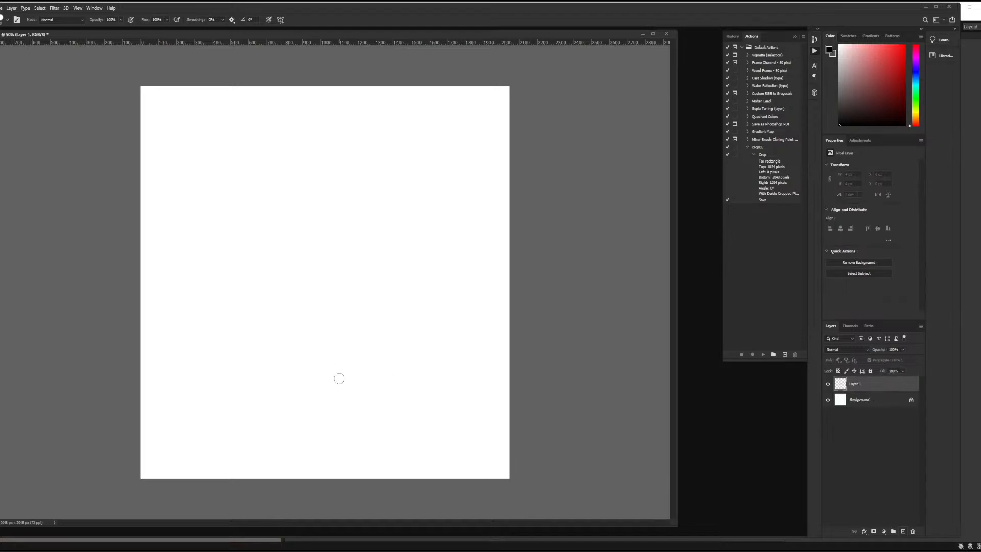
right_click(365, 357)
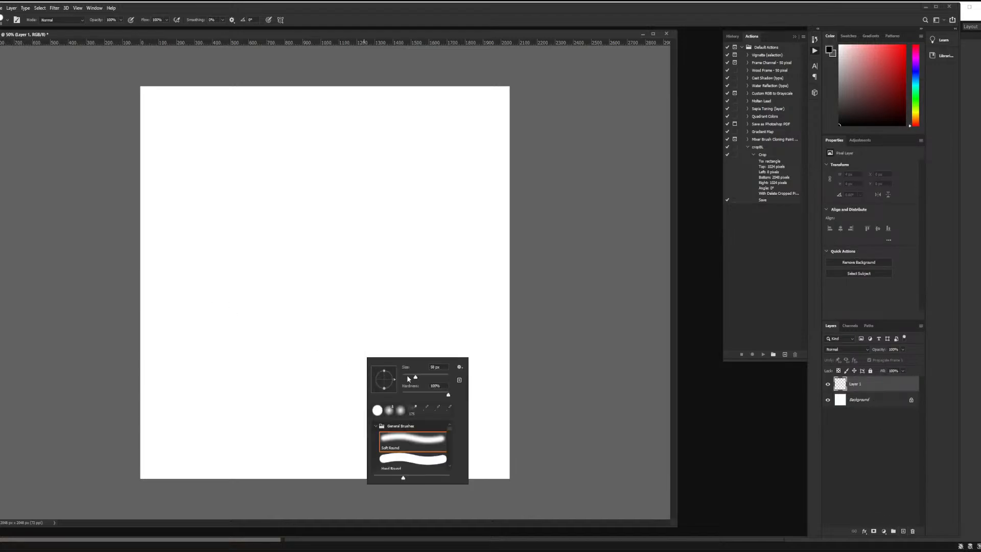
left_click_drag(408, 375, 406, 375)
left_click(86, 251)
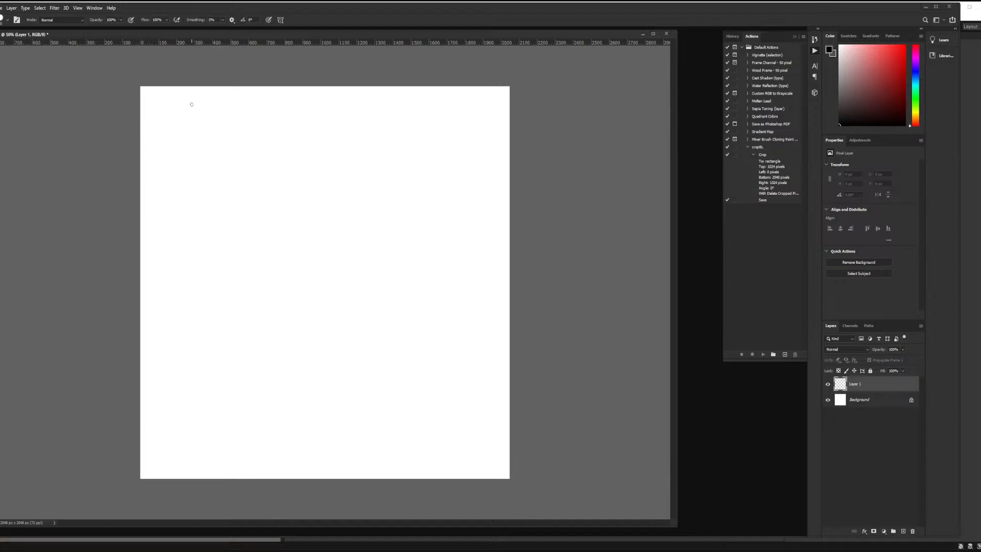
Sketch the irregular island outline, a small diamond and an X mark near its lower-right corner.
mouse_move(233, 100)
left_mouse_down()
mouse_move(184, 128)
mouse_move(166, 245)
mouse_move(164, 373)
mouse_move(234, 438)
mouse_move(409, 449)
mouse_move(486, 153)
mouse_move(350, 107)
mouse_move(228, 99)
left_mouse_up()
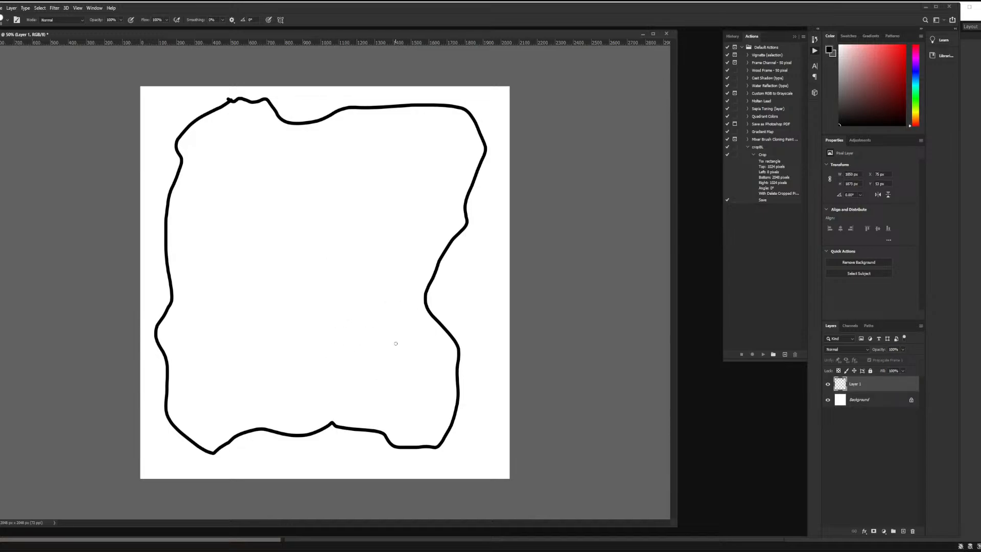
mouse_move(448, 402)
left_mouse_down()
mouse_move(438, 415)
mouse_move(451, 417)
left_mouse_up()
mouse_move(376, 370)
left_mouse_down()
mouse_move(383, 362)
mouse_move(409, 370)
mouse_move(410, 404)
mouse_move(383, 407)
mouse_move(376, 369)
mouse_move(412, 392)
mouse_move(396, 399)
mouse_move(377, 383)
mouse_move(406, 353)
mouse_move(429, 371)
mouse_move(380, 356)
mouse_move(367, 313)
left_mouse_up()
key("ctrl+z")
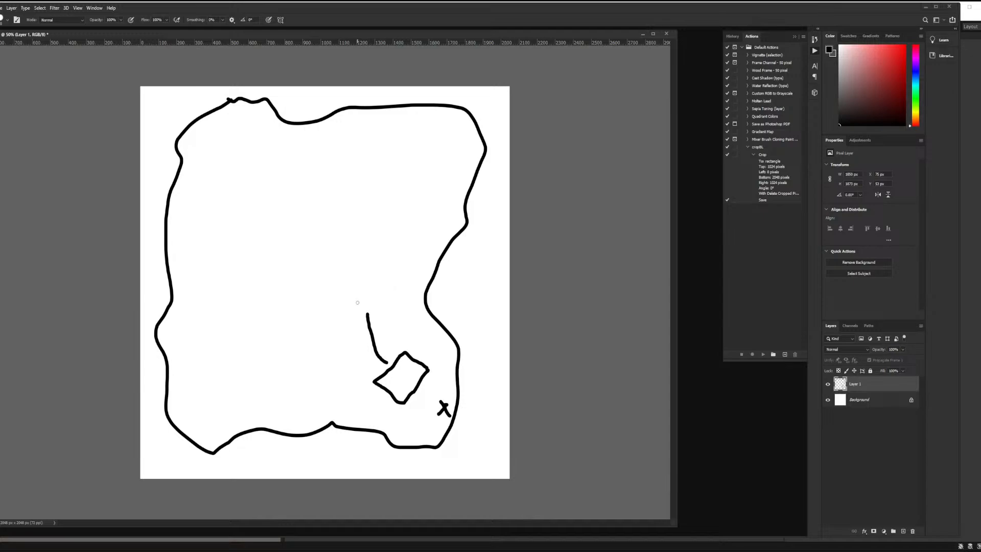
Draw three round clearings, connecting paths and a winding river shape inside the island.
mouse_move(358, 302)
left_mouse_down()
mouse_move(343, 298)
mouse_move(327, 260)
mouse_move(365, 238)
mouse_move(384, 269)
mouse_move(377, 294)
mouse_move(358, 302)
left_mouse_up()
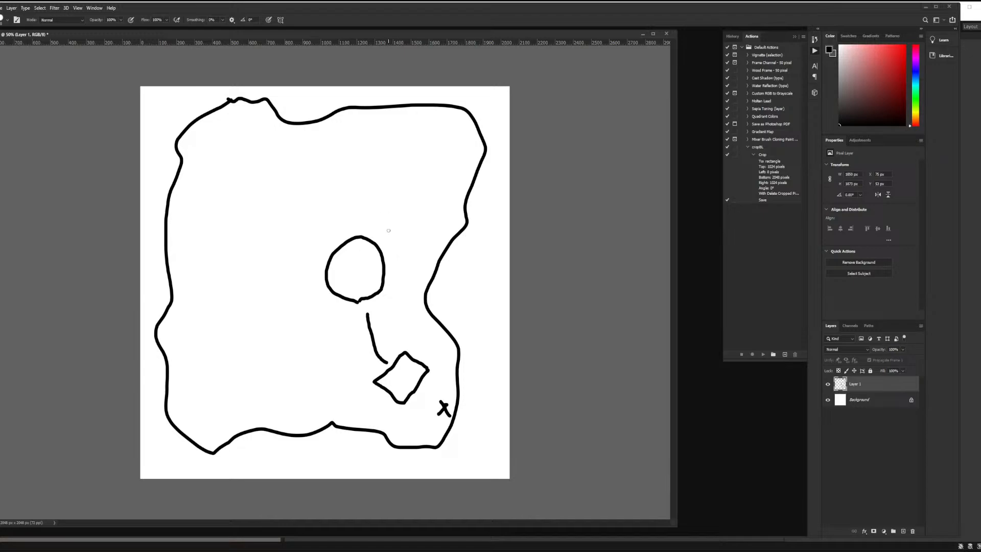
left_click_drag(389, 230, 414, 175)
mouse_move(376, 128)
left_mouse_down()
mouse_move(413, 138)
mouse_move(372, 184)
mouse_move(374, 140)
mouse_move(309, 191)
mouse_move(288, 242)
mouse_move(244, 212)
mouse_move(271, 182)
left_mouse_up()
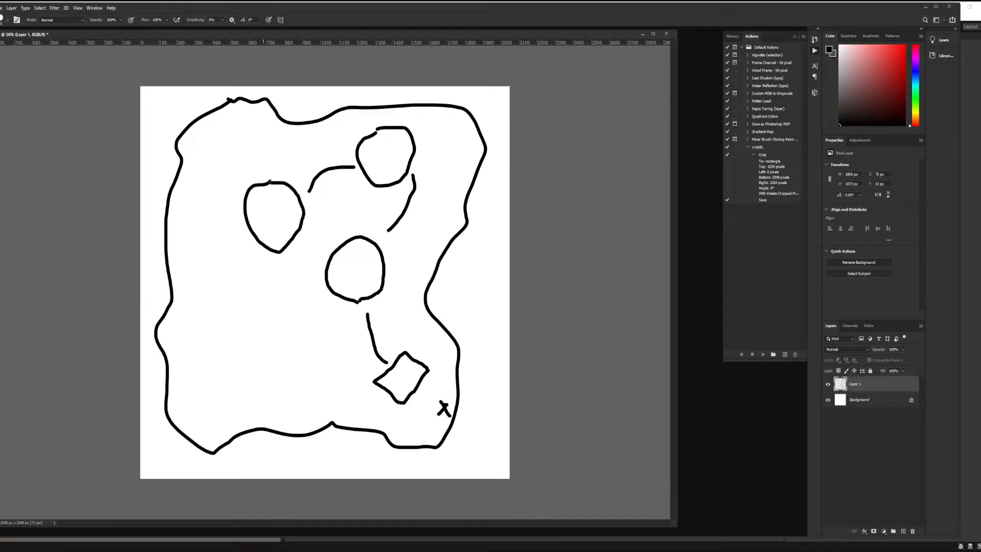
mouse_move(247, 240)
left_mouse_down()
mouse_move(216, 286)
mouse_move(221, 309)
mouse_move(282, 330)
mouse_move(299, 403)
mouse_move(239, 410)
mouse_move(197, 432)
mouse_move(172, 392)
mouse_move(173, 327)
mouse_move(196, 332)
mouse_move(190, 364)
mouse_move(204, 409)
mouse_move(271, 365)
mouse_move(265, 311)
mouse_move(279, 318)
mouse_move(226, 321)
mouse_move(216, 309)
left_mouse_up()
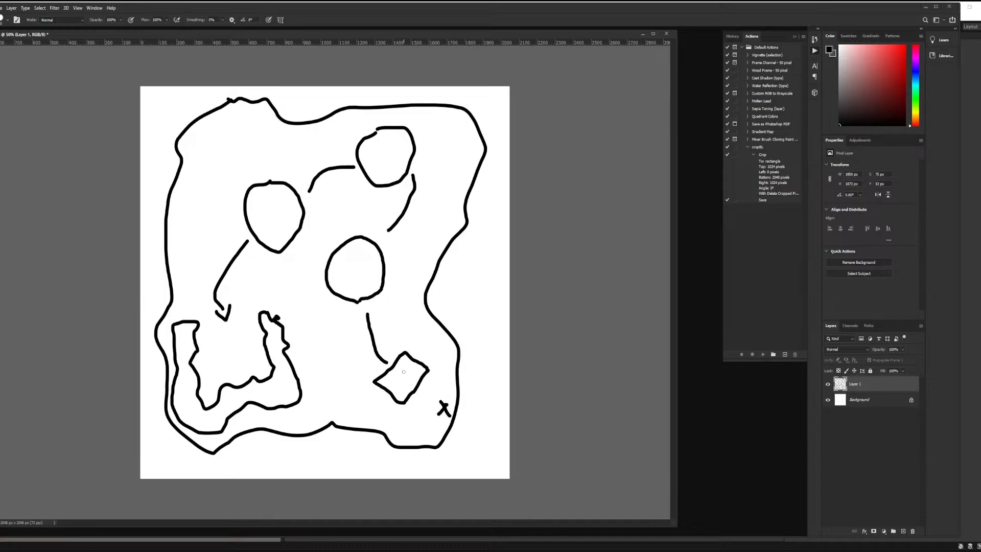
Add arrows along the paths and dots inside the diamond and central circle.
left_click_drag(404, 372, 406, 377)
left_click_drag(352, 269, 357, 272)
left_click_drag(414, 180, 408, 179)
mouse_move(377, 316)
left_mouse_down()
mouse_move(367, 306)
mouse_move(362, 313)
left_mouse_up()
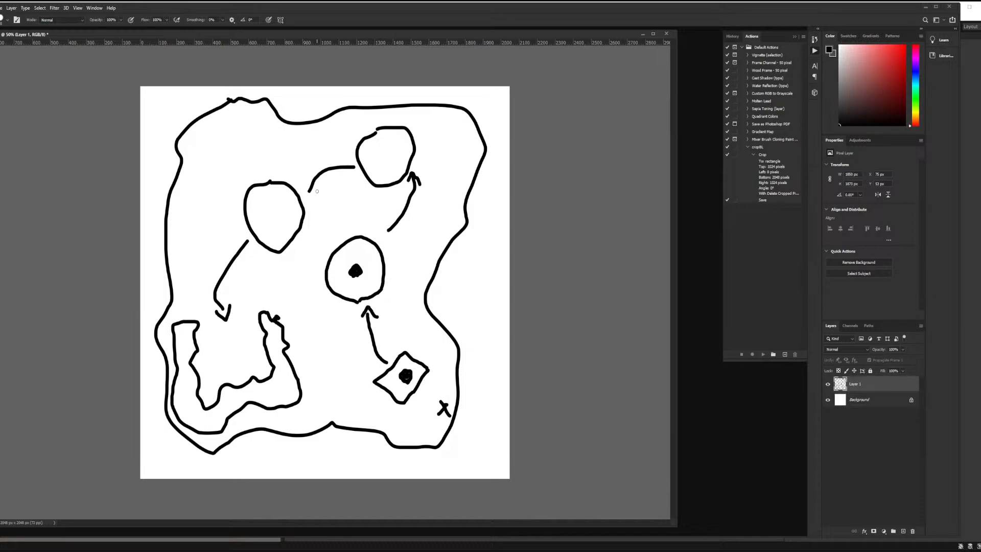
mouse_move(317, 191)
left_mouse_down()
mouse_move(304, 193)
mouse_move(307, 183)
left_mouse_up()
Choose a dark brown colour and fill the island's ground with the Paint Bucket.
left_click_drag(915, 108, 910, 116)
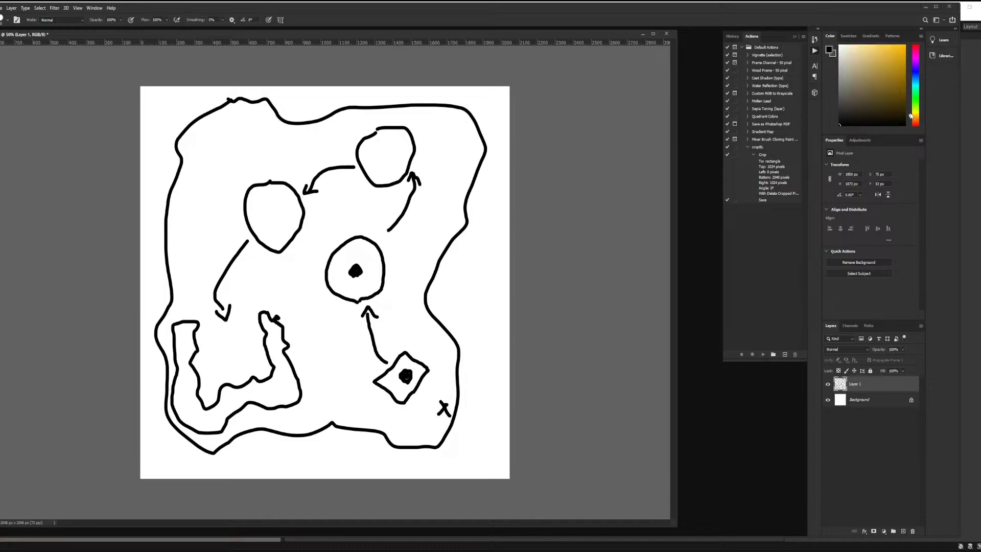
left_click(873, 108)
key("g")
left_click(216, 160)
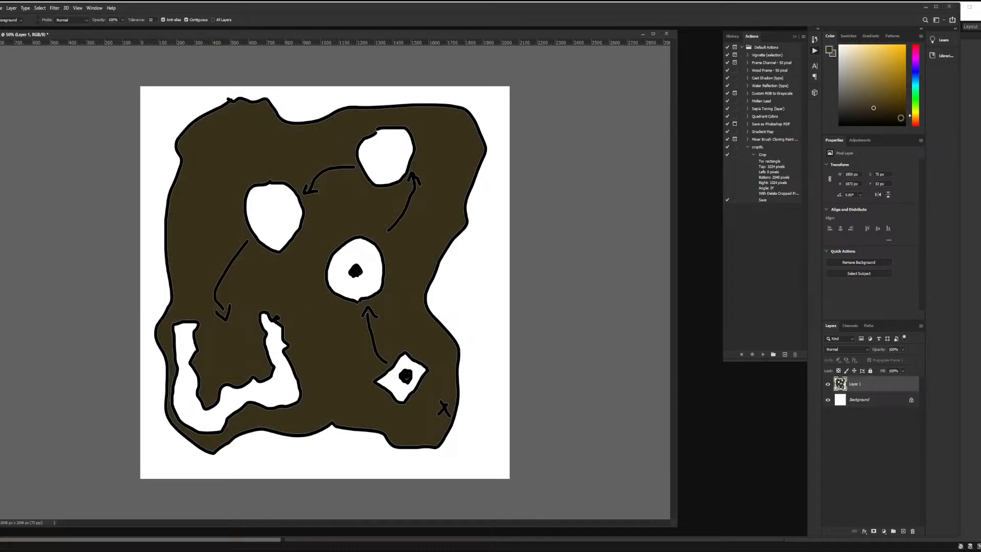
Choose a light green colour and fill the diamond and the three circles.
left_click(915, 107)
left_click(872, 49)
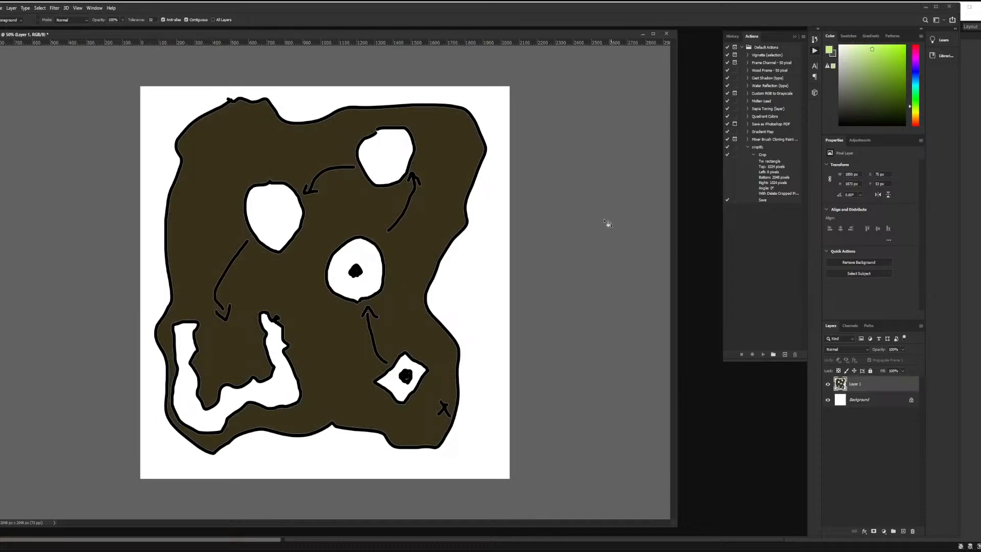
left_click(396, 384)
left_click(371, 277)
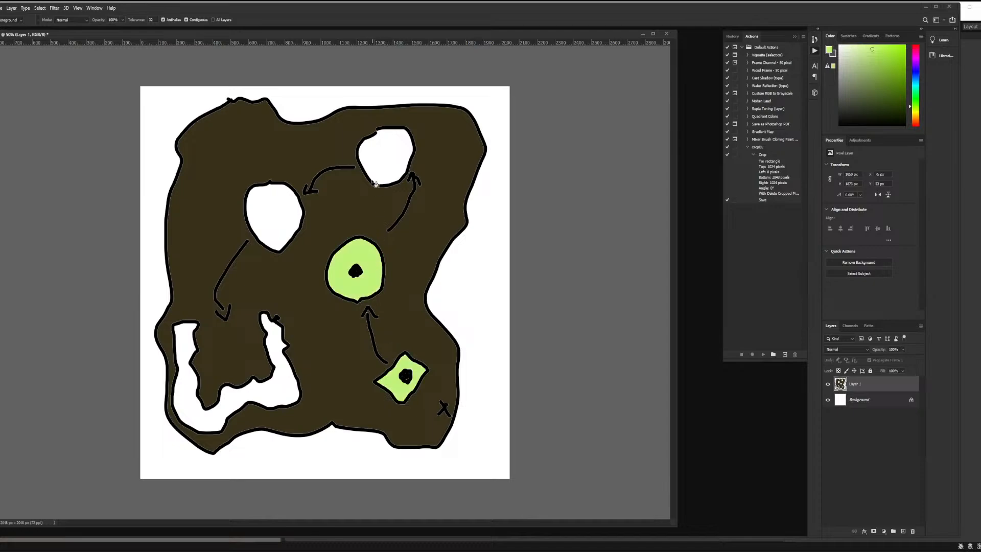
left_click(382, 160)
left_click(282, 218)
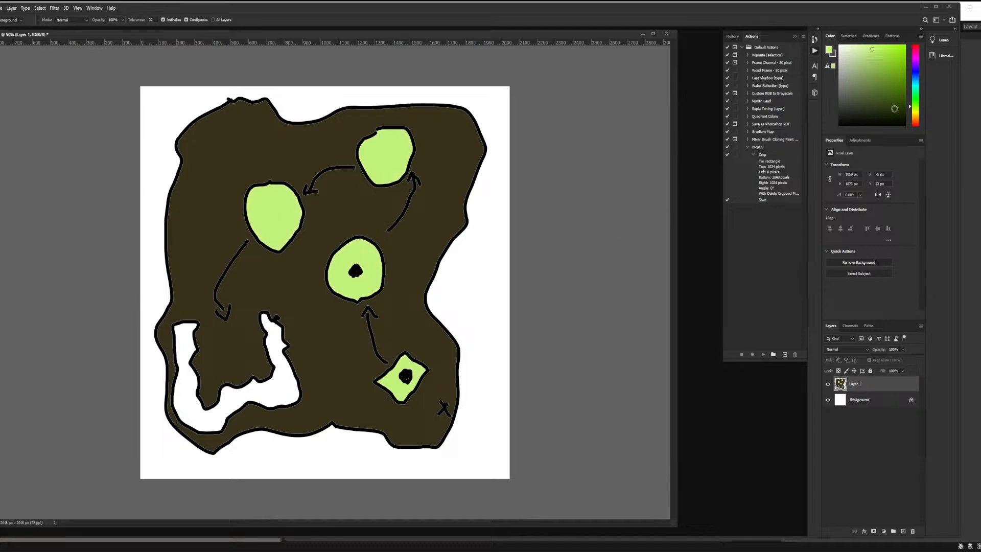
Choose an orange-brown colour and fill the river shape.
left_click(916, 120)
left_click(879, 68)
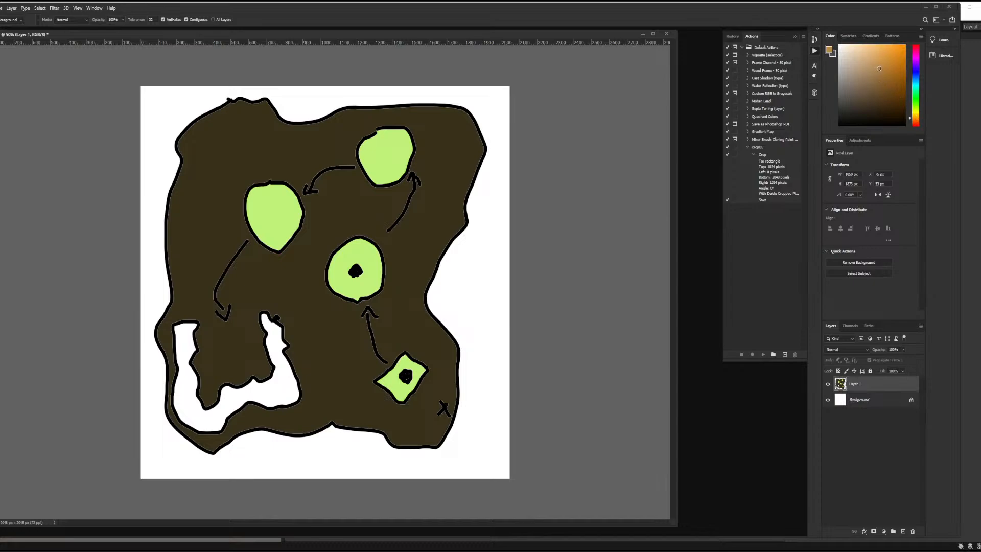
left_click(276, 391)
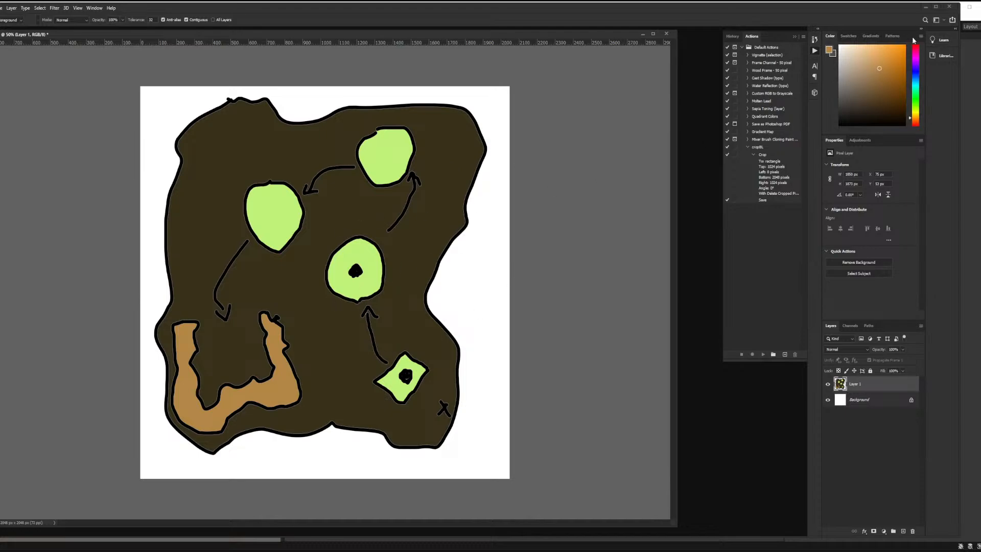
Open Save As and create a new folder named gamejam4 on the Desktop, then open it.
left_click(0, 8)
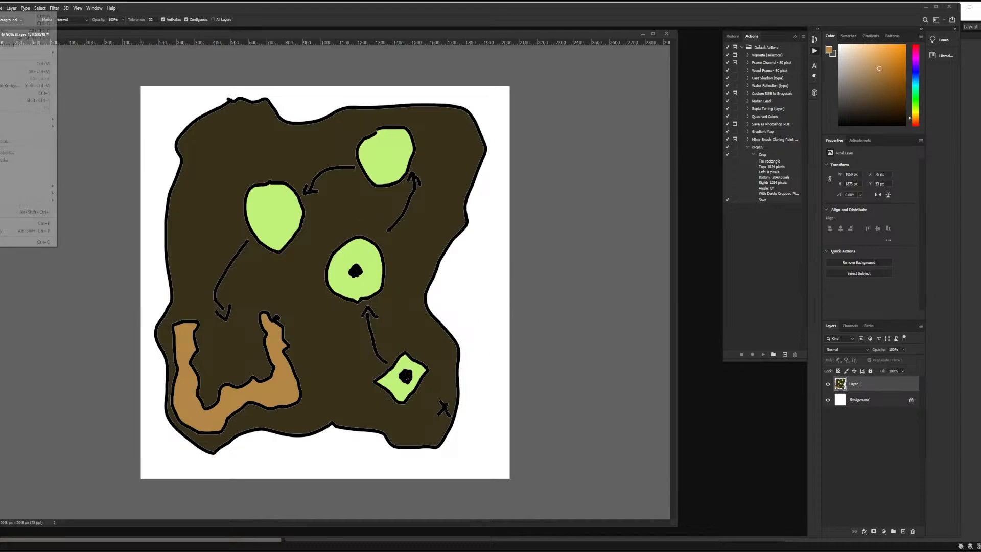
left_click(13, 101)
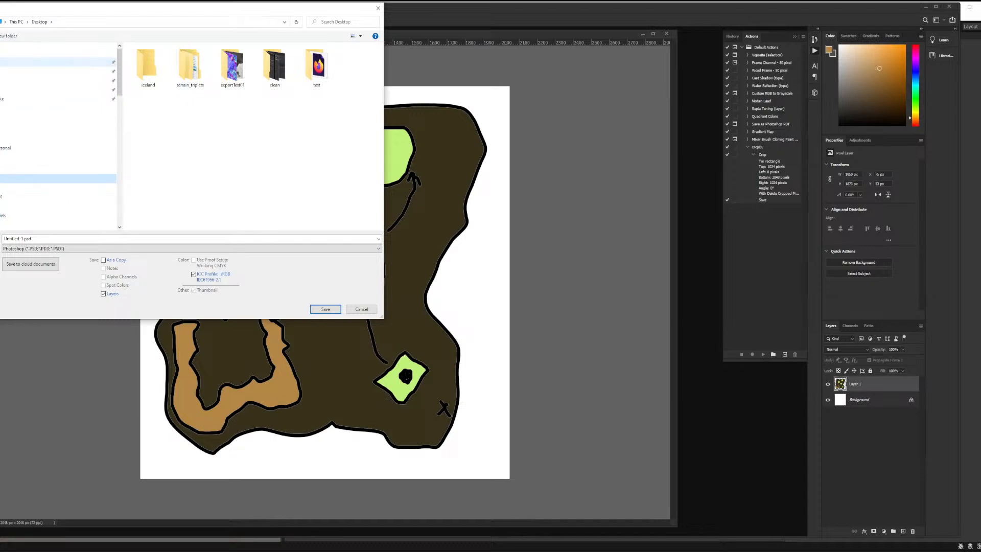
right_click(109, 128)
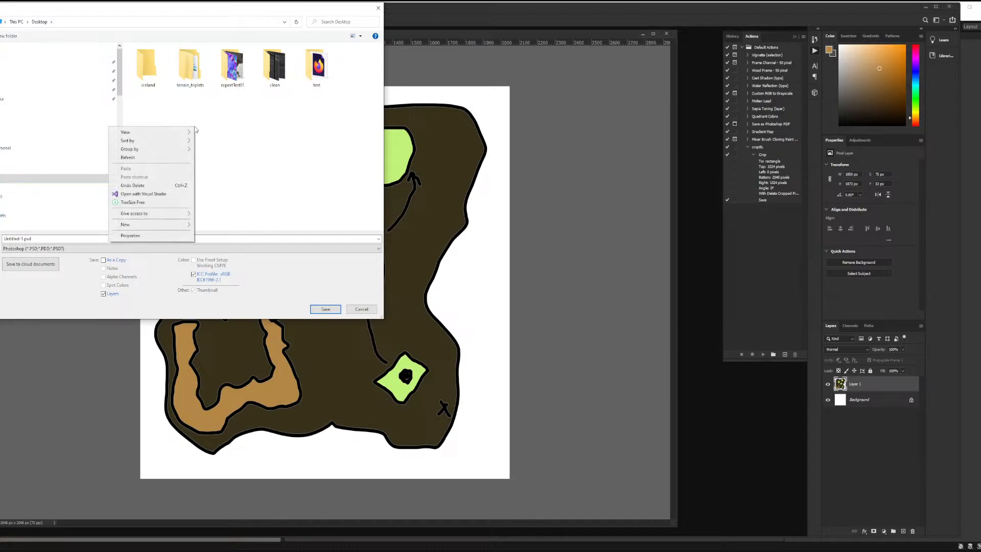
mouse_move(169, 225)
left_click(200, 225)
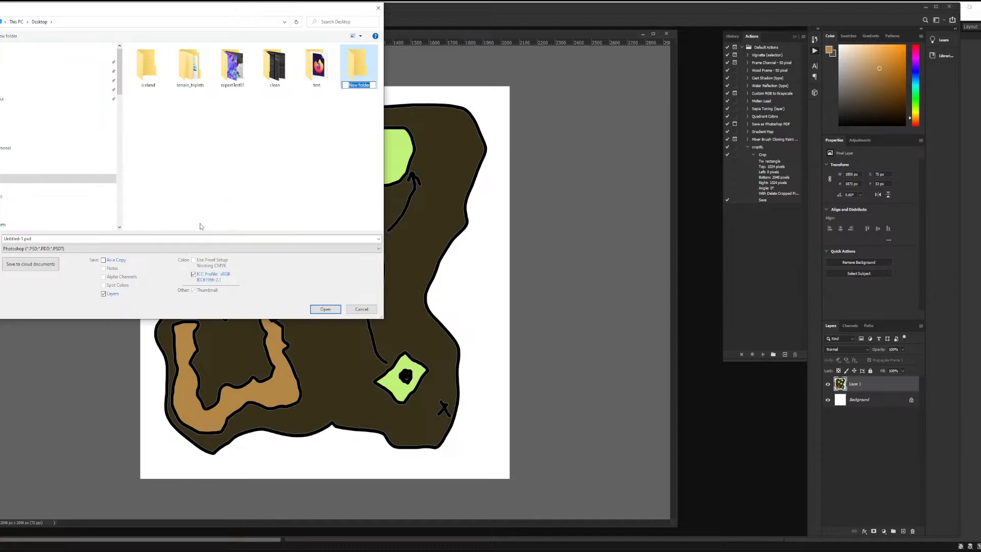
type("ejam4")
key("Return")
double_click(354, 69)
Save the drawing as a PNG named island with the default large file size option.
left_click(80, 249)
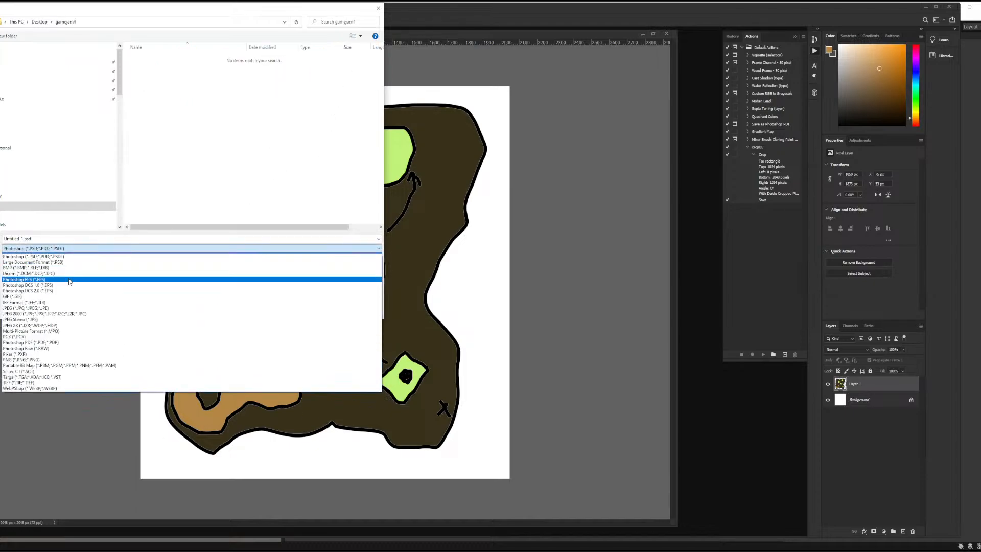
left_click(34, 360)
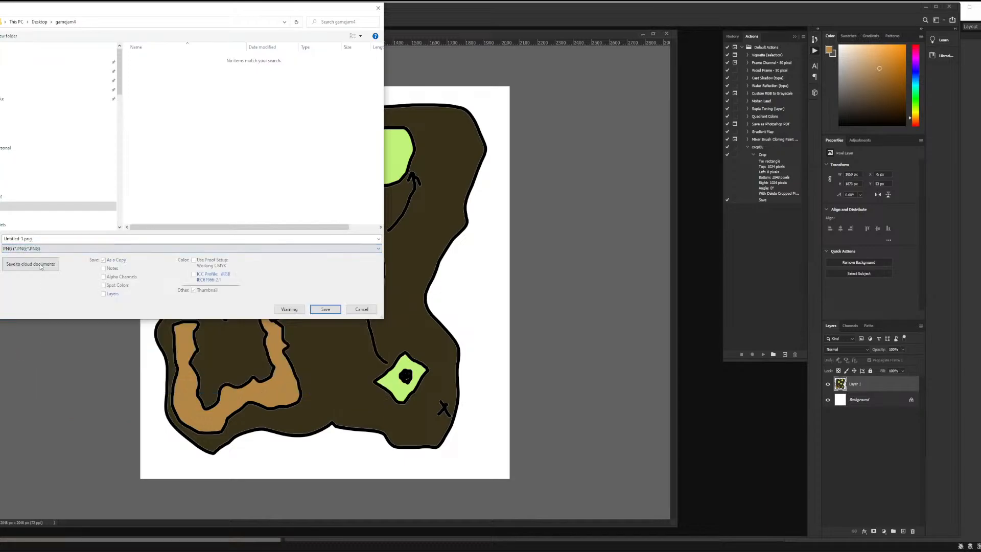
left_click(41, 238)
type("island_concept")
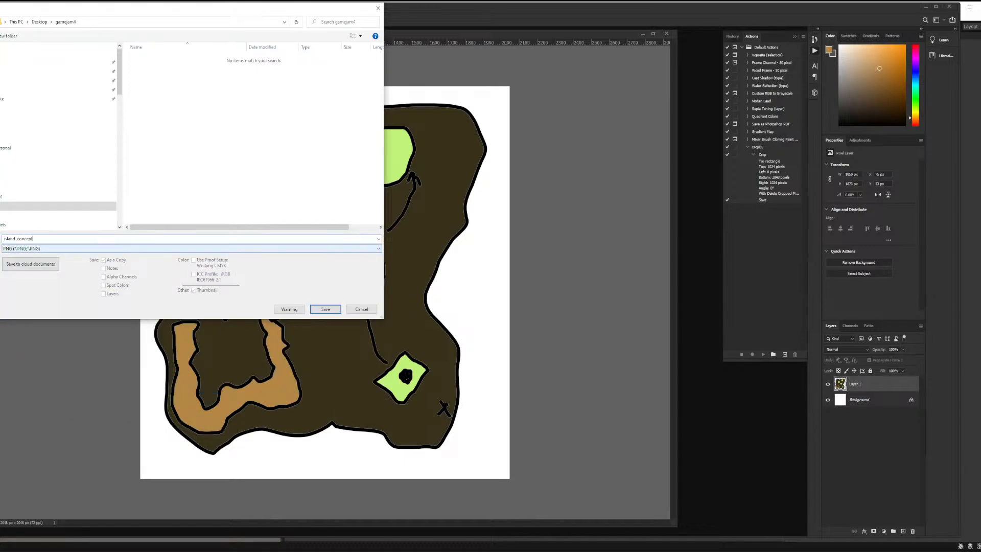
key("Return")
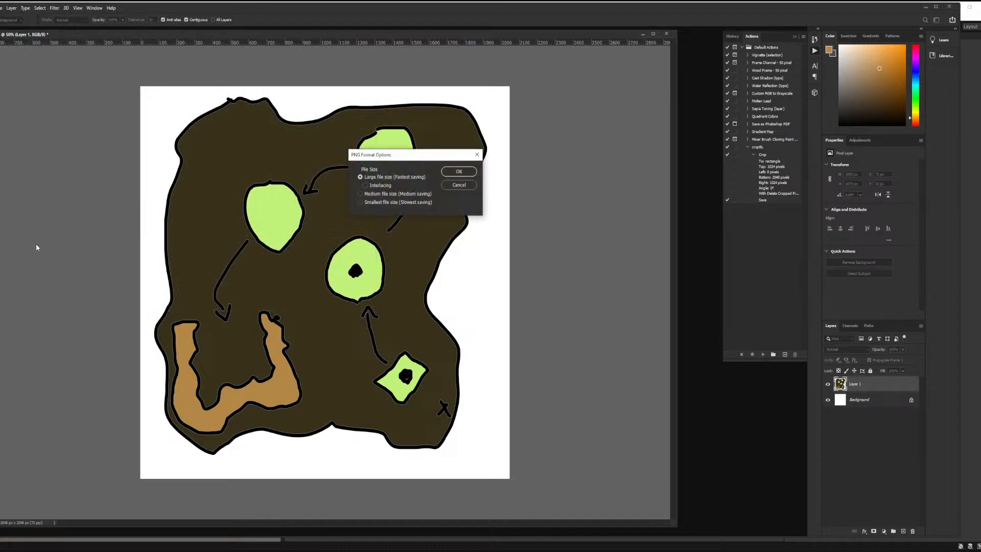
left_click(459, 171)
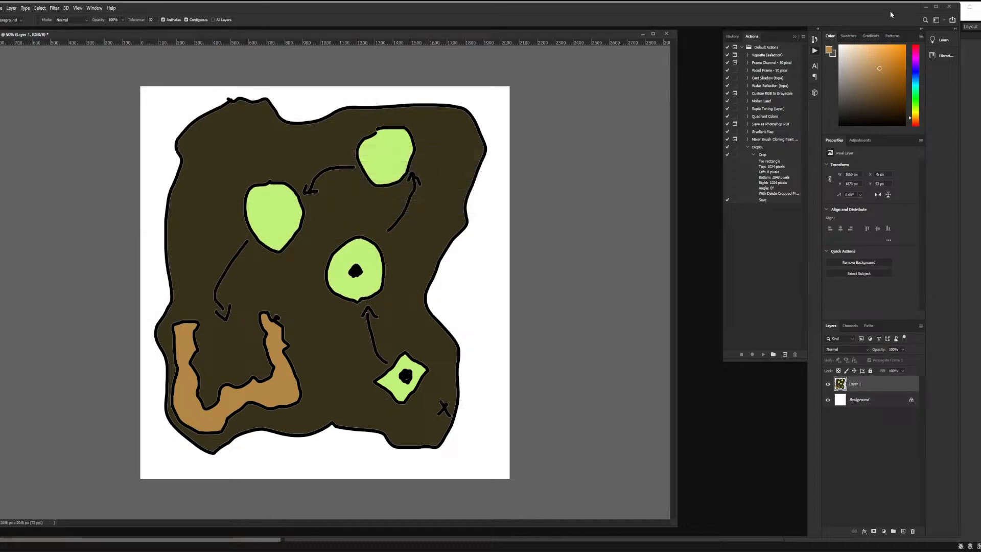
Quit Photoshop without saving changes to the Untitled document.
left_click(949, 6)
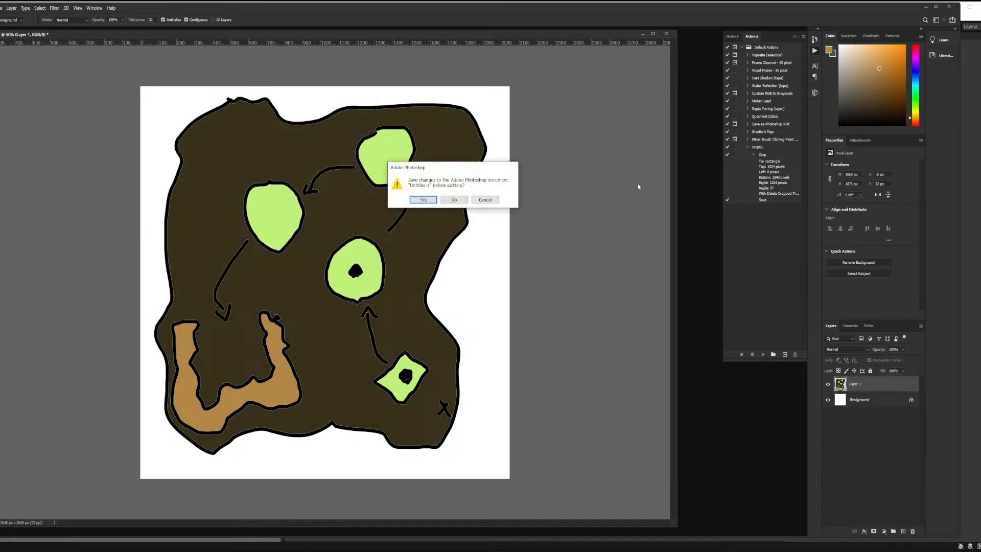
left_click(454, 200)
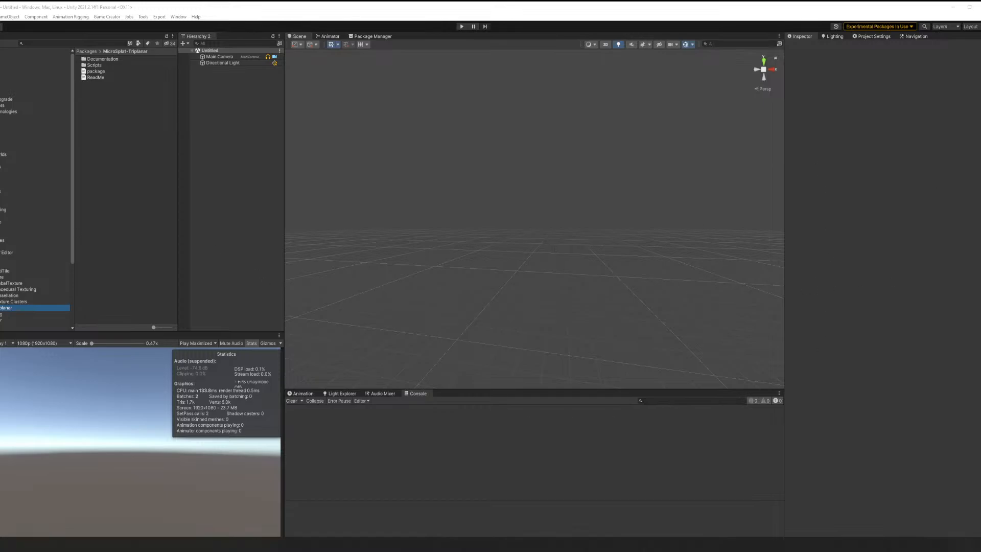
Switch to World Creator and enlarge its start window.
left_click_drag(0, 176, 0, 178)
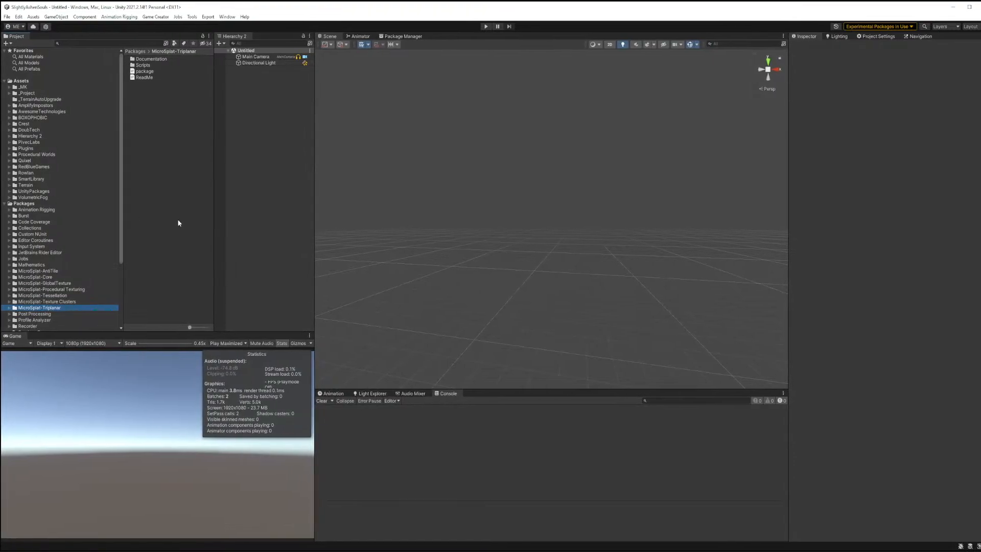
mouse_move(980, 207)
left_mouse_down()
mouse_move(961, 207)
mouse_move(978, 208)
left_mouse_up()
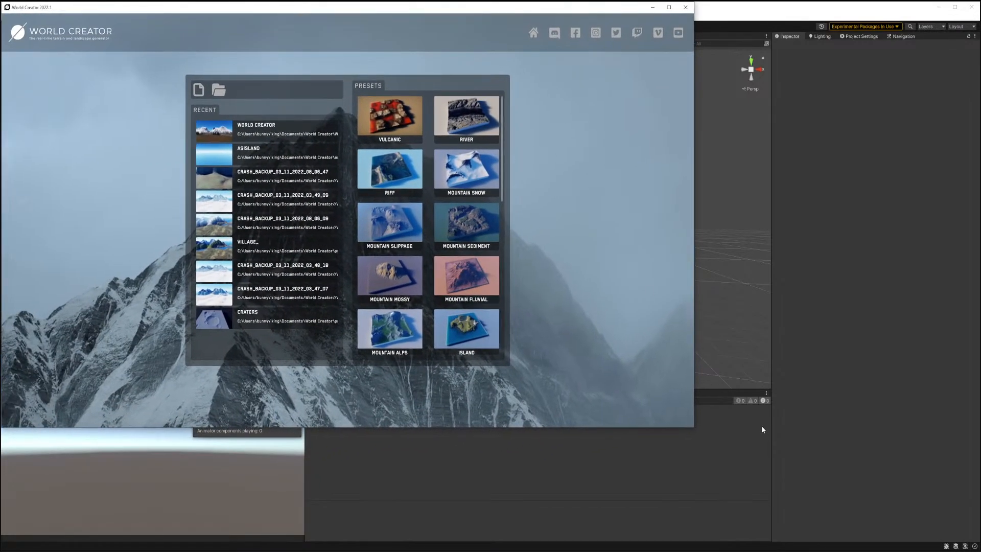
left_click_drag(693, 429, 876, 548)
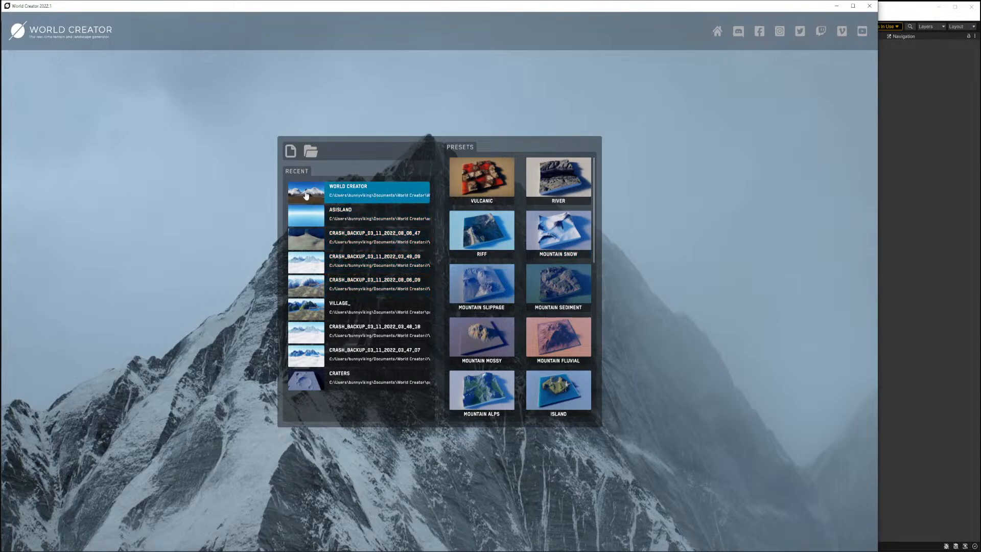
Create a new World Creator project and set the global precision to 1 / 2 Meter.
scroll(564, 243, "down", 3)
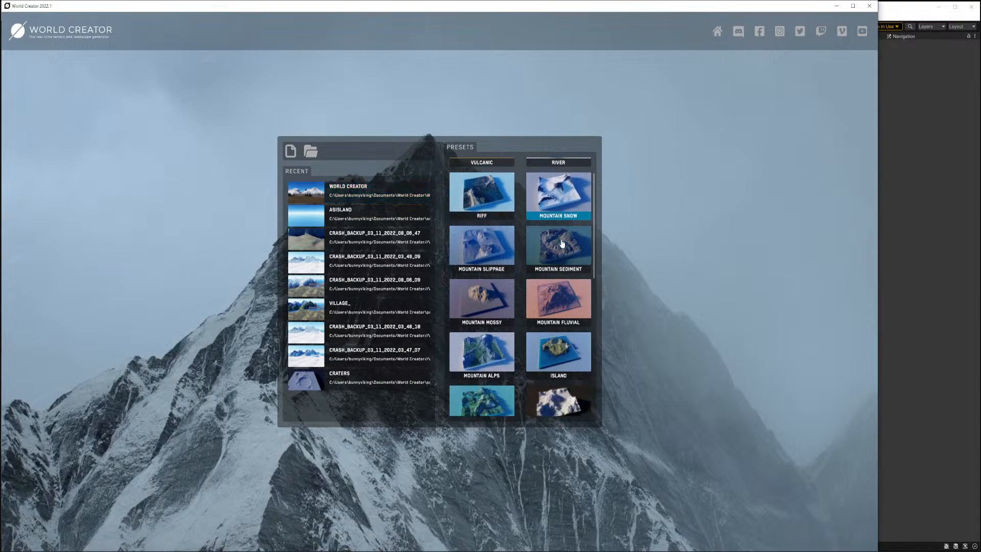
scroll(564, 243, "up", 3)
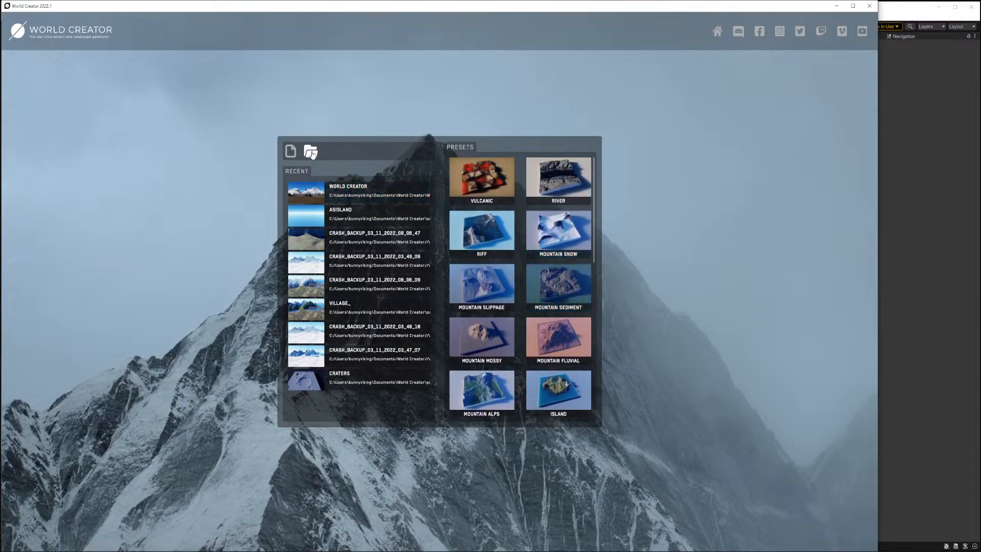
left_click(290, 151)
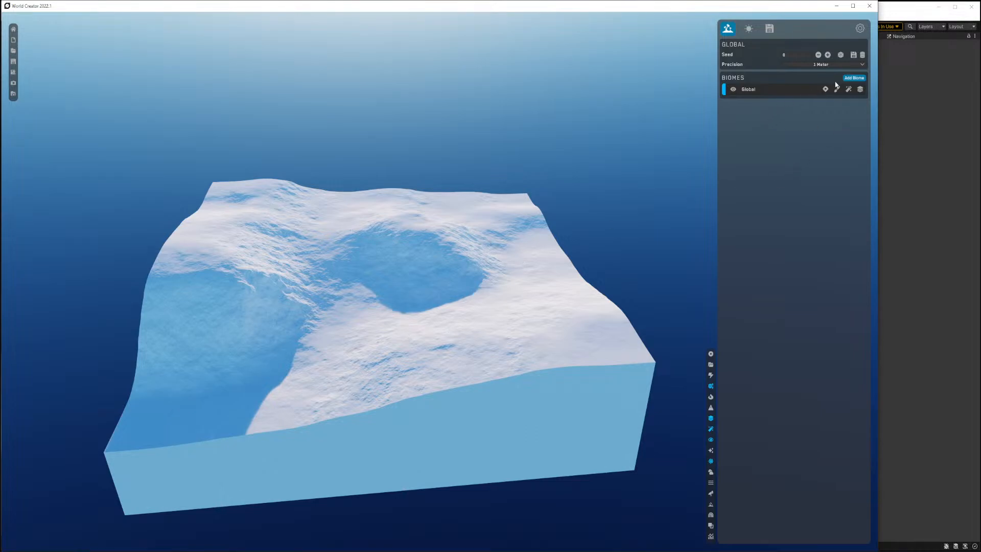
left_click(824, 65)
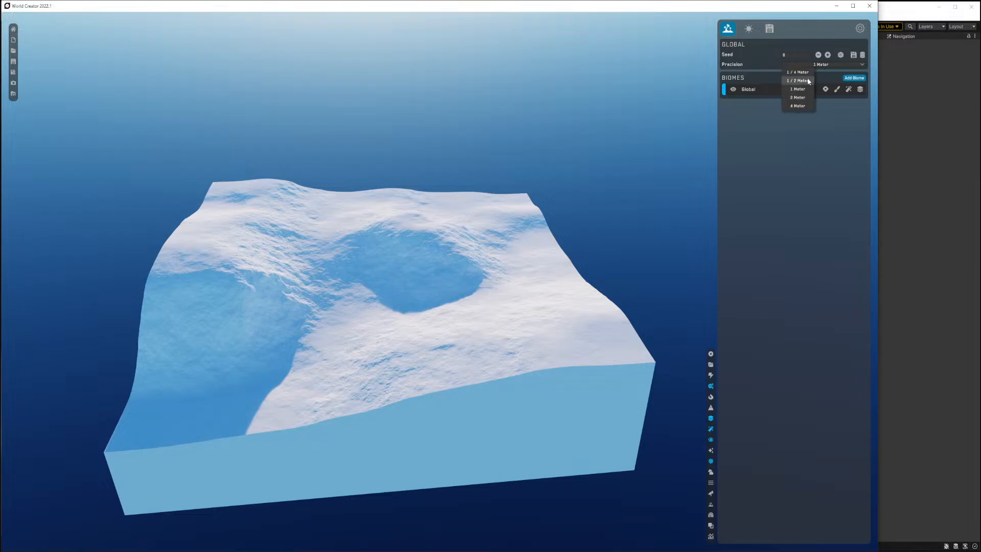
left_click(808, 81)
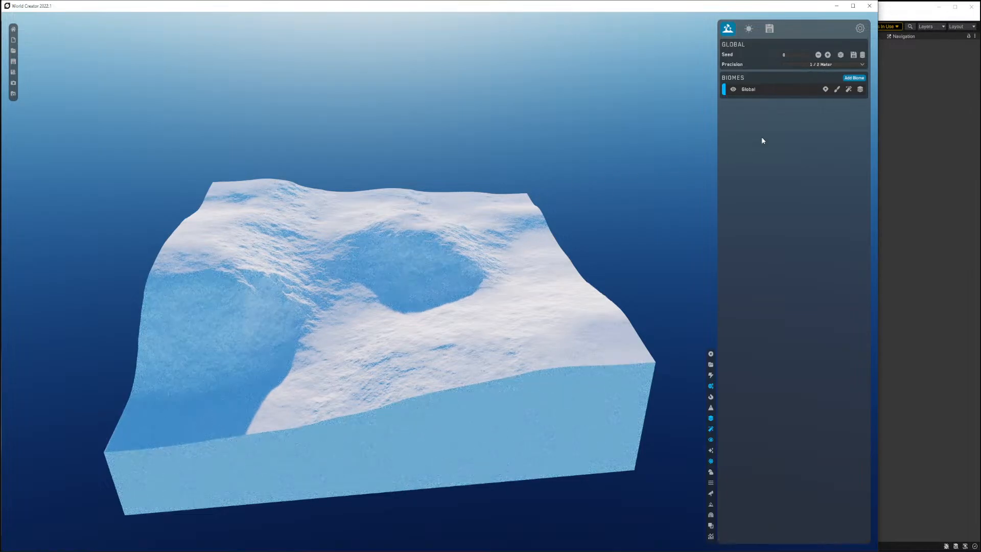
Set the Global biome's base shape style to Islands.
left_click(760, 91)
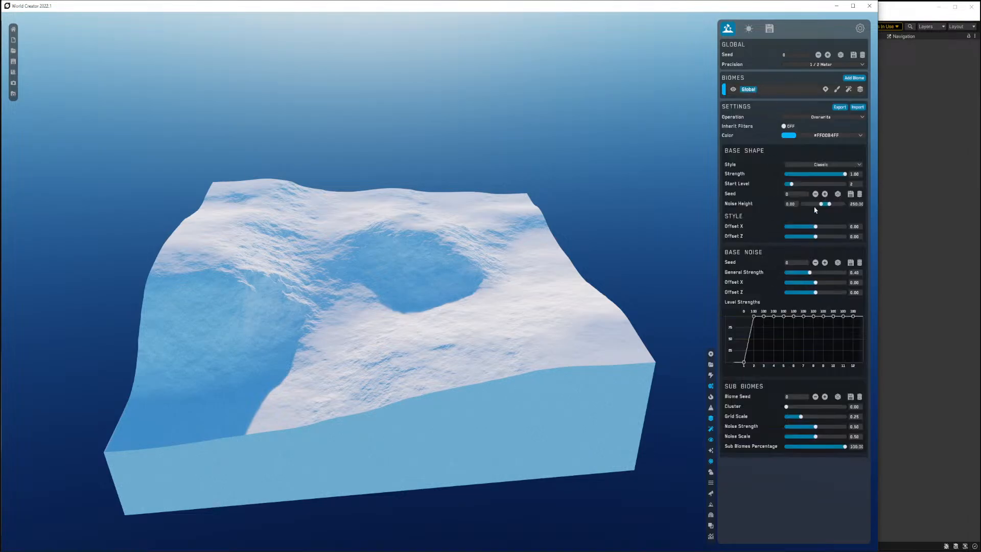
left_click(826, 164)
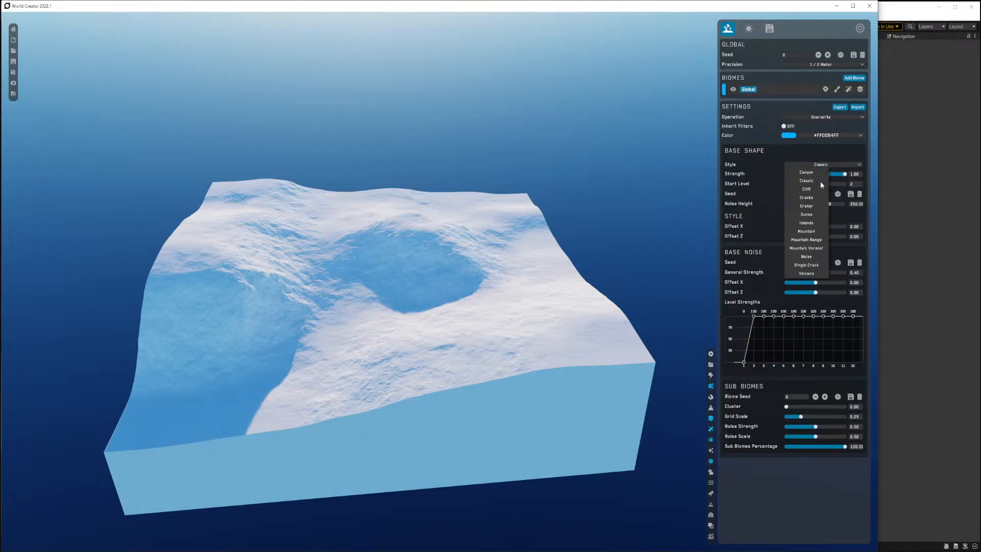
left_click(807, 222)
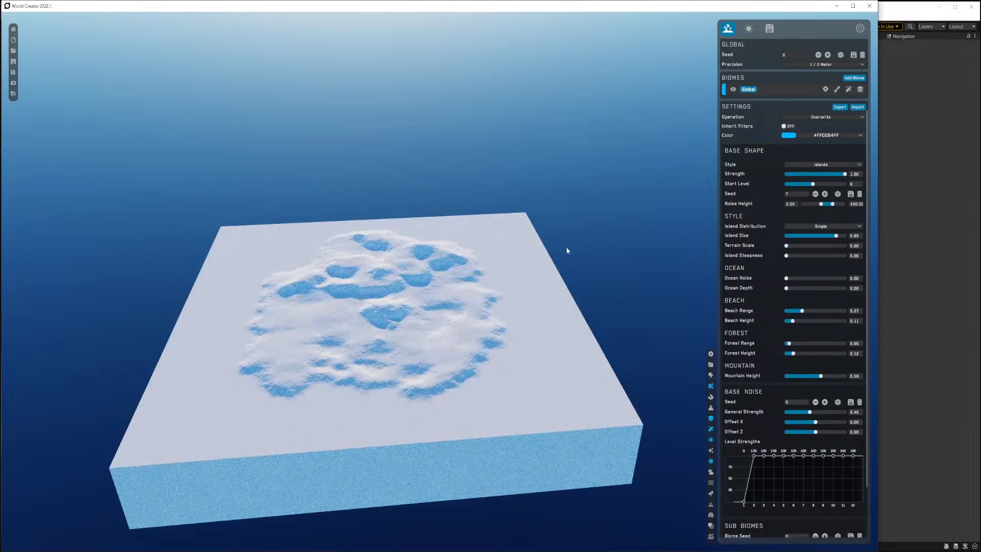
Set the island's terrain scale to 0.58.
scroll(451, 276, "up", 5)
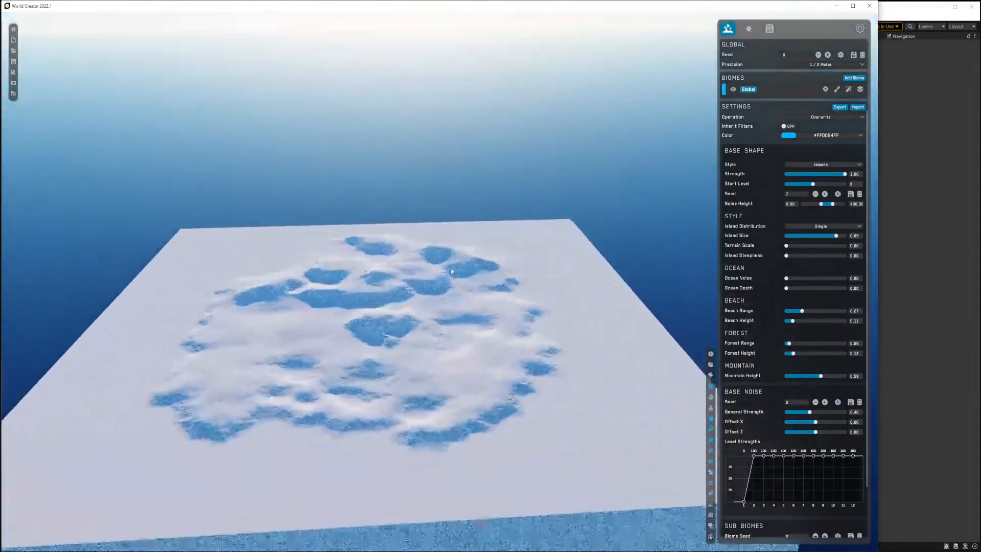
right_click_drag(451, 271, 447, 279)
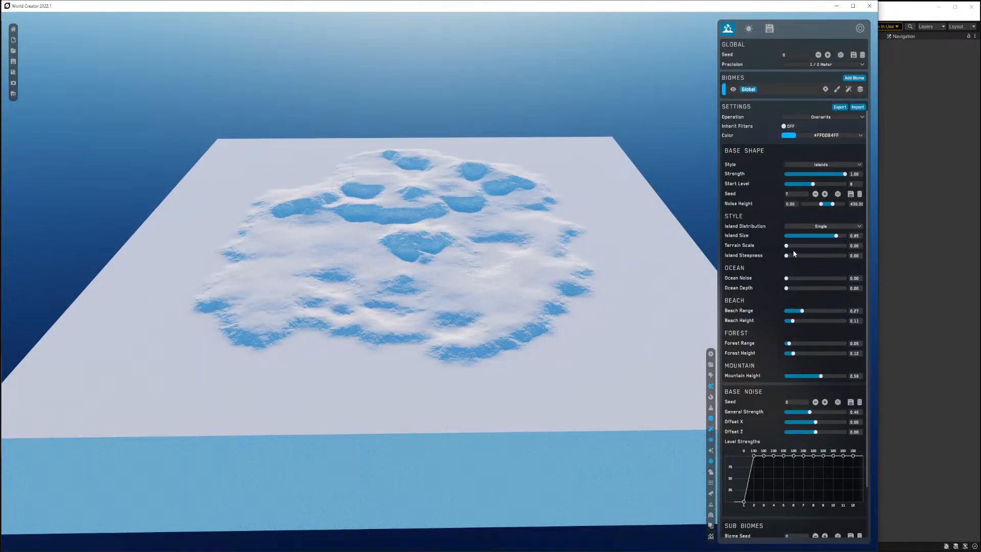
left_click_drag(786, 246, 790, 245)
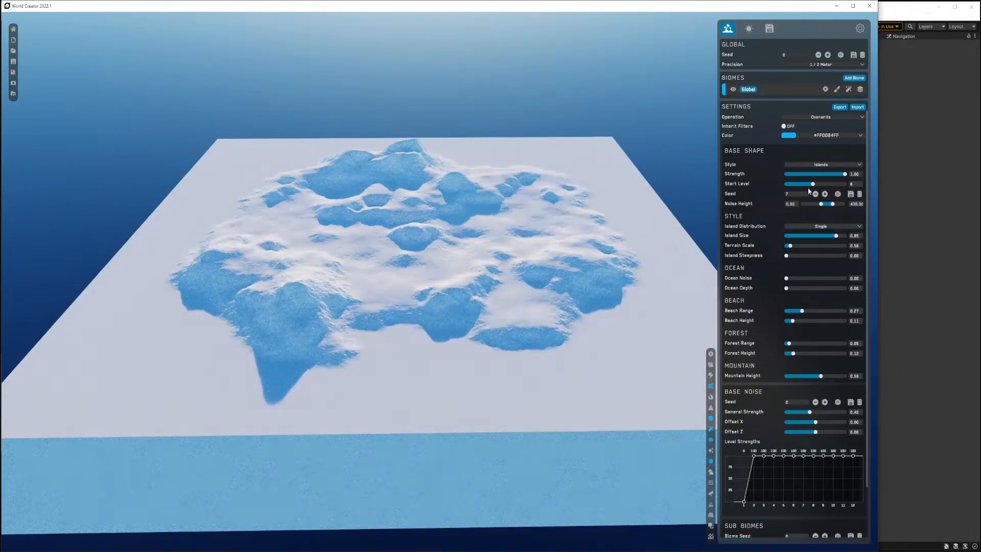
Raise the mountain height to about 0.99.
left_click_drag(815, 185, 812, 184)
left_click_drag(821, 376, 844, 376)
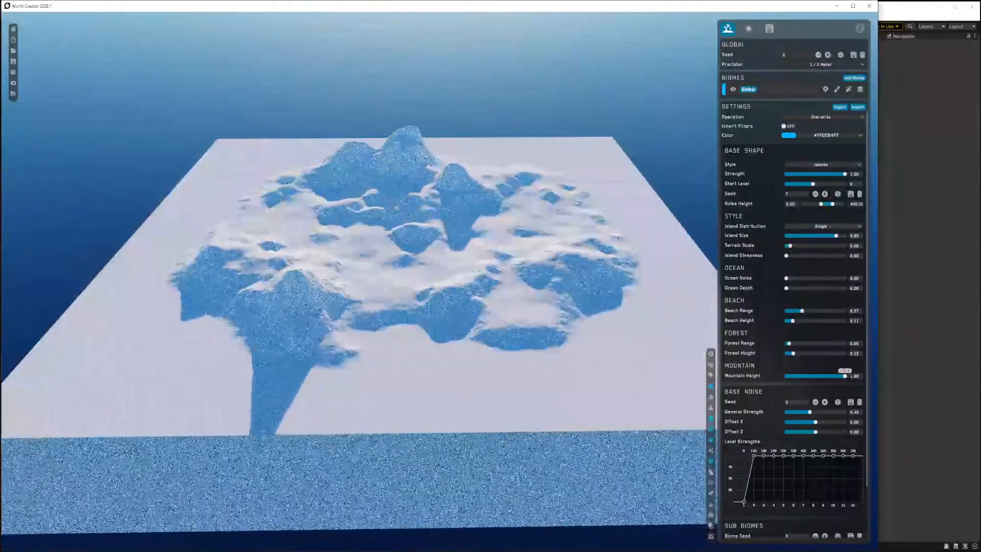
Toggle the viewport's fast render mode.
right_click_drag(338, 338, 353, 313)
left_click(710, 376)
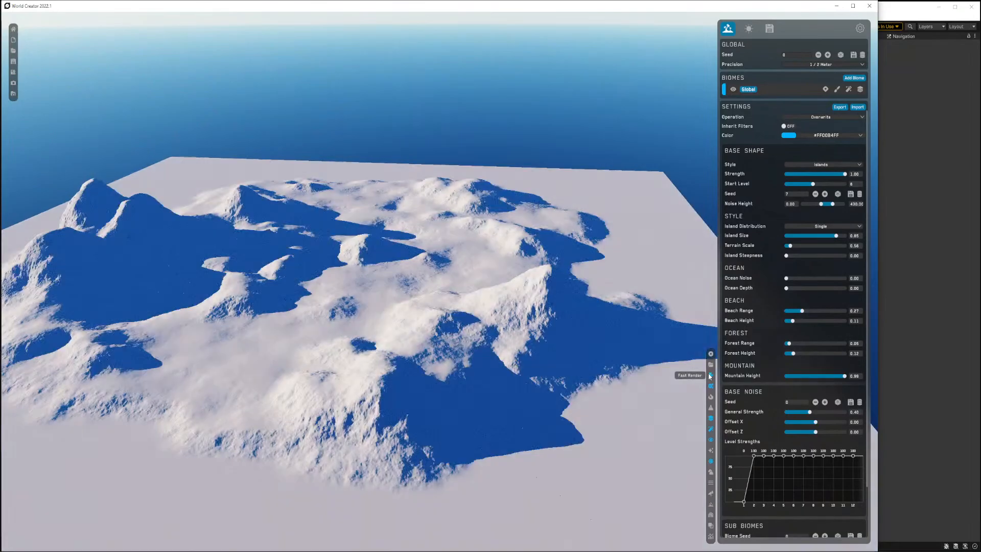
right_click_drag(516, 332, 424, 325)
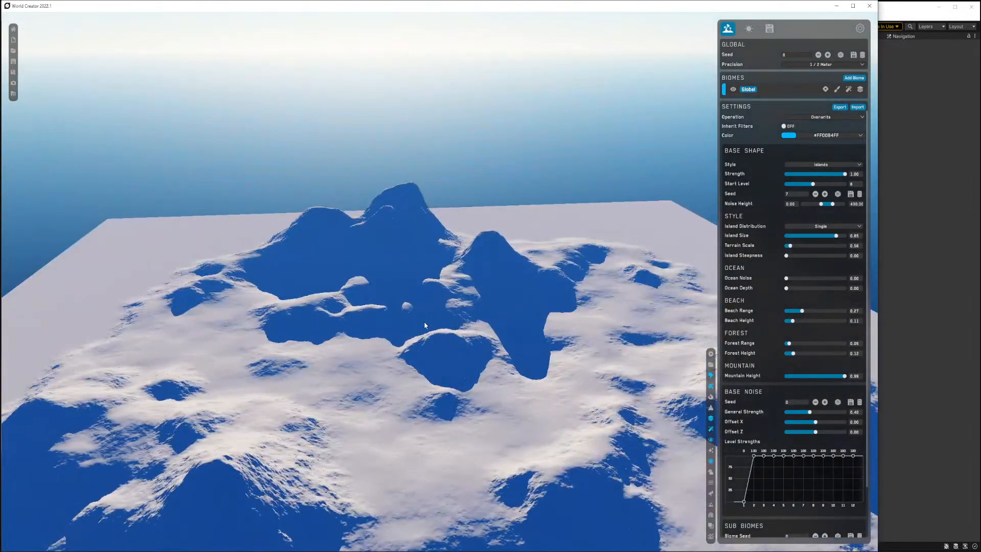
Adjust lighting to sun horizontal angle 0.85, sun vertical angle 0.25 and sun strength 0.12.
left_click(748, 29)
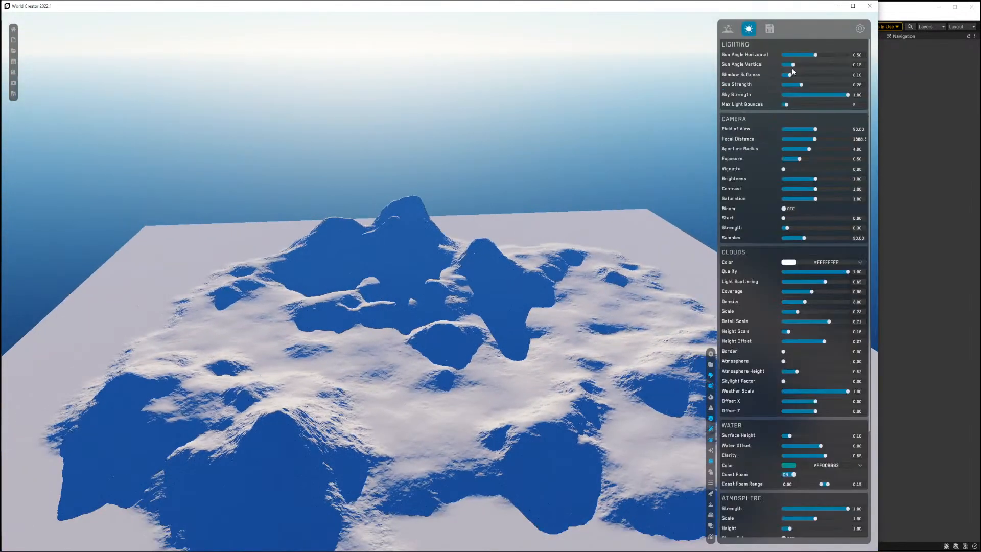
left_click_drag(793, 68, 825, 55)
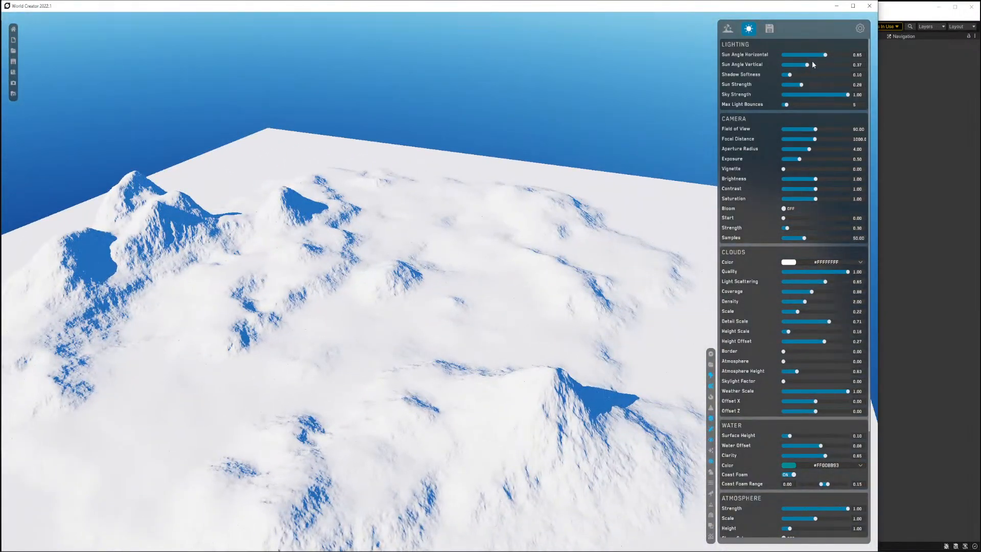
left_click_drag(812, 65, 791, 84)
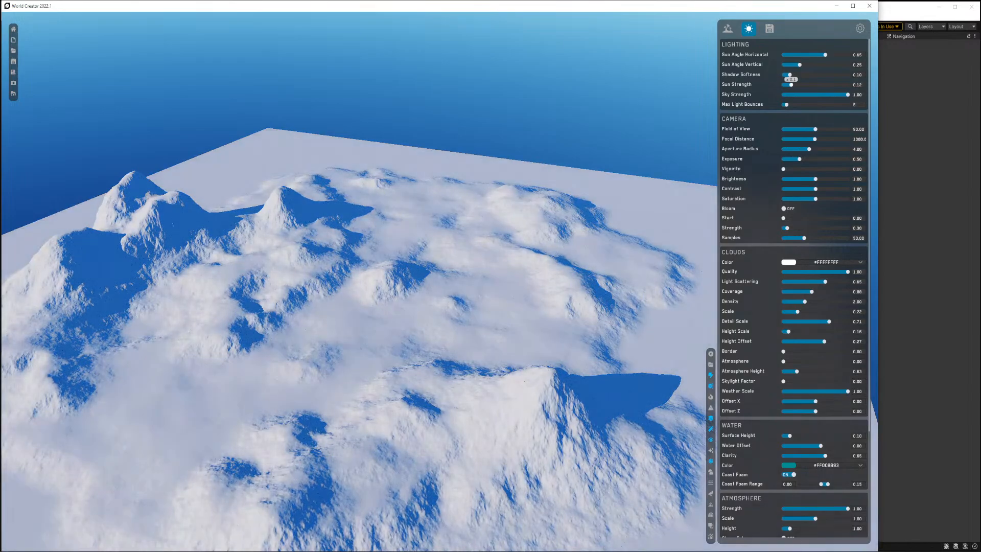
Set the island steepness to 0.10 and the terrain scale to 0.71.
left_click_drag(461, 244, 351, 284)
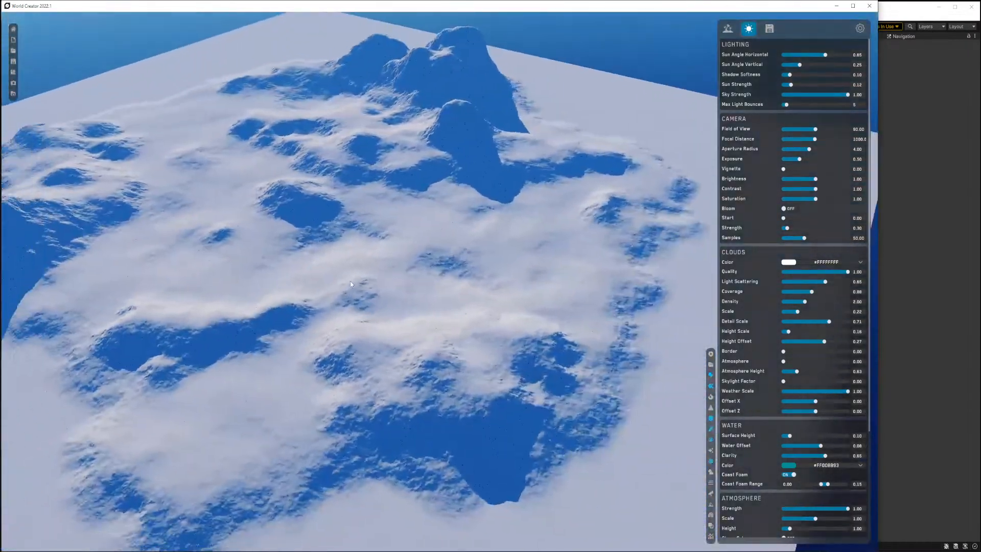
right_click_drag(350, 281, 373, 266)
scroll(350, 280, "down", 5)
left_click(728, 28)
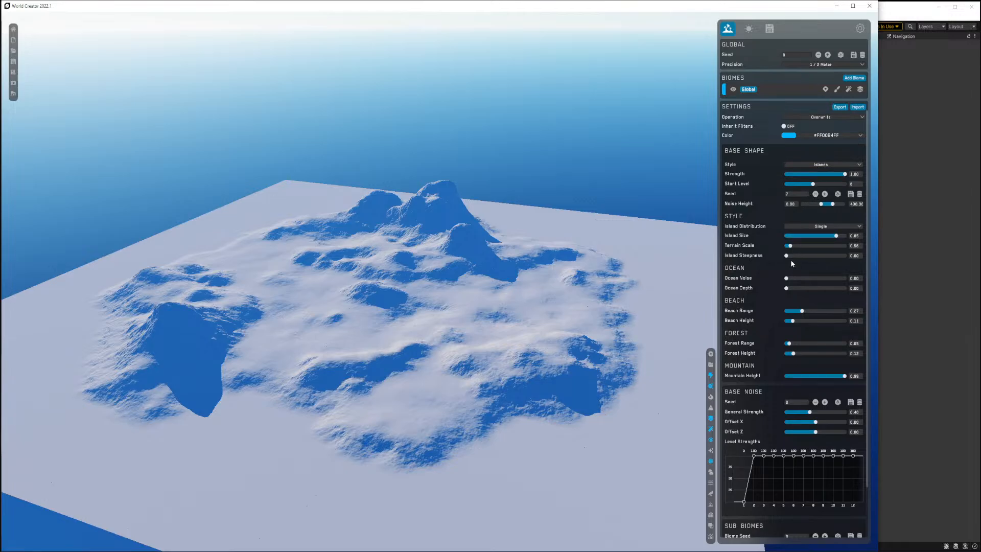
mouse_move(786, 256)
left_mouse_down()
mouse_move(803, 256)
mouse_move(791, 246)
left_mouse_up()
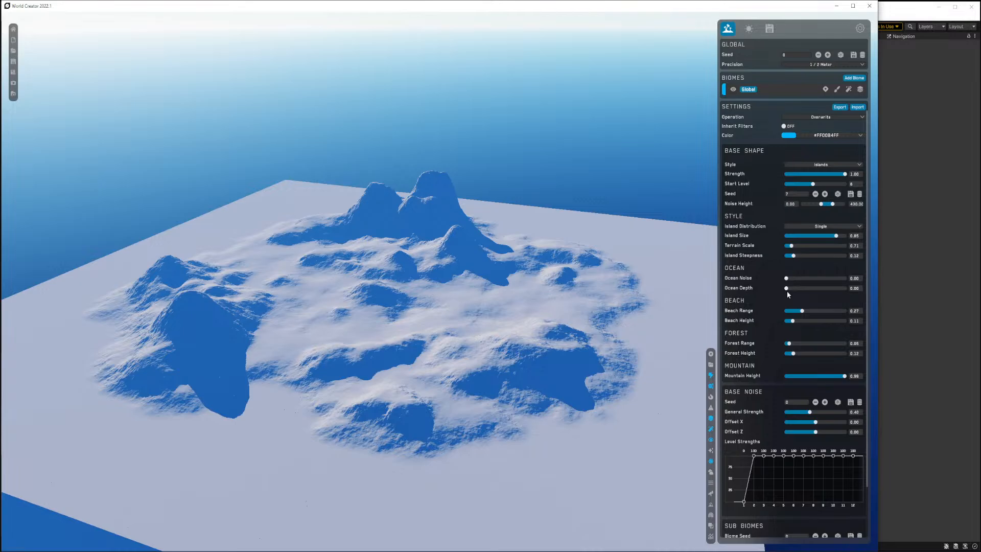
Set the ocean depth to 0.23 and the ocean noise to 0.86.
left_click_drag(787, 290, 800, 289)
scroll(453, 337, "down", 4)
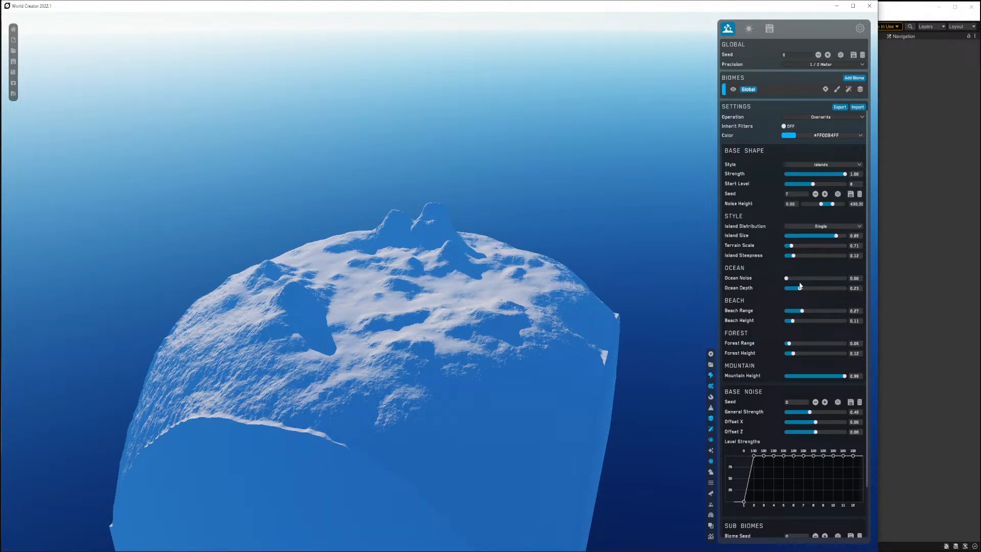
left_click_drag(786, 277, 836, 278)
Increase the beach range to 0.31.
scroll(374, 400, "up", 3)
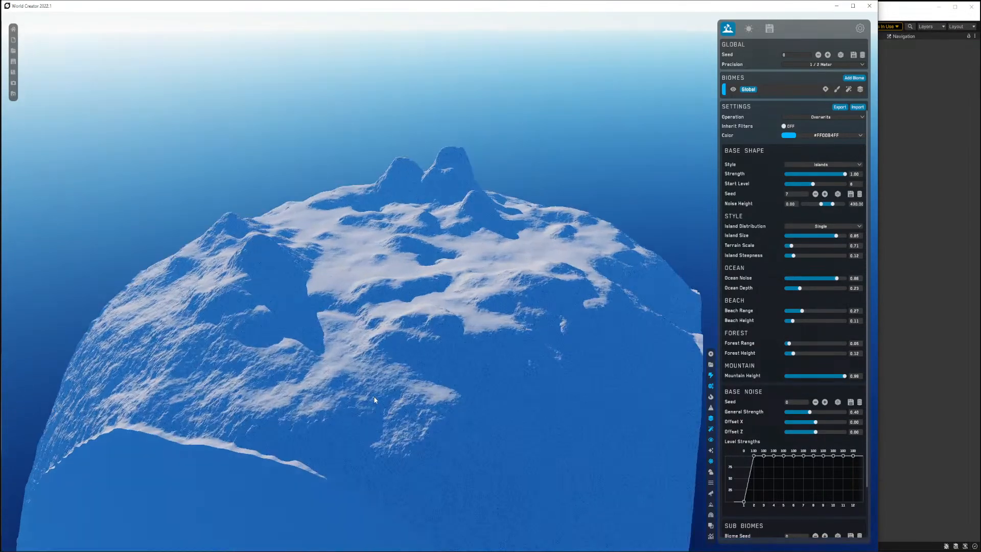
scroll(373, 400, "up", 2)
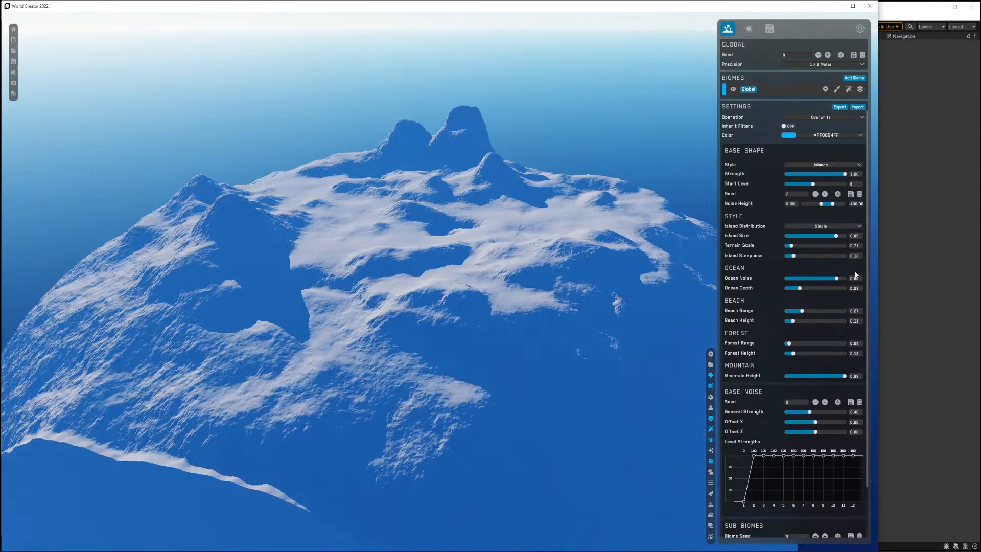
left_click_drag(801, 310, 805, 310)
scroll(487, 336, "up", 8)
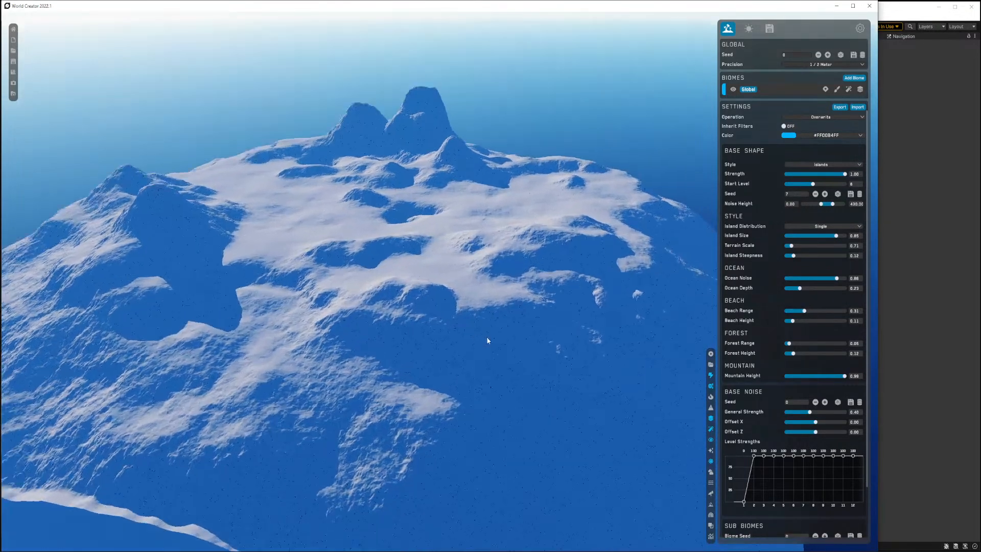
scroll(480, 343, "down", 8)
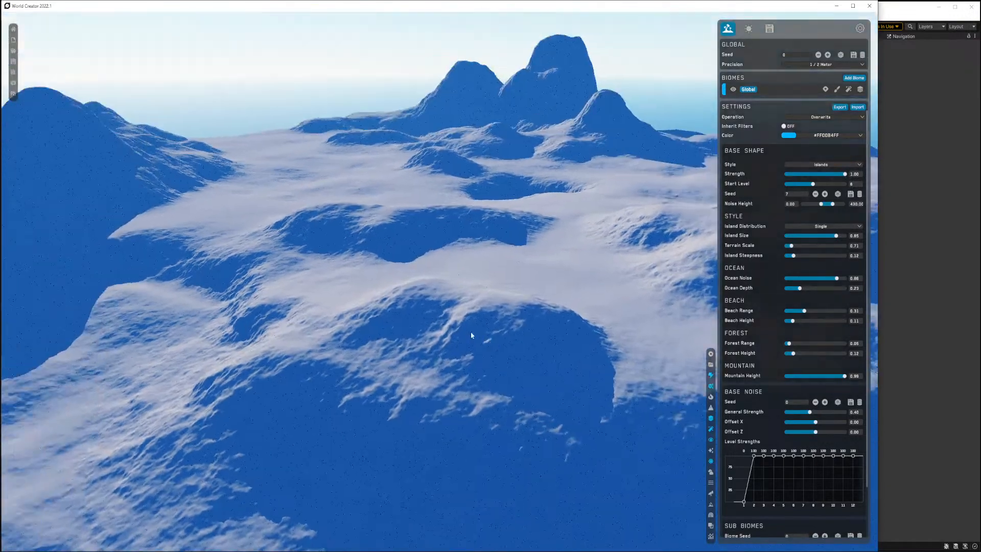
Set the water surface height to 0.11 and the water offset to -0.03.
left_click(713, 482)
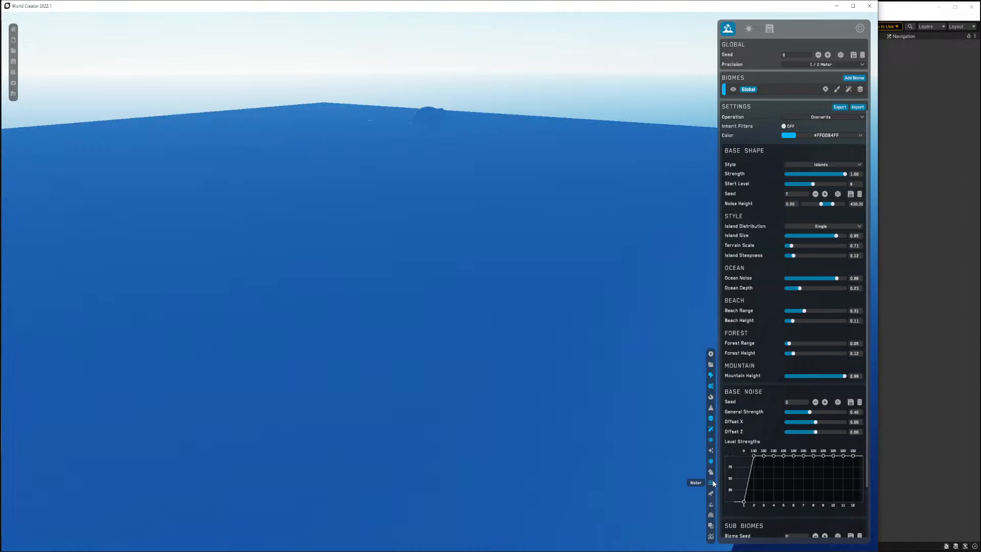
left_click(750, 29)
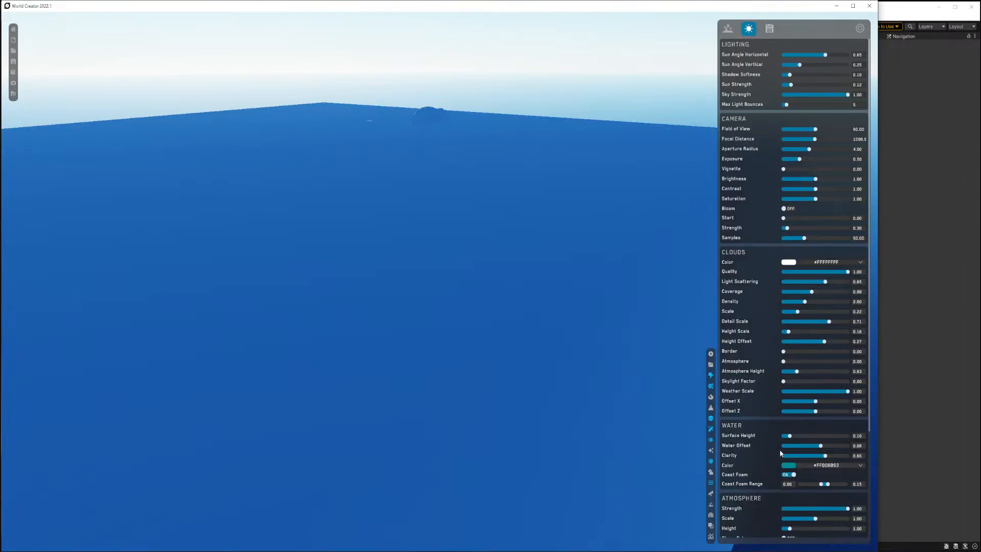
left_click_drag(790, 437, 814, 446)
right_click_drag(505, 344, 563, 347)
key("w")
key("s")
key("w")
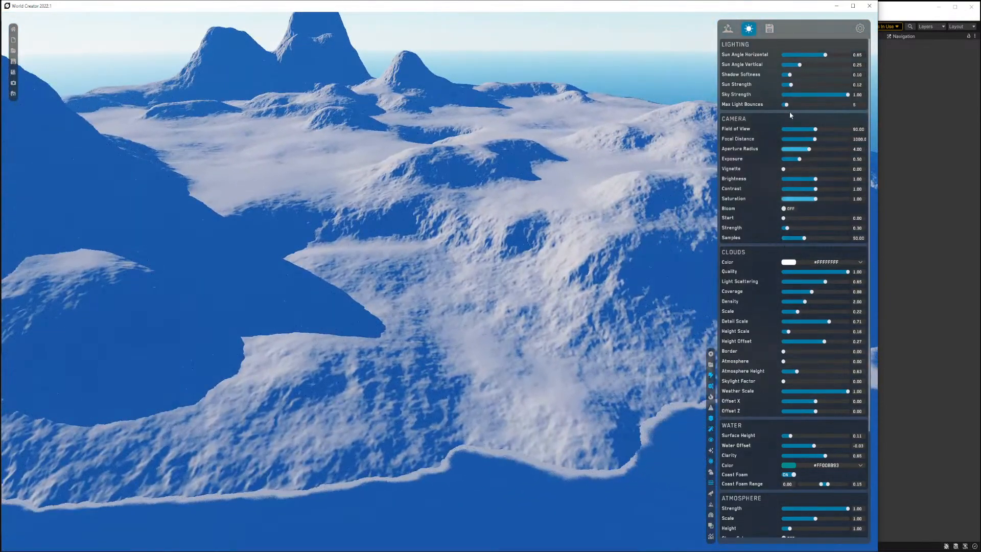
Open the Global biome's materials list.
left_click(727, 28)
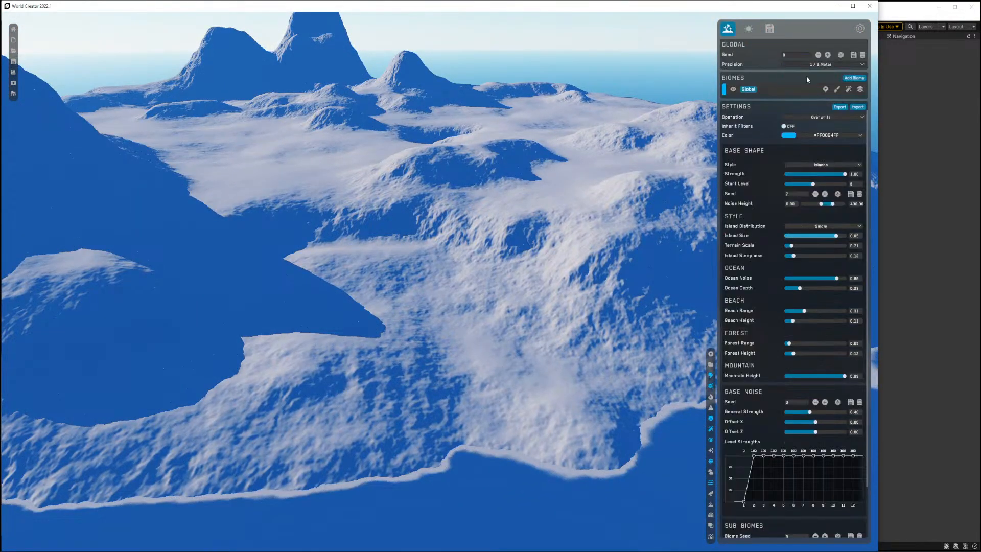
left_click(838, 89)
left_click(860, 90)
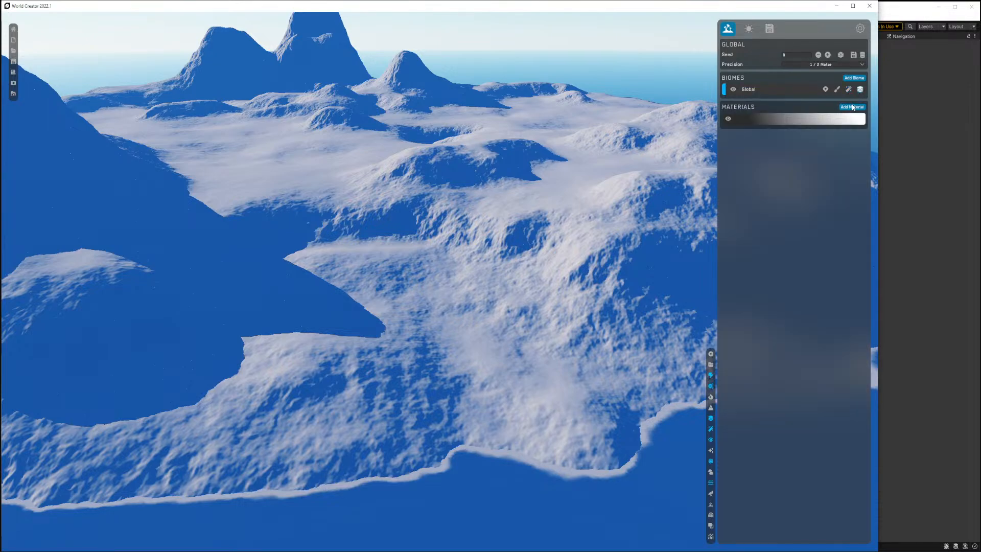
left_click(849, 107)
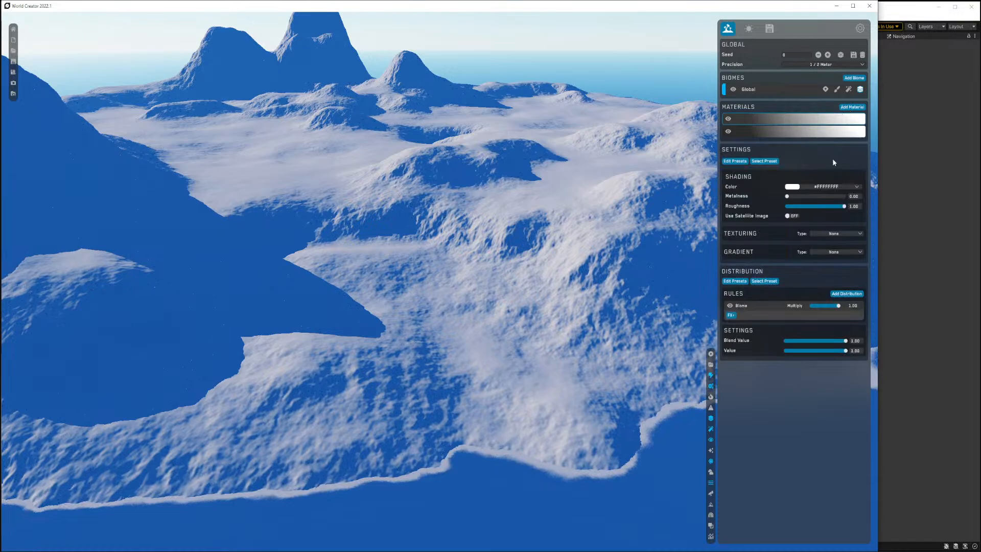
left_click(762, 281)
mouse_move(748, 296)
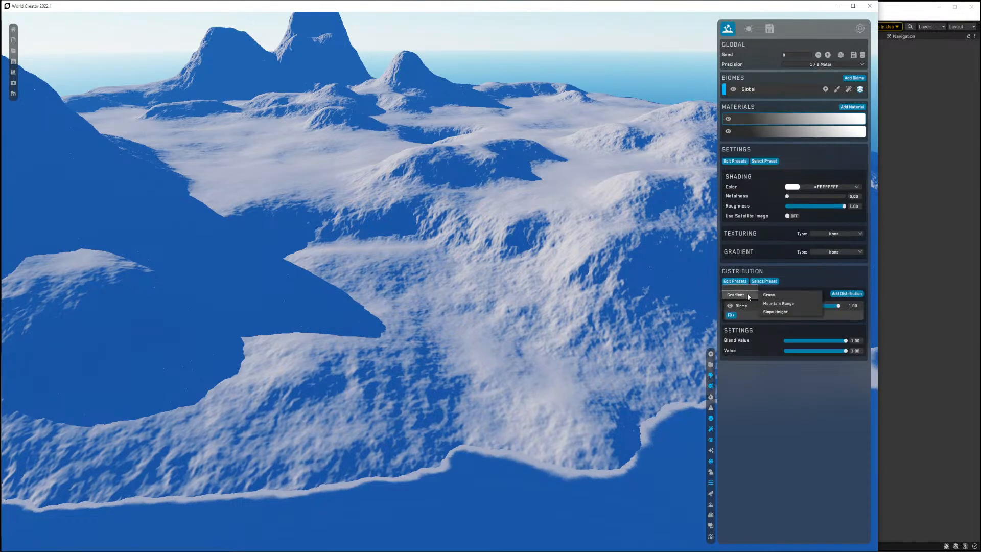
left_click(776, 303)
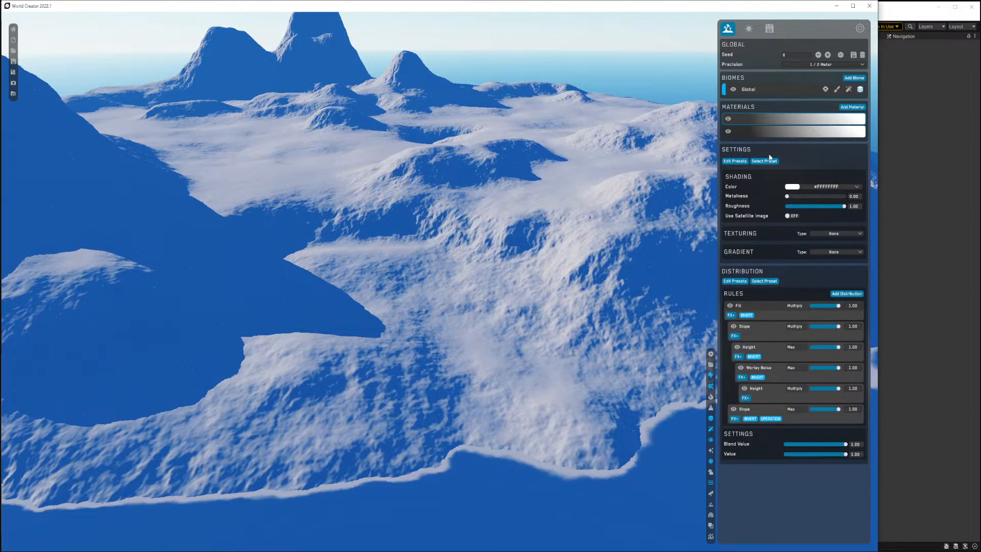
left_click_drag(845, 117, 624, 138)
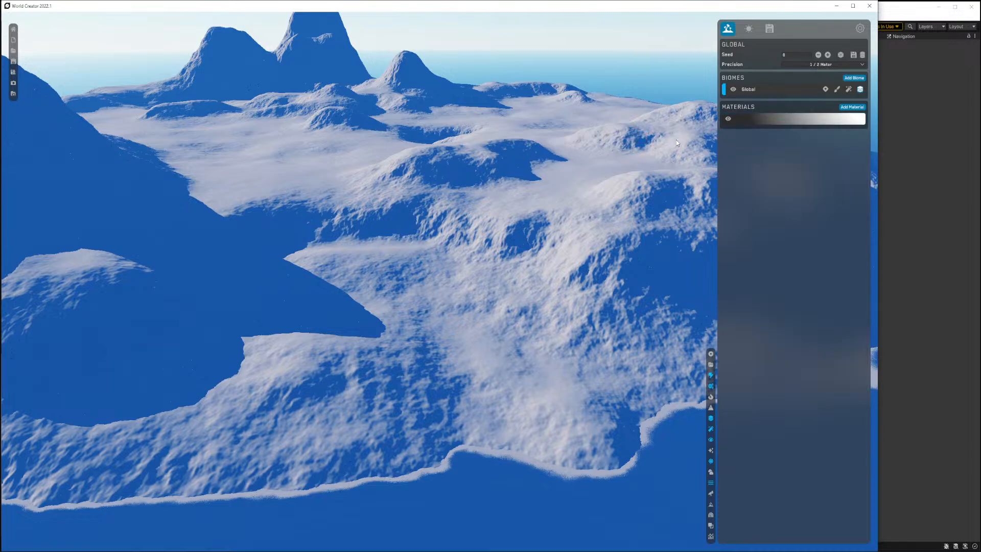
Apply the WorldCreator MountainRange preset to the biome's material.
left_click(756, 121)
left_click(763, 148)
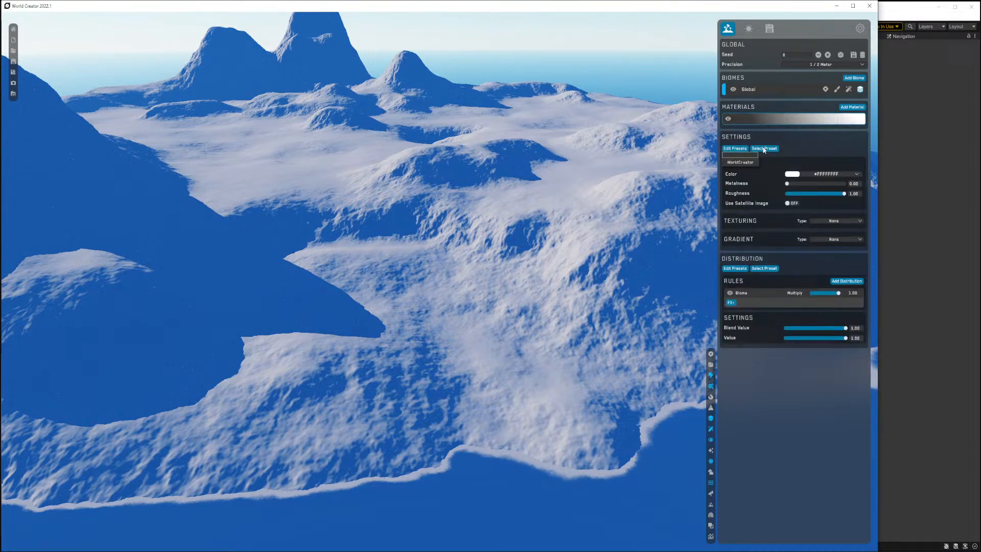
mouse_move(747, 163)
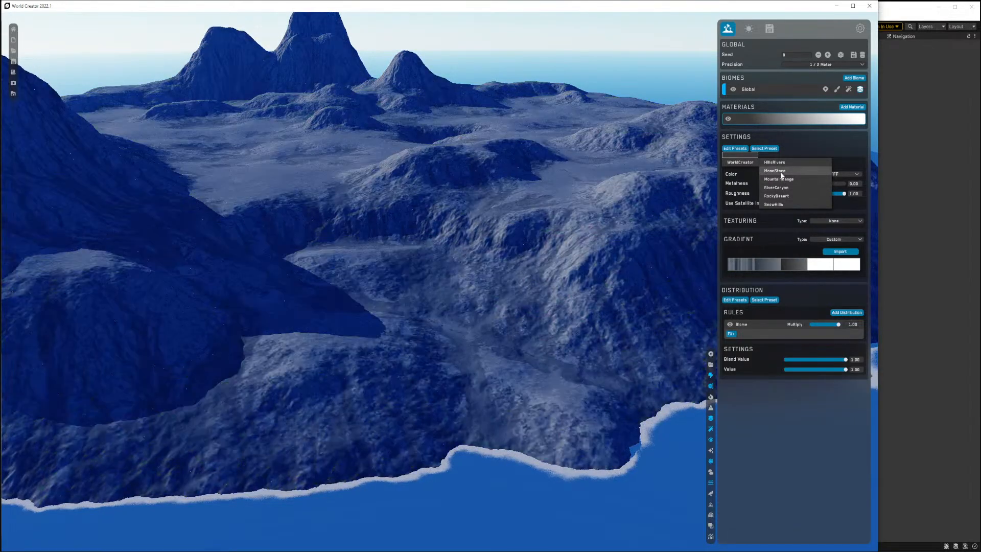
left_click(782, 177)
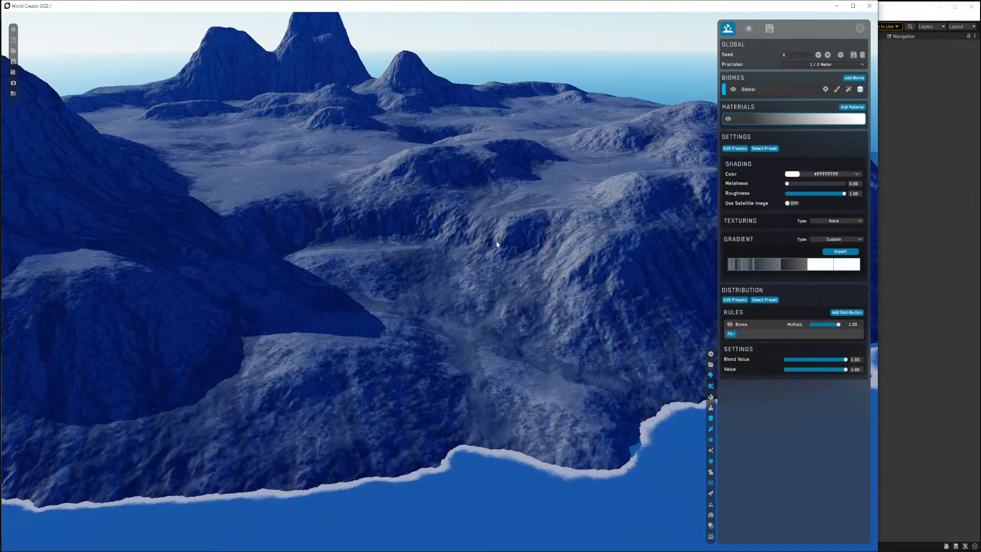
Fly around the island to inspect the textured terrain.
key("s")
right_click_drag(497, 241, 468, 274)
key("w")
key("s")
key("s")
key("w")
key("s")
key("s")
key("w")
key("s")
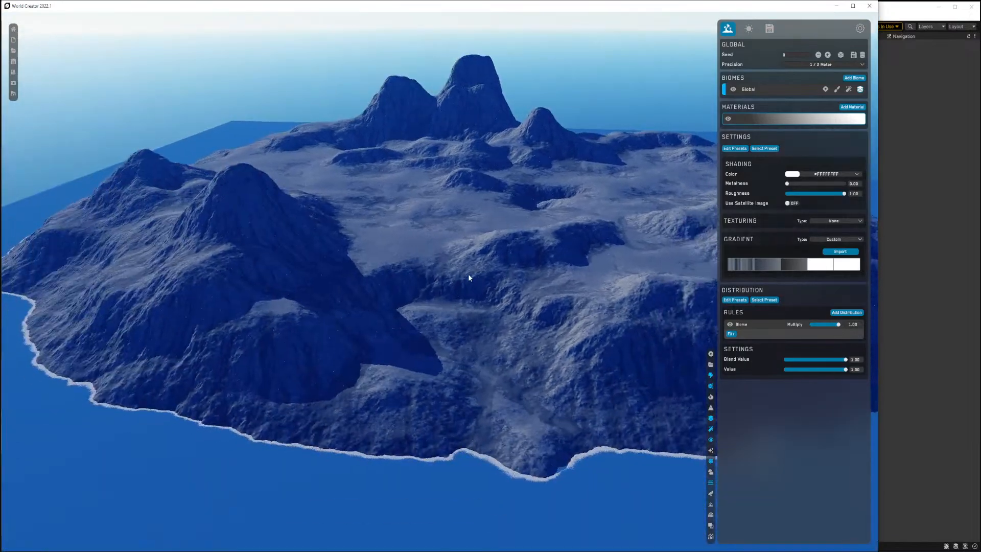
Raise the sun strength to 0.22.
left_click(748, 29)
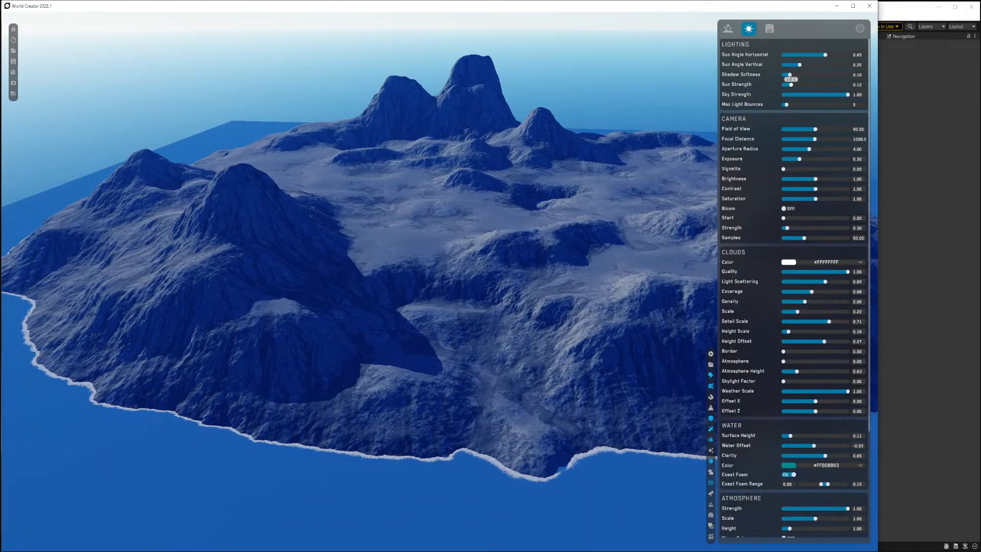
left_click_drag(791, 85, 797, 84)
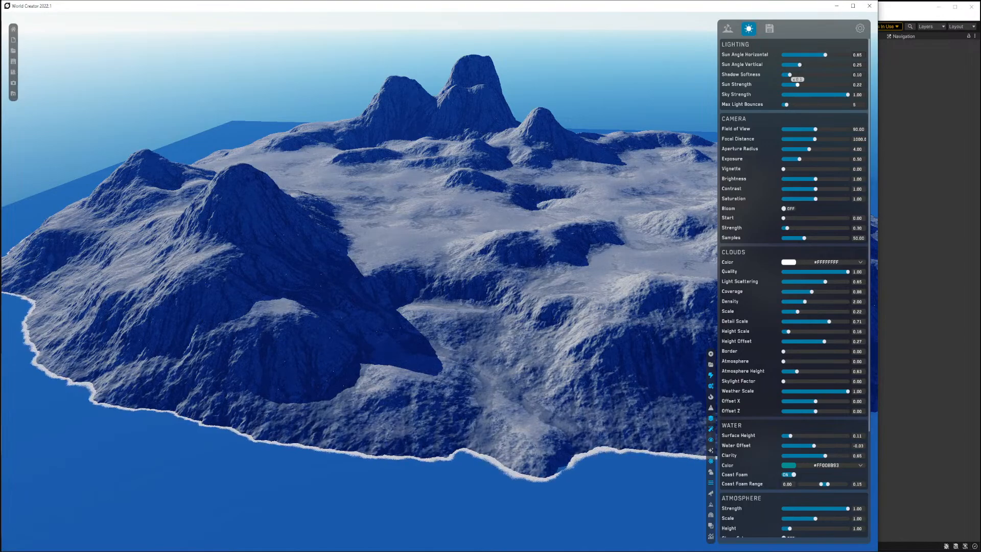
Return to the terrain settings and open the Global biome's settings.
left_click(727, 29)
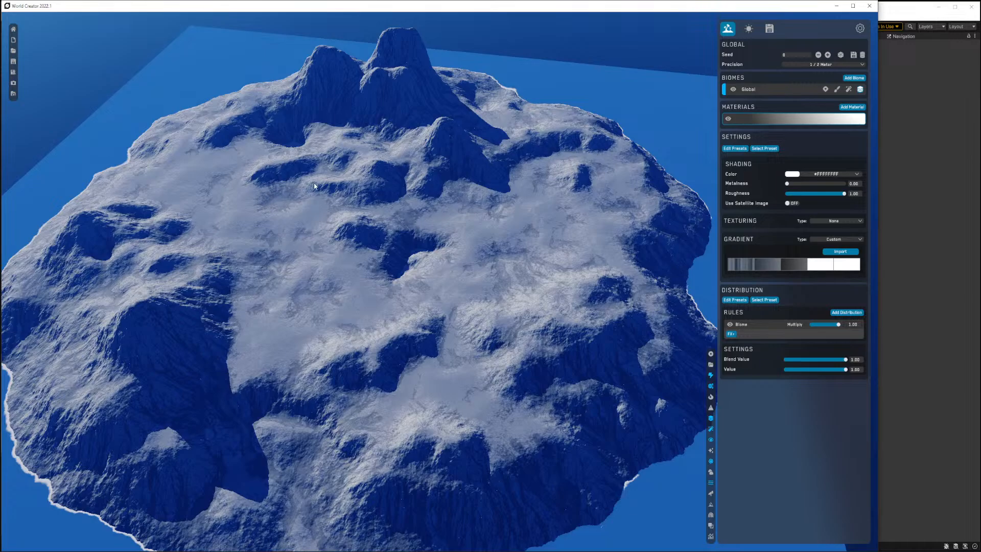
right_click_drag(354, 150, 415, 150)
key("w")
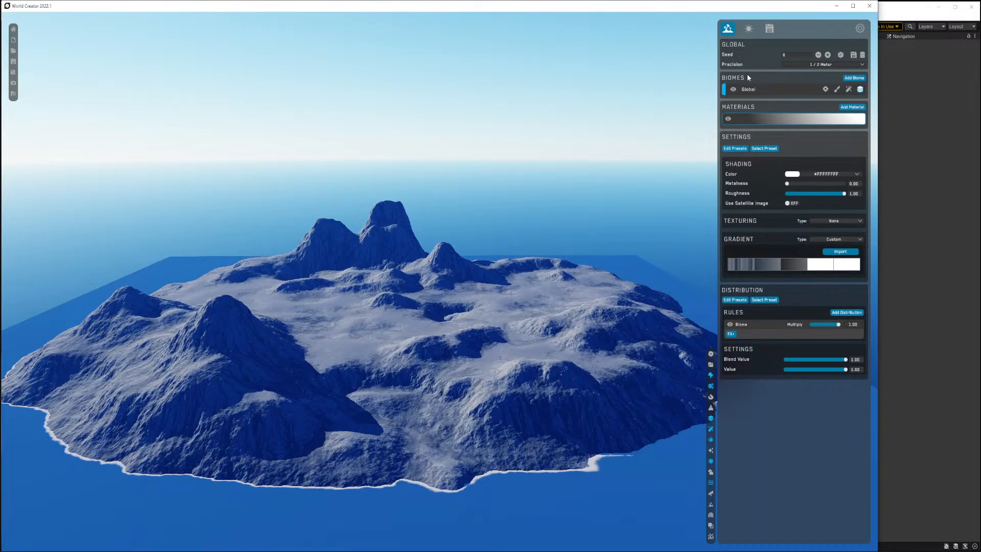
left_click(748, 90)
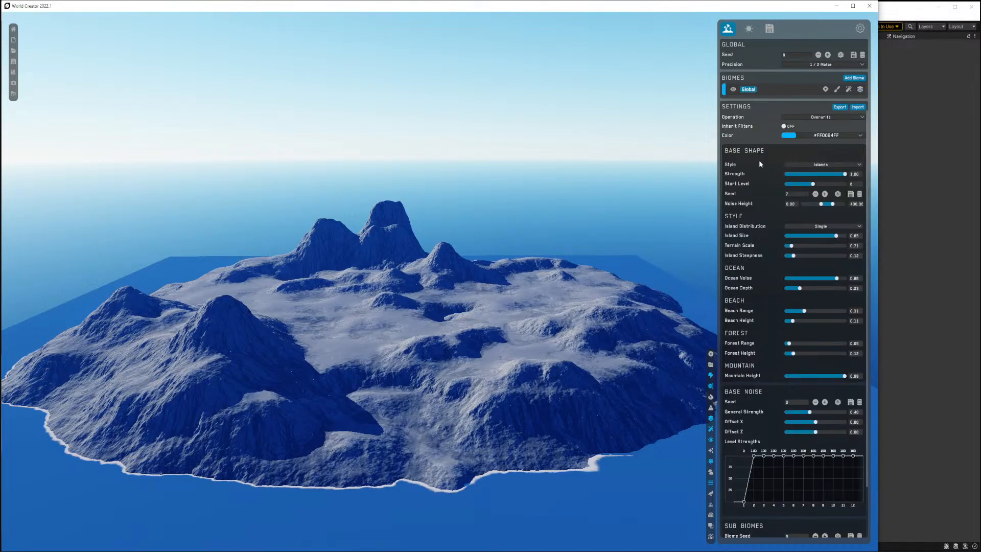
Add a Ridged filter of the Ridged type to the Global biome.
left_click(836, 91)
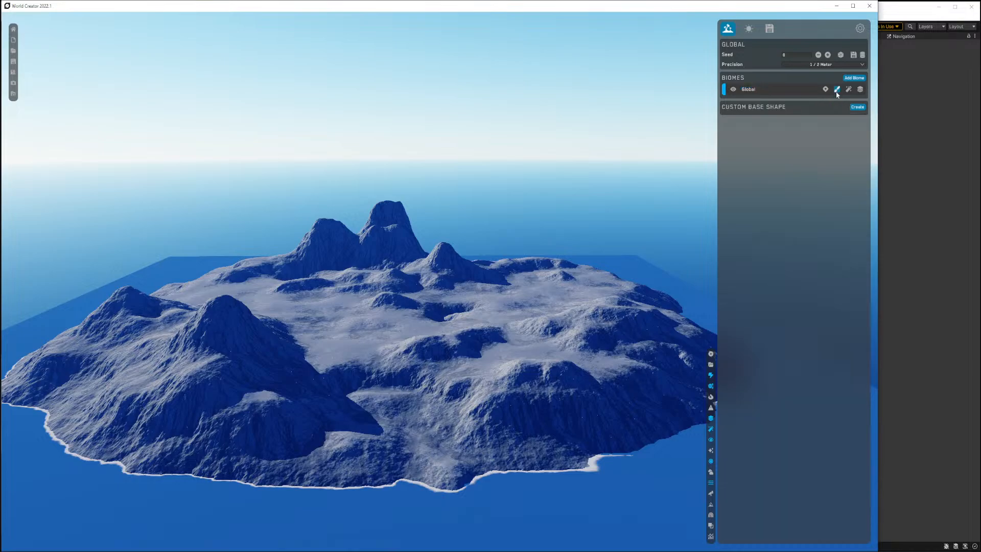
left_click(848, 90)
right_click_drag(506, 288, 498, 294)
key("w")
key("w")
key("s")
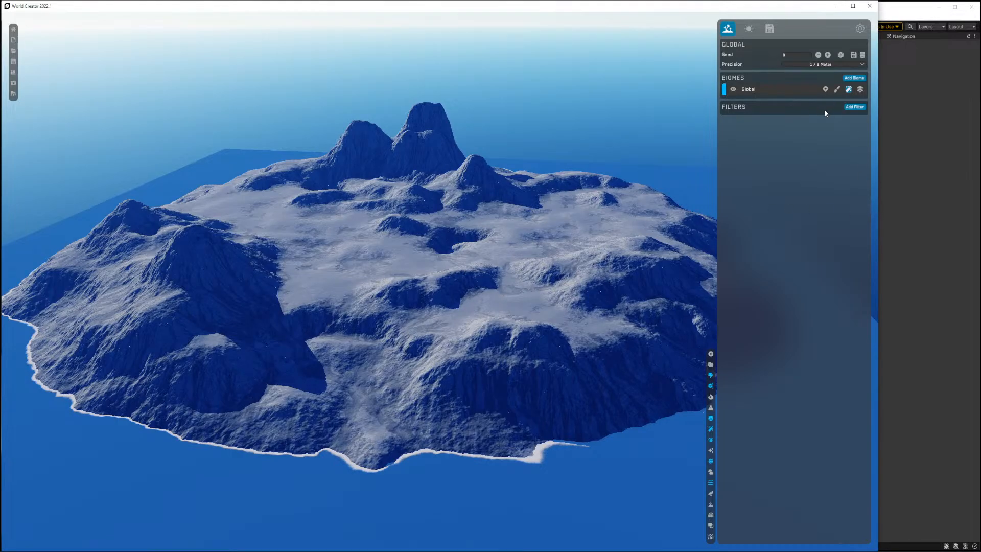
left_click(856, 109)
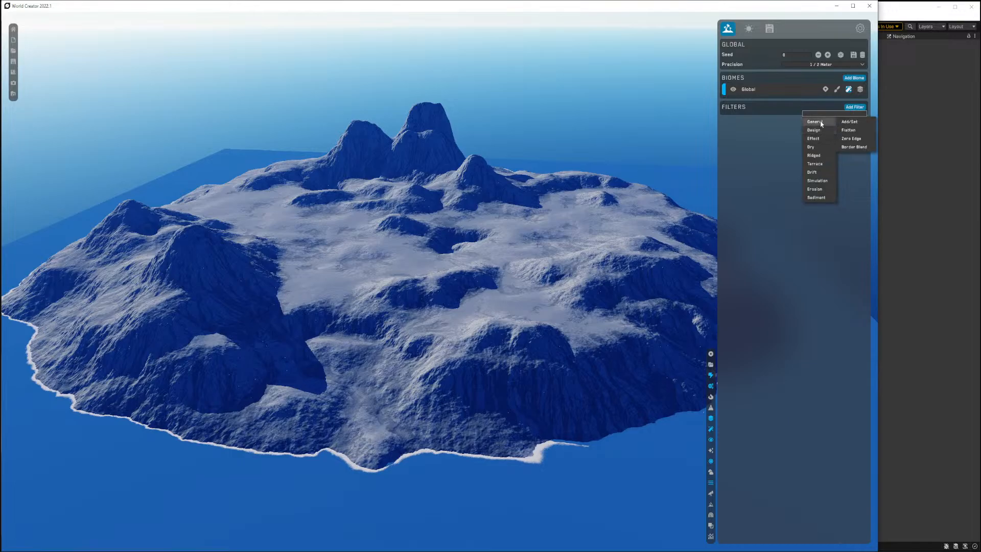
mouse_move(821, 133)
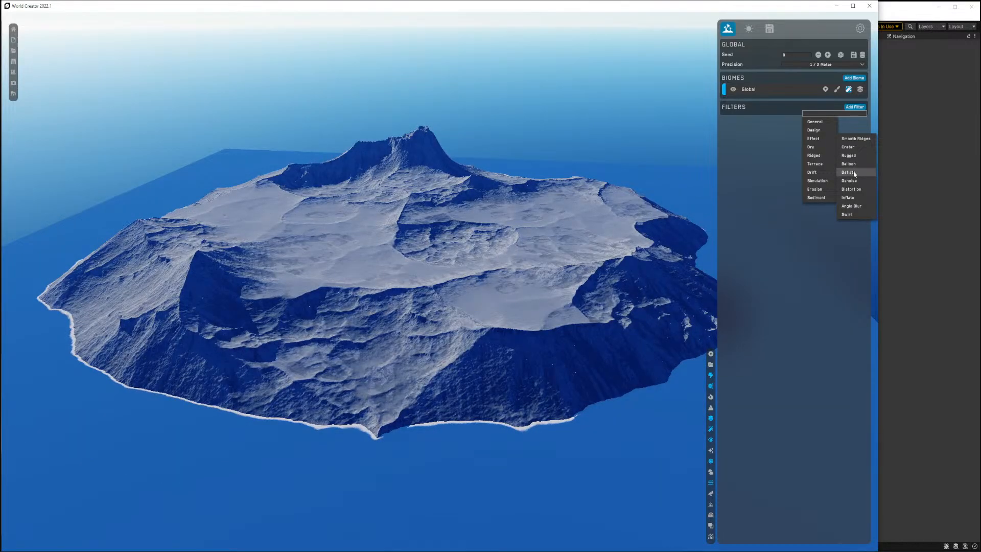
mouse_move(823, 158)
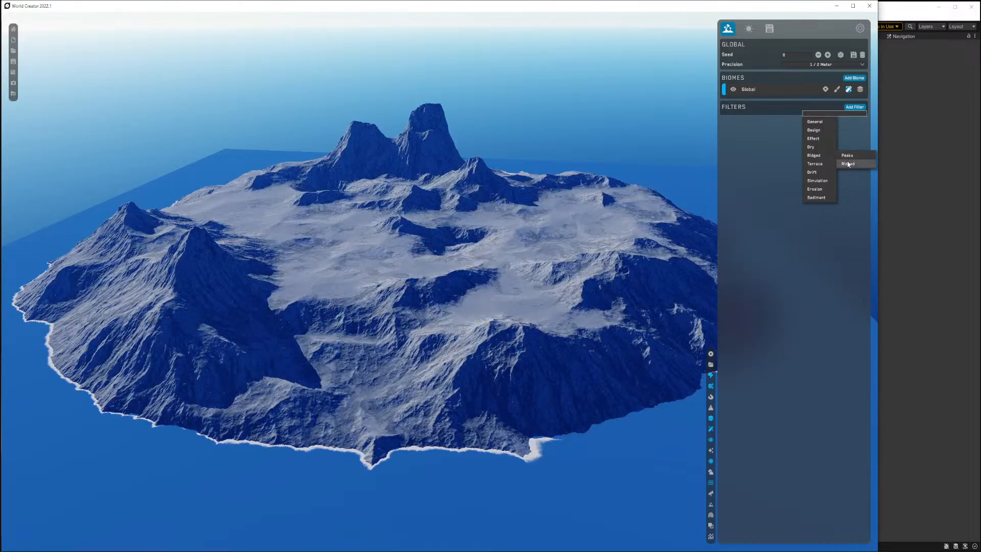
left_click(848, 164)
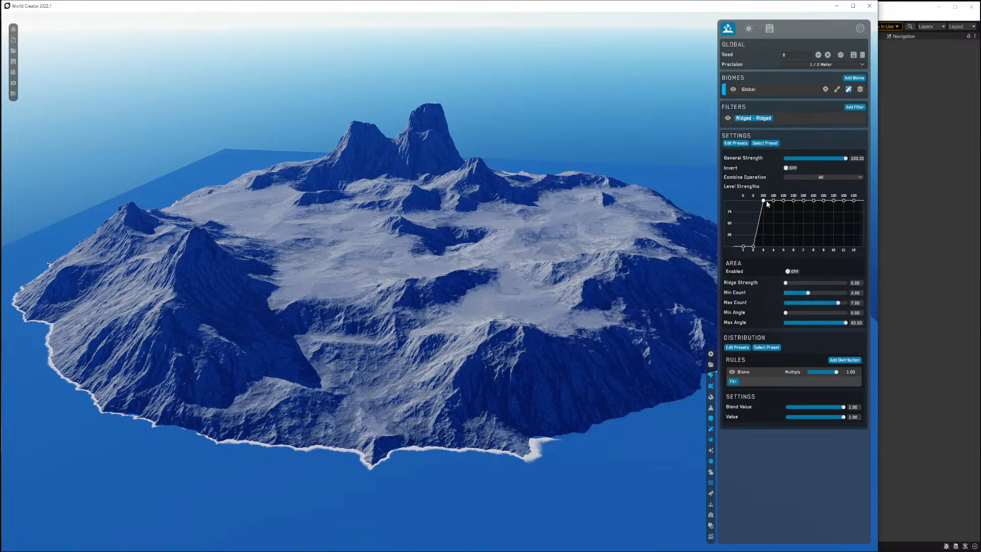
Reshape the Ridged filter's level strengths curve so it ramps up only over the higher levels.
left_click_drag(764, 201, 771, 298)
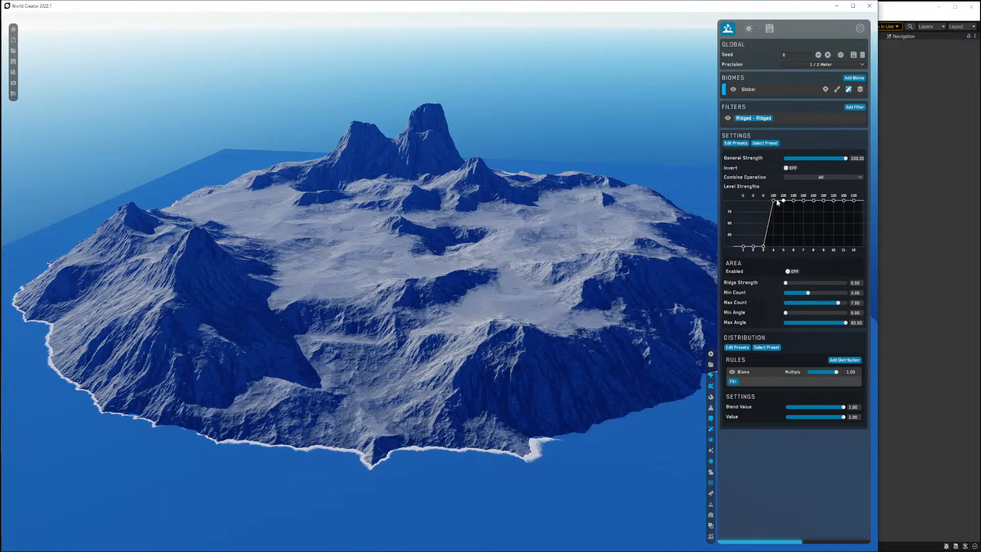
left_click_drag(773, 200, 773, 244)
left_click_drag(783, 200, 799, 296)
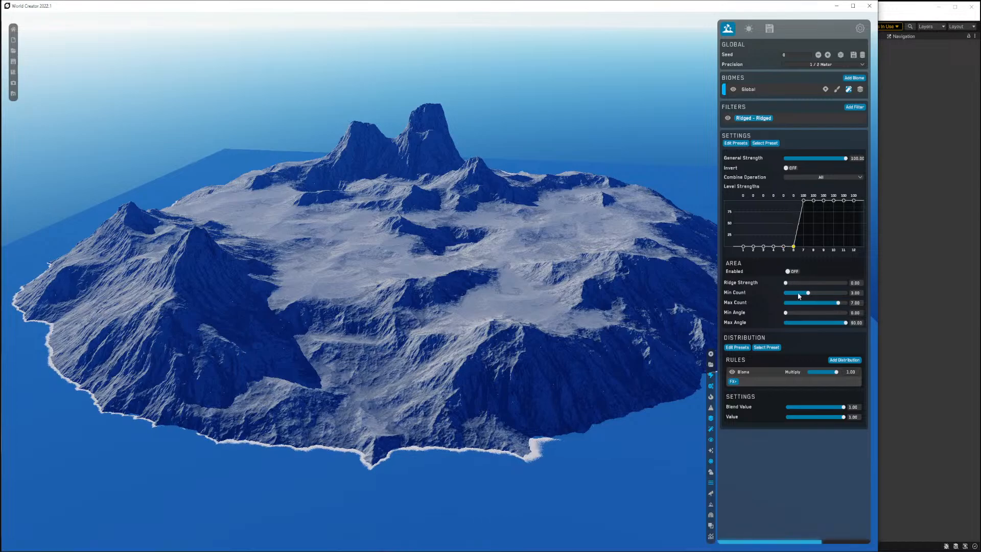
left_click_drag(803, 202, 803, 234)
mouse_move(814, 201)
left_mouse_down()
mouse_move(809, 251)
mouse_move(824, 219)
mouse_move(823, 248)
mouse_move(824, 217)
left_mouse_up()
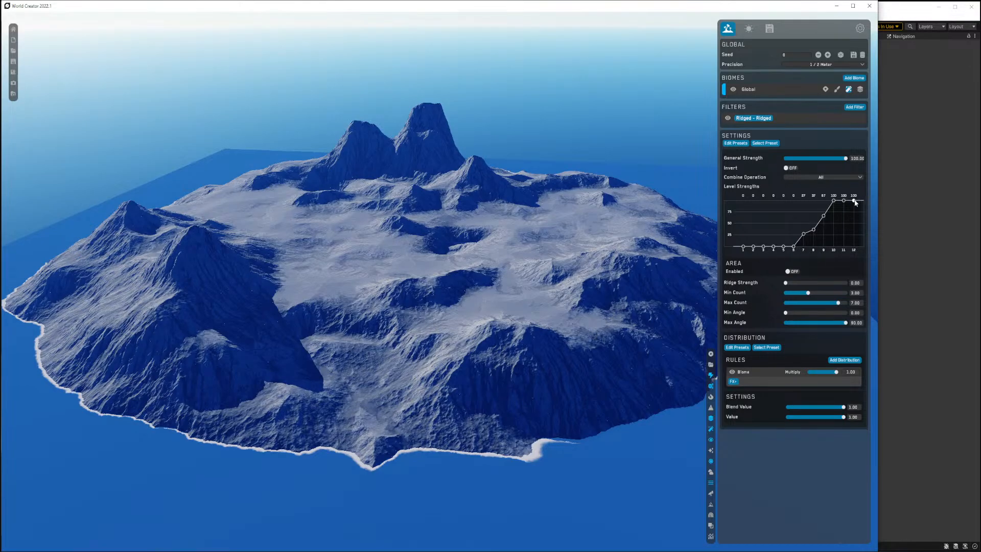
mouse_move(854, 200)
left_mouse_down()
mouse_move(859, 271)
mouse_move(868, 196)
left_mouse_up()
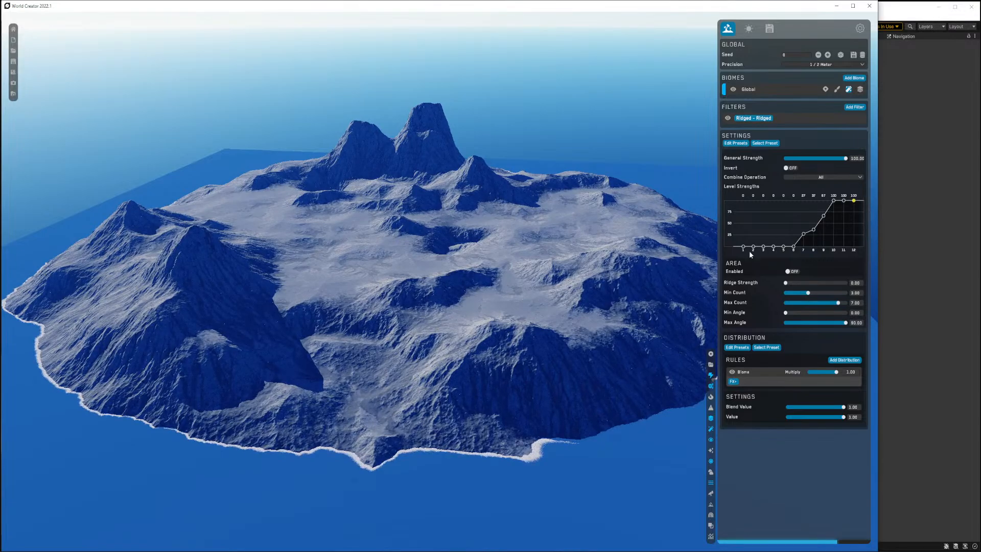
mouse_move(743, 248)
left_mouse_down()
mouse_move(743, 194)
mouse_move(745, 271)
mouse_move(744, 202)
mouse_move(741, 259)
left_mouse_up()
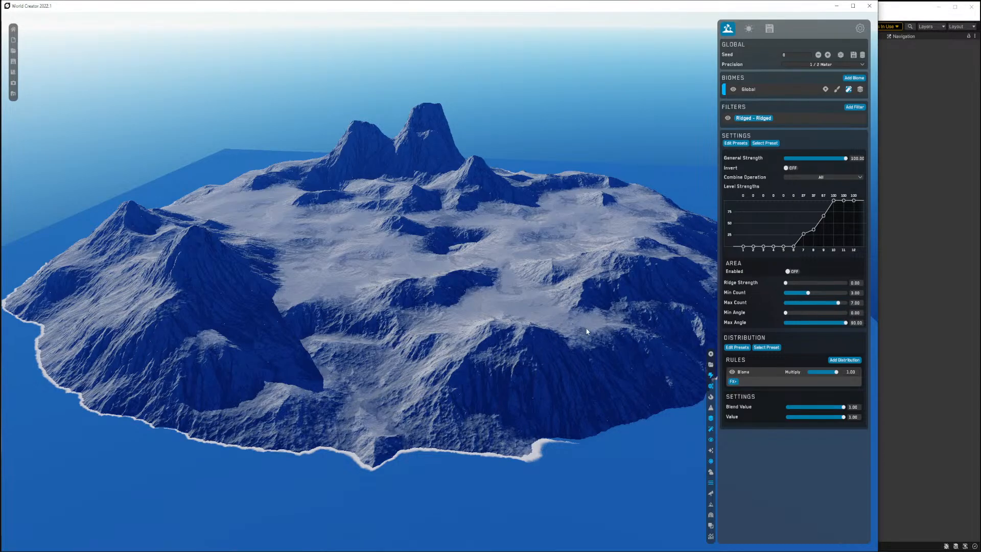
Zoom and orbit around the island to examine the ridged terrain detail.
scroll(549, 324, "up", 10)
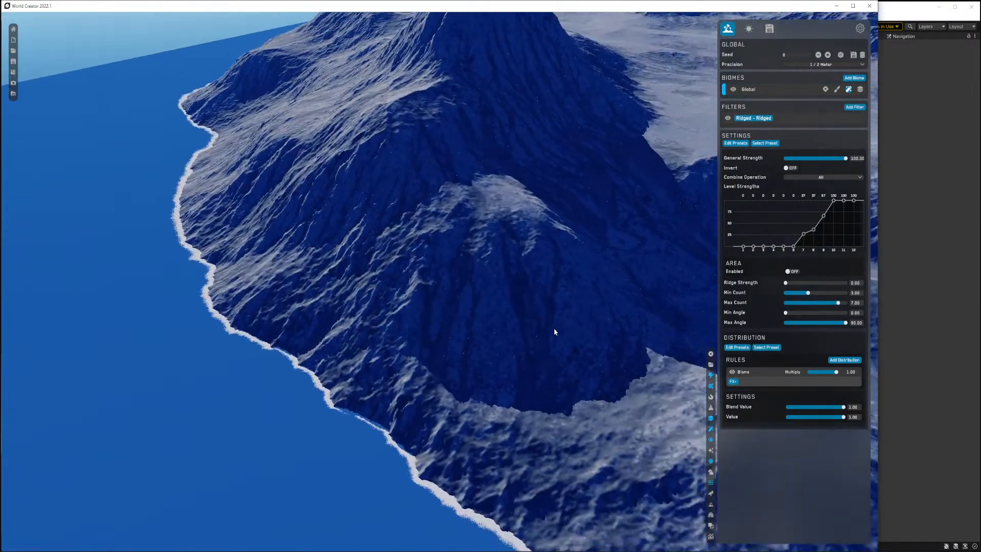
scroll(562, 332, "up", 5)
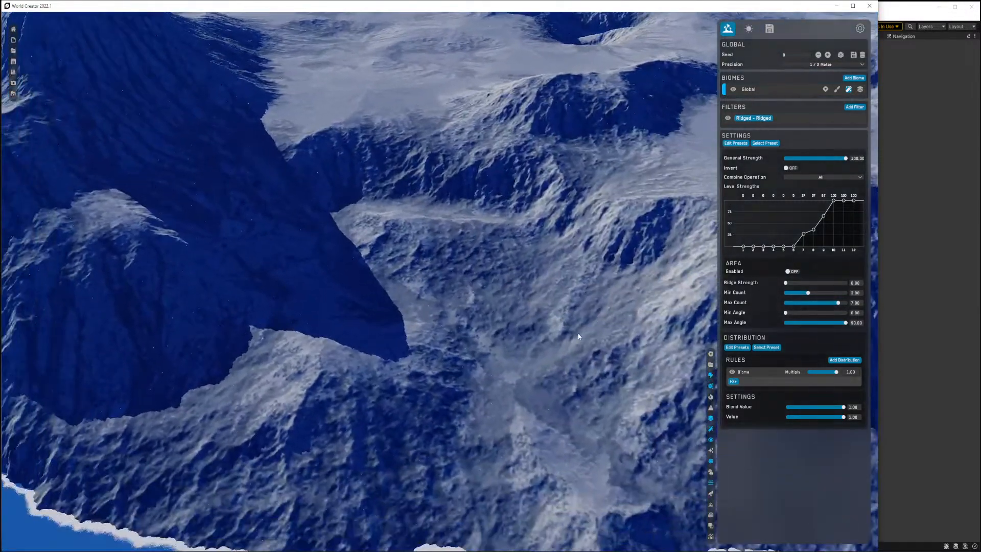
scroll(579, 336, "up", 2)
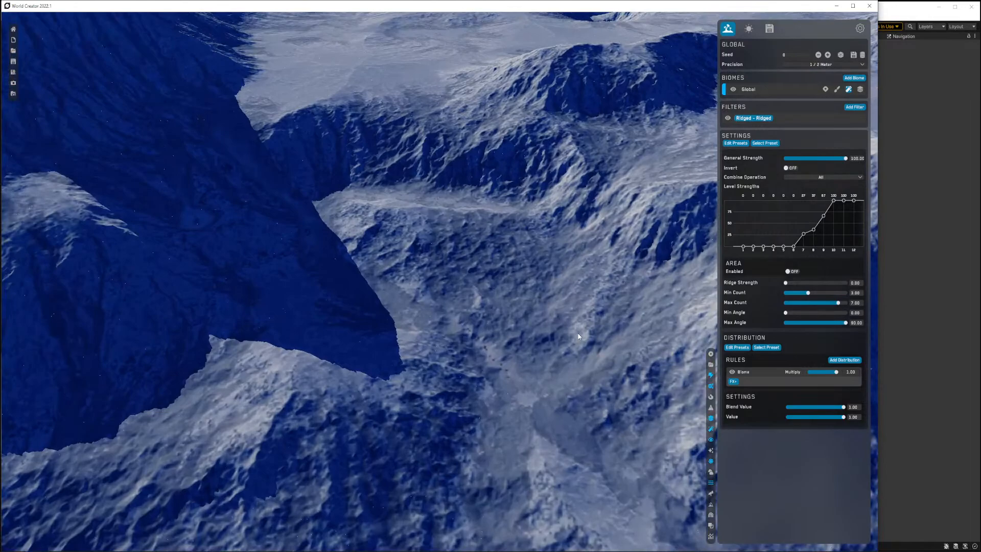
scroll(578, 333, "down", 3)
right_click_drag(577, 333, 580, 317)
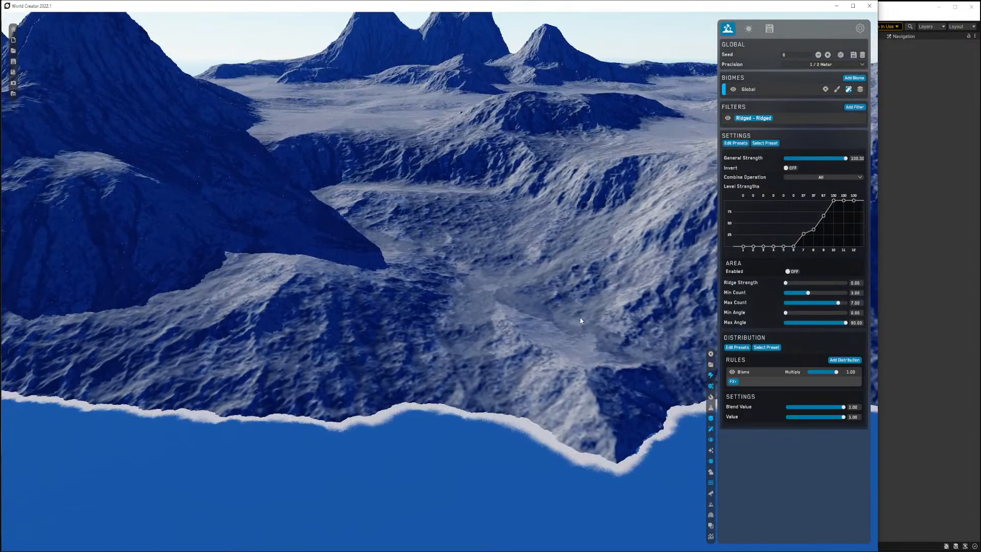
scroll(580, 321, "down", 5)
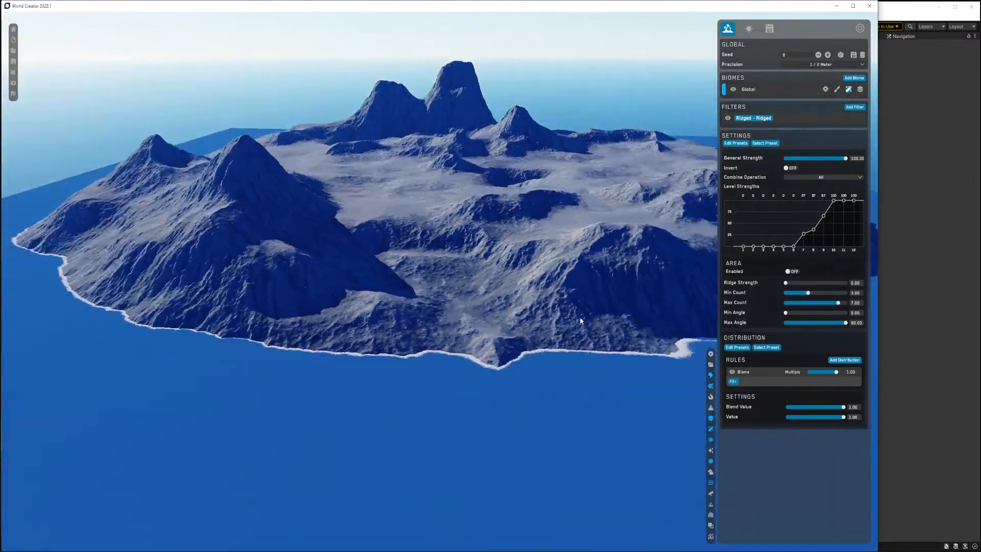
scroll(580, 320, "up", 3)
mouse_move(581, 320)
right_mouse_down()
mouse_move(606, 308)
mouse_move(582, 313)
right_mouse_up()
scroll(582, 313, "down", 3)
scroll(584, 313, "up", 3)
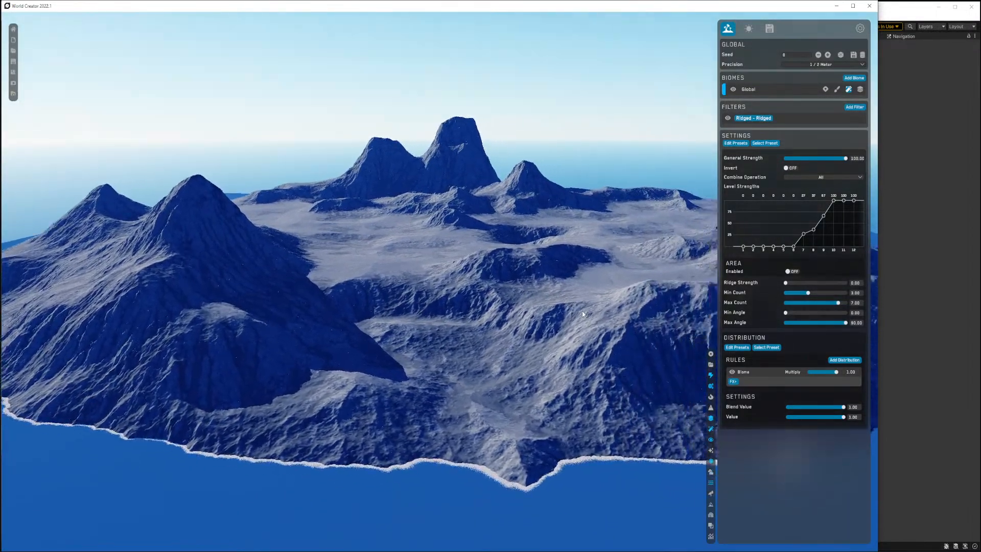
scroll(584, 313, "down", 1)
scroll(585, 311, "up", 3)
middle_click_drag(584, 311, 585, 318)
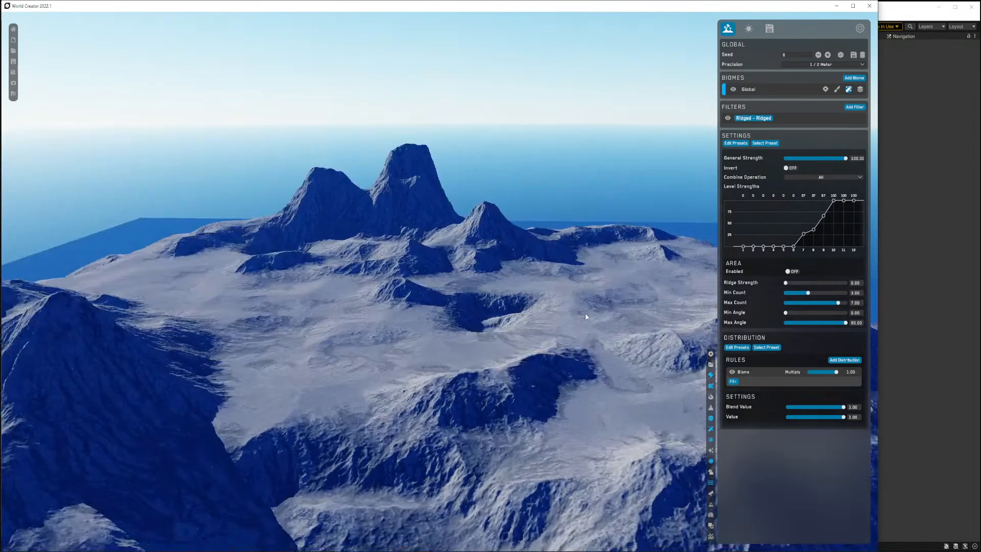
right_click_drag(585, 317, 586, 323)
scroll(586, 323, "down", 3)
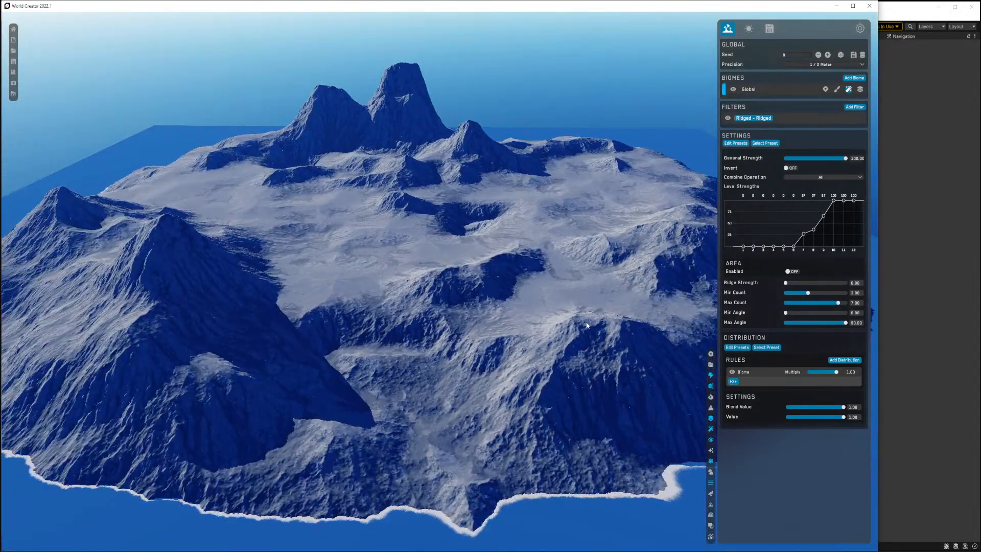
scroll(587, 325, "up", 2)
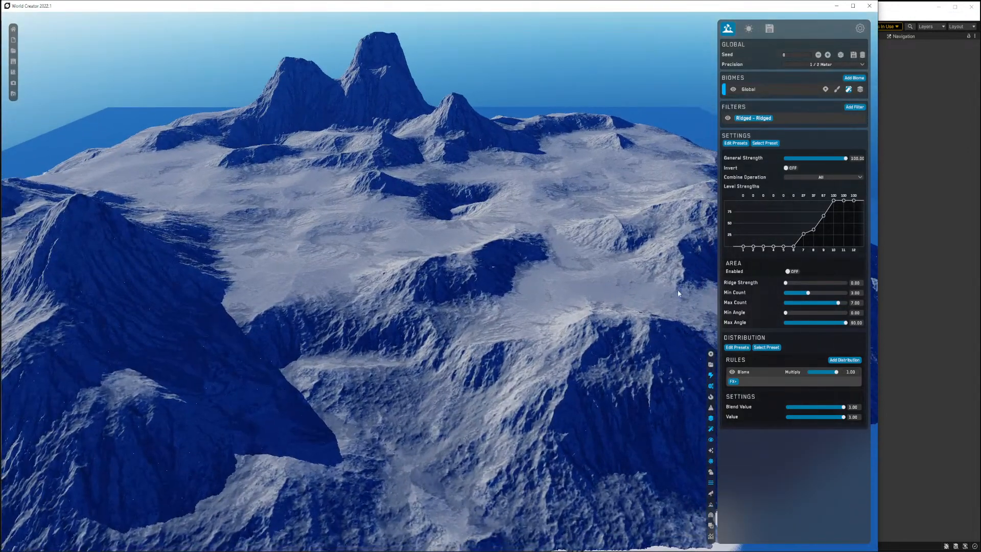
Add a Sediment filter of the Fill Soft type to the biome.
left_click(850, 108)
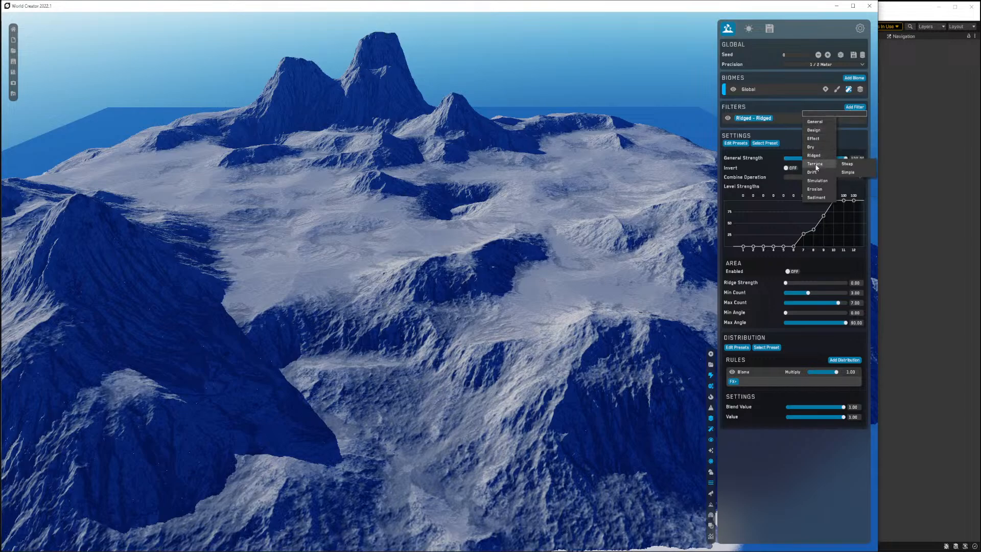
mouse_move(820, 173)
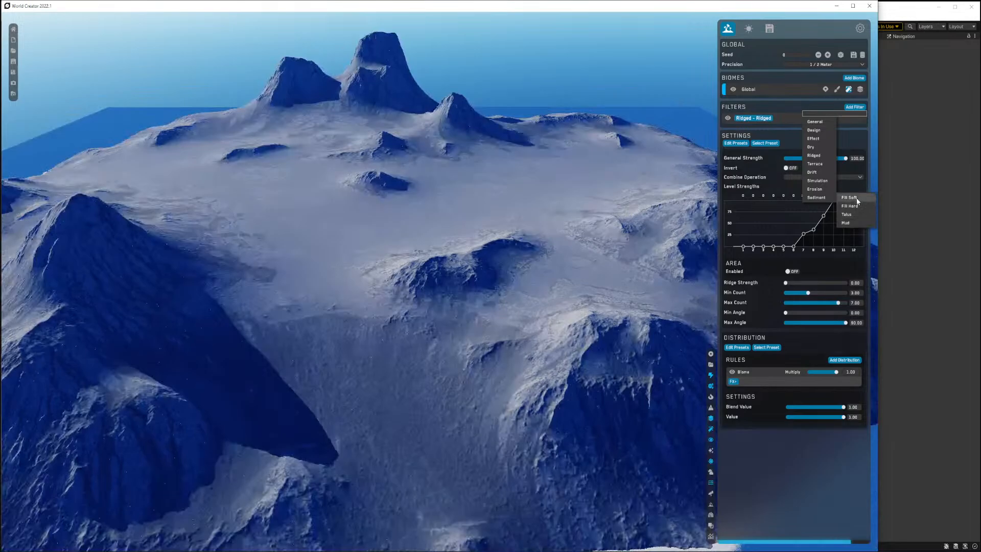
left_click(856, 198)
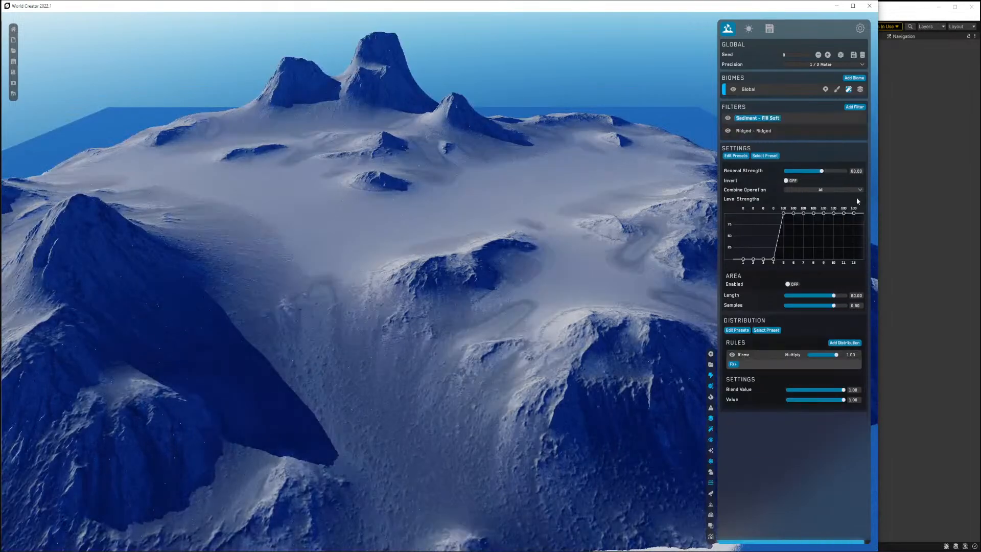
Reshape the Sediment filter's level strengths curve and lower its general strength to 16.58.
scroll(577, 249, "down", 3)
scroll(577, 250, "up", 5)
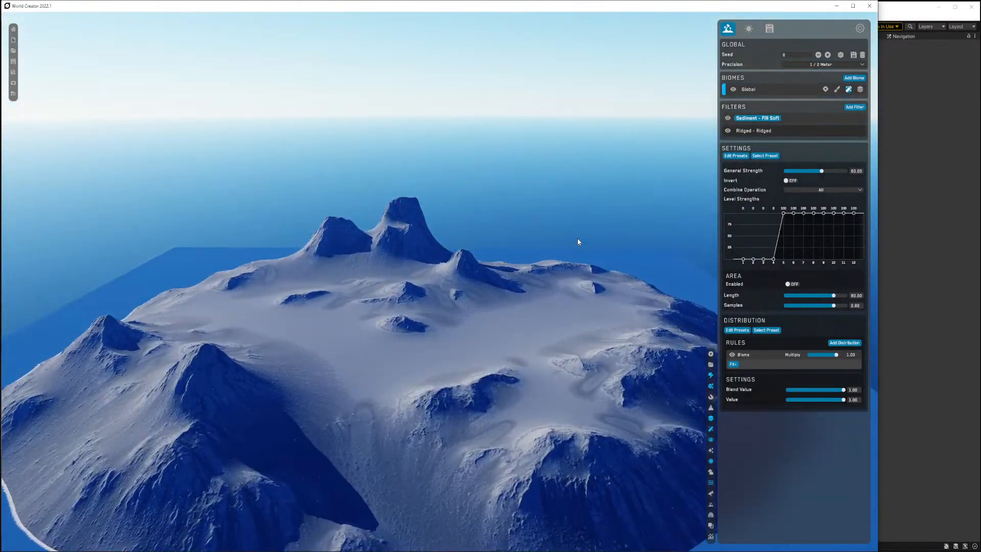
key("w")
right_click_drag(577, 238, 577, 247)
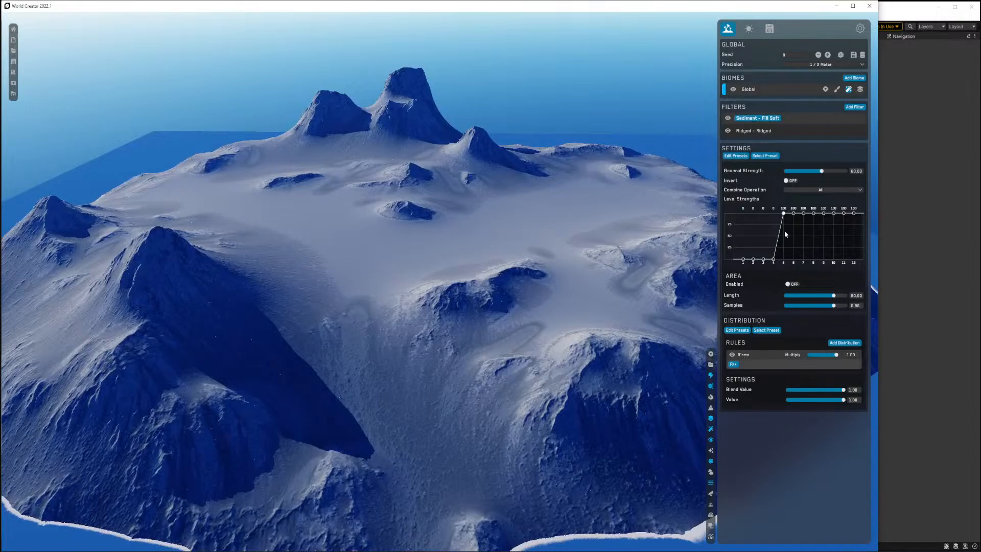
left_click_drag(784, 220, 786, 275)
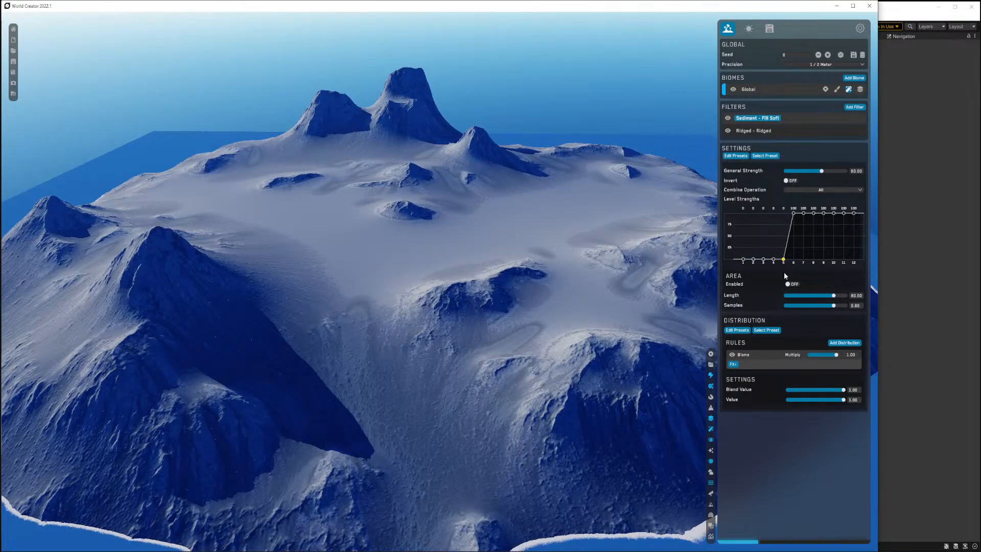
left_click_drag(794, 219, 794, 263)
left_click_drag(805, 227, 804, 249)
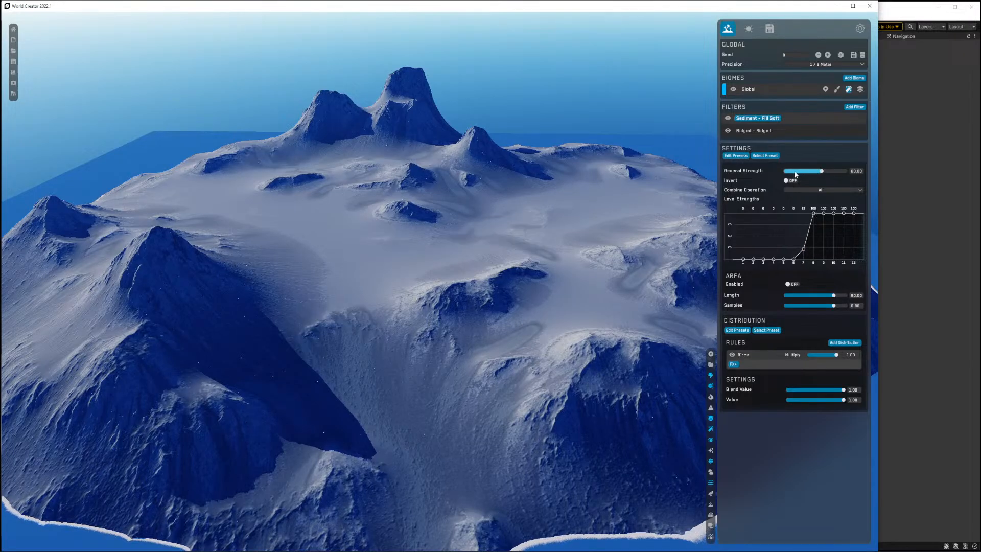
left_click_drag(823, 172, 795, 170)
right_click_drag(509, 315, 489, 326)
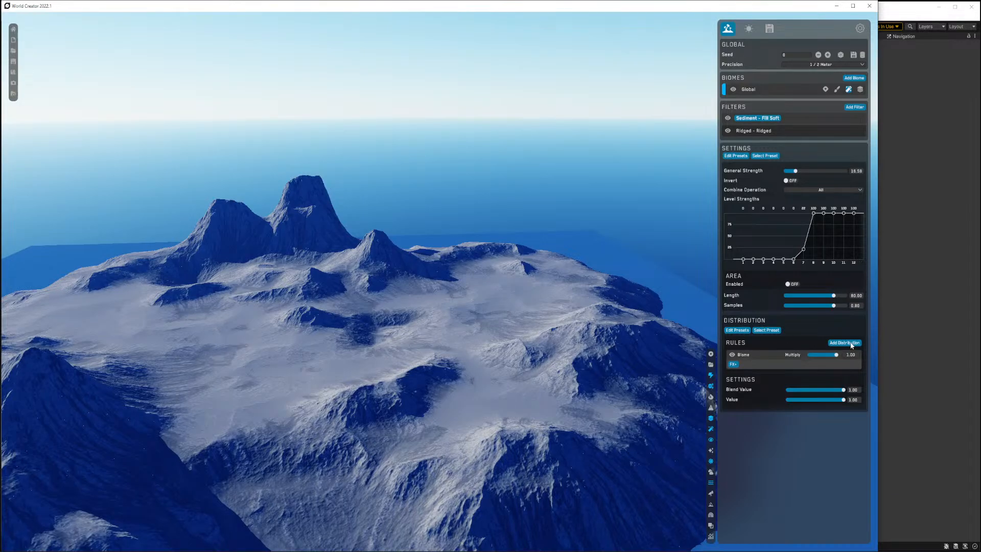
Try to apply the Mountain Range distribution preset to the Sediment filter.
left_click(766, 330)
mouse_move(751, 346)
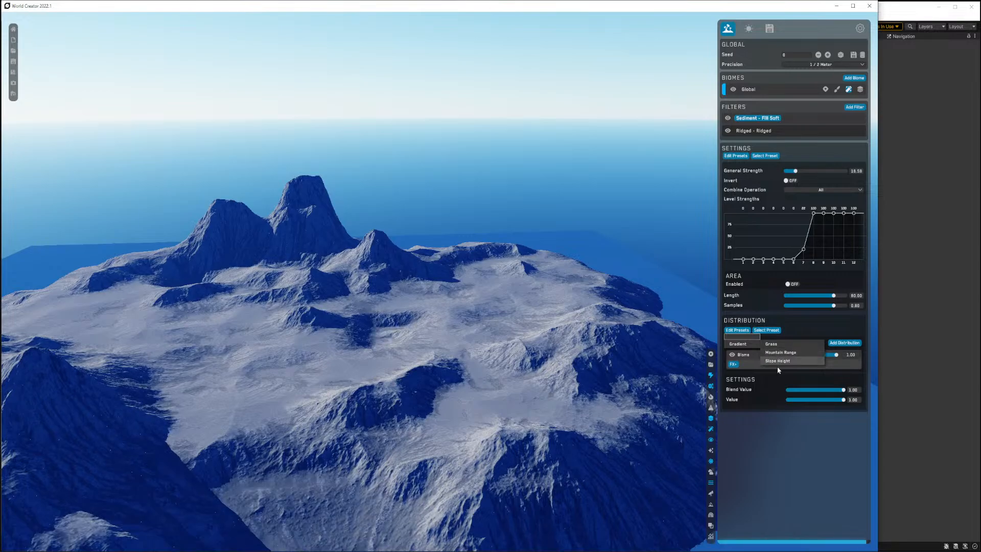
left_click(780, 352)
Add a Height distribution rule to the Sediment filter and adjust its height range sliders.
left_click(843, 343)
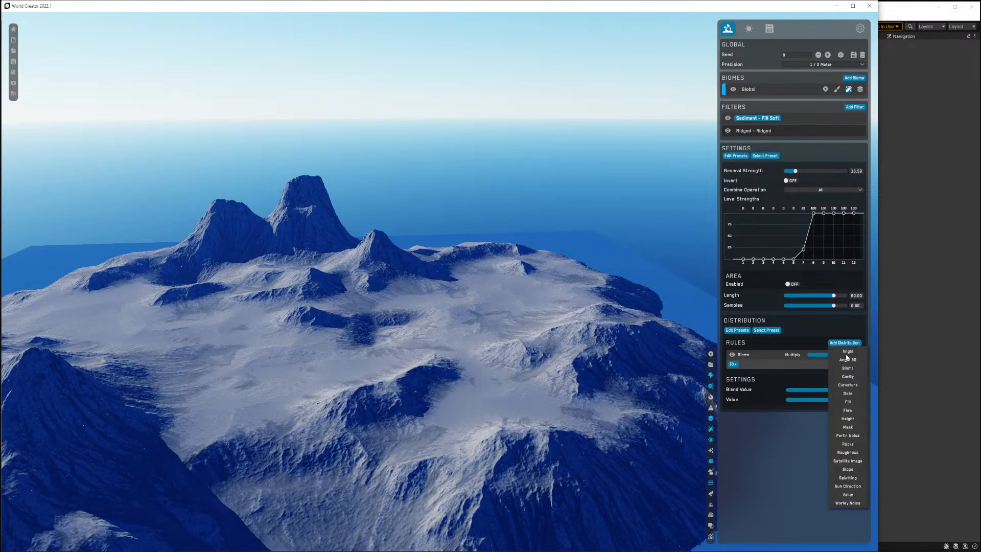
left_click(847, 418)
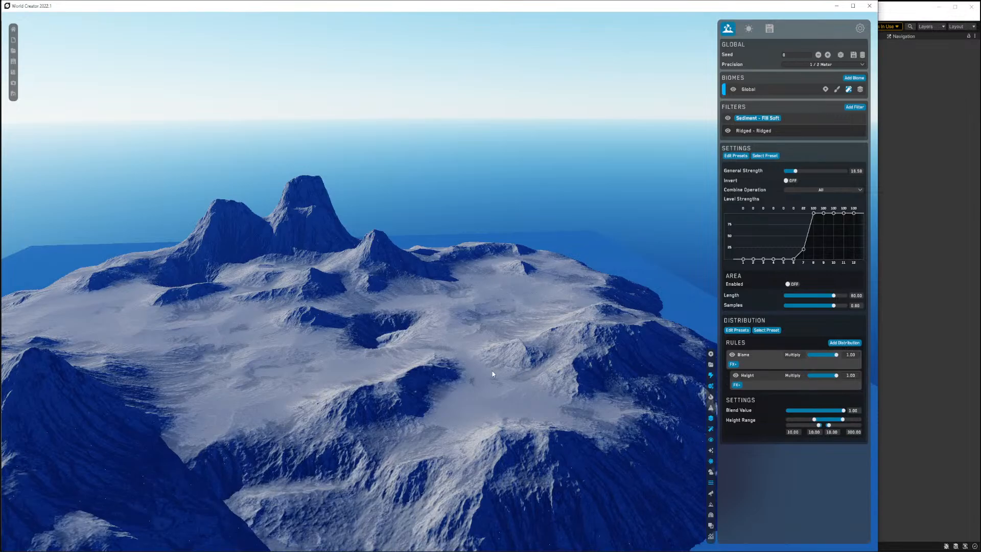
right_click_drag(491, 372, 484, 351)
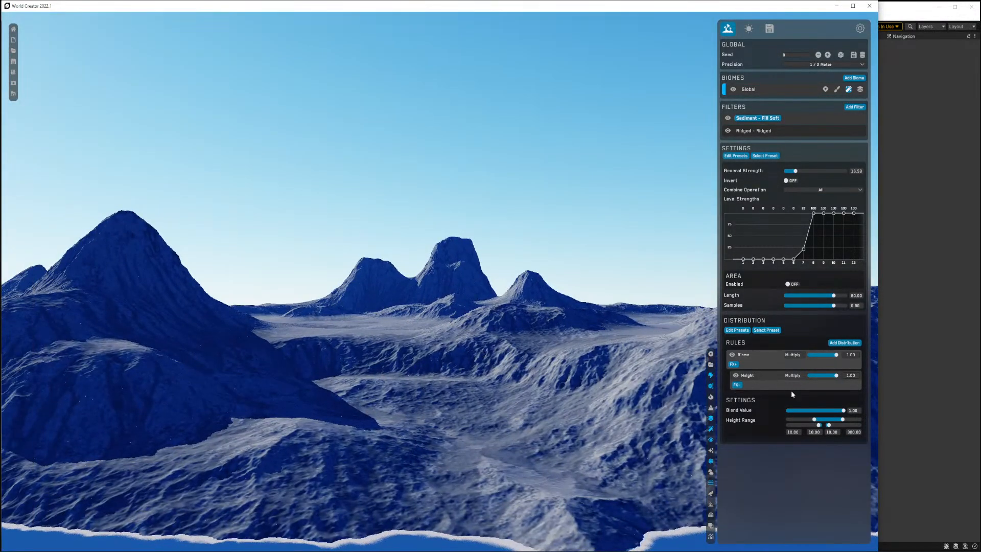
mouse_move(814, 419)
left_mouse_down()
mouse_move(846, 419)
mouse_move(817, 419)
left_mouse_up()
right_click_drag(486, 374, 569, 323)
scroll(487, 348, "up", 5)
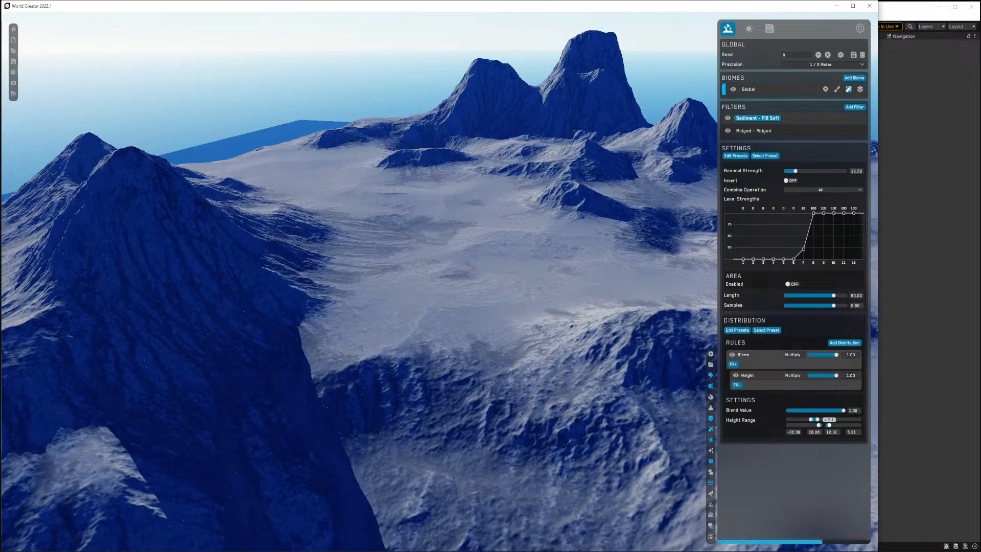
left_click_drag(829, 426, 837, 425)
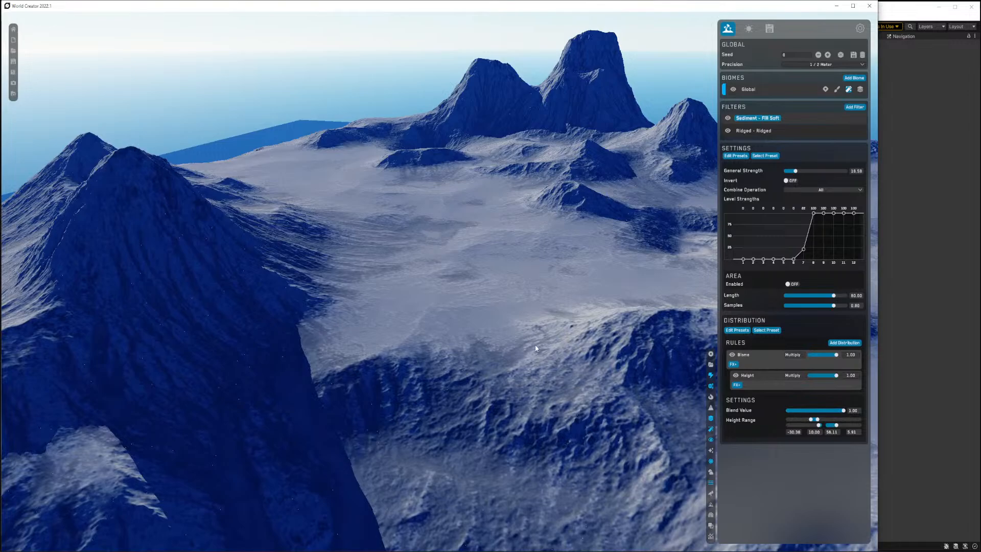
Add a Hydraulic Simulation filter to the biome.
key("w")
mouse_move(535, 348)
right_mouse_down()
mouse_move(522, 331)
mouse_move(507, 349)
mouse_move(523, 342)
right_mouse_up()
key("s")
key("w")
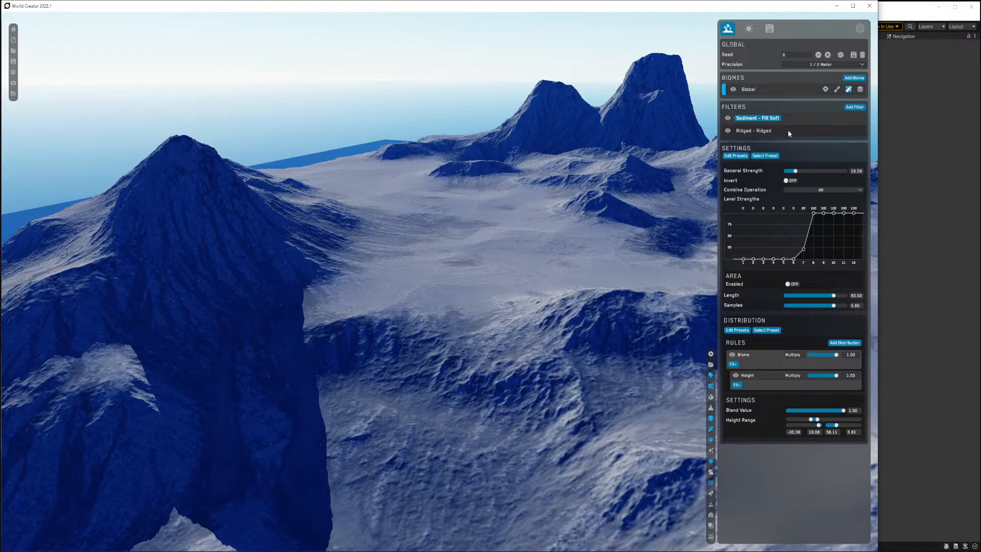
left_click(853, 107)
mouse_move(823, 191)
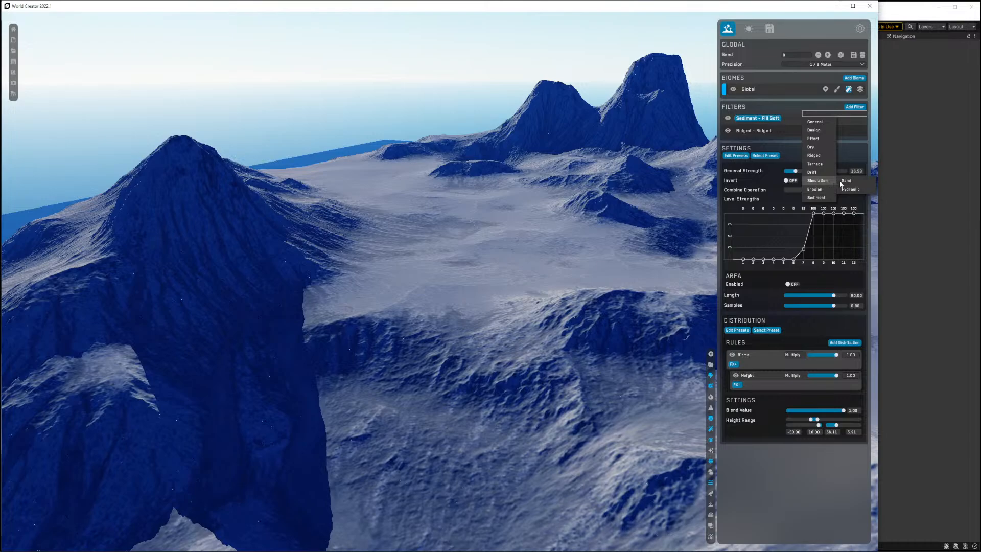
left_click(851, 189)
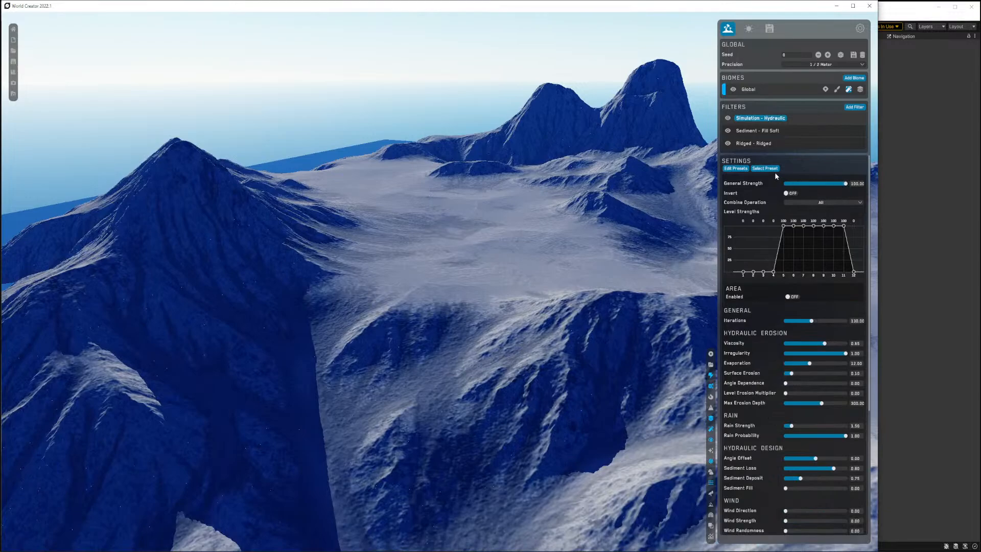
Move the Hydraulic filter below the Sediment filter and raise all its lower level strength points to 100.
left_click_drag(762, 121, 778, 139)
right_click_drag(461, 284, 656, 280)
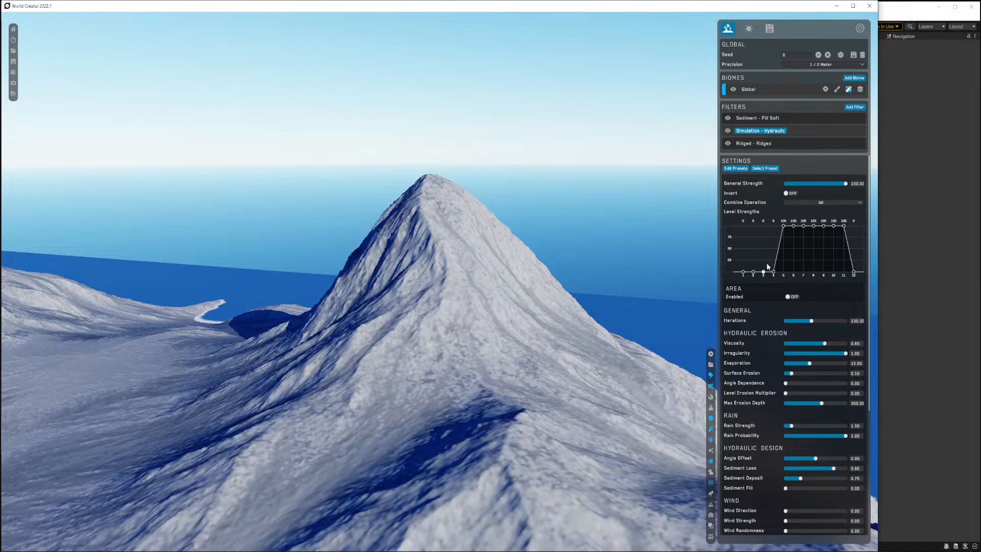
left_click_drag(774, 272, 774, 225)
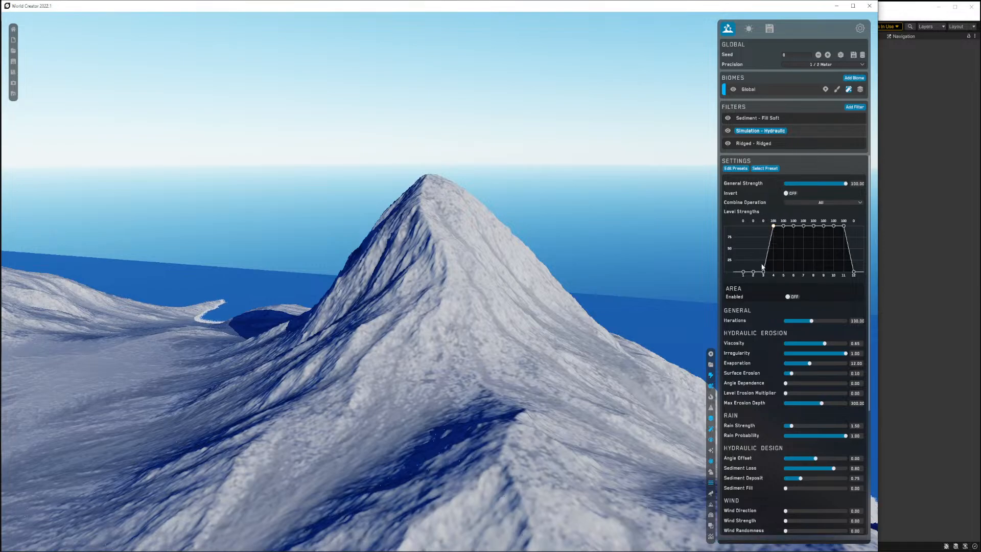
left_click_drag(764, 272, 763, 215)
left_click_drag(754, 272, 752, 221)
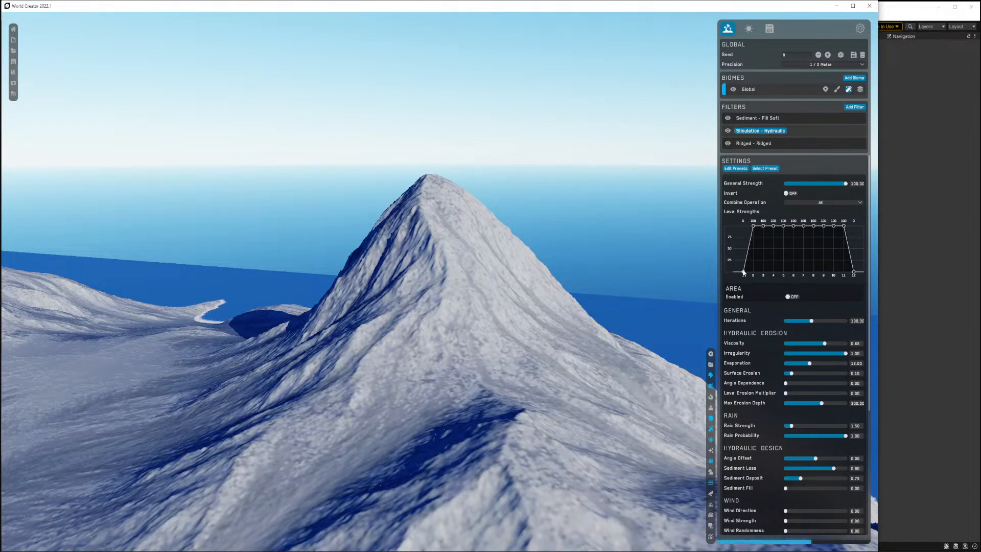
left_click_drag(743, 273, 744, 207)
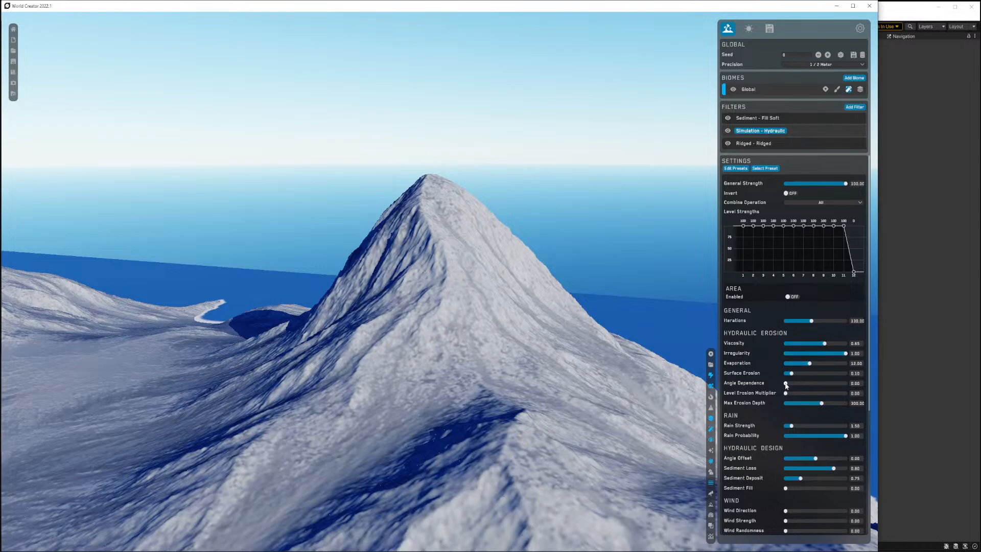
Set the Hydraulic filter's Surface Erosion to 0.37 and Evaporation to 12.04.
left_click(817, 373)
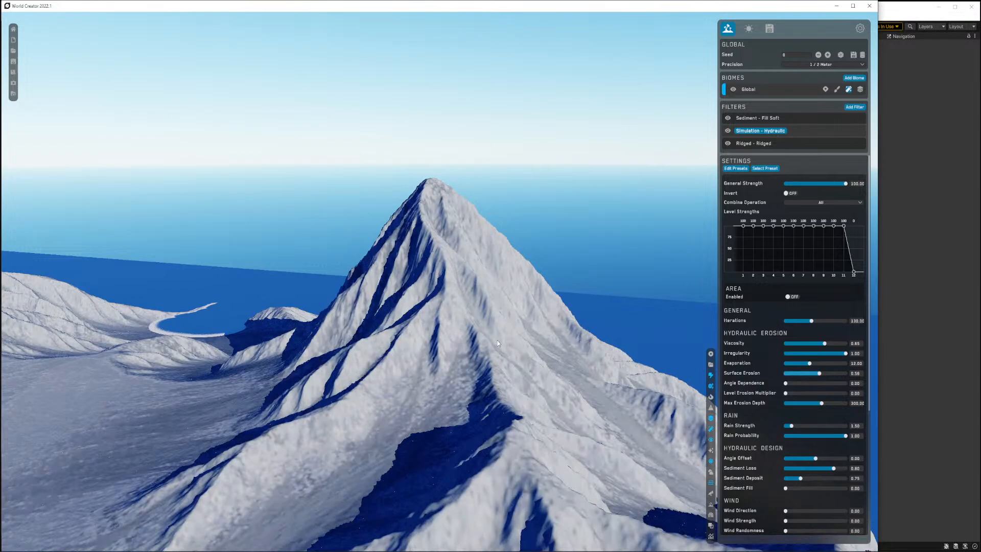
right_click_drag(498, 340, 735, 346)
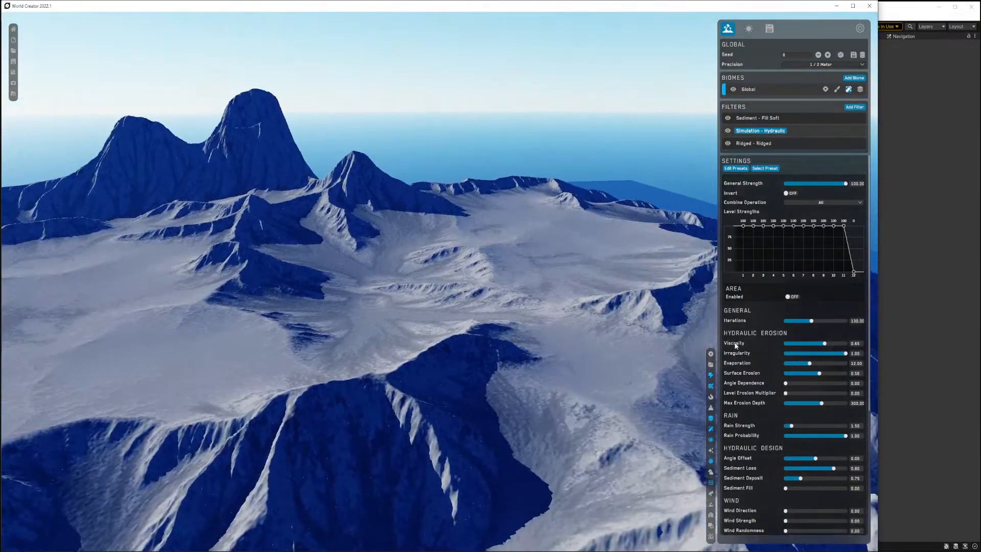
right_click_drag(594, 317, 475, 308)
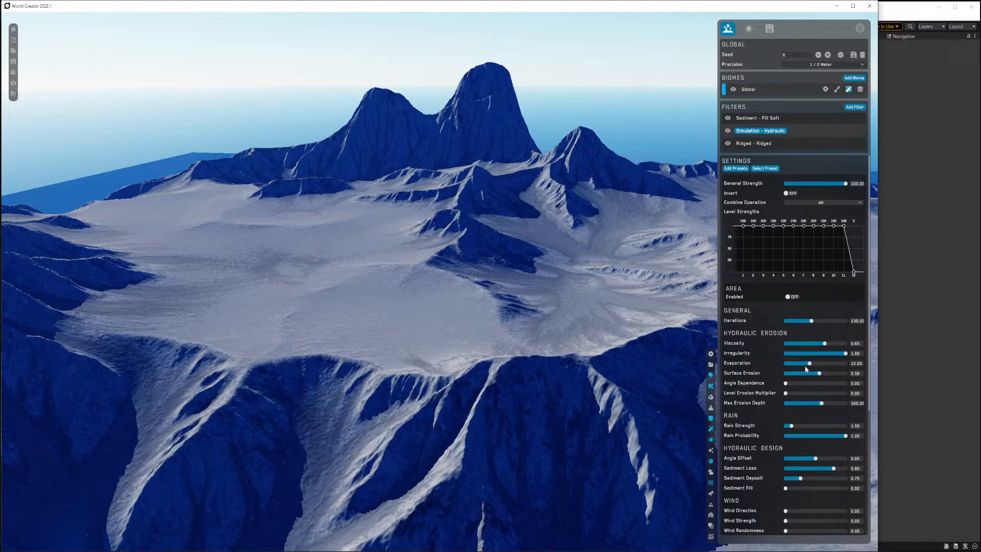
left_click(792, 364)
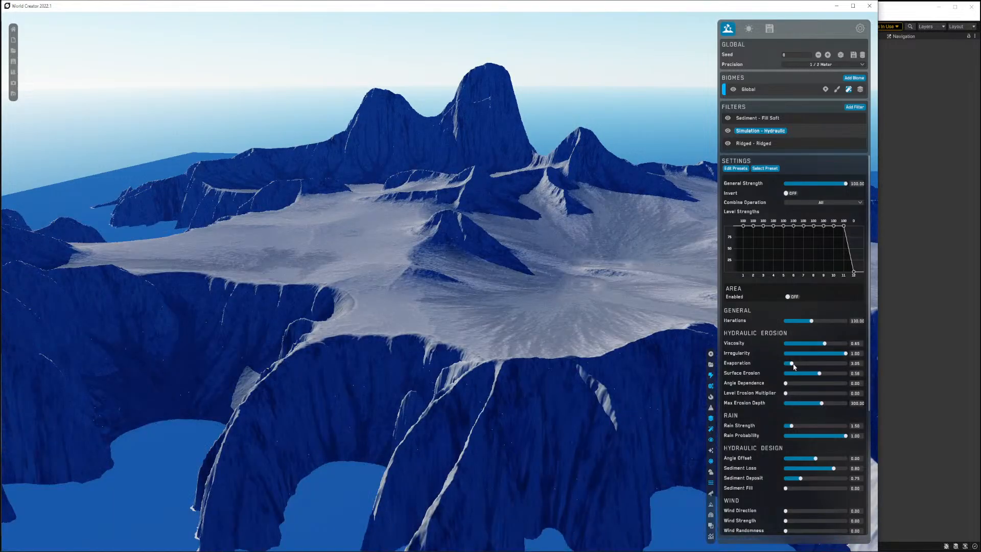
left_click(809, 364)
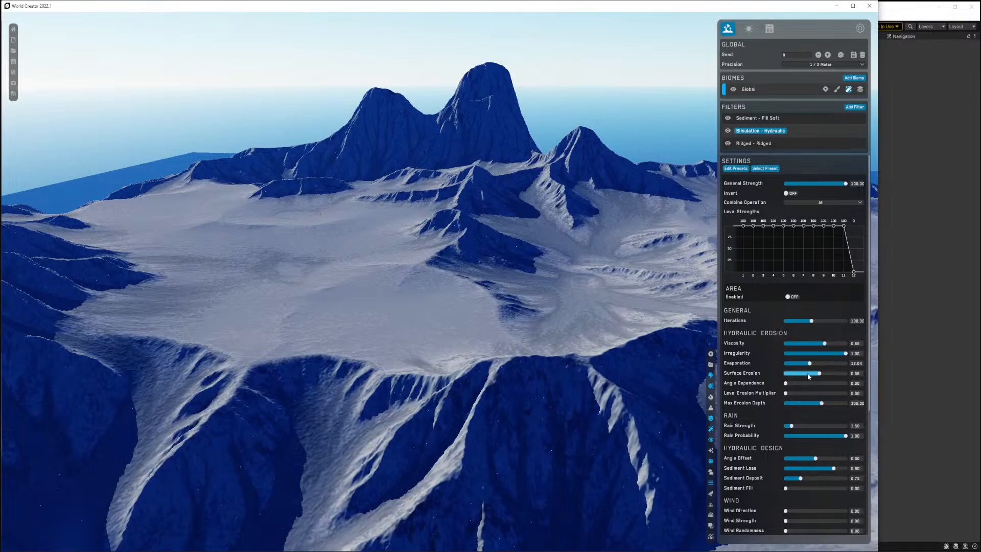
left_click(808, 373)
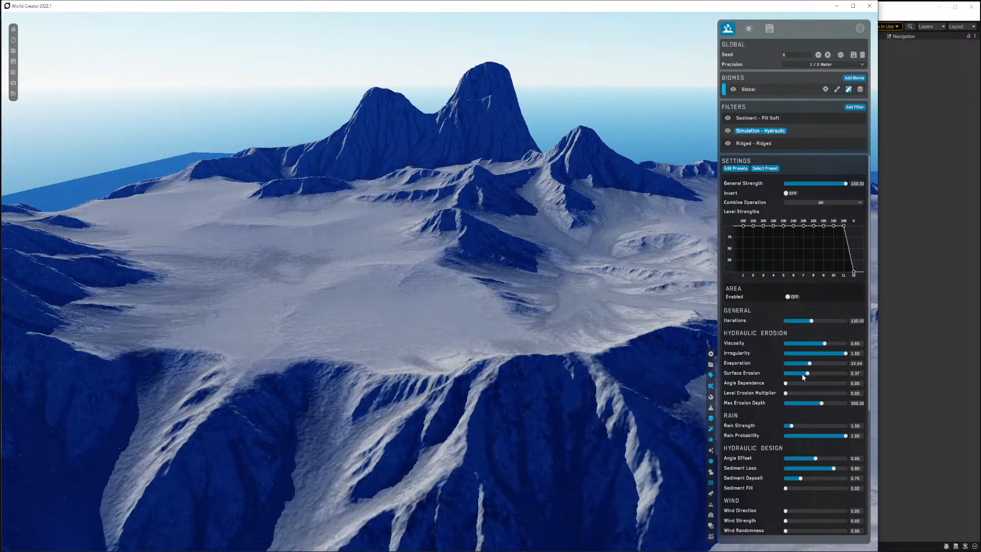
Set the Hydraulic filter's Viscosity to 0.49.
mouse_move(521, 352)
right_mouse_down()
mouse_move(558, 354)
mouse_move(479, 353)
mouse_move(508, 357)
right_mouse_up()
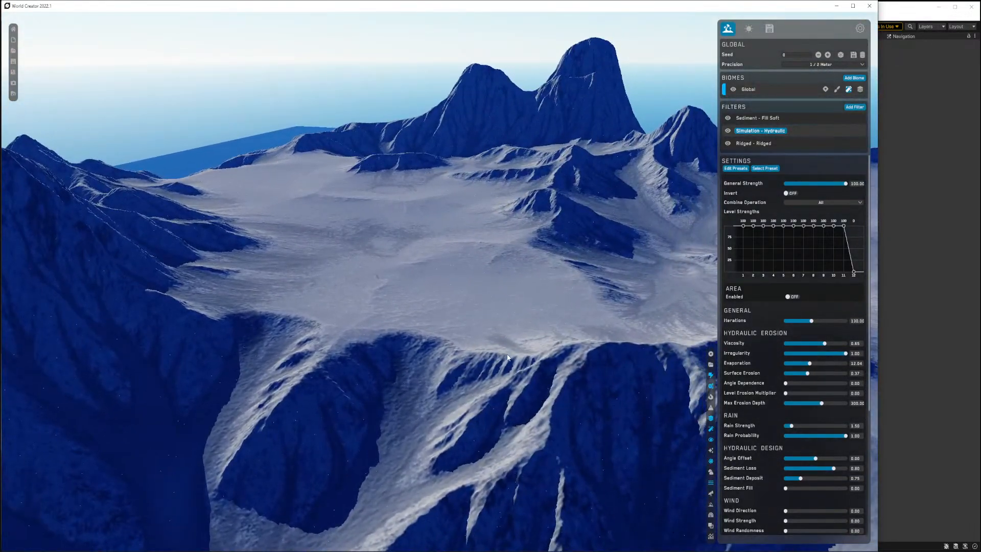
left_click(796, 345)
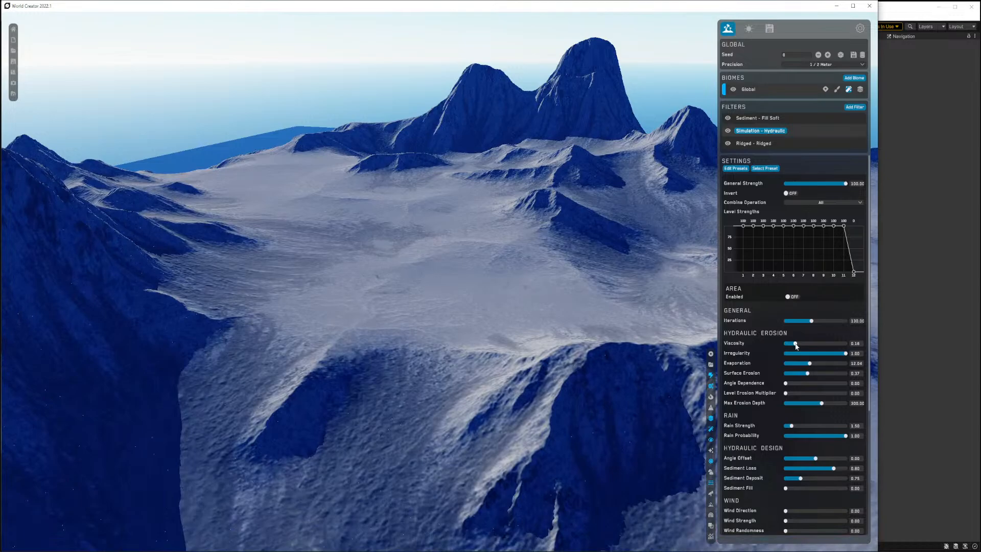
mouse_move(542, 328)
right_mouse_down()
mouse_move(503, 356)
mouse_move(545, 323)
right_mouse_up()
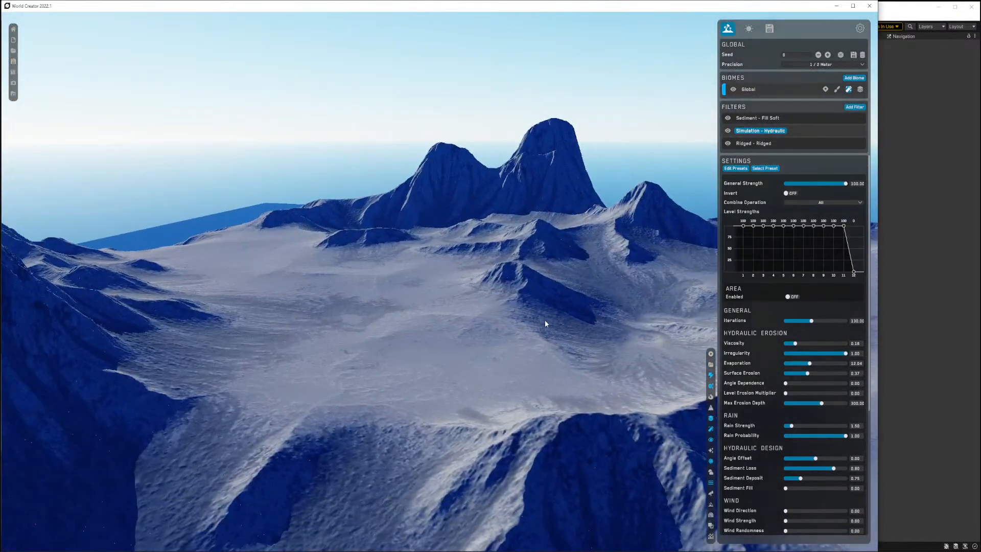
left_click(842, 344)
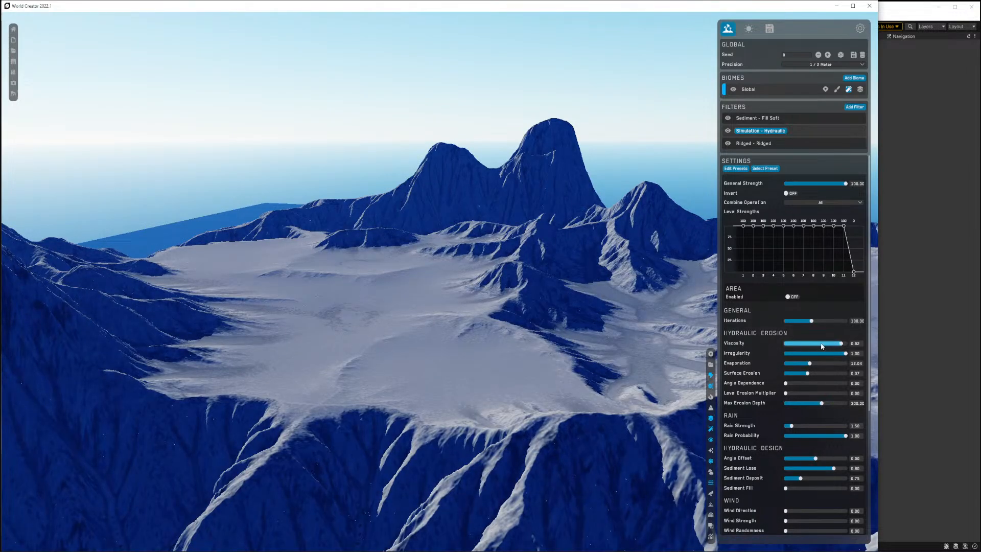
left_click(816, 344)
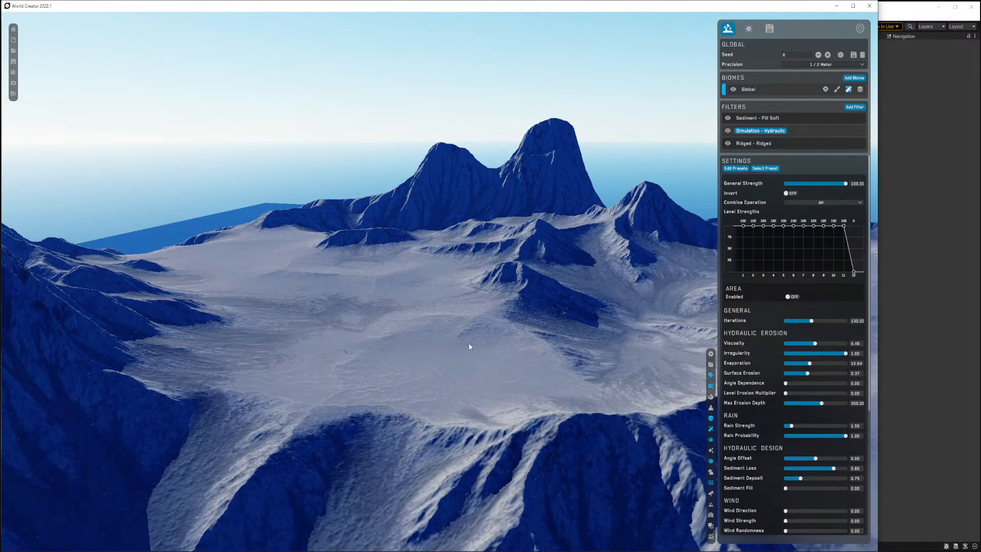
Fly around the terrain to inspect the hydraulic erosion on the slopes and valleys.
mouse_move(468, 345)
right_mouse_down()
mouse_move(446, 346)
mouse_move(491, 340)
mouse_move(479, 358)
mouse_move(498, 362)
mouse_move(481, 361)
mouse_move(478, 378)
mouse_move(475, 363)
mouse_move(428, 381)
mouse_move(479, 341)
right_mouse_up()
key("s")
key("w")
key("w")
key("s")
key("w")
key("s")
key("w")
key("w")
key("s")
key("s")
key("a")
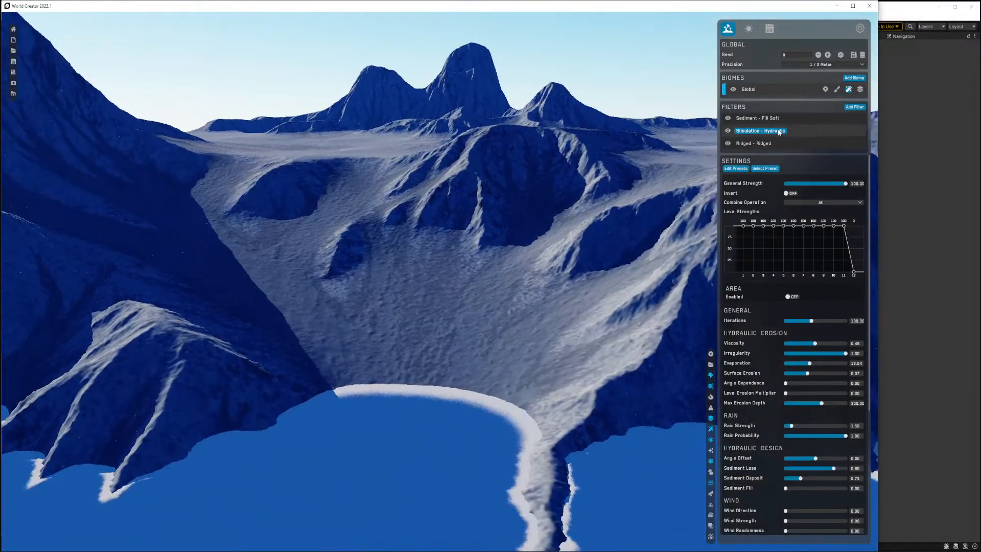
Set the Sediment filter's general strength to 14.92.
left_click(786, 118)
key("w")
right_click_drag(621, 179, 600, 196)
key("s")
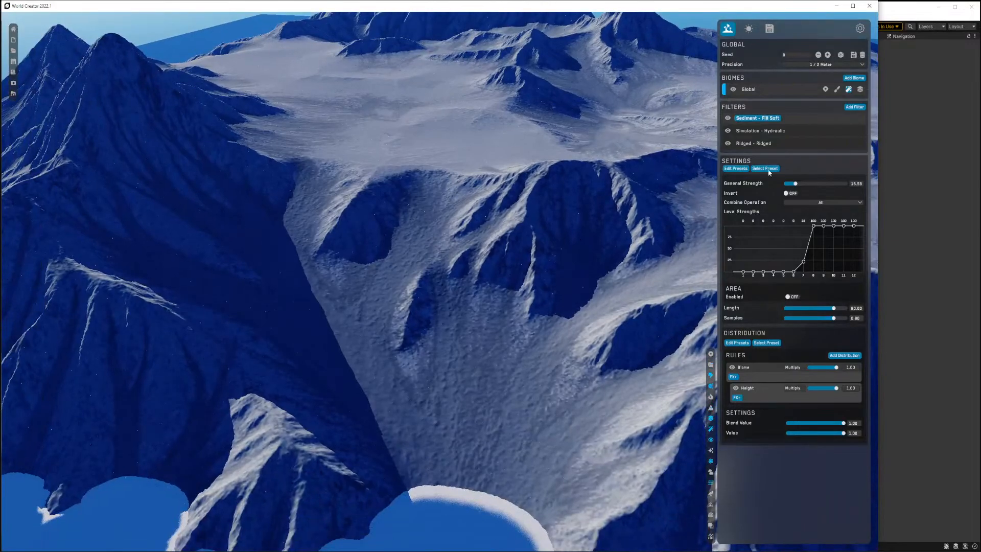
left_click_drag(794, 184, 813, 183)
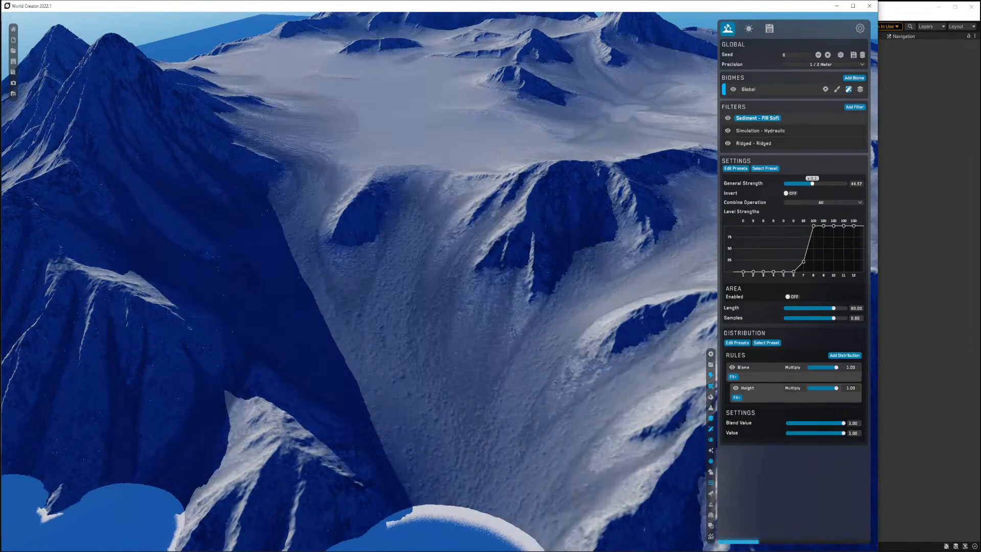
left_click_drag(812, 183, 793, 183)
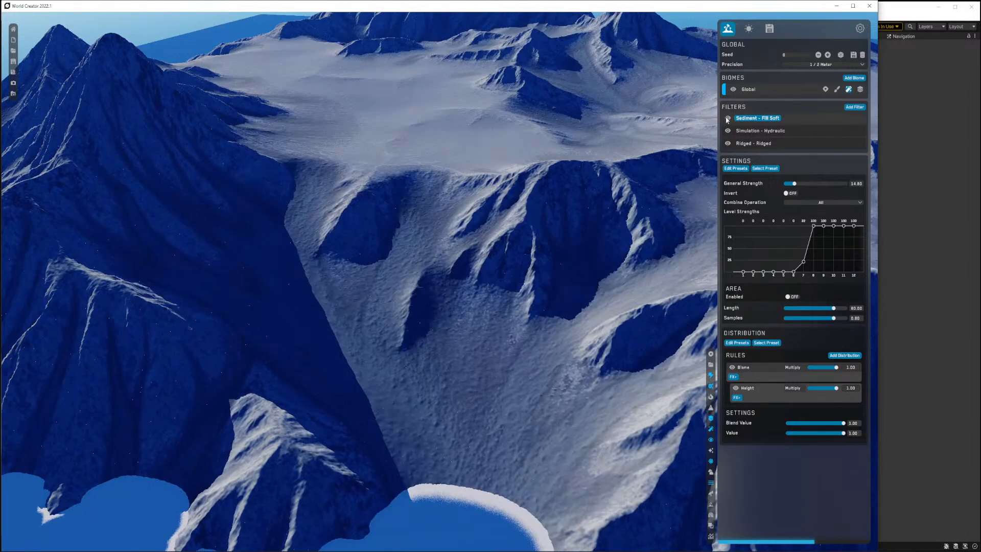
Select the Hydraulic filter and set its Iterations to 153.13.
left_click(762, 131)
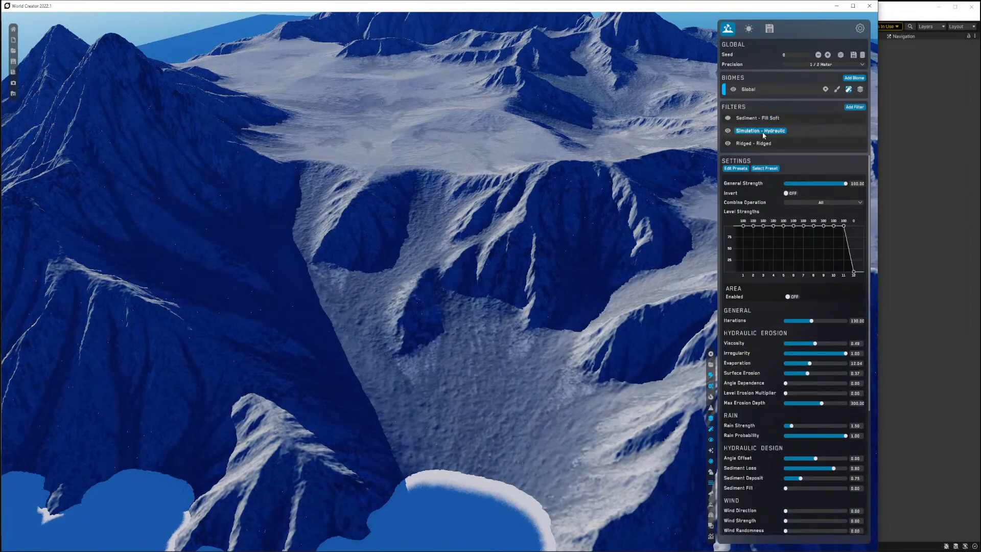
scroll(773, 312, "down", 3)
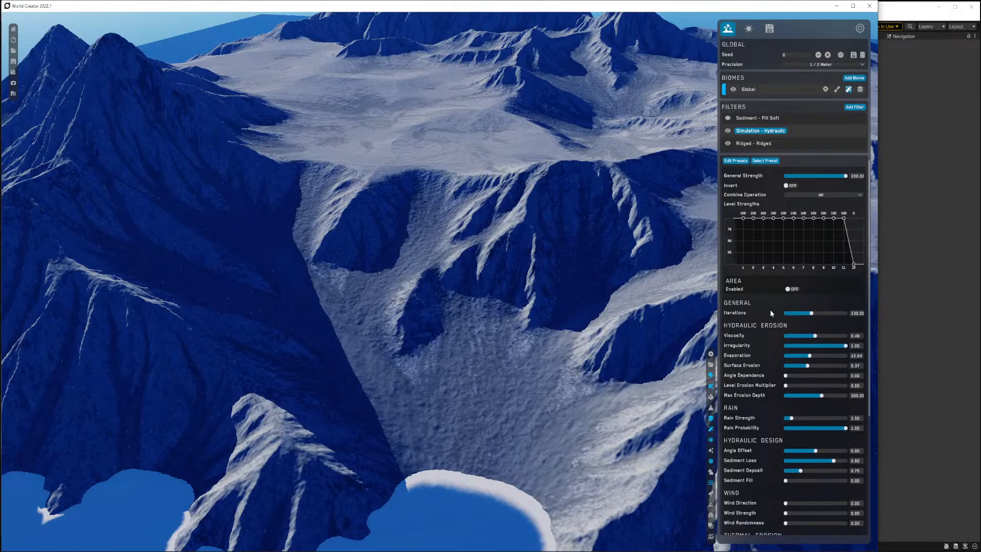
left_click(828, 259)
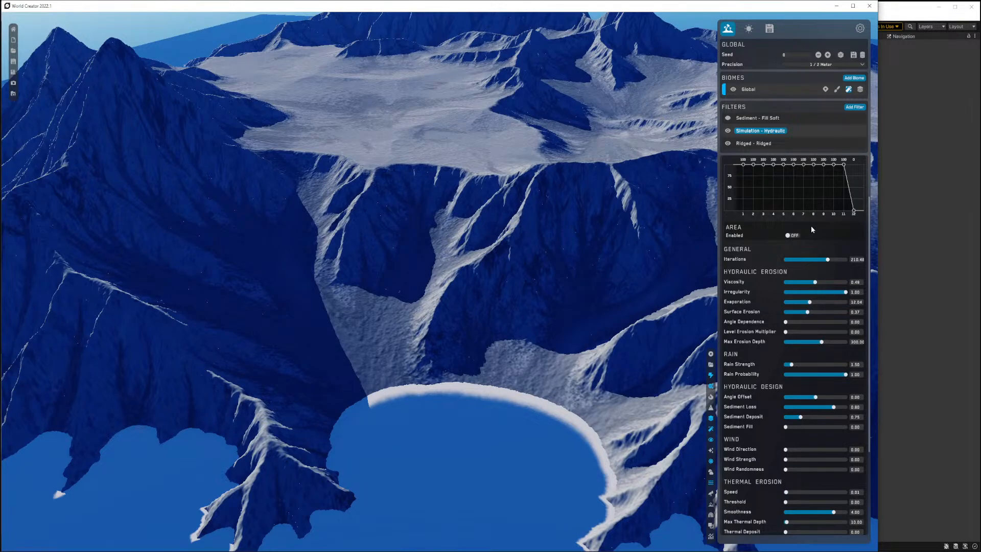
left_click(817, 260)
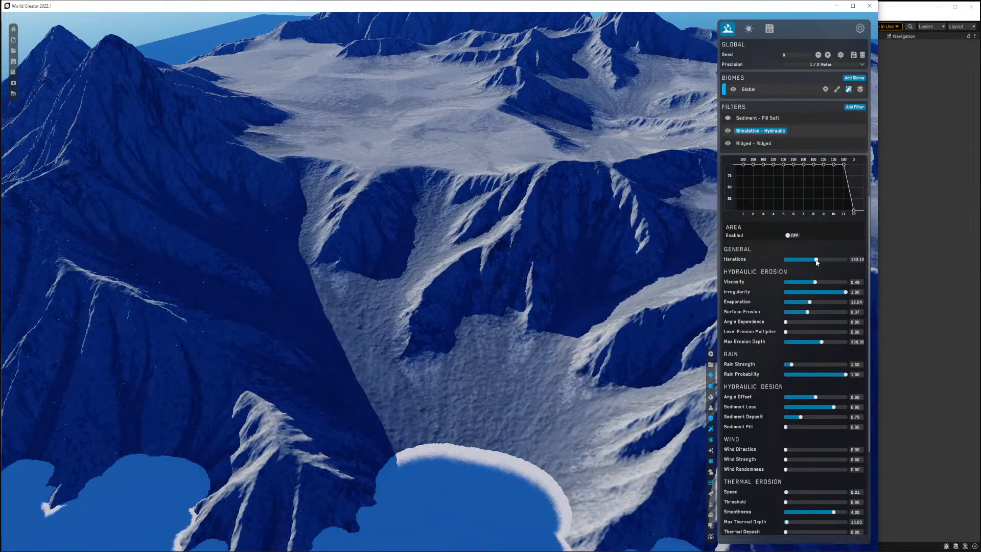
Set the Hydraulic filter's Irregularity to 0.63 and Angle Dependence to 0.78.
left_click(821, 292)
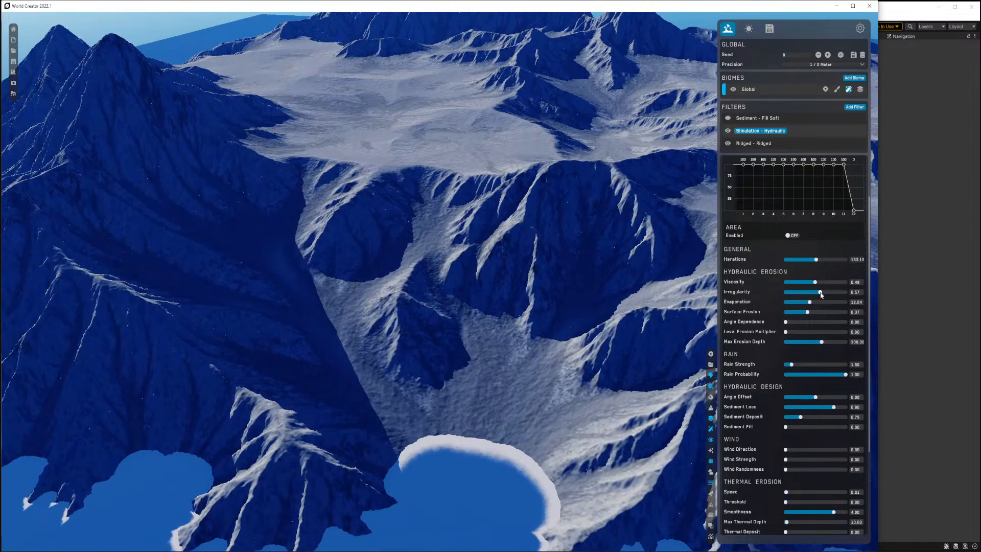
left_click(813, 294)
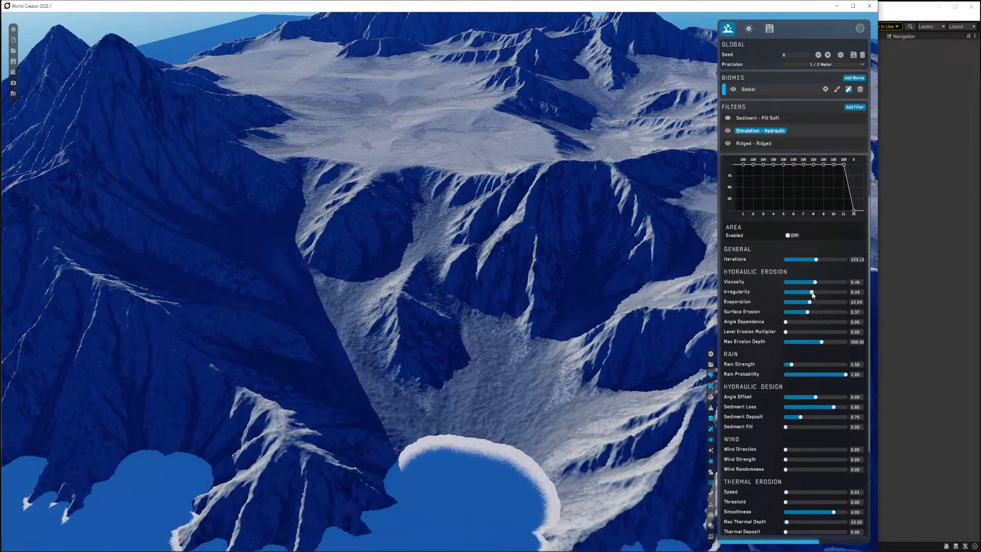
left_click_drag(812, 294, 823, 292)
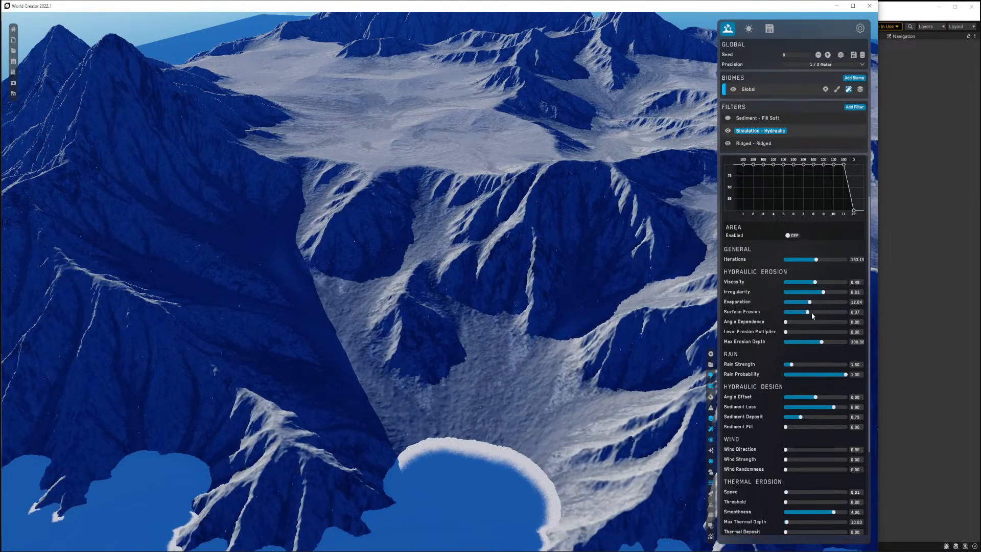
left_click(799, 323)
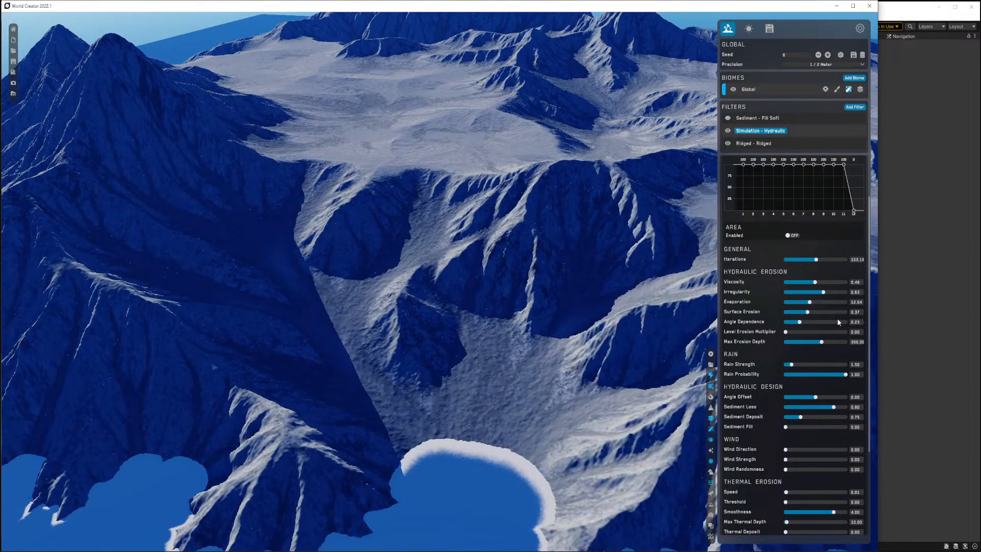
left_click(833, 322)
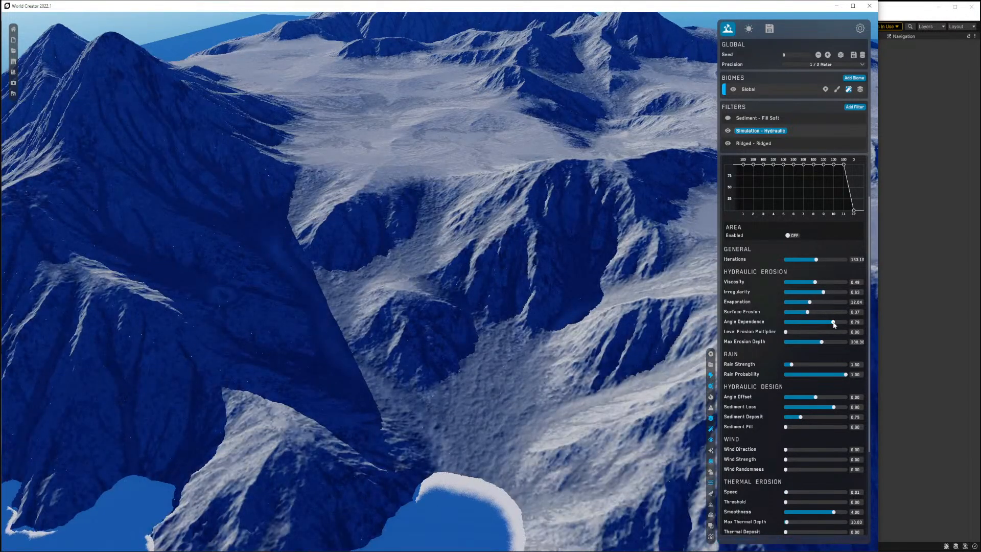
Zoom out and switch the viewport display to review the whole eroded island.
right_click_drag(458, 266, 453, 275)
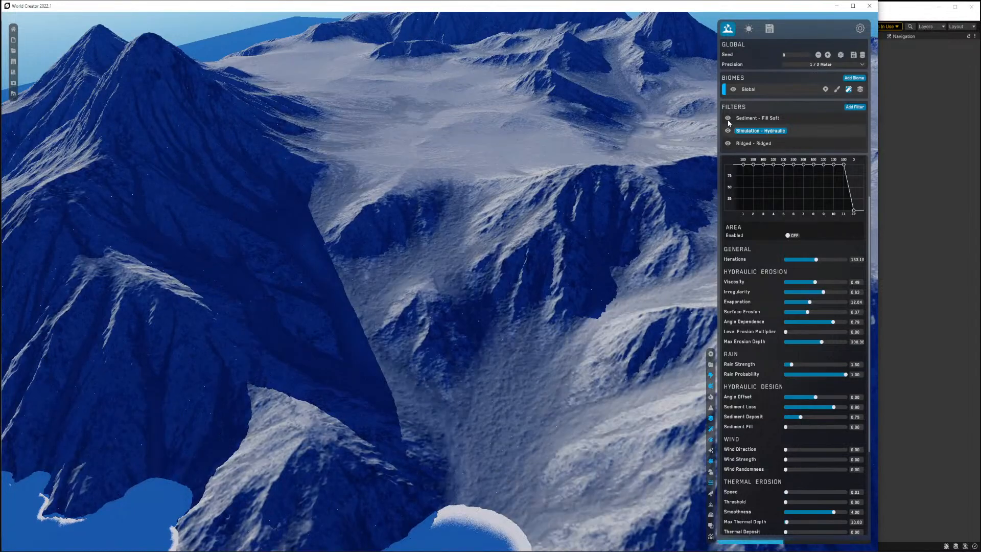
mouse_move(510, 283)
right_mouse_down()
mouse_move(543, 267)
mouse_move(498, 275)
mouse_move(523, 274)
mouse_move(501, 277)
mouse_move(504, 302)
mouse_move(537, 277)
mouse_move(491, 258)
mouse_move(494, 276)
mouse_move(495, 255)
mouse_move(495, 286)
right_mouse_up()
scroll(524, 282, "down", 5)
scroll(528, 280, "up", 3)
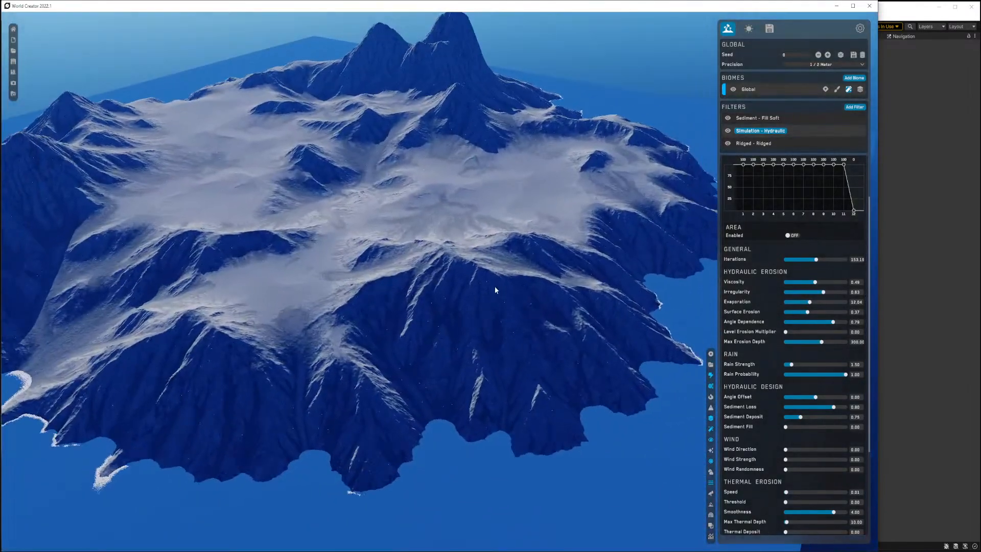
left_click(710, 381)
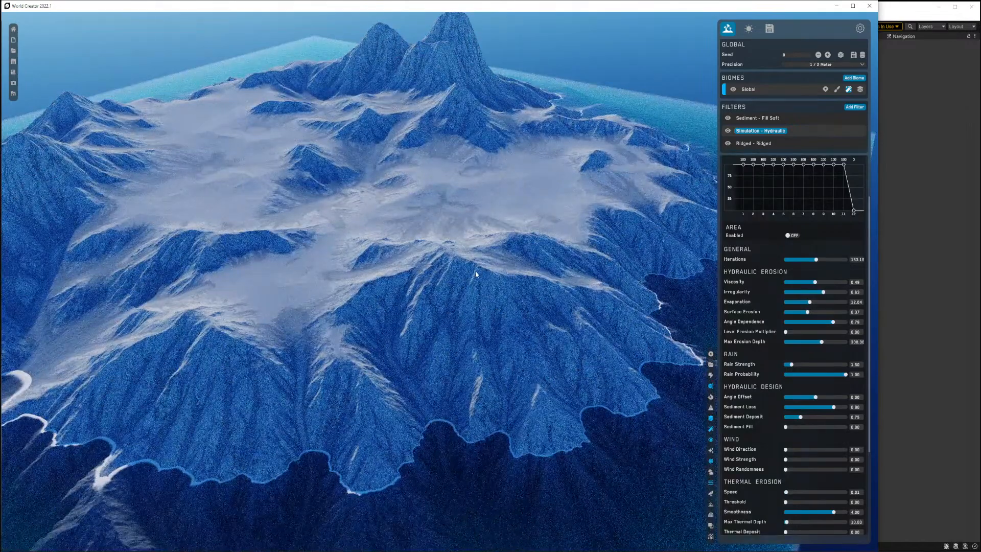
right_click_drag(434, 293, 475, 282)
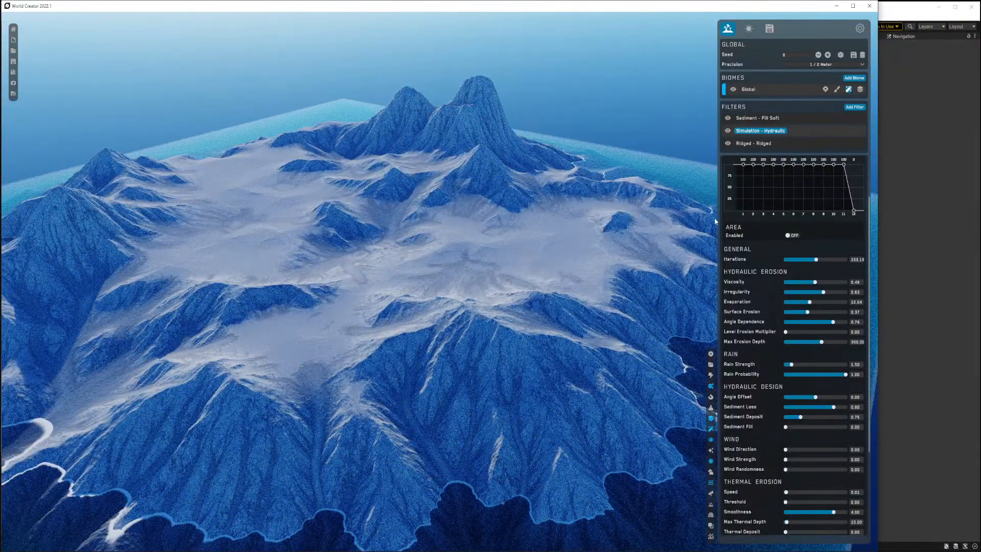
Apply the Snowhills material preset to the Global biome.
left_click(860, 89)
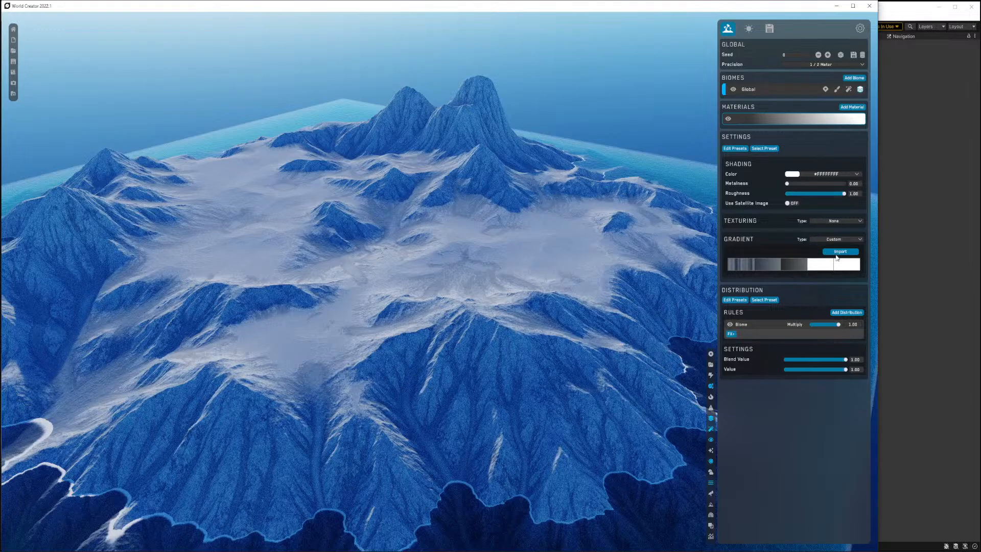
left_click(771, 149)
mouse_move(735, 164)
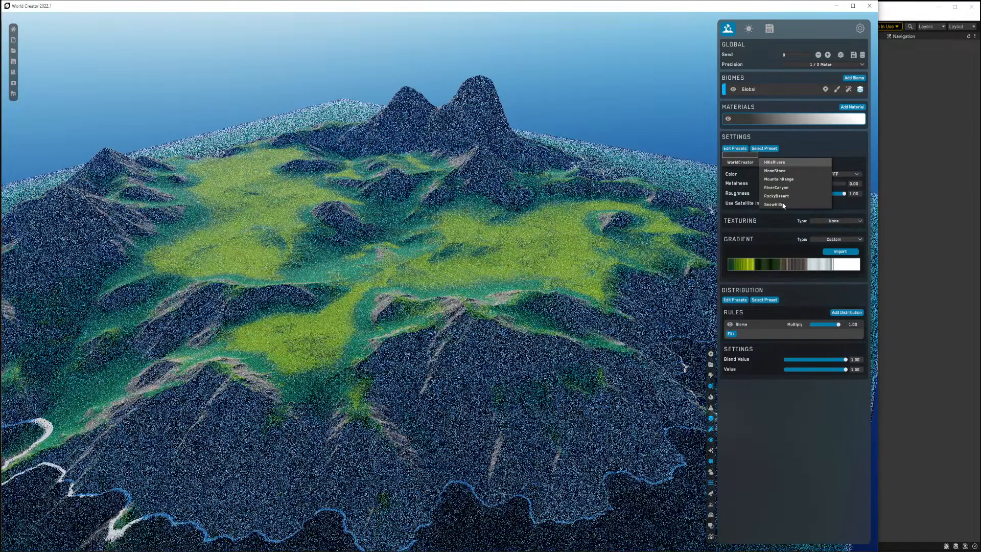
left_click(784, 205)
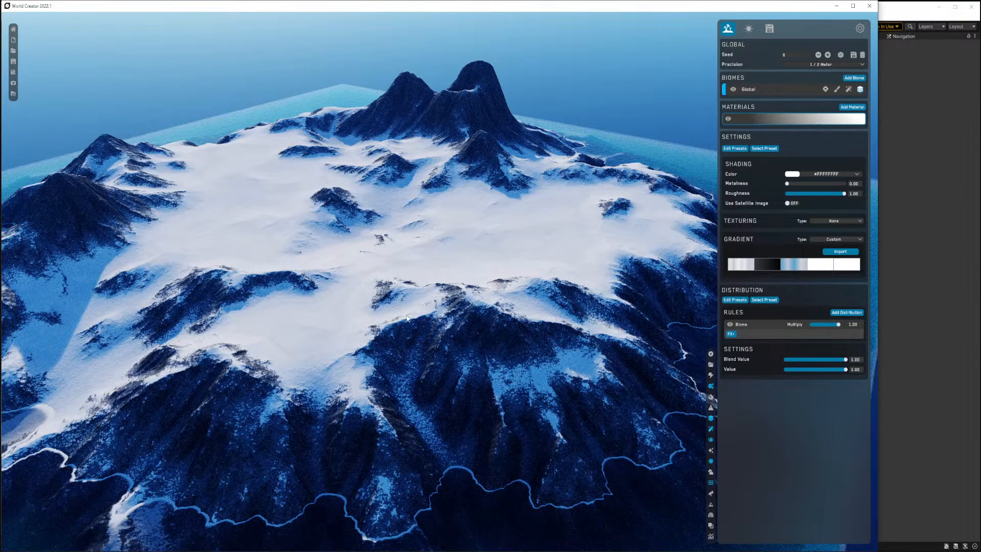
Examine the snow-covered terrain up close from near ground level.
right_click_drag(449, 335, 514, 330)
key("w")
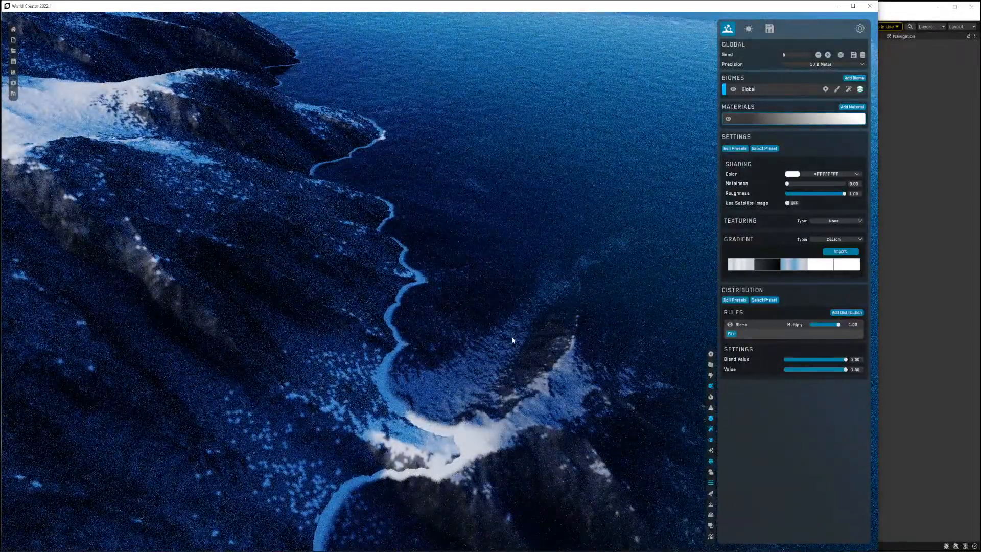
right_click_drag(469, 342, 406, 332)
mouse_move(333, 392)
right_mouse_down()
mouse_move(355, 398)
mouse_move(336, 391)
right_mouse_up()
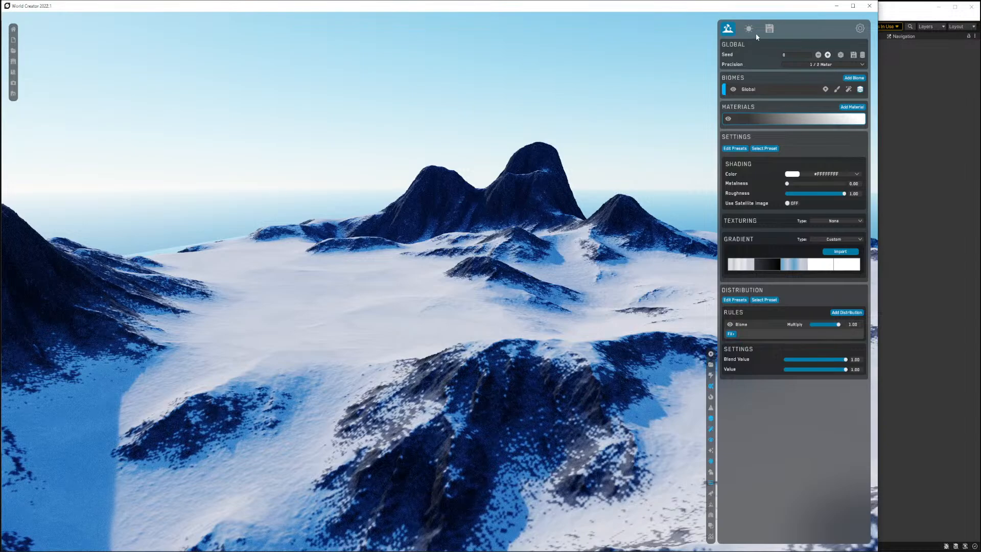
Add a Heightmap export preset.
left_click(770, 28)
left_click(860, 45)
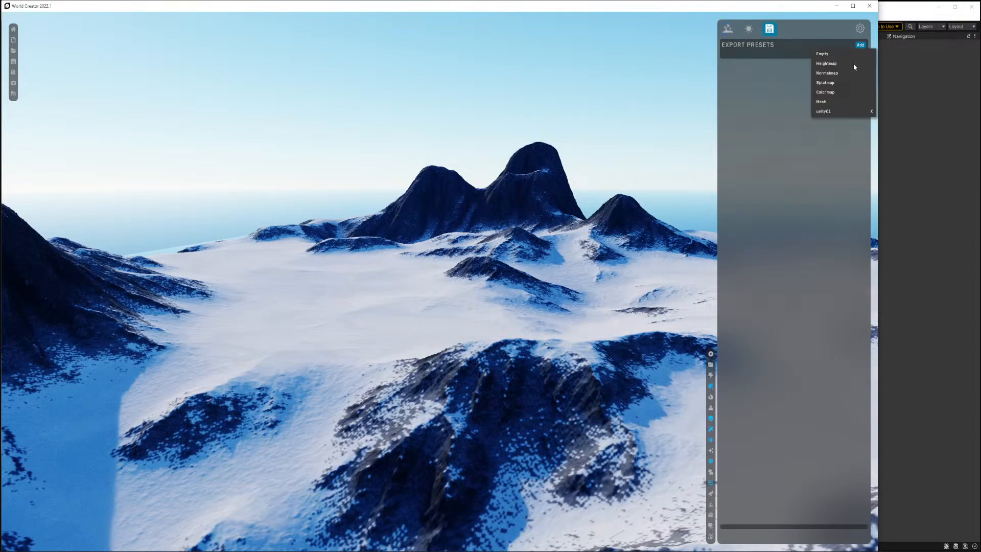
left_click(826, 64)
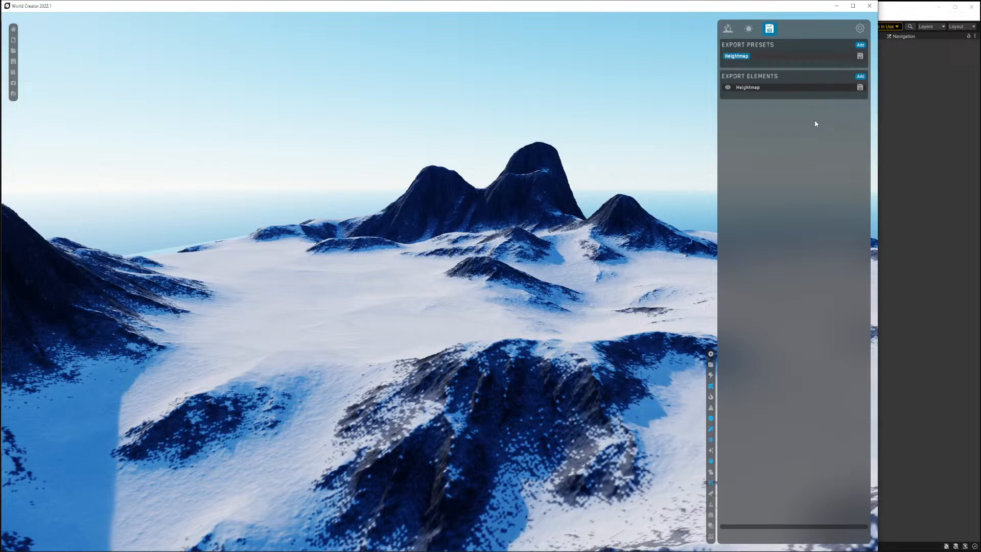
Open the Heightmap export element's settings and turn on Flip Y.
left_click(814, 88)
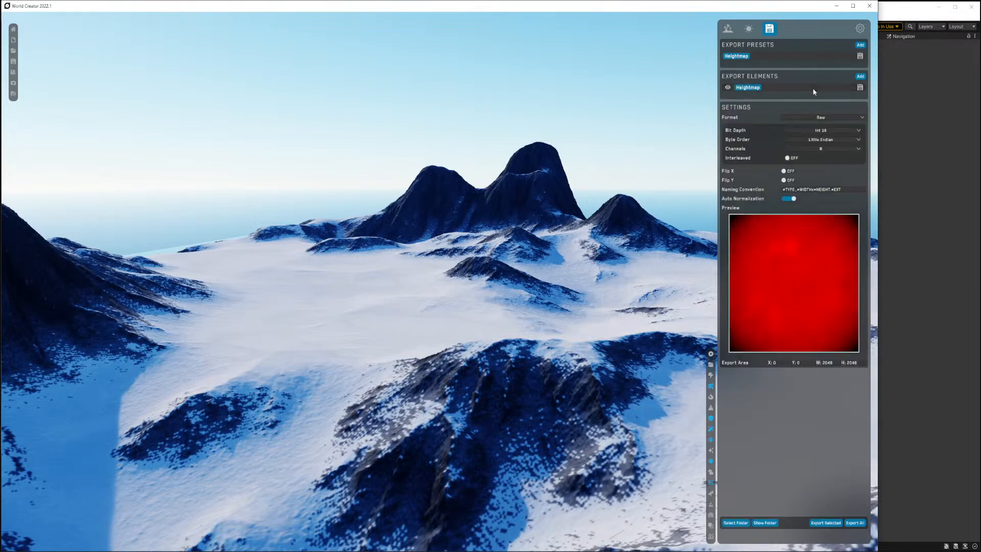
left_click(812, 140)
left_click(809, 155)
left_click(812, 132)
left_click(789, 180)
Add a Normalmap export element and turn on its Flip Y.
left_click(860, 77)
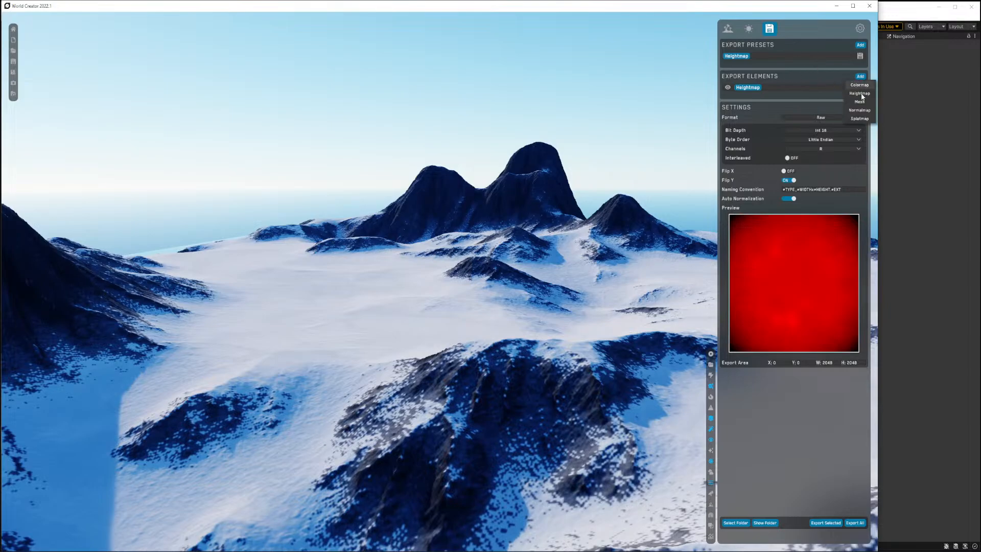
left_click(860, 110)
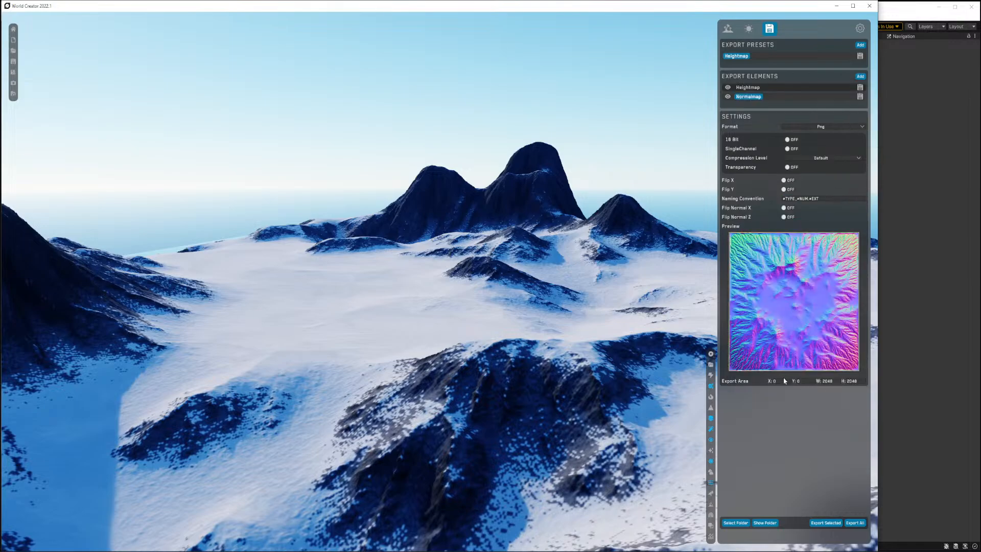
left_click(787, 190)
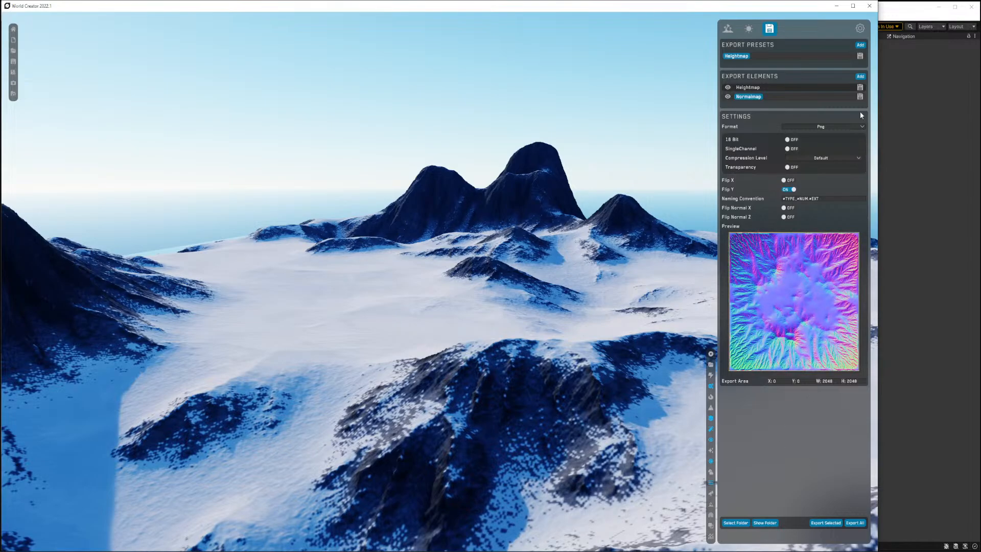
Set the export folder to the Desktop and export the selected Normalmap.
left_click(860, 77)
left_click(784, 460)
left_click(742, 525)
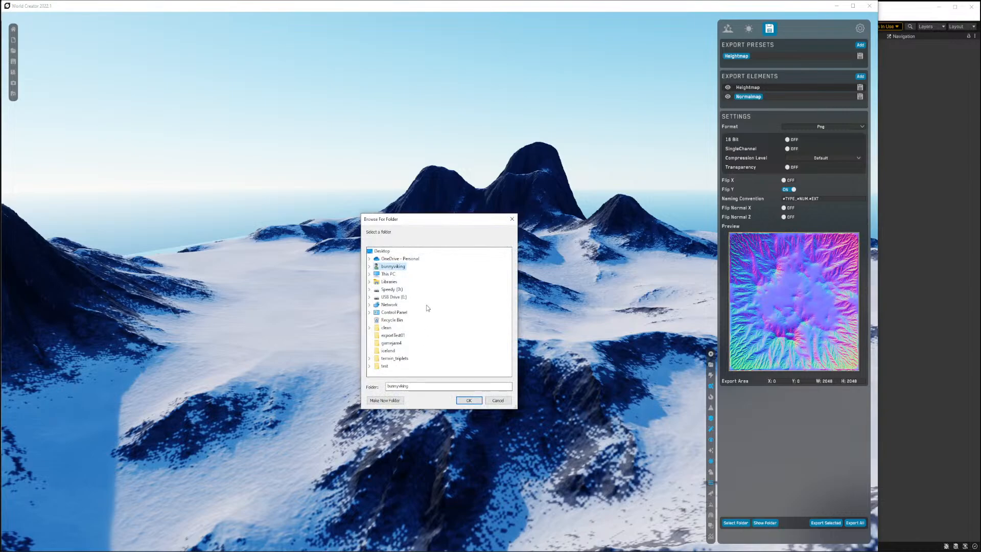
left_click(381, 251)
left_click(465, 401)
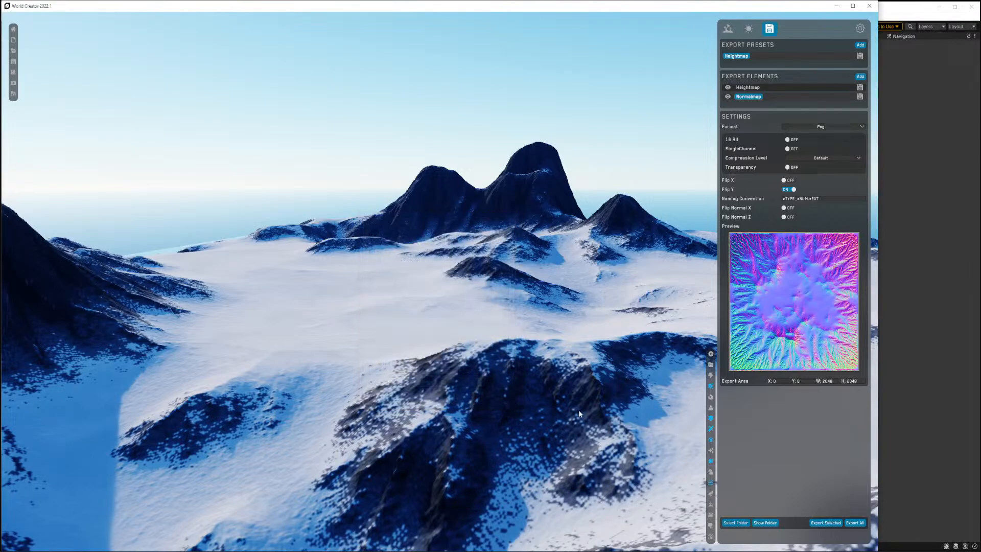
left_click(819, 523)
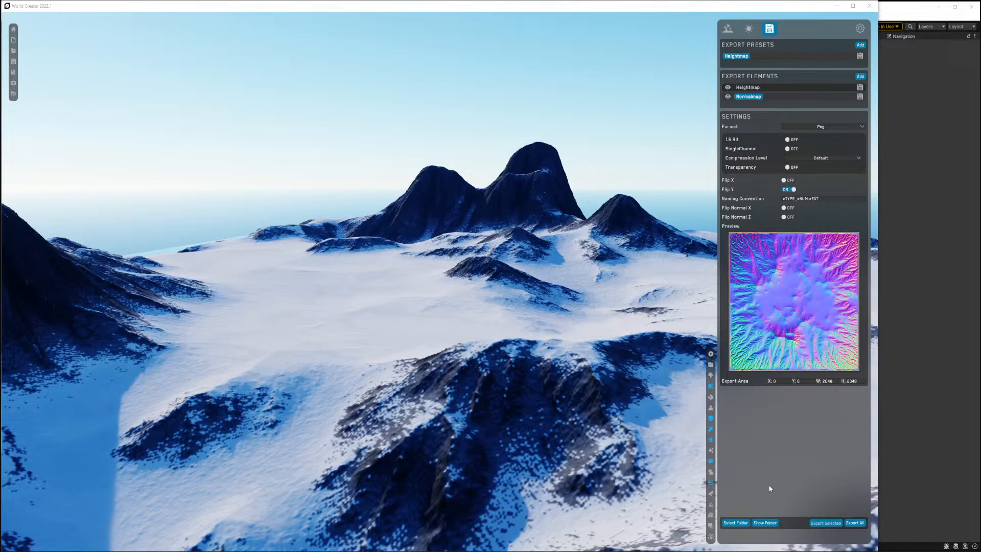
Set the export folder to gamejam4 and export the selected Normalmap.
left_click(735, 523)
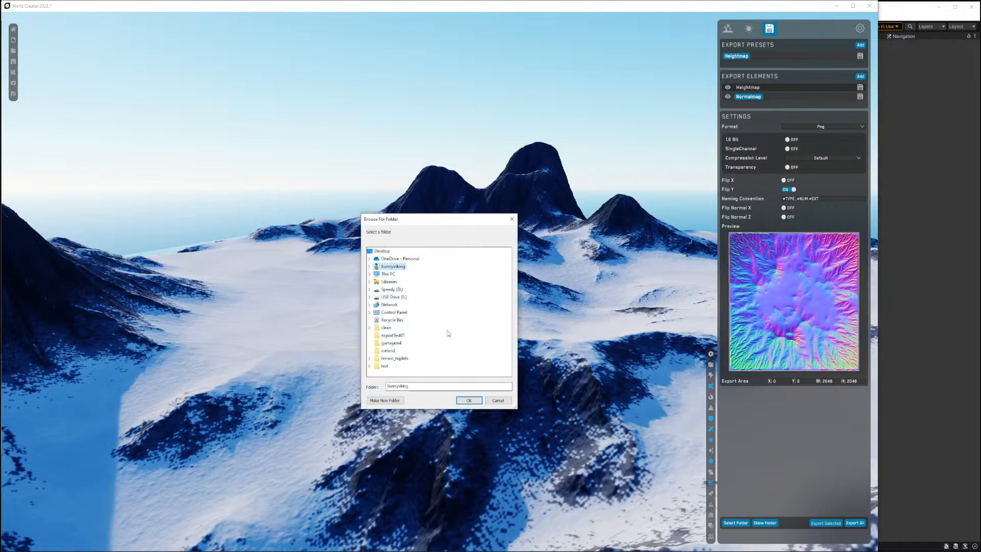
left_click(392, 343)
left_click(469, 400)
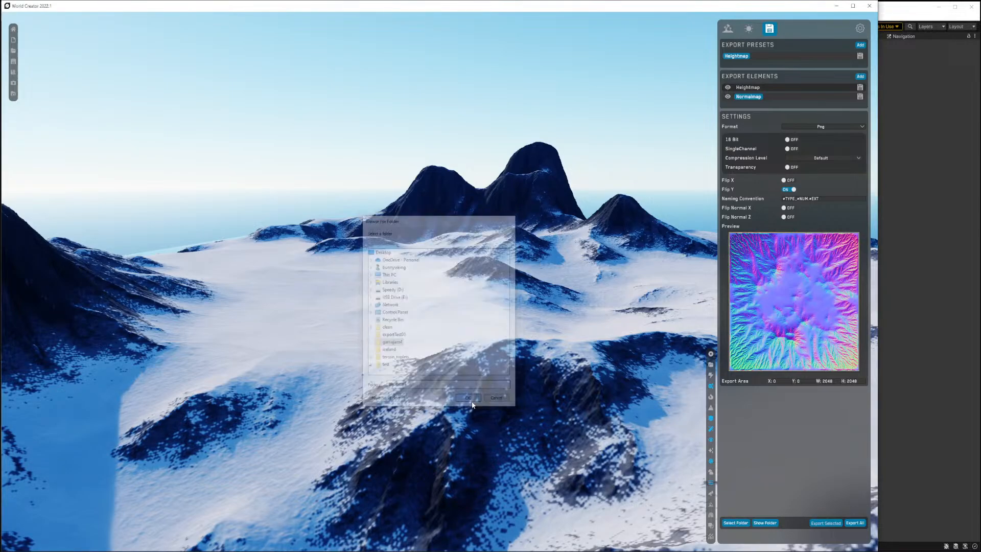
left_click(820, 523)
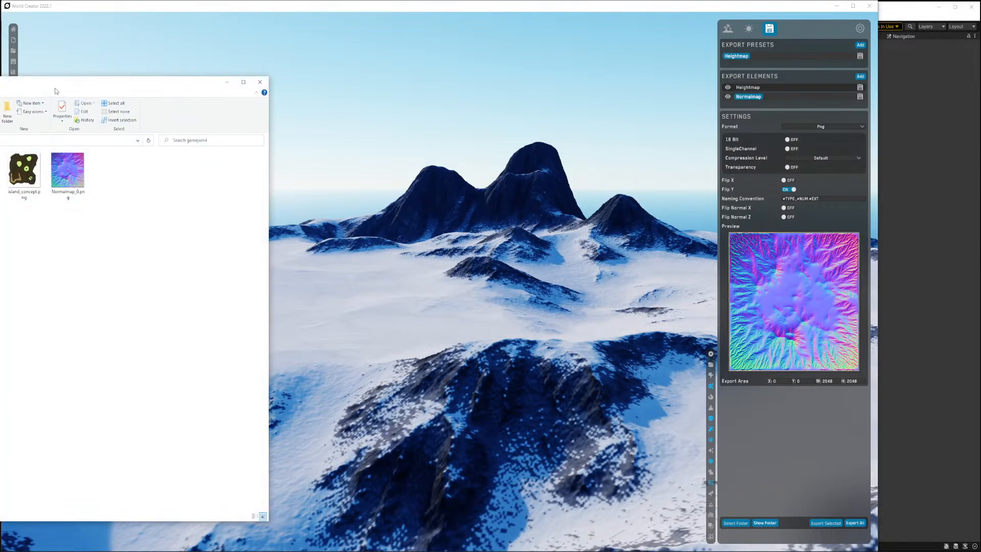
Export the Heightmap element to the same folder and check the exported files in the folder window.
left_click_drag(52, 92, 85, 68)
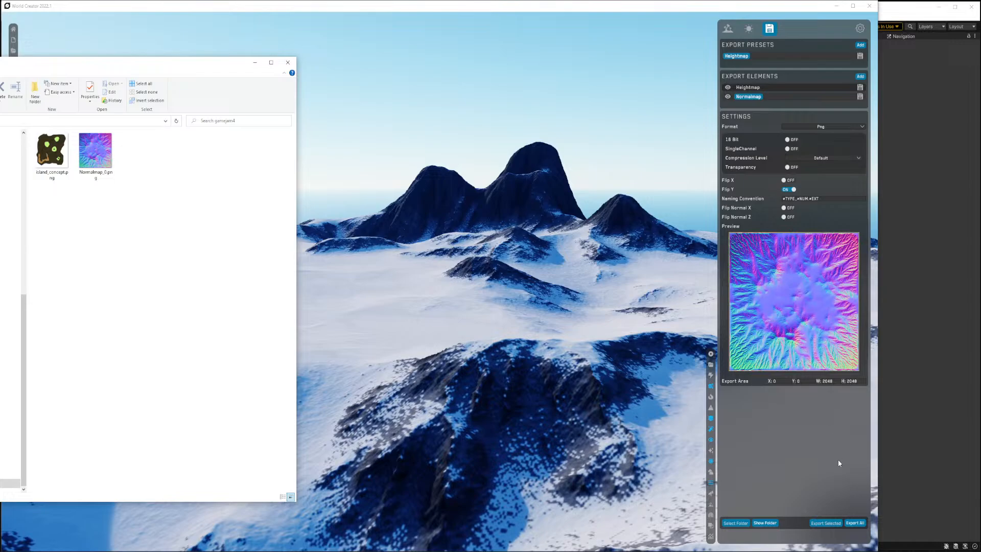
left_click(789, 97)
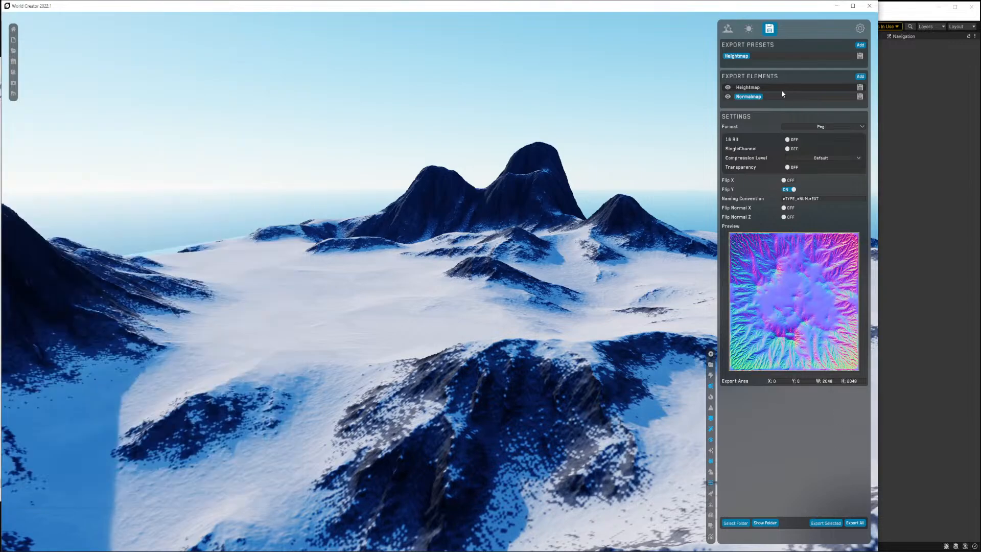
left_click(747, 88)
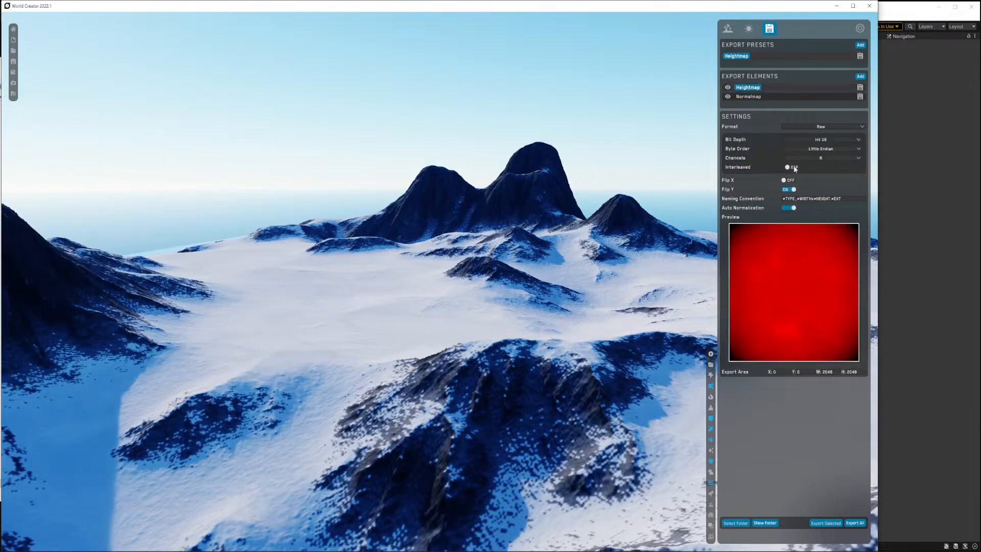
left_click(825, 522)
key("alt+Tab")
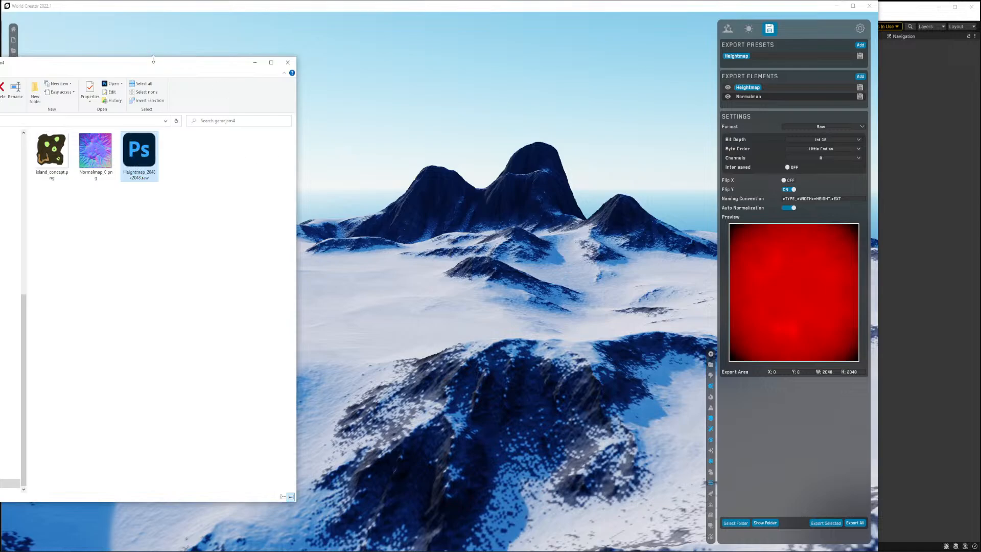
key("alt+Tab")
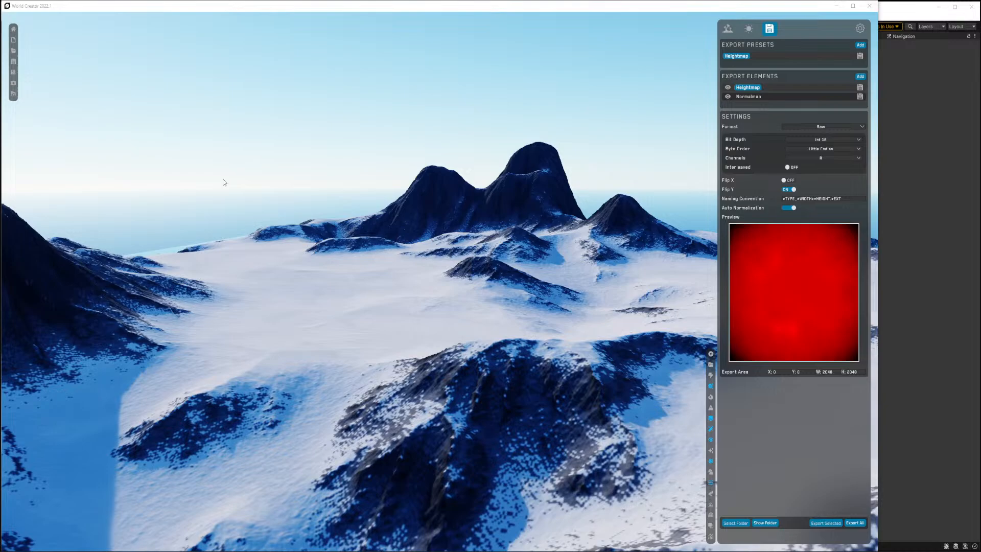
Save the project as a working file with absolute paths named gamejam4_island.
left_click(13, 61)
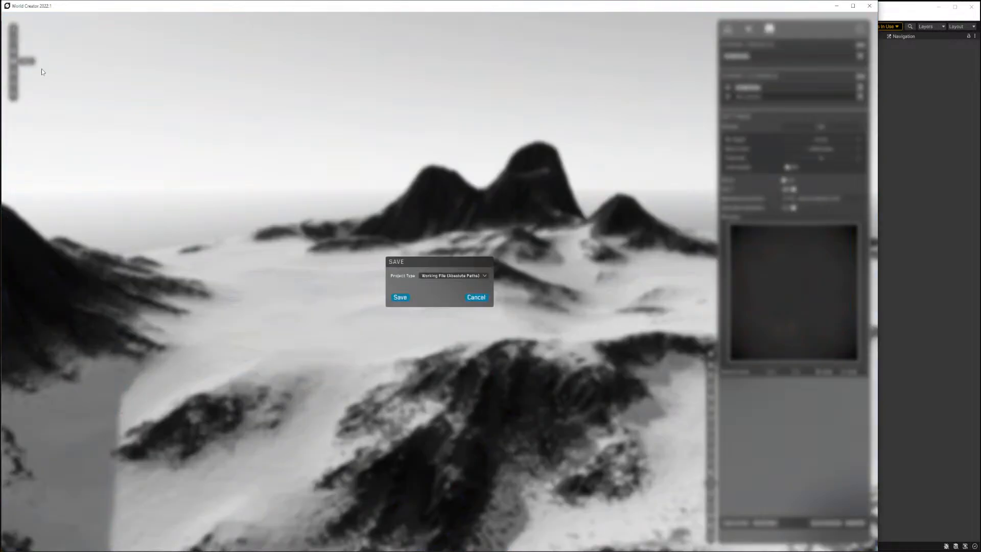
left_click(400, 297)
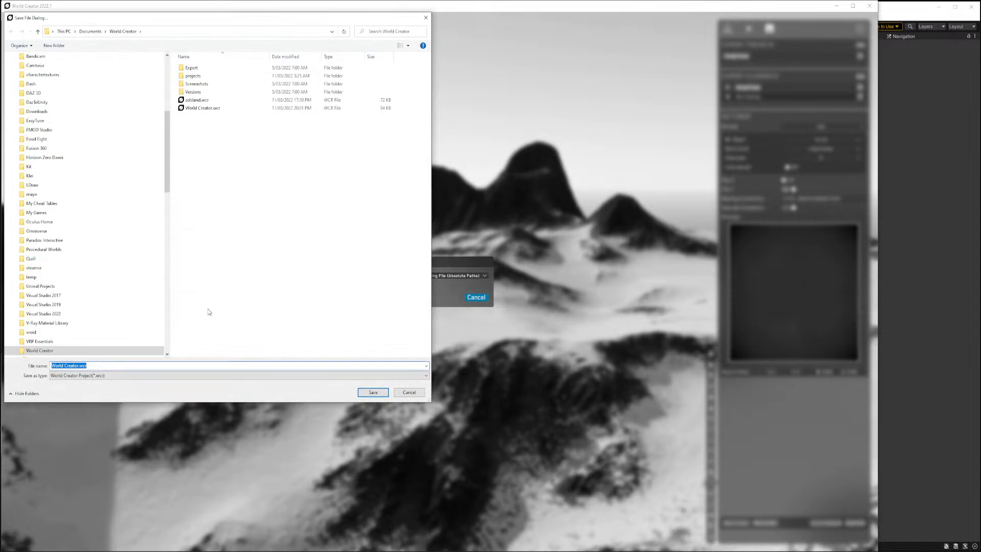
type("gamejam4_island")
key("Return")
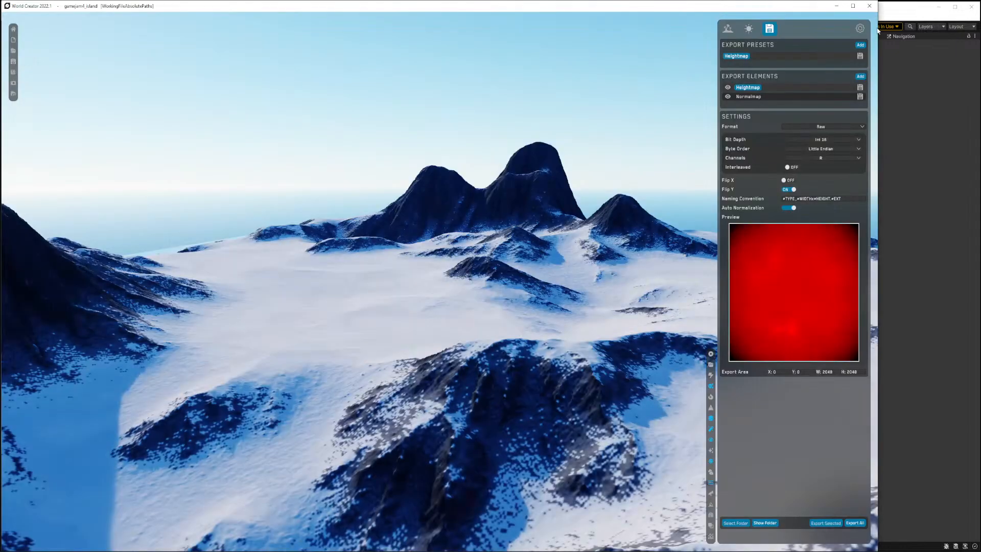
Close World Creator without saving again.
left_click(869, 6)
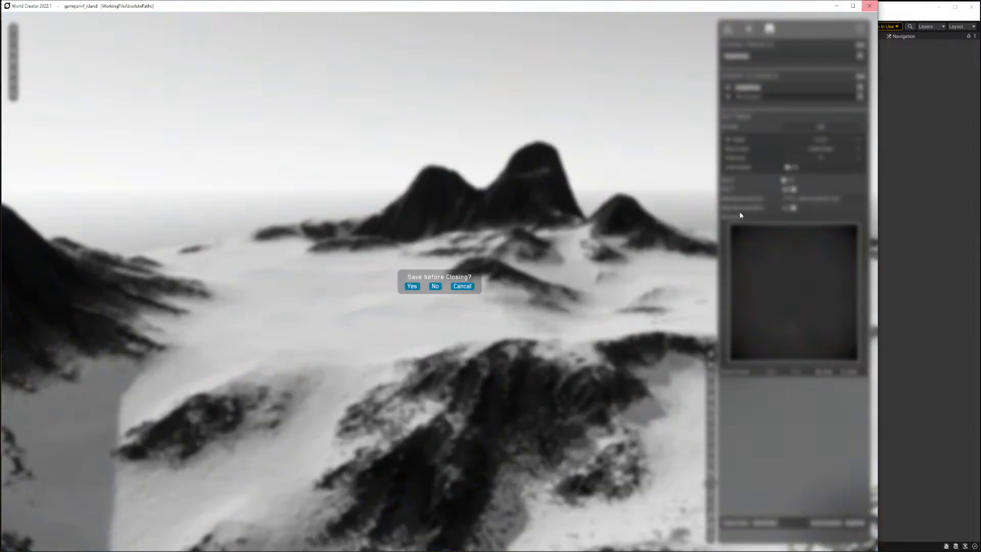
left_click(435, 286)
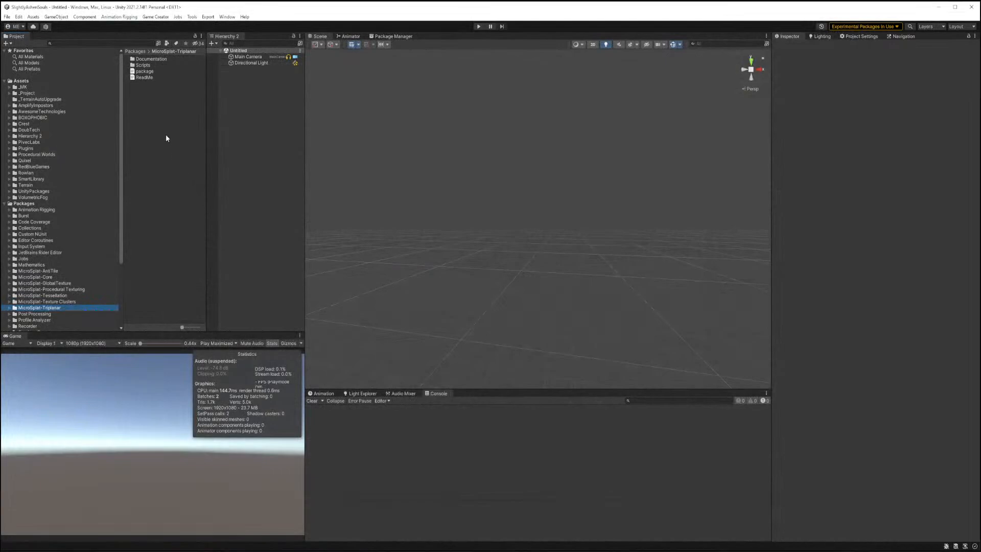
Switch to Unity, open the _Project/Art/terrain folder and select all of its assets.
left_click(28, 185)
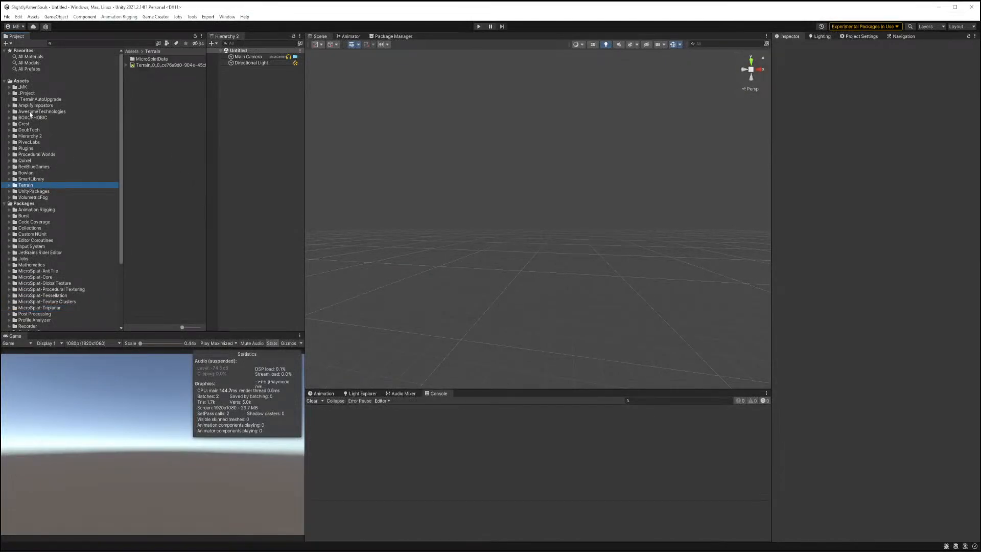
left_click(27, 92)
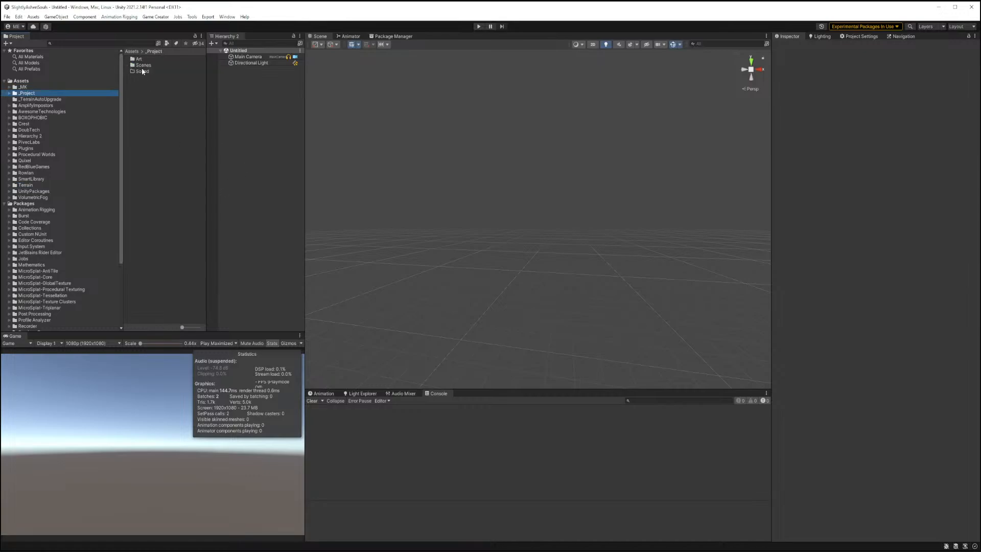
double_click(139, 59)
double_click(142, 78)
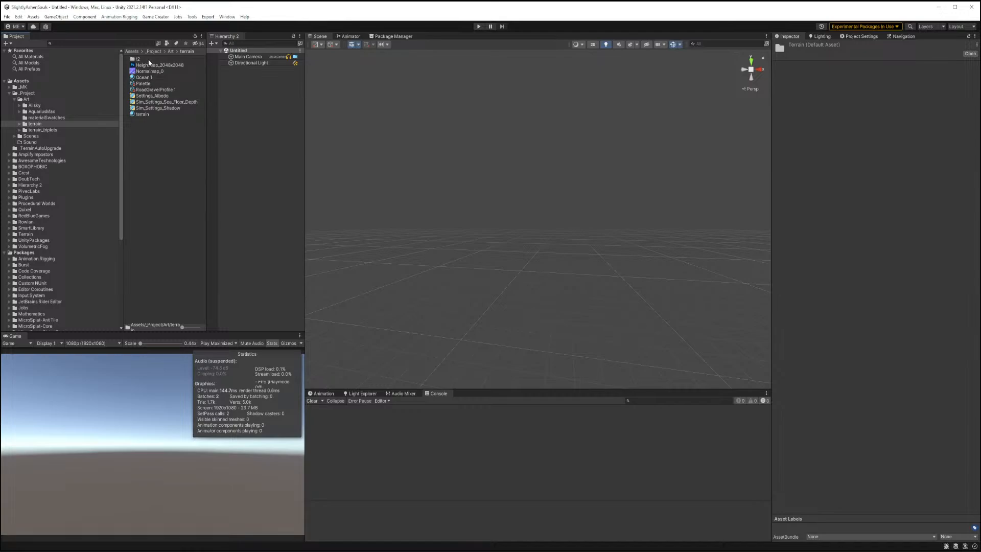
left_click(149, 59)
left_click(152, 113, "shift")
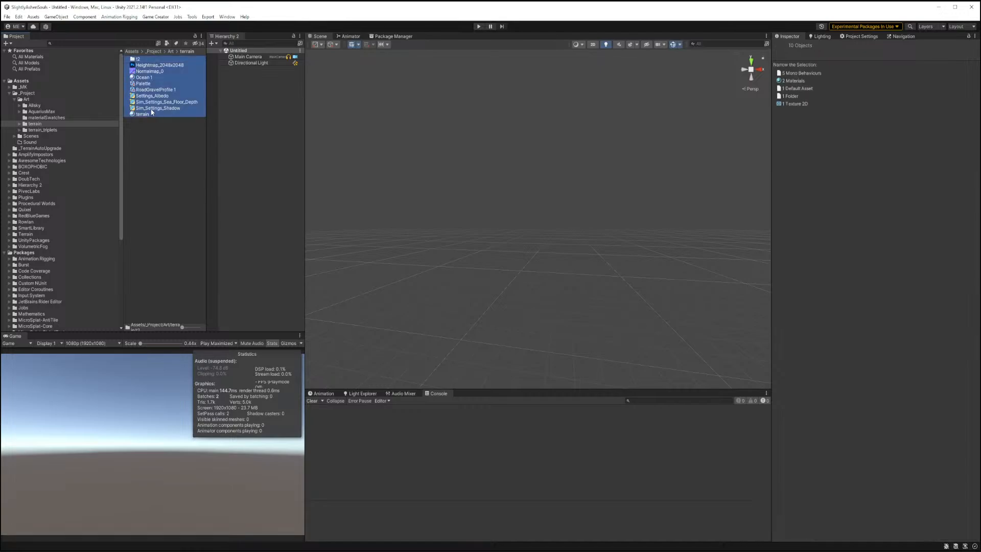
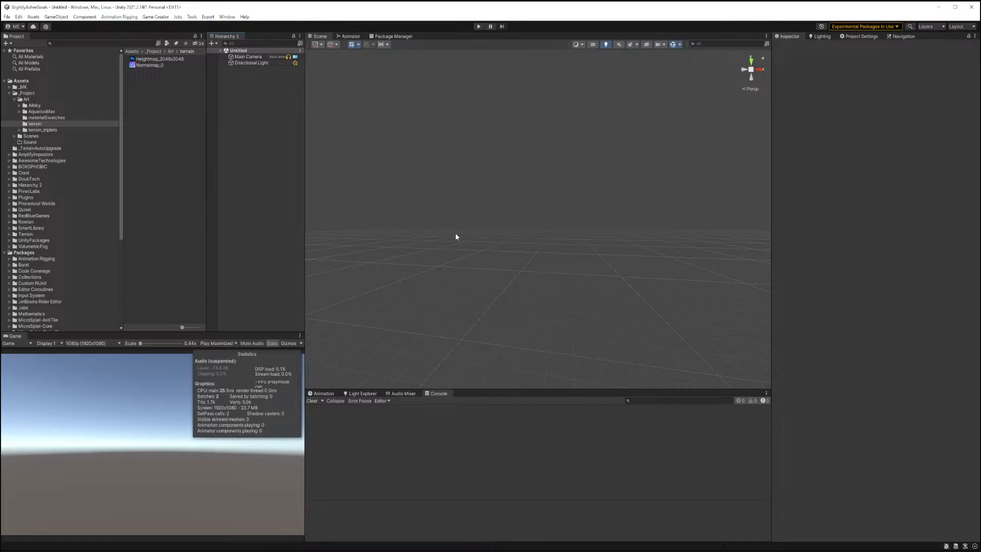
Open the Terrain Toolbox and switch to its Create New Terrain page.
left_click(207, 17)
mouse_move(228, 17)
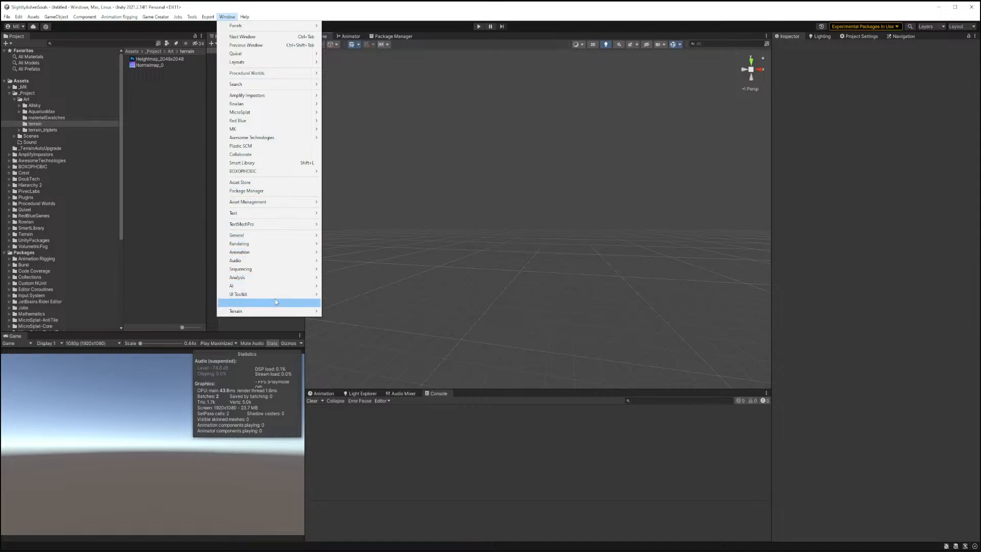
mouse_move(284, 310)
left_click(348, 309)
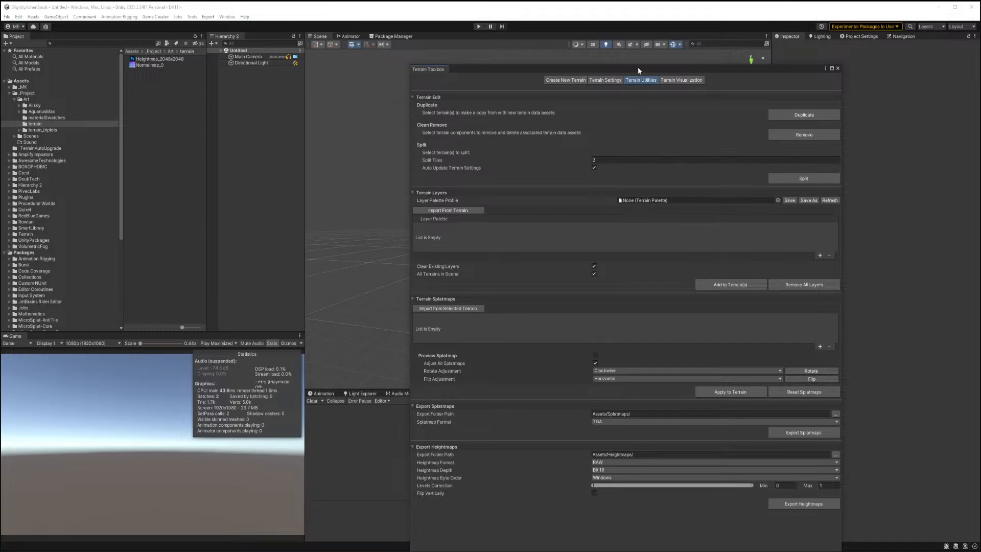
left_click_drag(637, 70, 574, 52)
left_click(566, 64)
left_click(526, 64)
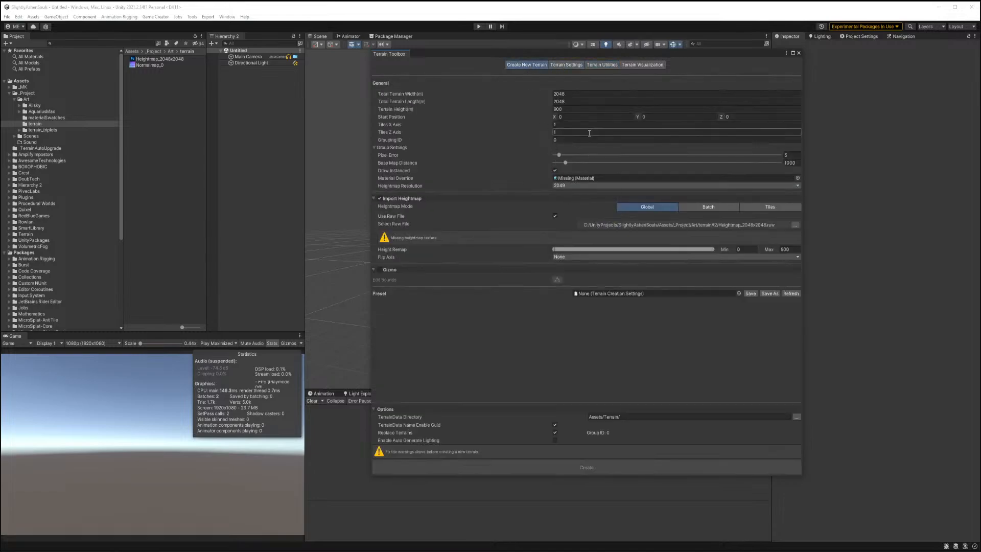
Set the terrain height to 600, choose Heightmap_2048x2048.raw from _Project/Art/terrain as the raw file, and create the terrain.
left_click(567, 109)
type("60")
left_click(795, 226)
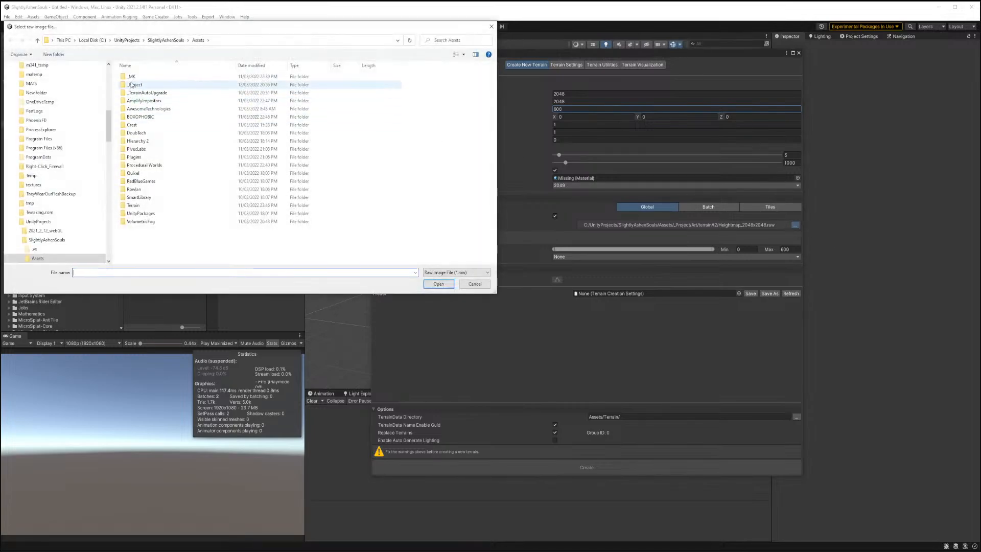
double_click(132, 84)
double_click(132, 77)
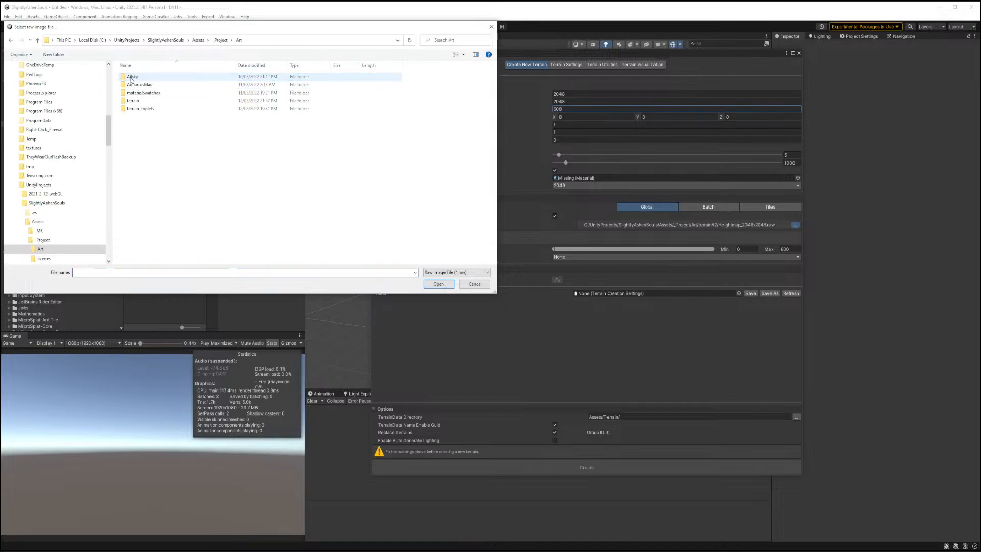
double_click(133, 101)
double_click(134, 84)
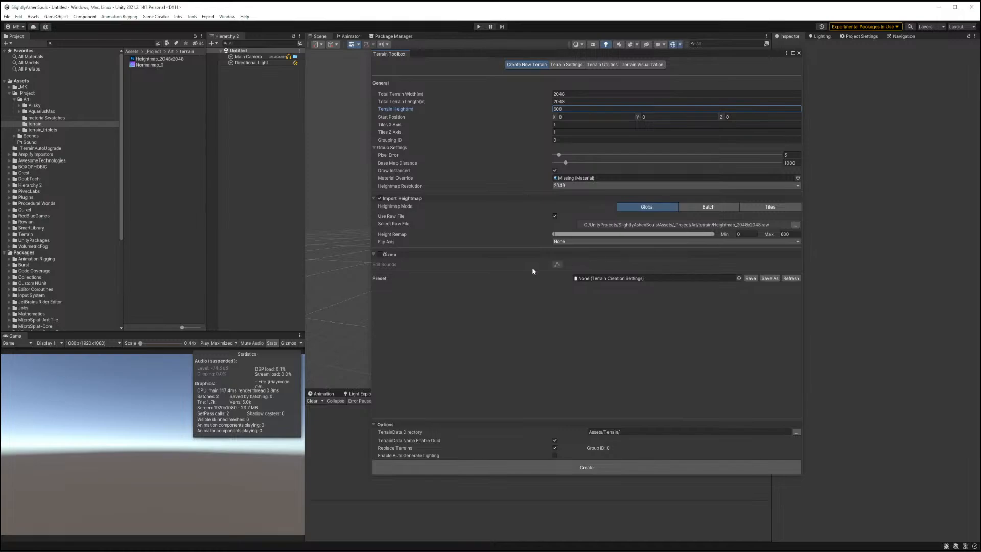
left_click(581, 469)
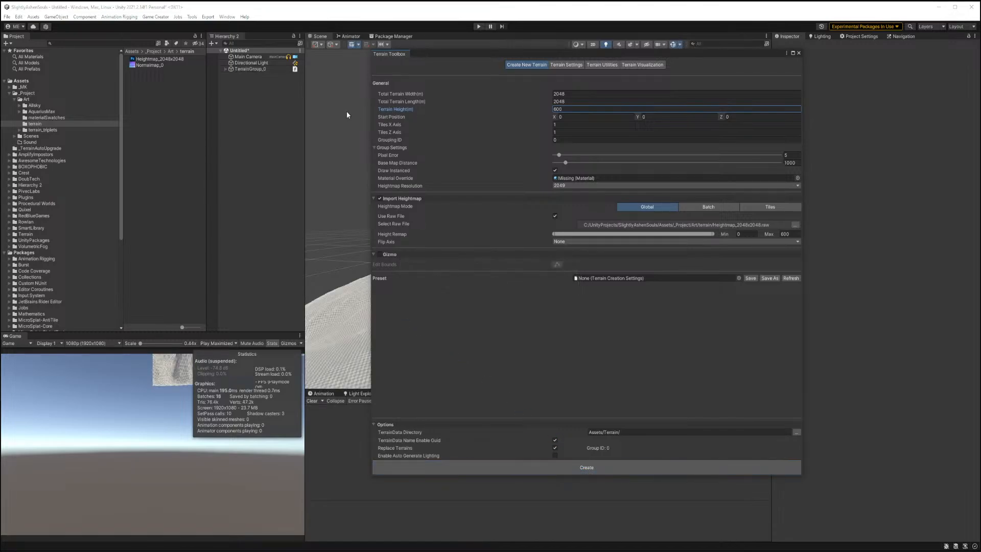
Dock the Terrain Toolbox panel beside the Hierarchy.
left_click_drag(768, 56, 179, 88)
right_click_drag(541, 219, 694, 267)
key("w")
key("s")
key("w")
Add a cube to the scene and delete it.
right_click(250, 131)
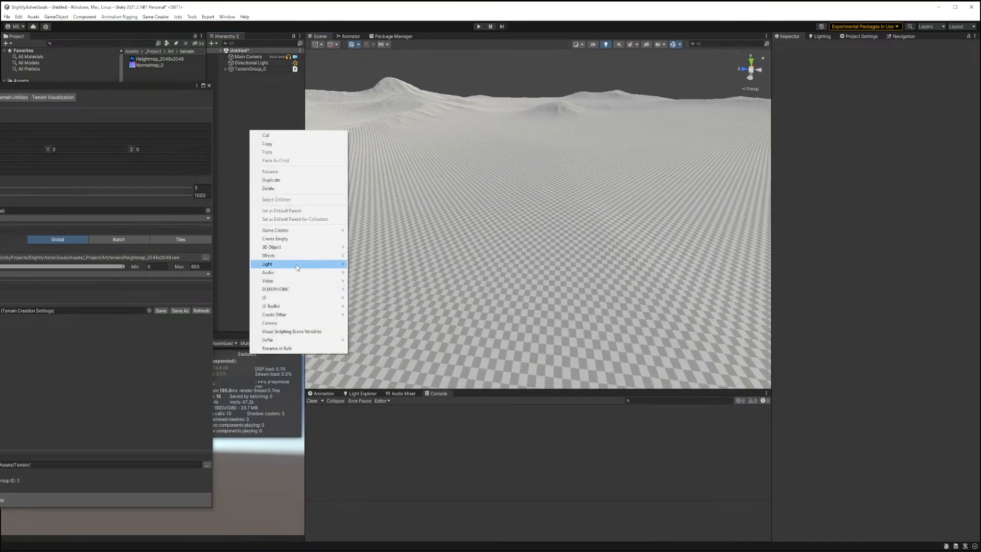
left_click(364, 248)
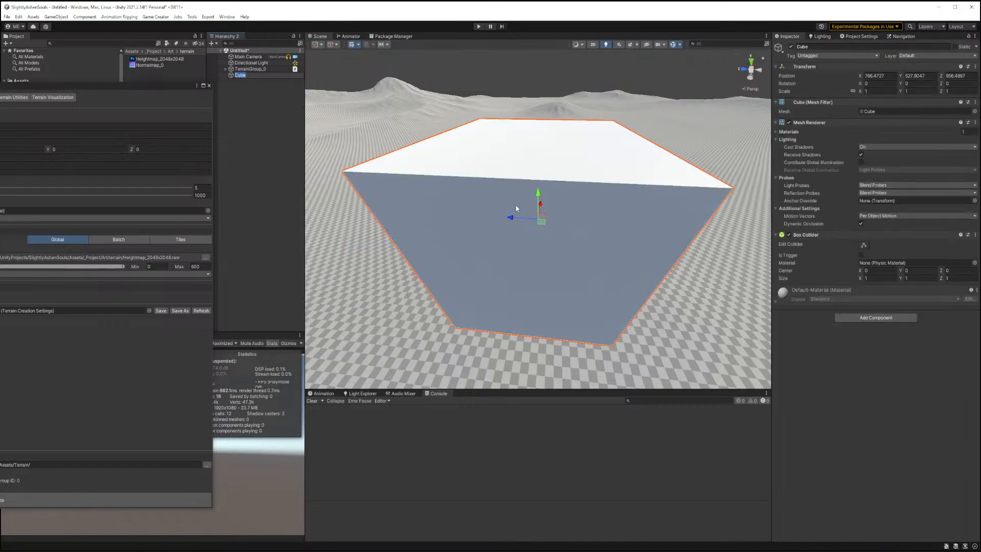
right_click_drag(516, 208, 613, 182)
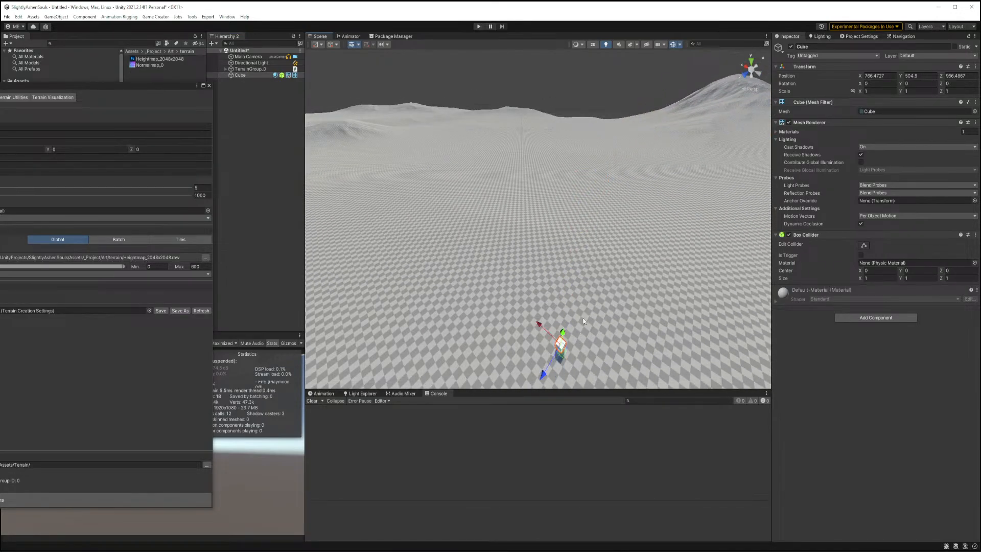
key("f")
right_click_drag(579, 320, 578, 247)
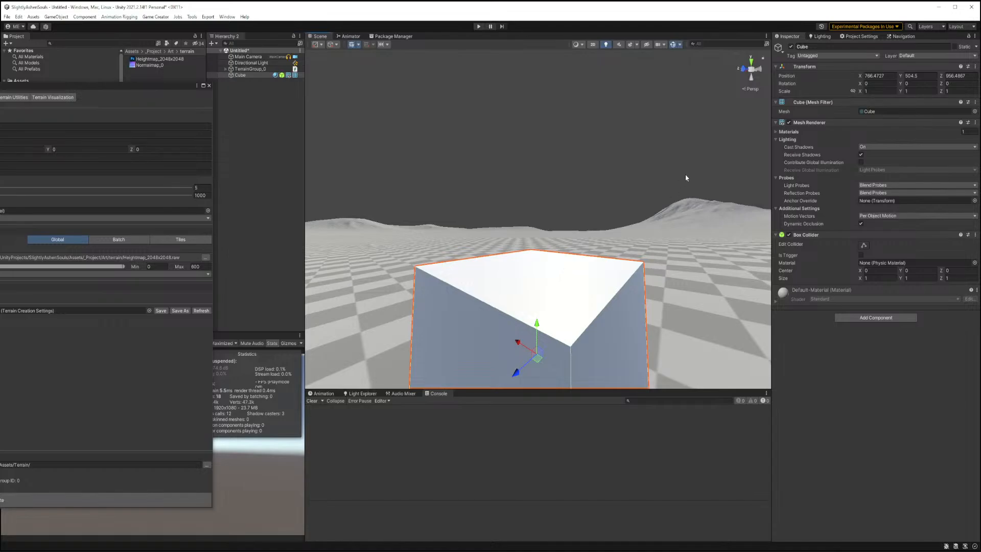
right_click_drag(536, 299, 96, 301)
key("Delete")
Add a Quad to the scene and set its X rotation to 90.
right_click(253, 95)
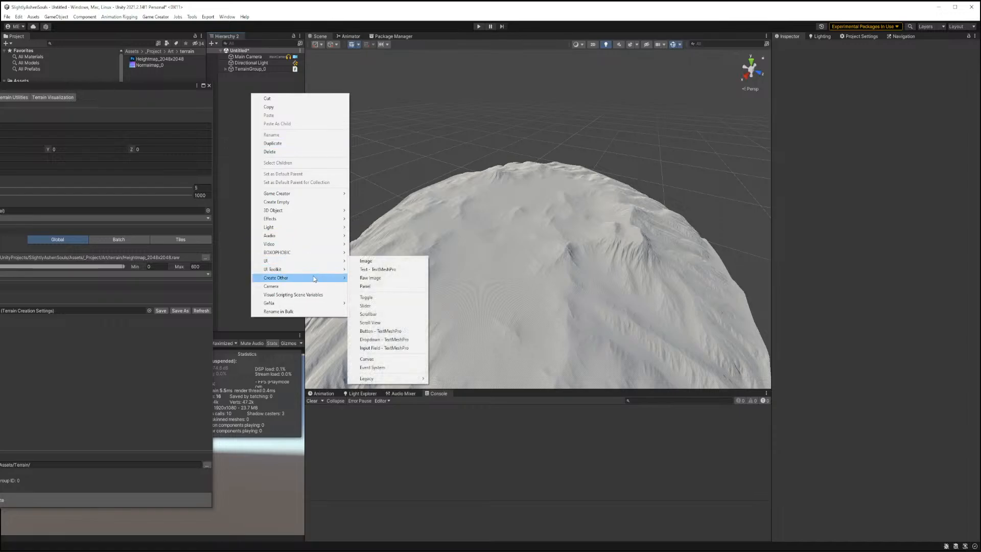
mouse_move(322, 197)
mouse_move(325, 216)
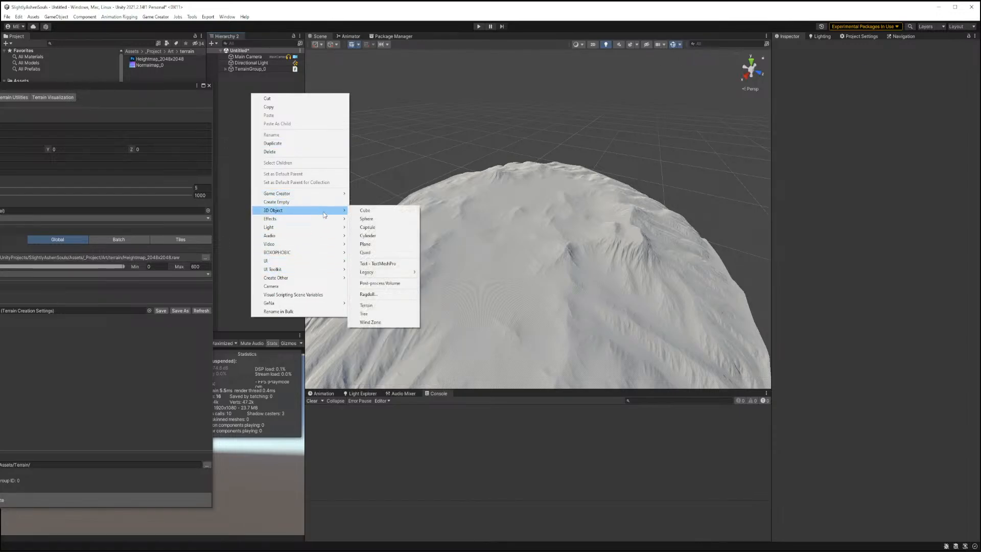
left_click(385, 253)
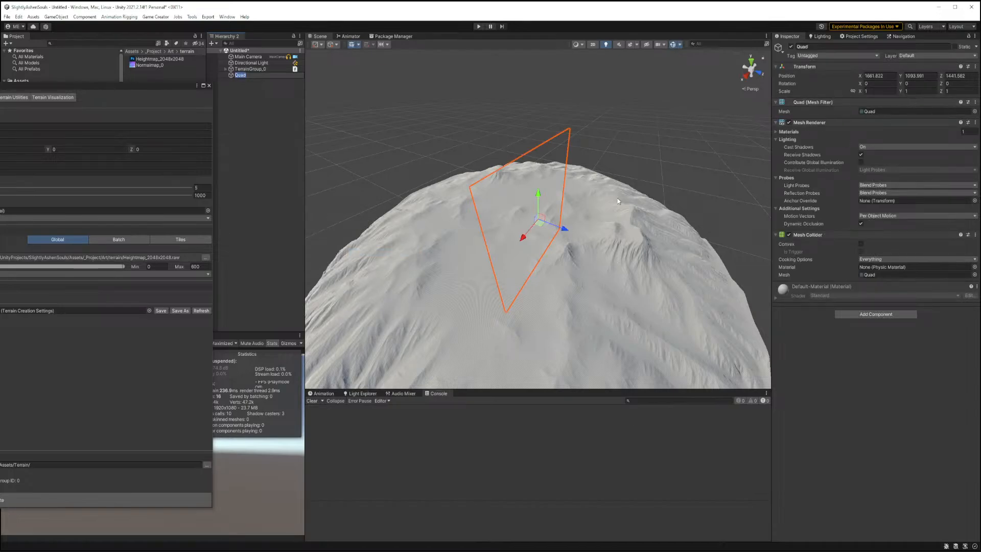
key("Escape")
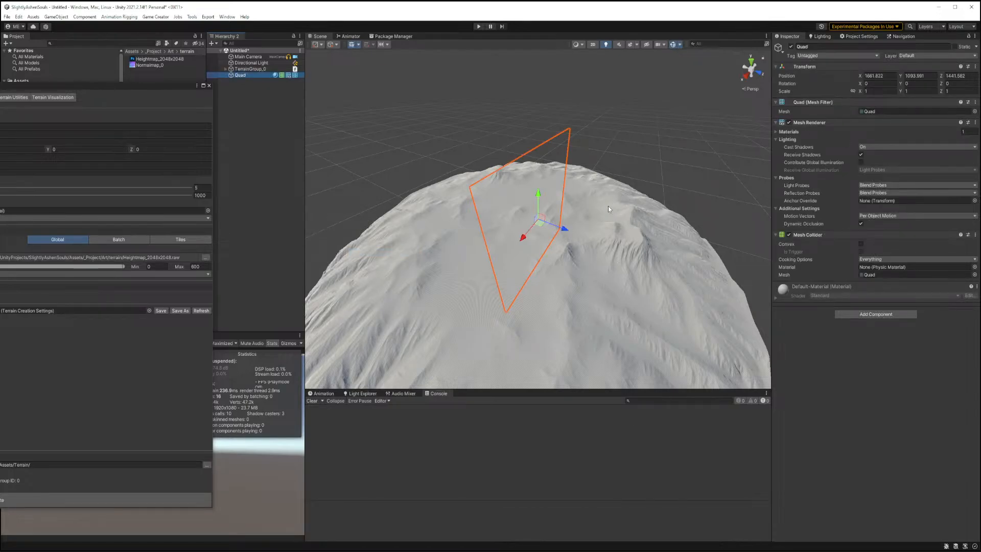
right_click_drag(608, 206, 602, 205)
left_click_drag(559, 206, 626, 283)
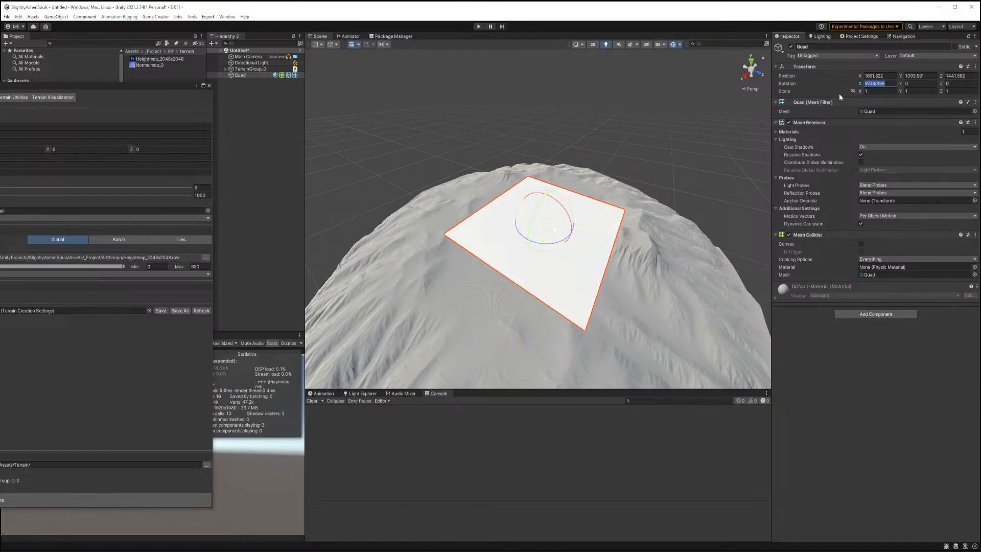
type("90")
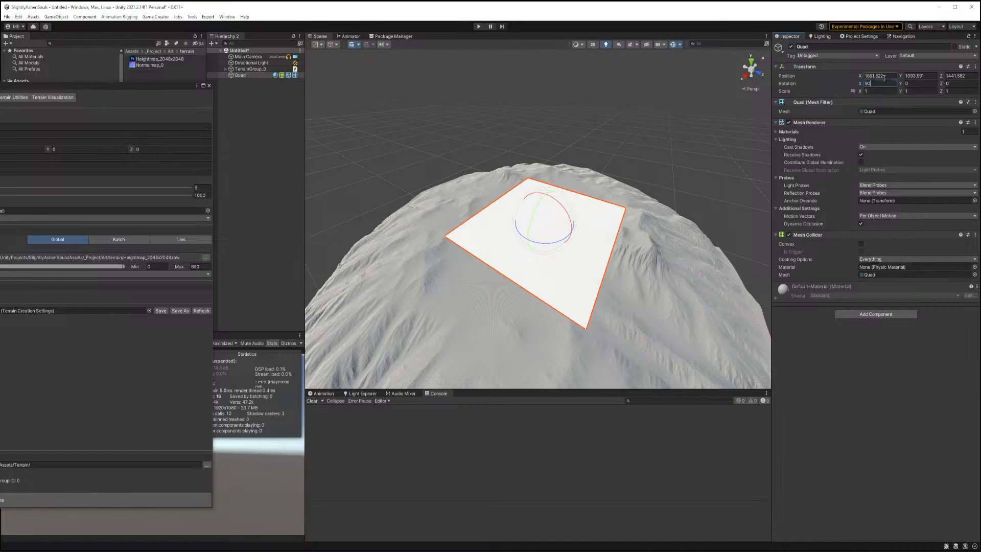
Set the quad's X position to 0 and raise it above the terrain to about 613 on Y.
left_click(884, 76)
type("0")
key("Tab")
type("0")
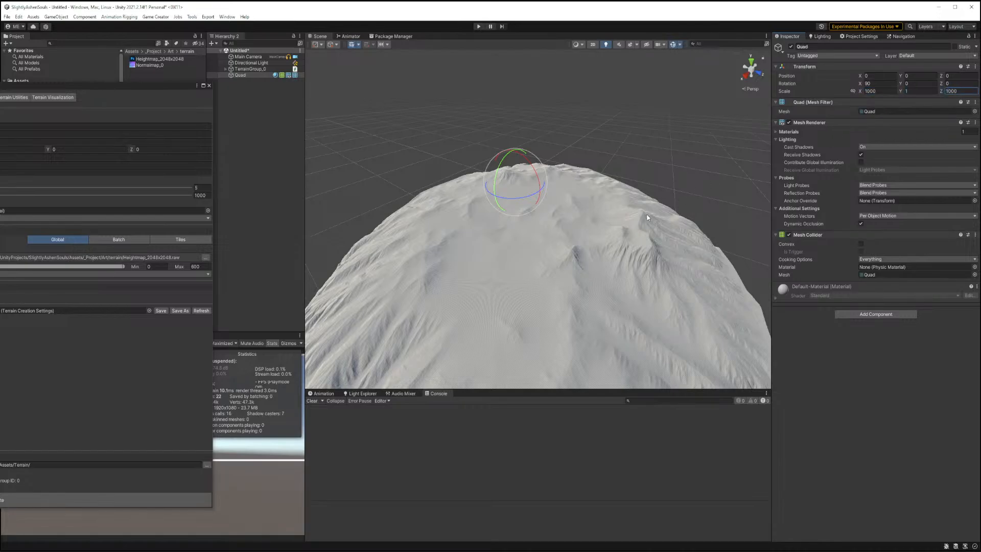
left_click_drag(647, 217, 601, 239, "alt")
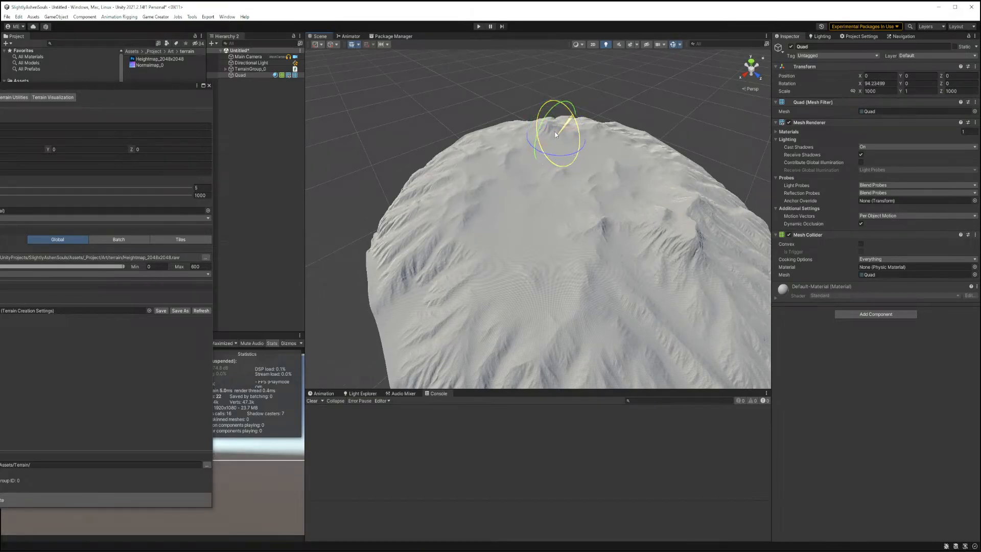
left_click_drag(600, 253, 591, 229)
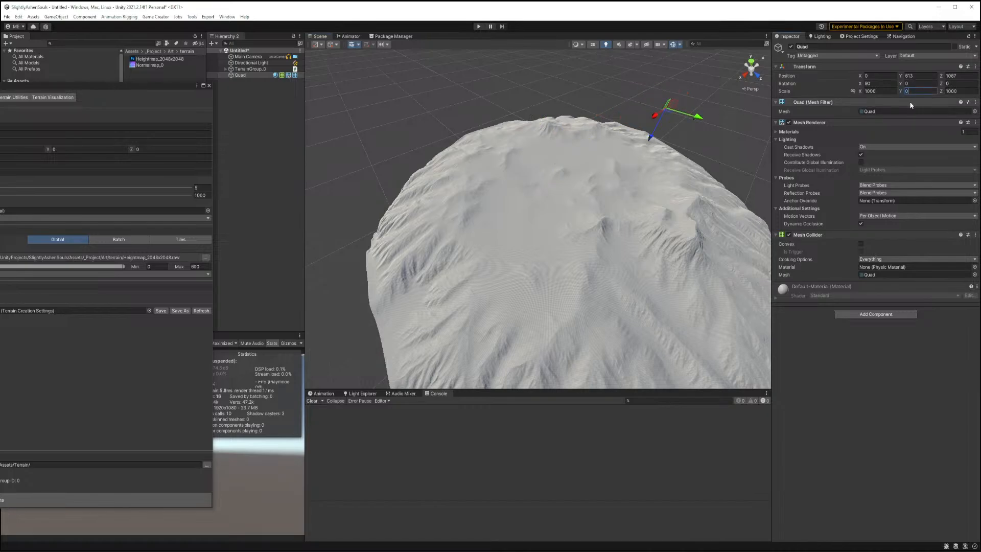
Scale the quad to 10000 on X and Y.
type("000")
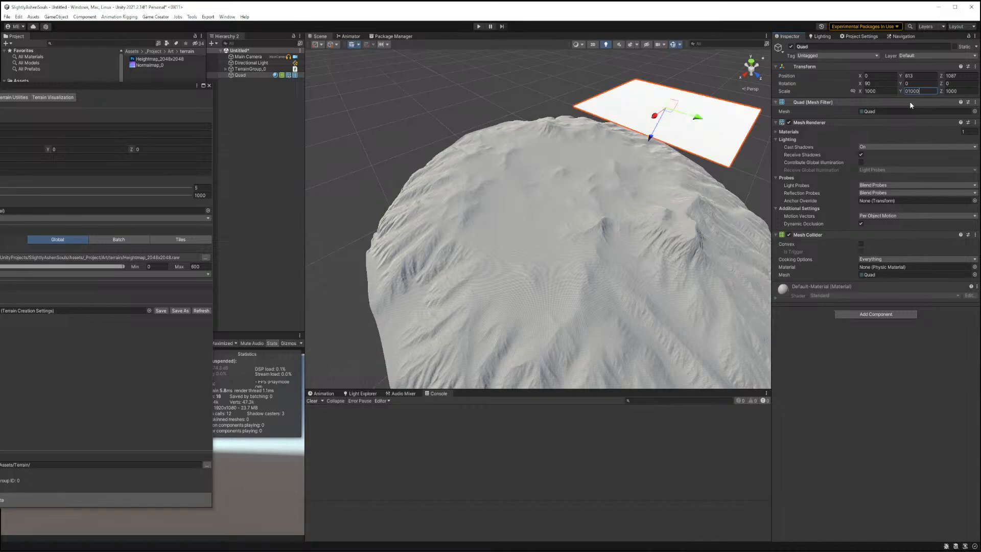
left_click(960, 92)
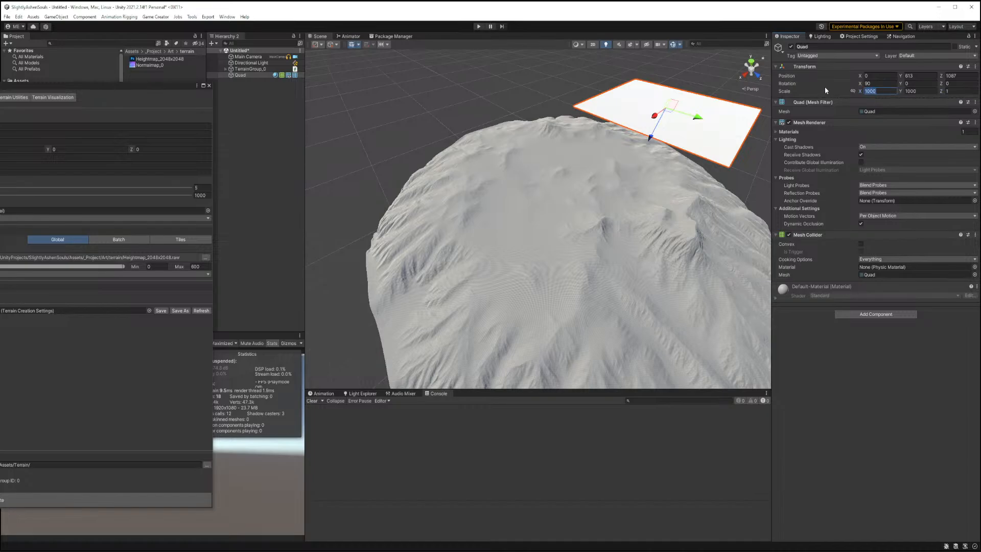
type("10000")
key("Tab")
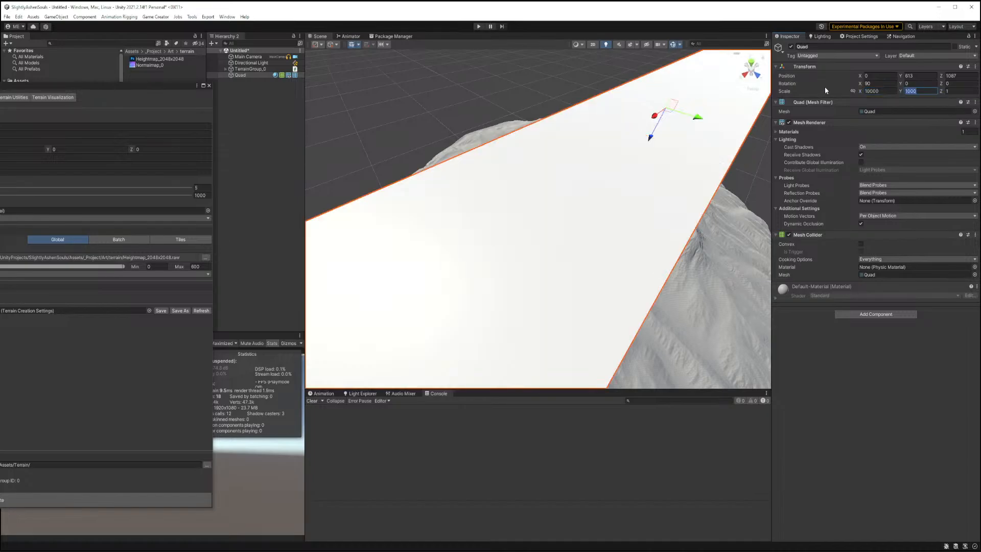
type("10000")
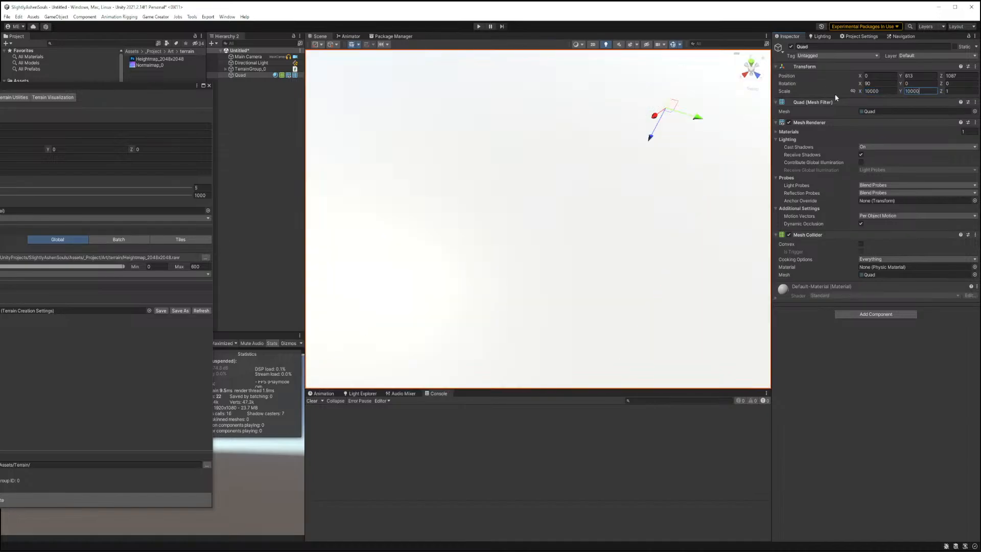
Delete the terrain and recreate it from the Terrain Toolbox.
left_click_drag(655, 130, 682, 165)
left_click_drag(651, 195, 491, 186, "alt")
left_click(527, 204)
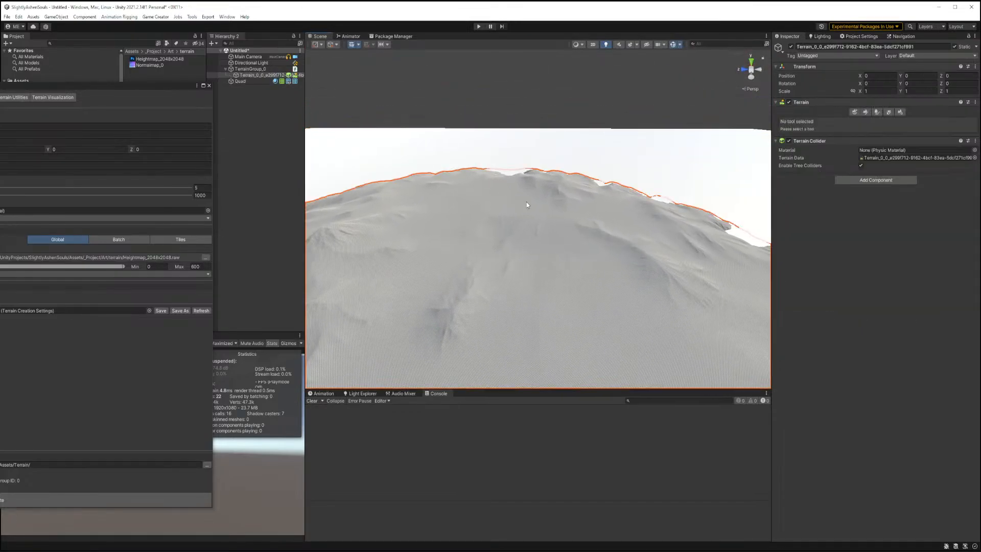
key("Delete")
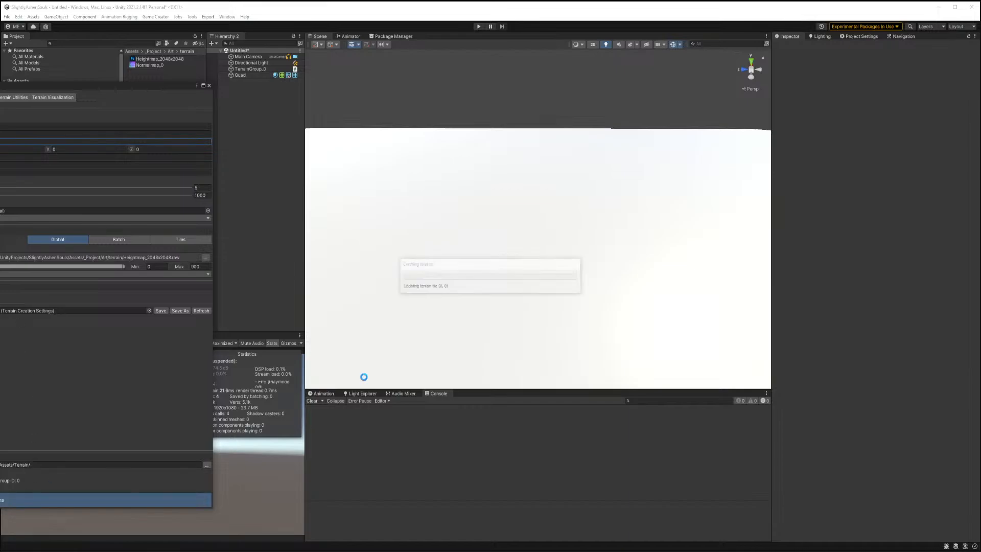
Select the new terrain and examine it from several angles in the scene view.
right_click_drag(514, 278, 526, 249)
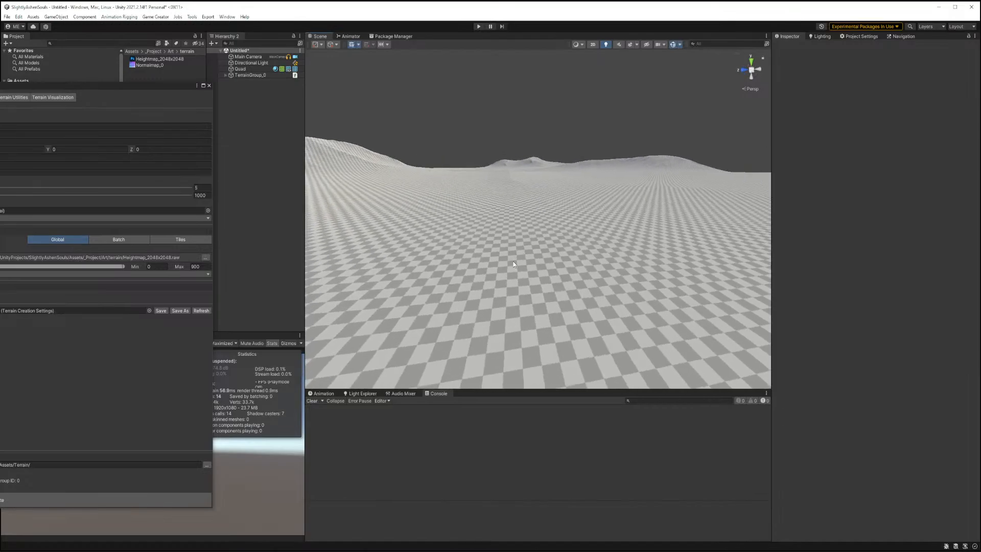
left_click(513, 264)
scroll(511, 265, "up", 5)
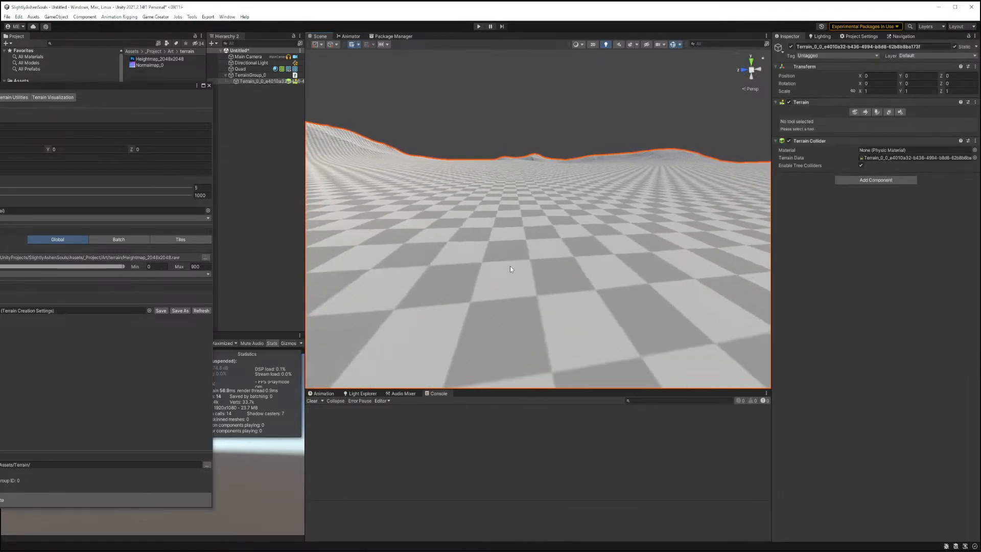
right_click_drag(509, 269, 368, 296)
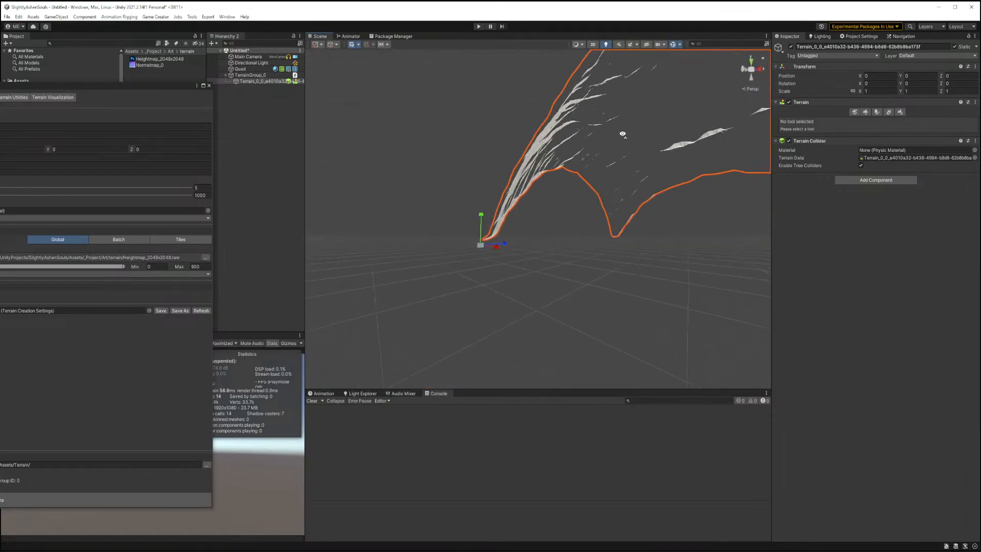
right_click_drag(623, 135, 699, 8)
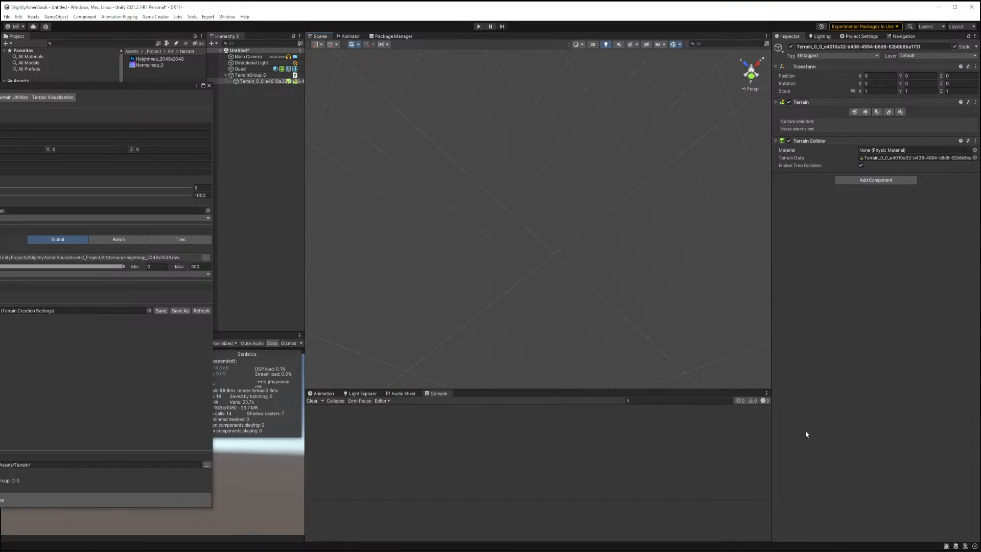
right_click_drag(246, 30, 326, 102)
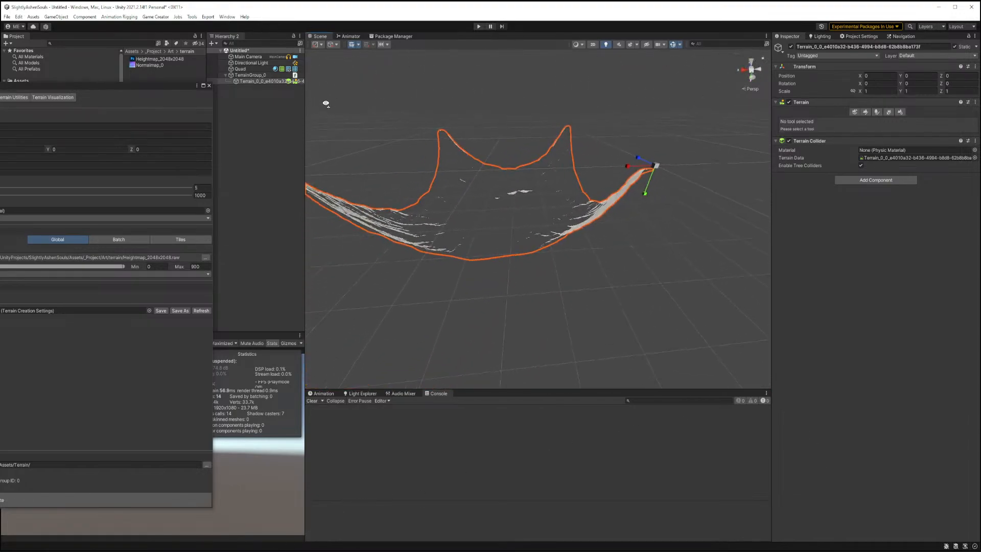
middle_click_drag(345, 101, 531, 255)
scroll(532, 255, "down", 3)
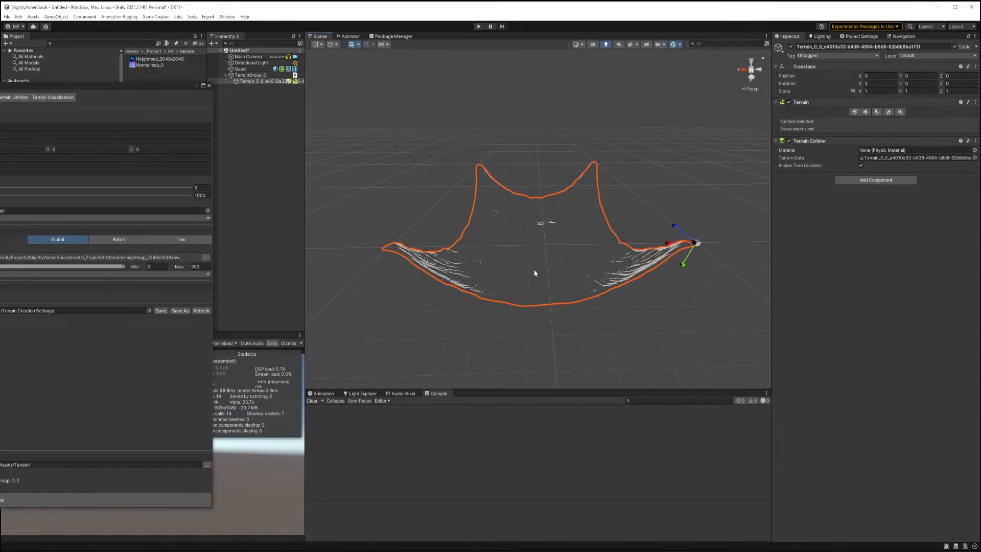
right_click_drag(534, 273, 490, 284)
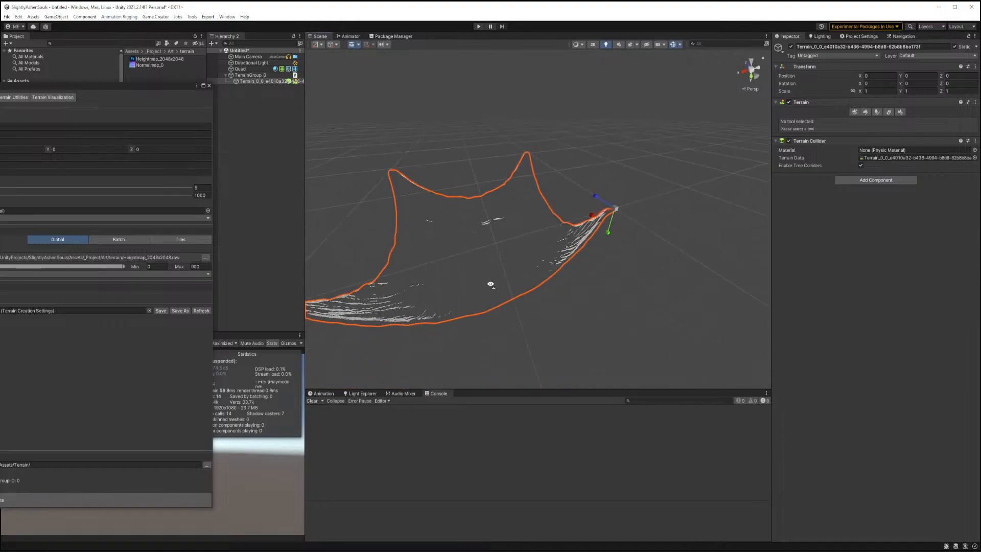
Select the terrain group and frame it in the scene view to examine it against the quad.
left_click(240, 75)
right_click_drag(383, 148, 632, 321)
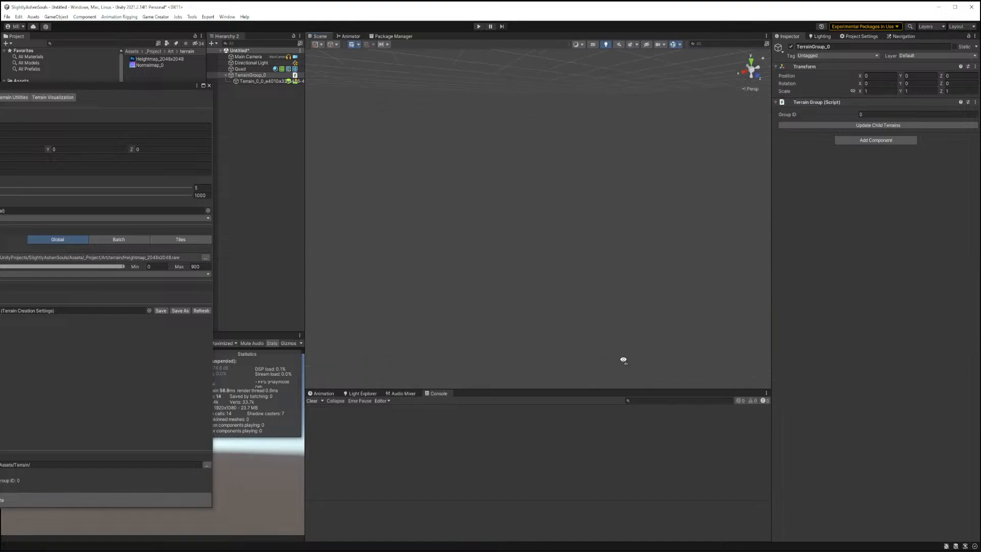
right_click_drag(623, 360, 627, 368)
key("f")
right_click_drag(596, 256, 588, 262)
right_click_drag(312, 330, 214, 235)
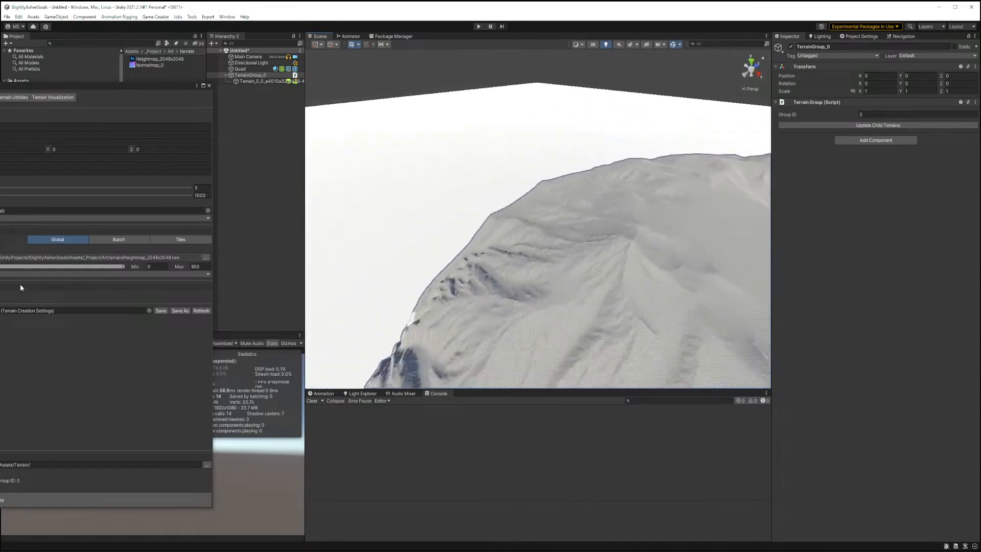
Select the quad and switch the transform handles to Global orientation.
left_click(381, 212)
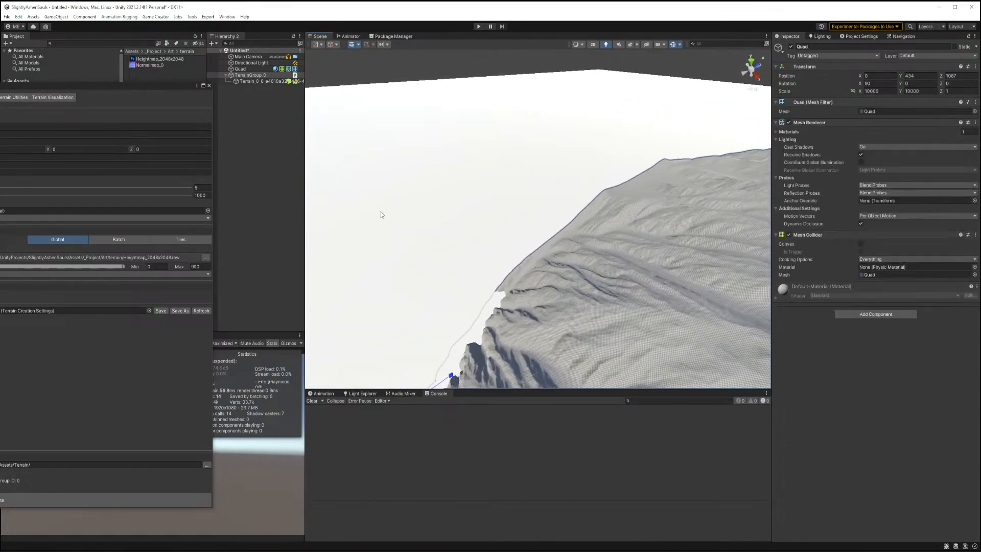
right_click_drag(415, 223, 579, 214)
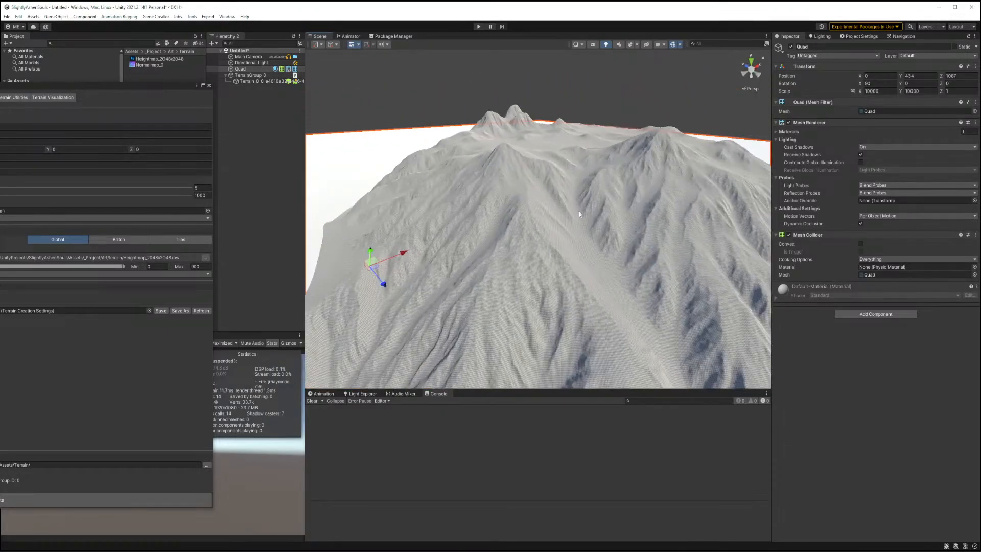
right_click_drag(502, 276, 613, 299)
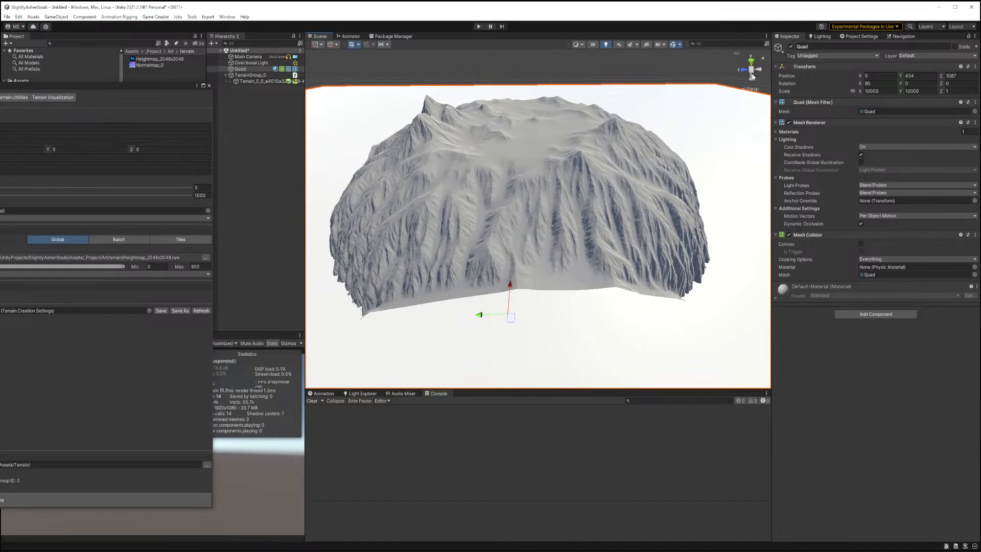
left_click(322, 45)
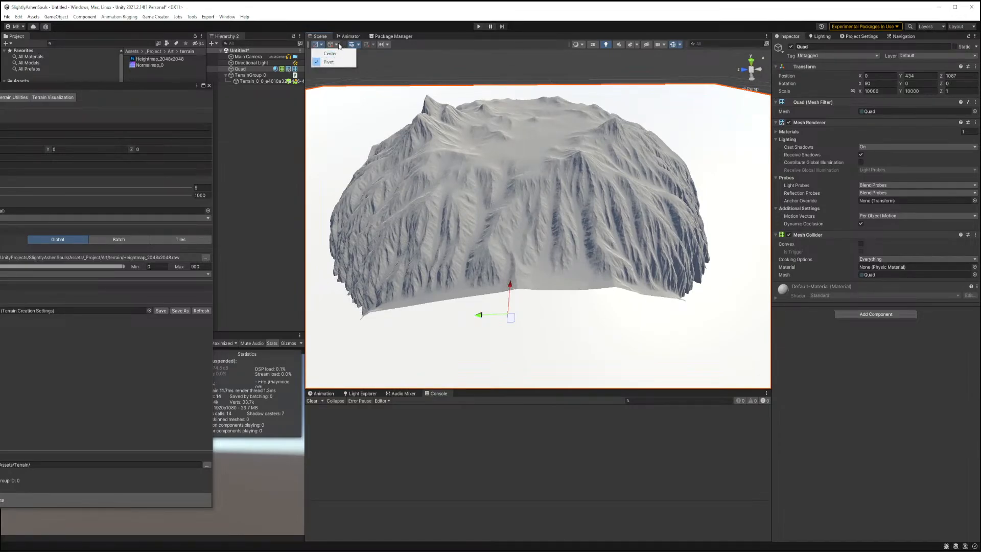
left_click(336, 46)
left_click(336, 46)
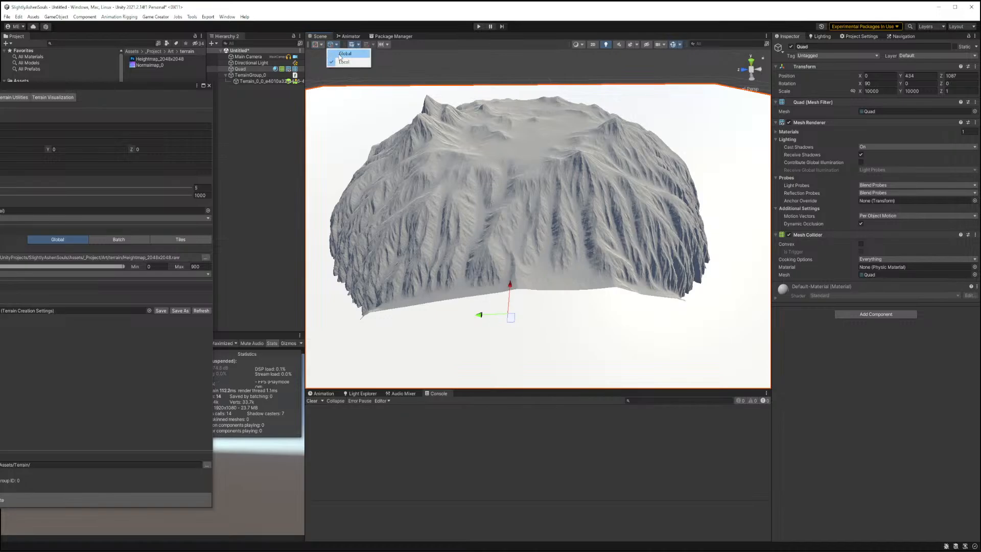
left_click(345, 54)
Raise the quad above the terrain and set its position to X 0, Y 700, Z 0.
left_click_drag(511, 287, 565, 151)
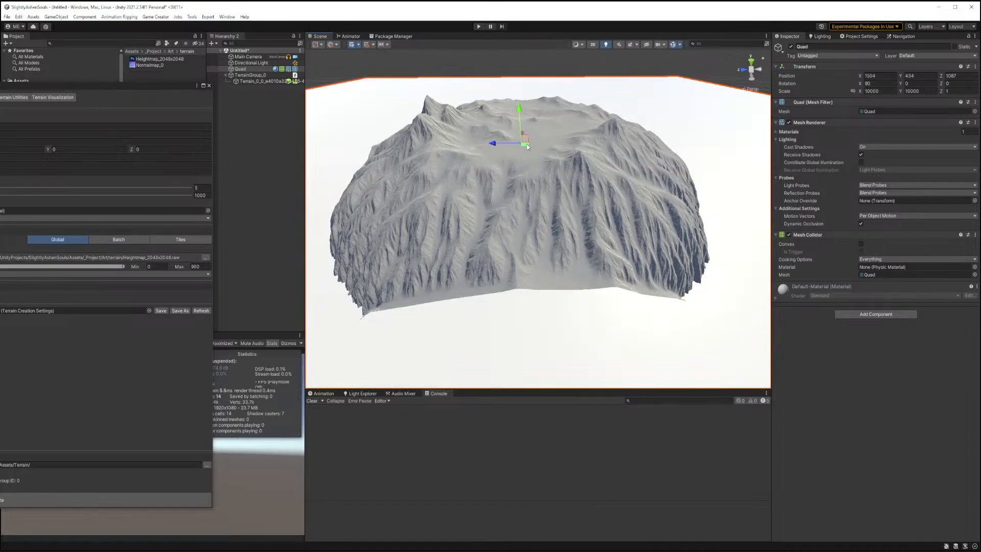
left_click_drag(521, 116, 540, 78)
right_click_drag(540, 78, 386, 134)
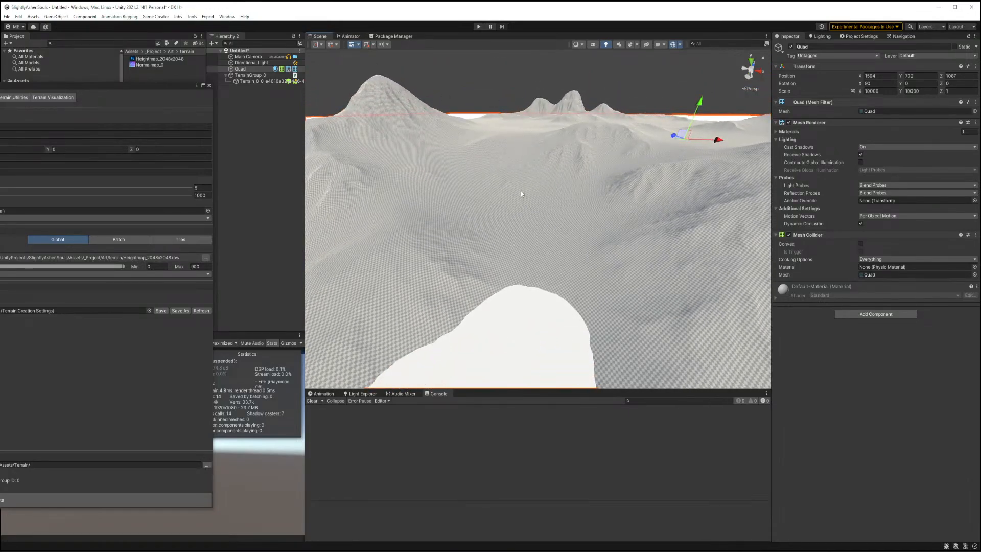
right_click_drag(557, 224, 581, 210)
left_click(917, 76)
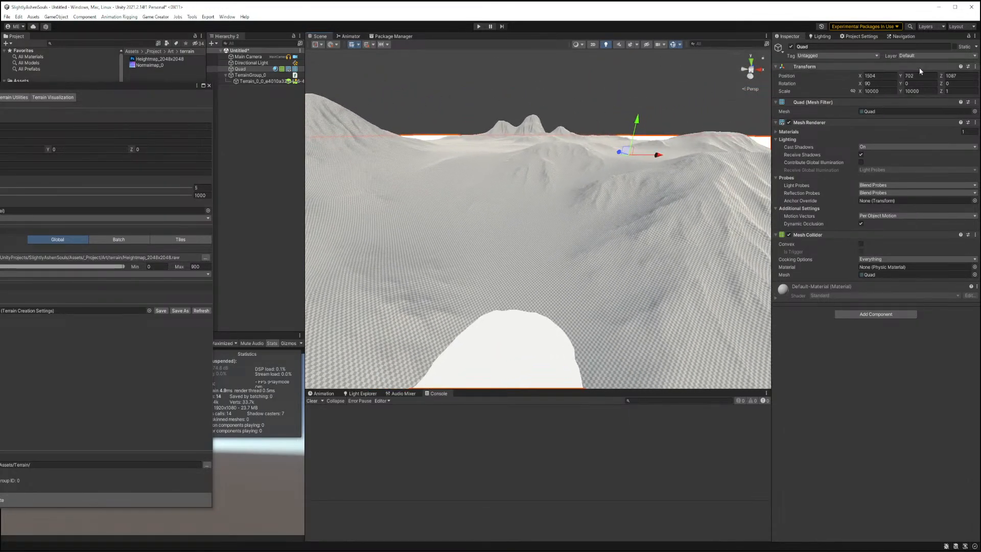
type("700")
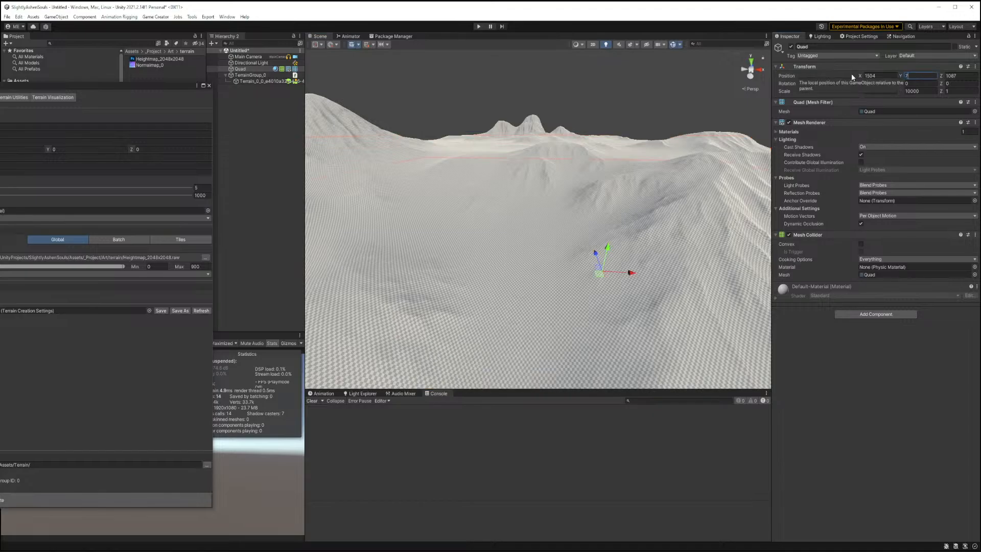
left_click(881, 76)
type("0")
key("Tab")
key("Tab")
type("0")
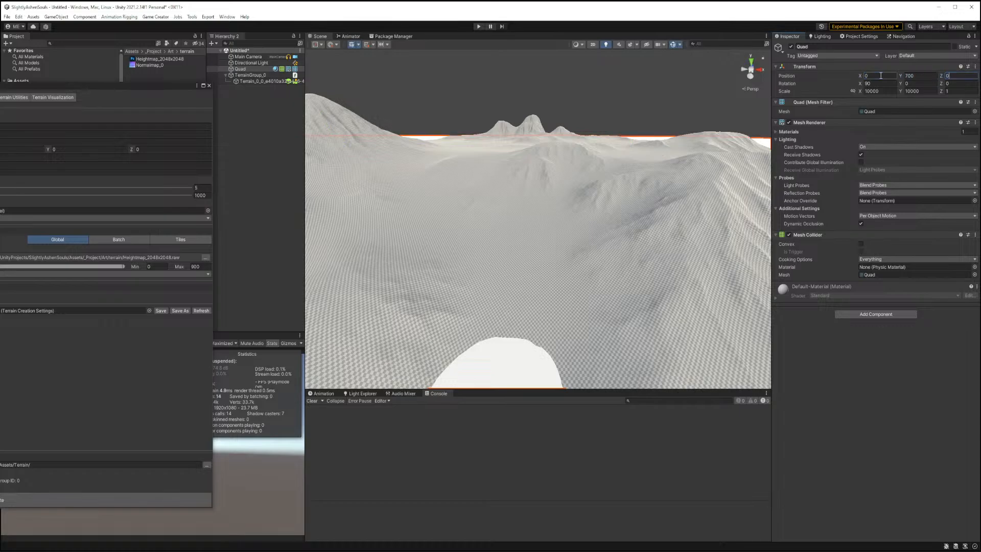
key("Tab")
Select the terrain and set its position to X 1024 and Z 1024.
left_click(589, 192)
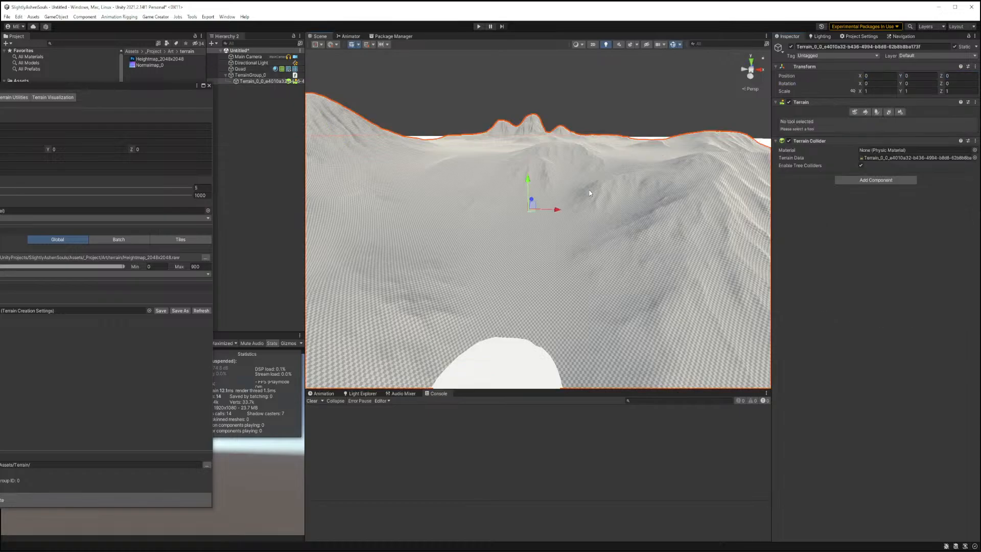
left_click(884, 78)
type("1024")
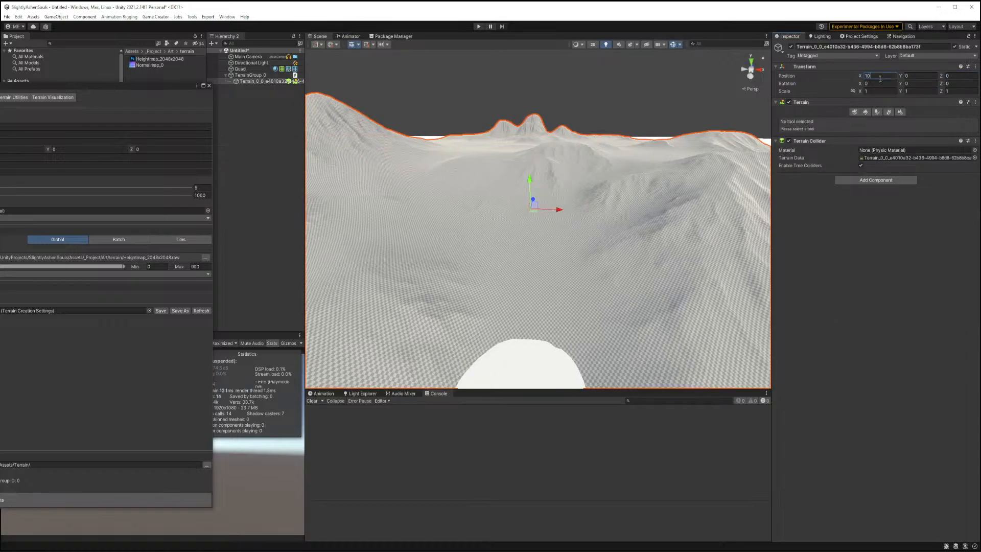
key("Tab")
key("Tab")
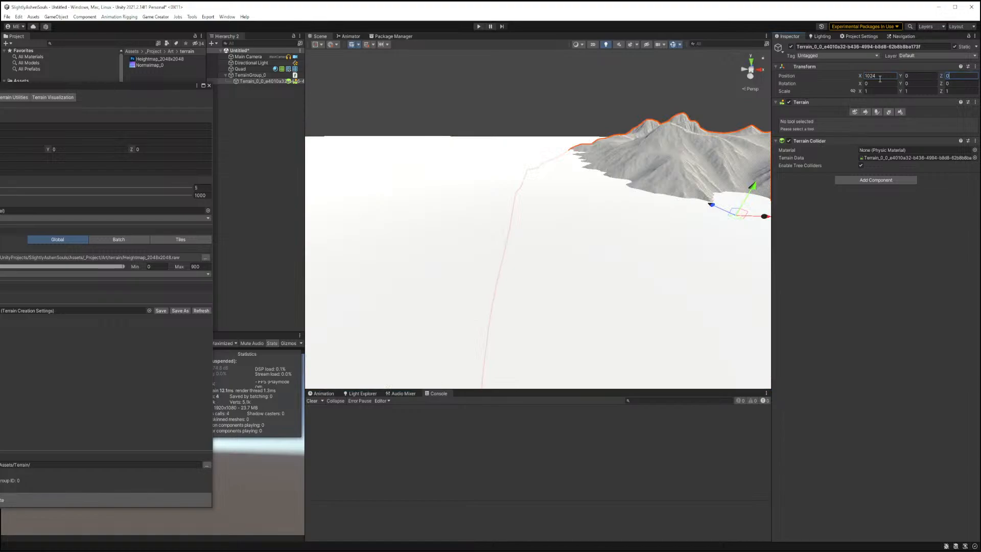
type("1024")
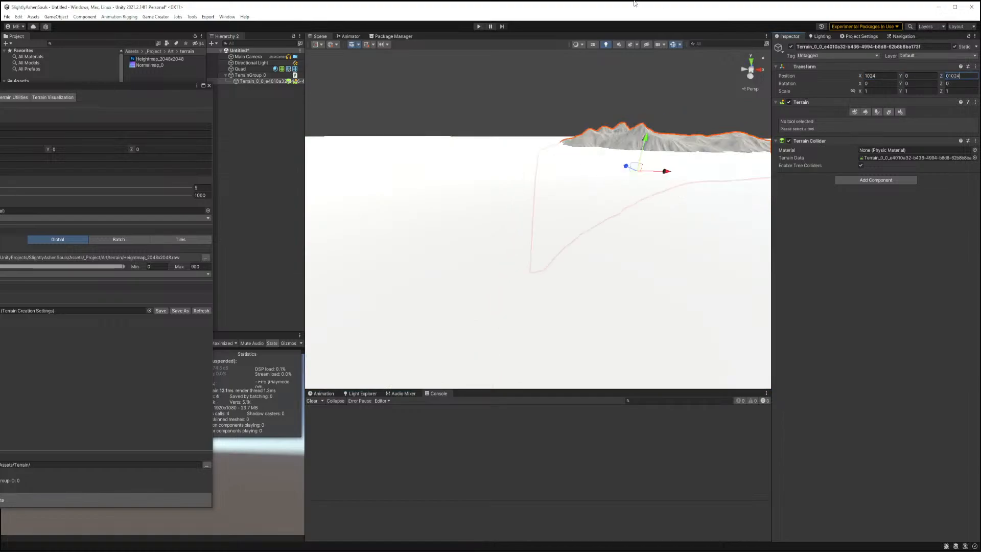
mouse_move(629, 205)
right_mouse_down()
mouse_move(747, 129)
mouse_move(672, 160)
mouse_move(618, 211)
right_mouse_up()
key("w")
key("s")
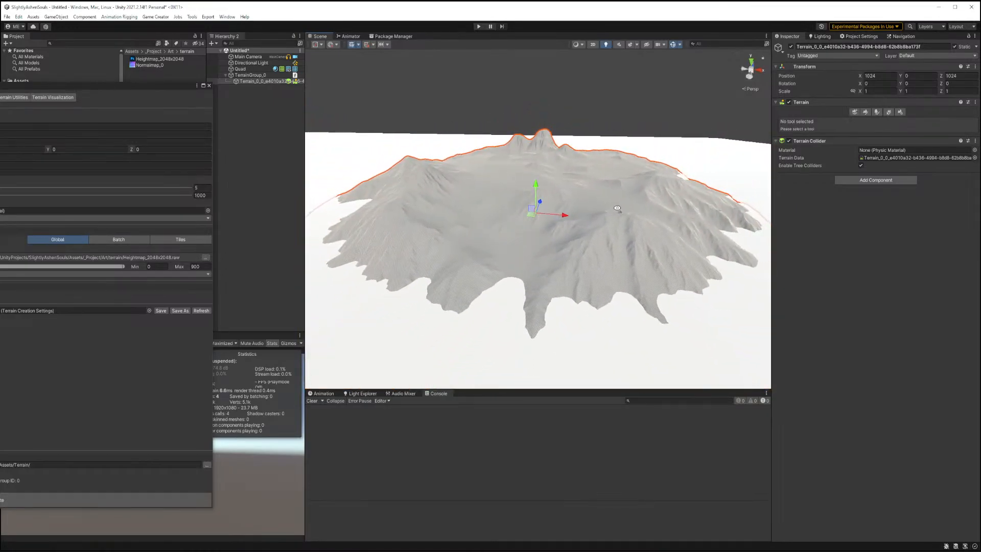
Create an empty object named ---- world ----- and nest the terrain group inside it.
left_click(209, 86)
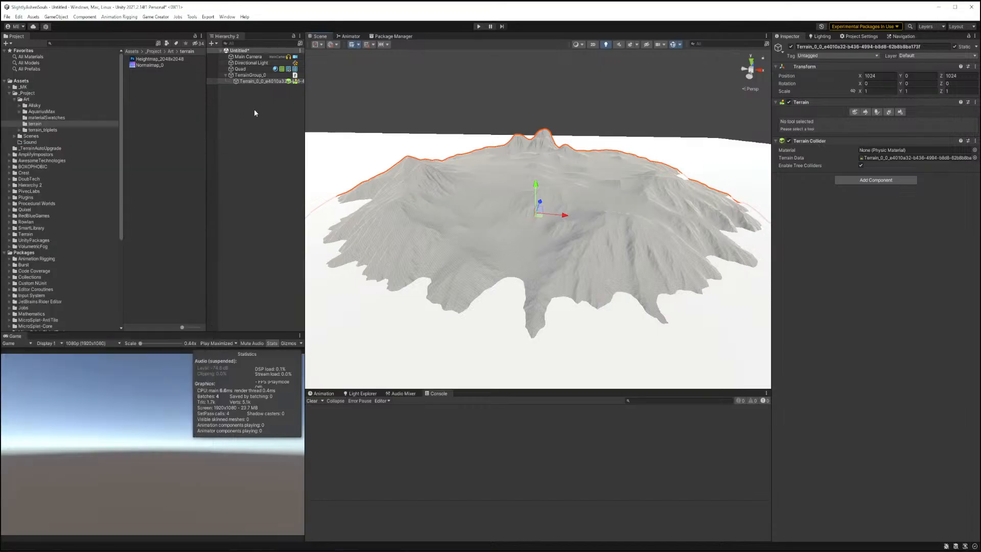
left_click(253, 110)
right_click(252, 104)
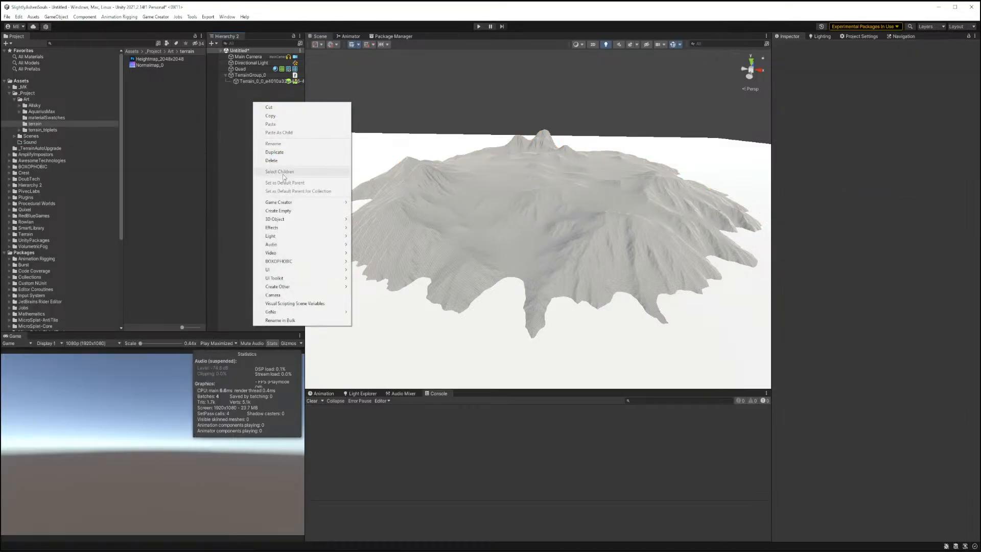
left_click(283, 211)
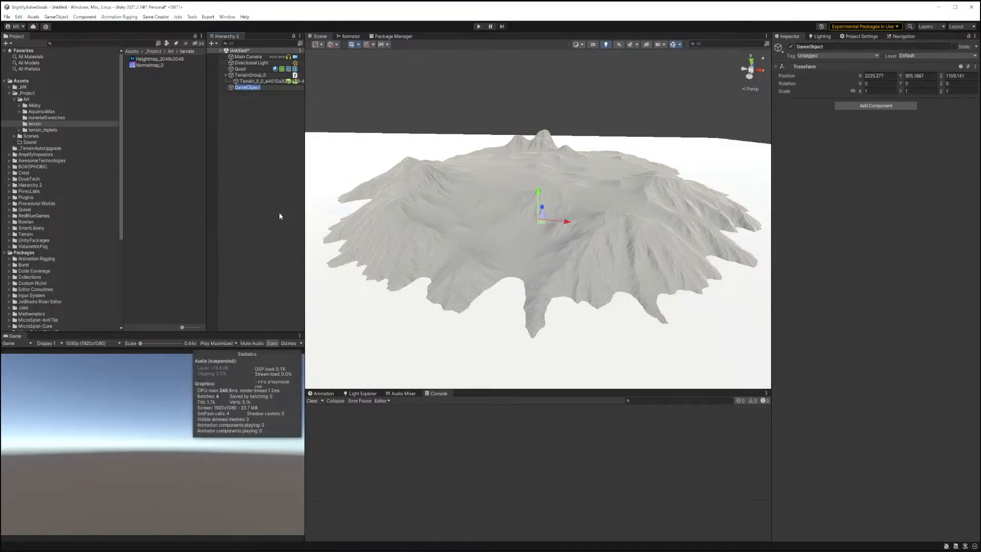
type("----- world -----")
key("Return")
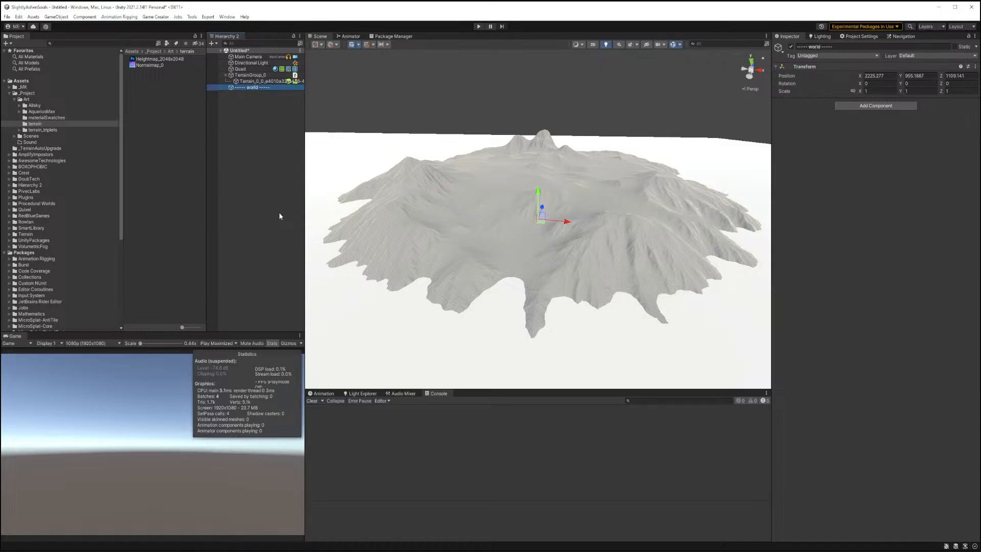
mouse_move(244, 75)
left_mouse_down()
mouse_move(255, 88)
mouse_move(246, 88)
left_mouse_up()
Create another empty object named ---- cameras ----- and move the main camera into it.
right_click(237, 140)
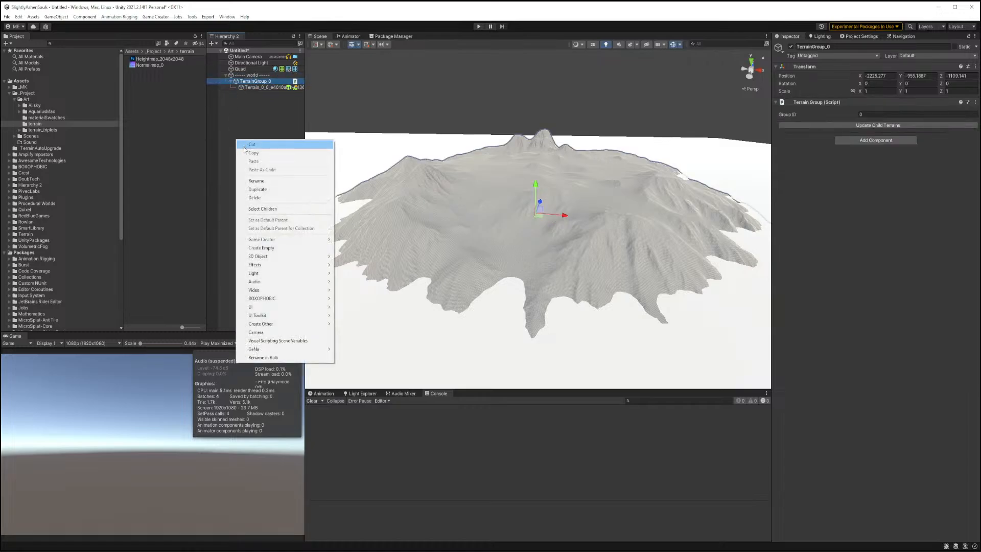
left_click(274, 248)
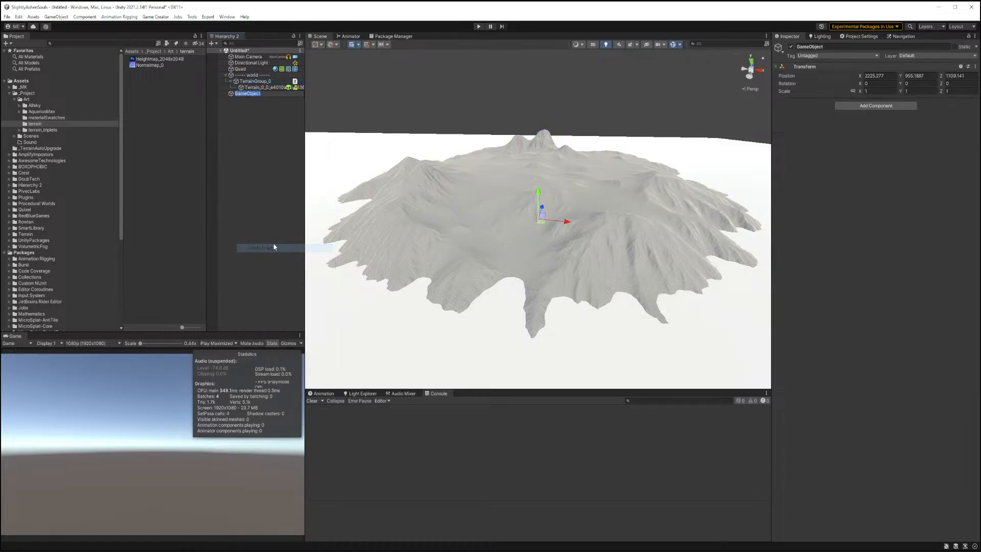
type("cameras -----")
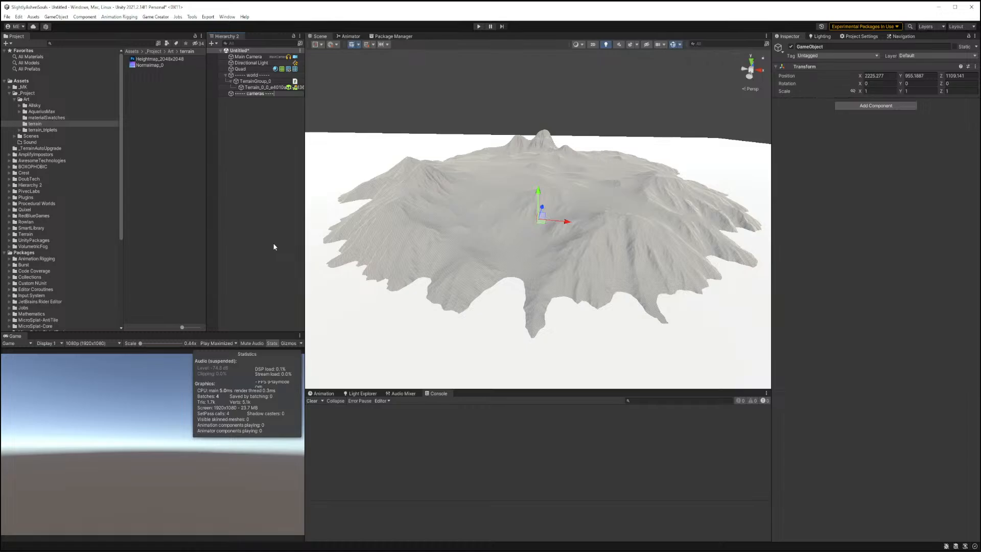
key("Return")
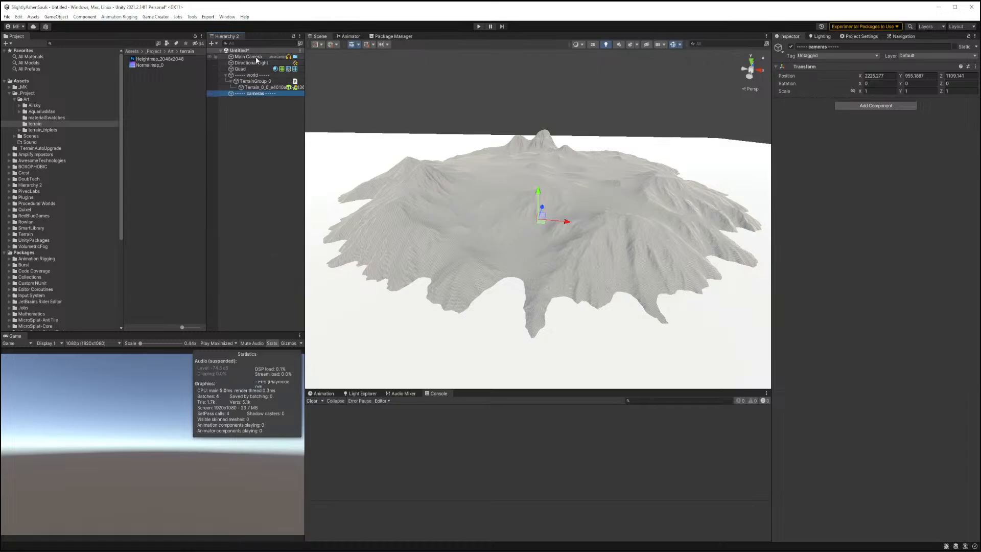
left_click_drag(256, 61, 258, 95)
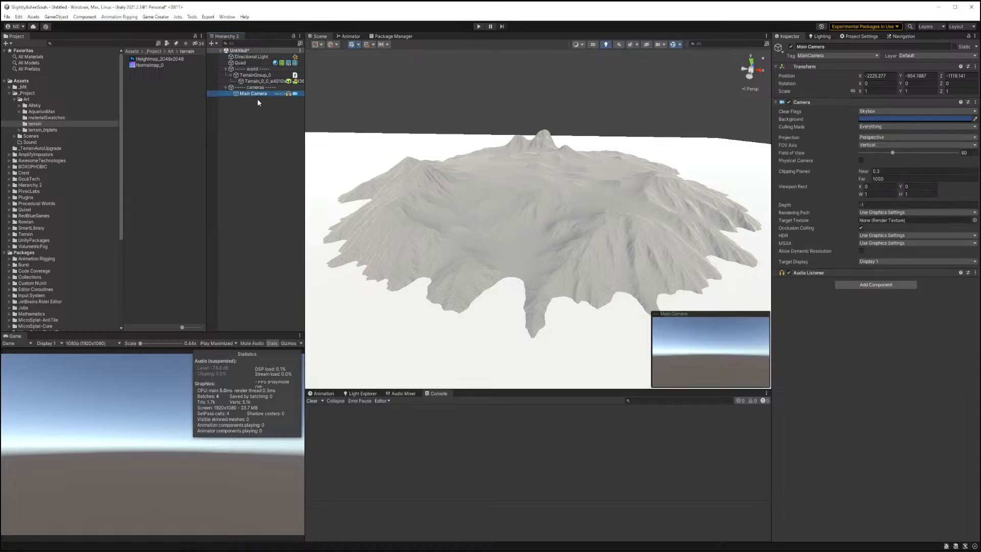
Reorder the hierarchy so the world group sits below the cameras group.
left_click(261, 87)
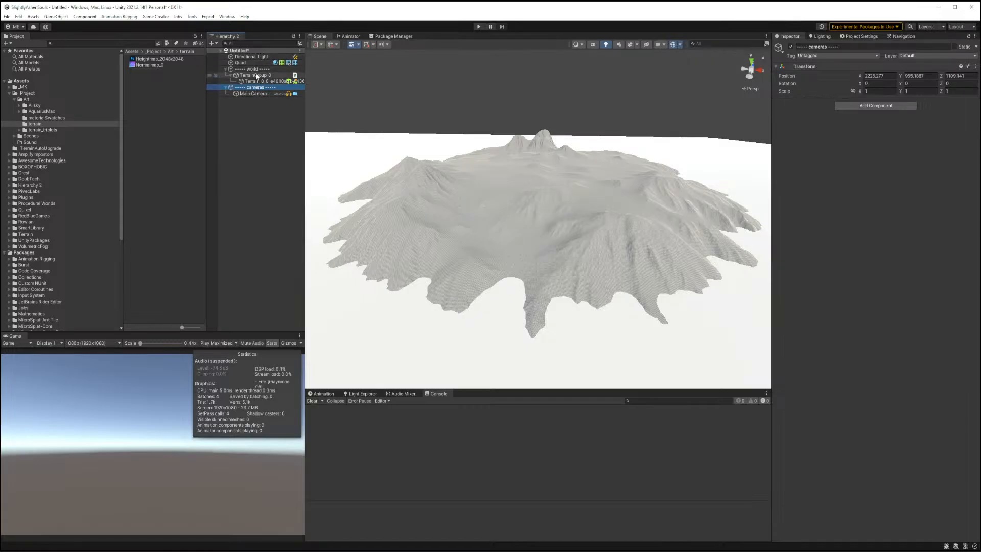
left_click_drag(252, 70, 253, 143)
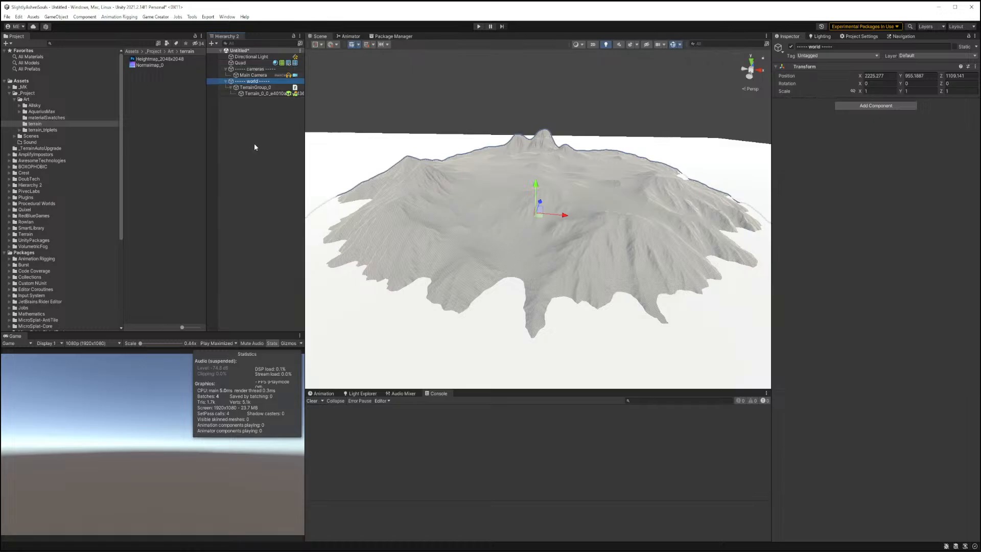
Move the directional light into the world group and rename it Sun.
left_click(251, 63)
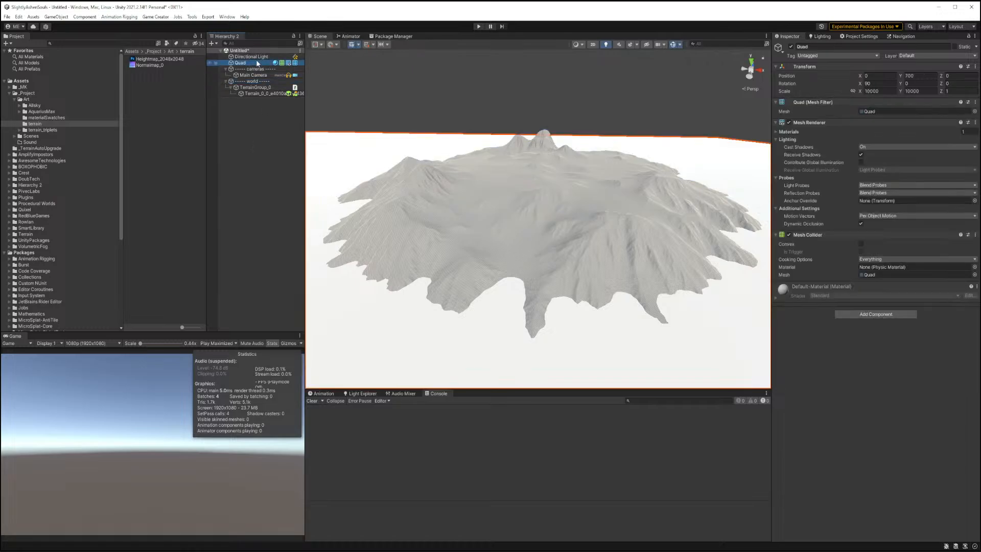
left_click(256, 57)
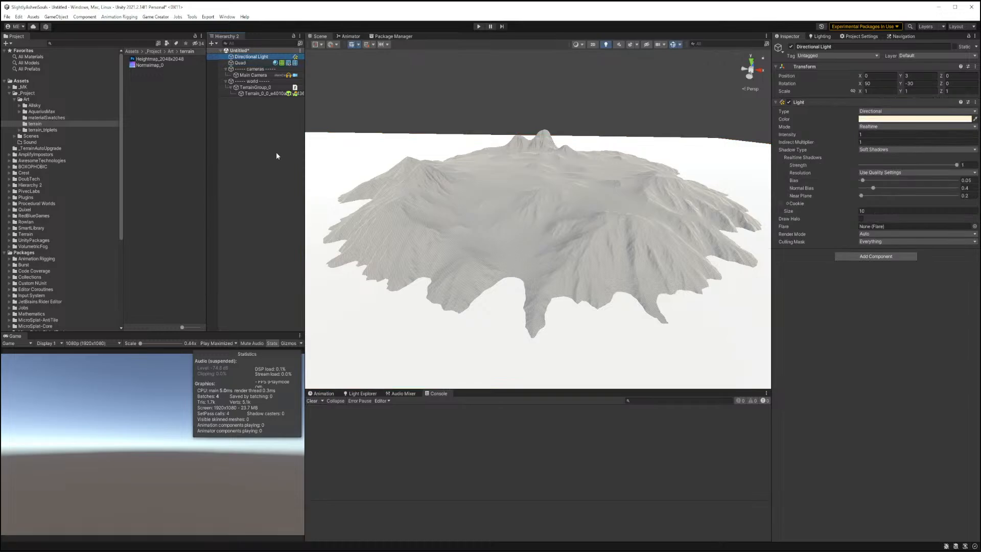
left_click_drag(260, 58, 260, 97)
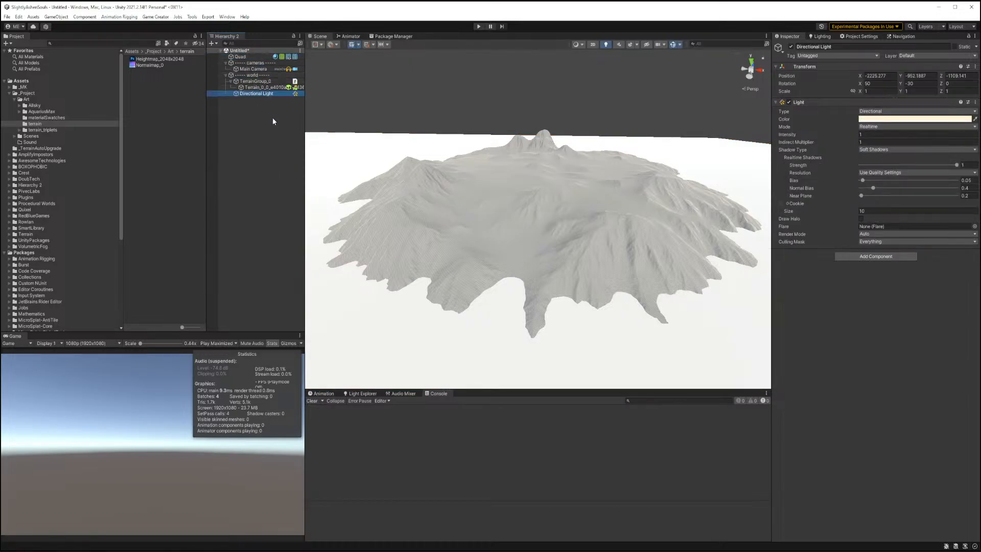
left_click(250, 94)
type("Sun")
key("Return")
Assign Day_BlueSky_Nothing from the Cartoon Base BlueSky folder as the environment skybox material and show it in the scene view.
left_click(820, 36)
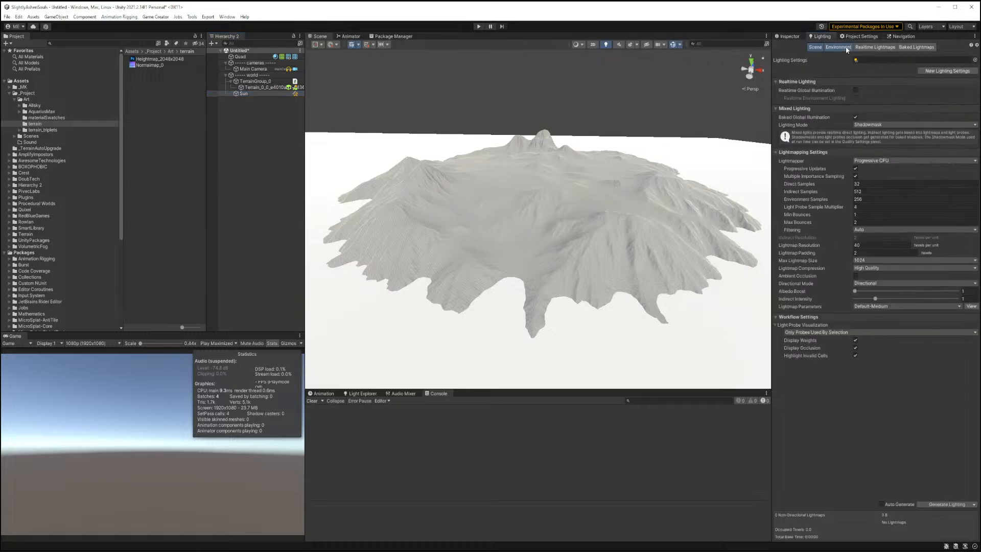
left_click(838, 47)
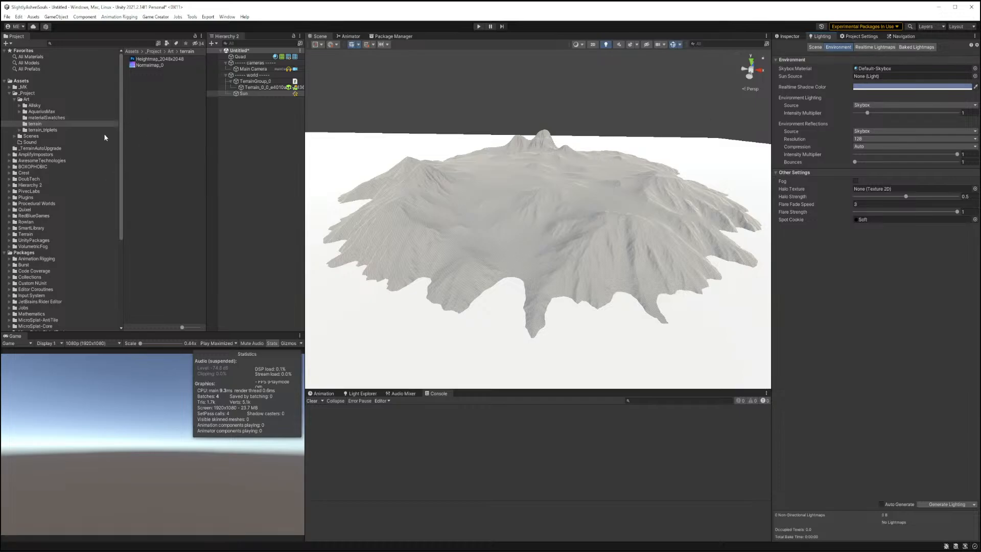
left_click(19, 106)
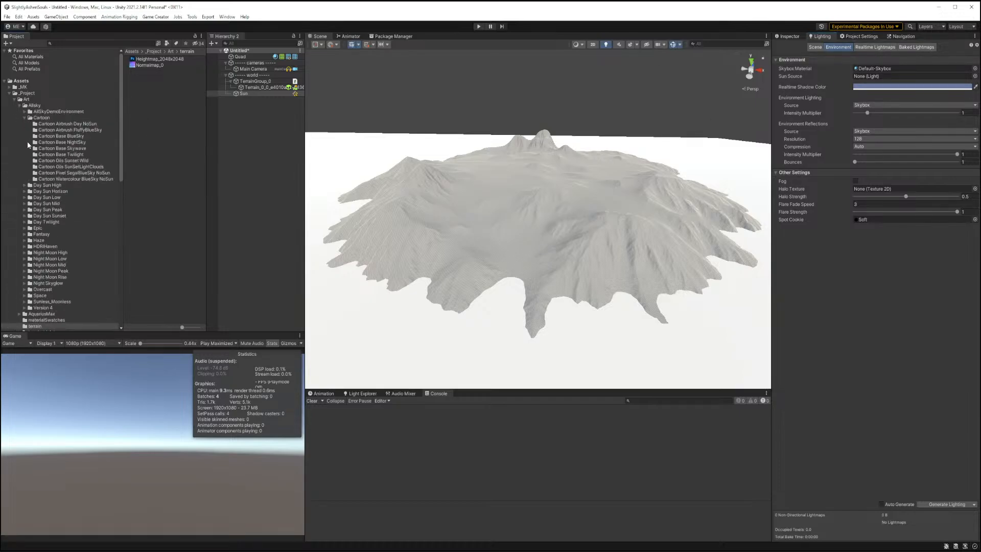
left_click(68, 136)
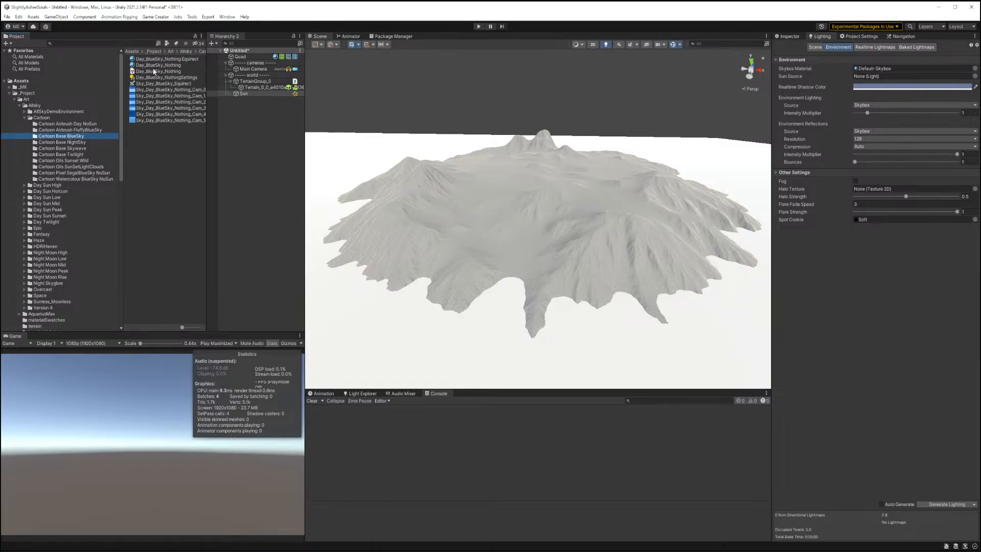
left_click_drag(149, 61, 164, 57)
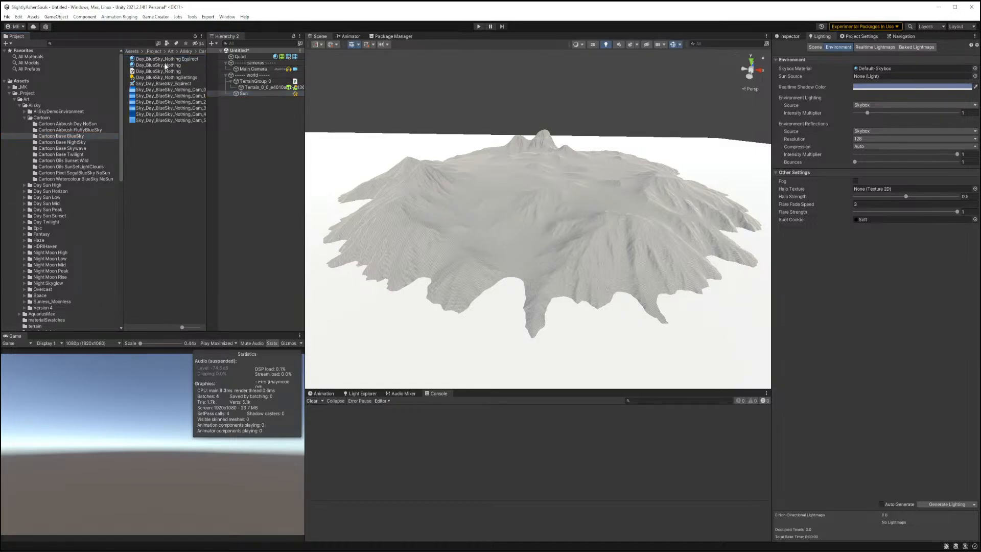
left_click_drag(470, 74, 875, 69)
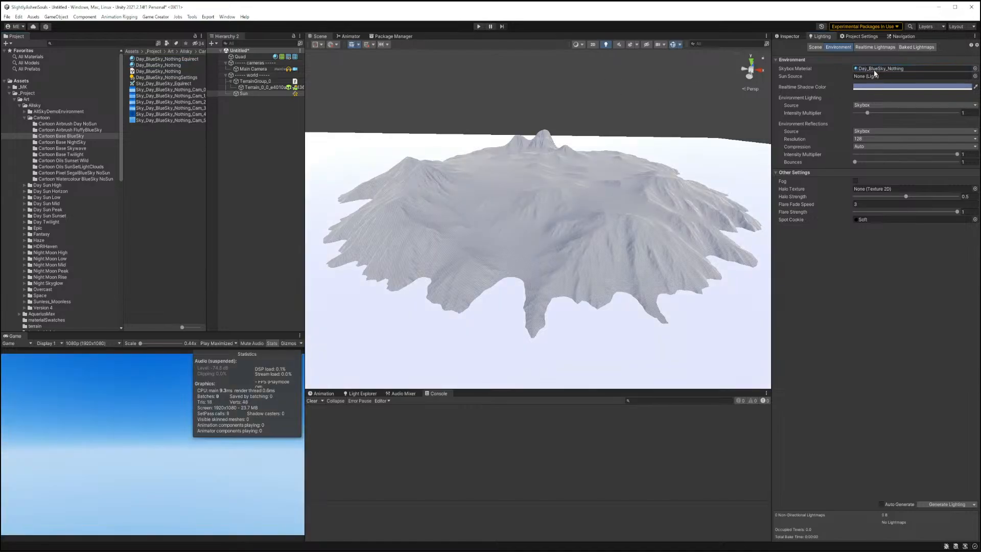
left_click(630, 45)
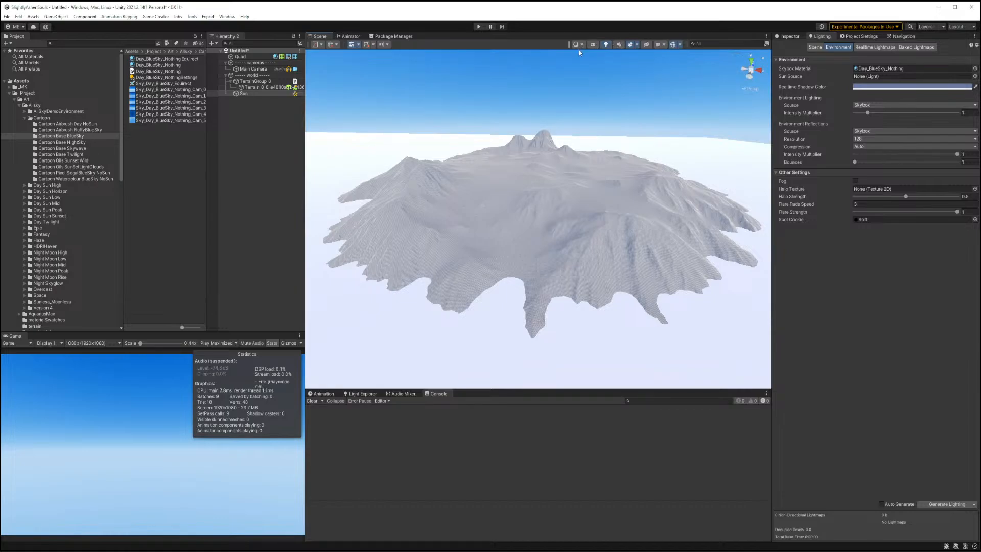
Select the terrain and add a Micro Splat Terrain component to it.
right_click_drag(529, 194, 547, 203)
left_click(545, 207)
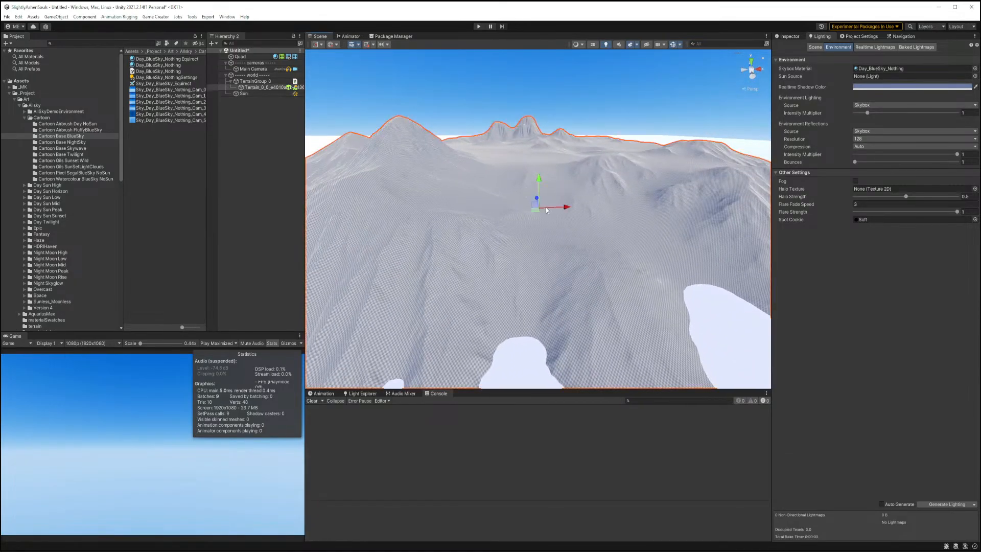
left_click(787, 37)
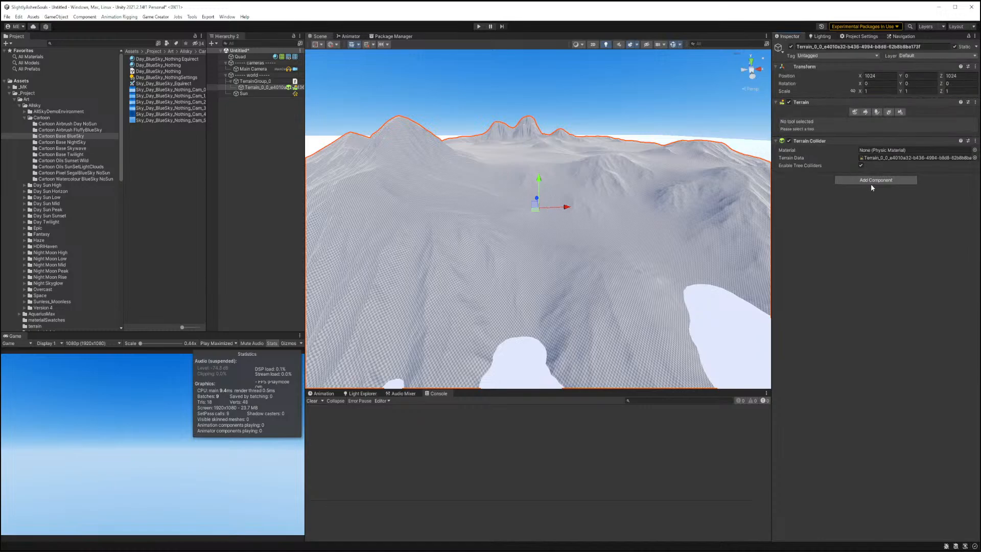
left_click(870, 180)
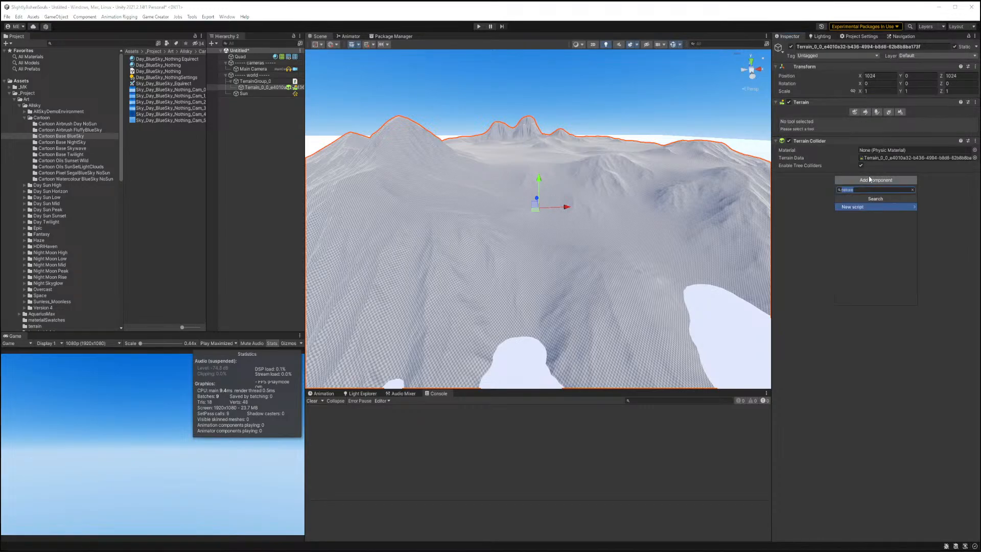
type("mic")
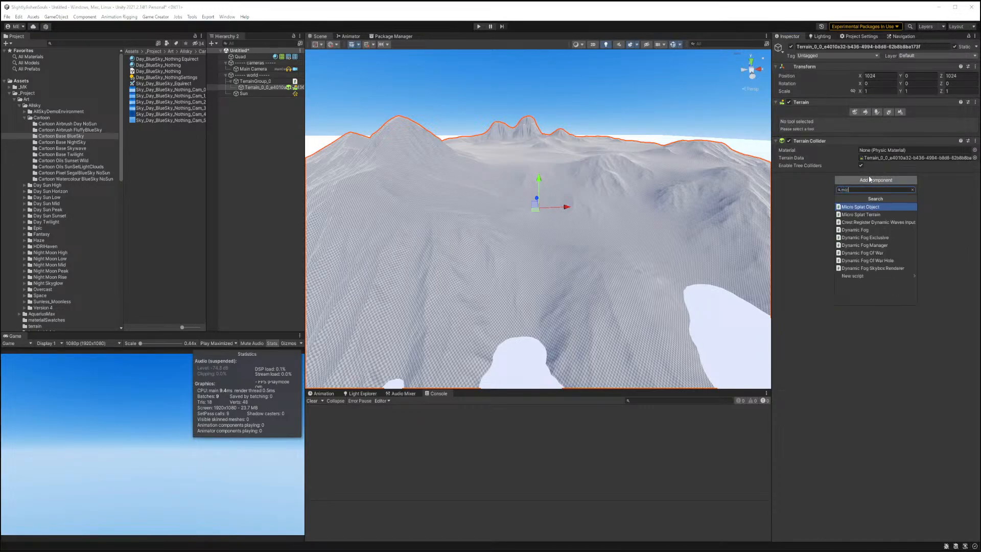
type("ro")
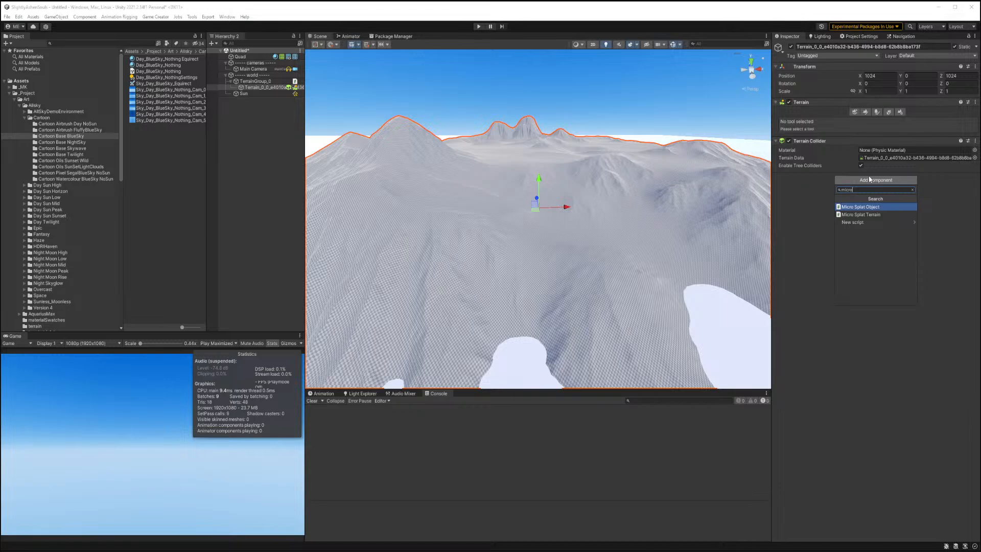
left_click(876, 215)
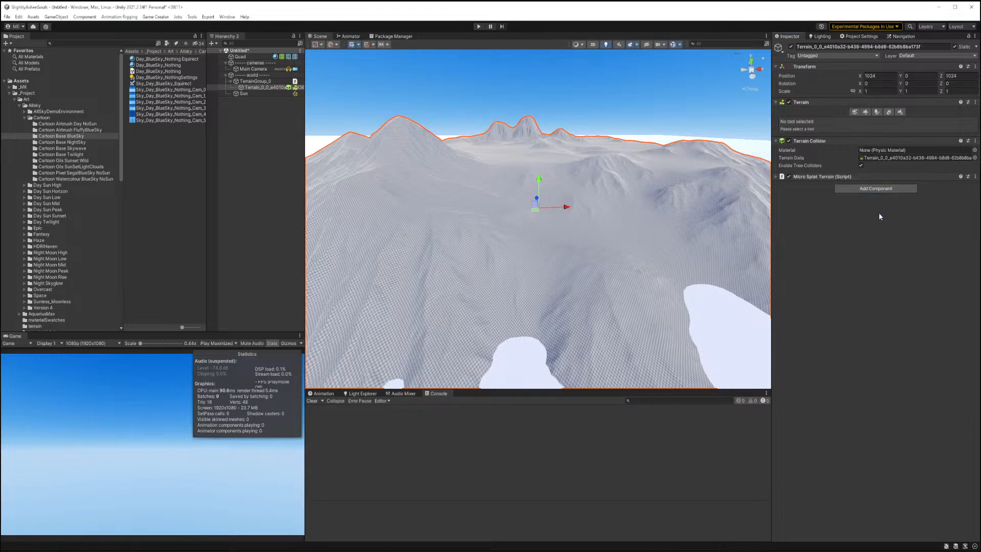
Expand the Micro Splat Terrain component and convert the terrain to MicroSplat.
left_click(777, 177)
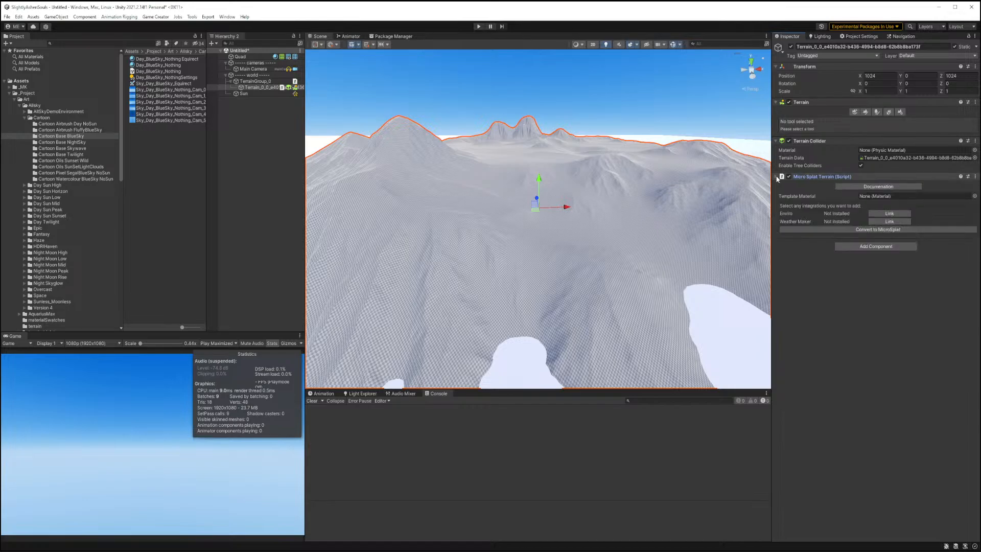
left_click(876, 229)
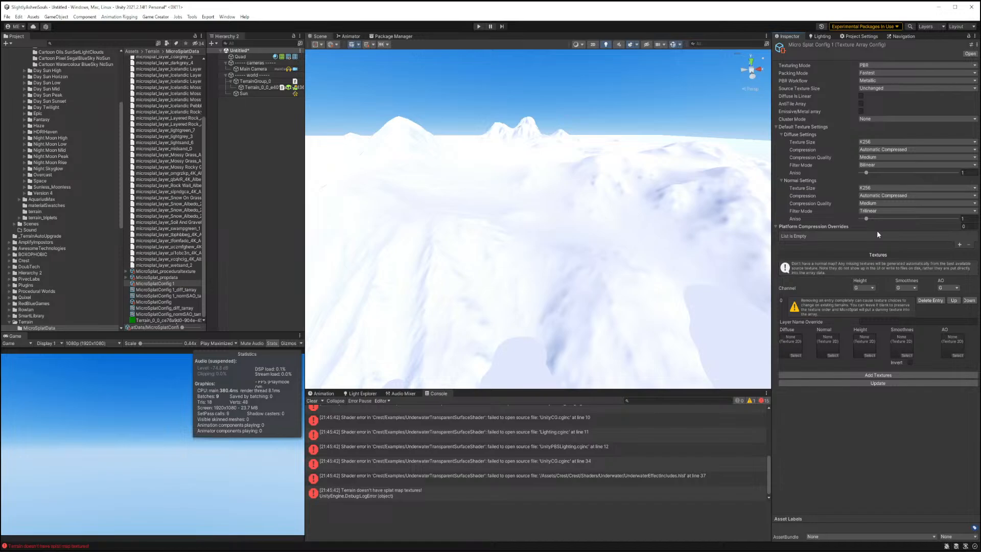
Clear the console, open the terrain's MicroSplat 1 template material and enter bulk shader feature edit mode.
left_click(313, 401)
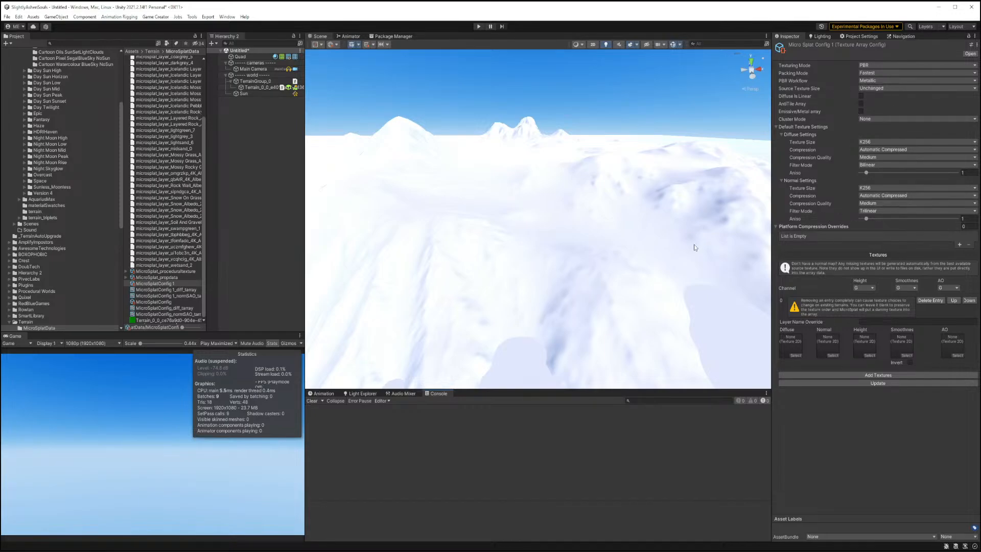
left_click(490, 230)
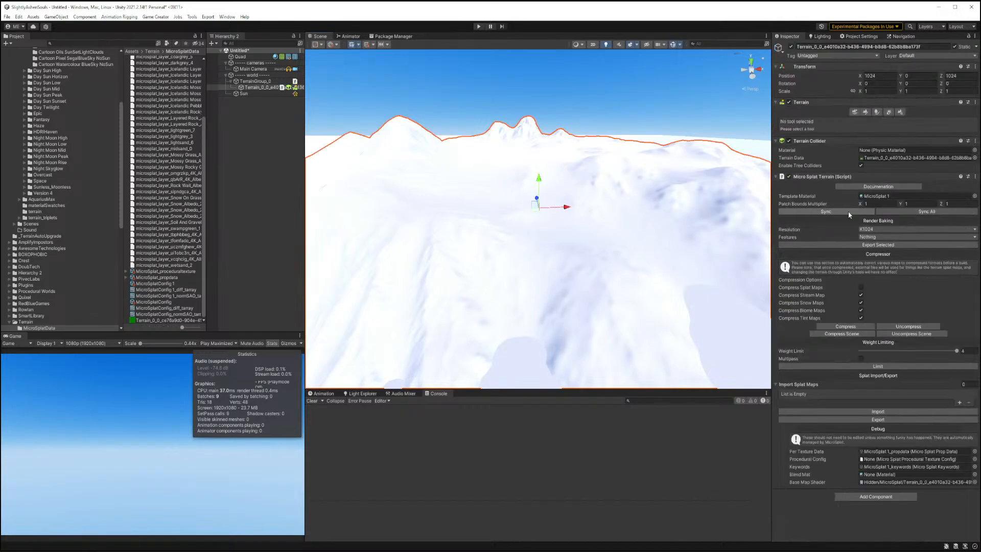
left_click(873, 196)
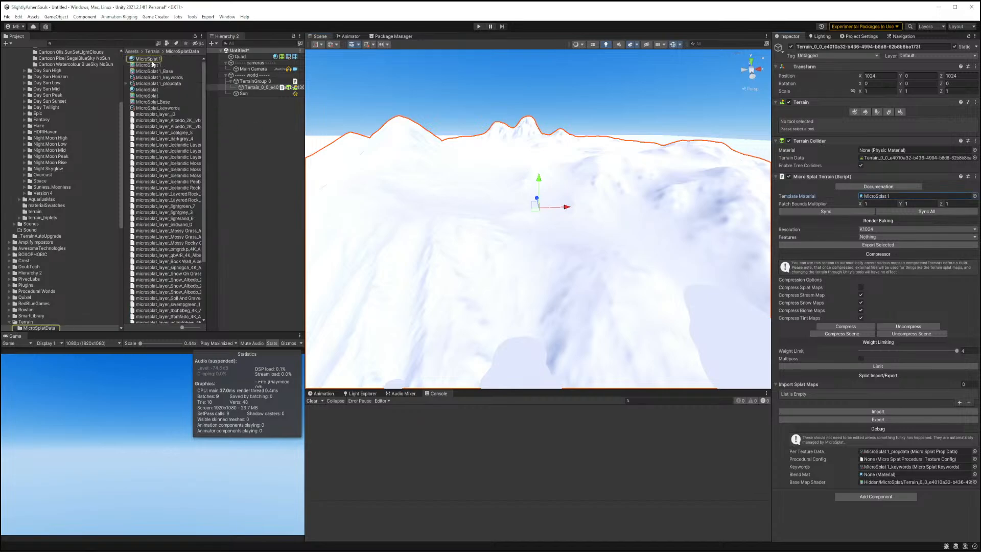
left_click(157, 59)
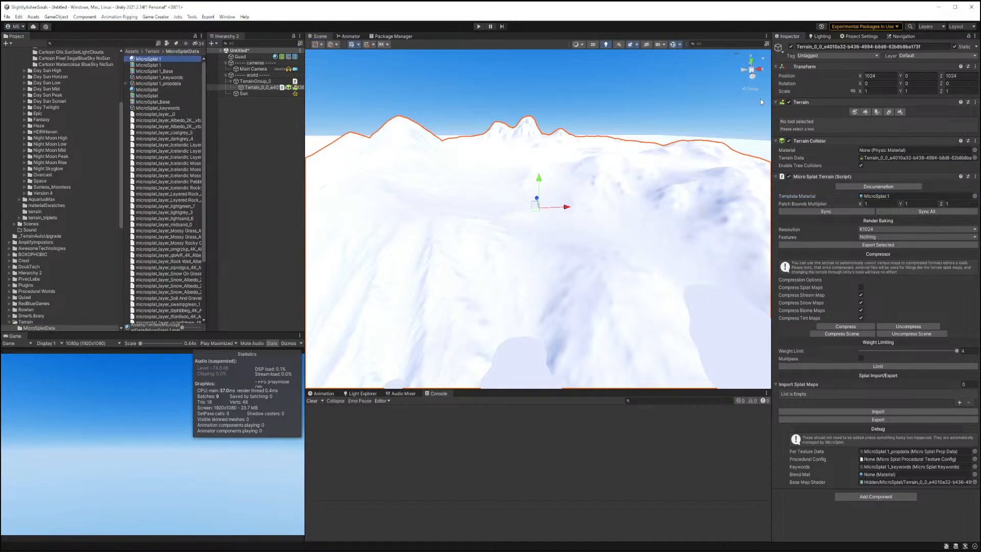
left_click(866, 146)
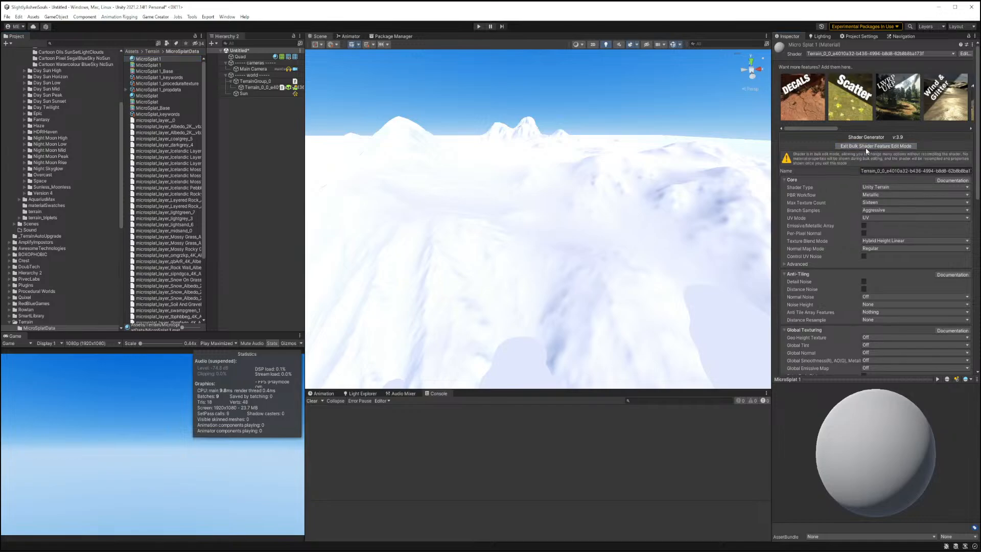
Set the shader's Max Texture Count to Thirty Two.
left_click(872, 202)
left_click(888, 270)
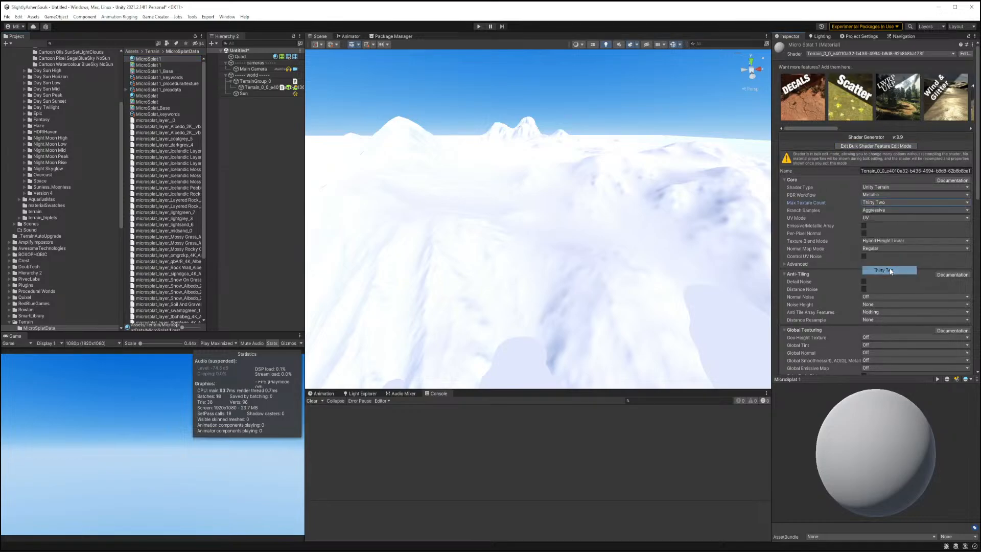
left_click(872, 218)
left_click(958, 225)
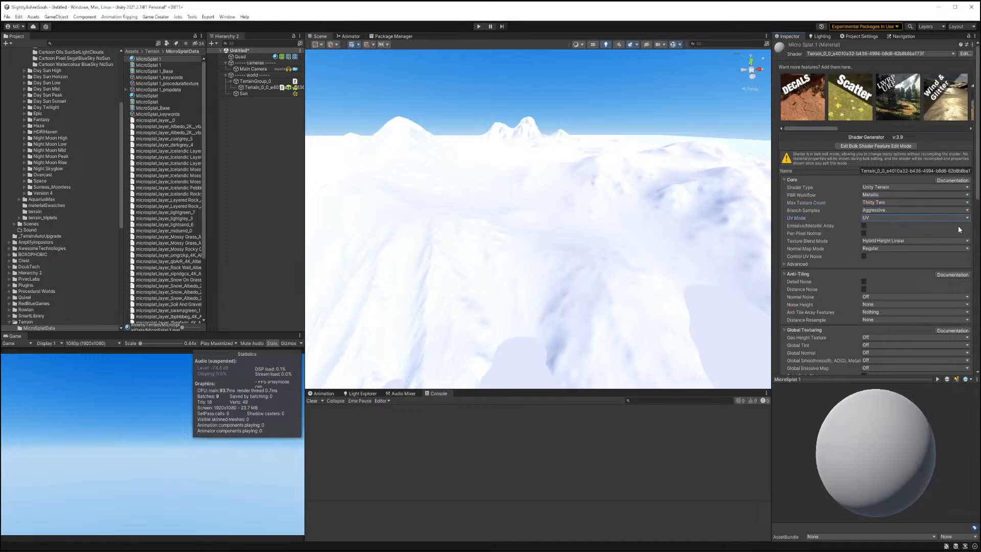
Enable Detail Noise and Distance Noise anti-tiling and set Distance Resample to Both.
scroll(895, 230, "down", 2)
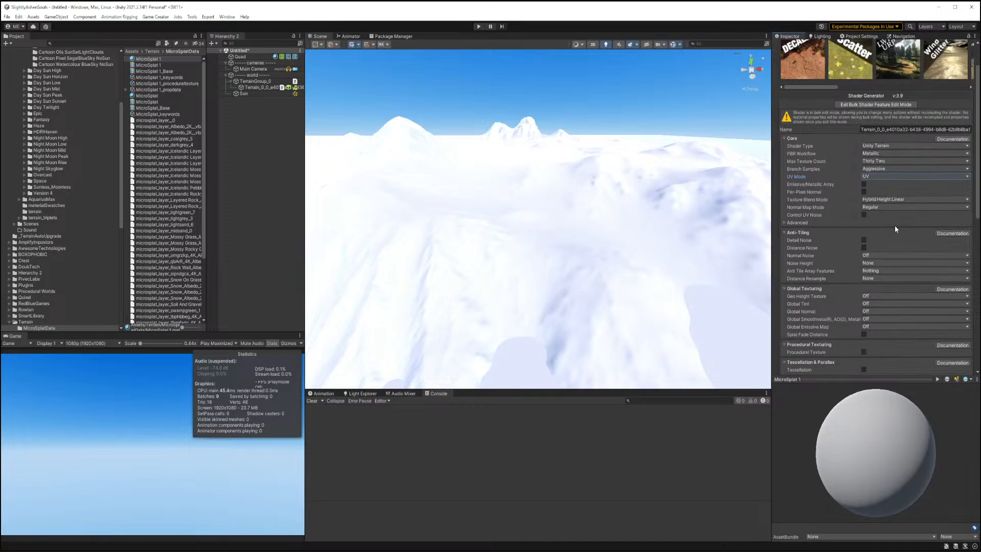
scroll(883, 181, "down", 3)
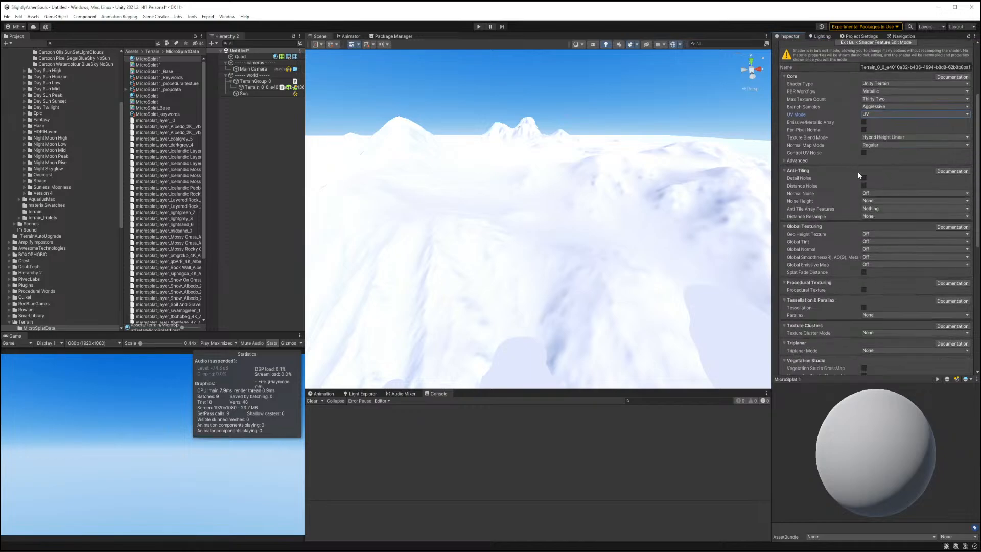
scroll(898, 176, "down", 2)
left_click(884, 168)
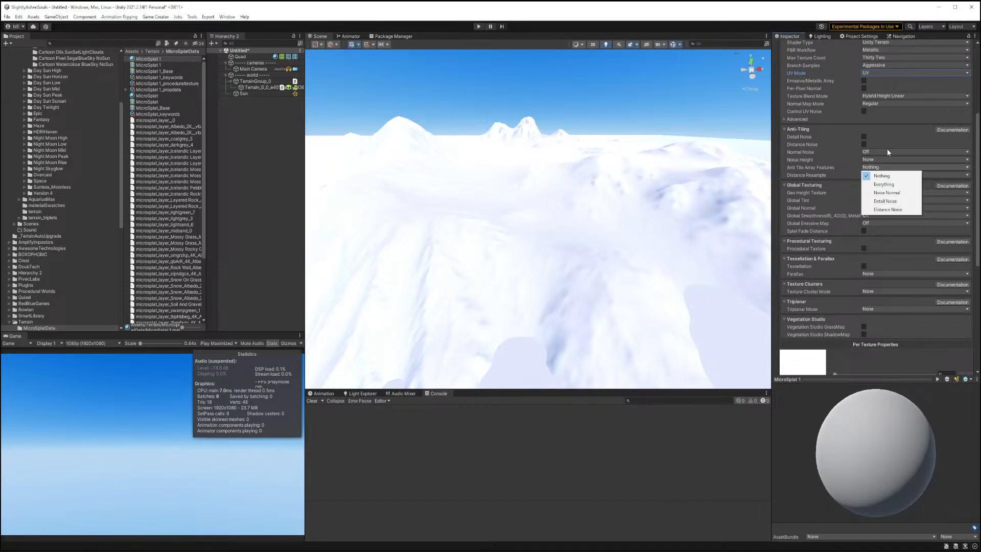
left_click(887, 149)
left_click(864, 137)
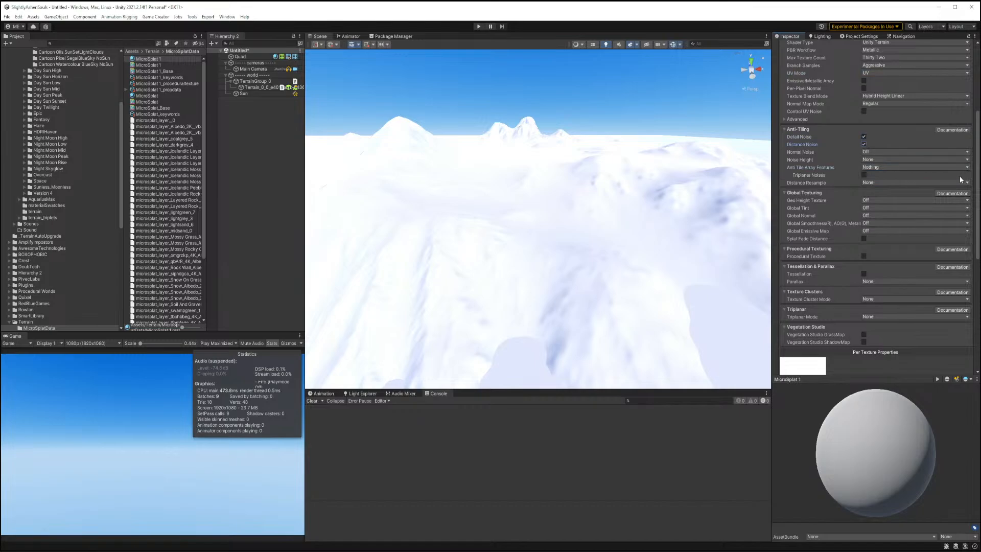
left_click(868, 183)
left_click(879, 216)
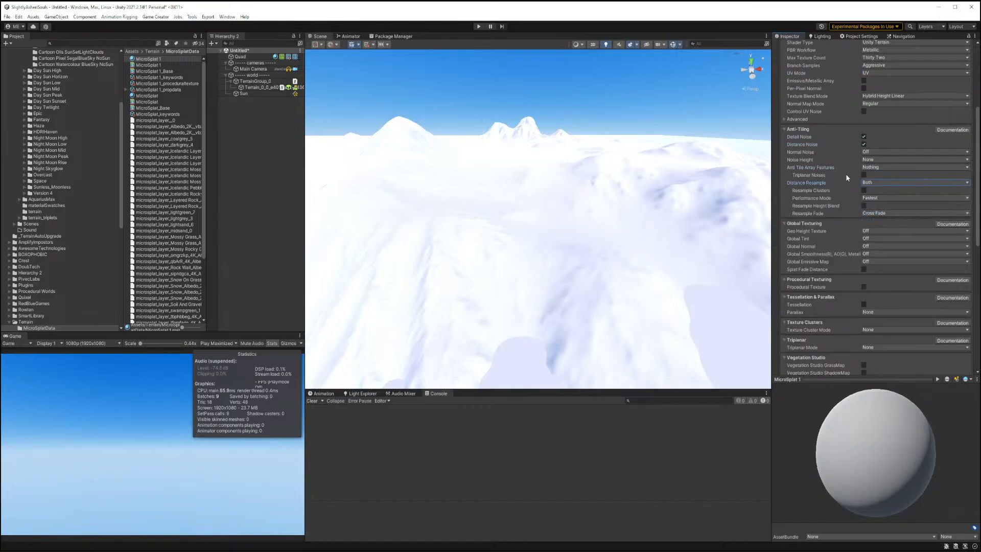
Enable Procedural Texture along with its Erosion Map option.
scroll(847, 173, "down", 5)
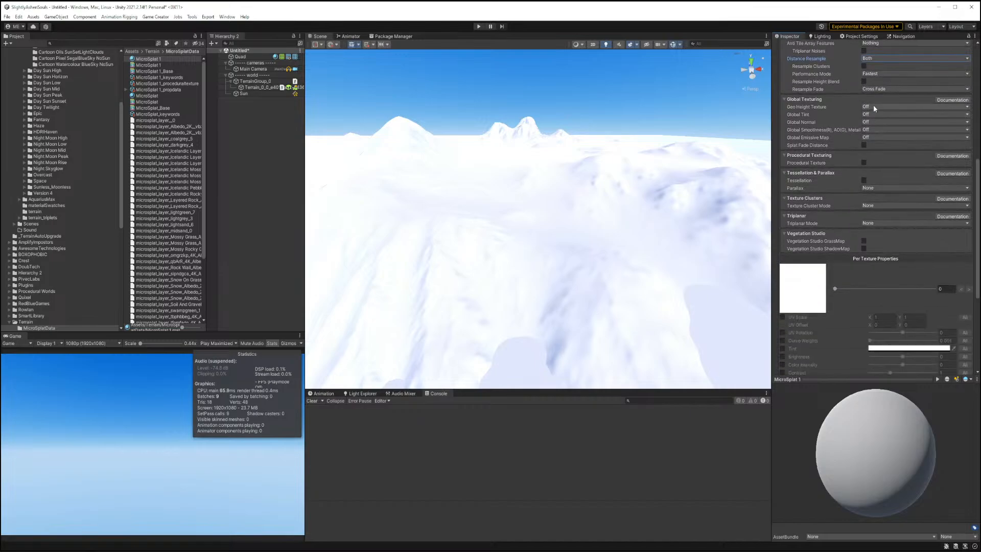
left_click(863, 163)
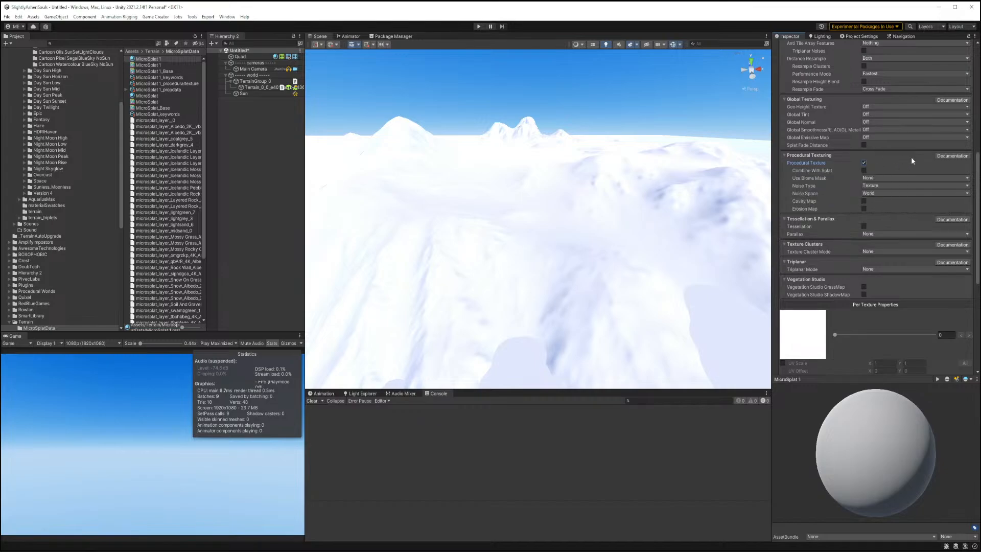
left_click(863, 209)
Set the Texture Cluster Mode to Three Variants.
scroll(839, 171, "down", 3)
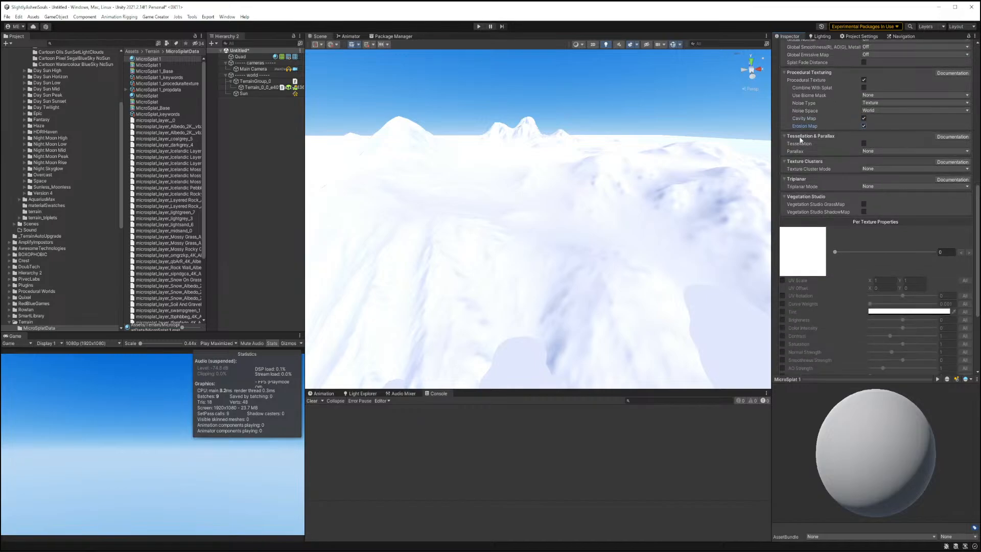
left_click(869, 169)
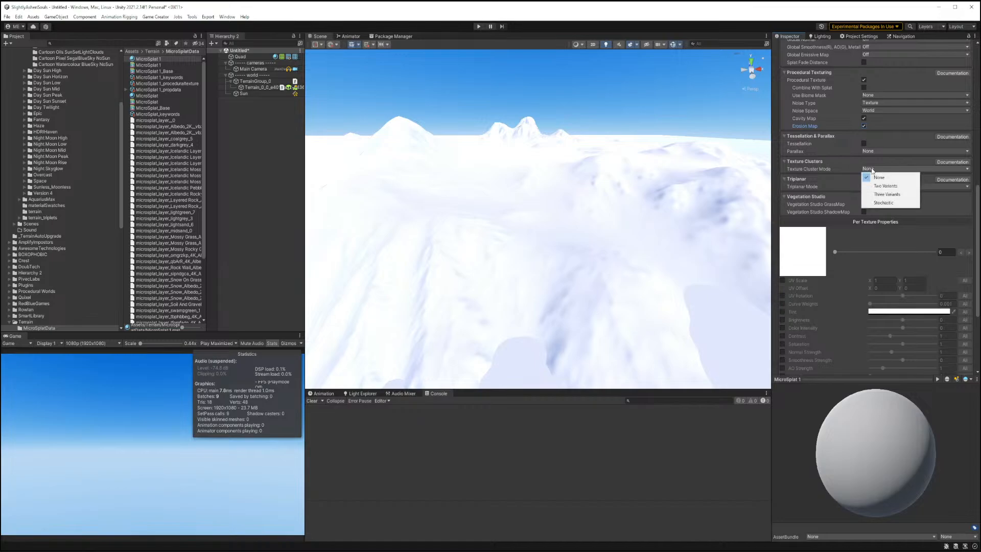
left_click(877, 203)
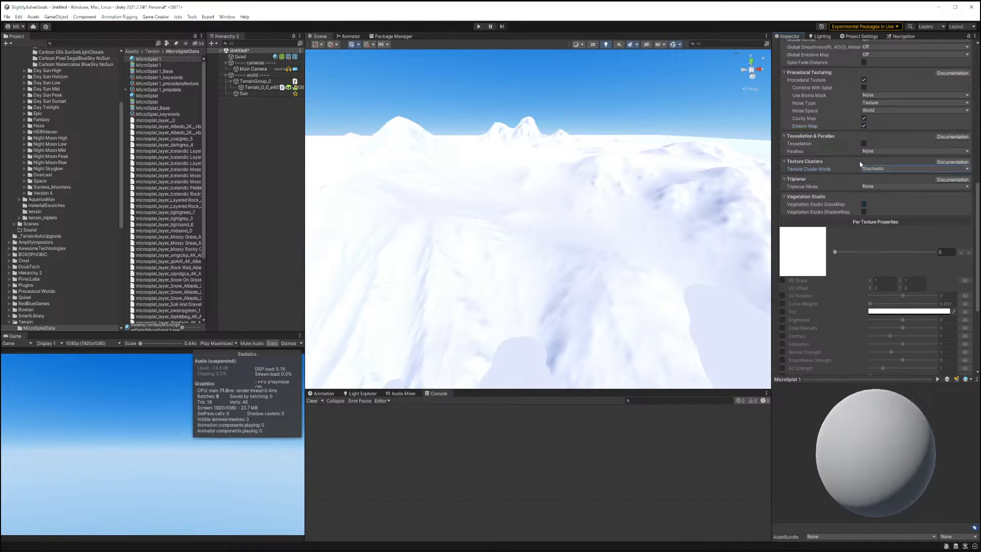
left_click(868, 170)
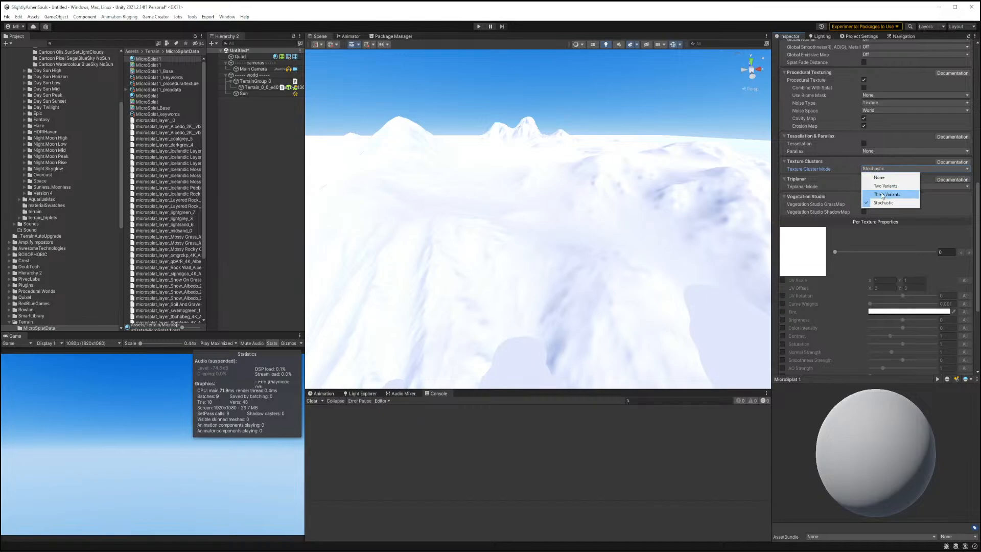
left_click(882, 195)
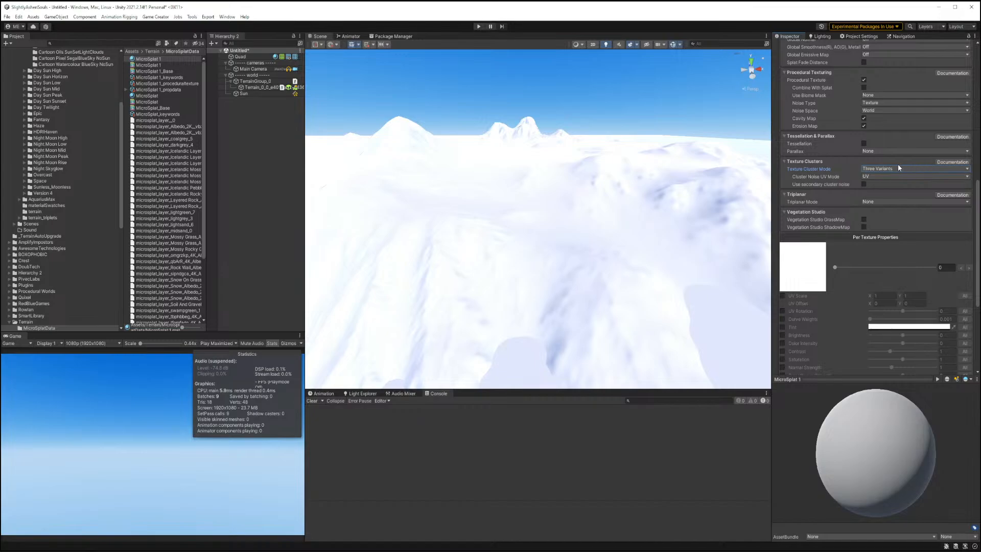
left_click(877, 202)
left_click(885, 194)
Exit bulk shader feature edit mode to apply the shader feature changes.
scroll(911, 209, "down", 2)
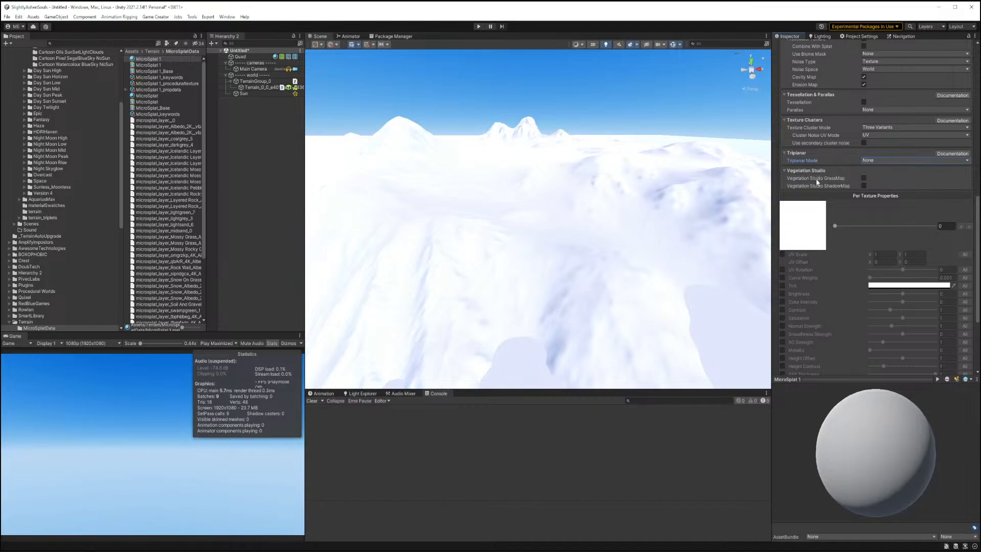
scroll(935, 183, "down", 6)
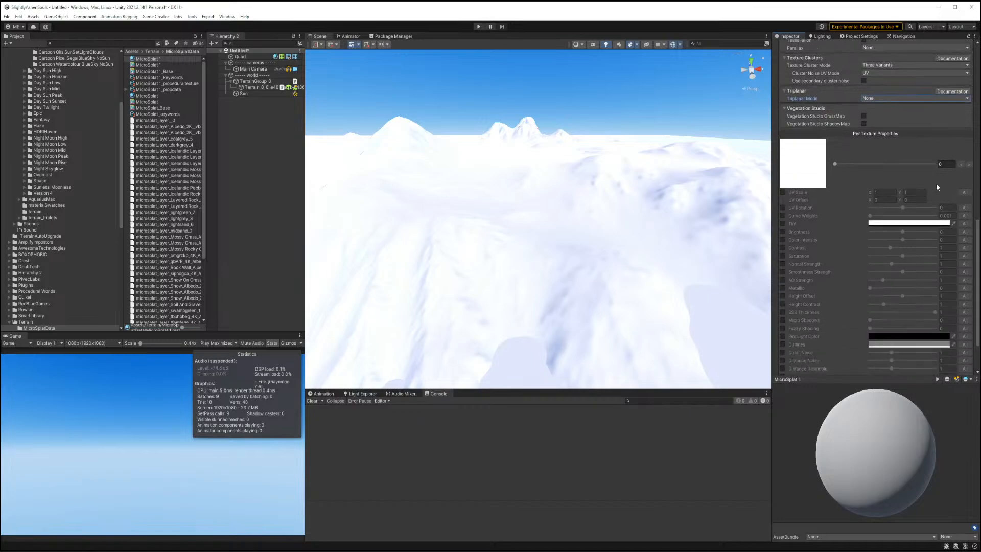
scroll(932, 189, "up", 7)
scroll(927, 197, "up", 10)
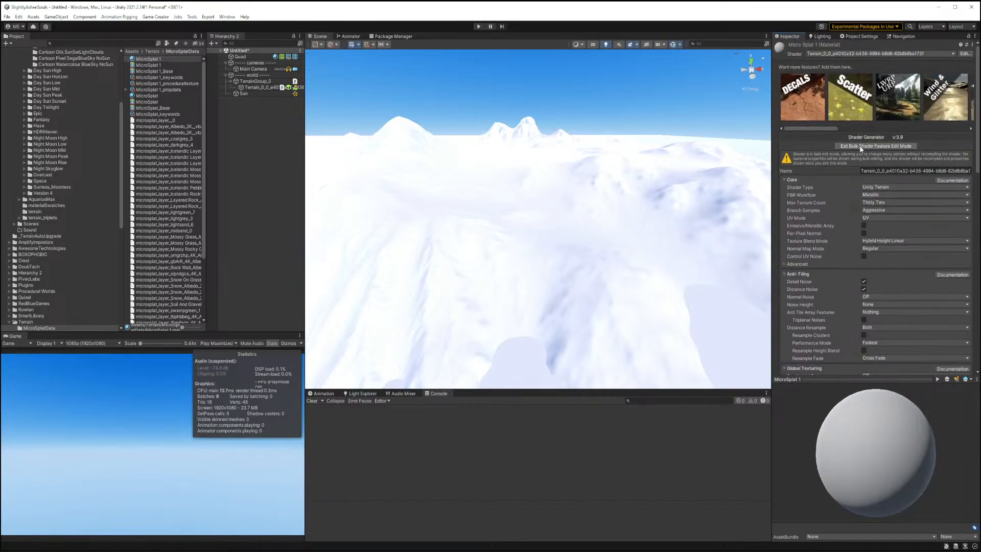
left_click(861, 147)
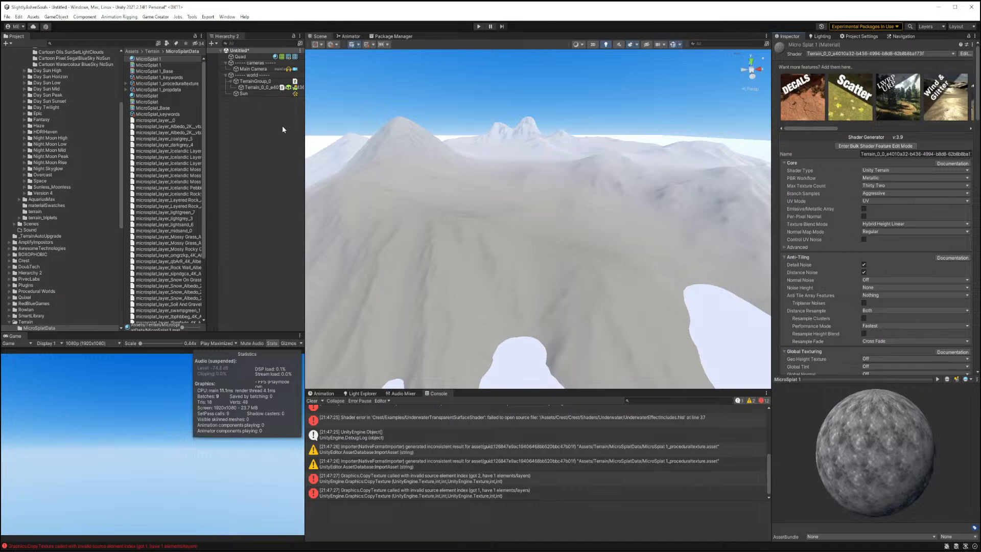
Inspect the generated MicroSplat material, keyword, procedural texture and property data assets.
left_click(155, 65)
left_click(159, 71)
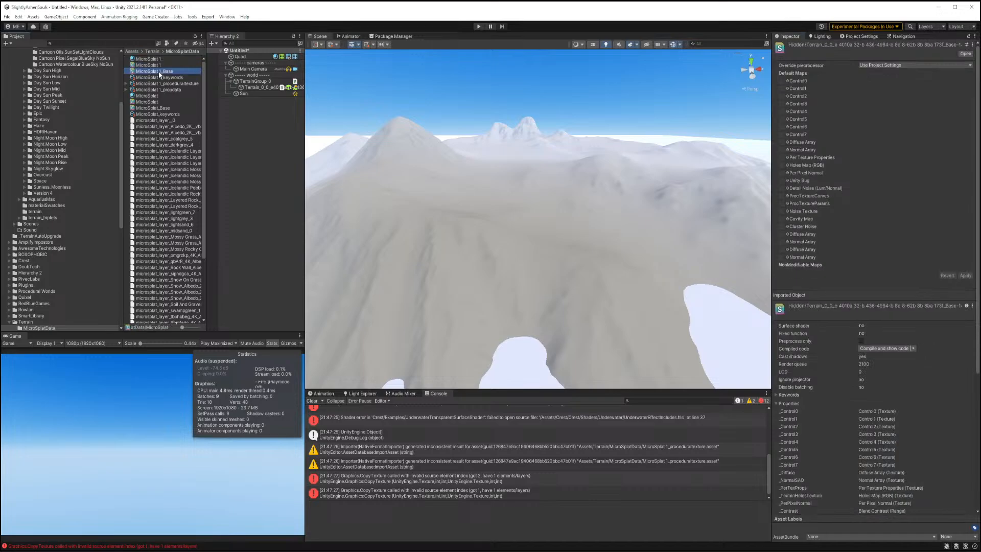
left_click(160, 78)
left_click(164, 84)
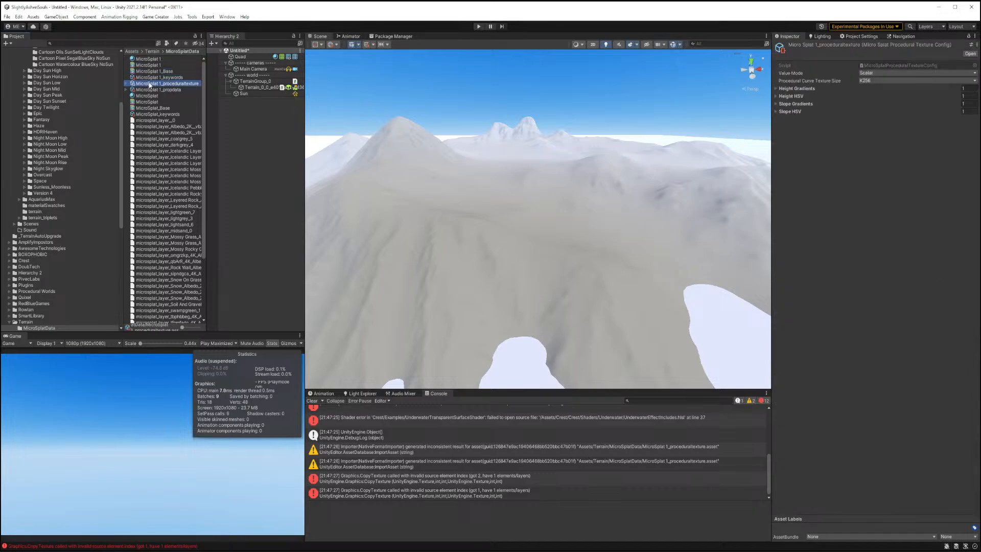
left_click(126, 83)
left_click(126, 103)
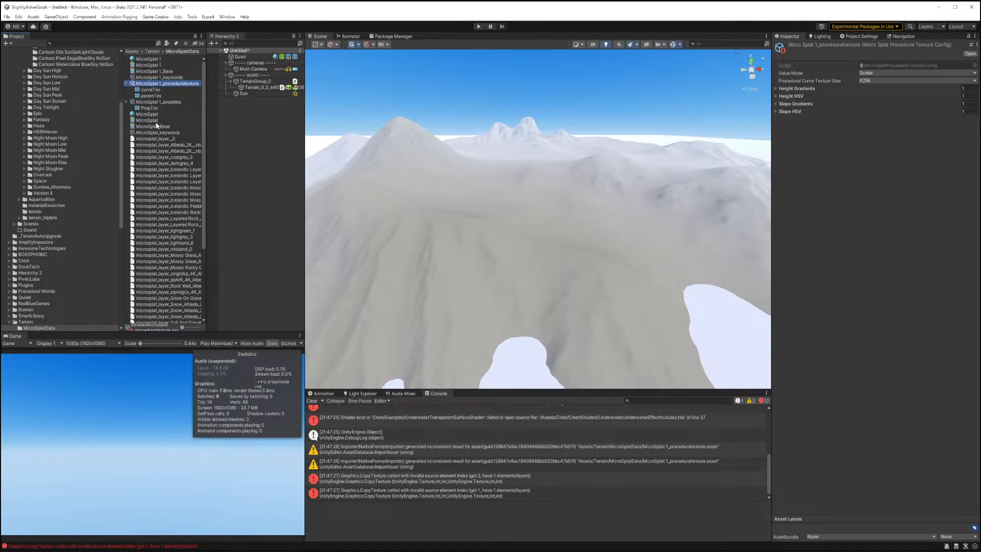
scroll(168, 151, "down", 5)
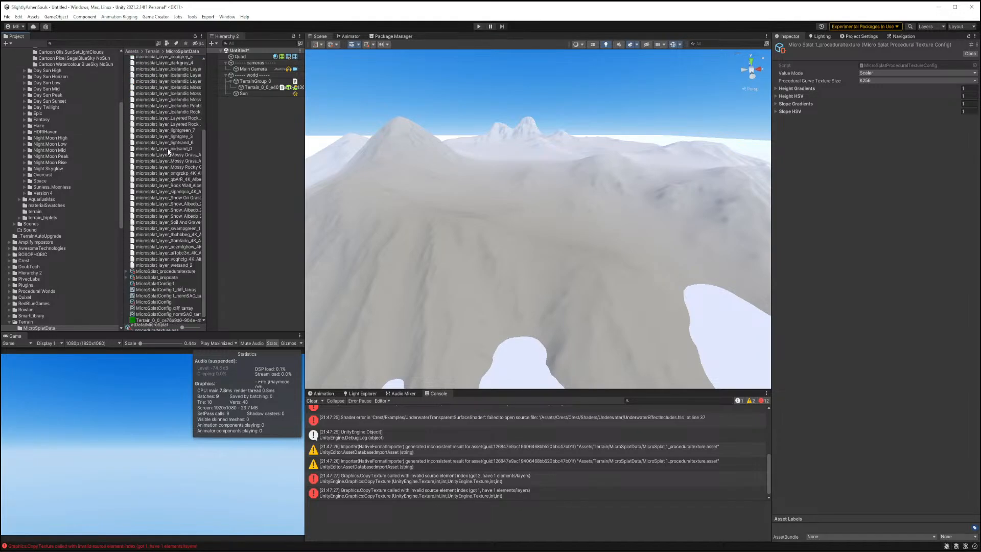
Inspect the MicroSplat texture array config and its generated diffuse and normal-SAO texture arrays.
left_click(154, 284)
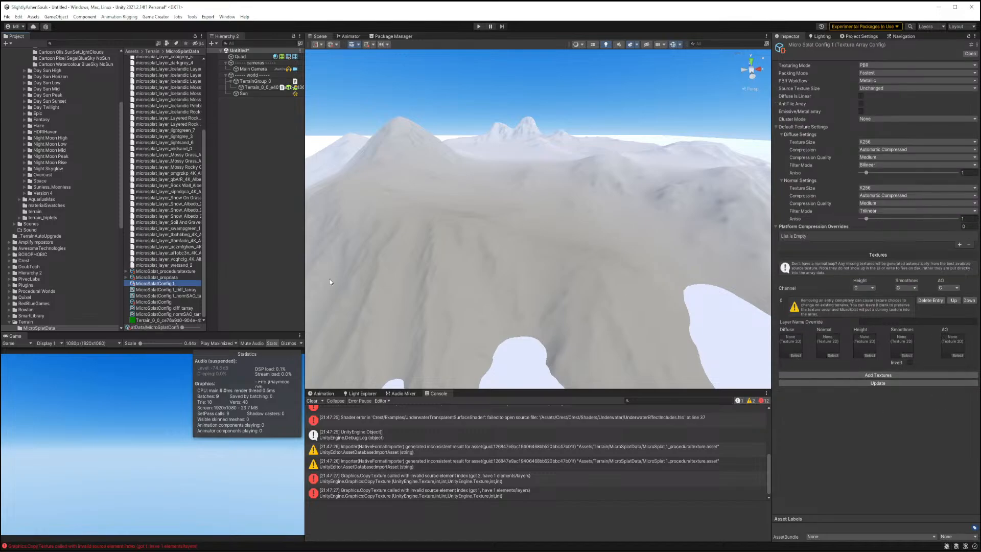
left_click(167, 289)
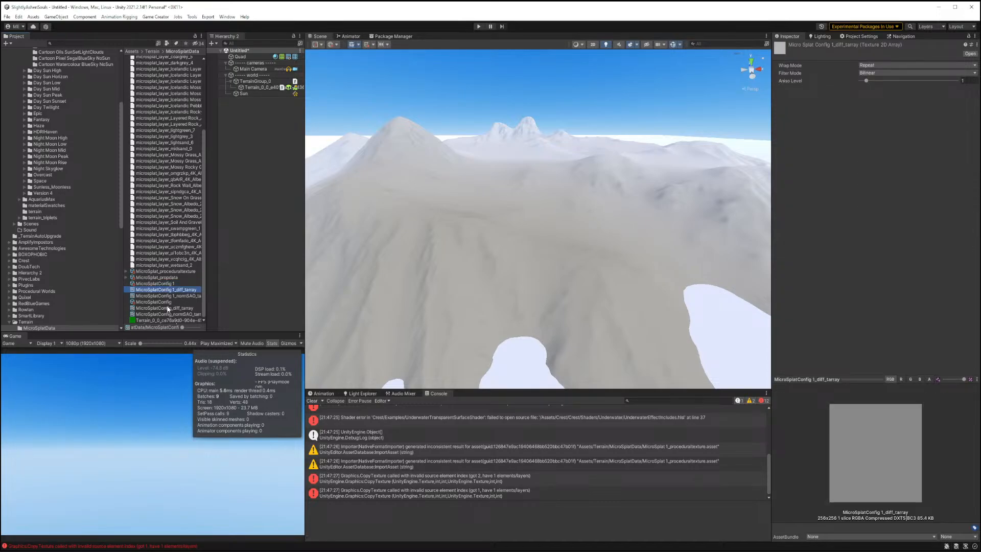
left_click(176, 314)
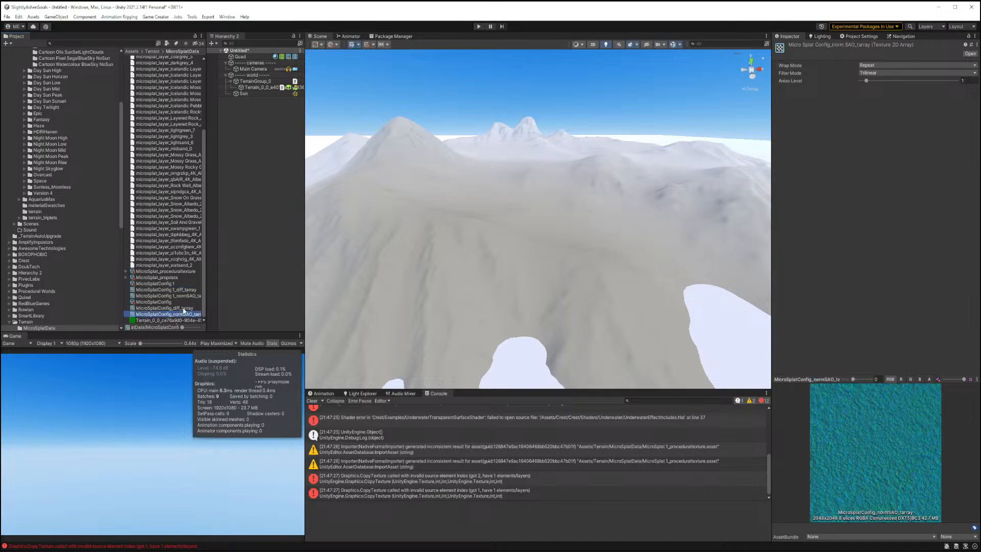
left_click(184, 308)
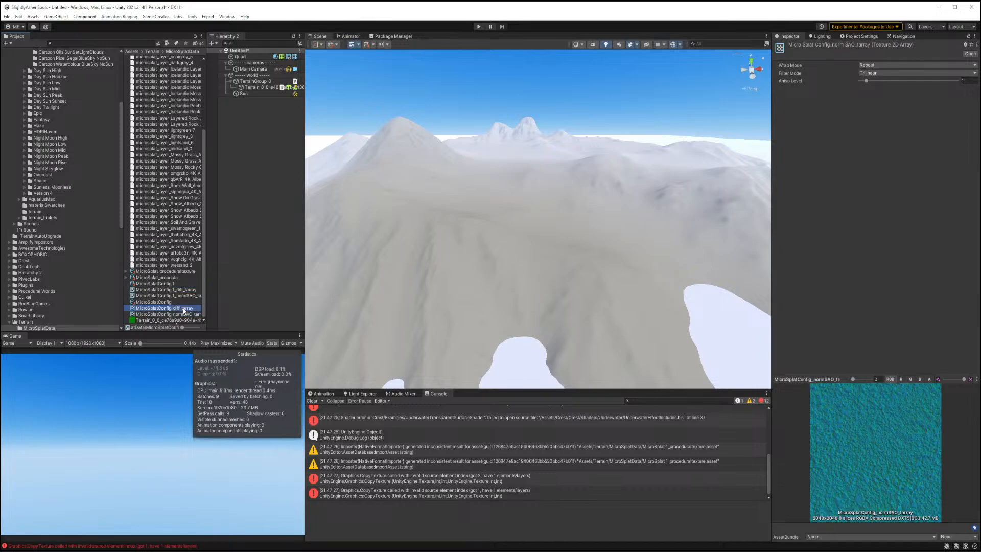
left_click(171, 279)
left_click(170, 284)
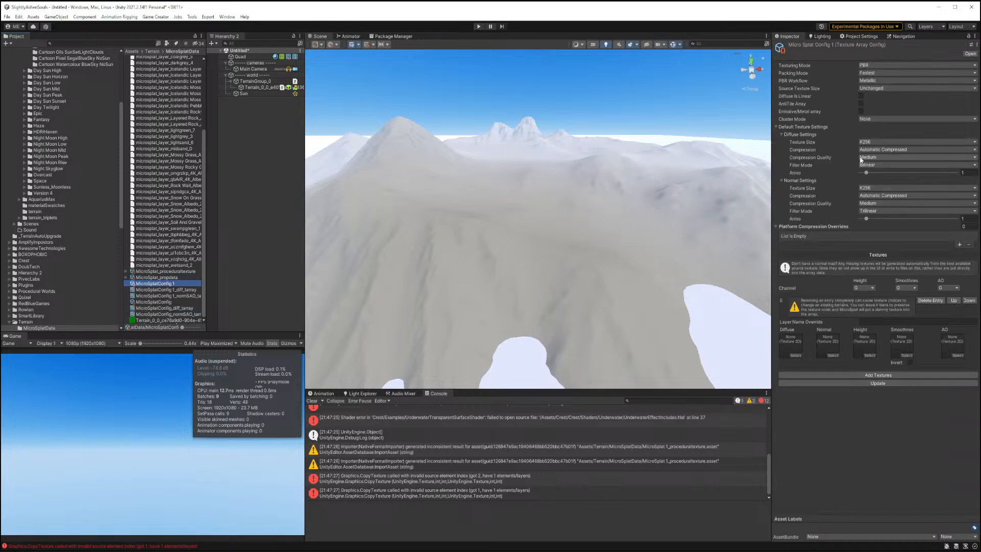
Set the texture array config's Cluster Mode to Three Variations.
left_click(879, 89)
left_click(937, 103)
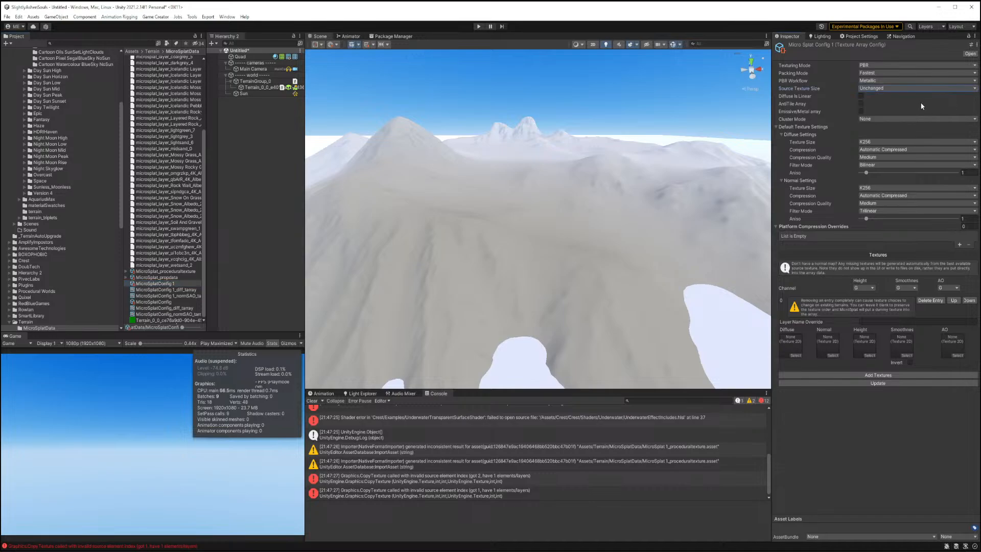
left_click(892, 119)
left_click(886, 145)
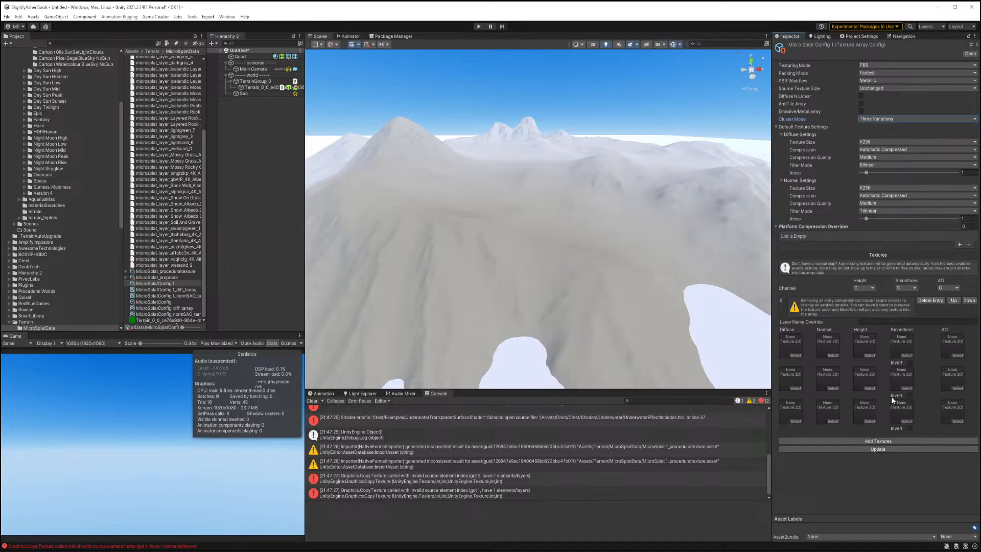
Open the grassy cliff iceland texture folder and assign its three Albedo maps to the diffuse slots of the three variants.
scroll(68, 149, "up", 5)
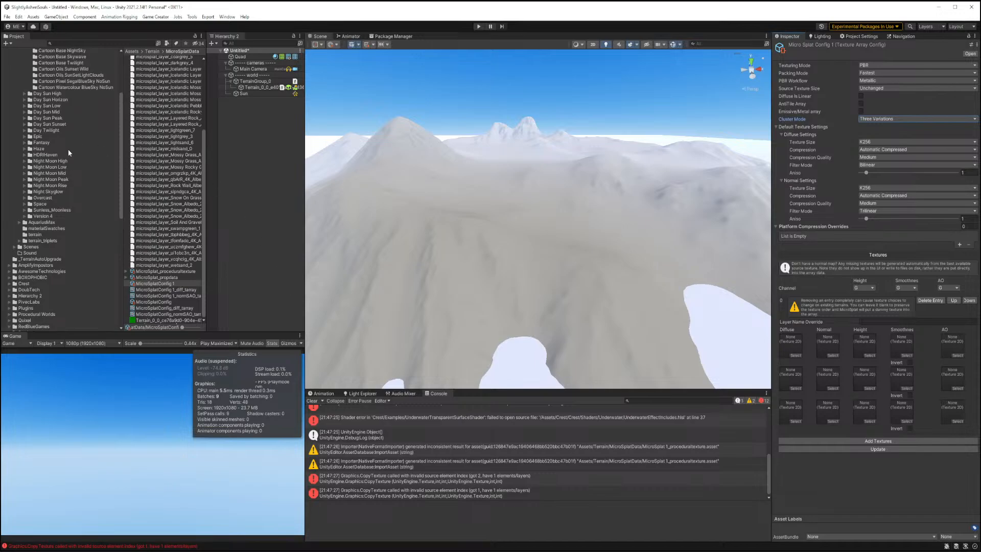
left_click(26, 117)
left_click(24, 118)
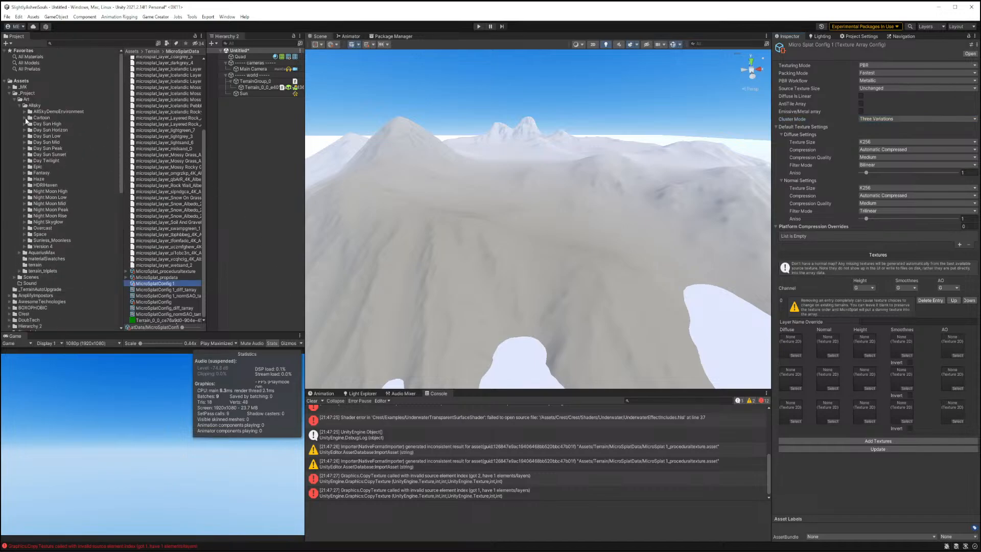
left_click(19, 105)
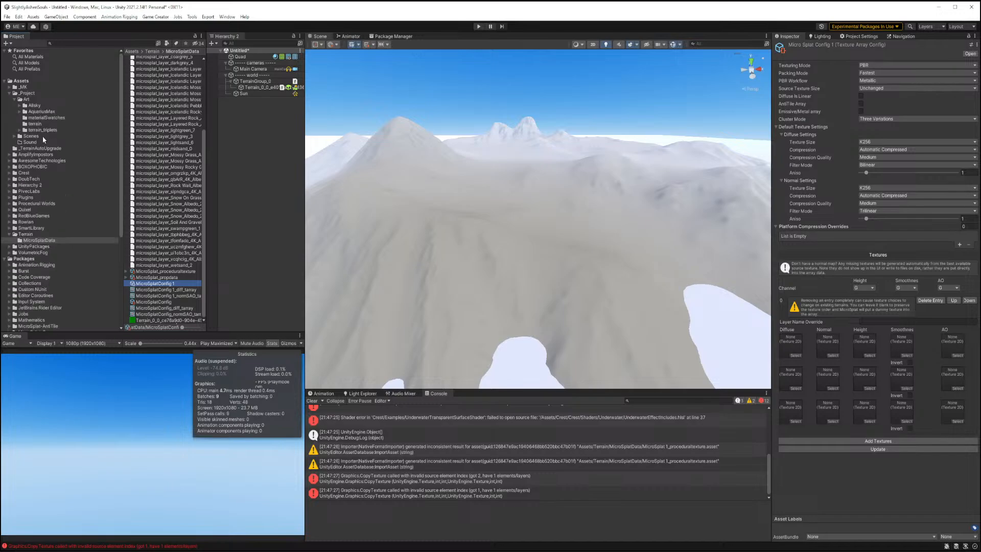
left_click(19, 129)
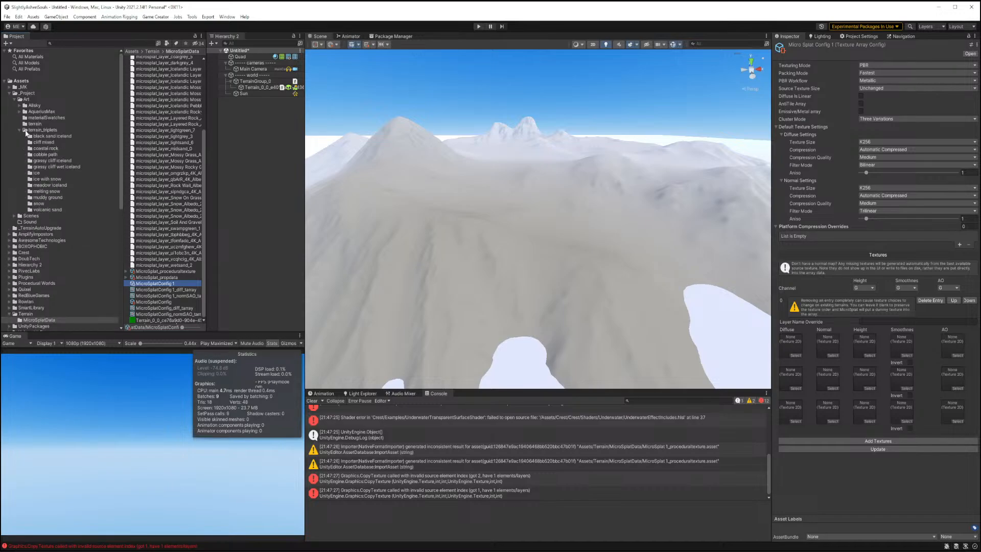
left_click(58, 161)
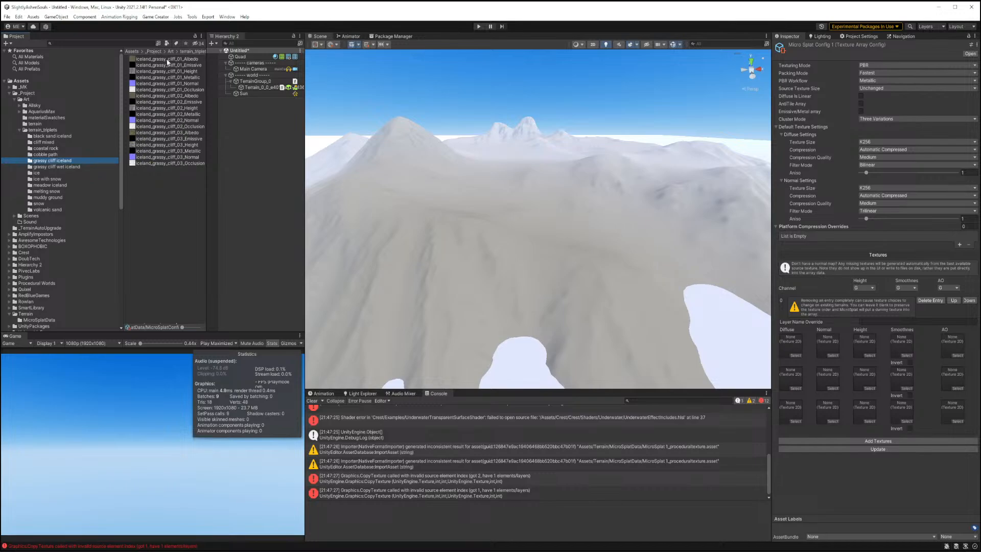
left_click_drag(167, 59, 783, 342)
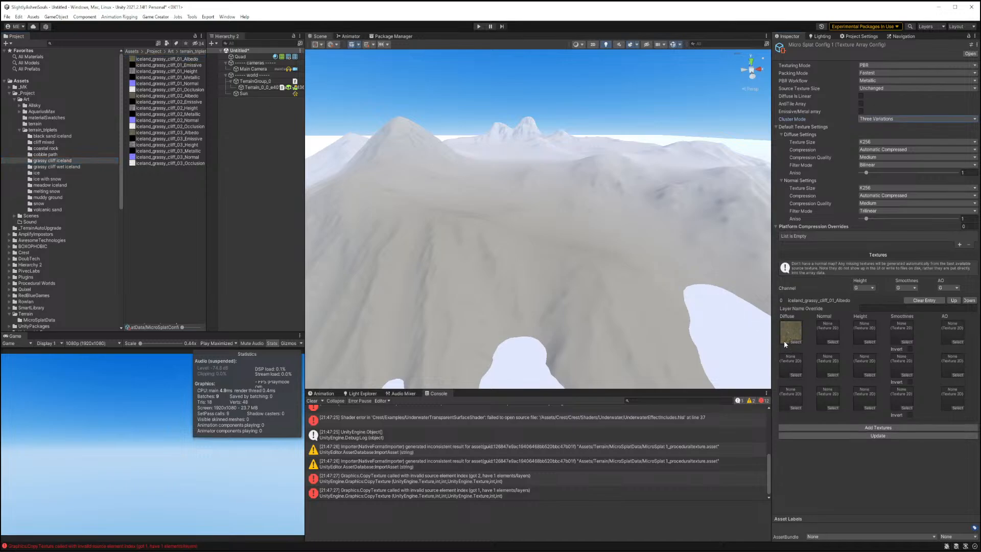
left_click_drag(146, 95, 784, 364)
left_click_drag(137, 134, 791, 403)
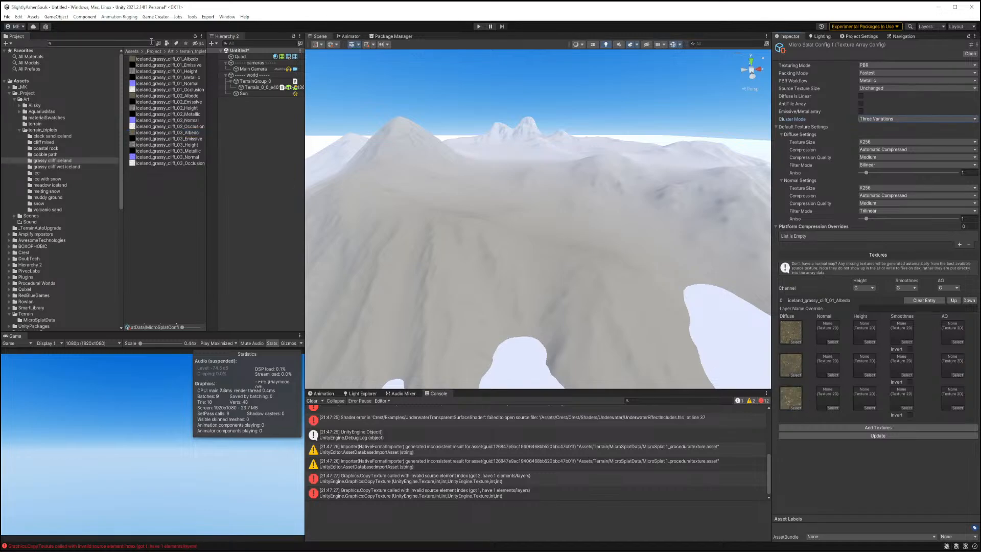
Assign the matching Normal and Height maps of the three grassy cliff variants to their slots.
left_click_drag(148, 83, 831, 335)
left_click_drag(147, 121, 827, 366)
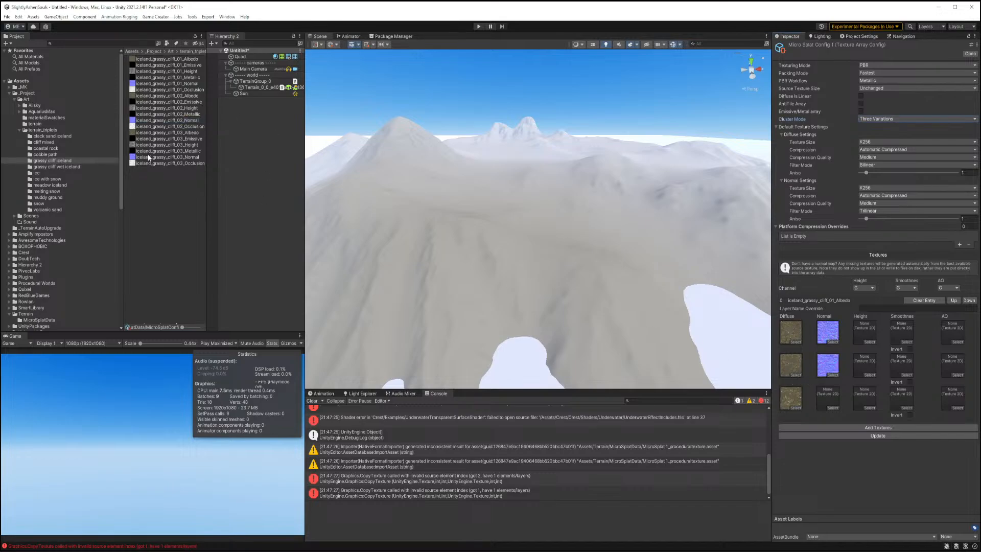
left_click_drag(149, 158, 827, 398)
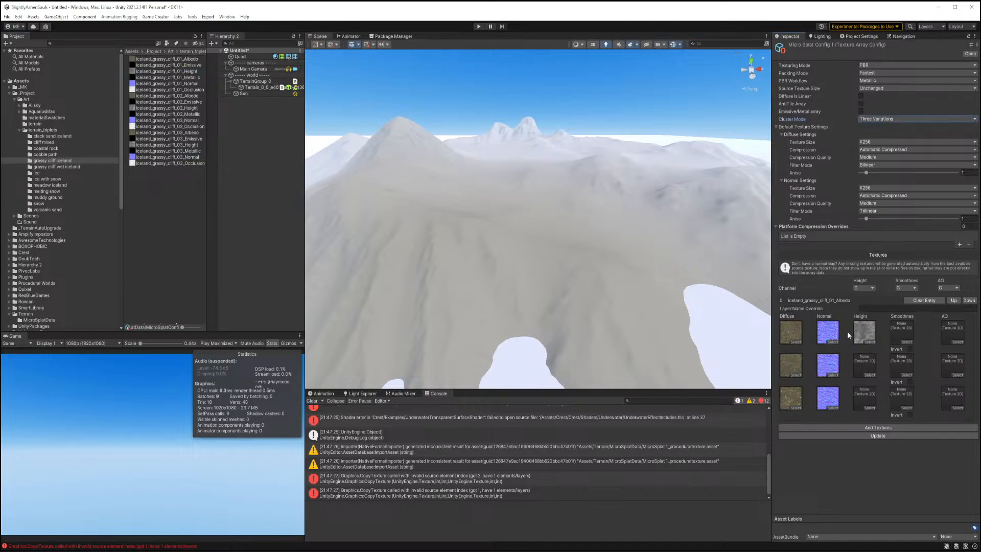
left_click_drag(170, 110, 864, 365)
left_click_drag(169, 148, 865, 397)
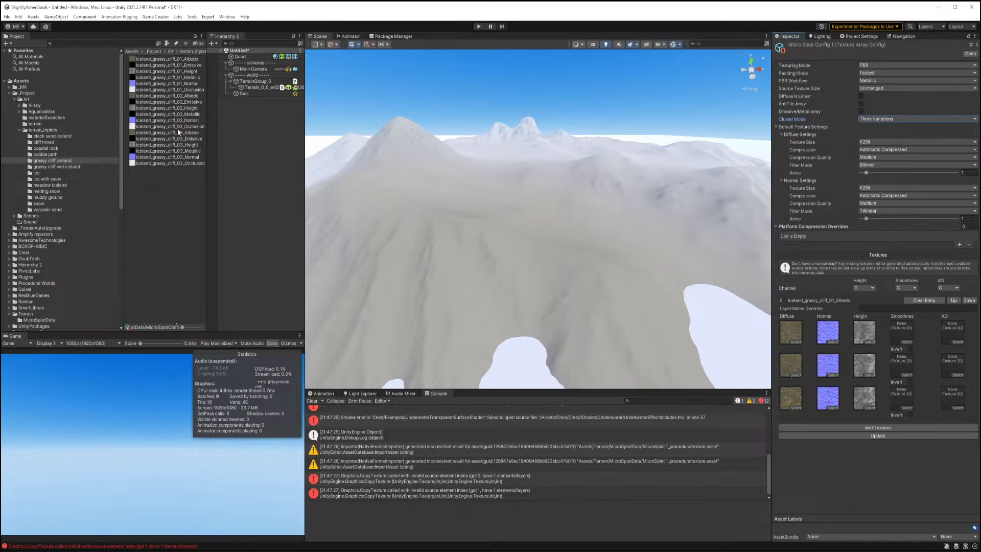
Assign the three Occlusion maps to the AO slots and update the texture arrays.
left_click(178, 91)
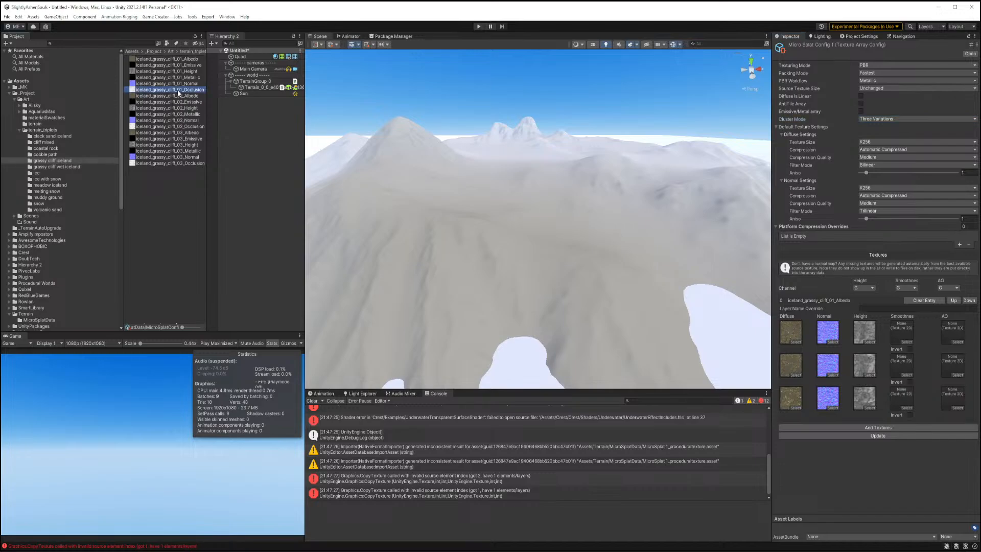
left_click_drag(232, 96, 952, 332)
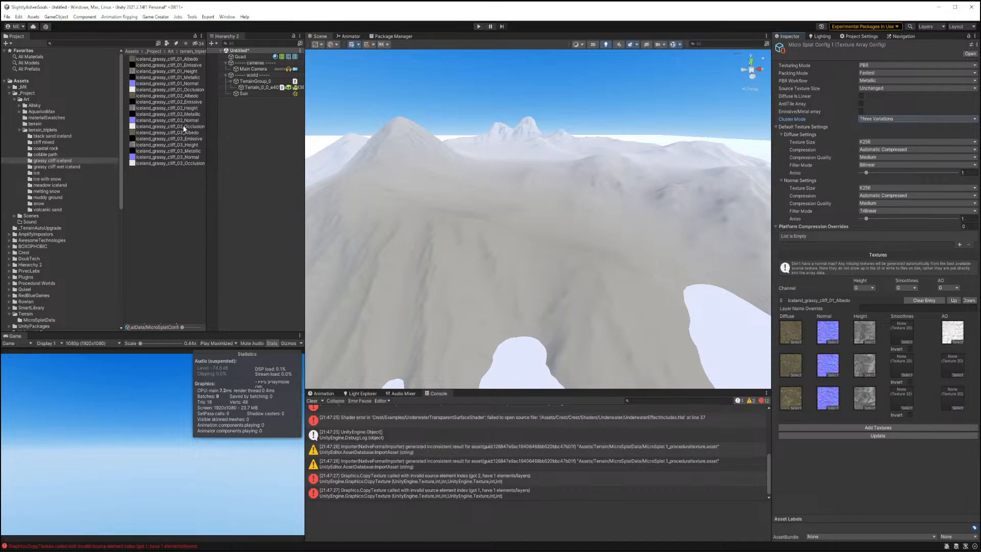
left_click_drag(185, 130, 952, 364)
left_click_drag(151, 164, 953, 397)
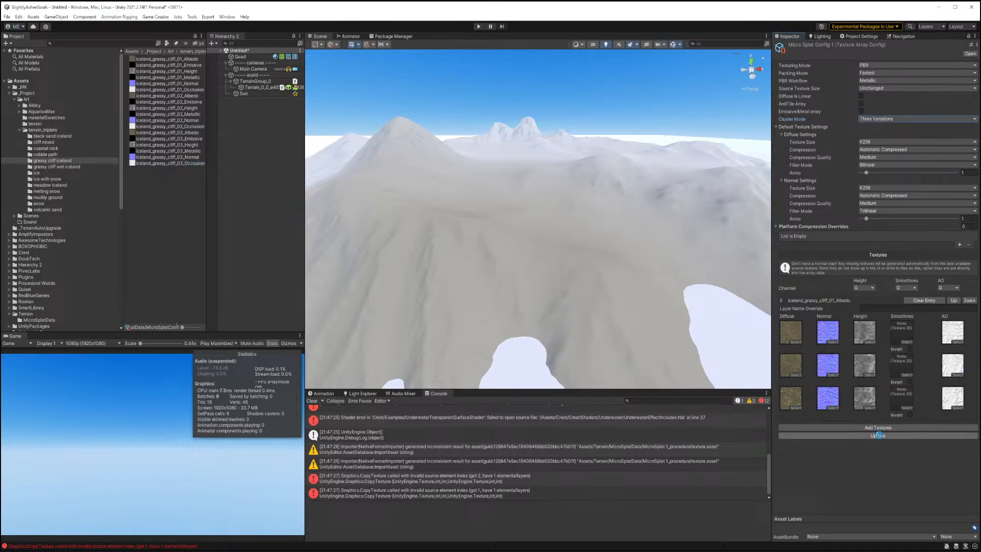
left_click(878, 435)
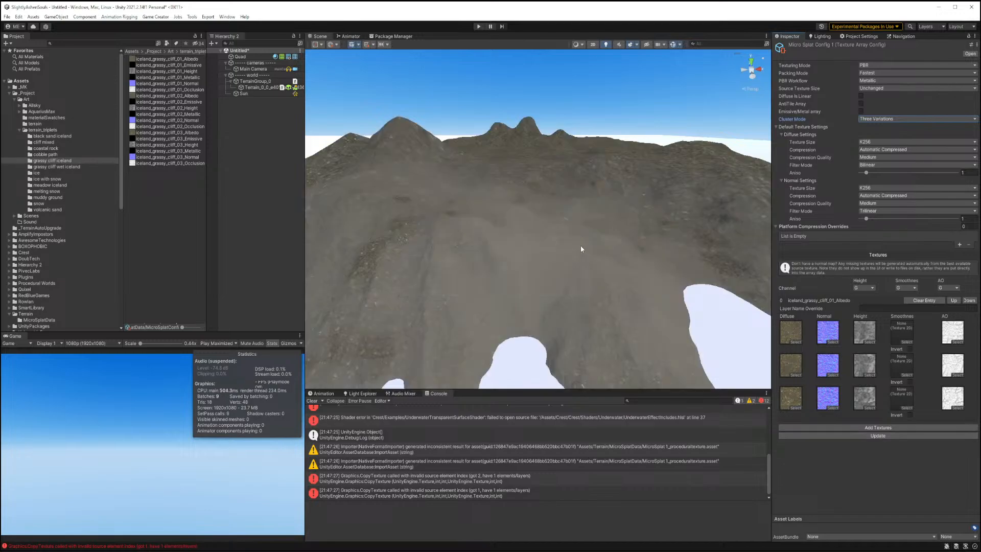
Open the terrain's MicroSplat 1 template material and set its Texture Clustering scale to 40 by 40.
right_click_drag(559, 248, 559, 221)
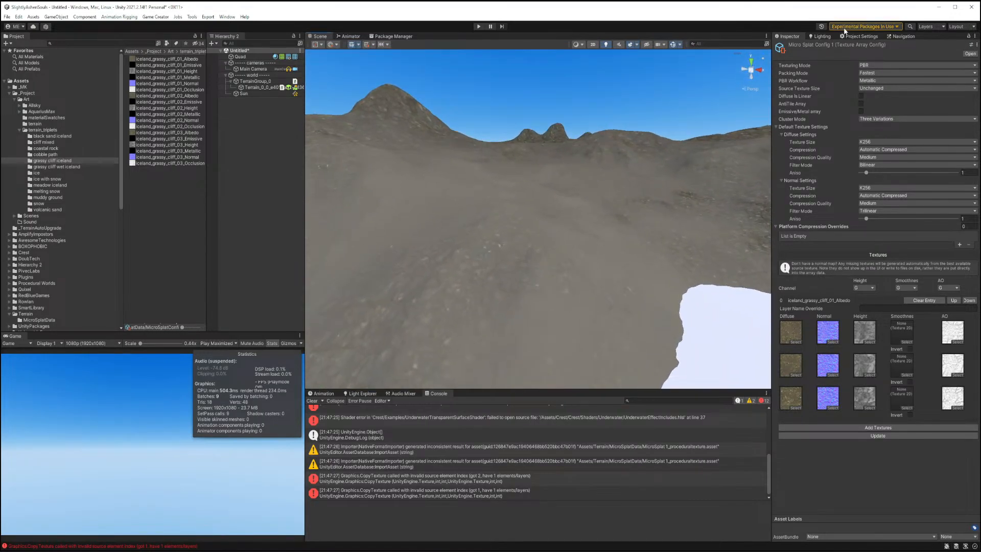
left_click(483, 238)
left_click(873, 196)
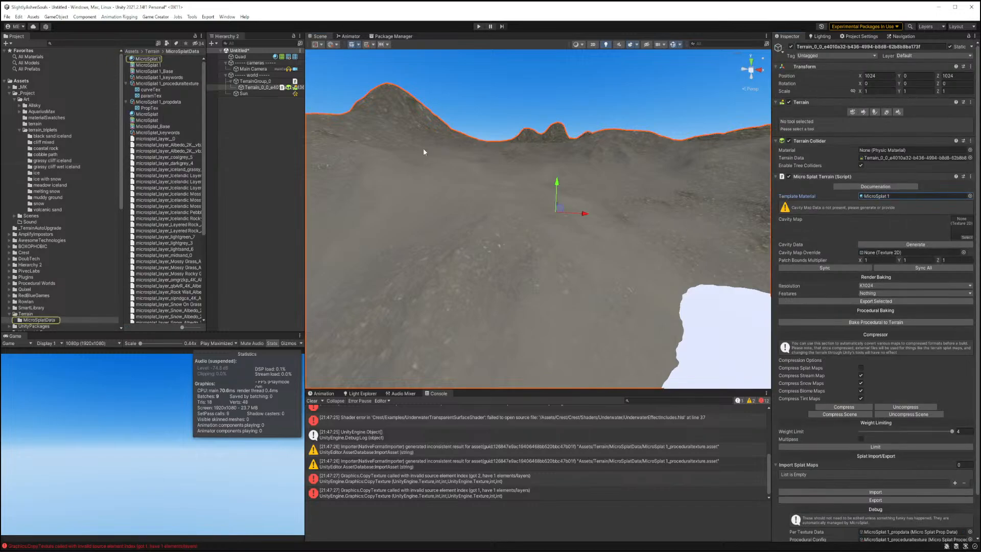
left_click(155, 60)
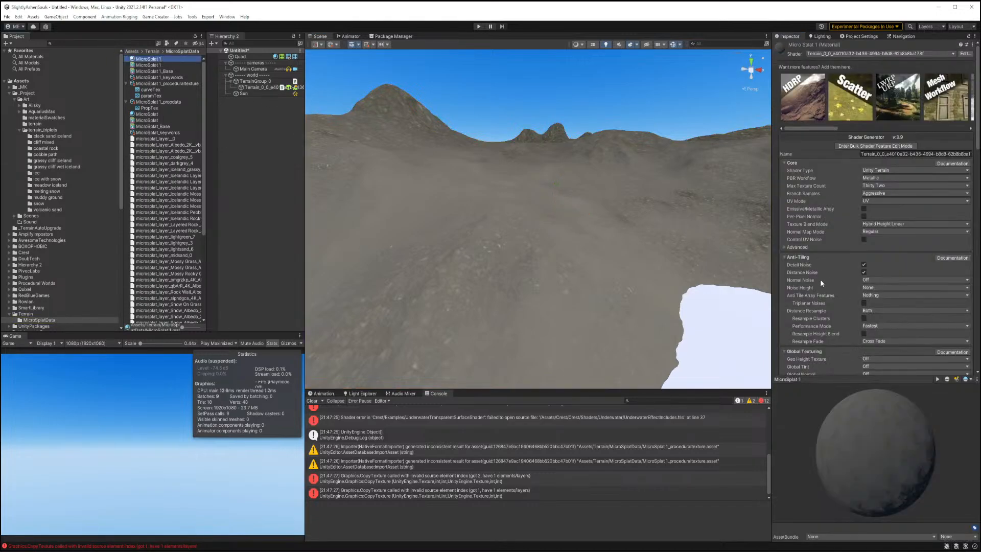
scroll(821, 277, "down", 15)
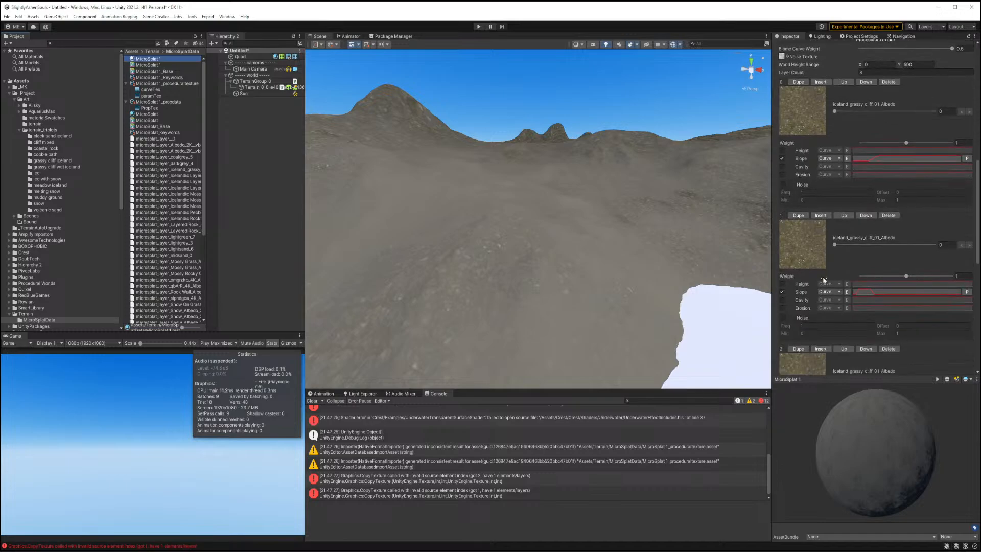
scroll(824, 279, "down", 10)
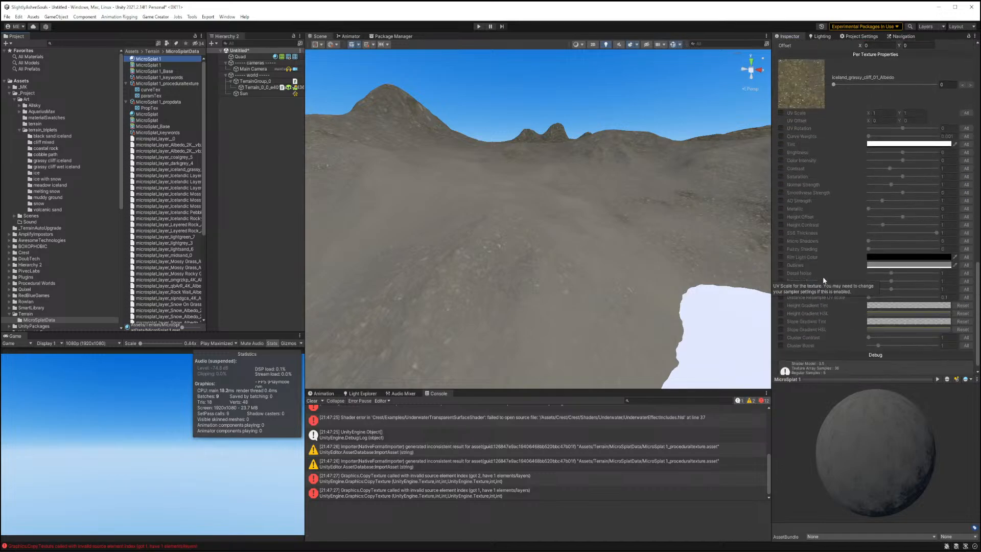
scroll(823, 277, "up", 4)
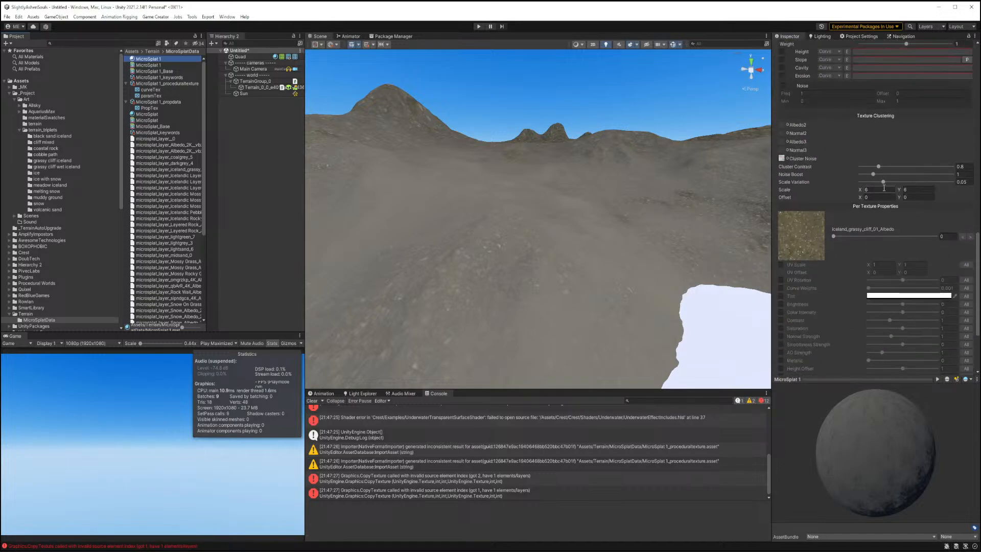
left_click_drag(880, 192, 839, 187)
type("20")
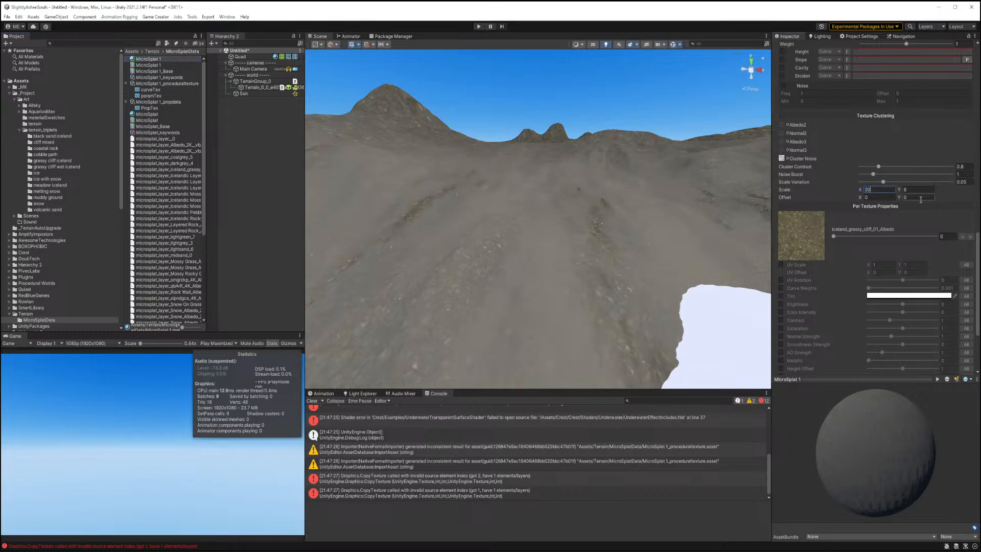
left_click(920, 190)
type("20")
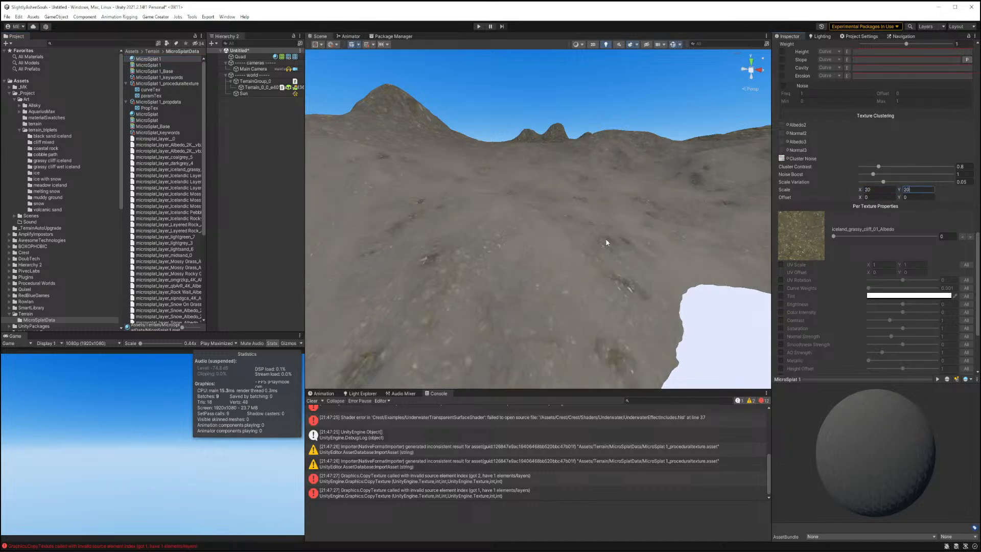
left_click(872, 191)
type("40")
key("Tab")
type("40")
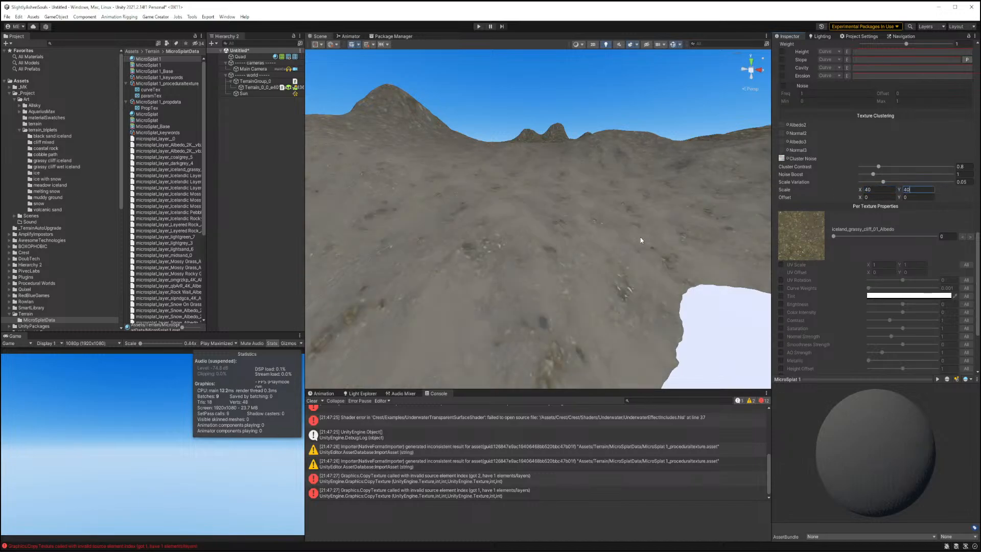
Create a cube in the scene and move it down onto the terrain surface.
mouse_move(562, 245)
right_mouse_down()
mouse_move(515, 244)
mouse_move(550, 241)
right_mouse_up()
right_click(234, 124)
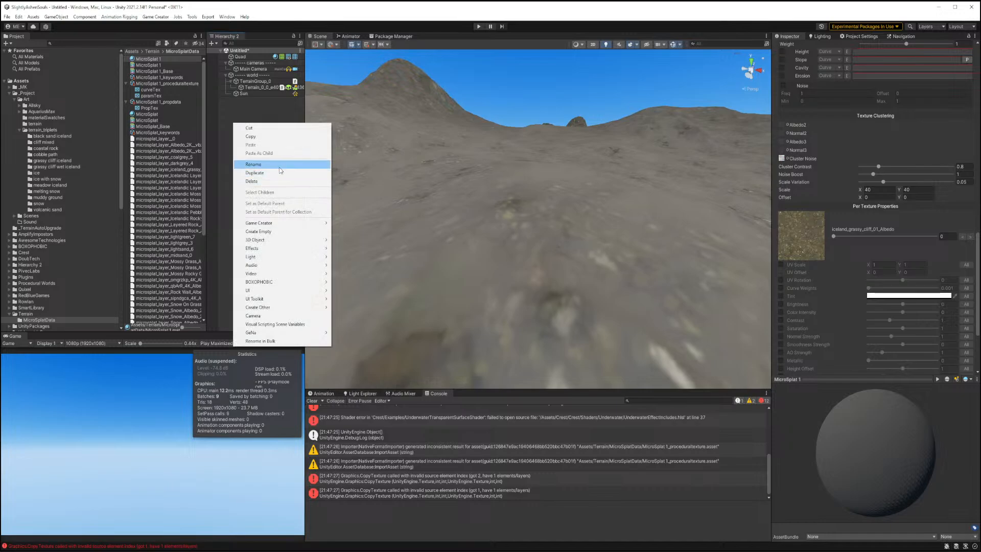
mouse_move(300, 241)
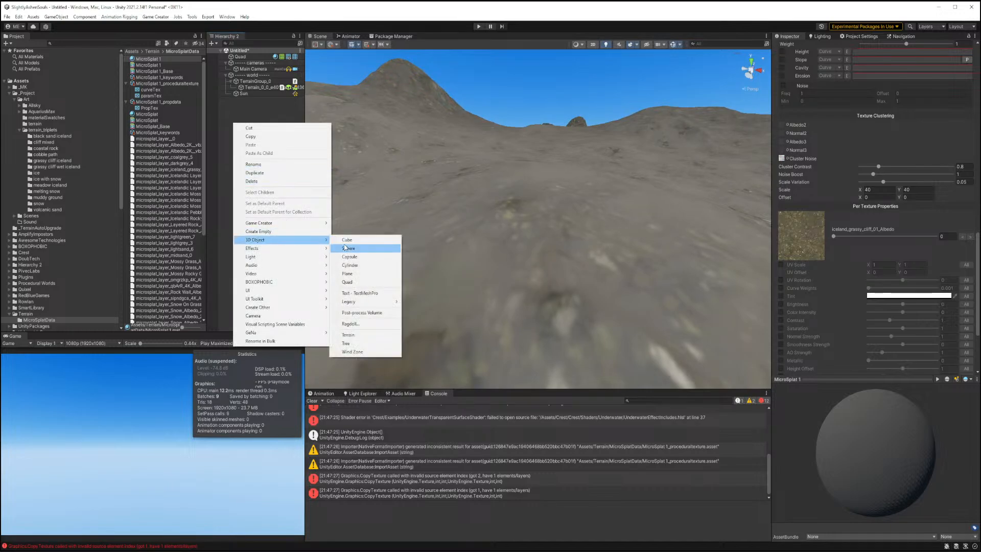
left_click(348, 240)
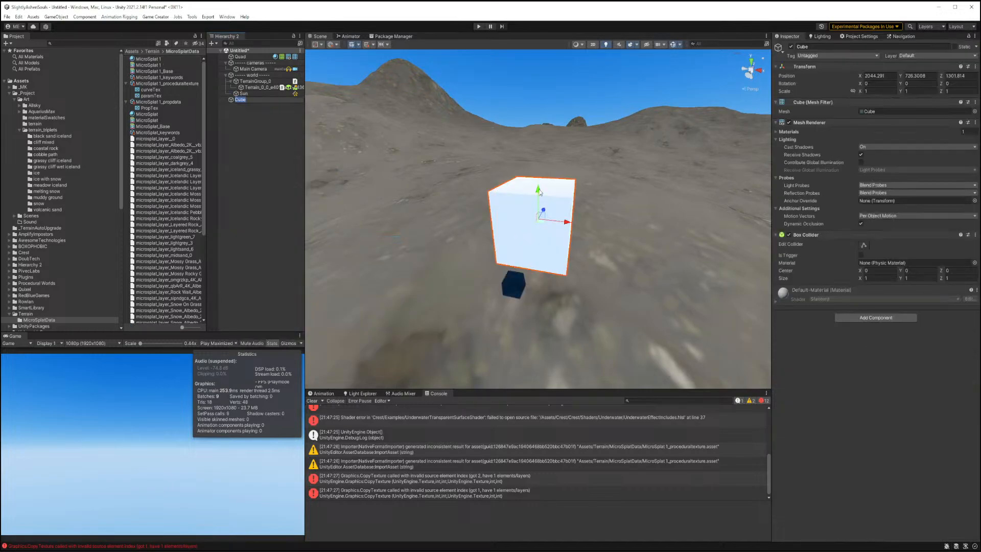
left_click_drag(540, 192, 562, 377)
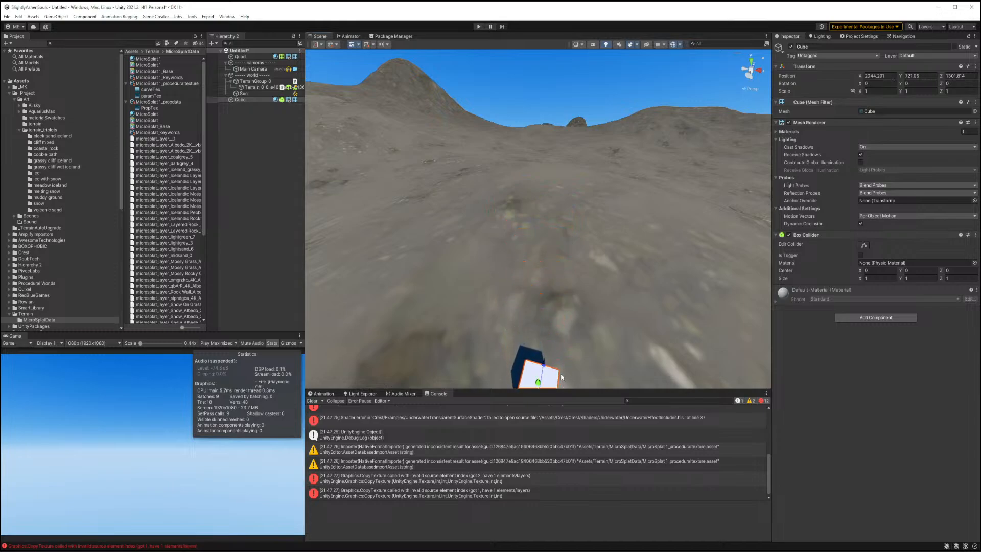
key("f")
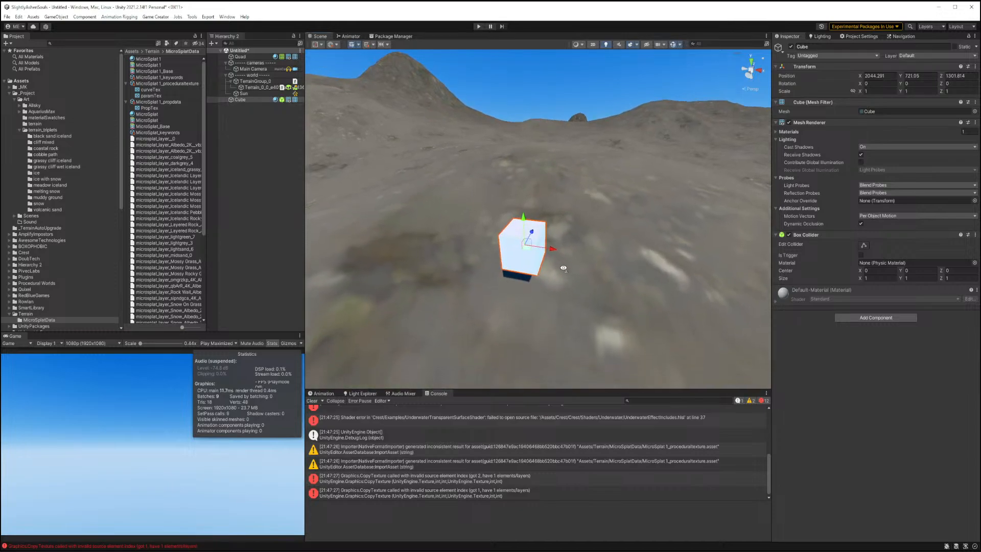
Raise the cube above the terrain and set its Y scale to 2.
right_click_drag(564, 267, 560, 276)
key("w")
key("s")
left_click_drag(526, 224, 537, 266)
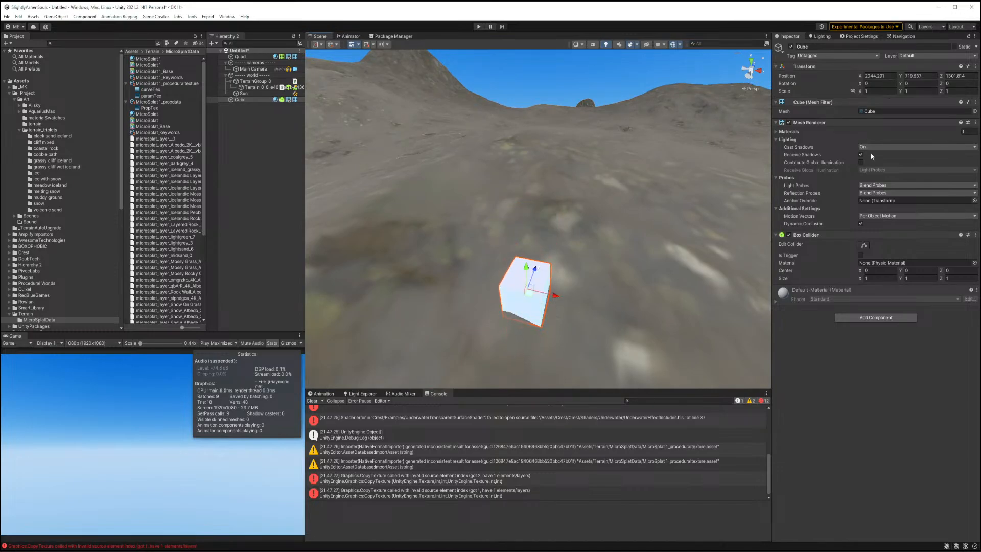
type("2")
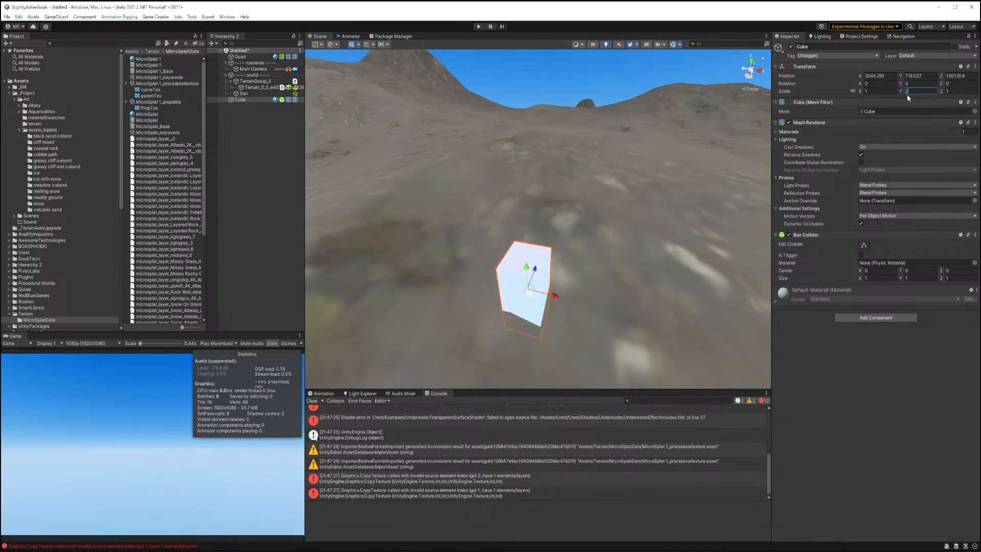
Select the terrain, open its MicroSplat 1 material and set the World Height Range maximum to 900.
left_click_drag(526, 267, 531, 240)
left_click(639, 282)
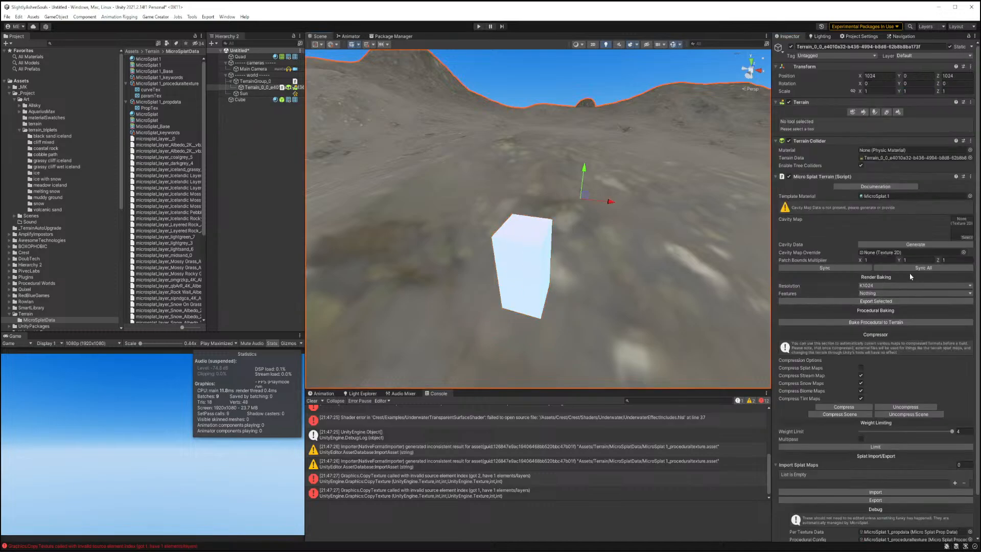
scroll(841, 244, "down", 2)
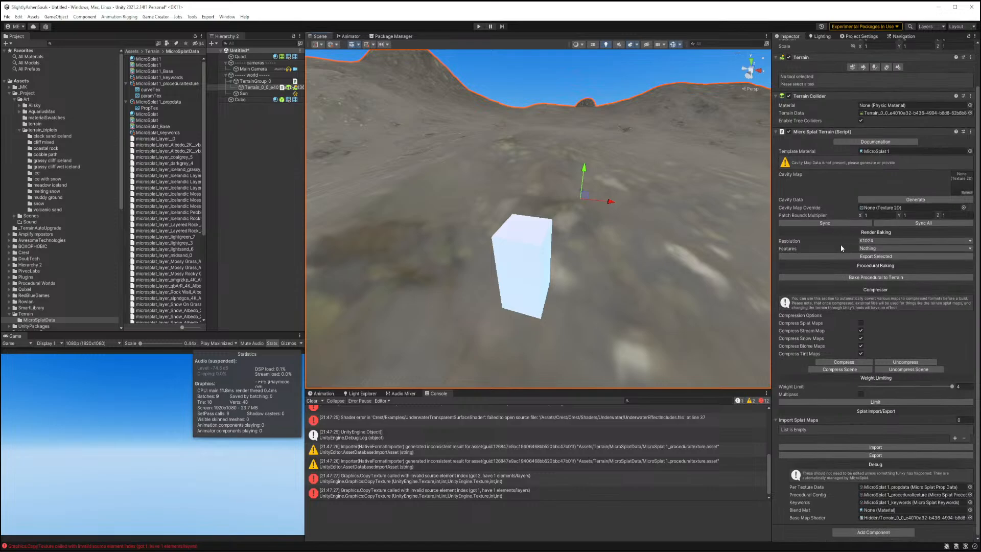
left_click(147, 59)
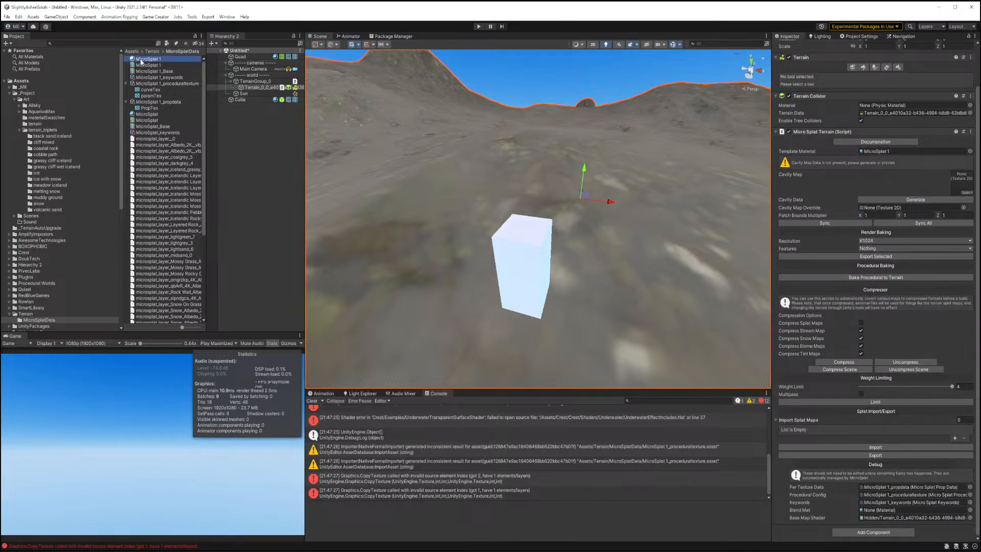
scroll(888, 291, "down", 12)
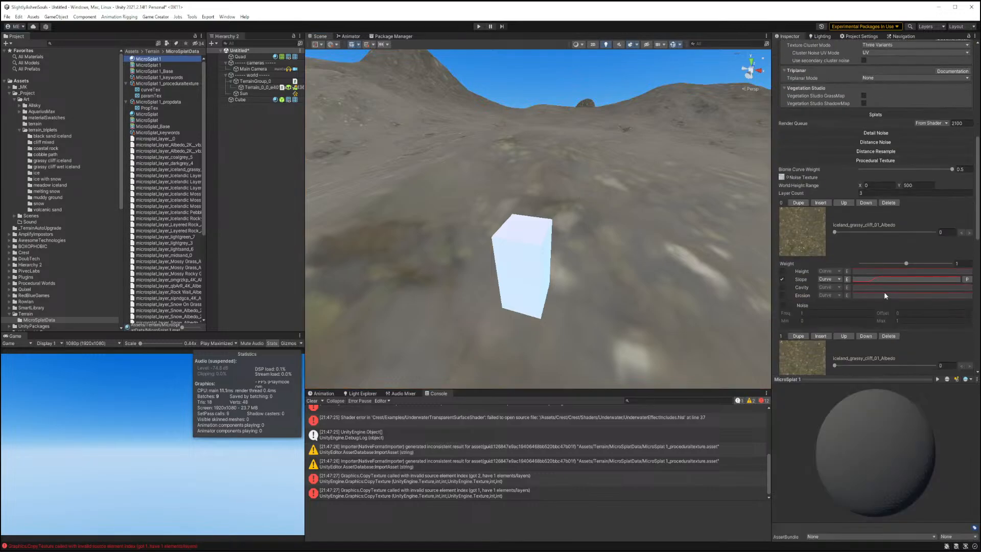
left_click(914, 185)
type("90")
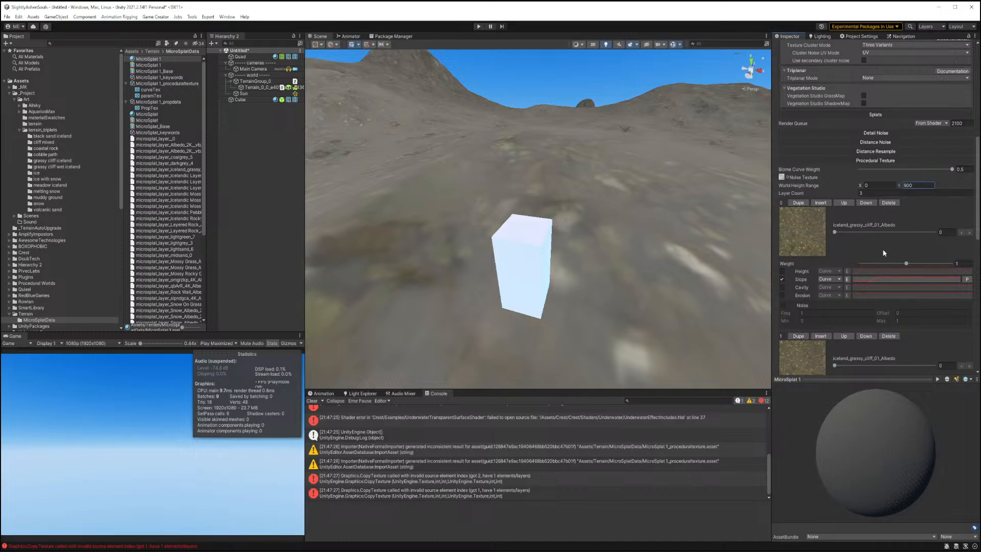
Set the Texture Clustering scale to 20 by 20 and adjust the Cluster Contrast slider.
scroll(876, 197, "down", 10)
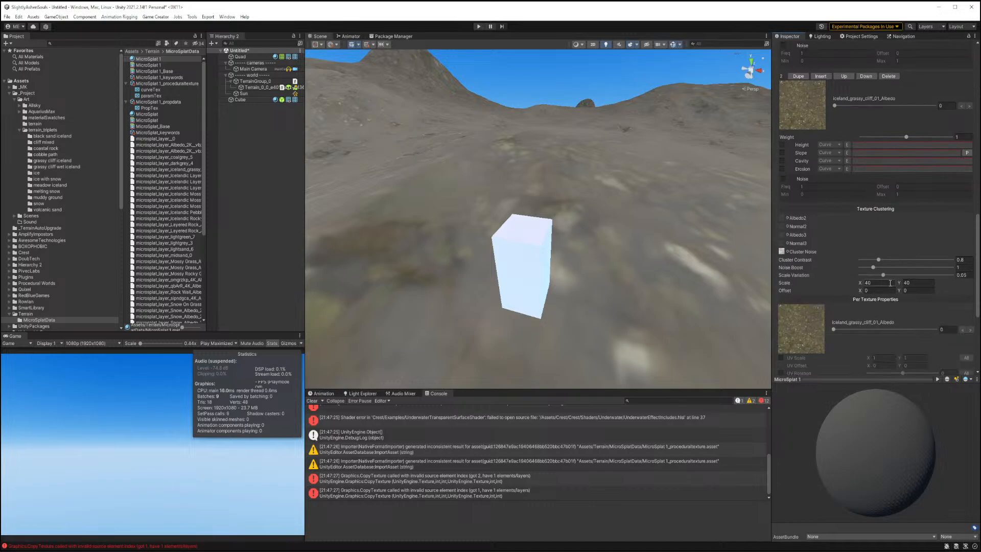
type("100")
left_click(926, 283)
type("100")
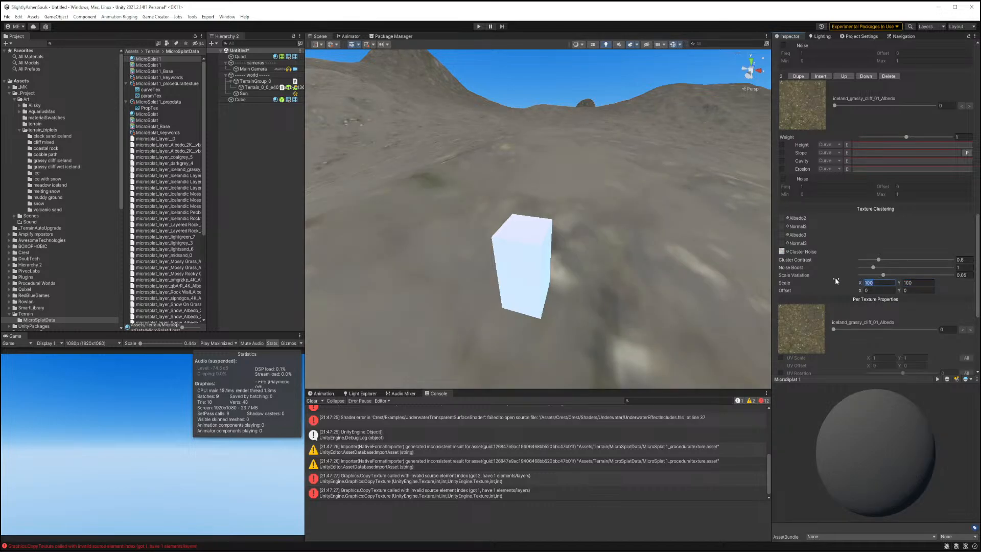
type(".2")
left_click_drag(915, 284, 868, 279)
type(".2")
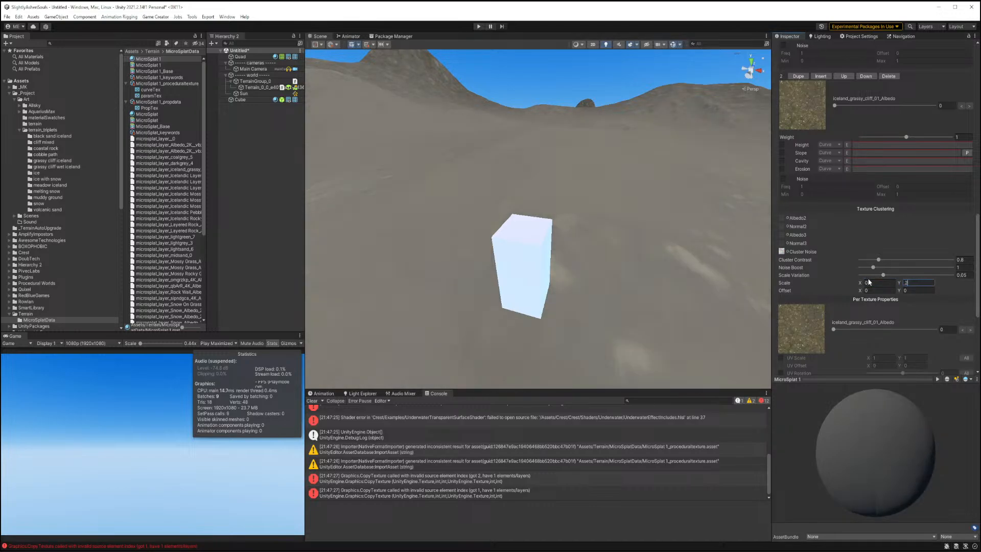
left_click(877, 282)
type("20")
key("Tab")
type("20")
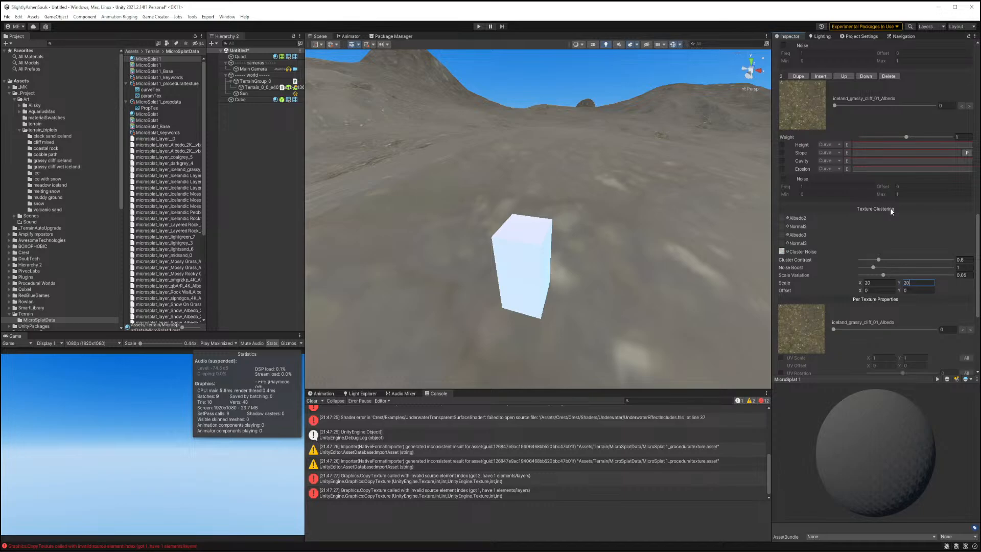
mouse_move(878, 260)
left_mouse_down()
mouse_move(934, 257)
mouse_move(870, 251)
mouse_move(912, 249)
mouse_move(896, 255)
left_mouse_up()
Expand the Splats section and set the Global UV Scale to 100 by 100.
scroll(862, 240, "up", 5)
scroll(871, 235, "up", 13)
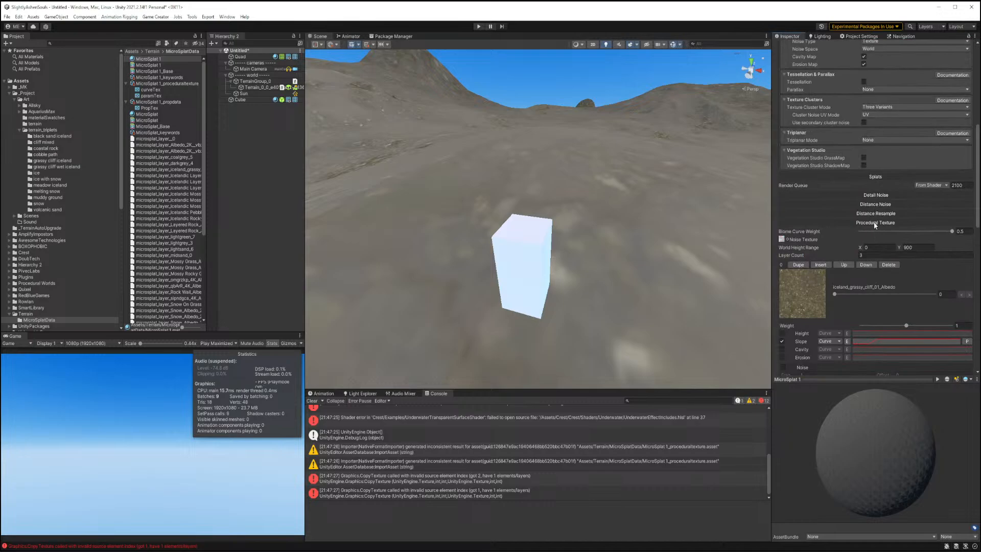
left_click(875, 177)
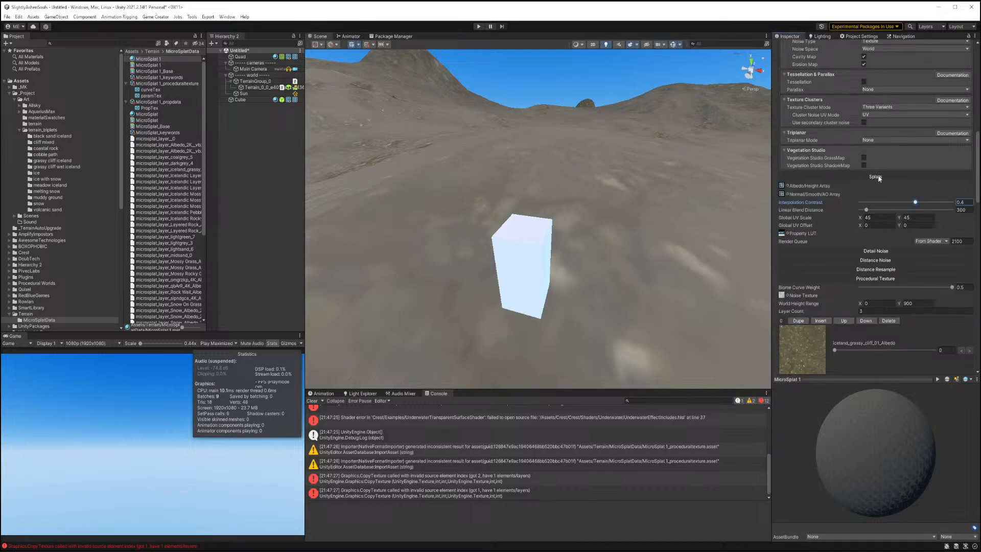
left_click(878, 176)
left_click(875, 177)
left_click(875, 217)
type("100")
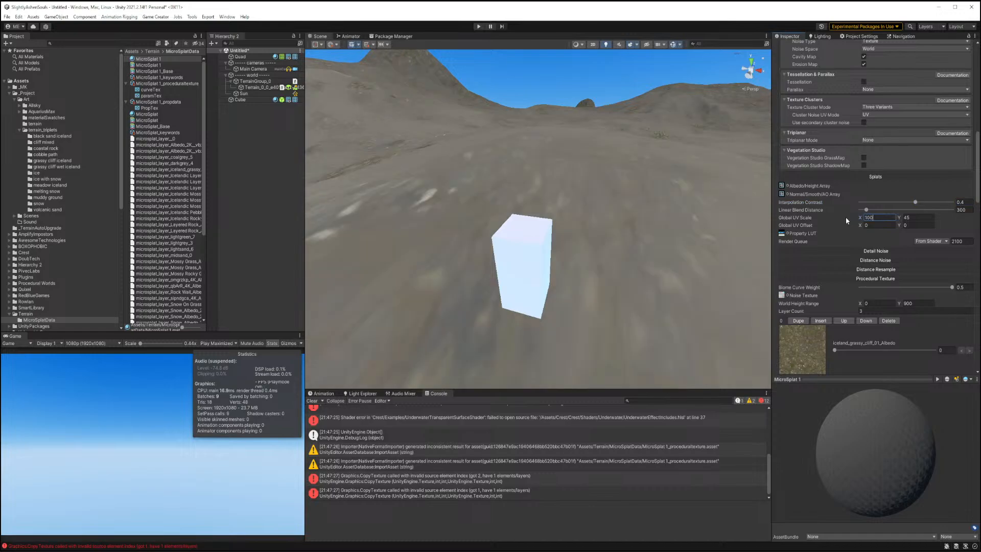
key("Tab")
type("100")
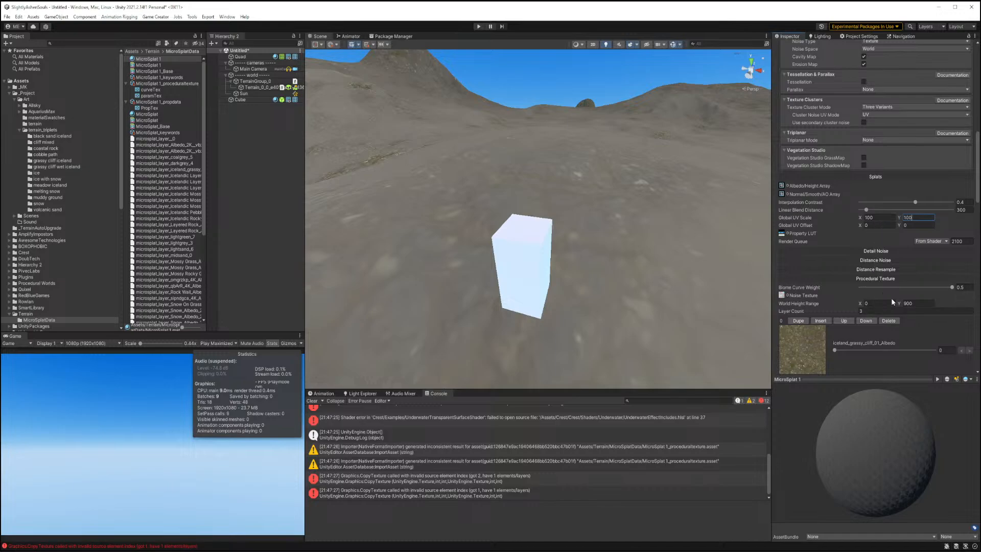
Set the Texture Clustering scale to 6 by 6.
scroll(892, 296, "down", 10)
scroll(895, 292, "down", 3)
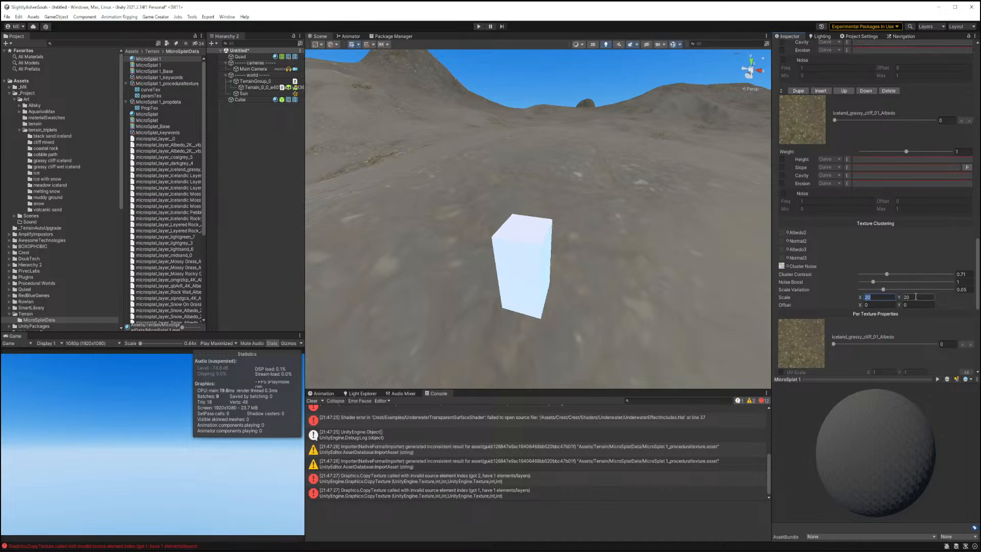
type("6")
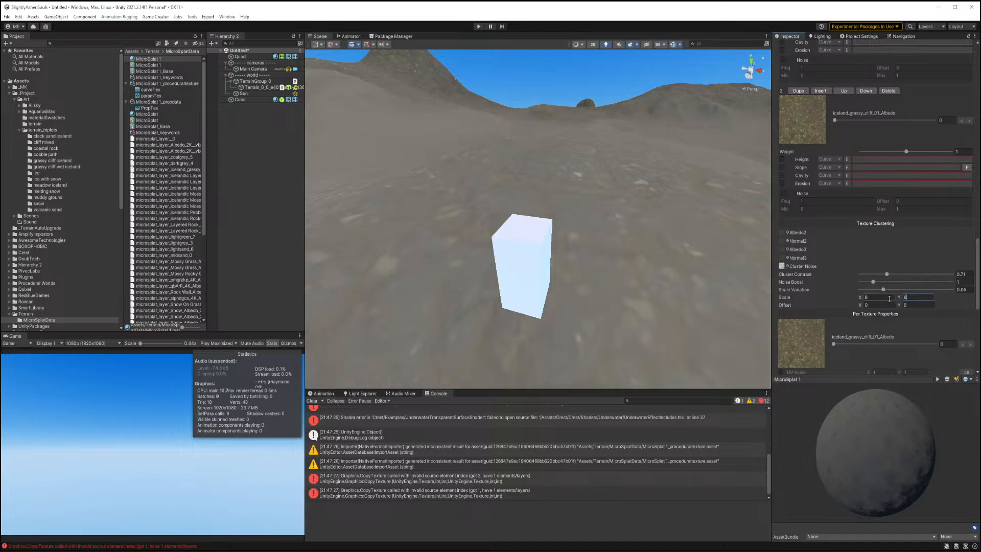
Set the Global UV Scale to 200 by 200.
scroll(863, 223, "up", 15)
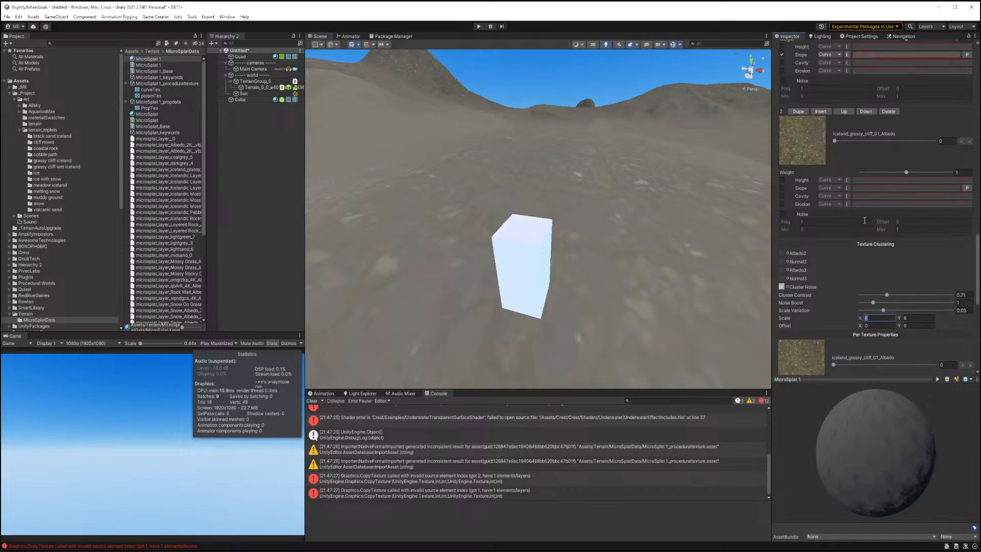
left_click(876, 134)
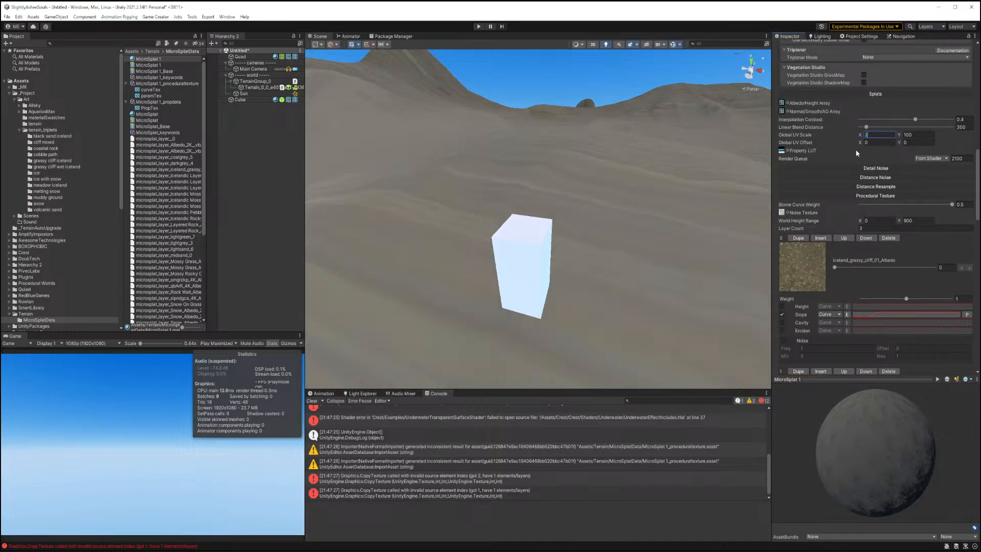
type("200")
left_click(918, 135)
type("200")
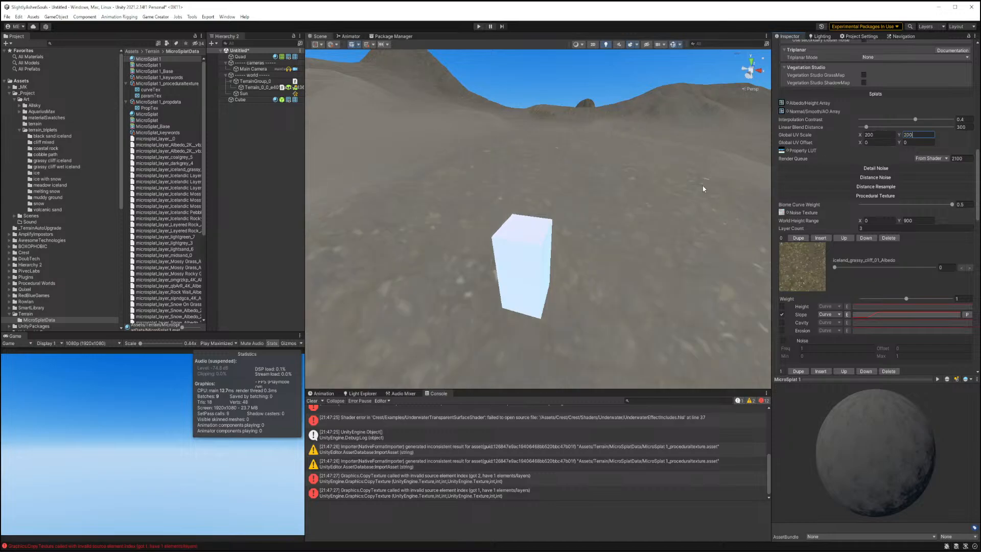
Fly through the scene to inspect the terrain texturing around the cube.
right_click_drag(703, 186, 628, 219)
key("d")
key("s")
key("s")
key("w")
right_click_drag(629, 217, 629, 211)
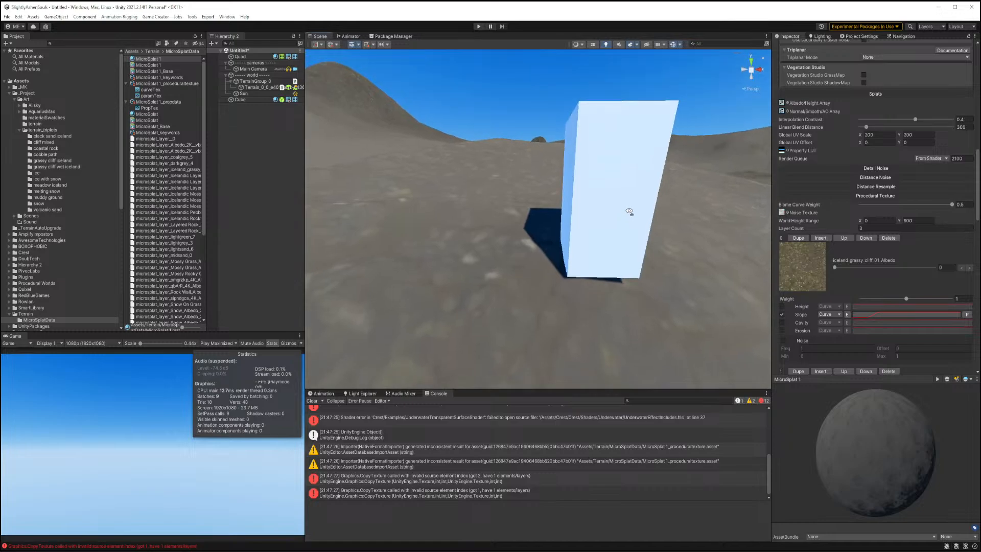
Set the material's Layer Count to 1.
scroll(847, 265, "down", 10)
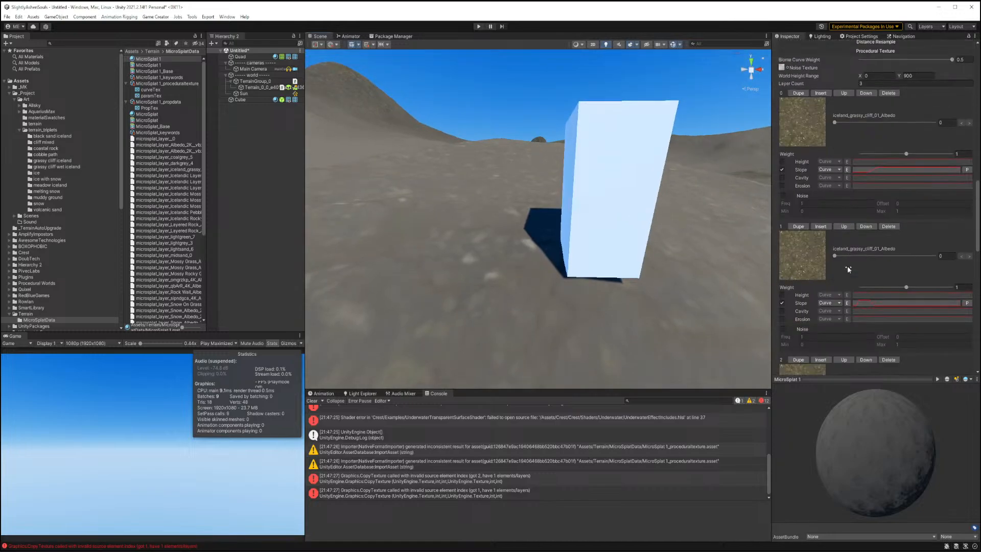
scroll(848, 272, "up", 10)
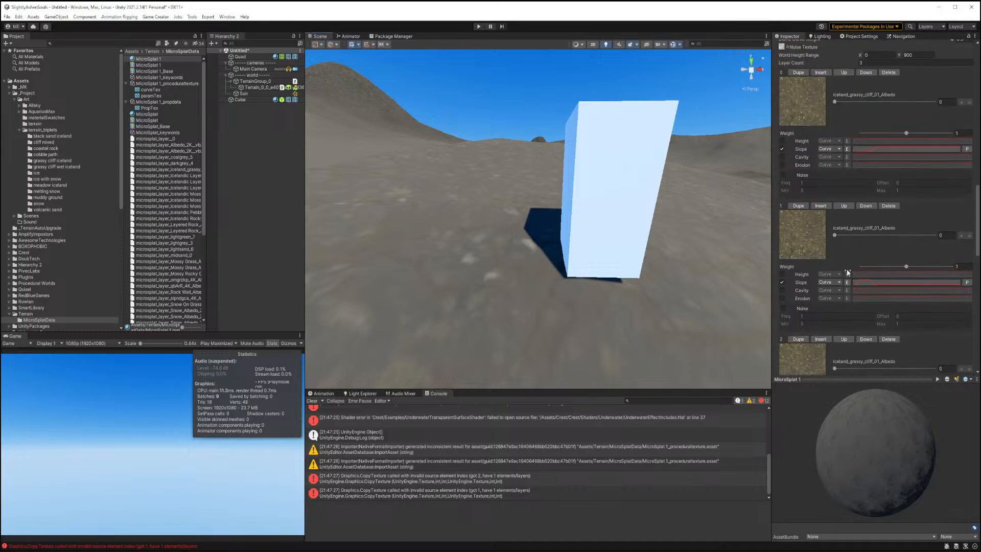
scroll(847, 273, "up", 1)
scroll(846, 269, "up", 2)
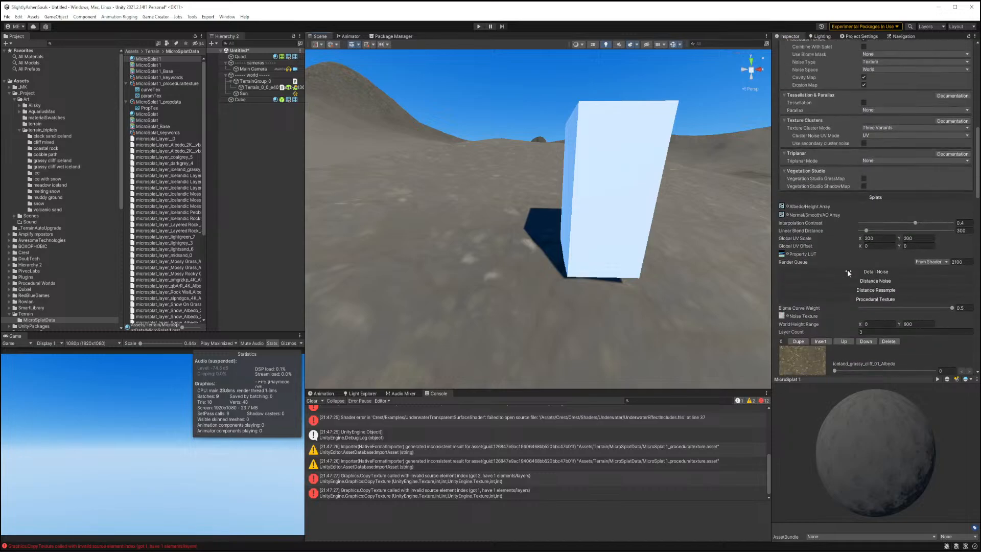
scroll(847, 272, "up", 4)
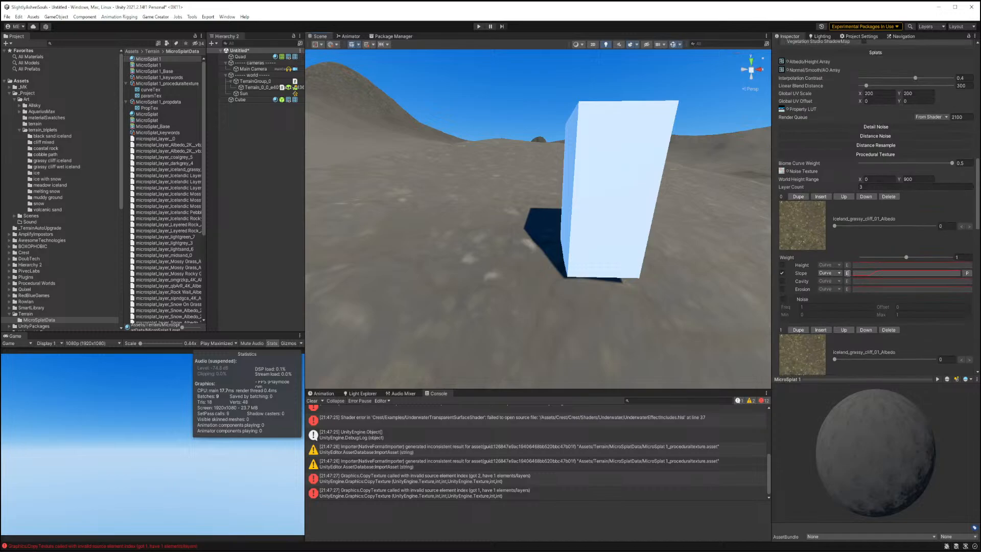
left_click(853, 188)
type("1")
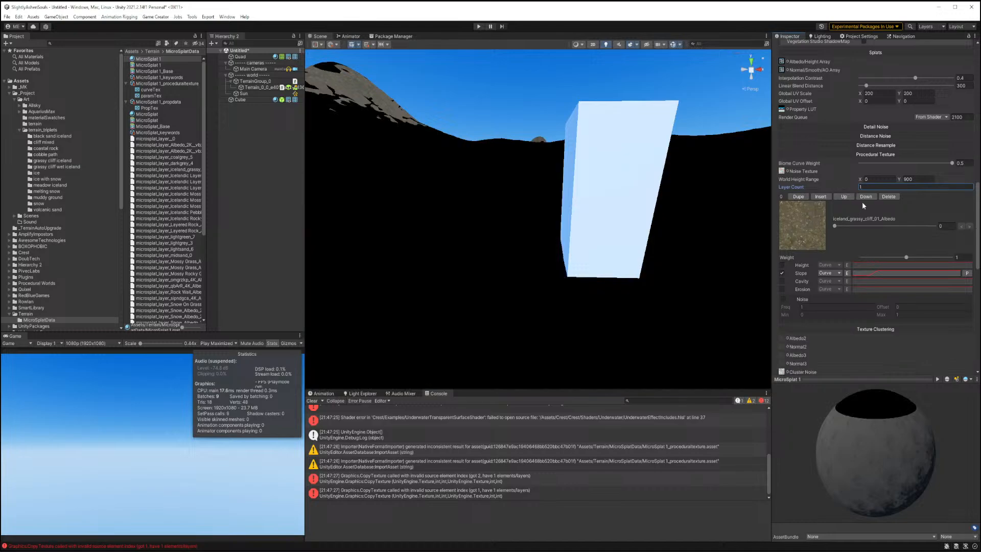
scroll(862, 204, "down", 2)
key("w")
right_click_drag(573, 229, 462, 260)
left_click(782, 232)
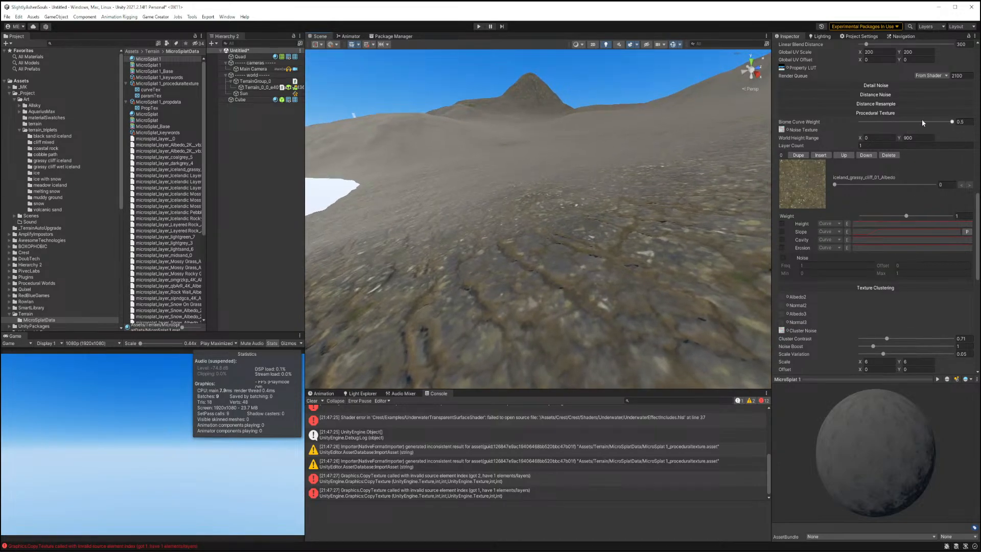
Set the Global UV Scale to 400 by 400.
scroll(927, 118, "up", 4)
left_click(883, 154)
type("400")
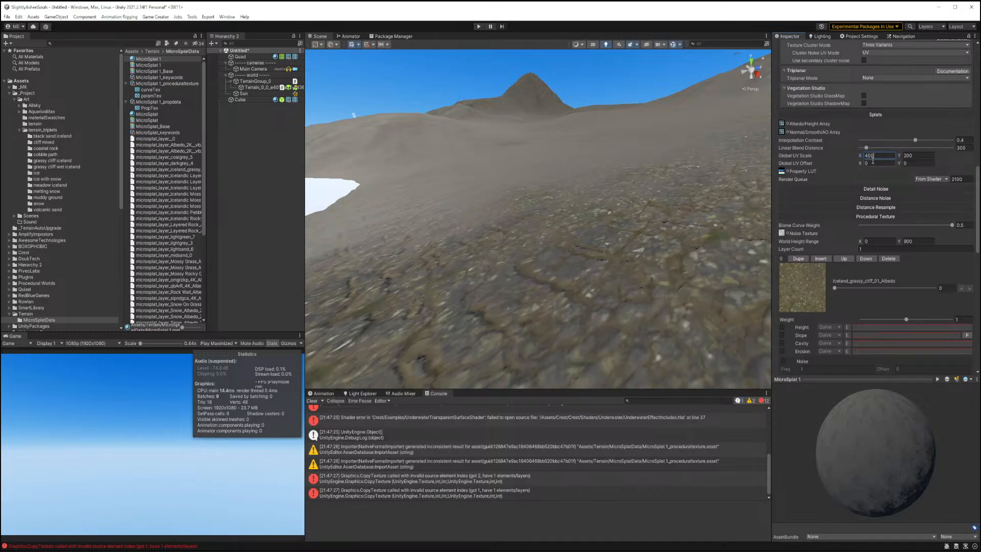
key("Tab")
type("400")
right_click_drag(593, 261, 708, 229)
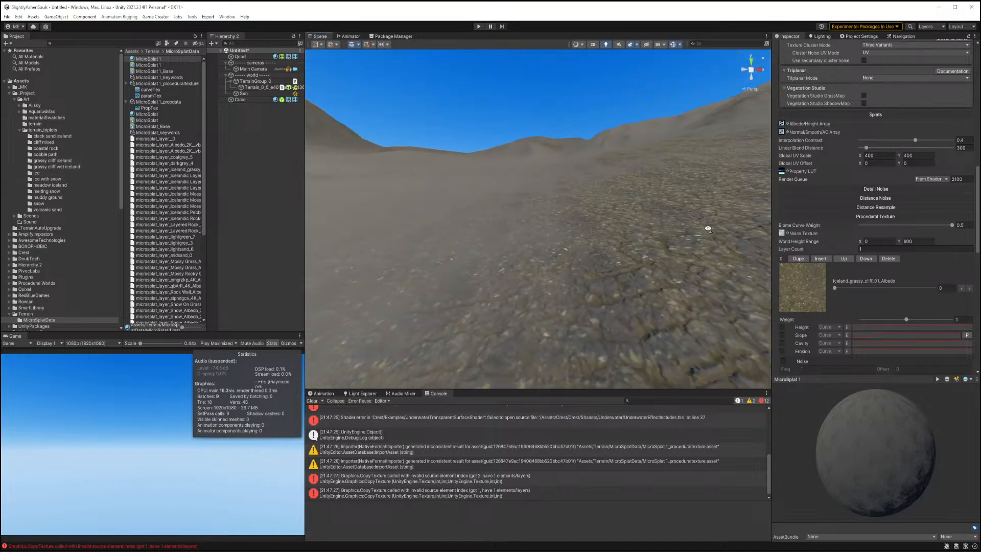
scroll(849, 136, "up", 5)
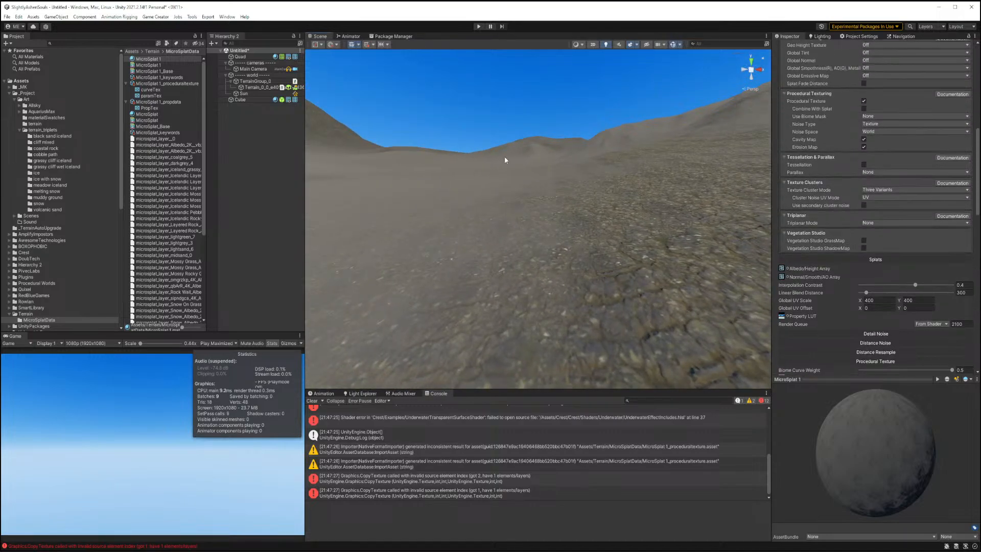
Browse the MicroSplat data assets in the project folder.
left_click(158, 71)
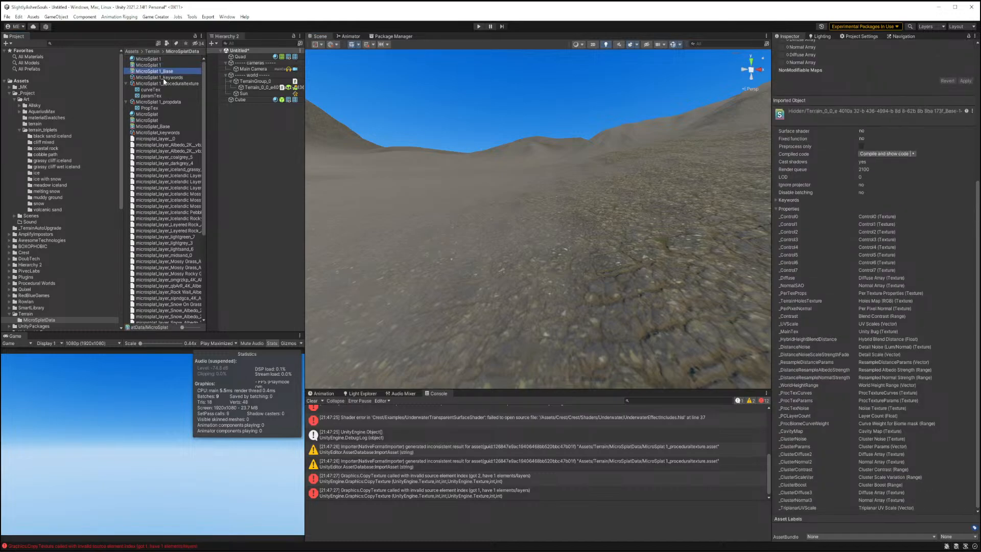
left_click(168, 85)
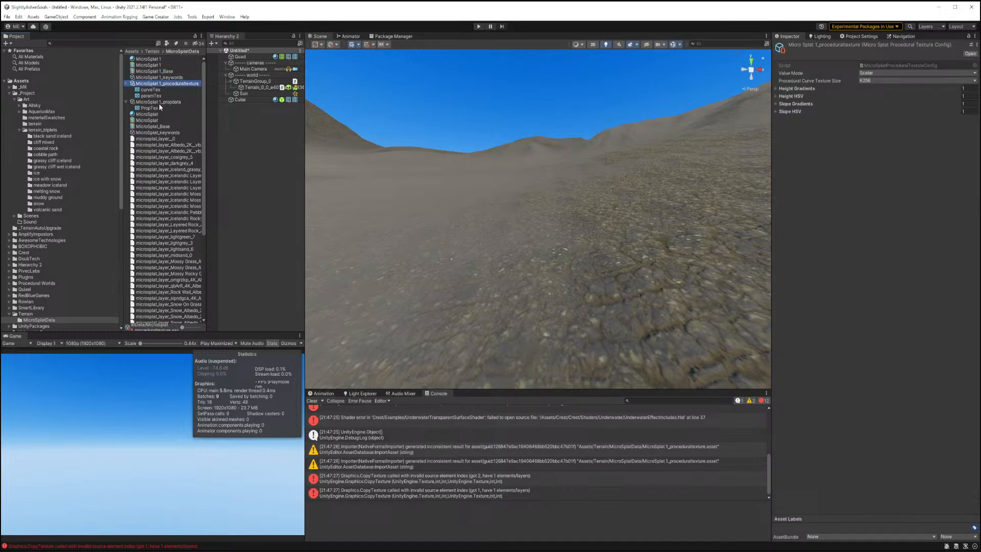
left_click(159, 101)
left_click(157, 108)
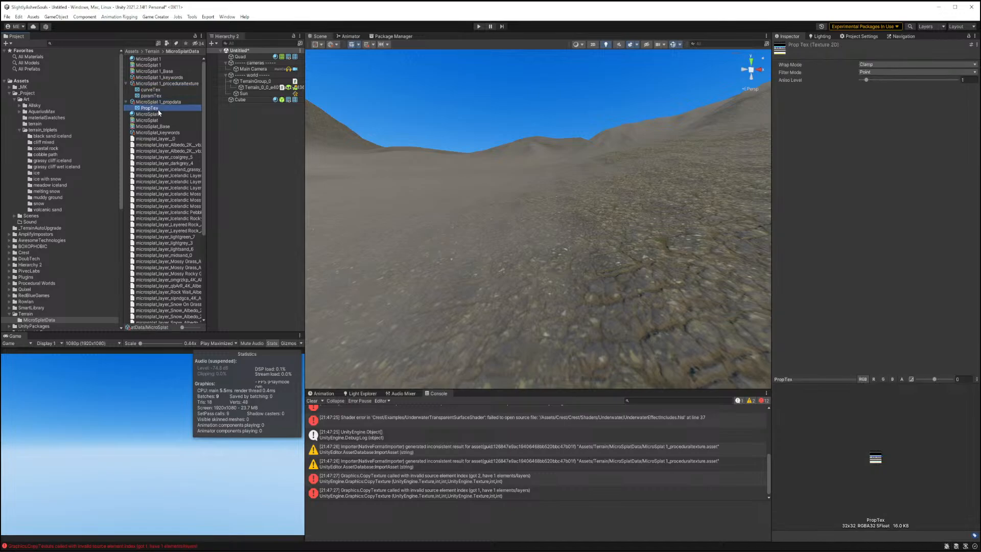
scroll(158, 112, "down", 5)
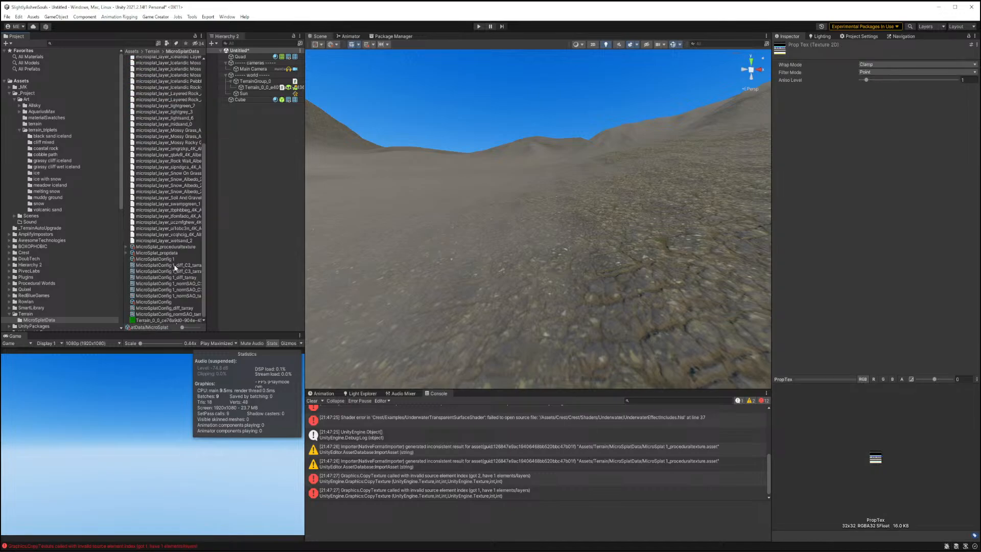
Inspect the MicroSplat texture array config and texture array assets in the data folder.
left_click(159, 259)
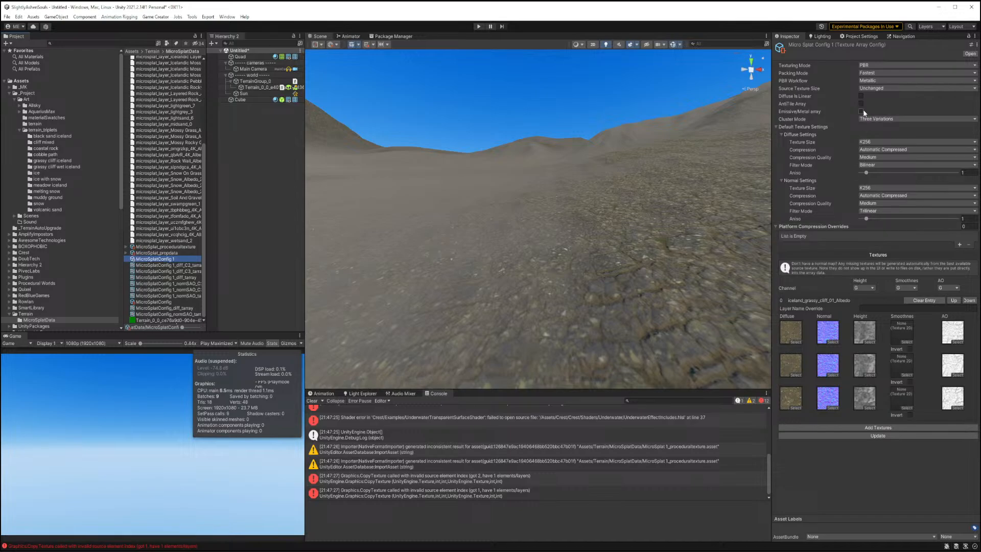
left_click(173, 279)
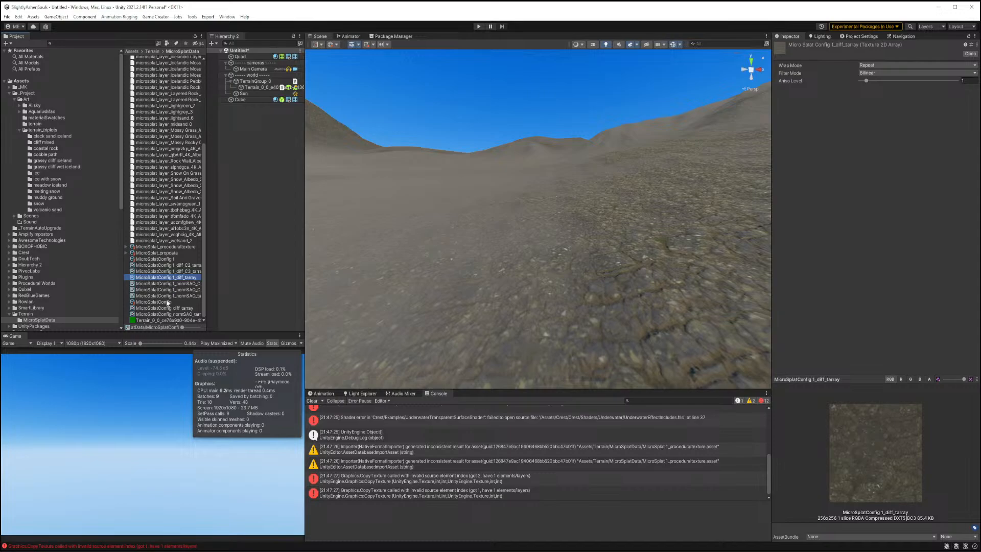
left_click(167, 302)
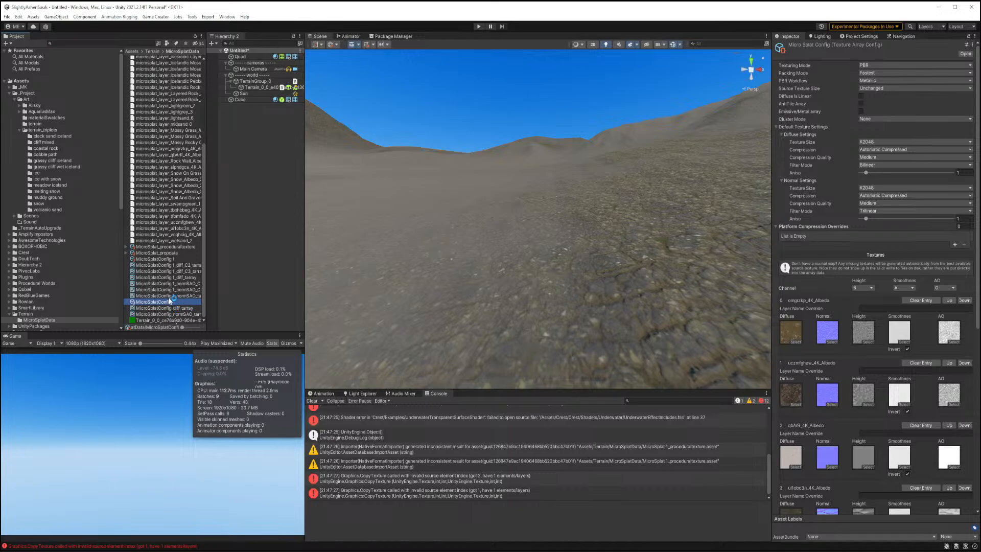
left_click(167, 259)
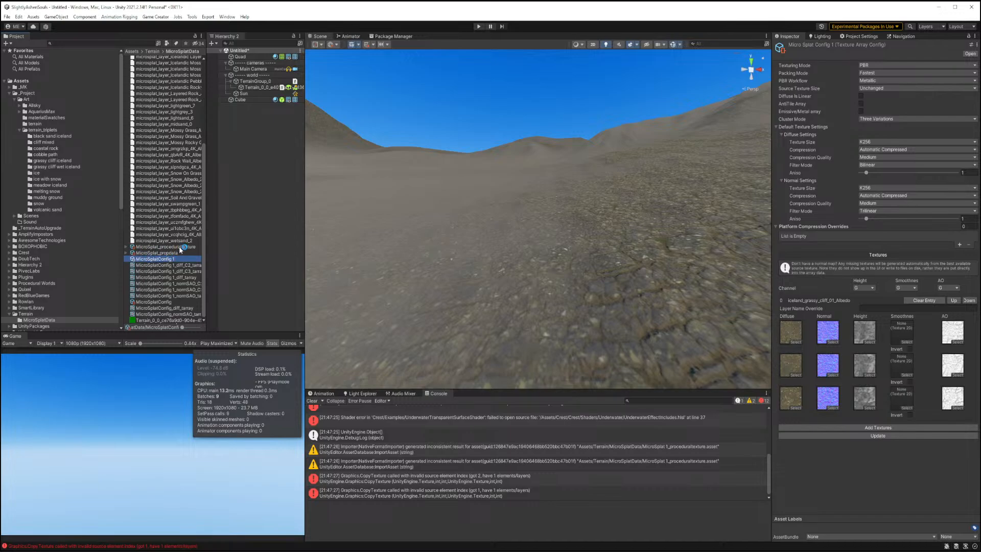
Generate a cavity map for the terrain's MicroSplat component.
left_click(251, 87)
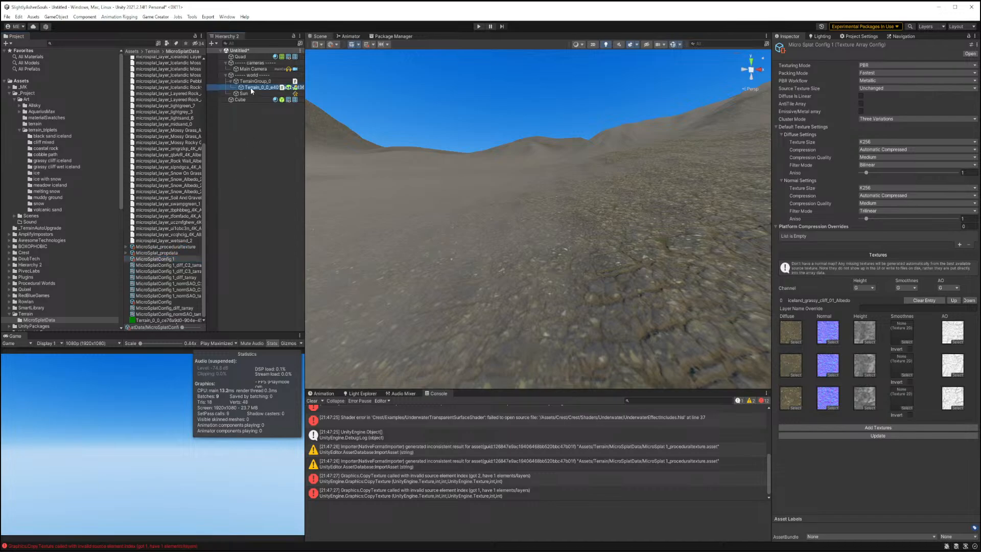
scroll(887, 314, "down", 3)
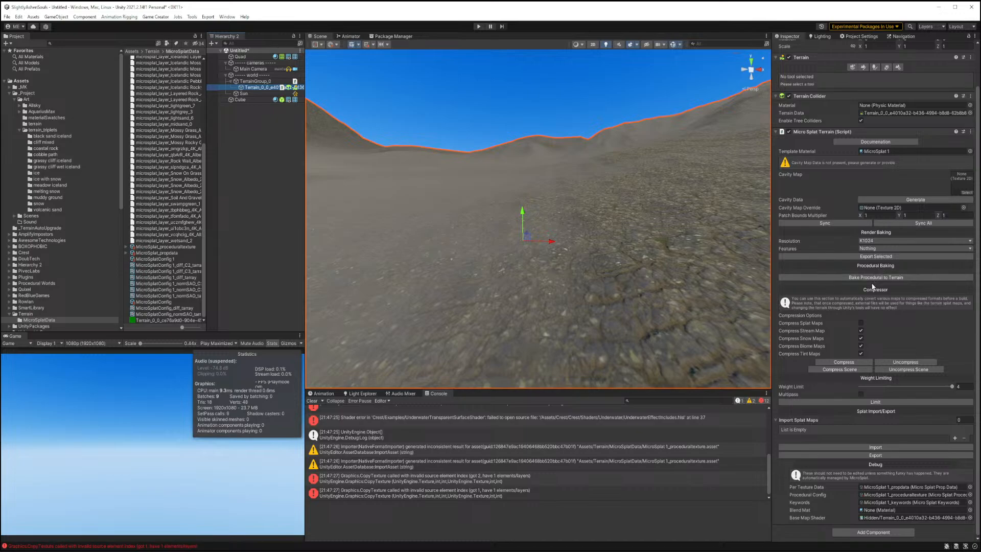
left_click(916, 199)
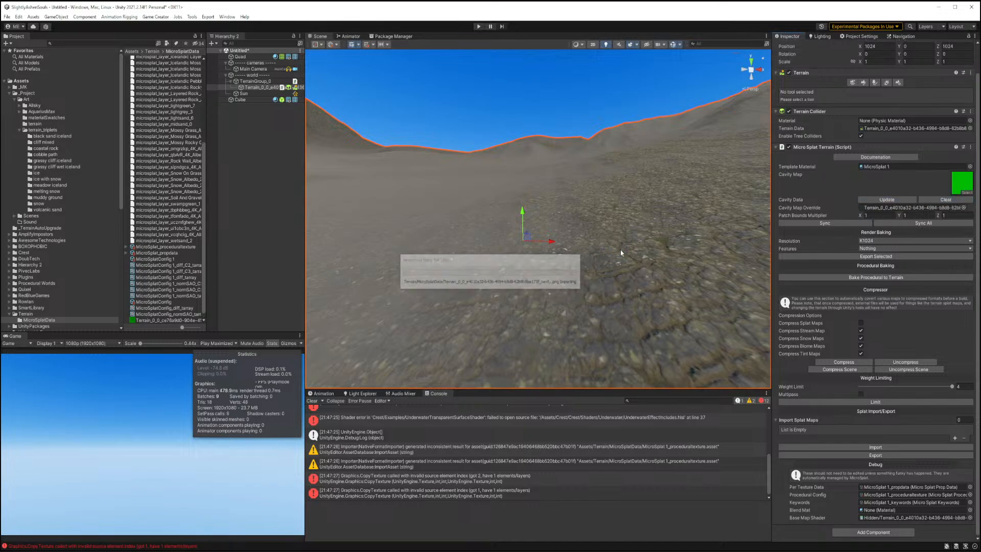
Set the MicroSplat1 material's texture clustering Cluster Contrast to about 0.118.
right_click_drag(620, 250, 625, 287)
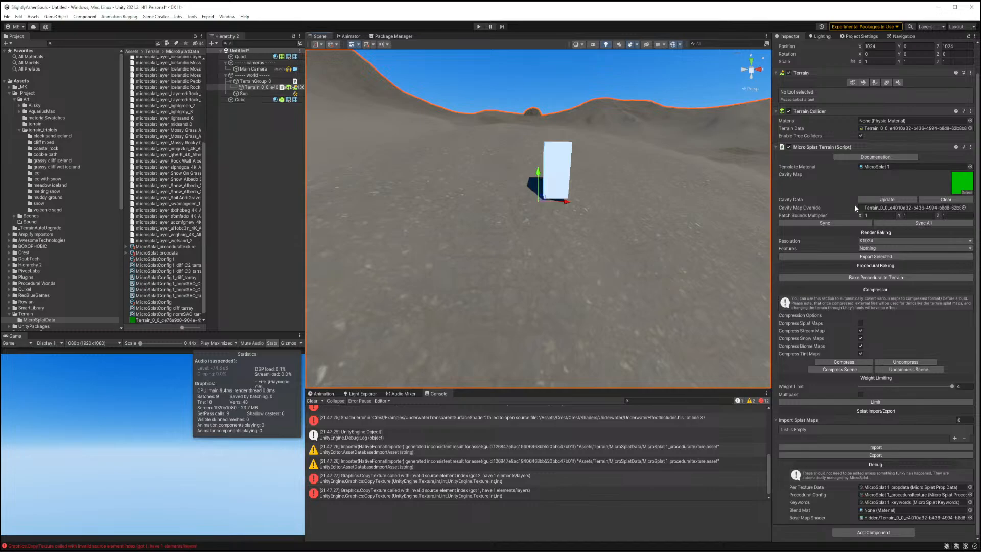
left_click(888, 167)
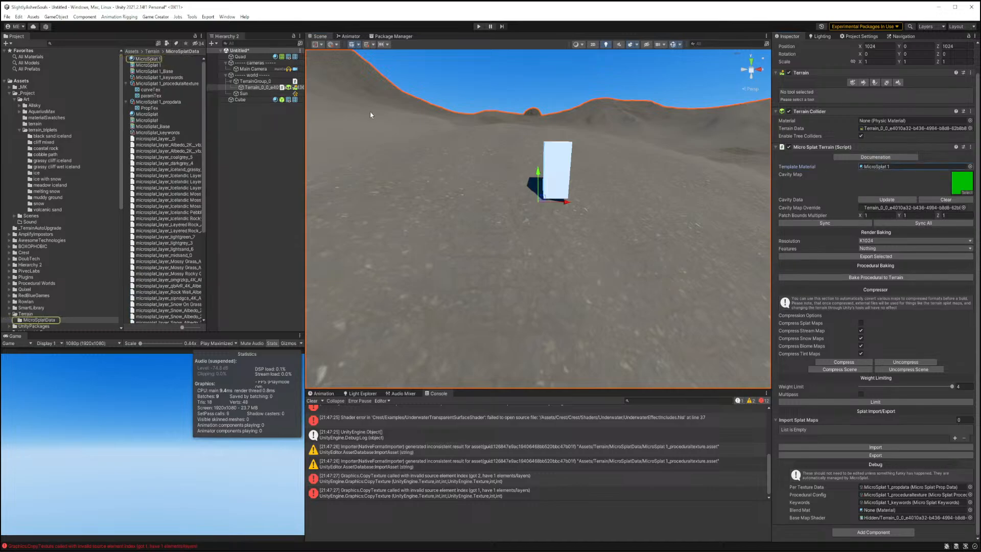
left_click(150, 59)
scroll(837, 276, "down", 15)
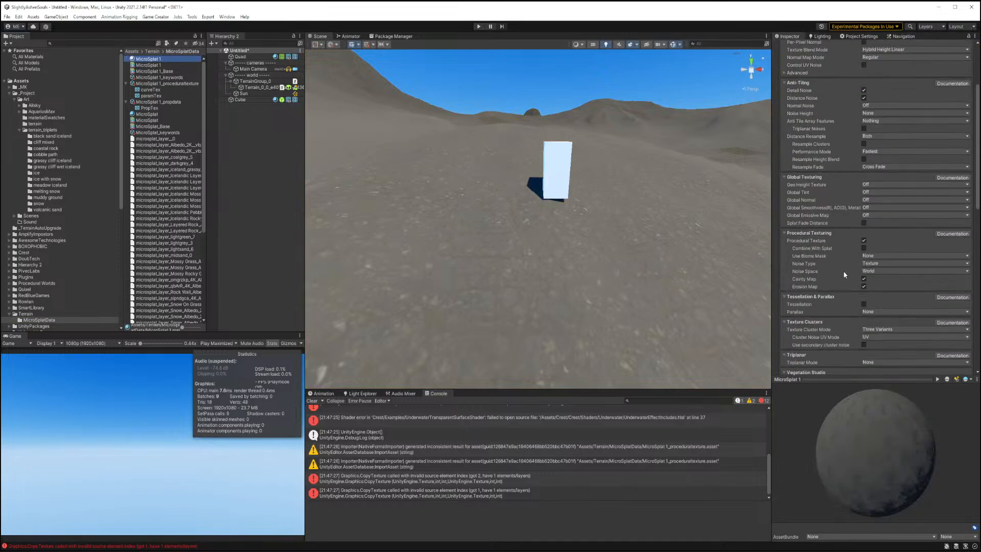
scroll(844, 270, "down", 10)
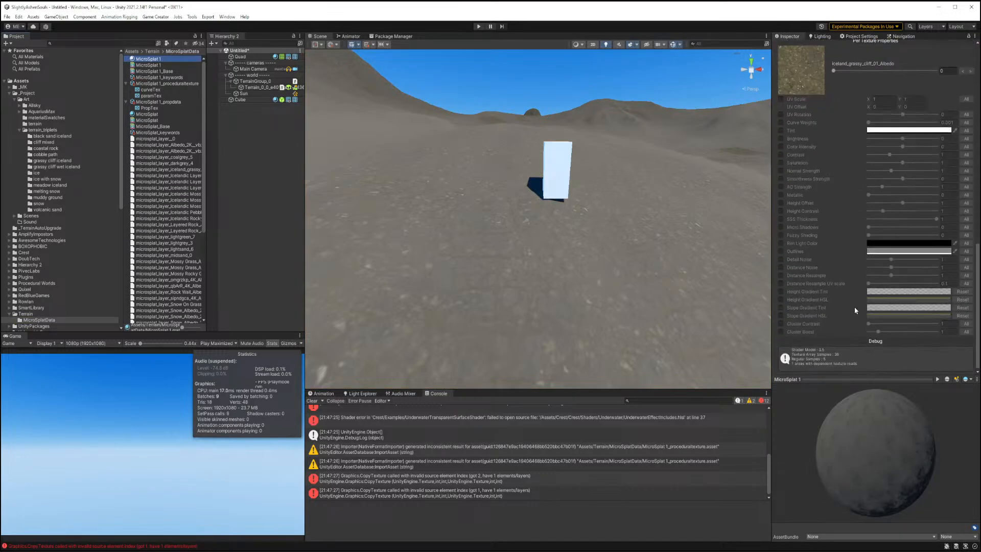
scroll(854, 255, "up", 5)
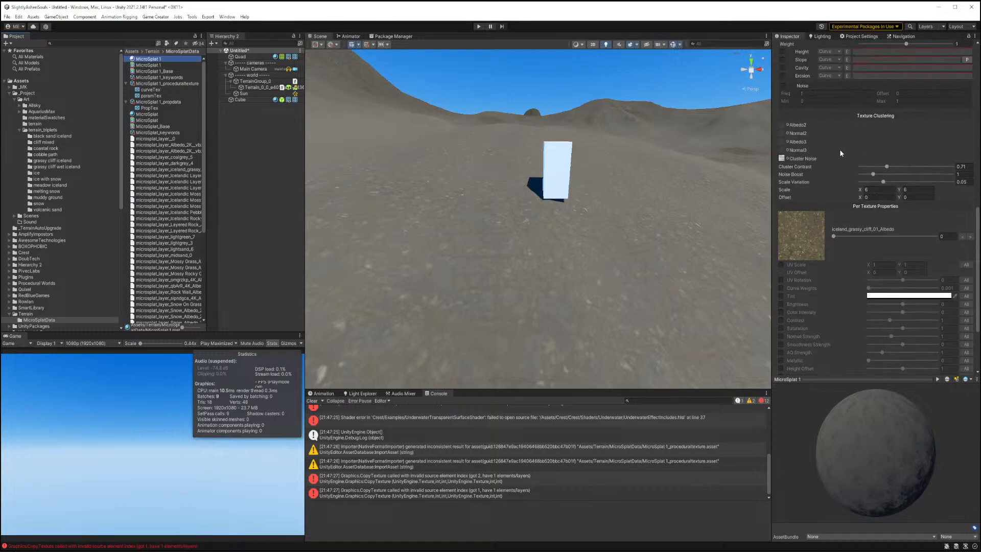
left_click_drag(885, 167, 940, 167)
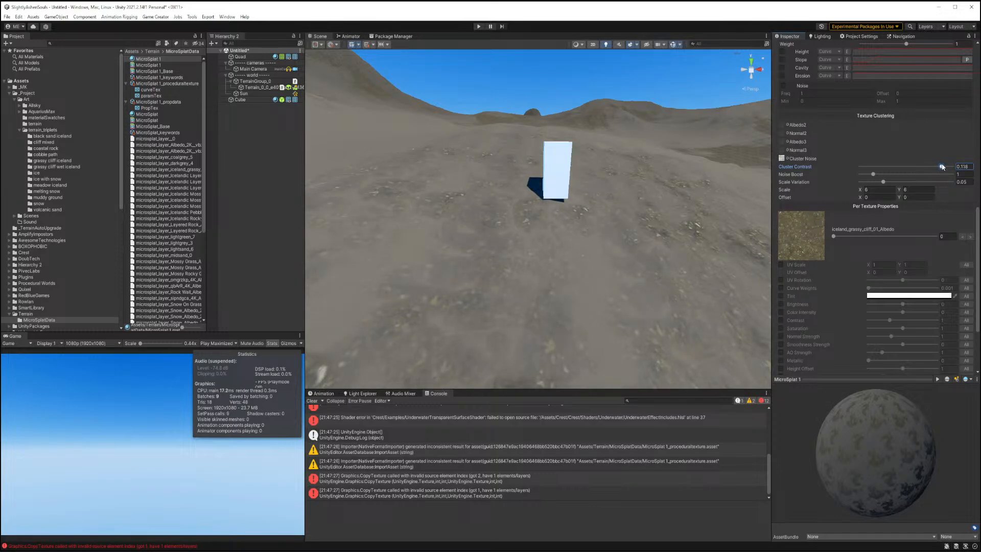
Set the texture clustering Scale to 20 by 20.
right_click_drag(620, 220, 621, 220)
key("w")
key("s")
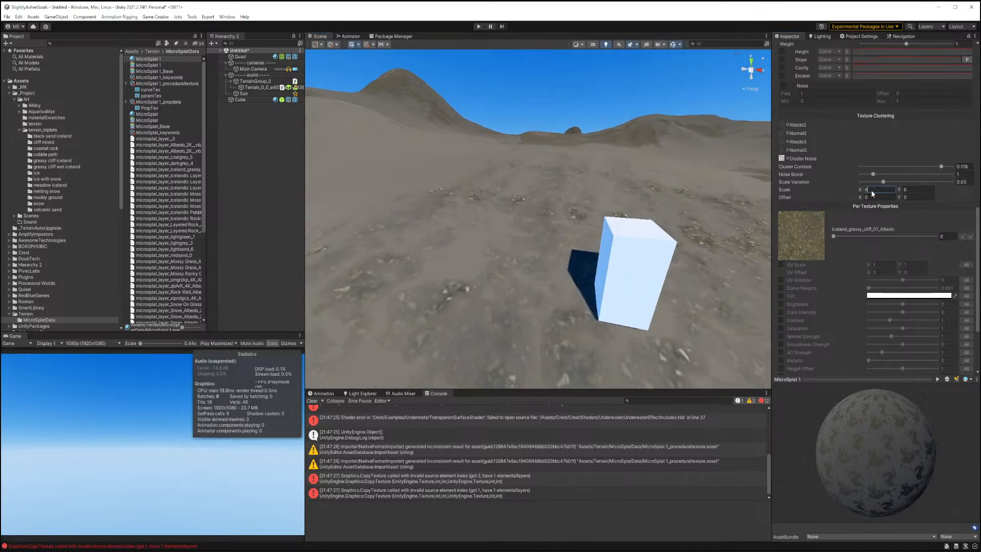
type("20")
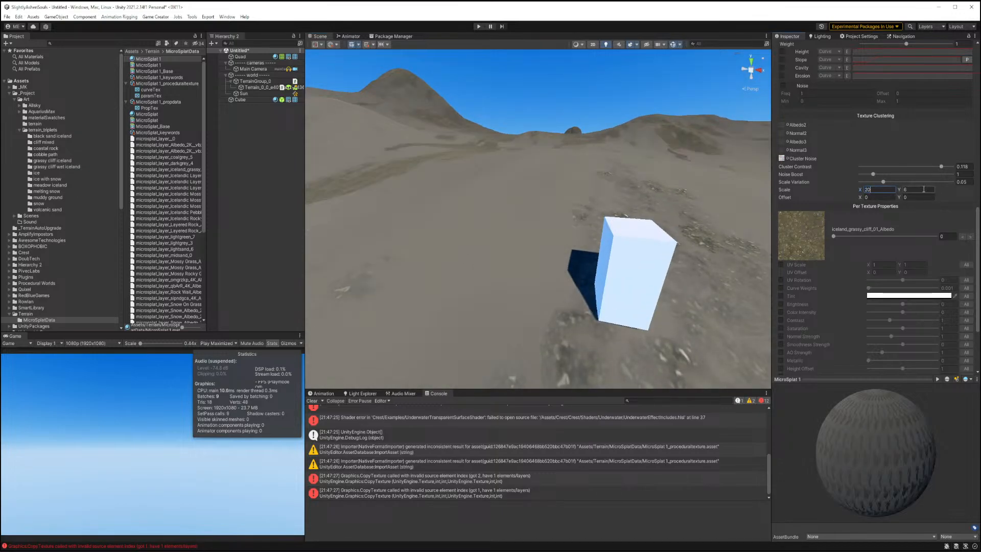
type("20")
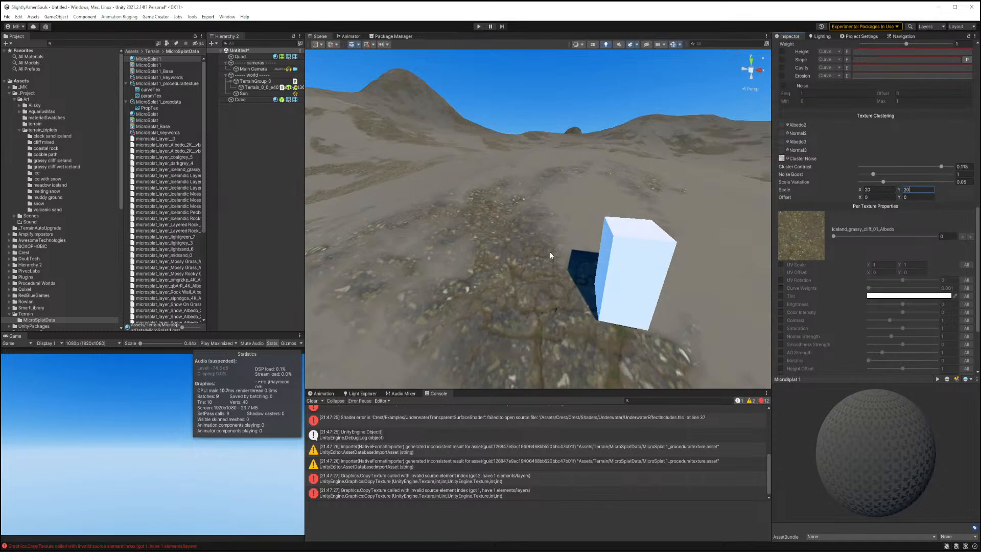
Set the clustering Noise Boost to about 0.47 and Scale Variation to about 0.108.
right_click_drag(548, 253, 565, 234)
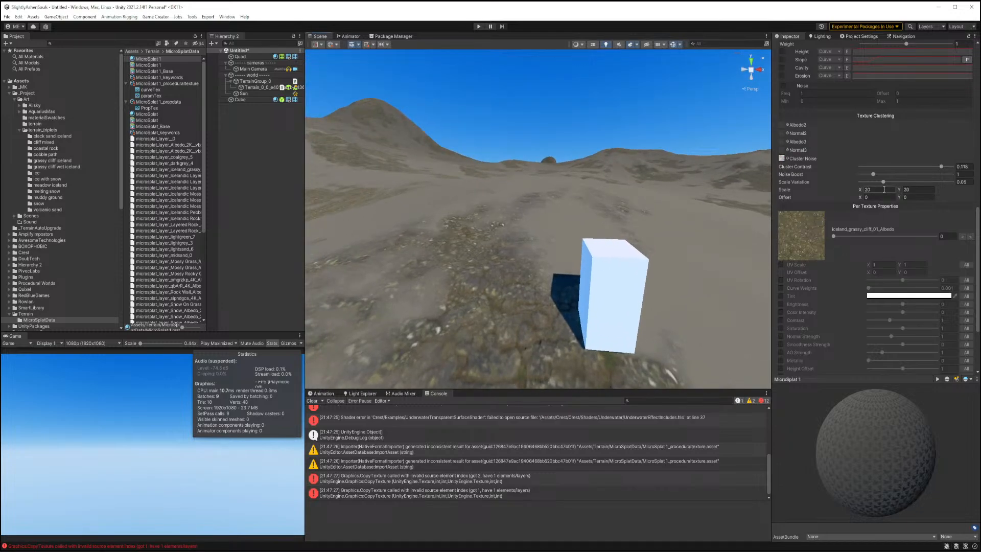
left_click_drag(873, 174, 908, 184)
Set the texture clustering Scale to 40 by 40.
left_click_drag(881, 190, 836, 189)
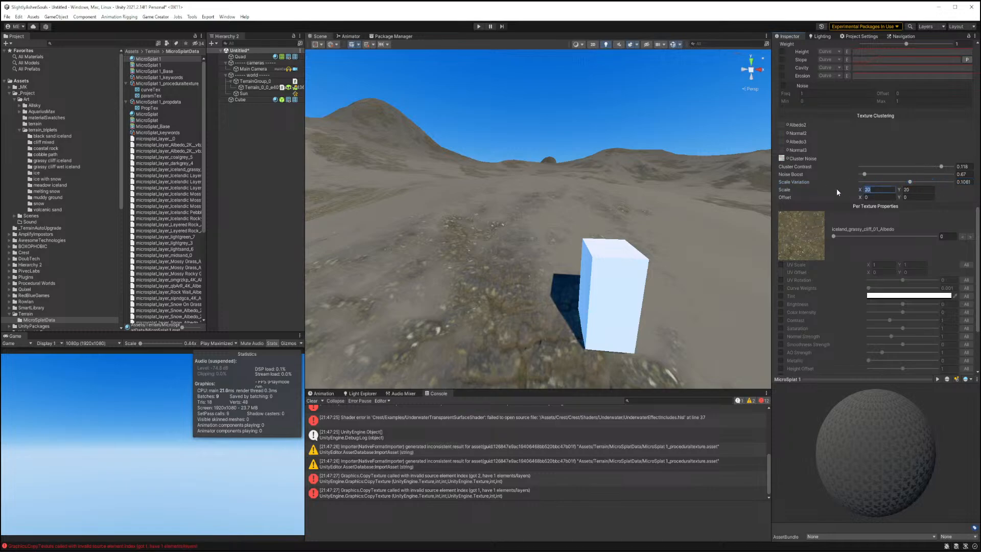
type("4040")
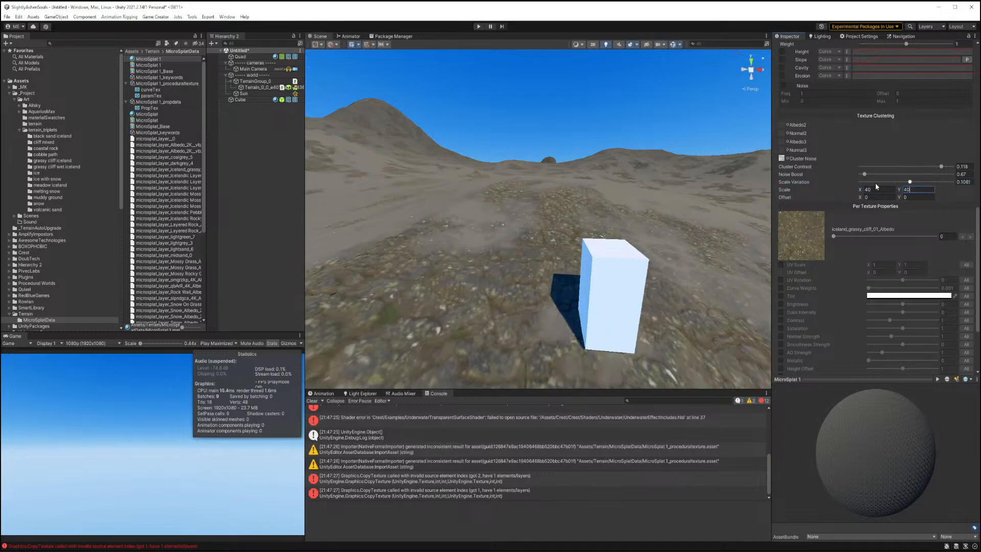
Fly around the terrain to inspect the clustered texturing.
right_click_drag(539, 265, 514, 222)
key("d")
key("s")
key("w")
key("s")
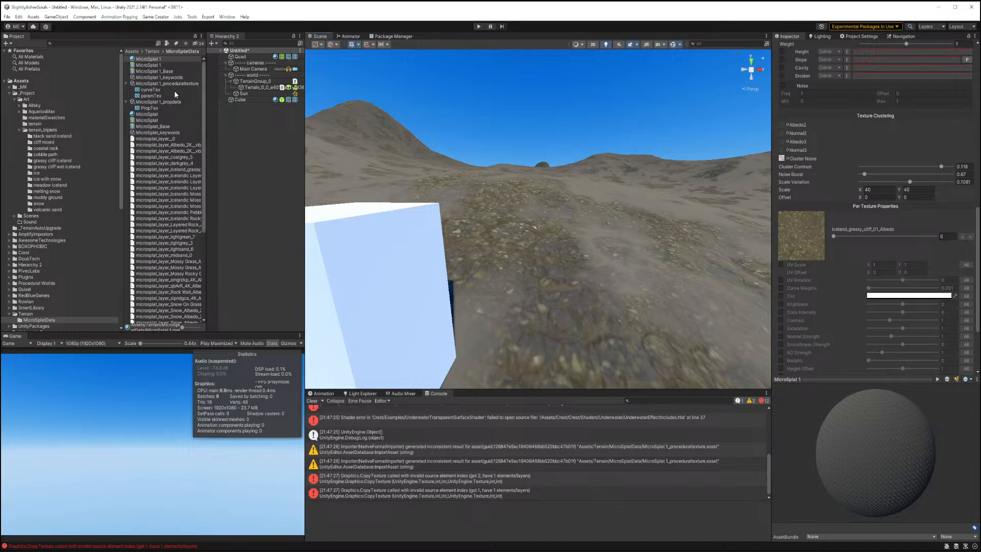
scroll(162, 103, "down", 6)
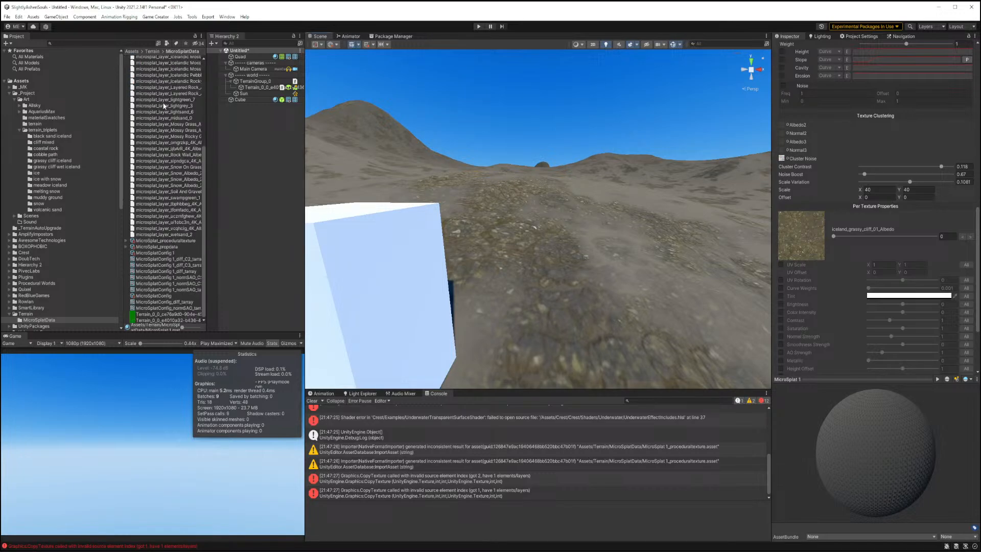
scroll(164, 106, "up", 6)
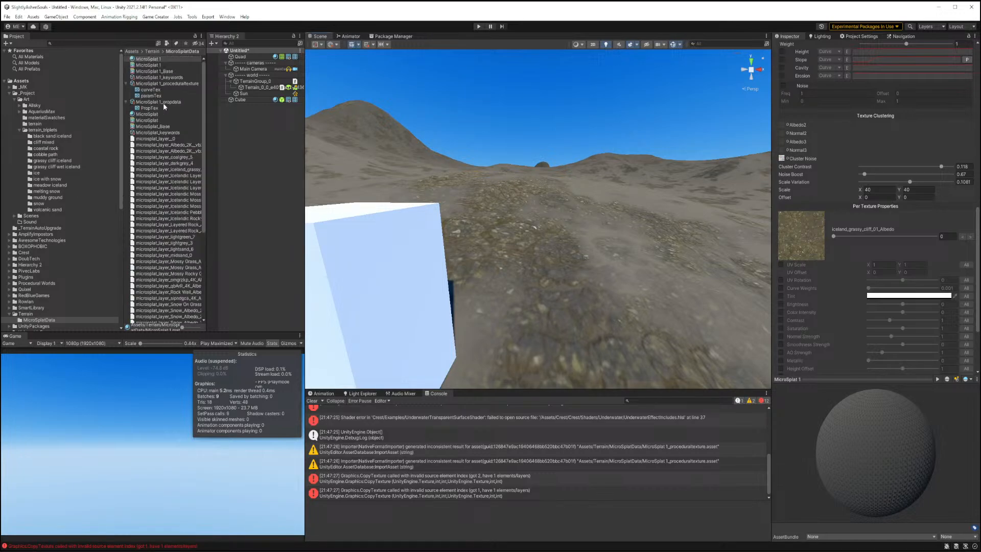
Delete the generated MicroSplat shaders, keywords, procedural texture, config and texture array assets.
left_click(154, 73)
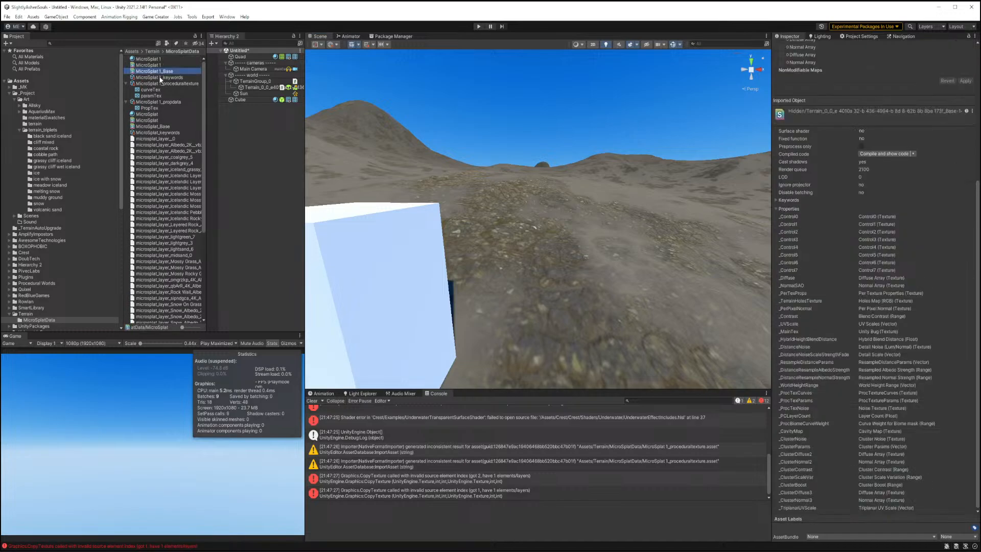
left_click(162, 79, "ctrl")
left_click(166, 83, "ctrl")
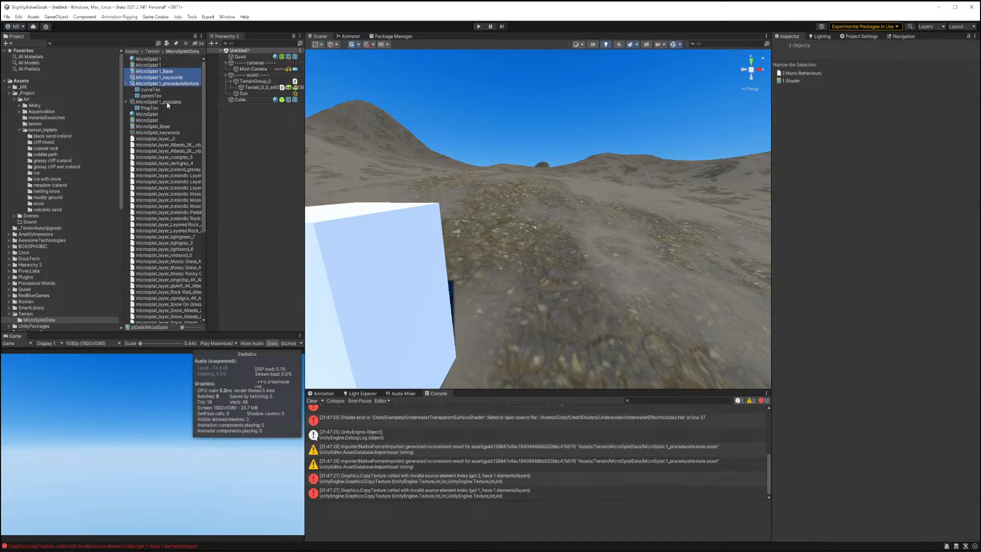
left_click(157, 114, "ctrl")
left_click(159, 121, "ctrl")
left_click(158, 127, "ctrl")
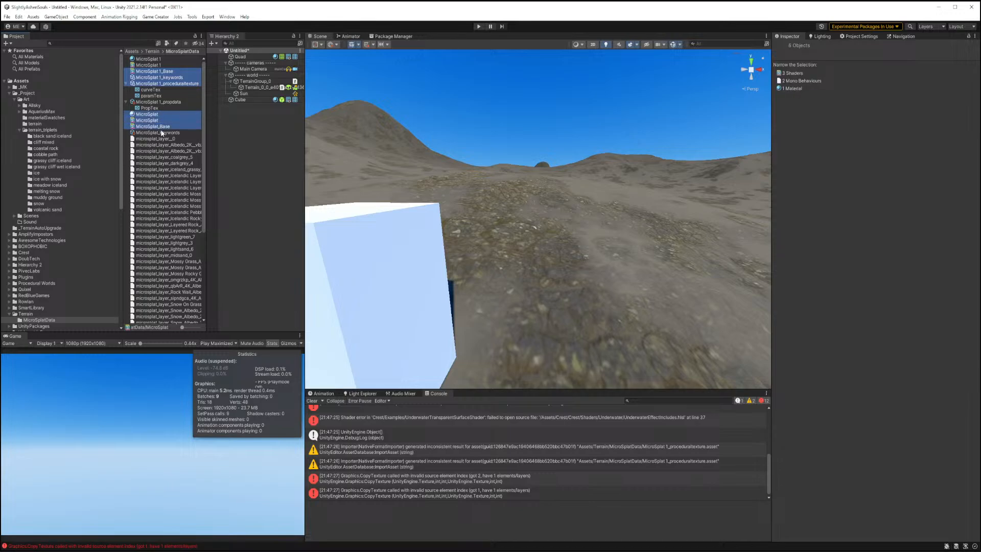
left_click(162, 133, "ctrl")
scroll(170, 164, "down", 3)
scroll(169, 163, "down", 6)
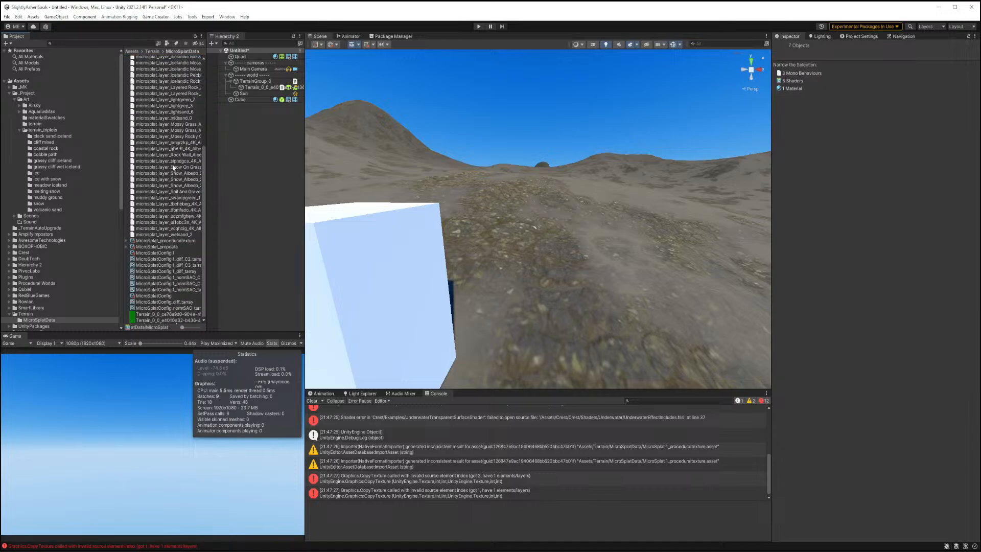
left_click(177, 241, "ctrl")
left_click(176, 246, "ctrl")
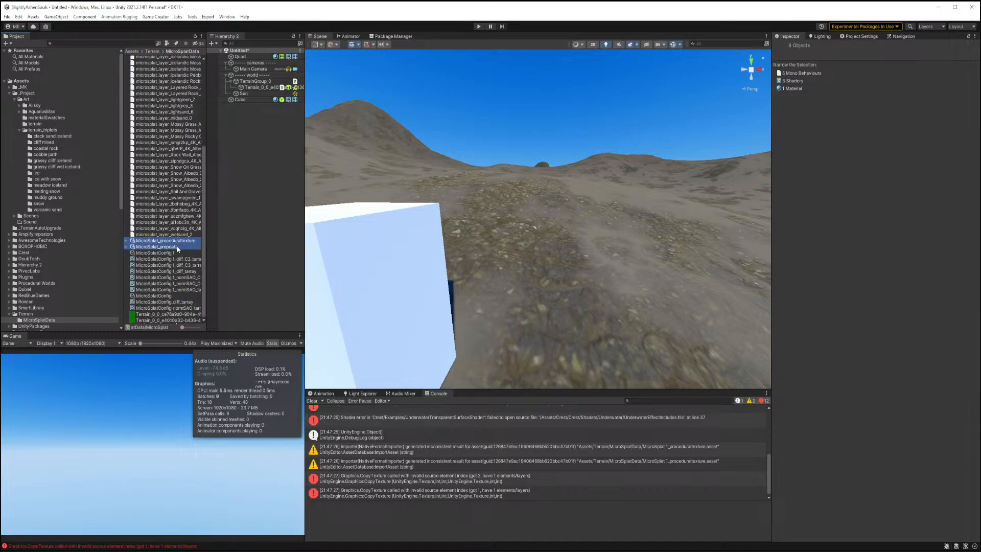
left_click(175, 297, "ctrl")
left_click(182, 302, "ctrl")
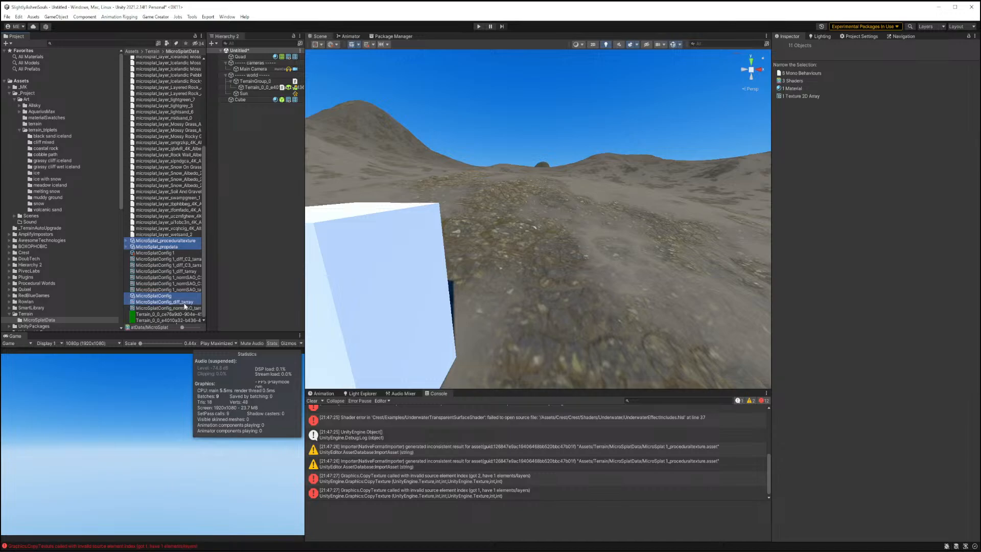
left_click(184, 309, "ctrl")
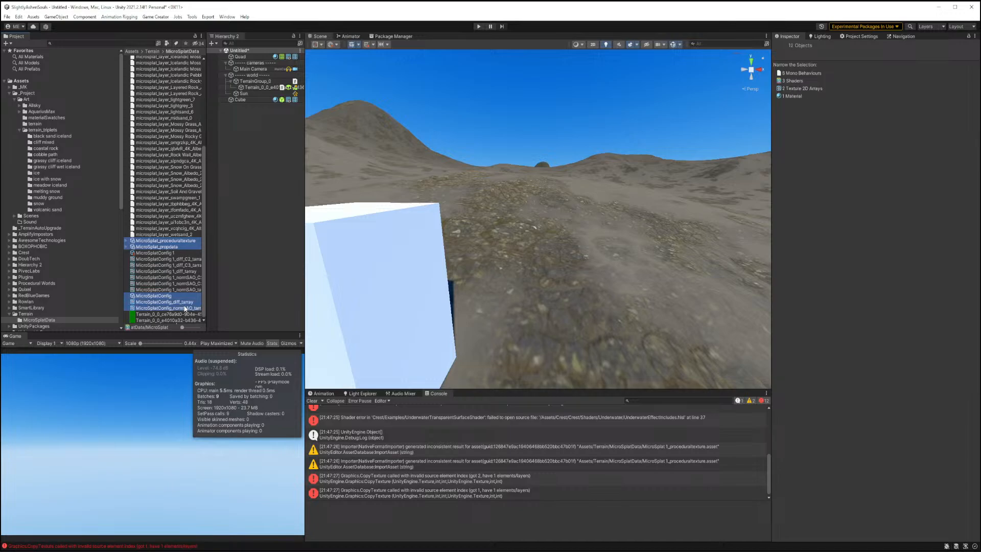
key("Delete")
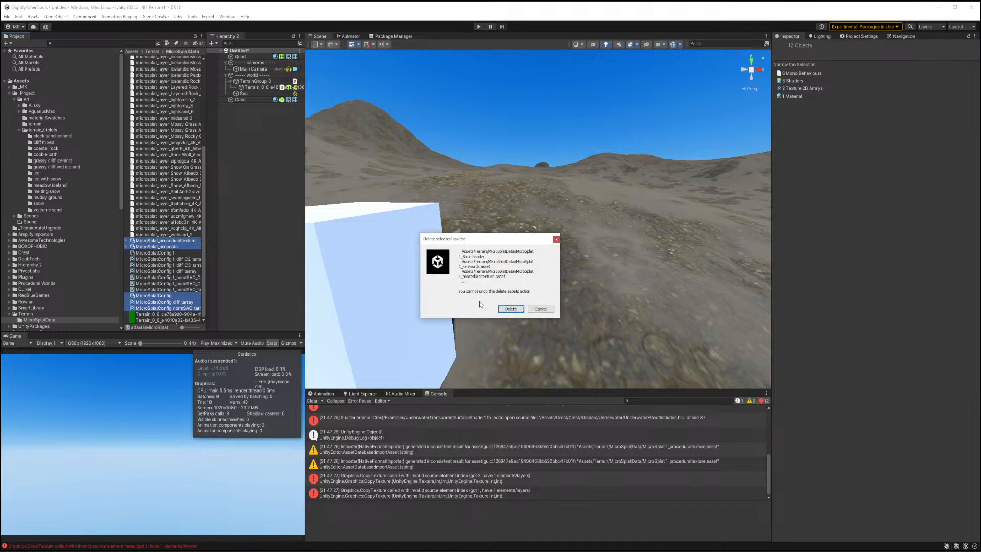
left_click(511, 309)
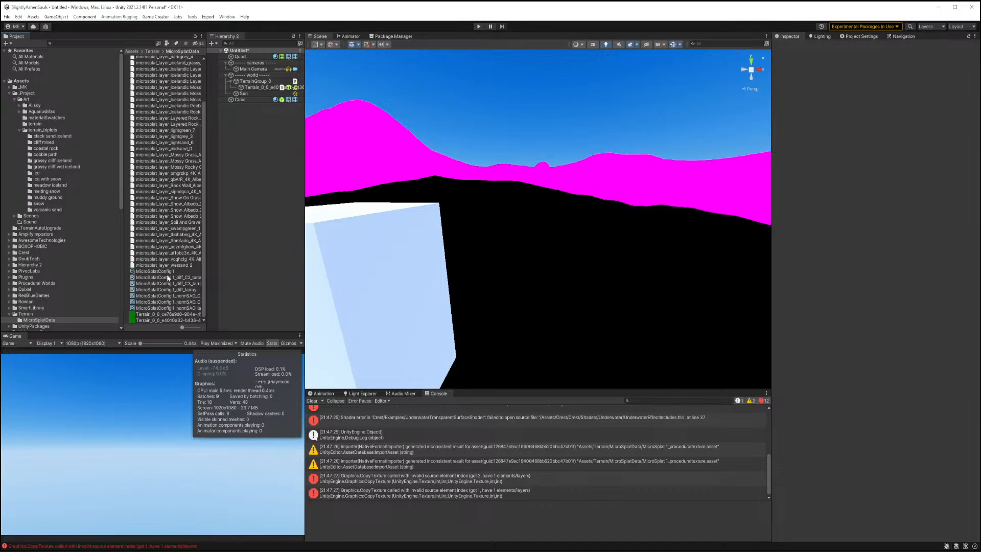
Delete all remaining assets in the MicroSplatData folder.
scroll(167, 277, "up", 3)
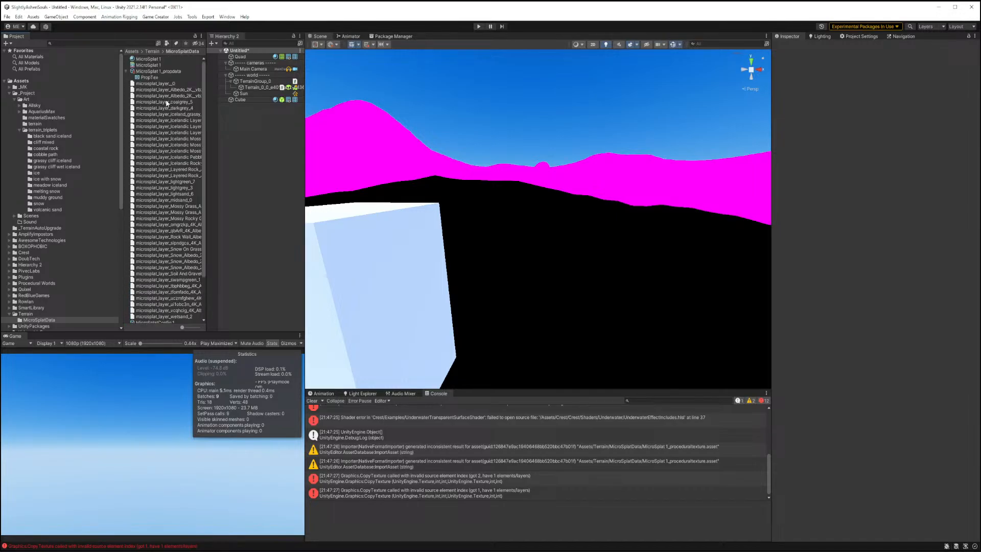
left_click(155, 59)
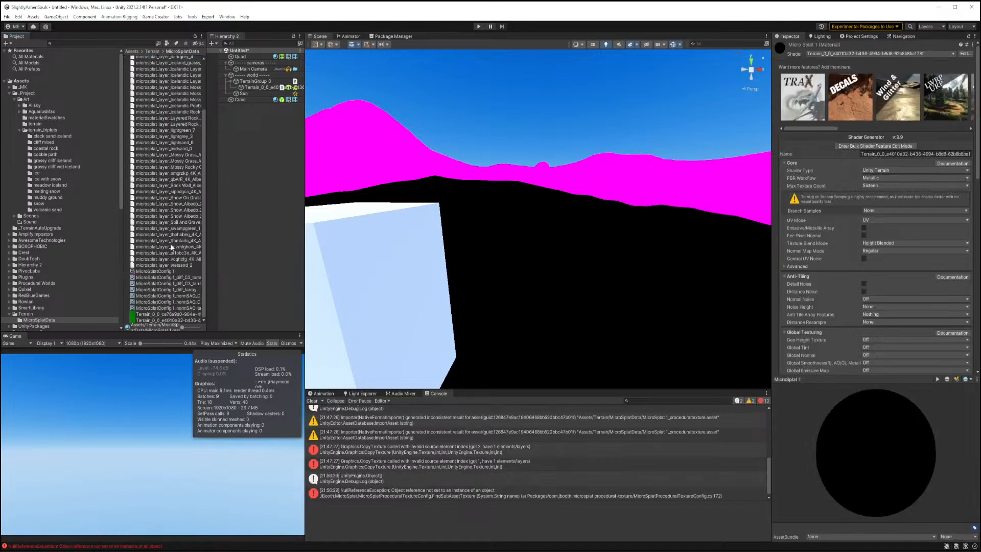
left_click(167, 310, "shift")
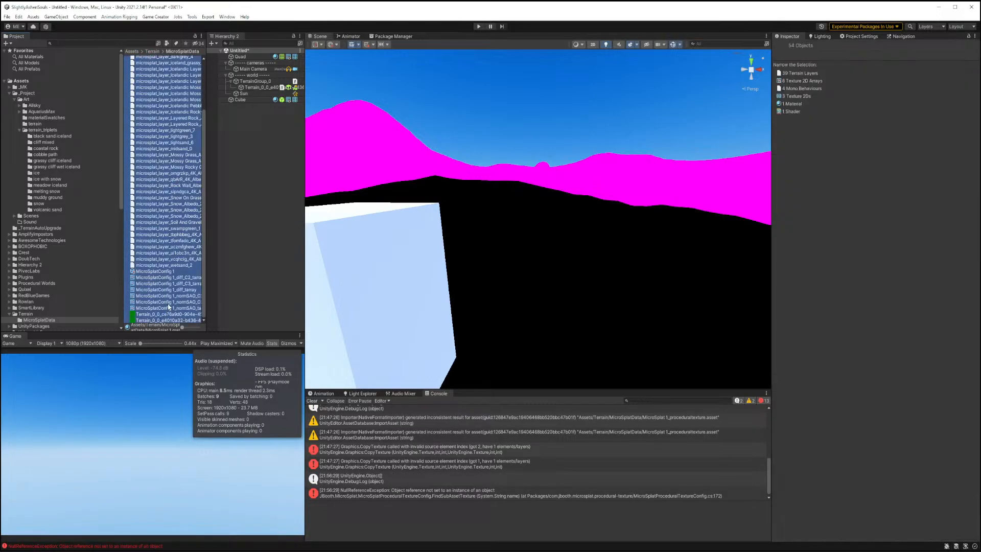
key("Delete")
left_click(511, 303)
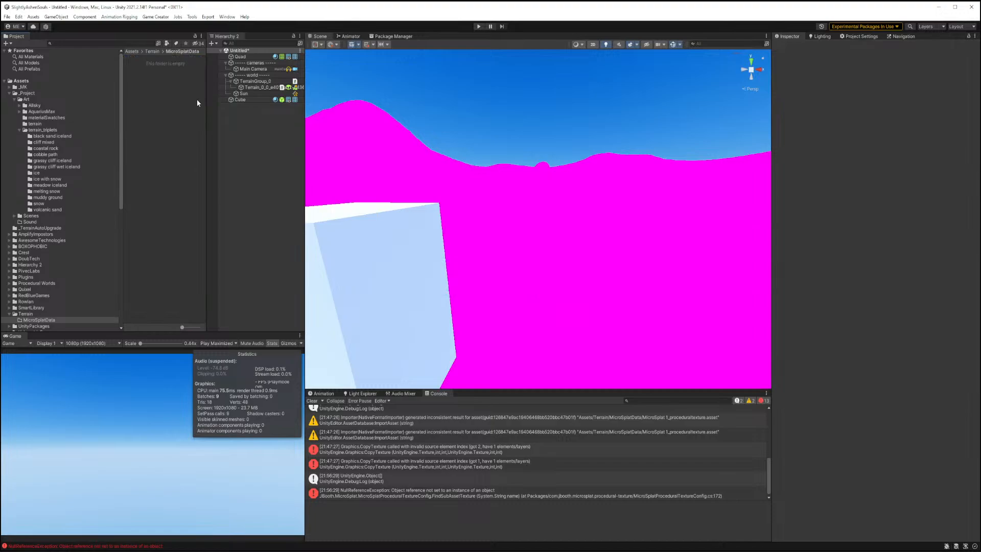
Convert the terrain to MicroSplat again.
left_click(247, 99)
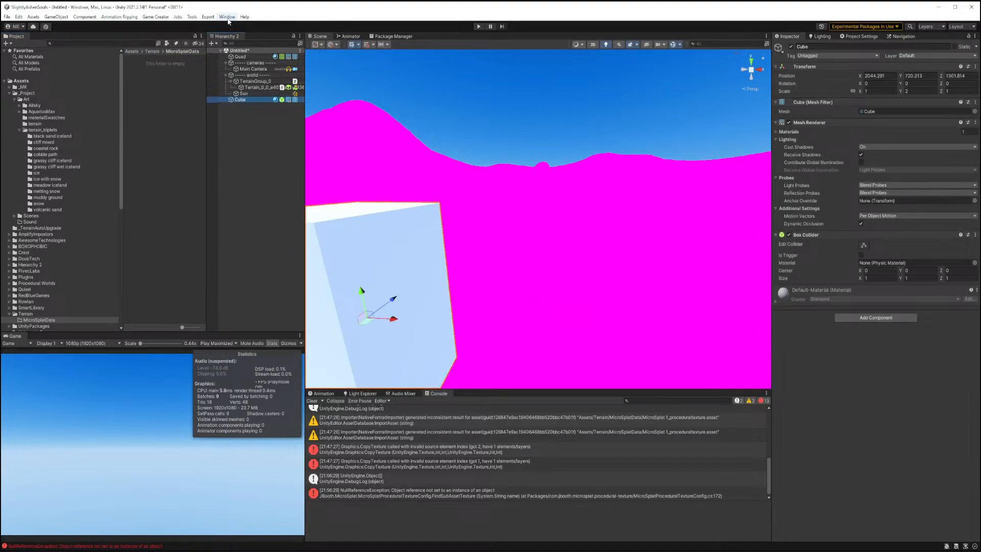
left_click(251, 88)
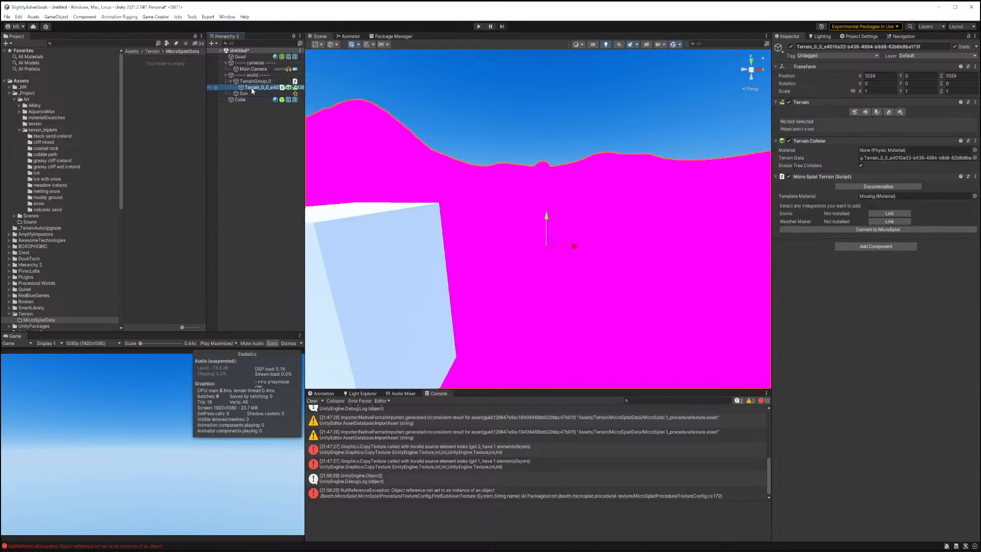
left_click(839, 229)
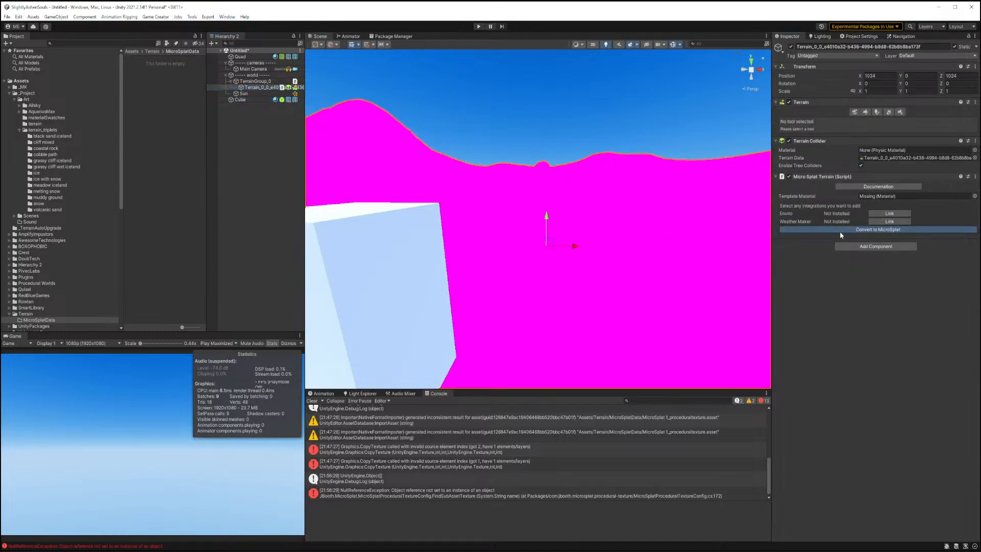
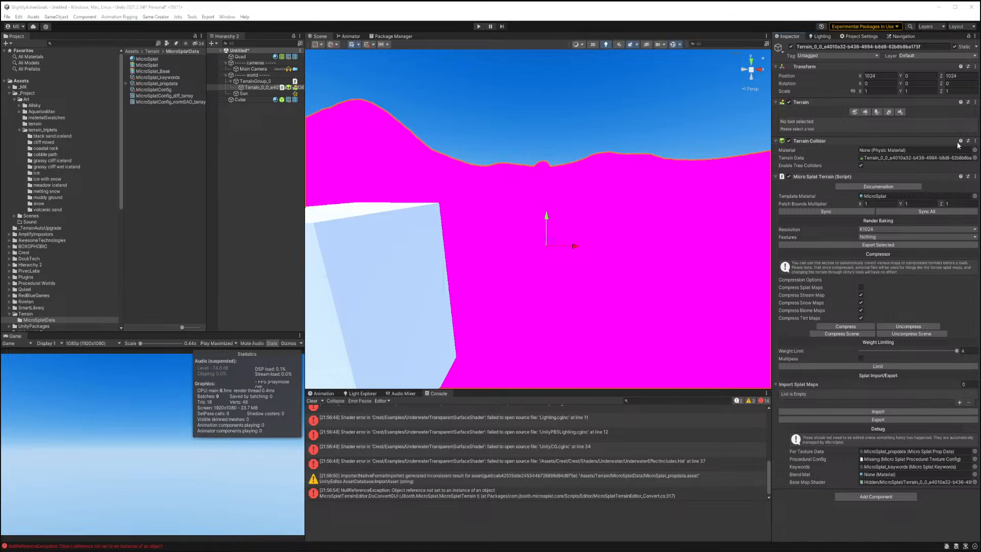
In the MicroSplat material's bulk shader feature edit mode, enable Detail Noise and Distance Noise and set Normal Noise to One.
left_click(147, 59)
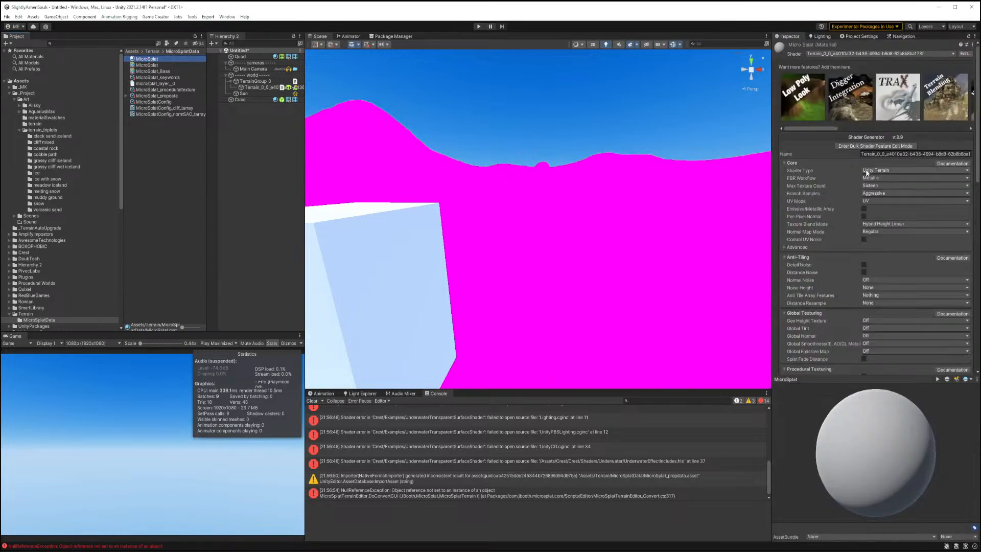
left_click(875, 145)
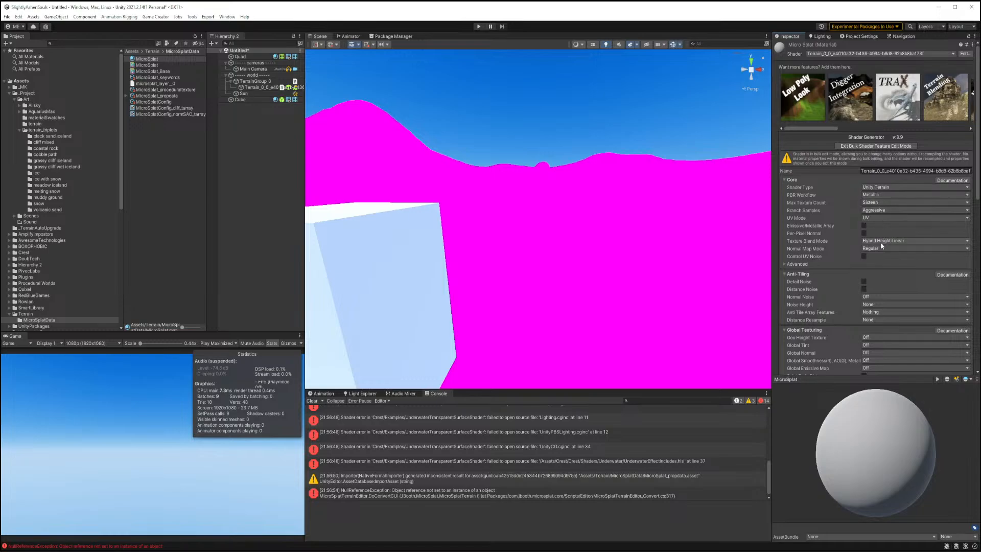
scroll(879, 210, "down", 3)
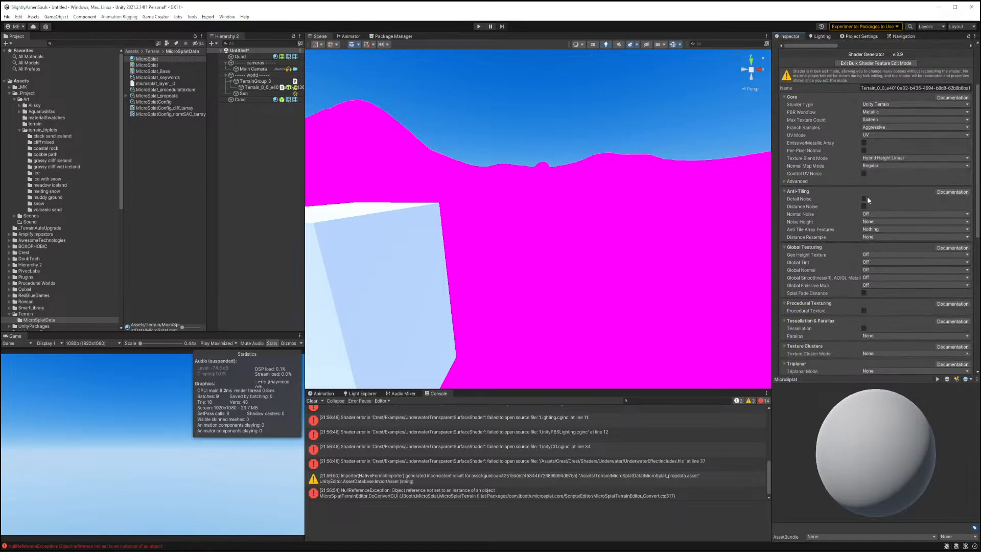
left_click(863, 199)
left_click(863, 206)
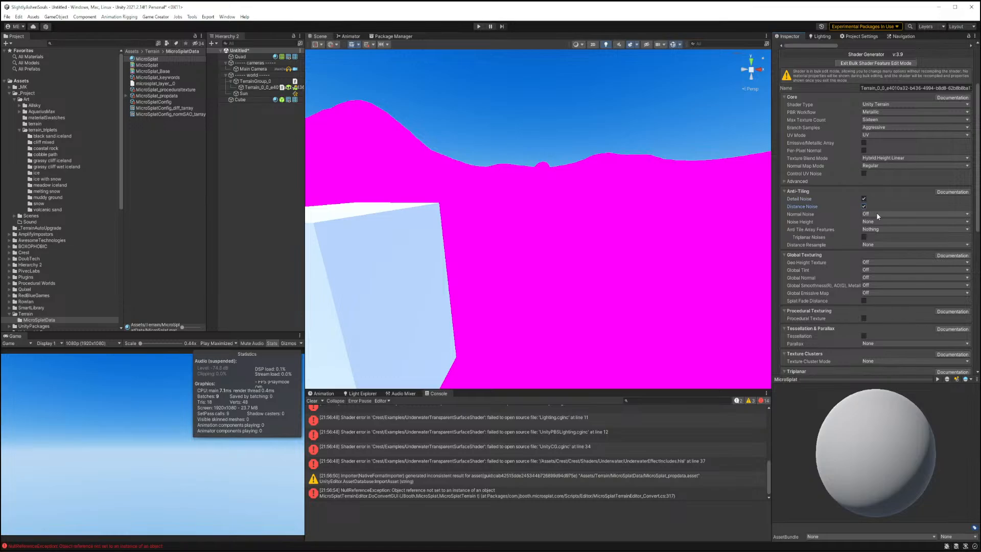
left_click(877, 214)
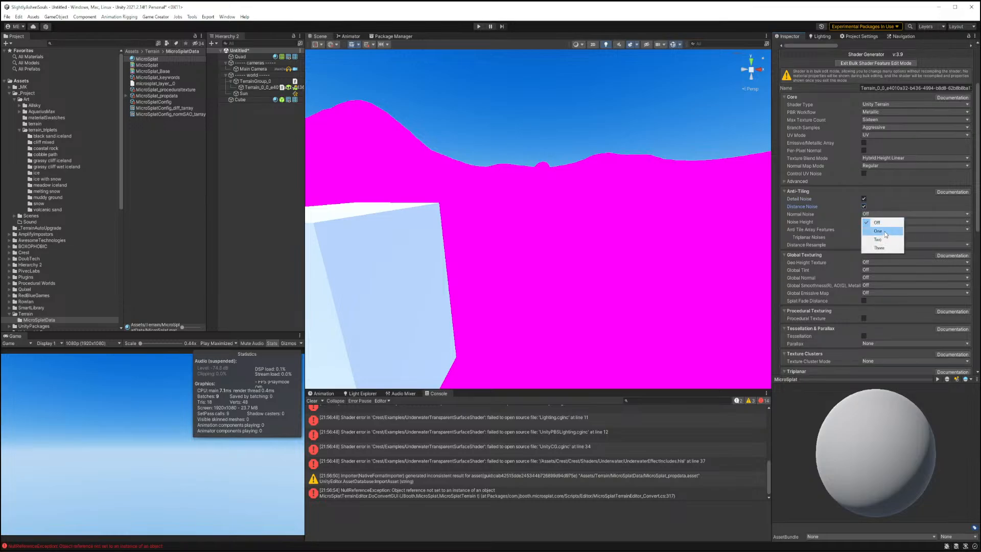
left_click(885, 233)
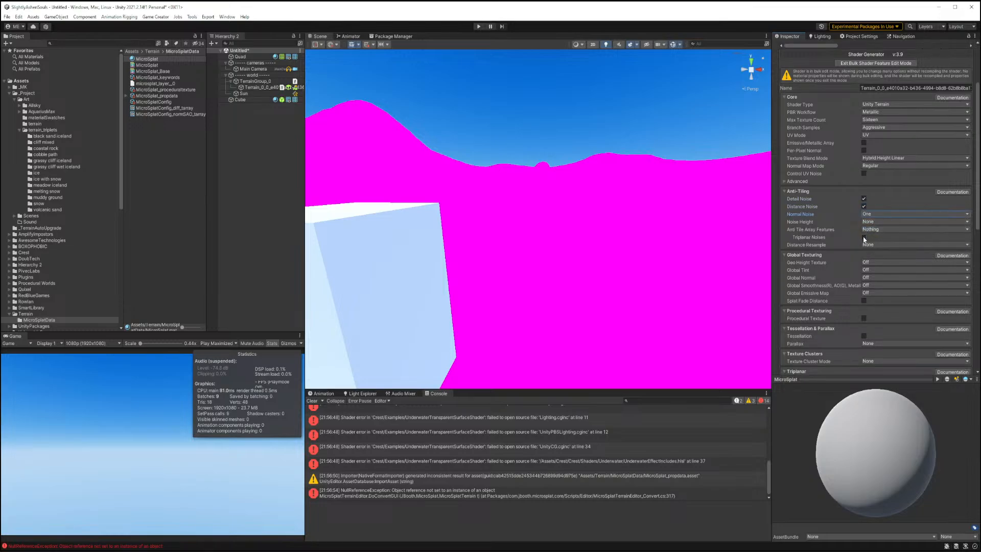
left_click(868, 229)
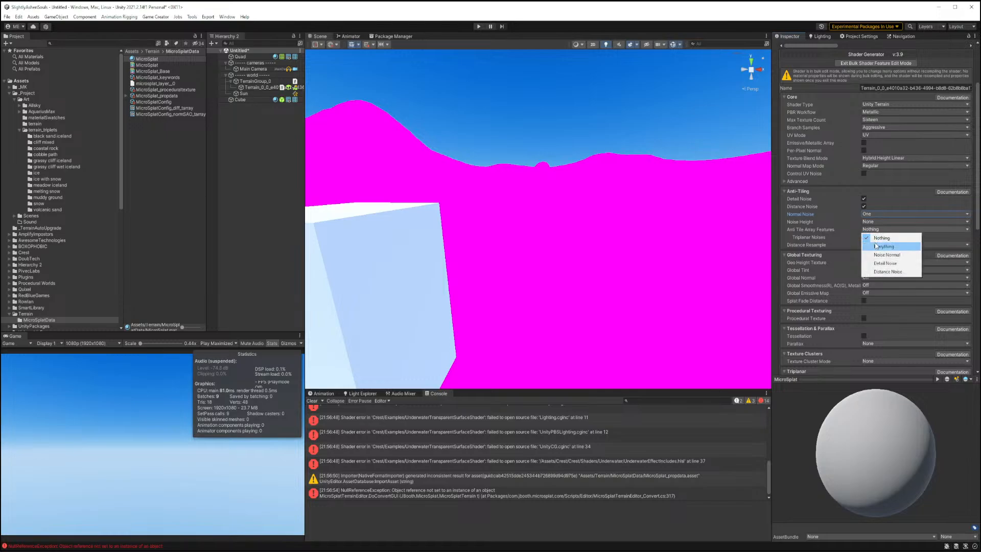
left_click(877, 247)
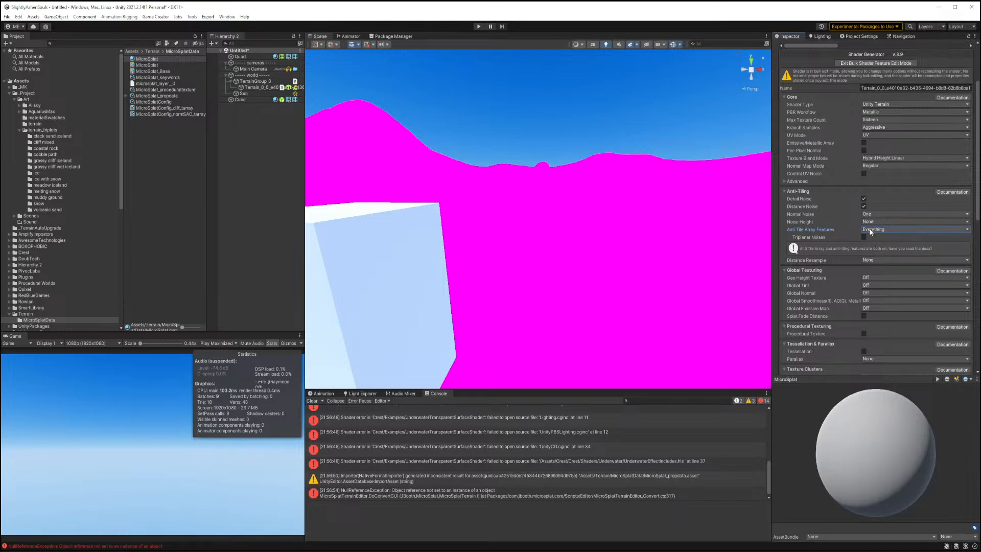
left_click(870, 230)
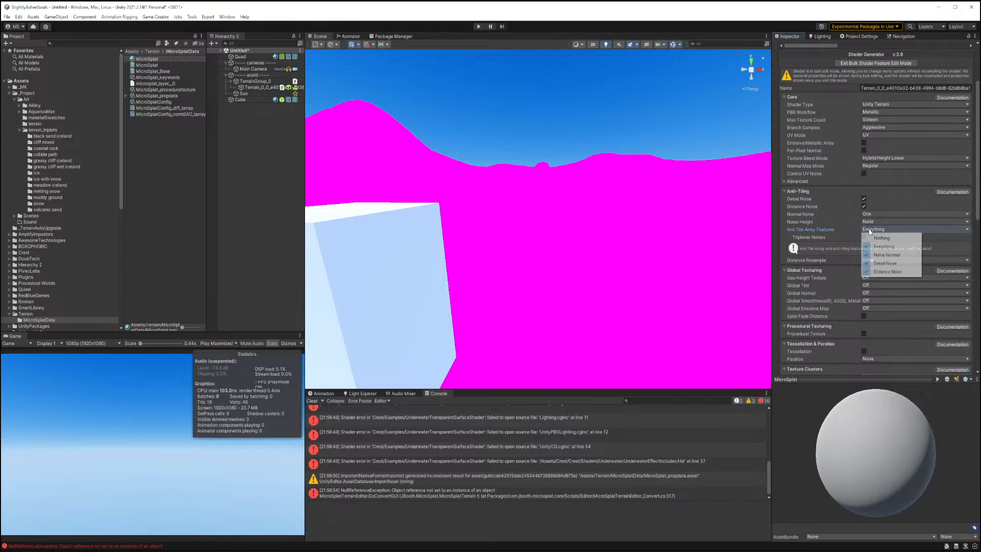
left_click(871, 236)
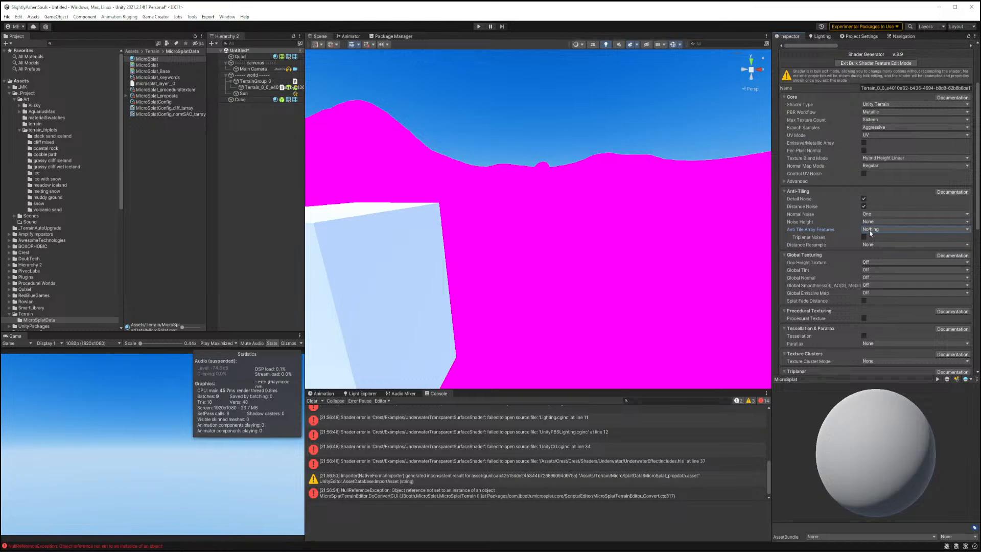
Enable Procedural Texture and set Texture Cluster Mode to Three Variants with secondary cluster noise enabled.
scroll(871, 279, "down", 5)
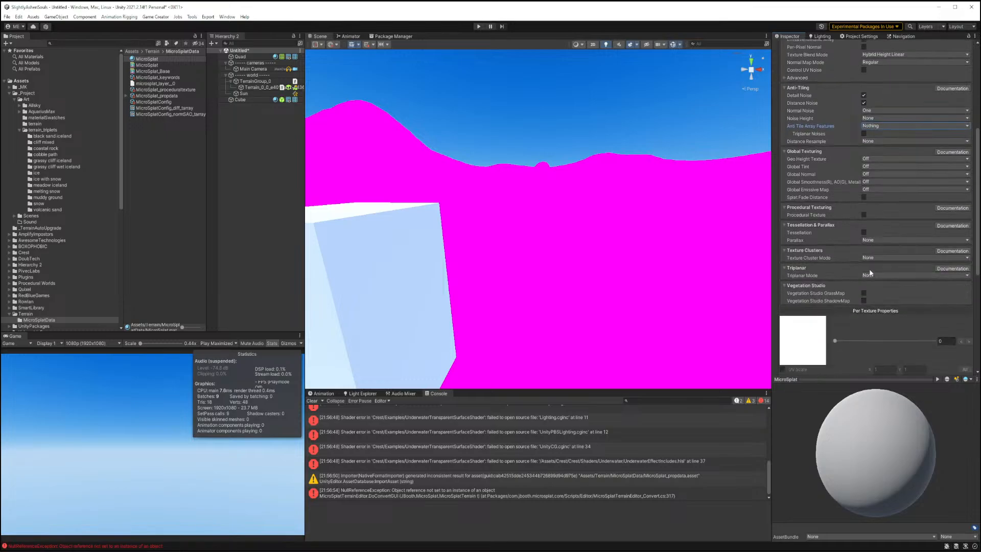
left_click(863, 215)
scroll(876, 265, "down", 4)
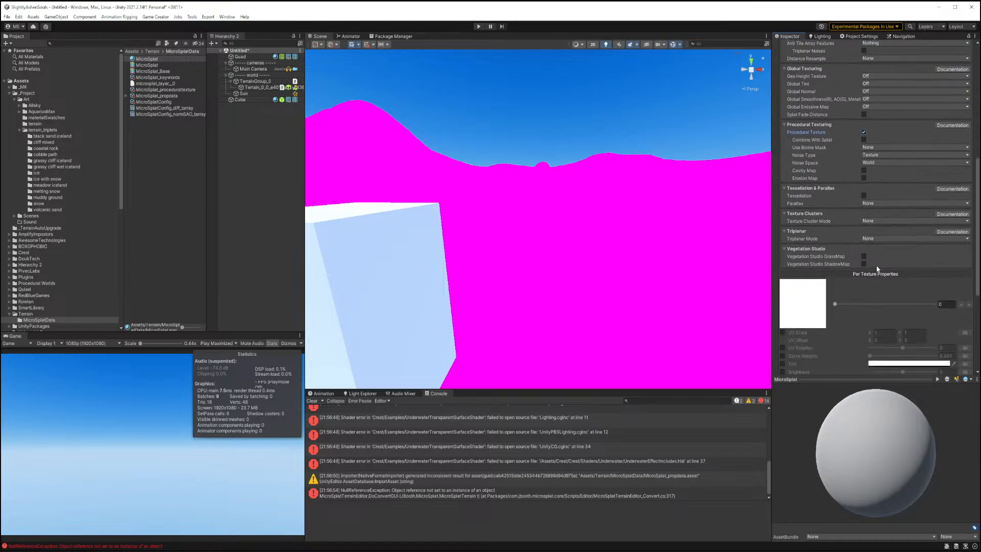
left_click(864, 222)
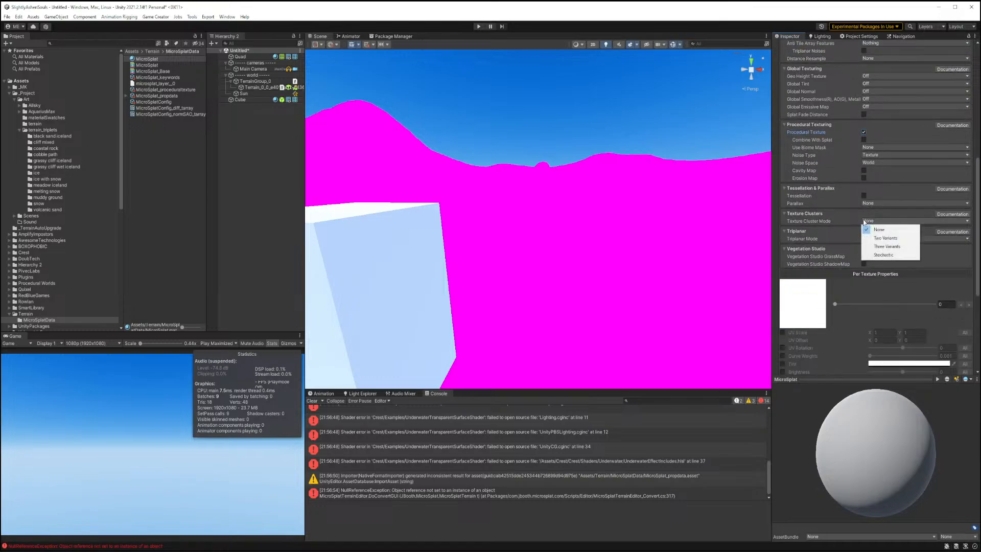
left_click(884, 247)
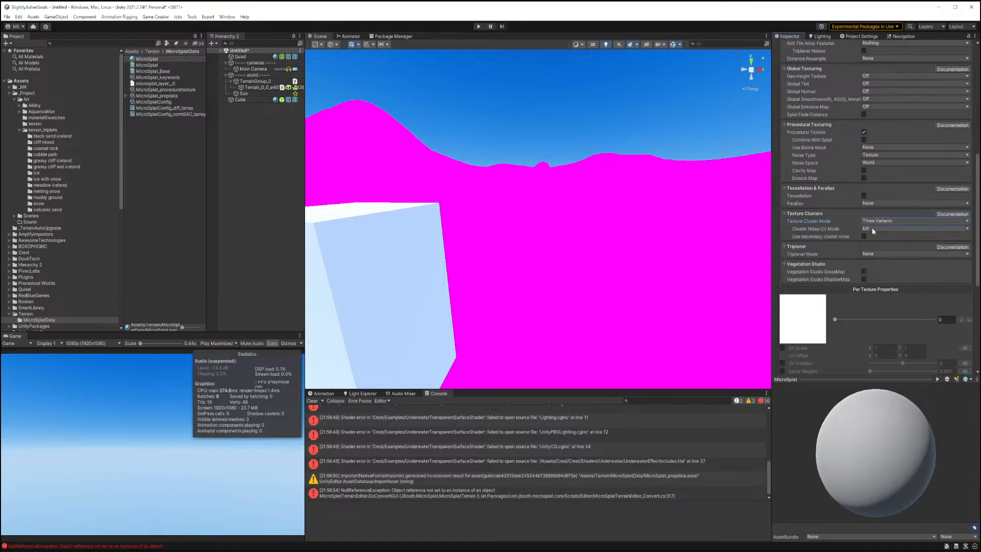
left_click(872, 228)
left_click(935, 239)
left_click(864, 236)
Exit bulk shader feature edit mode to apply the new MicroSplat features.
scroll(915, 239, "down", 6)
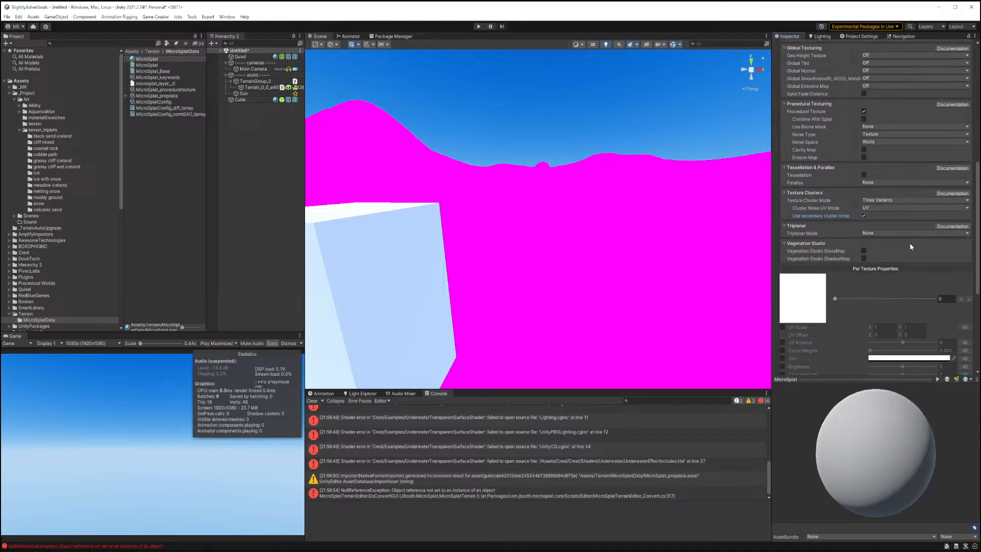
scroll(911, 240, "up", 11)
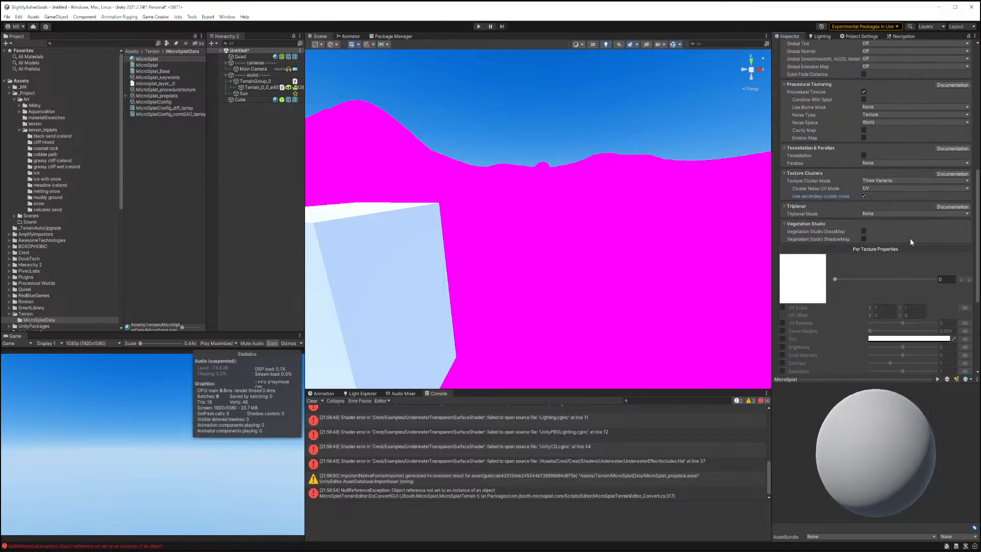
scroll(909, 242, "up", 6)
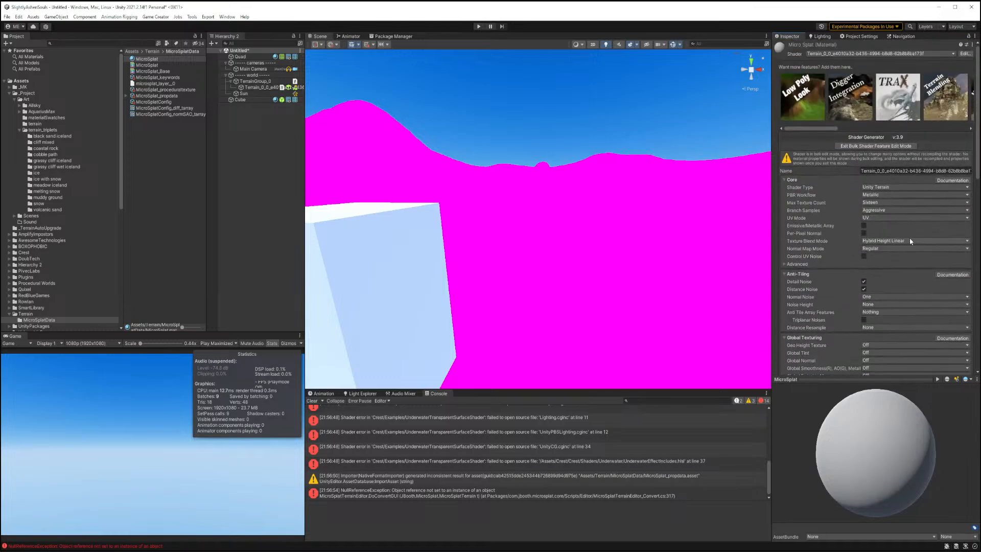
left_click(864, 146)
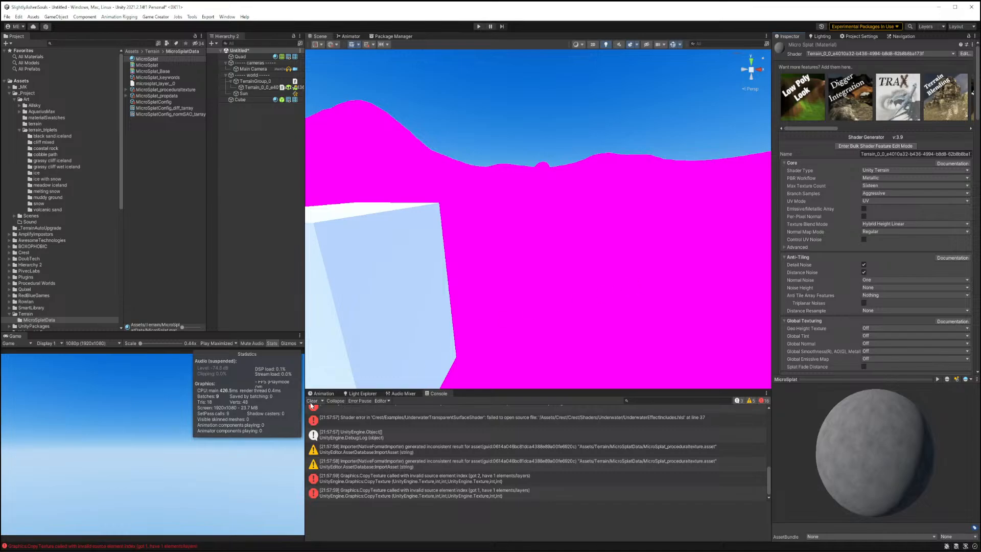
Clear the console and select the terrain.
left_click(311, 401)
left_click(523, 201)
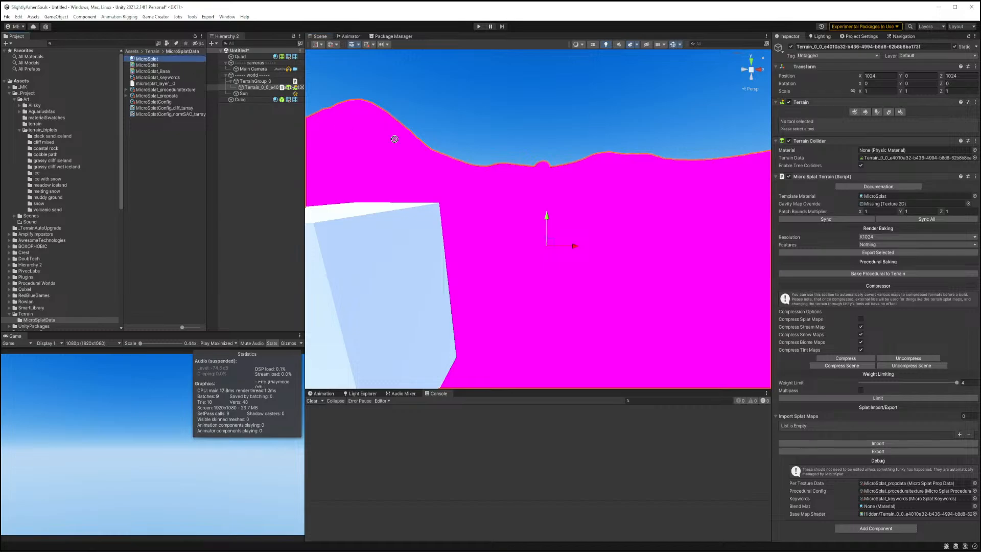
left_click_drag(849, 235, 880, 198)
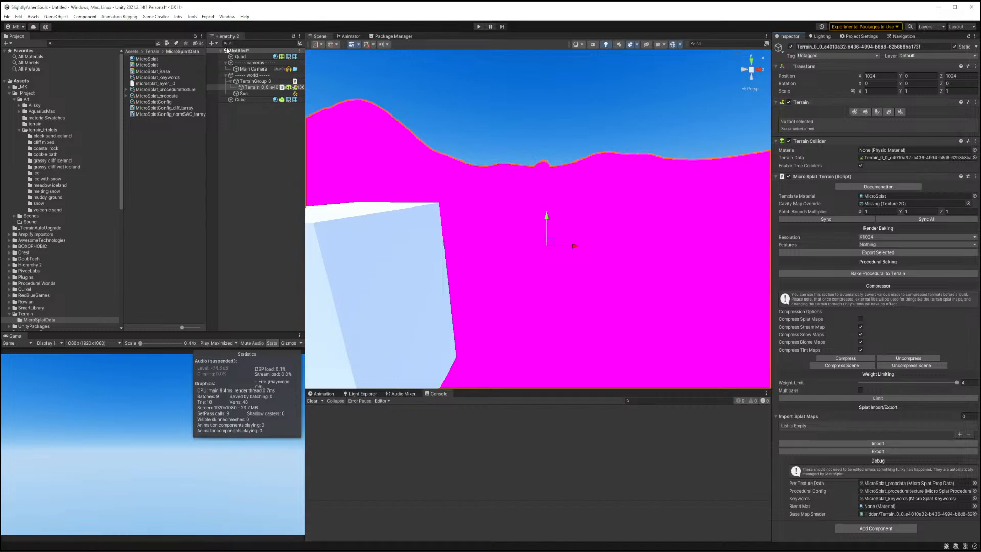
Enable Cavity Map and Erosion Map under Procedural Texturing on the MicroSplat material, confirming the deletion of the old items.
left_click(146, 58)
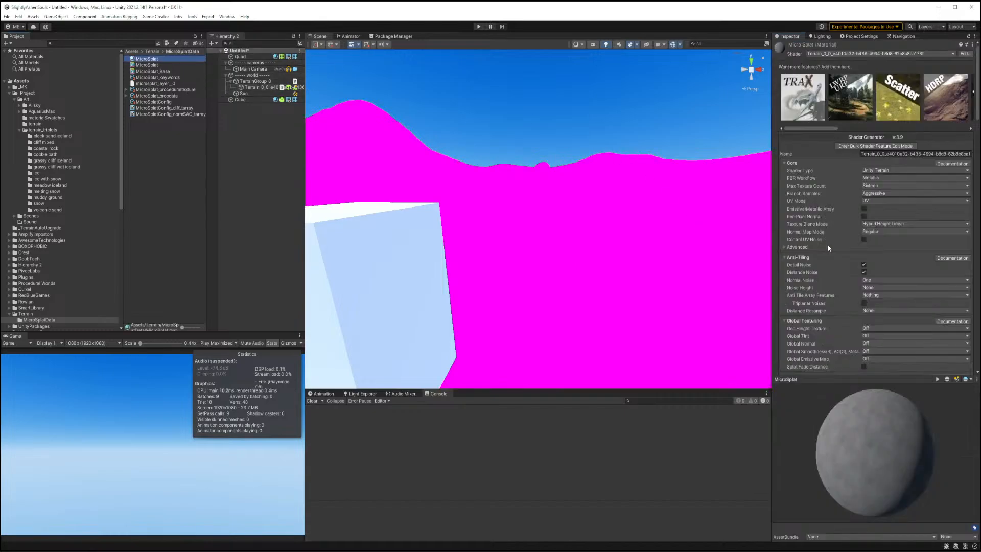
scroll(853, 274, "down", 10)
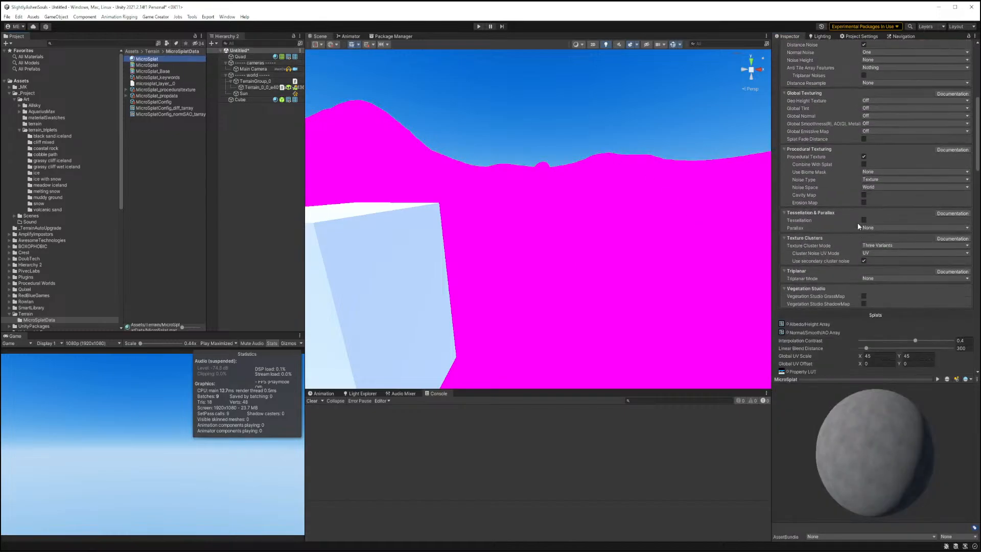
scroll(859, 194, "up", 8)
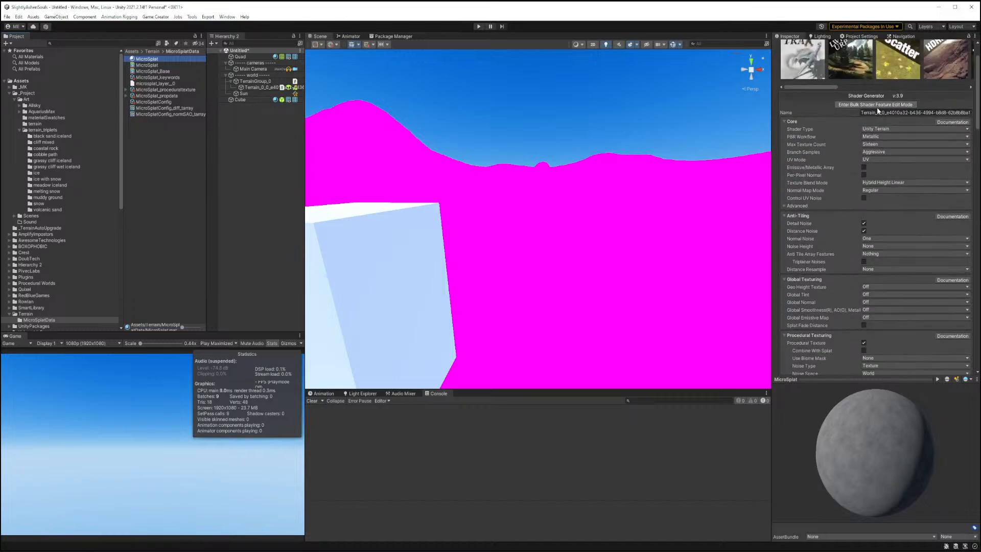
scroll(853, 263, "down", 9)
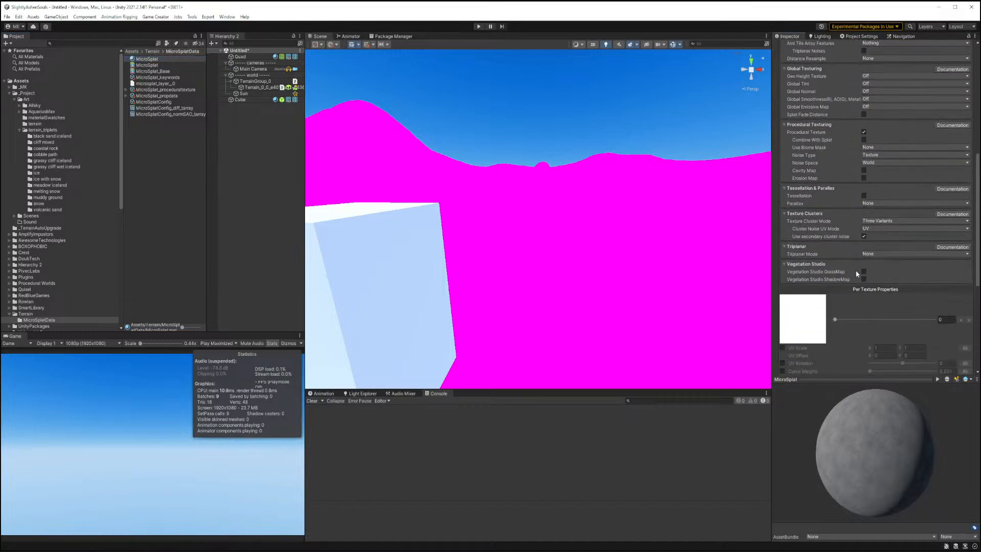
left_click(863, 170)
left_click(864, 178)
scroll(851, 161, "up", 10)
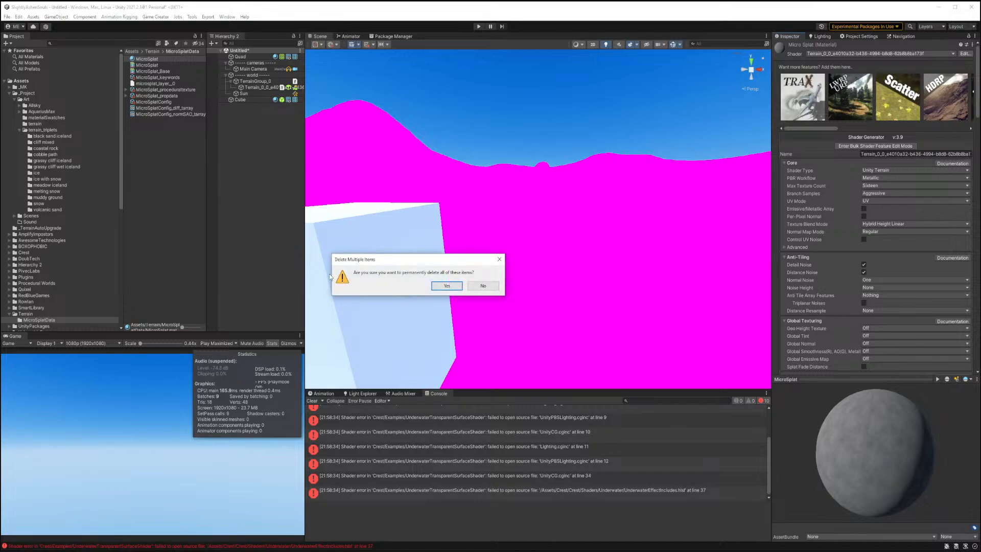
left_click(428, 288)
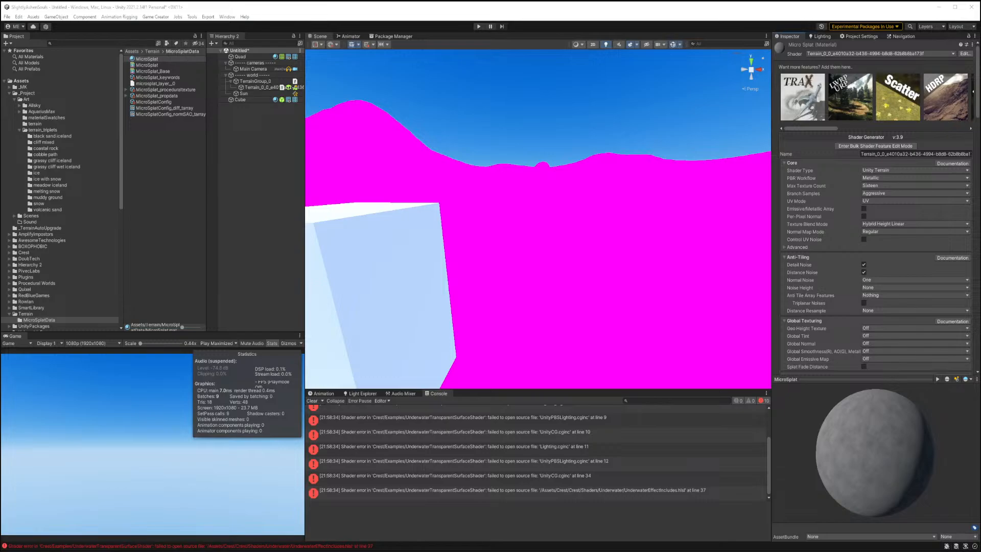
Generate the cavity data for the terrain's MicroSplat component.
left_click(423, 170)
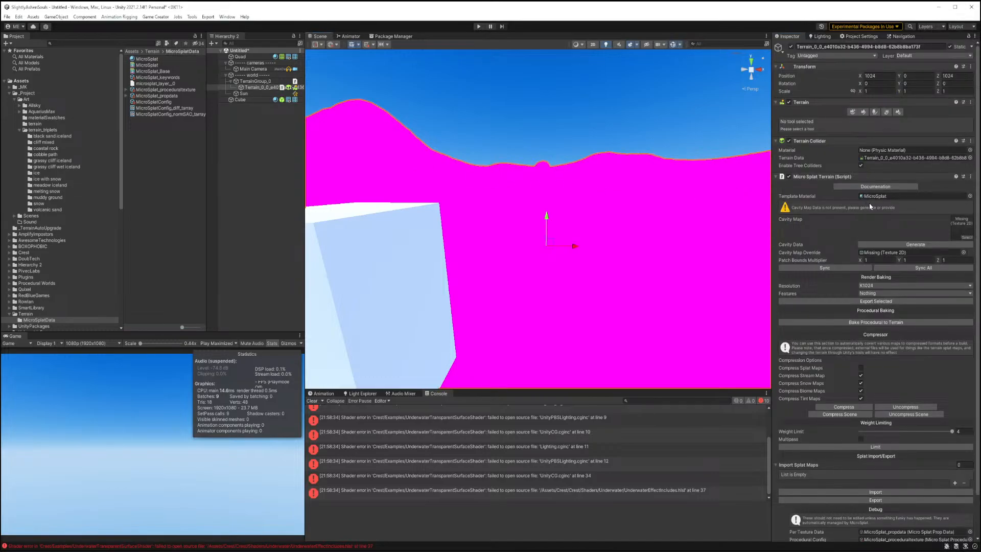
left_click(887, 245)
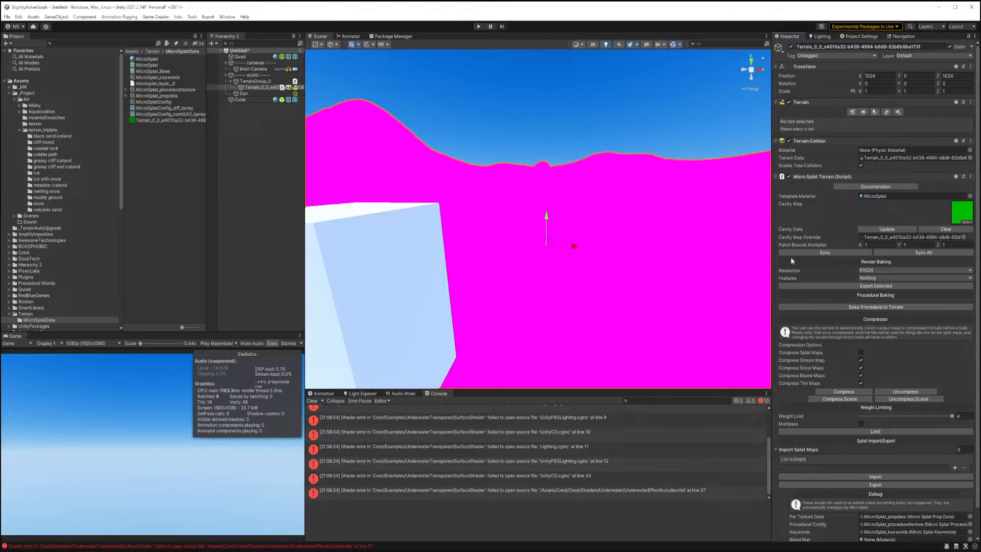
left_click(628, 289)
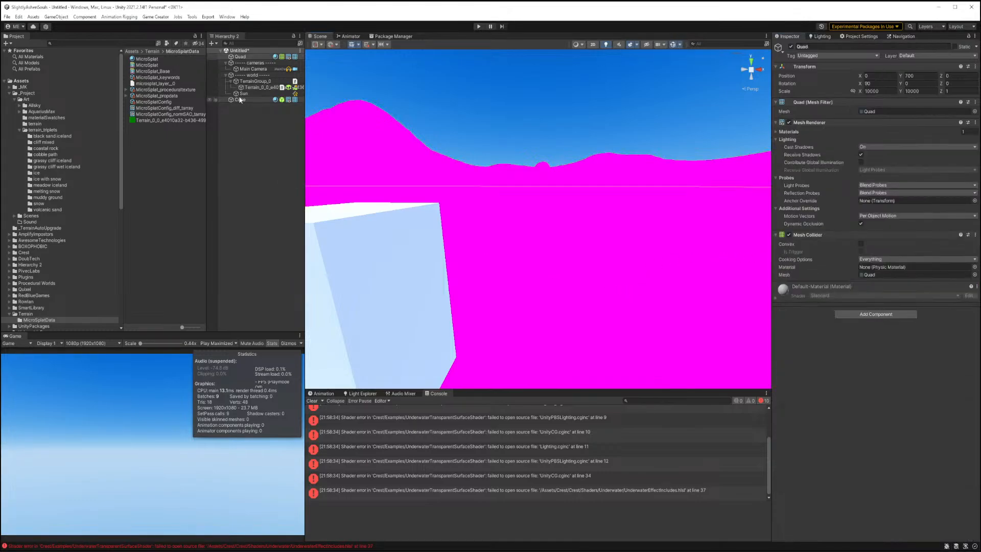
Assign the icelands_meadow_01 albedo, normal, height and occlusion textures to the first MicroSplatConfig layer and update the texture array.
left_click(159, 103)
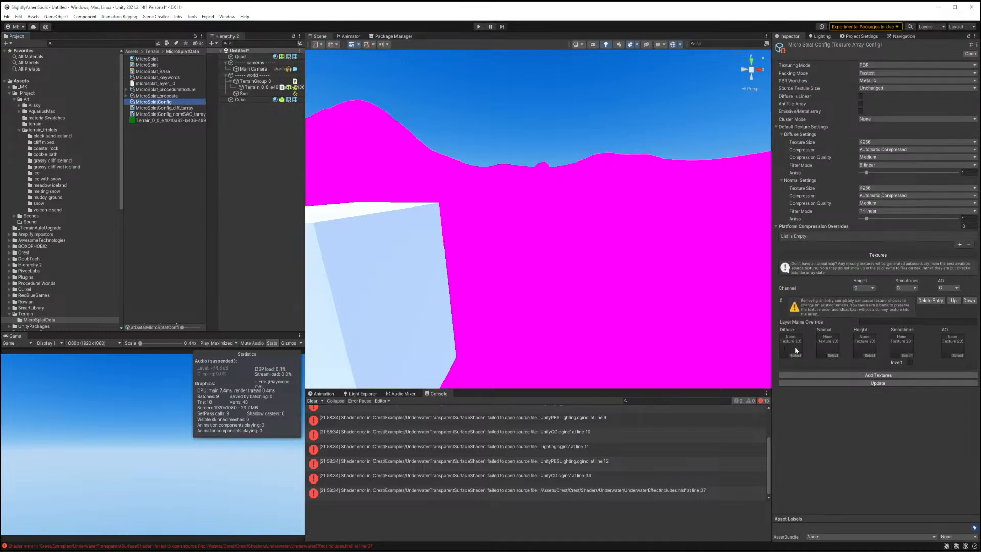
left_click(44, 186)
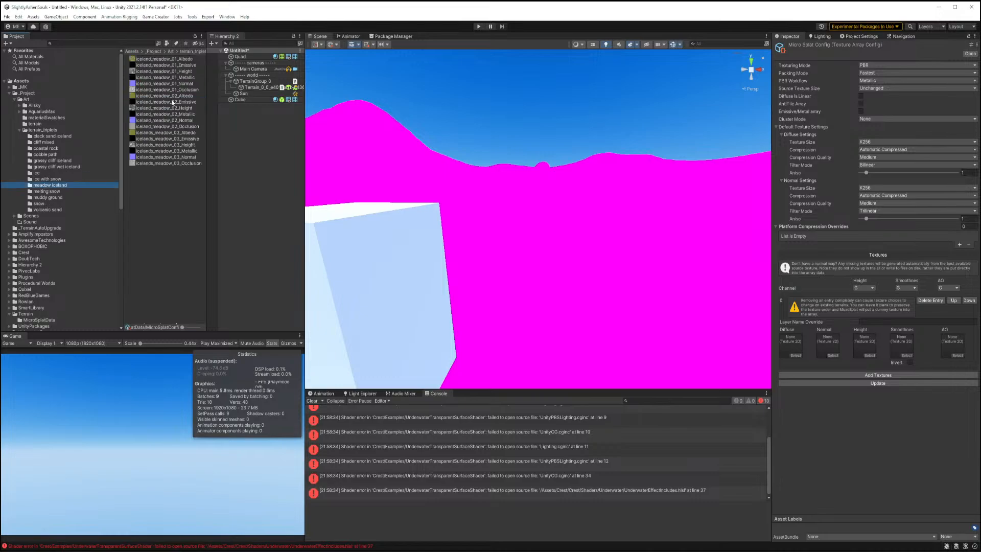
left_click_drag(151, 61, 792, 345)
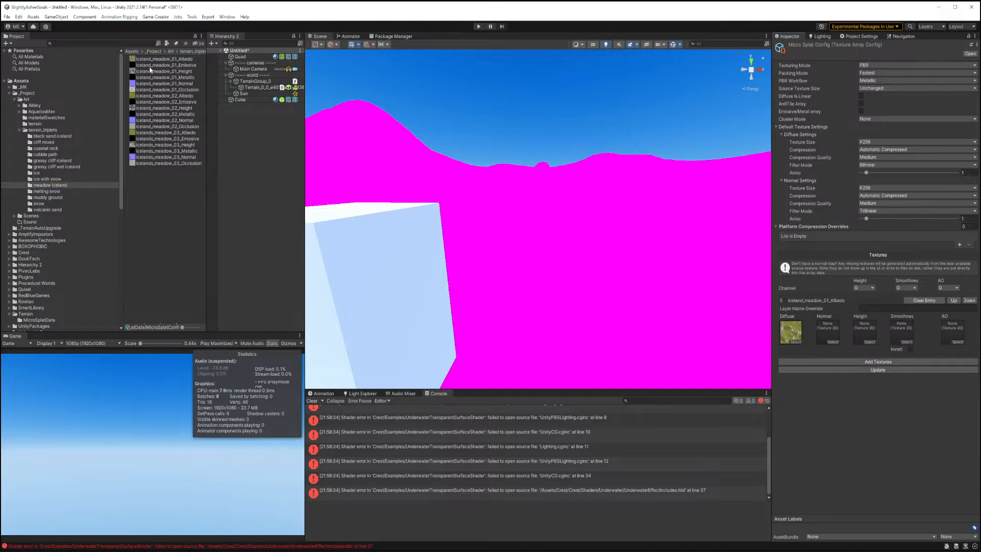
left_click_drag(146, 84, 827, 331)
left_click_drag(177, 71, 861, 331)
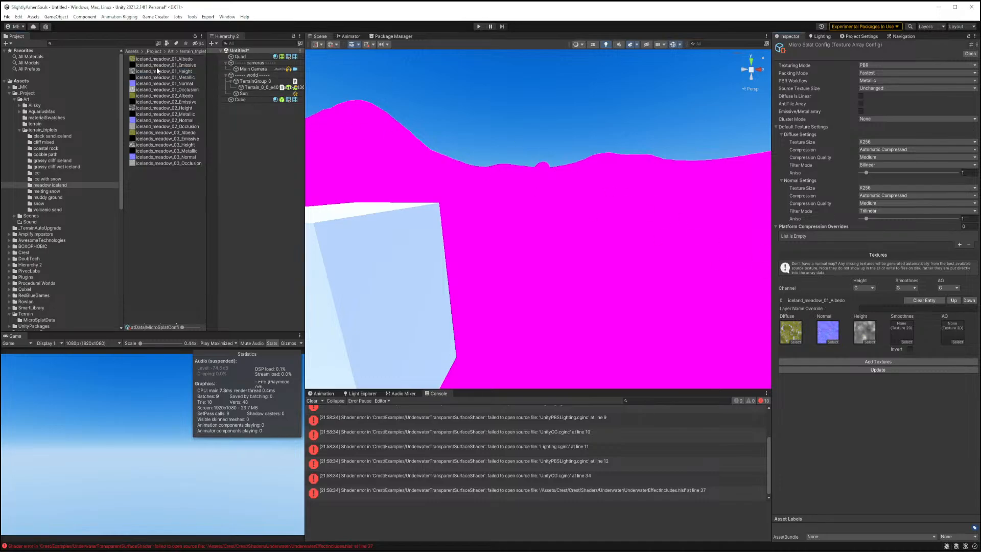
left_click_drag(168, 92, 951, 333)
left_click(879, 371)
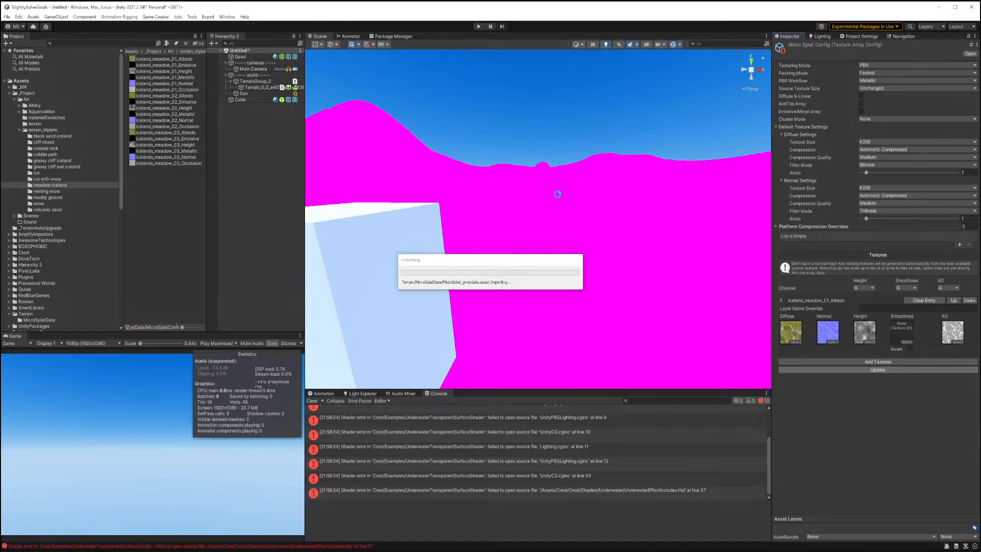
left_click(598, 251)
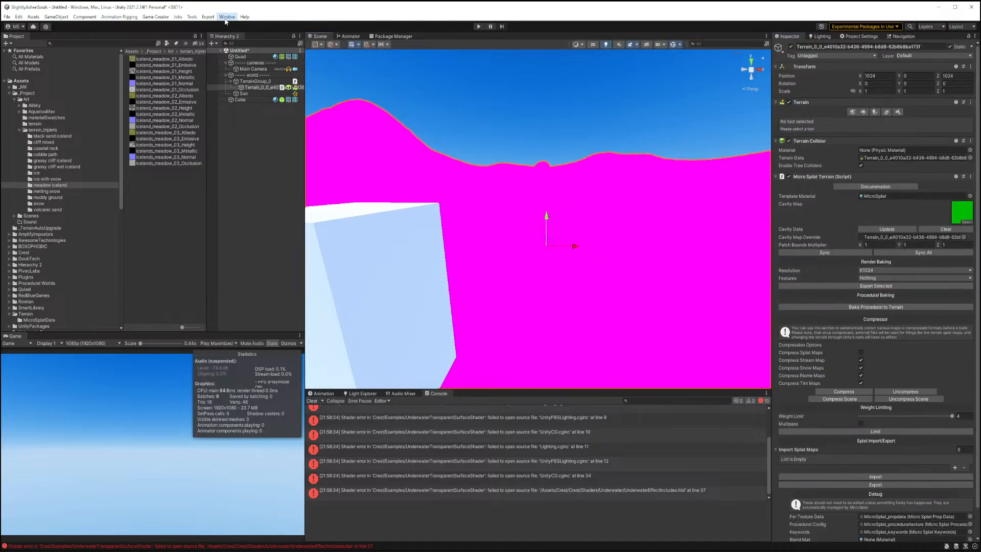
Regenerate all MicroSplat texture arrays through the MicroSplat utilities.
left_click(227, 17)
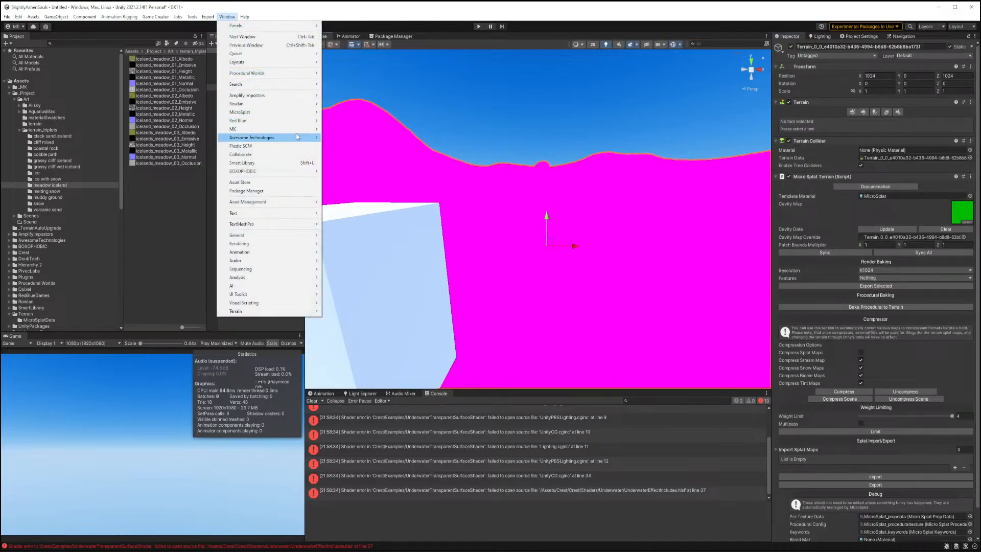
mouse_move(301, 112)
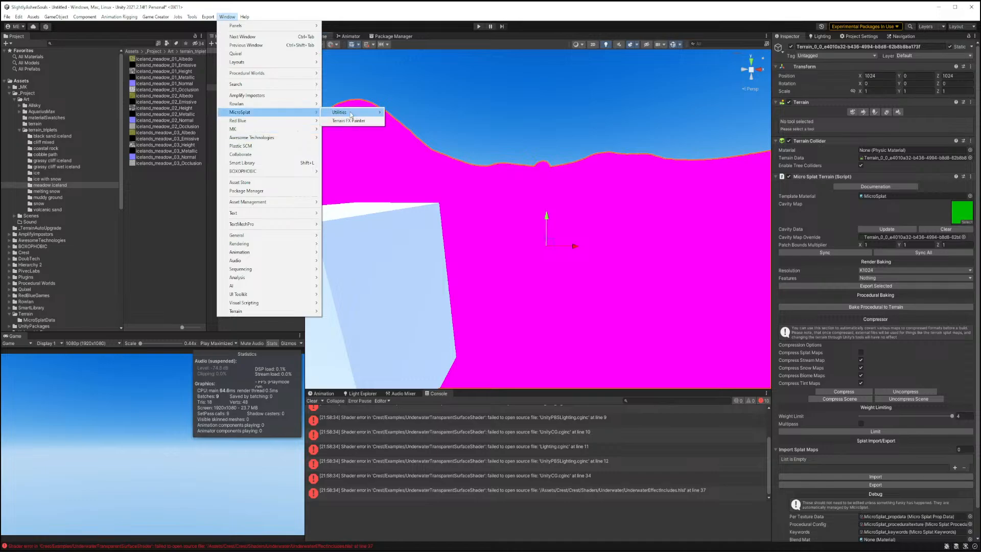
mouse_move(353, 114)
left_click(414, 113)
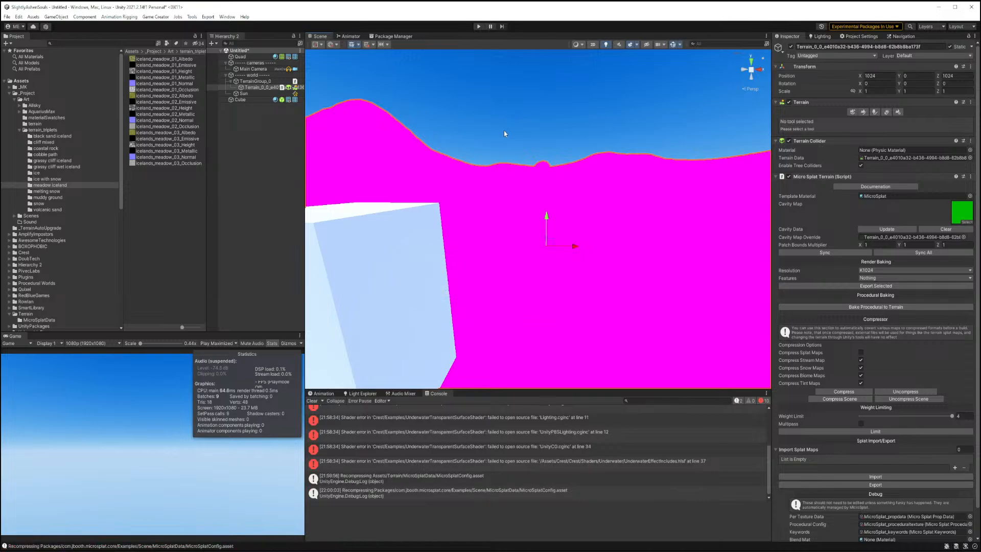
Regenerate all MicroSplat shaders through the MicroSplat utilities.
left_click(226, 16)
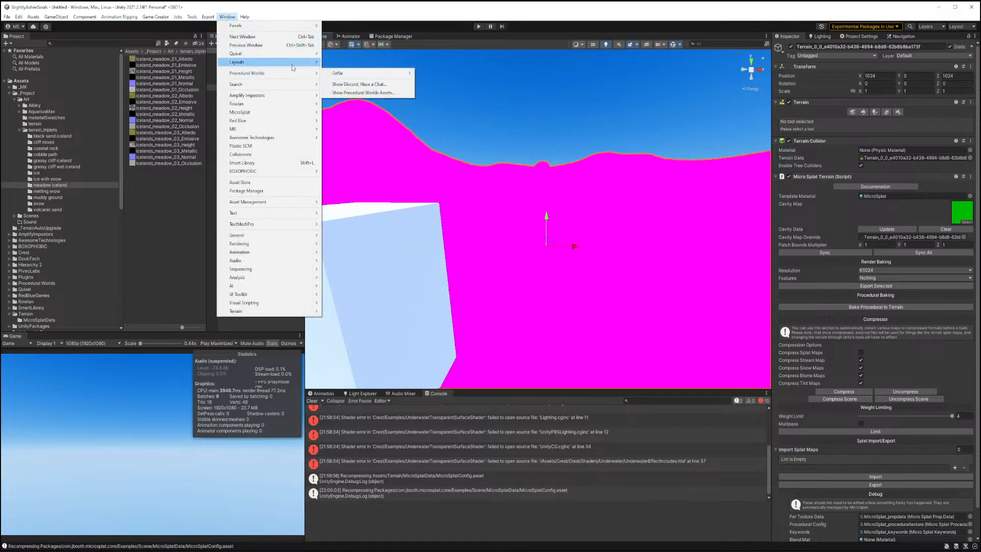
mouse_move(293, 67)
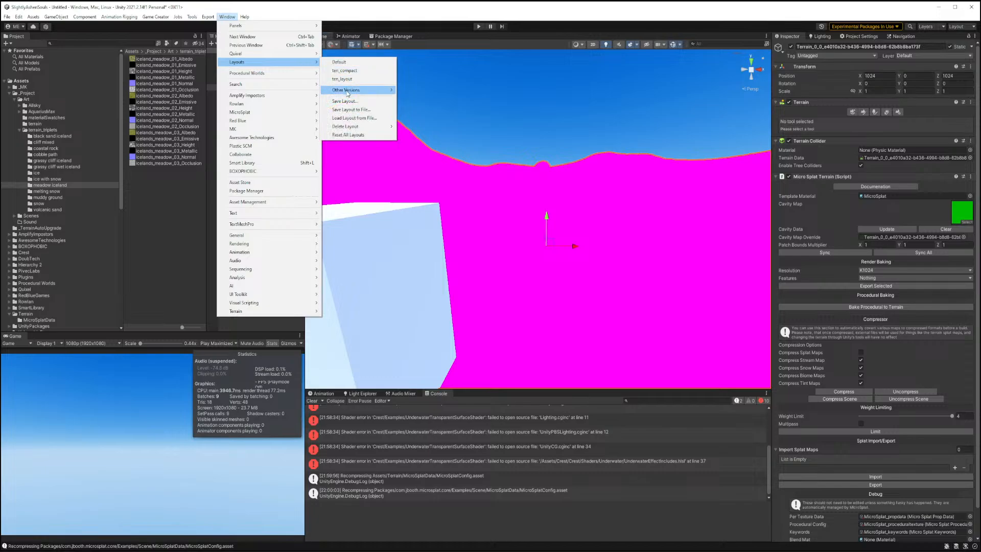
mouse_move(341, 87)
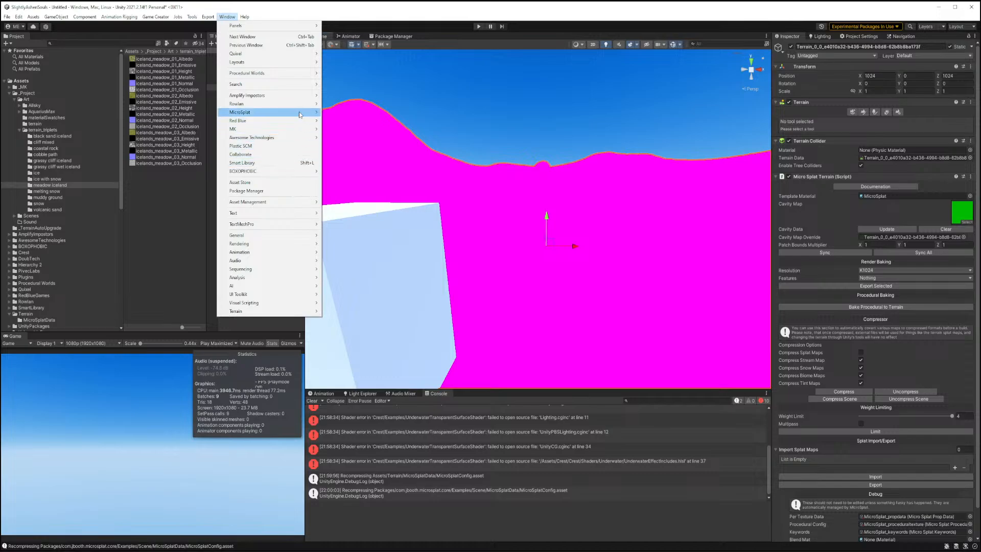
mouse_move(301, 114)
mouse_move(342, 113)
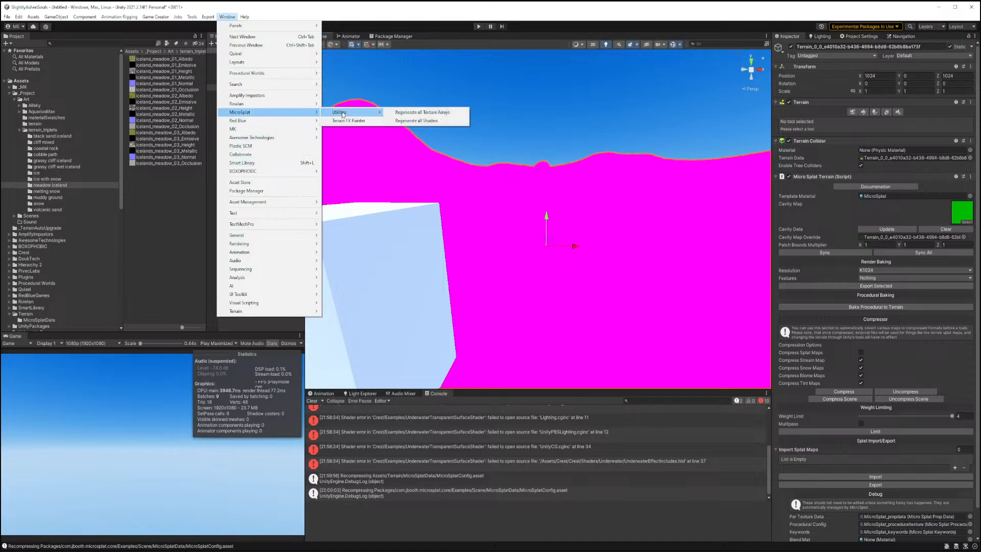
left_click(412, 122)
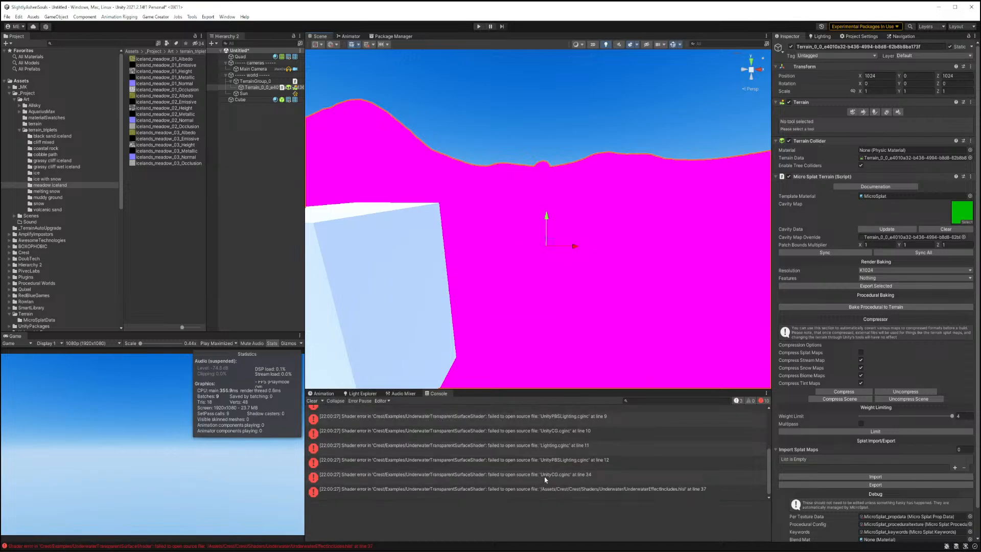
scroll(545, 479, "up", 3)
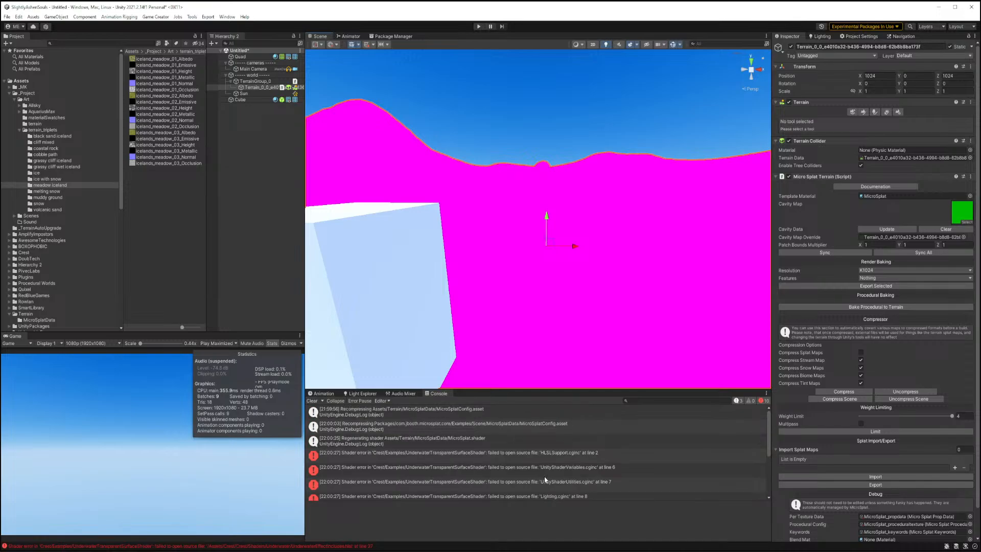
scroll(544, 479, "down", 3)
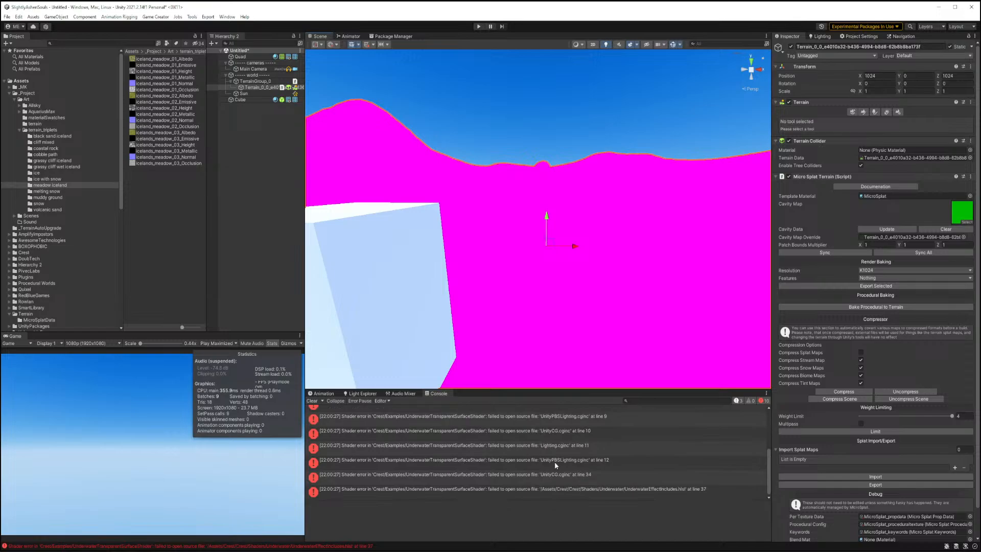
left_click(572, 234)
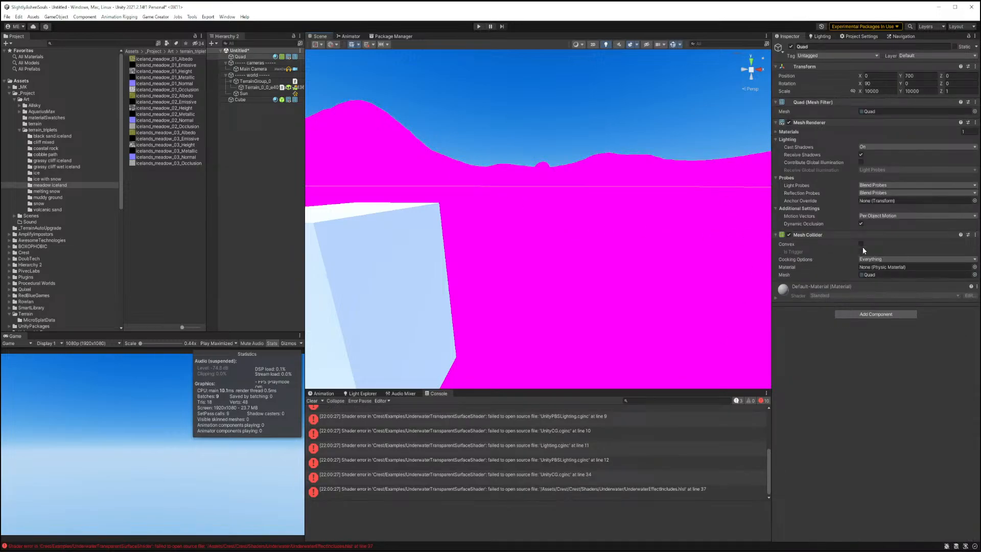
left_click(669, 225)
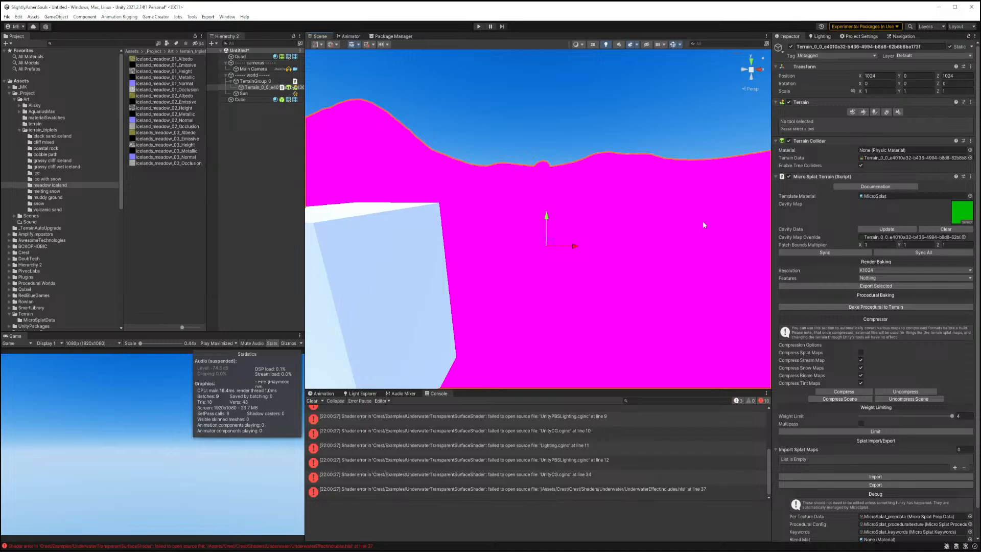
scroll(817, 215, "down", 1)
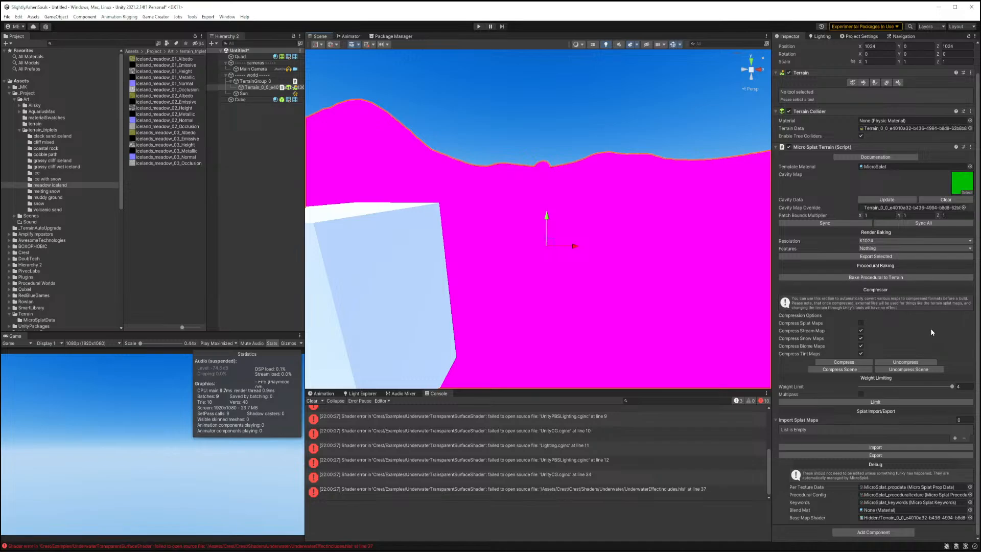
left_click(670, 220)
Enter and exit Play mode to refresh the terrain's MicroSplat texturing.
left_click(479, 27)
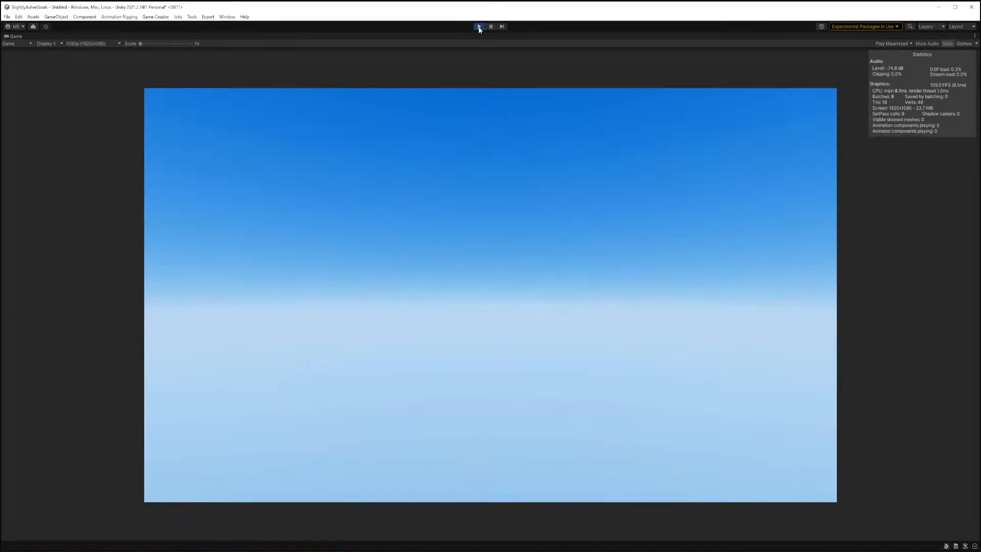
left_click(479, 26)
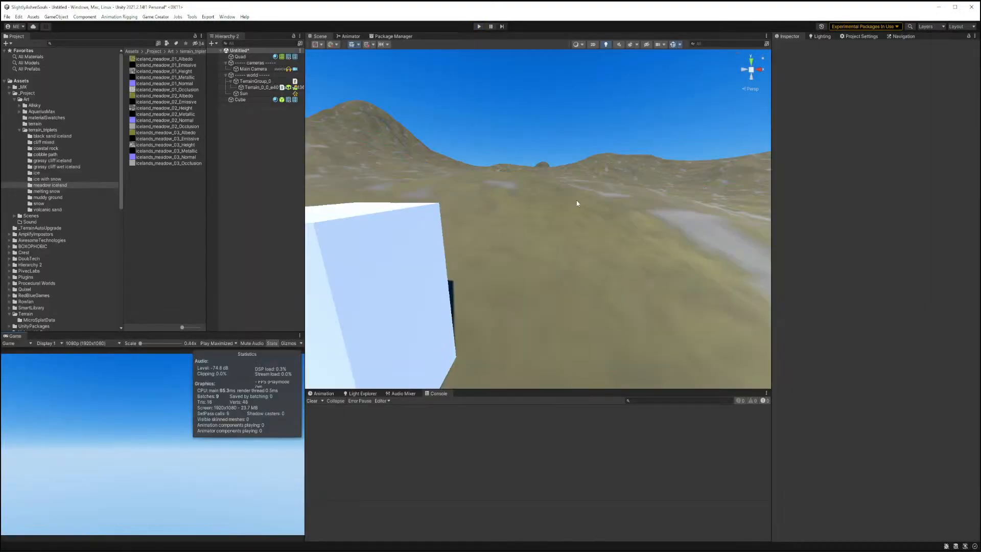
key("s")
mouse_move(539, 215)
right_mouse_down()
mouse_move(537, 243)
mouse_move(568, 249)
mouse_move(535, 233)
mouse_move(542, 240)
mouse_move(558, 217)
right_mouse_up()
key("w")
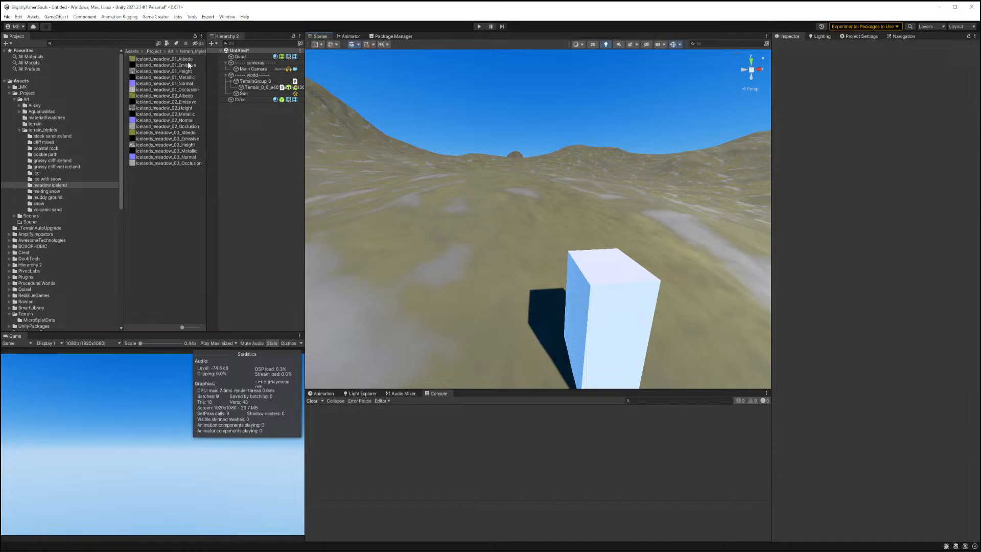
Open the terrain's MicroSplatConfig and set its Cluster Mode to Three Variations.
left_click(255, 88)
scroll(879, 312, "down", 1)
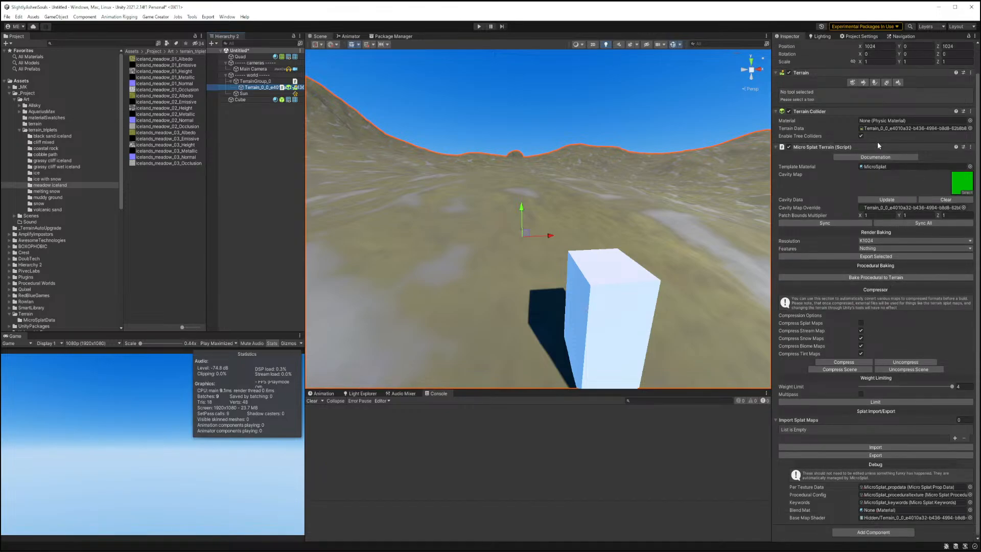
left_click(909, 167)
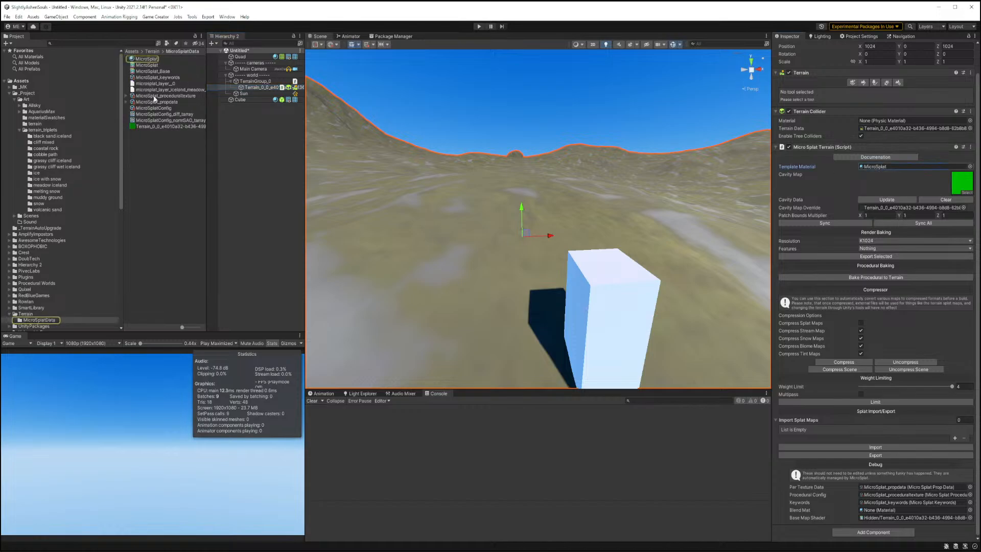
left_click(161, 115)
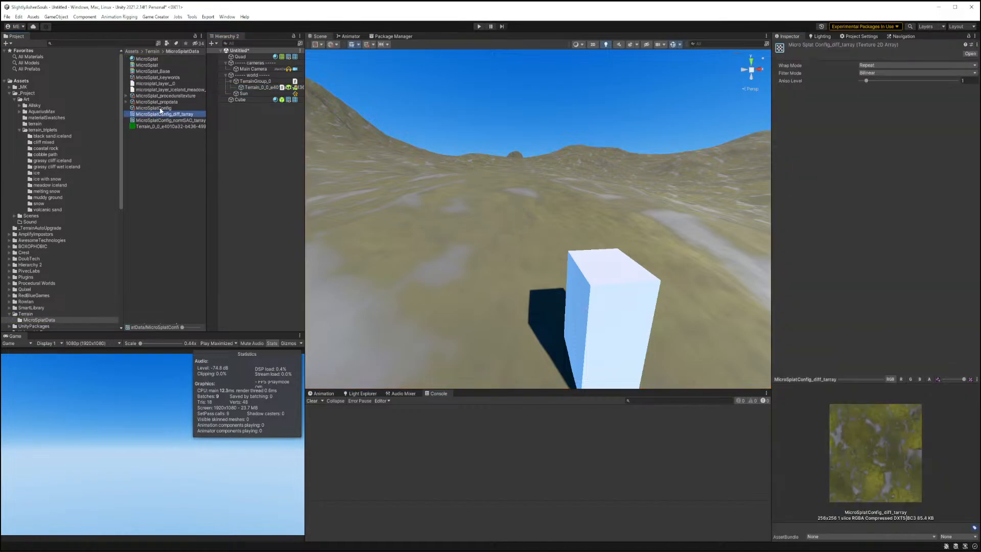
left_click(159, 109)
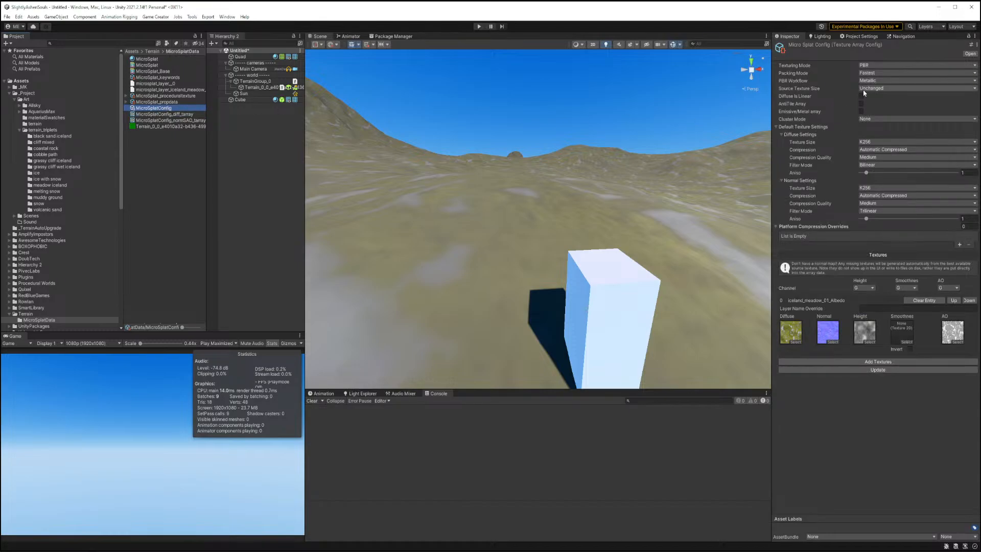
left_click(863, 118)
left_click(882, 145)
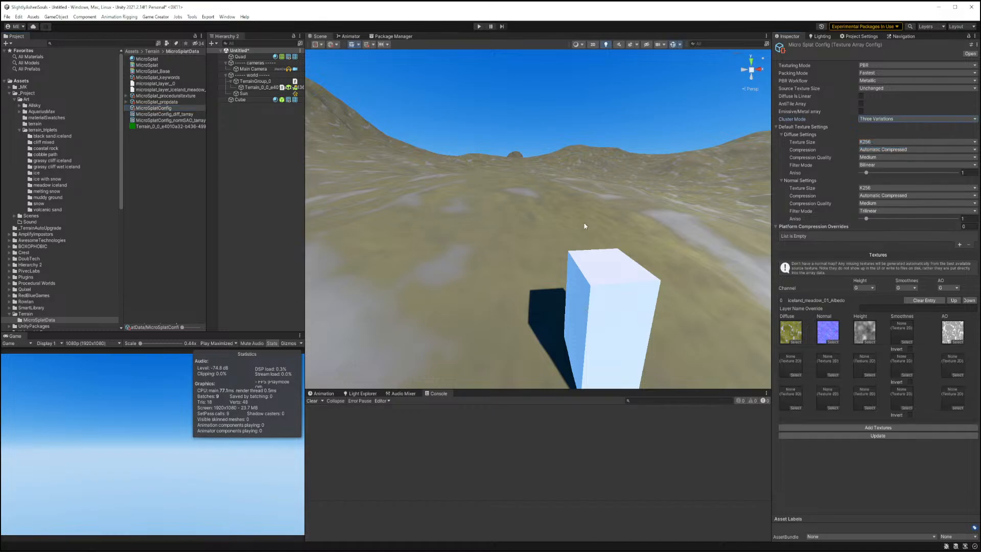
Assign the icelands_meadow_02 albedo, height, normal and occlusion textures to the second cluster variation.
left_click(50, 185)
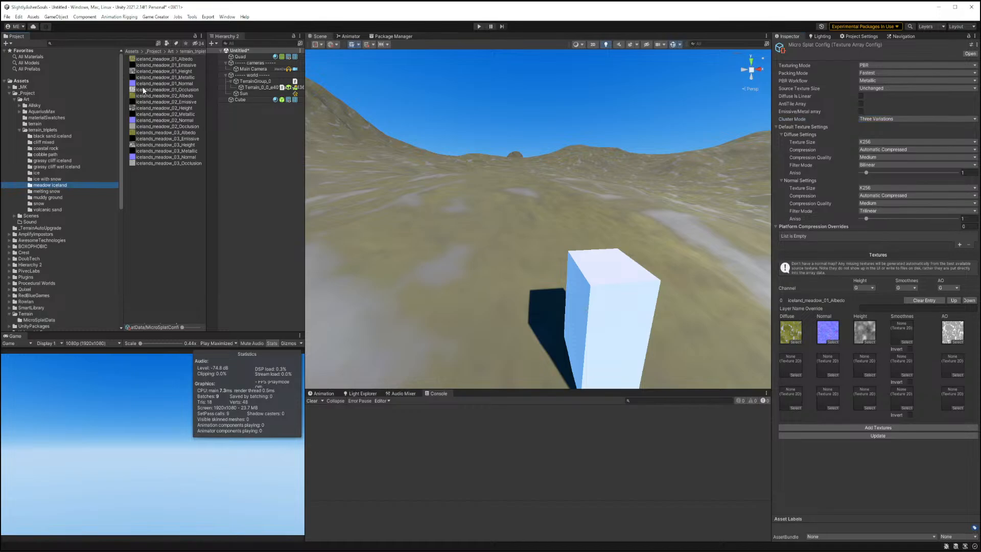
left_click_drag(142, 98, 791, 365)
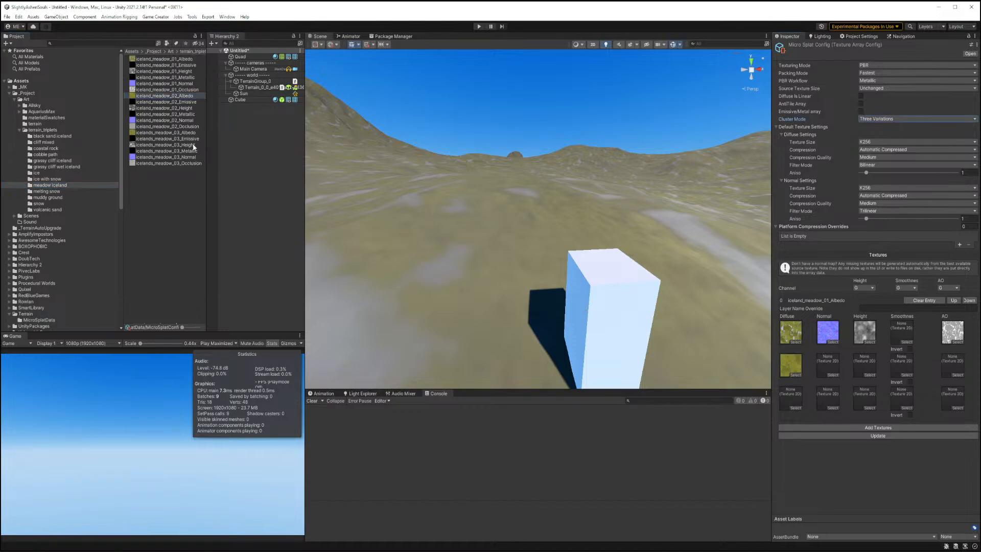
left_click_drag(147, 109, 864, 365)
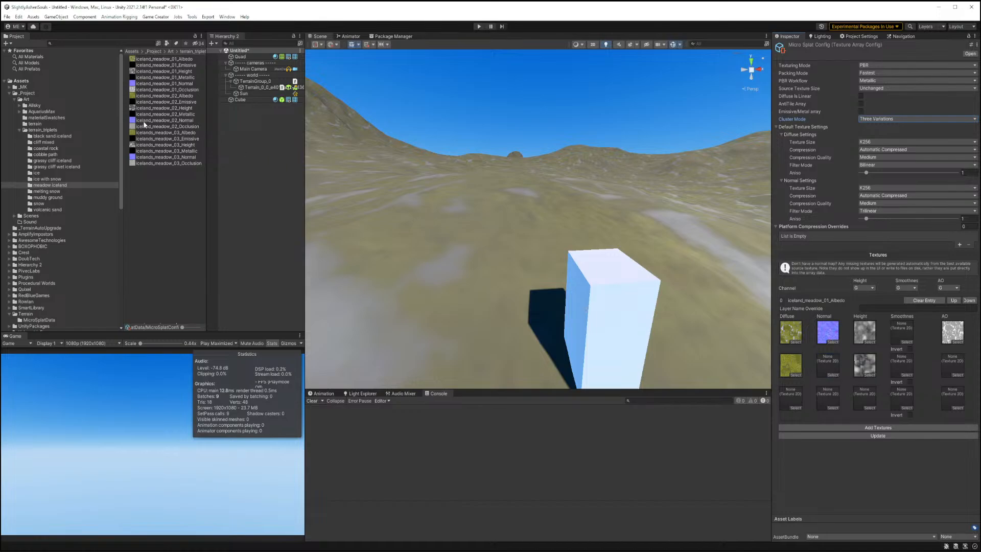
left_click_drag(145, 124, 828, 365)
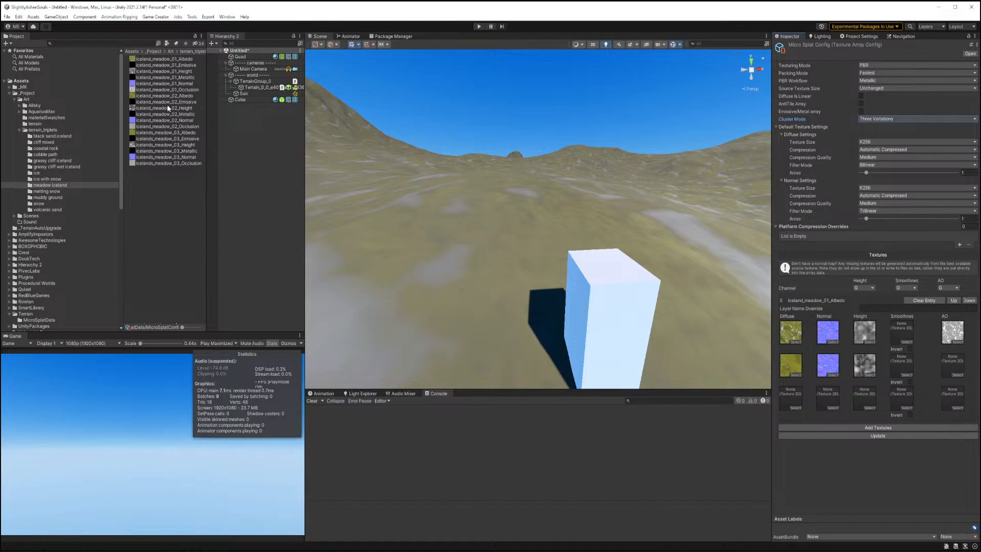
left_click_drag(168, 128, 952, 365)
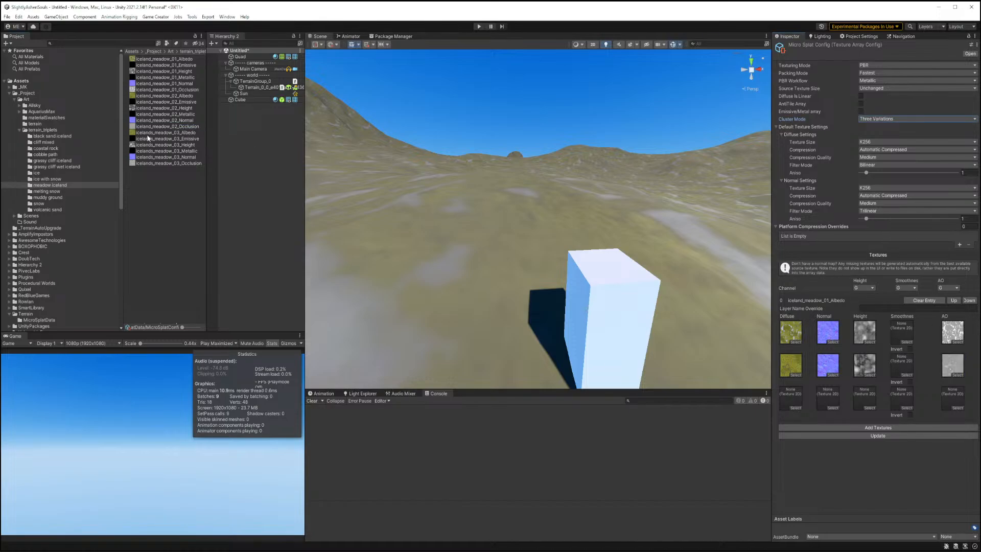
Assign the icelands_meadow_03 albedo, normal, height and occlusion textures to the third variation and update the texture array.
left_click_drag(148, 133, 802, 401)
left_click_drag(163, 157, 827, 398)
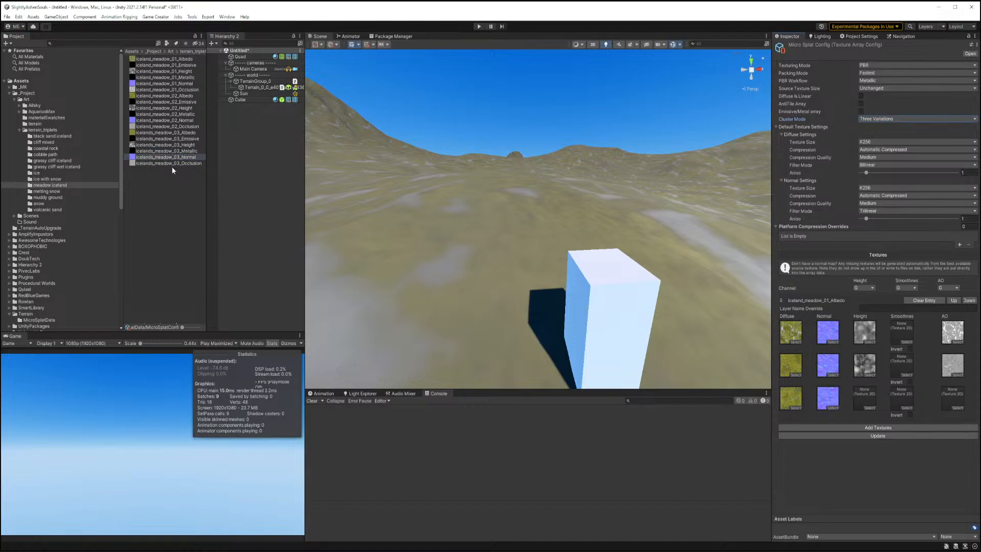
left_click_drag(164, 144, 865, 397)
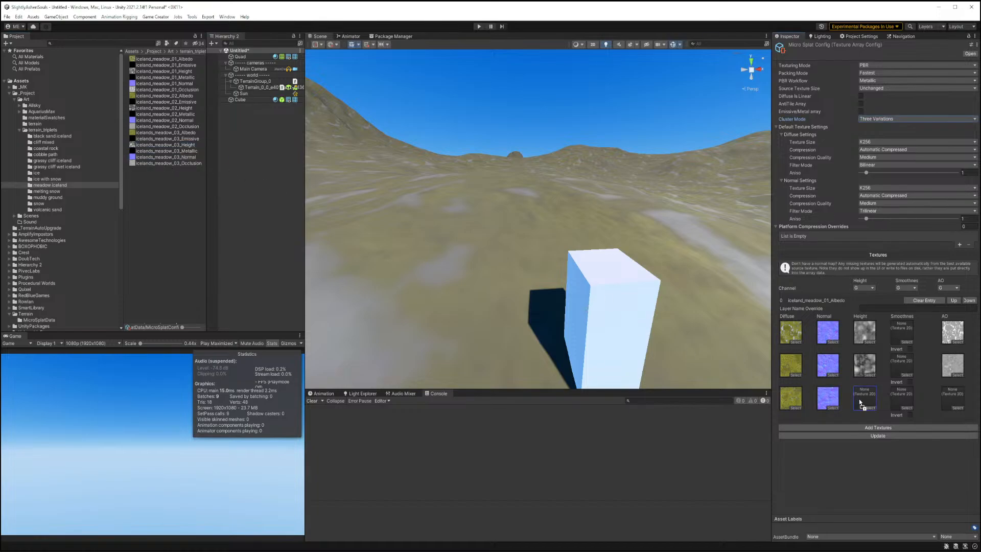
left_click_drag(173, 164, 952, 398)
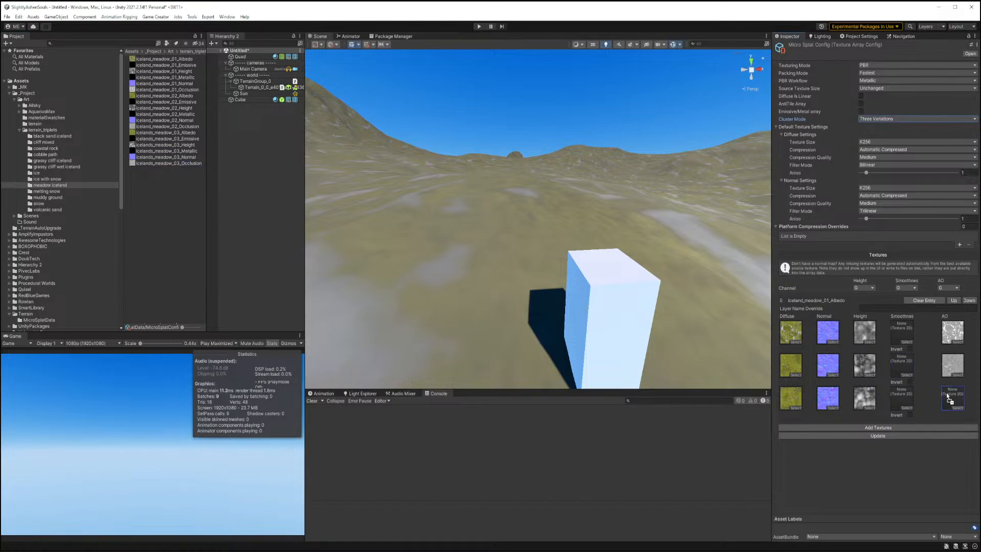
left_click(916, 435)
Open the terrain's MicroSplat template material and set its Global UV Scale to 200 by 200.
left_click(259, 87)
scroll(841, 240, "down", 1)
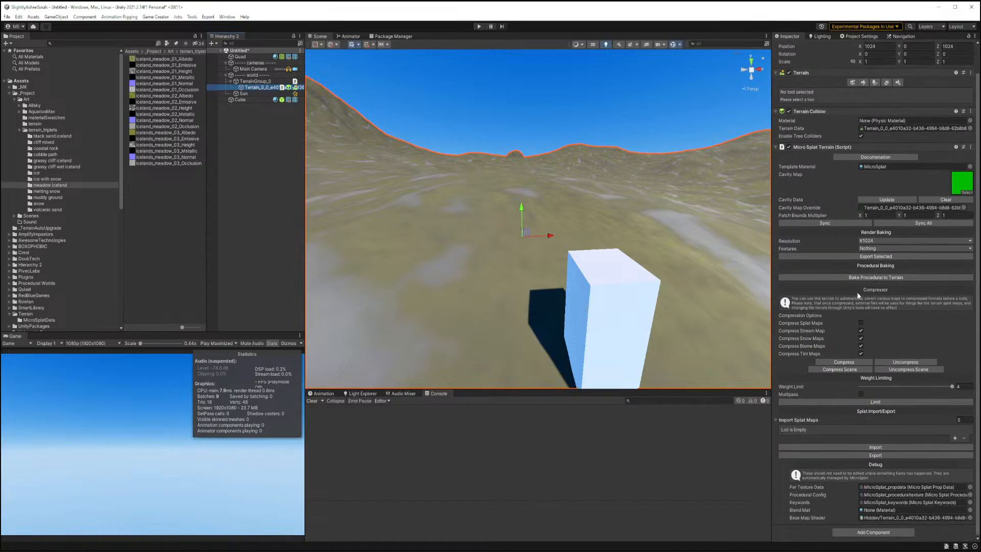
double_click(878, 167)
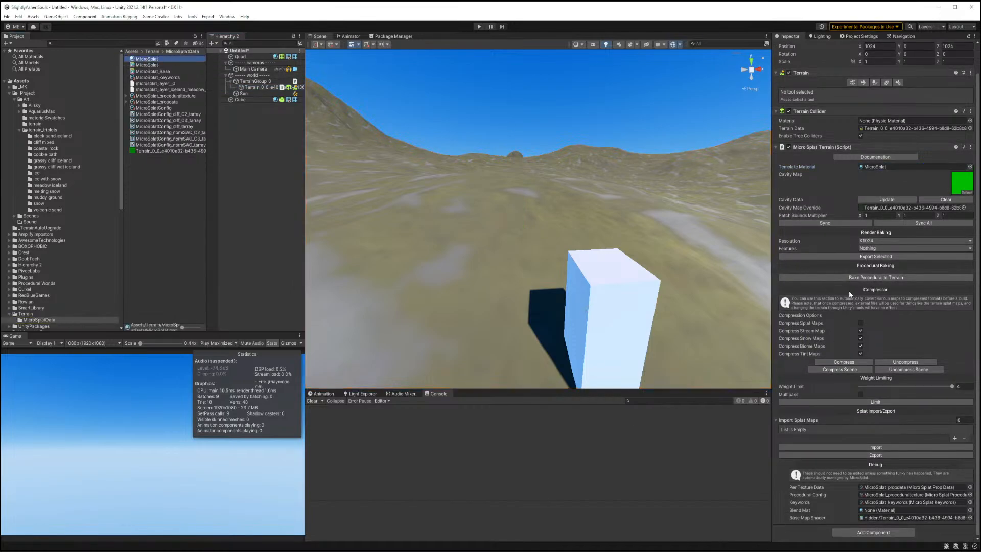
scroll(853, 276, "down", 5)
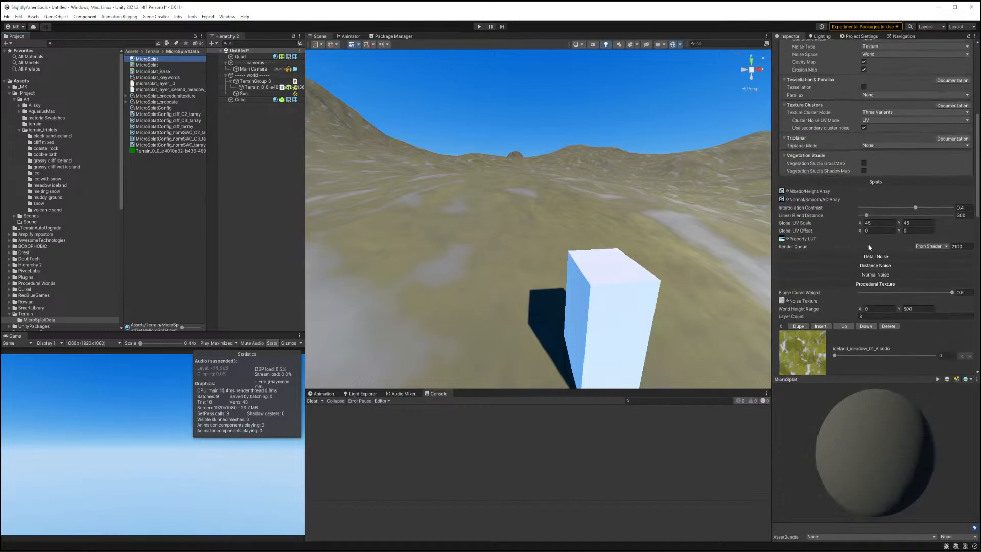
left_click(878, 221)
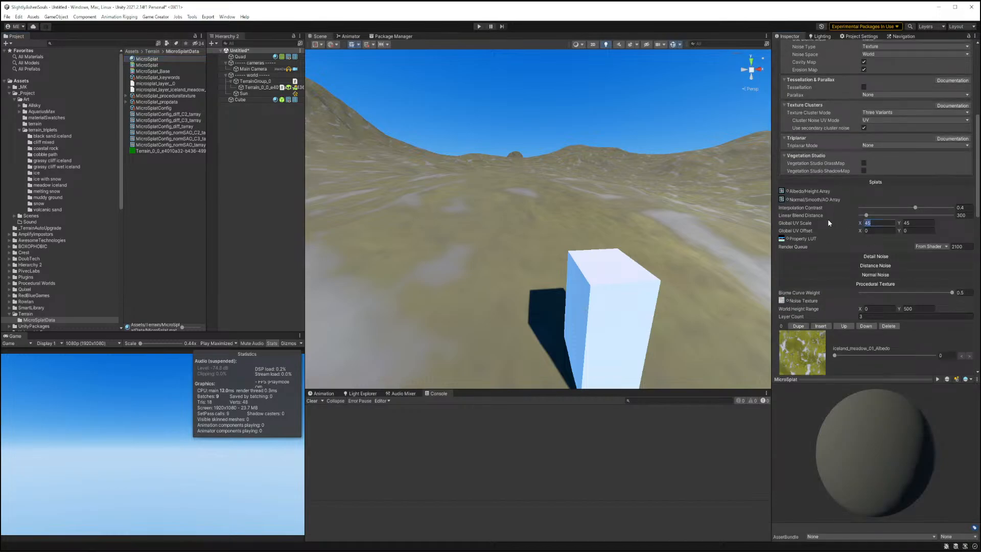
type("200200")
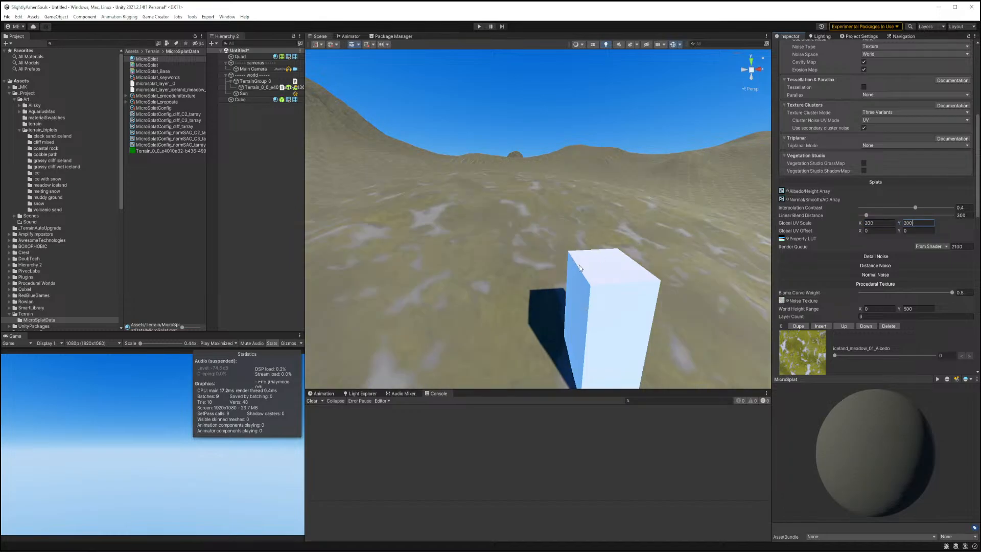
mouse_move(509, 293)
right_mouse_down()
mouse_move(608, 324)
mouse_move(502, 293)
right_mouse_up()
key("w")
key("s")
scroll(837, 286, "down", 8)
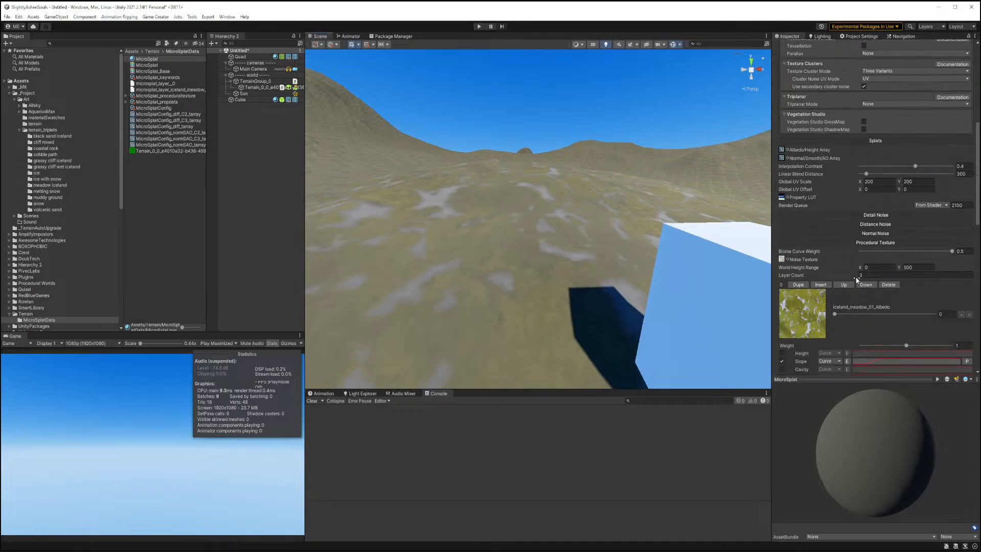
Set the MicroSplat material's Layer Count to 1 and disable the slope weighting on the first layer.
scroll(853, 278, "down", 3)
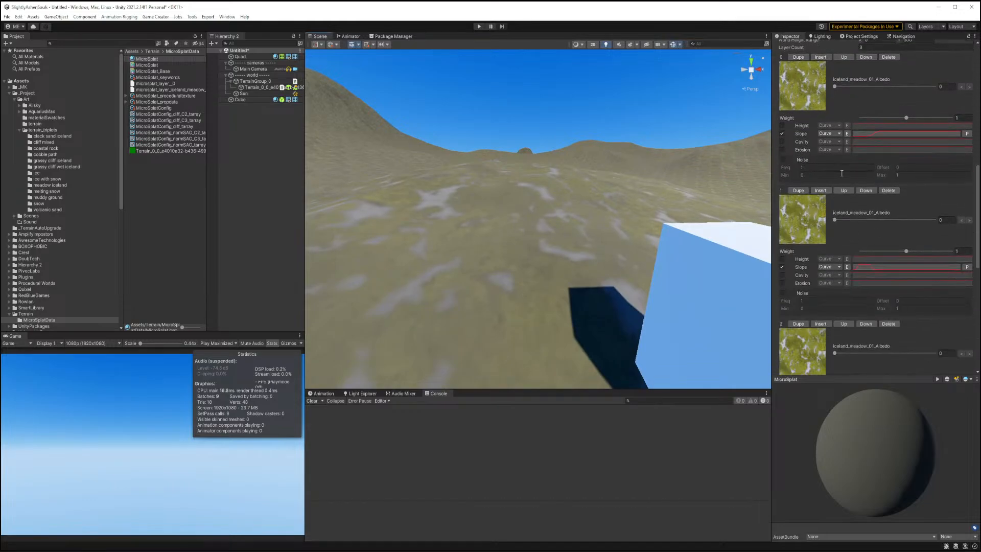
scroll(869, 140, "up", 4)
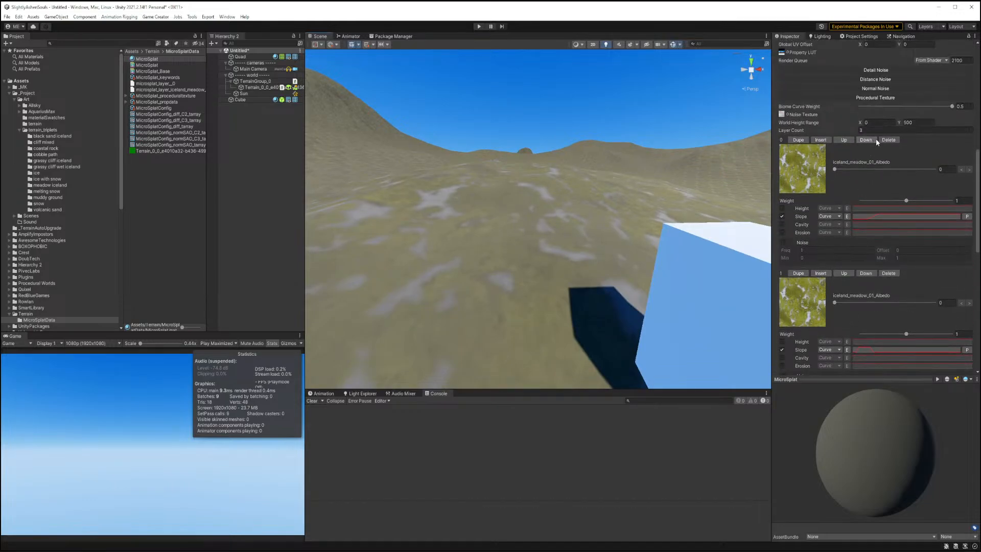
left_click(829, 130)
type("1")
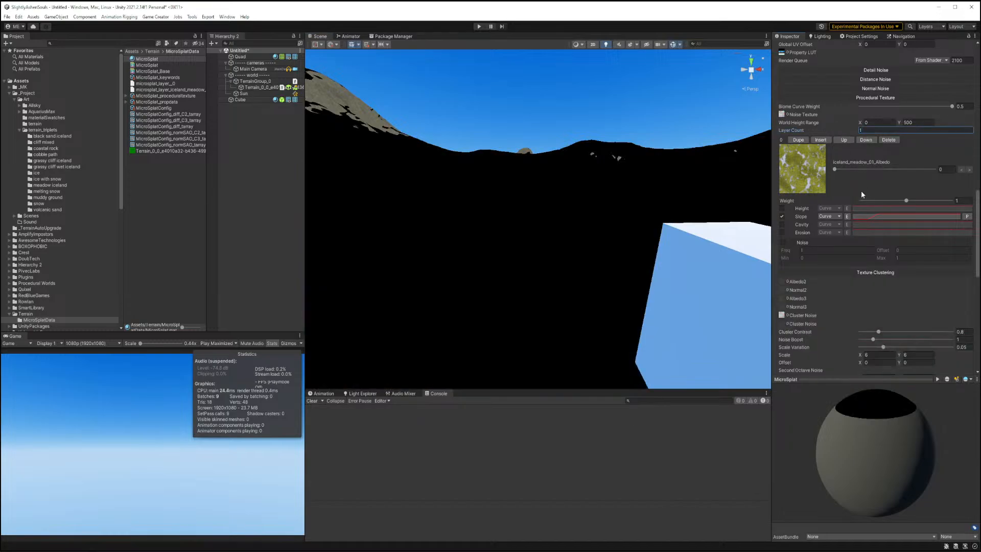
left_click(782, 216)
Set the texture clustering Scale to 20 by 20 and raise Cluster Contrast to about 0.3 and Noise Boost to about 1.73.
scroll(863, 271, "down", 5)
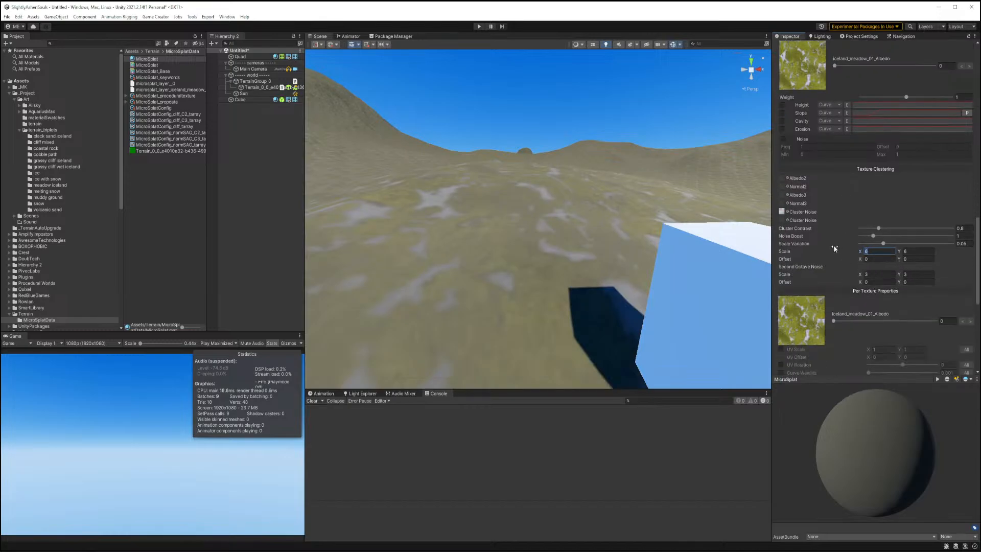
left_click(922, 252)
type("20")
left_click_drag(879, 228, 936, 233)
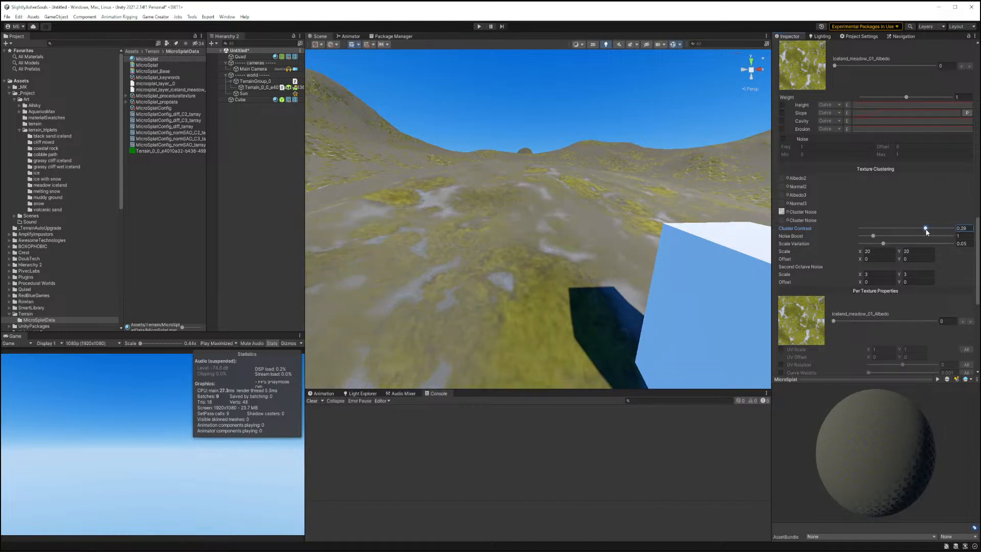
left_click_drag(873, 236, 955, 246)
Switch the material's Texture Cluster Mode to Stochastic.
scroll(849, 213, "up", 10)
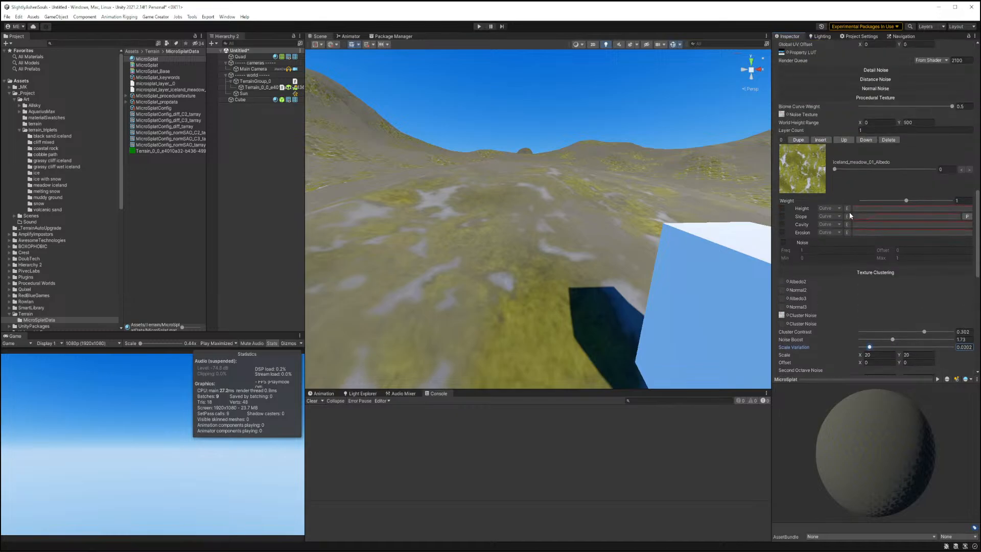
scroll(851, 216, "down", 5)
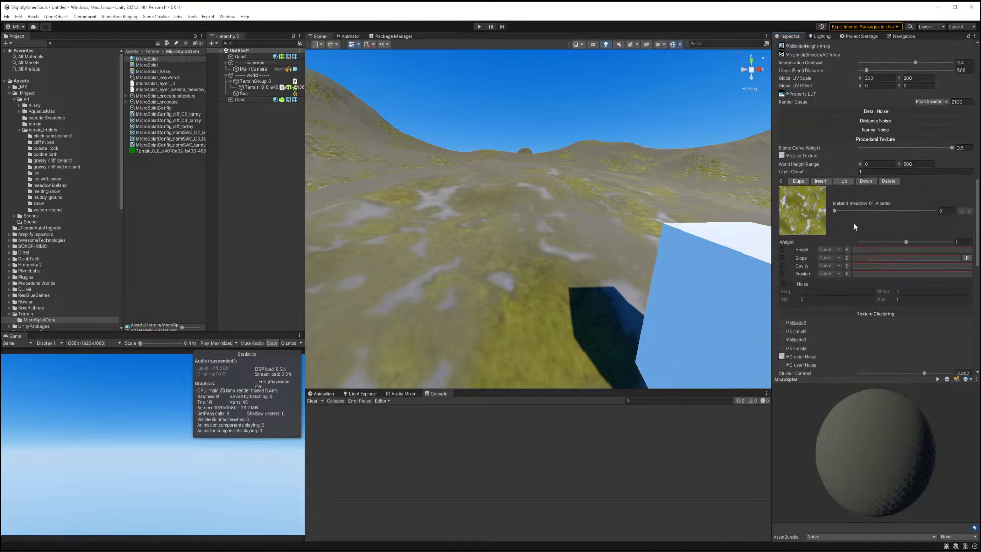
scroll(853, 222, "up", 11)
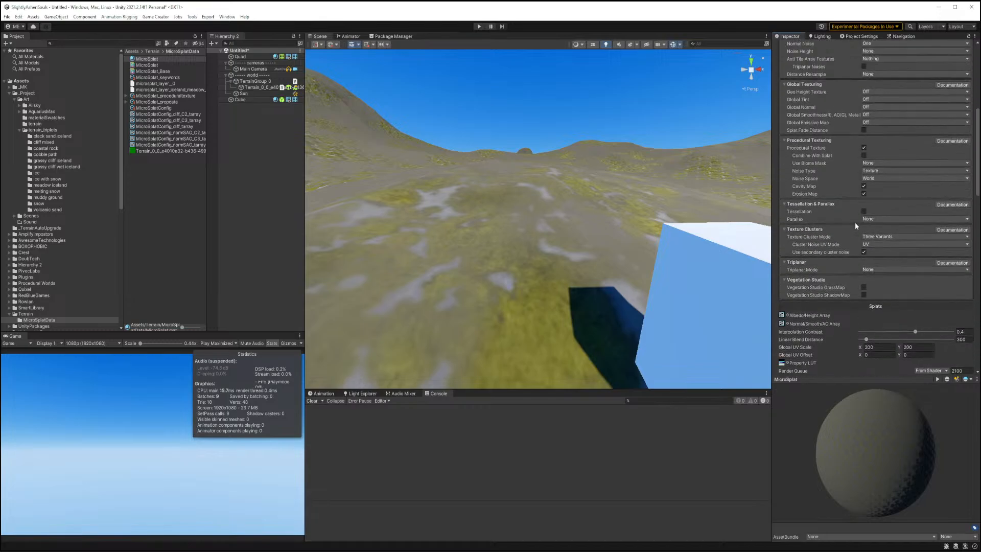
left_click(869, 236)
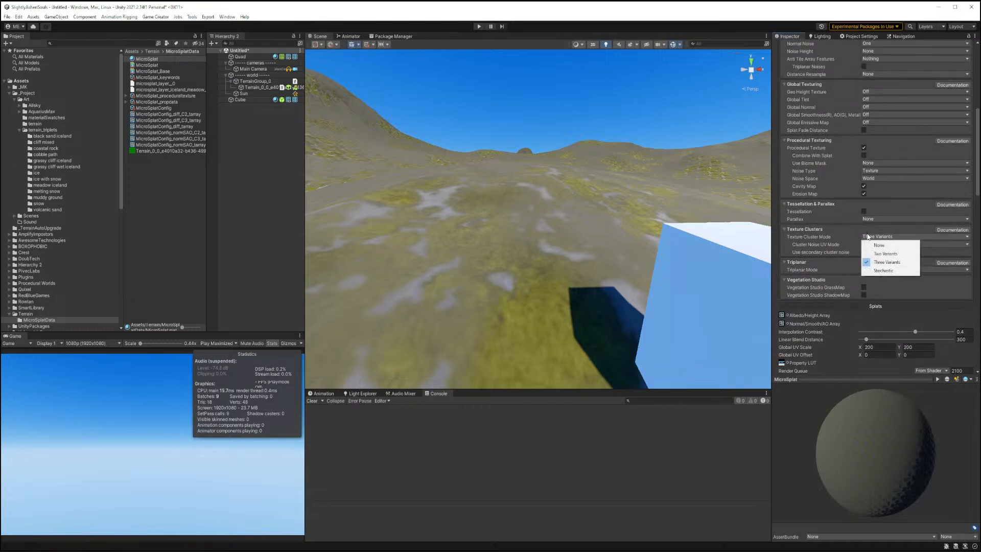
left_click(881, 271)
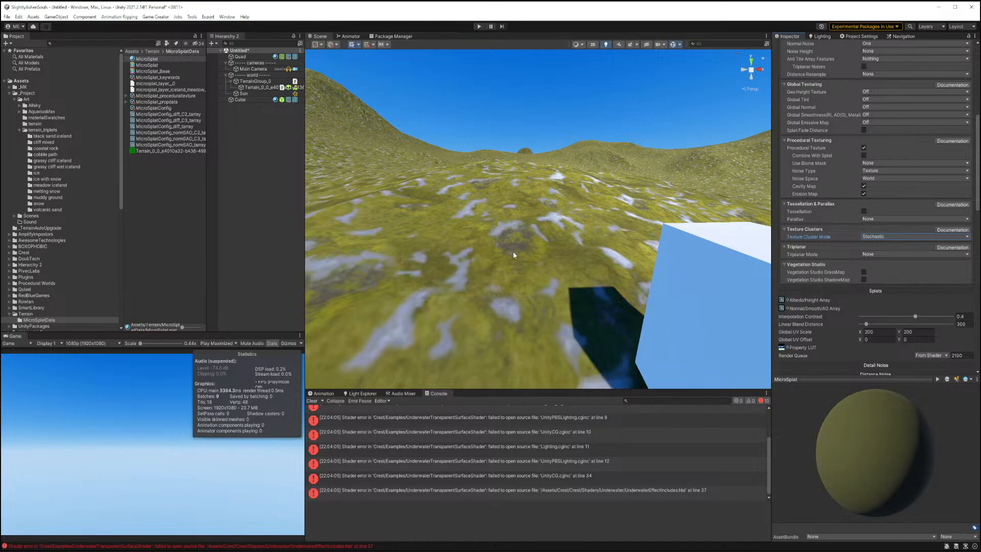
Set the material's Global UV Scale to 300 by 300 and fly around the terrain to inspect it.
right_click_drag(513, 252, 504, 228)
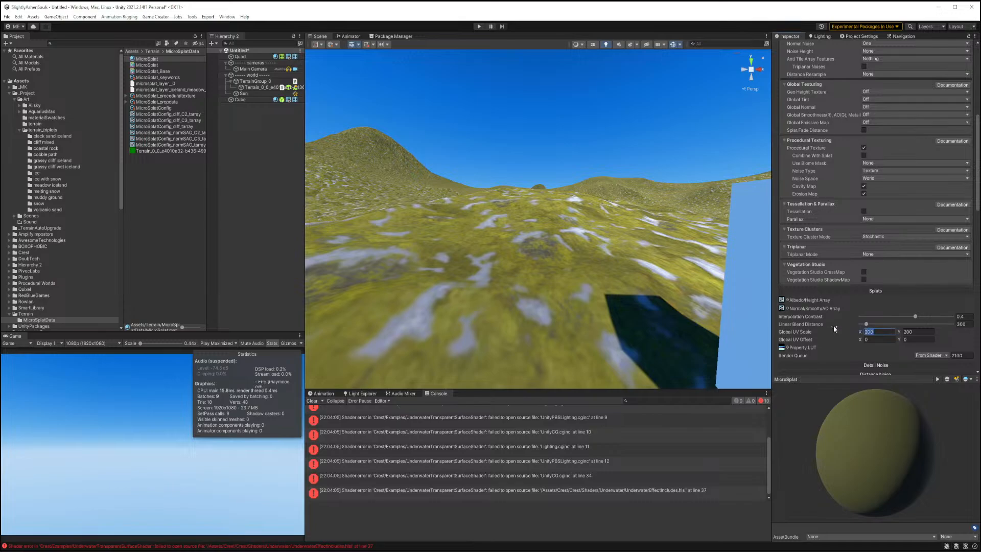
type("300")
key("Tab")
type("30")
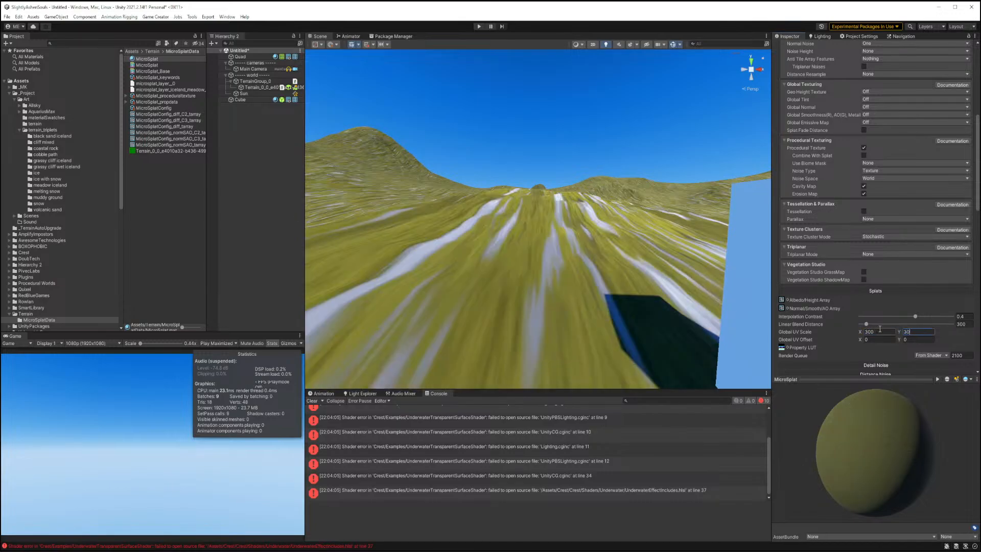
type("0")
right_click_drag(528, 305, 557, 295)
key("d")
key("a")
key("e")
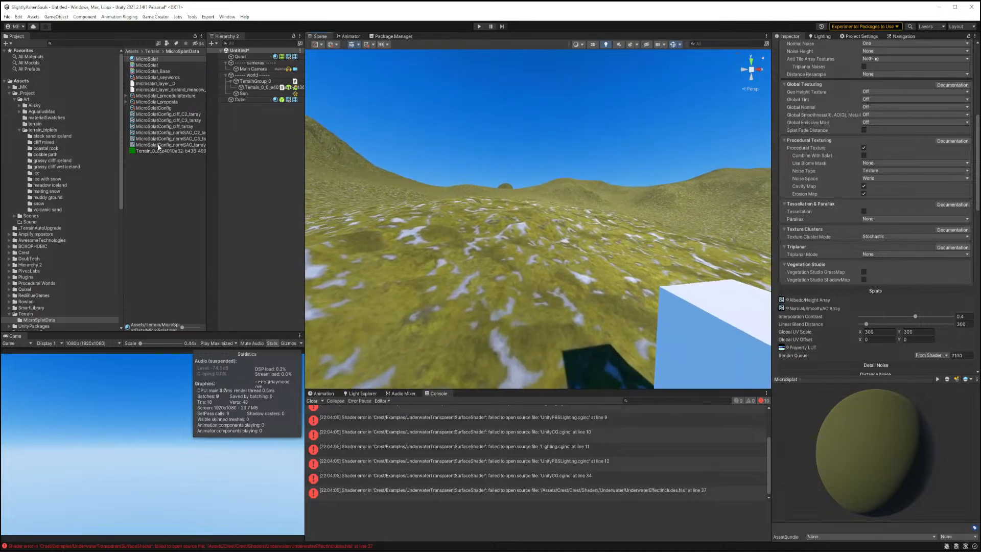
Select all 18 icelands_meadow textures in the meadow iceland folder and set their Max Size to 4096.
left_click(51, 161)
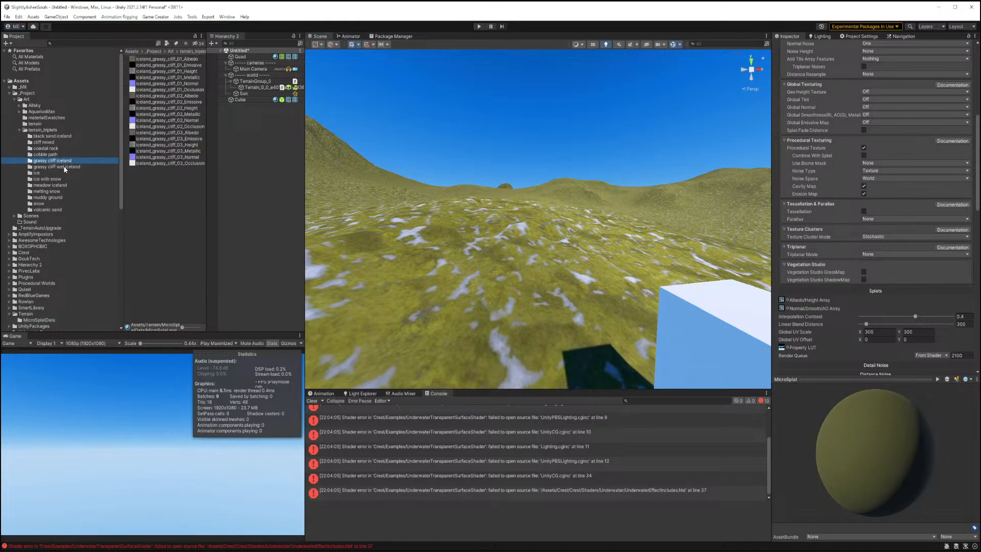
left_click(57, 184)
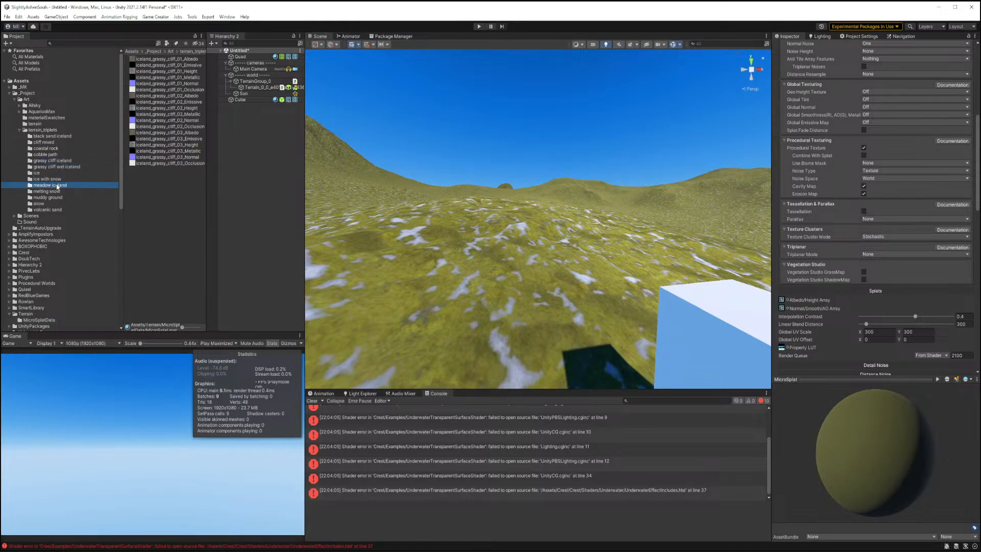
left_click(156, 59)
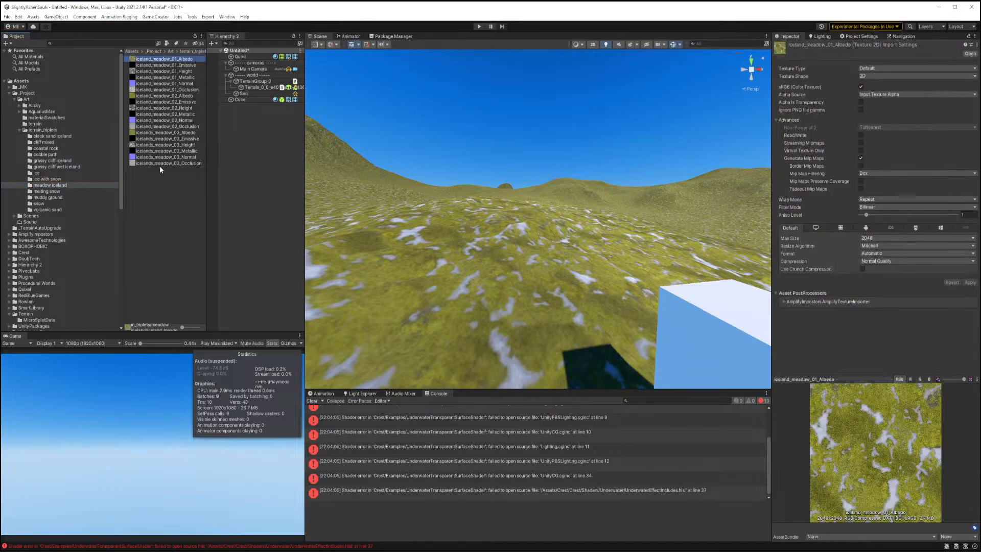
left_click(159, 164, "shift")
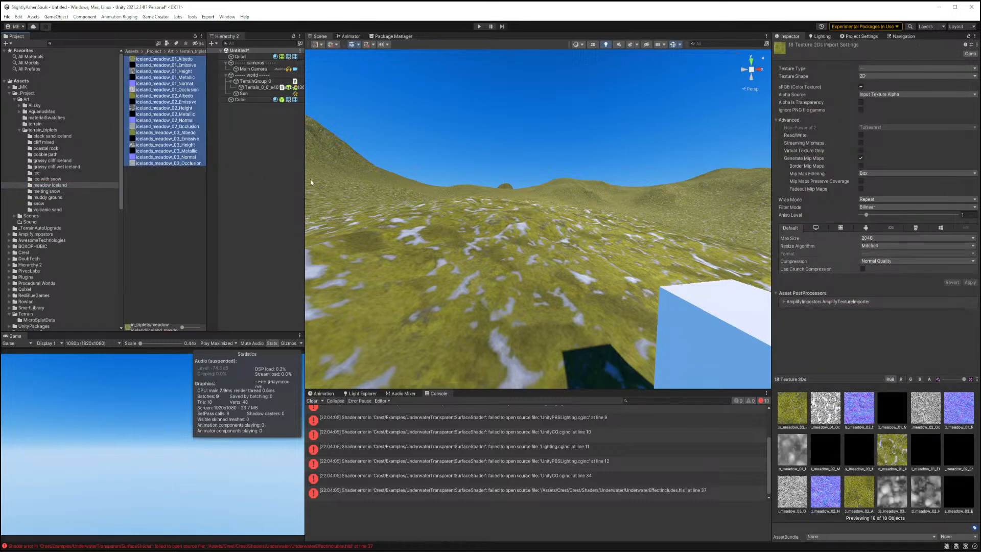
left_click(870, 238)
left_click(884, 307)
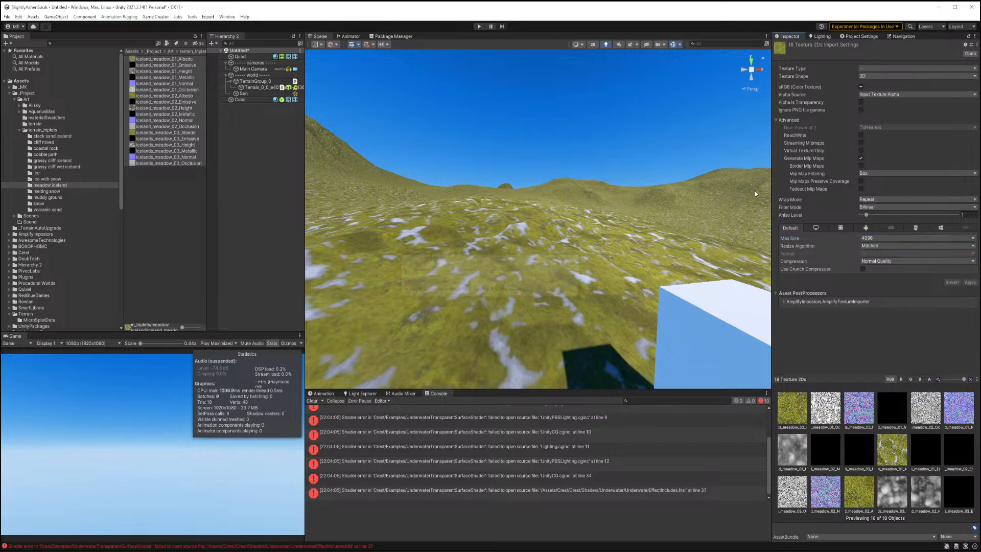
Raise the Aniso Level of the selected meadow textures and apply the import settings.
left_click(887, 208)
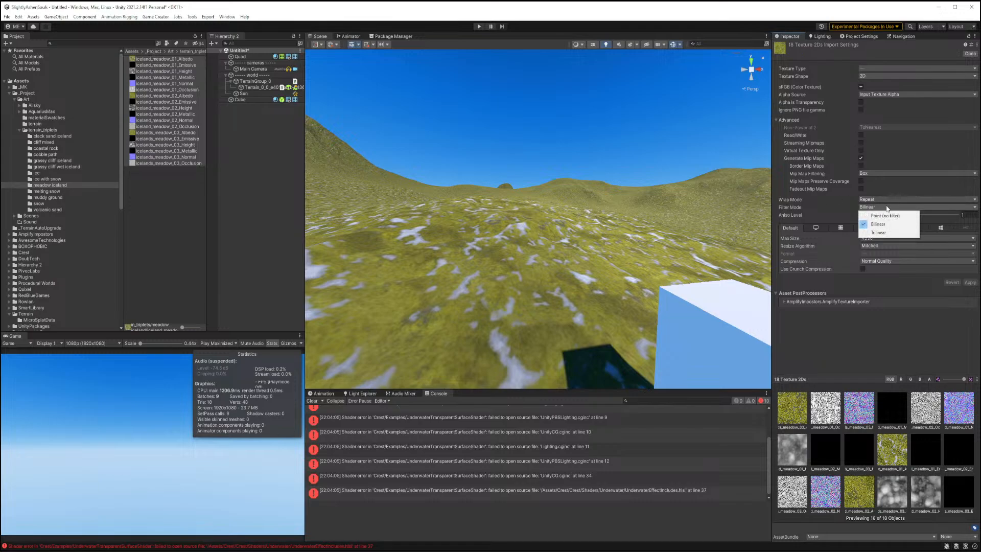
left_click(889, 202)
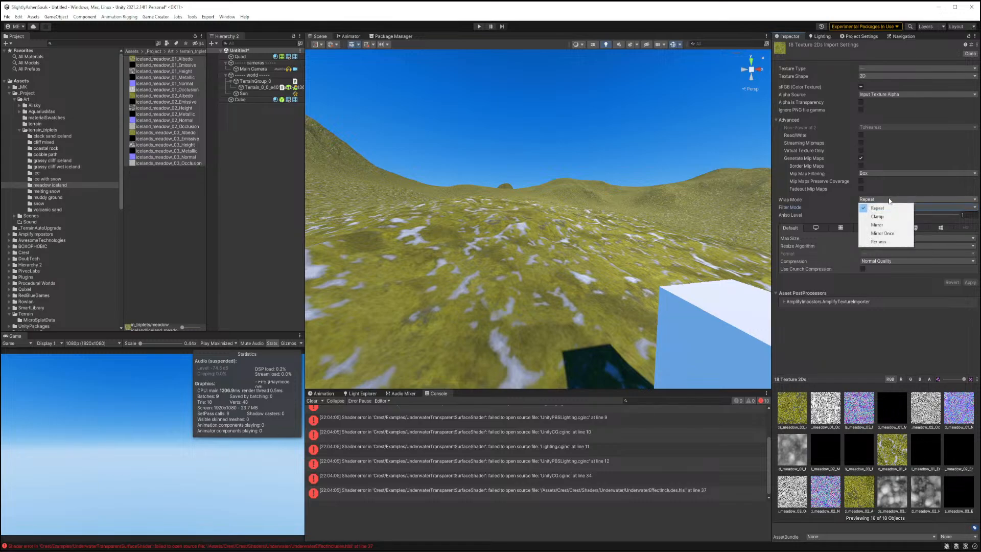
left_click(897, 327)
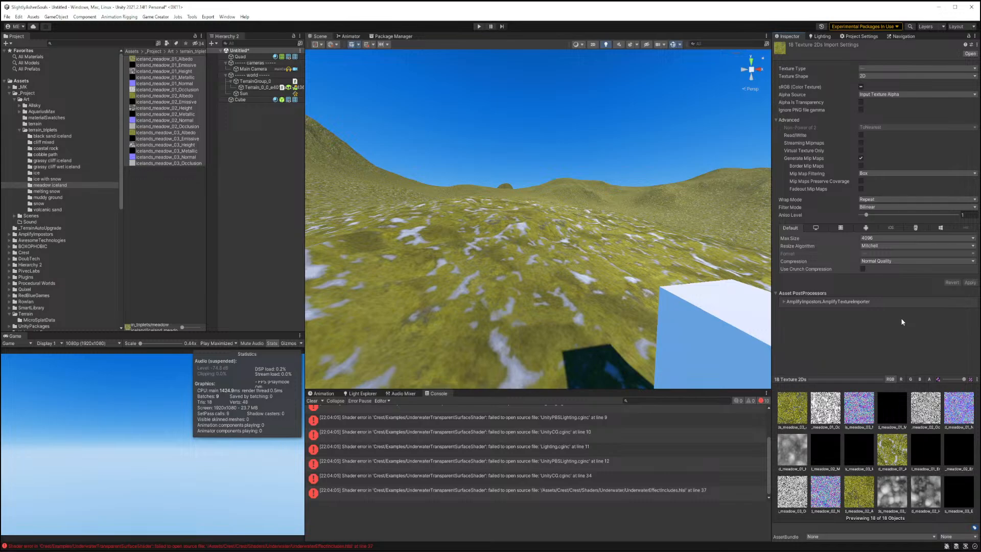
left_click_drag(866, 217, 876, 217)
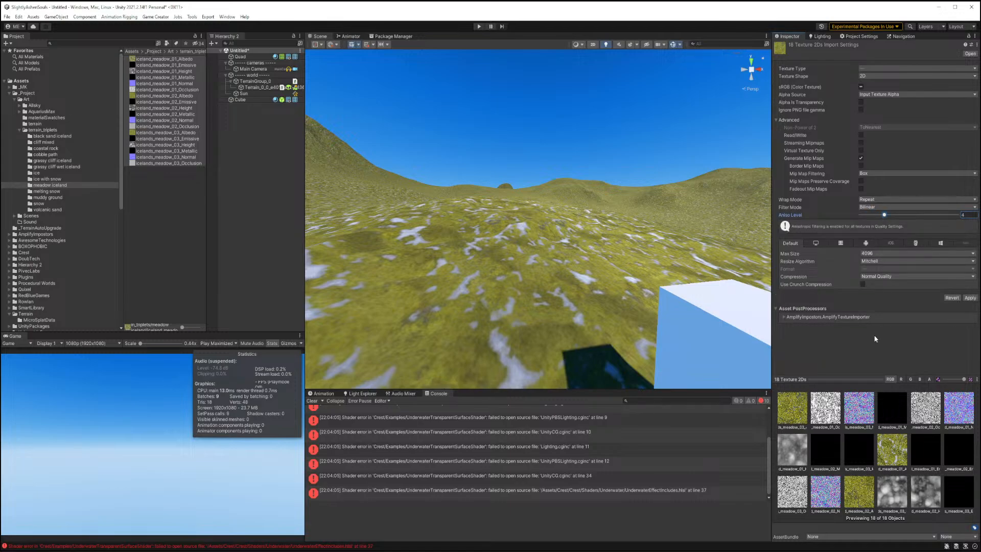
left_click(969, 297)
Open the terrain's MicroSplatConfig, set its Cluster Mode back to None and update the texture array.
left_click(288, 212)
right_click_drag(625, 257, 483, 280)
key("q")
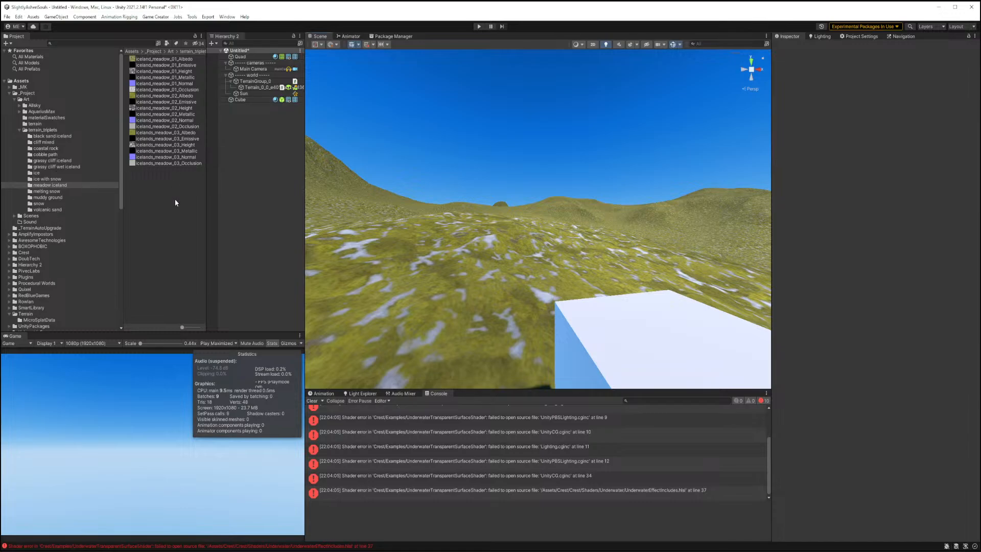
left_click(263, 88)
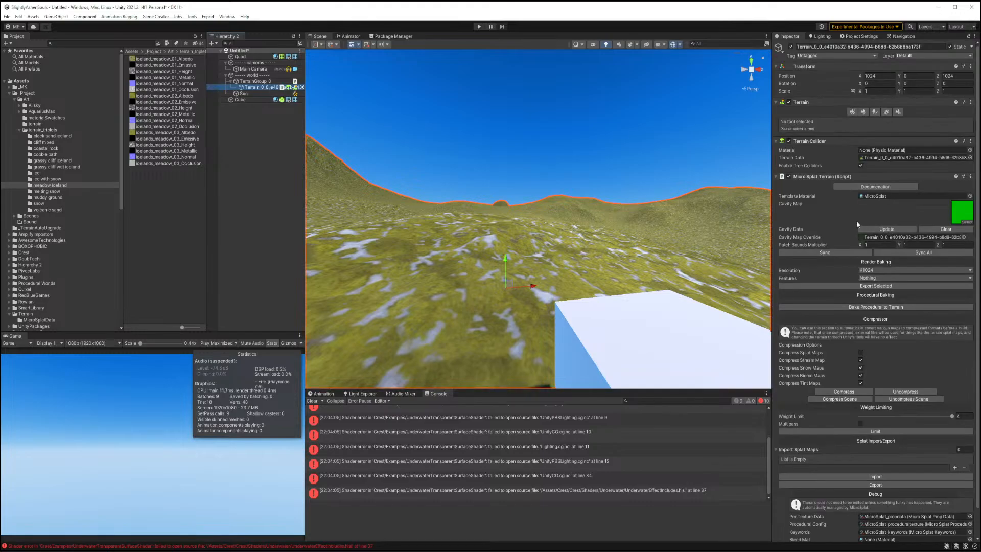
left_click(867, 195)
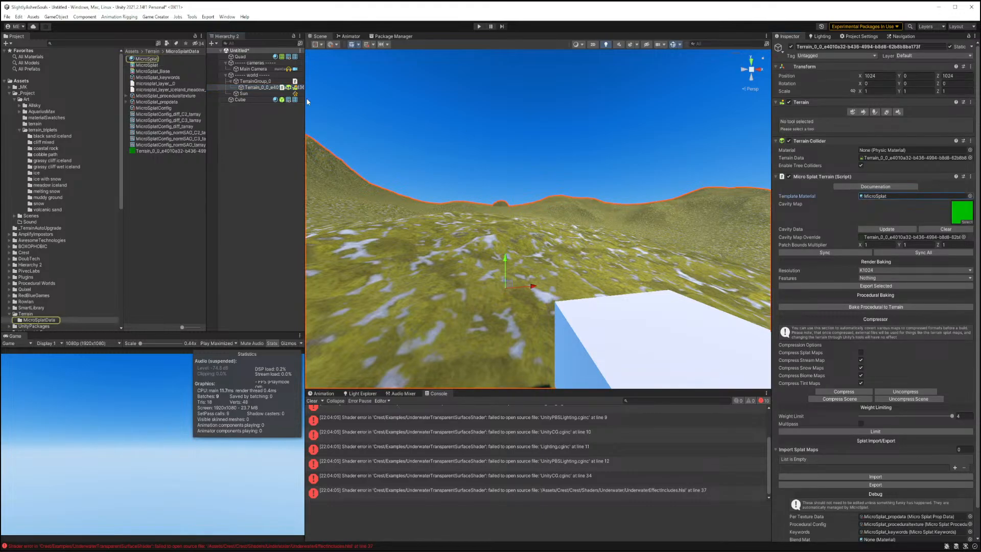
left_click(154, 108)
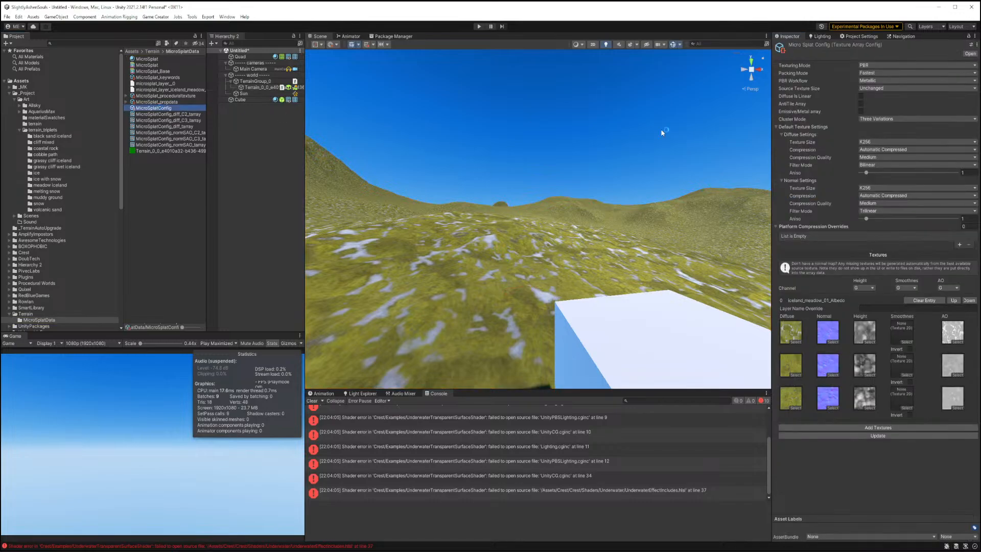
left_click(868, 118)
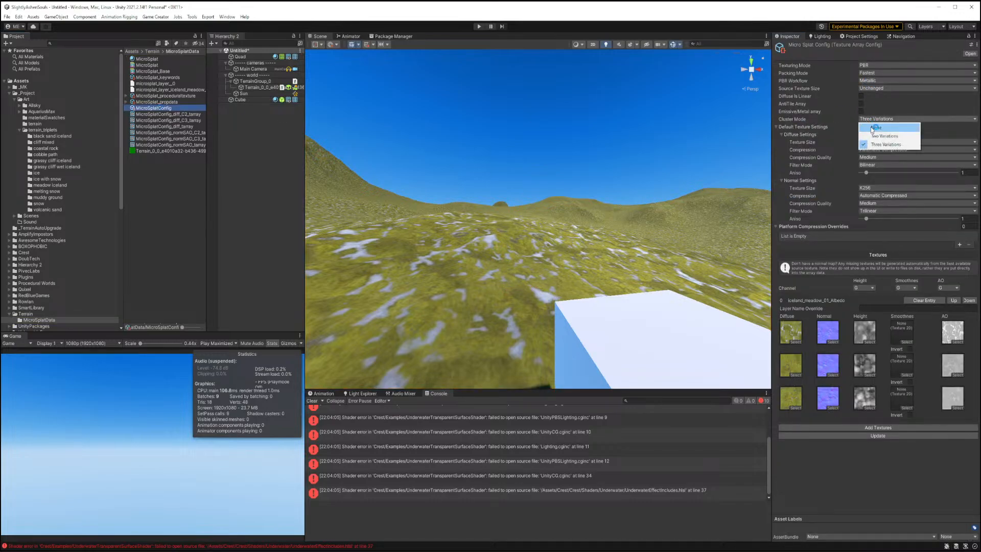
left_click(871, 132)
left_click(873, 371)
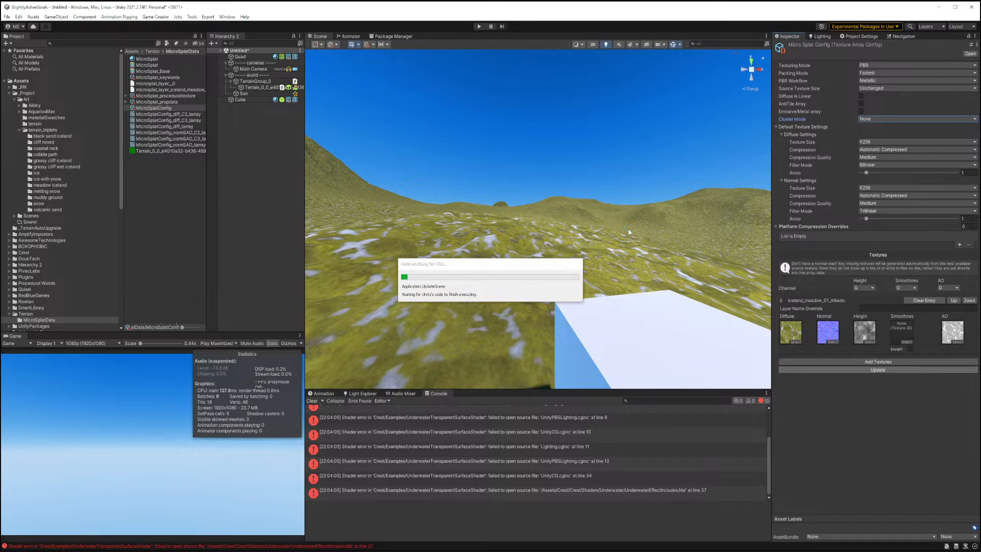
Add a second texture entry and assign the icelands_black_sand_01 albedo, normal, height and occlusion textures to it.
right_click_drag(622, 239, 615, 264)
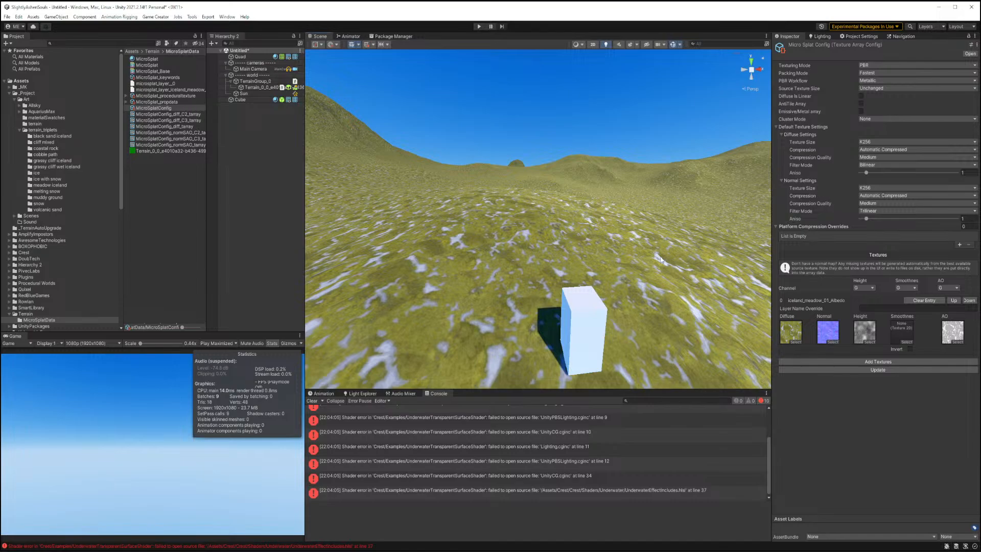
right_click_drag(661, 260, 615, 241)
left_click(856, 361)
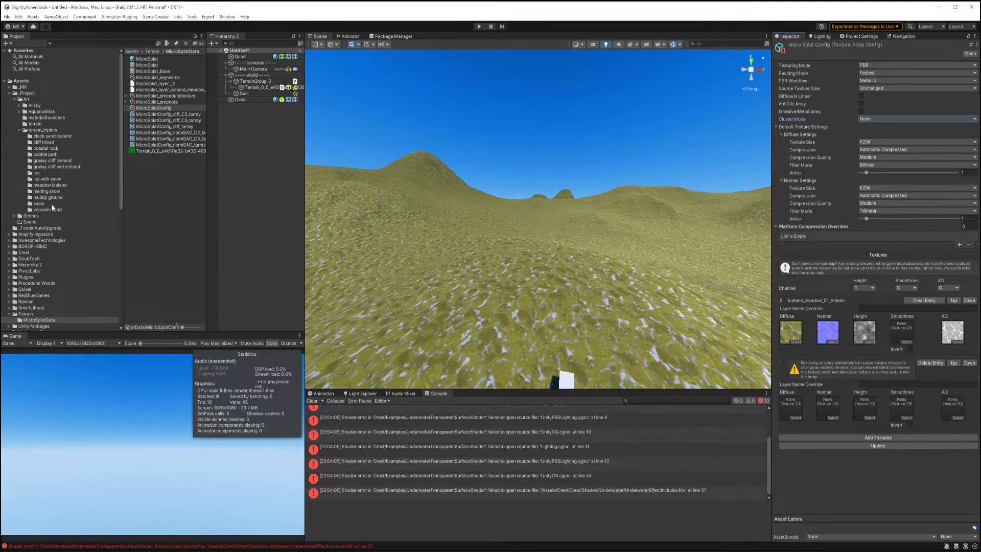
left_click(41, 137)
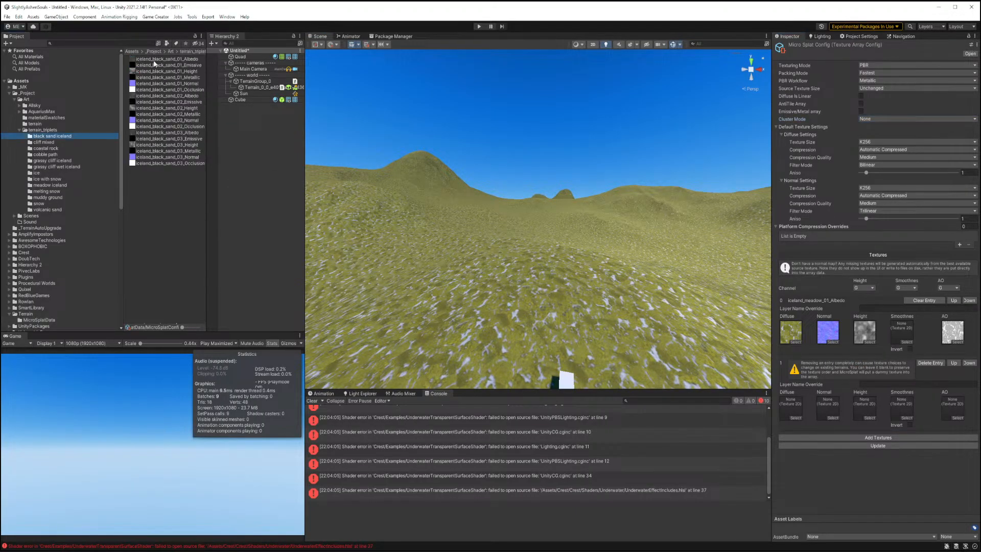
left_click_drag(157, 62, 790, 407)
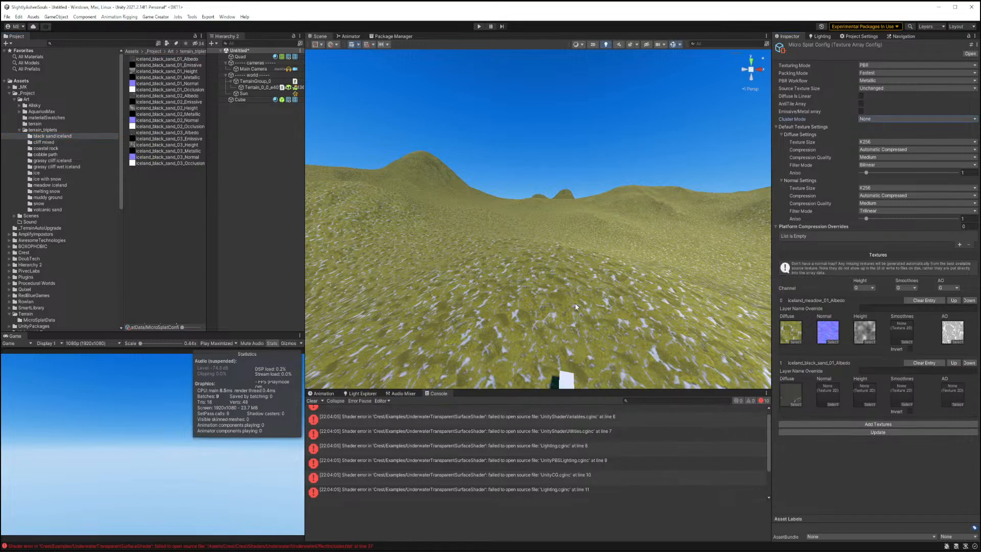
left_click_drag(153, 83, 827, 398)
left_click_drag(153, 71, 872, 407)
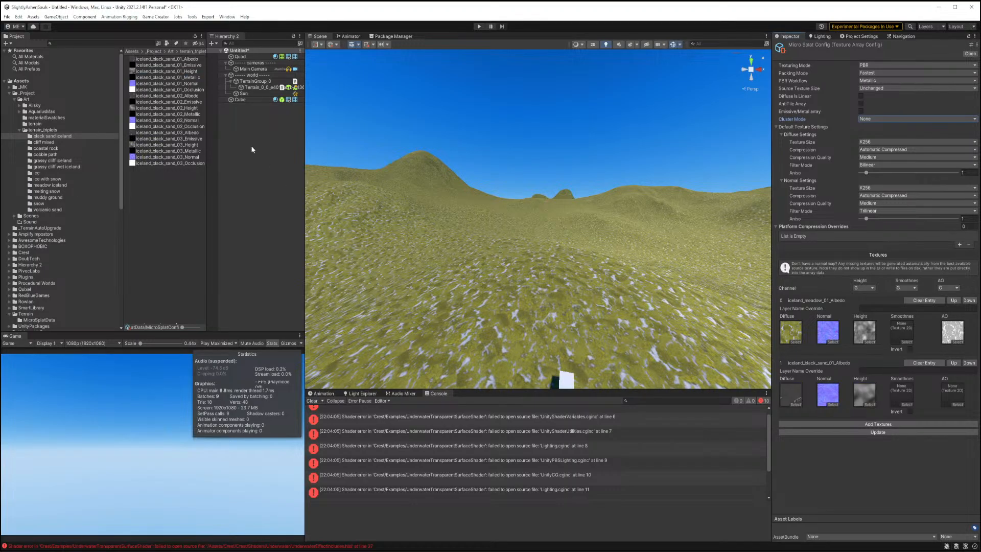
left_click_drag(179, 91, 951, 396)
Add a third texture entry and assign the mixed_cliff_01 albedo, height, normal and occlusion textures to it.
left_click(870, 424)
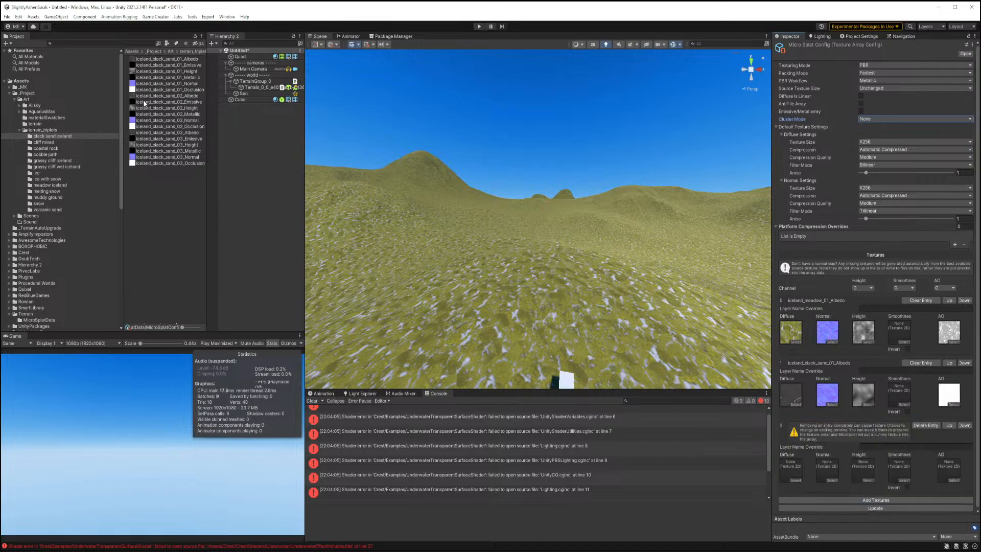
left_click(44, 143)
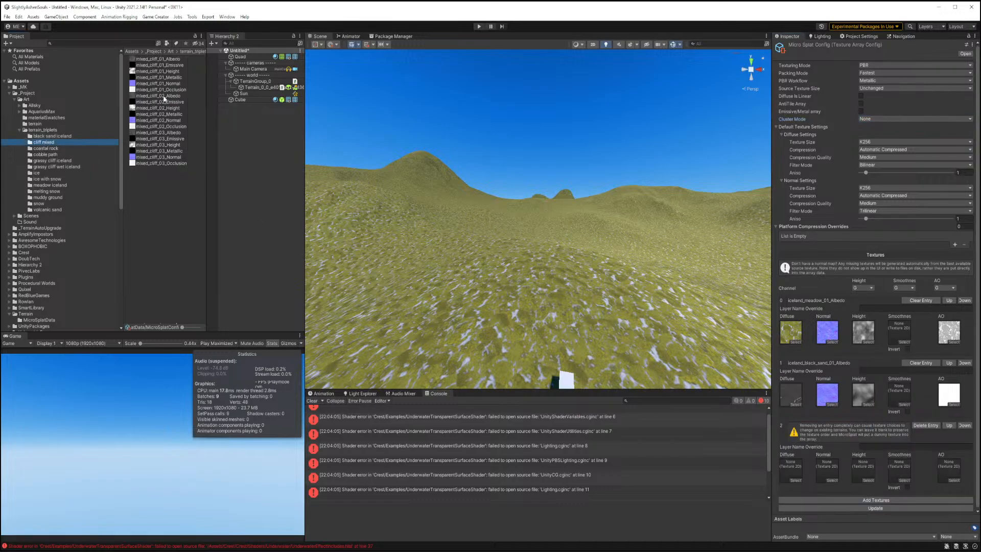
left_click(153, 59)
left_click_drag(183, 70, 791, 466)
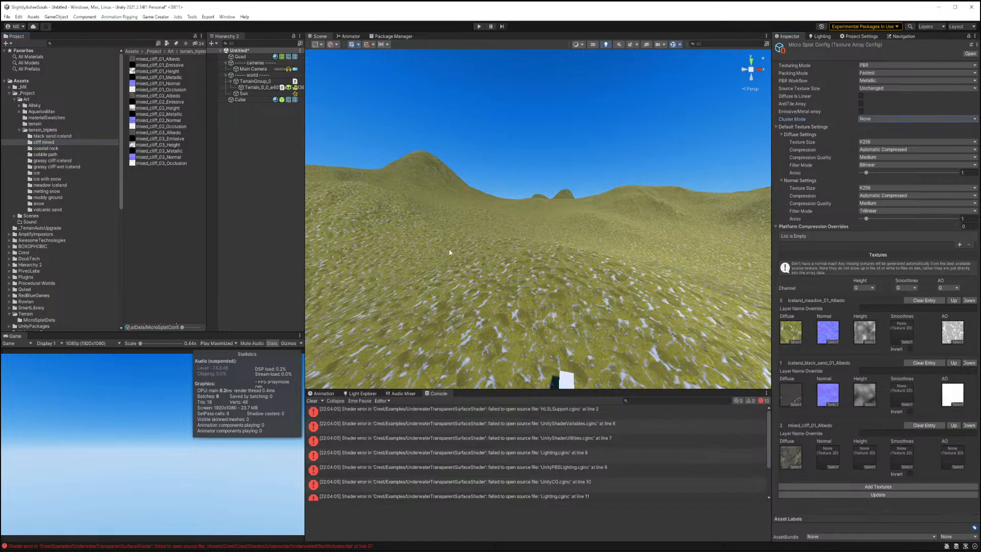
left_click(164, 71)
left_click_drag(274, 115, 864, 456)
left_click_drag(162, 84, 829, 454)
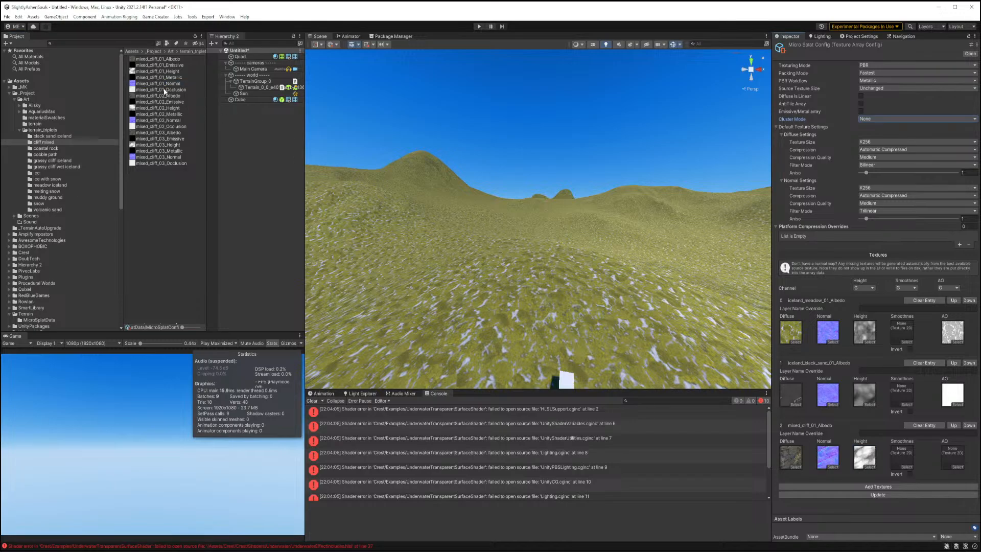
left_click_drag(164, 90, 953, 456)
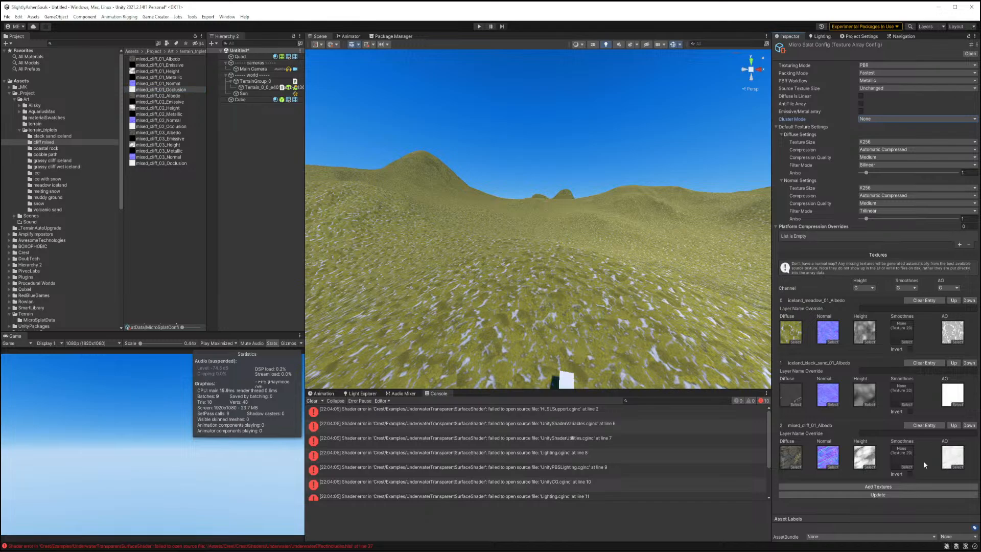
Add a fourth entry with the coastal_rock_01 albedo, height, normal and occlusion, using its Metallic map as inverted smoothness.
left_click(873, 487)
scroll(850, 394, "down", 2)
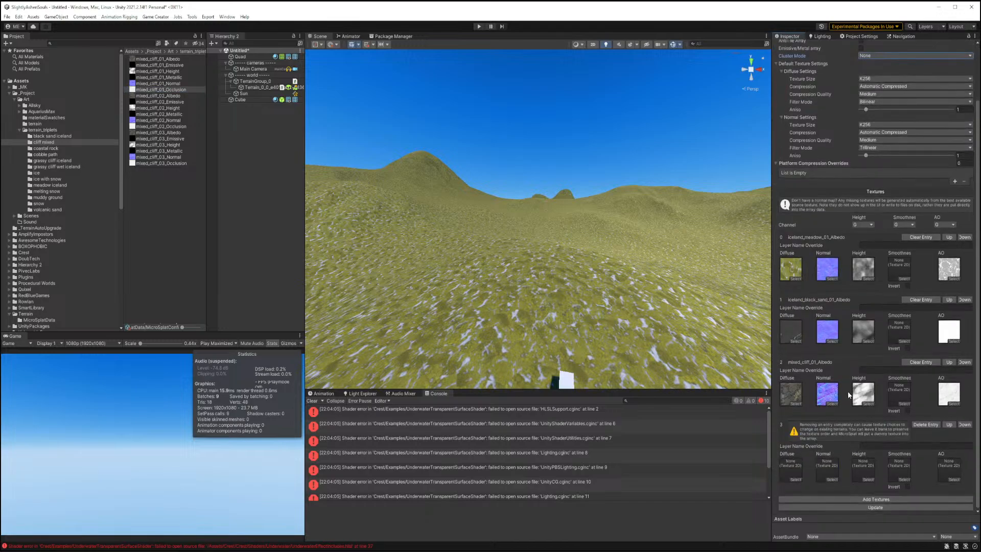
left_click(51, 149)
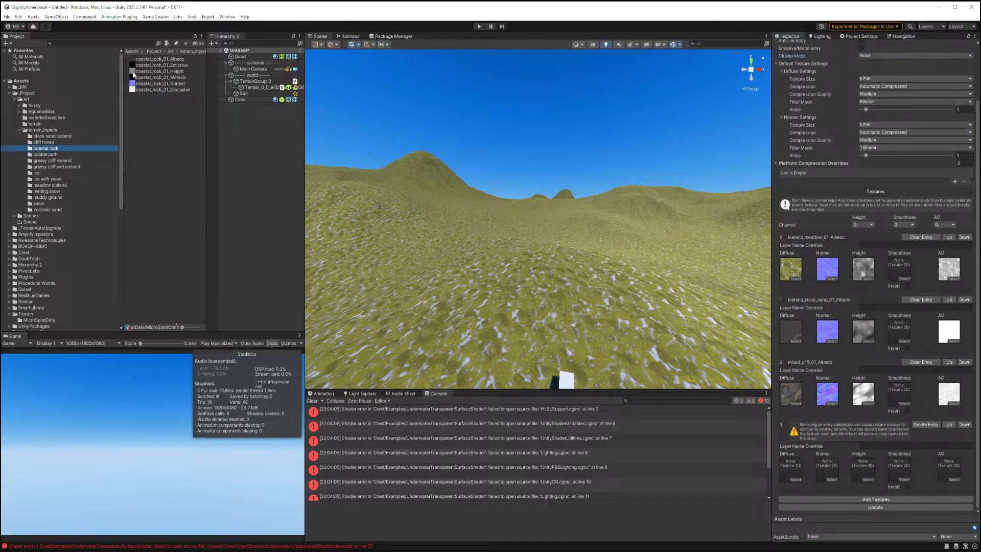
left_click_drag(145, 62, 783, 457)
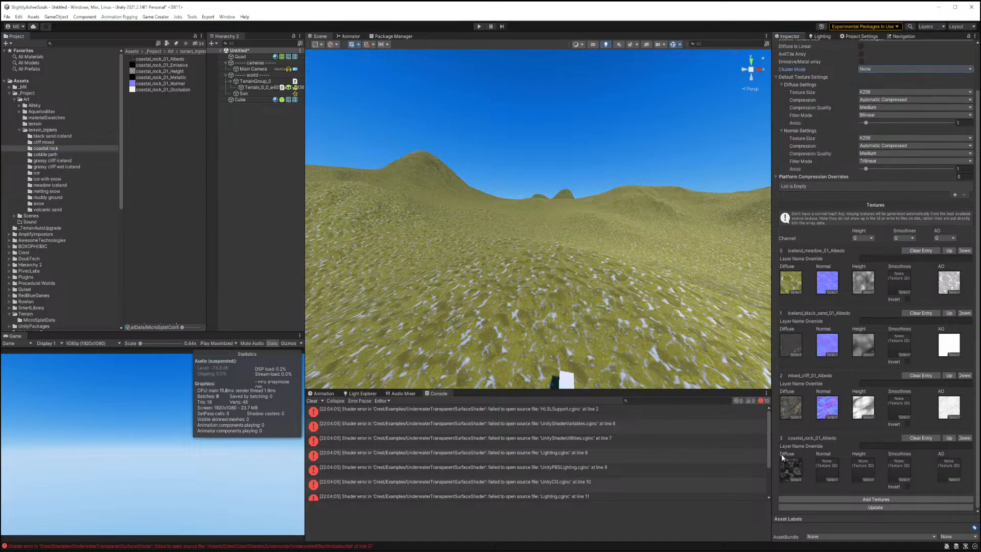
left_click_drag(169, 72, 863, 475)
left_click(168, 78)
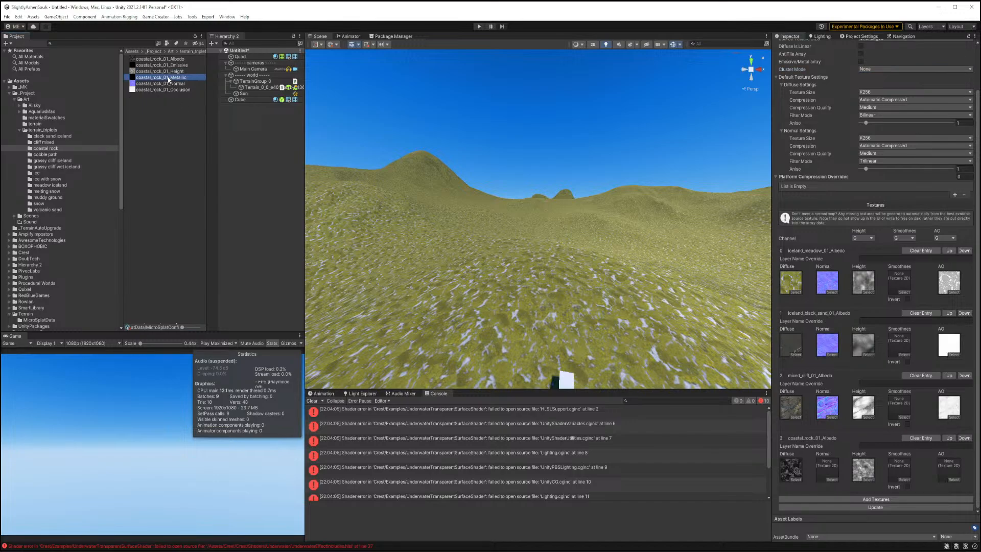
left_click_drag(168, 79, 899, 469)
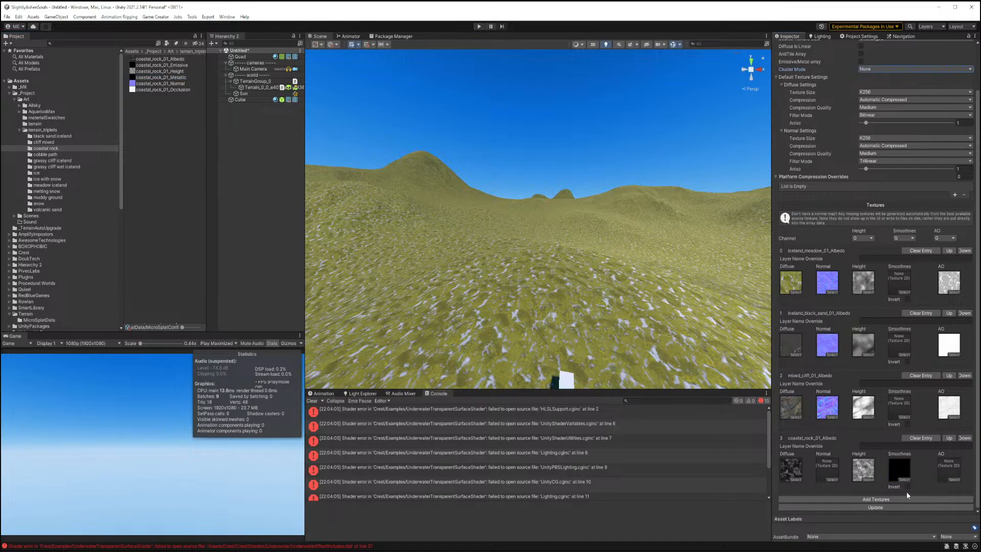
left_click(907, 486)
left_click_drag(159, 85, 828, 469)
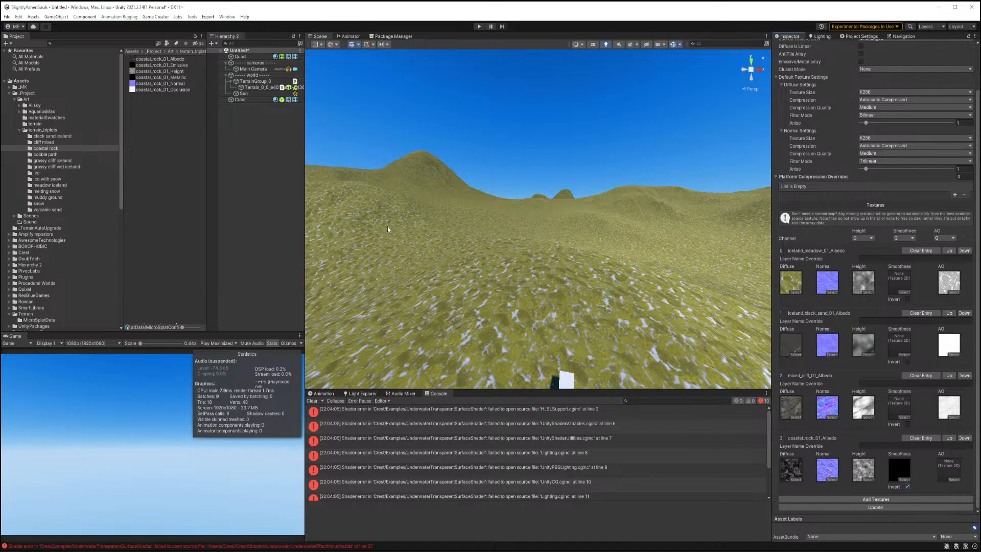
left_click_drag(162, 90, 943, 465)
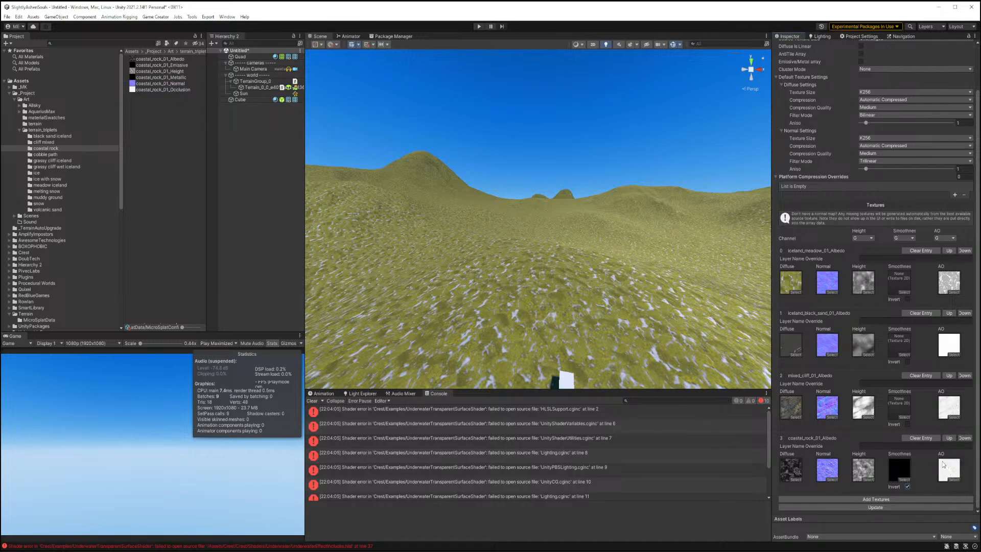
Assign the Metallic maps as smoothness for the mixed cliff, black sand and meadow entries, inverting the black sand and meadow ones.
left_click(51, 143)
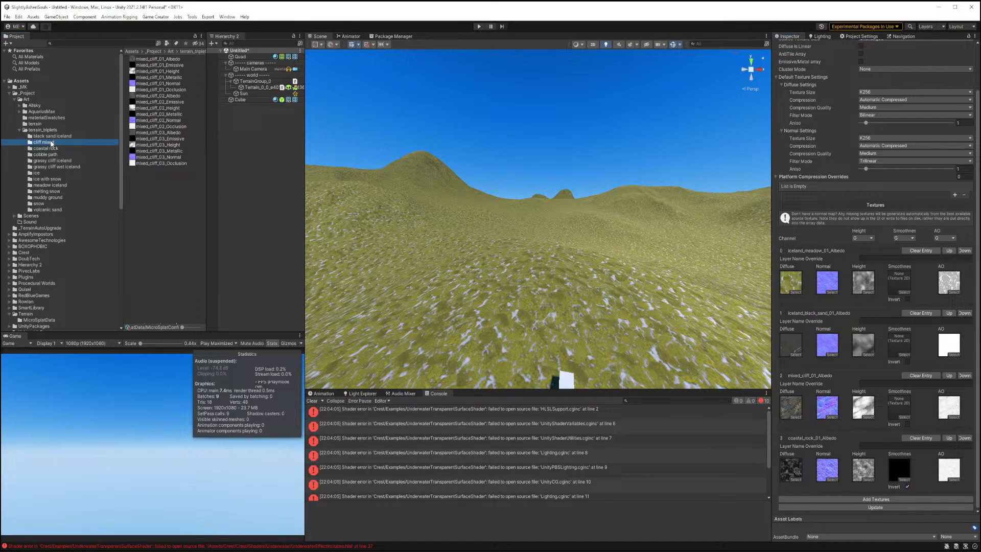
left_click_drag(179, 79, 905, 417)
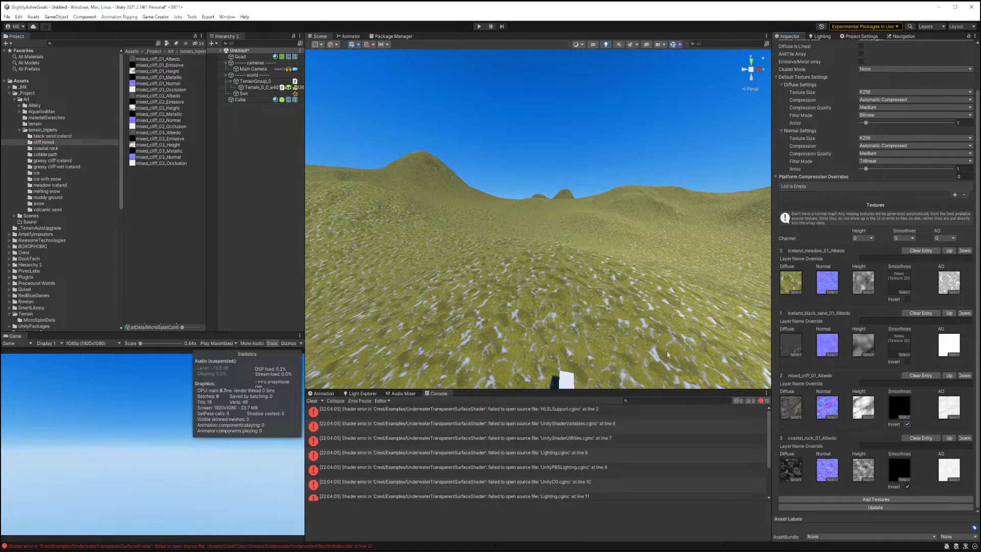
left_click(48, 137)
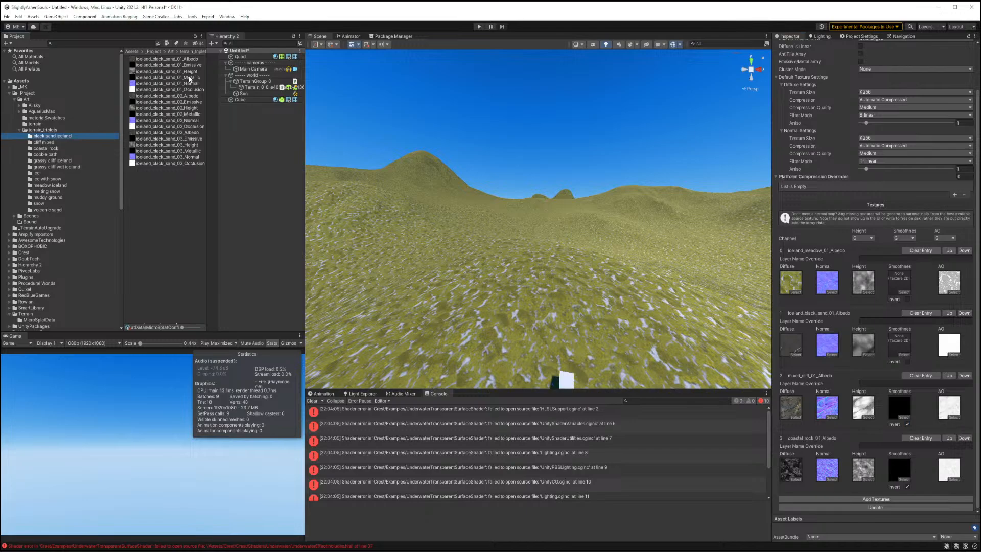
left_click_drag(189, 78, 905, 354)
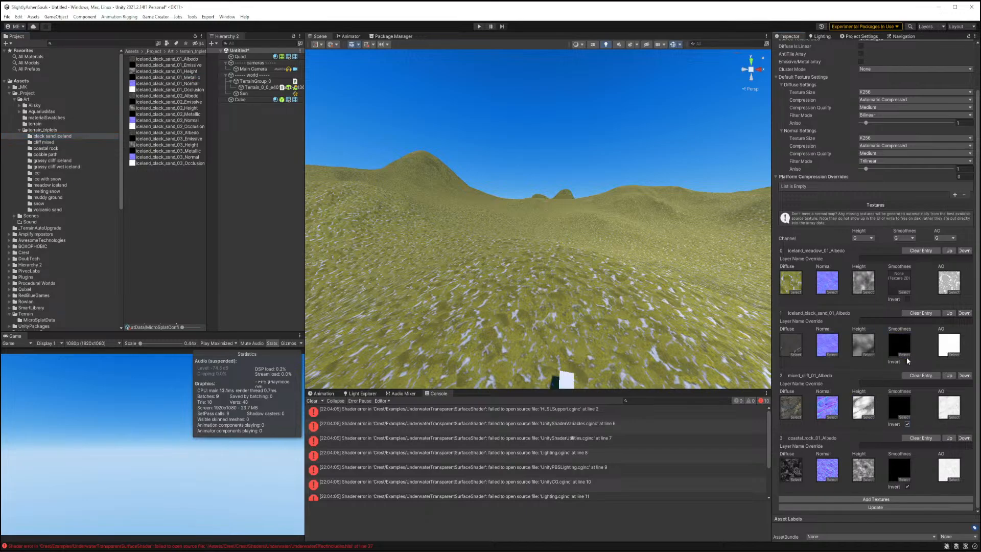
left_click(907, 362)
left_click(49, 161)
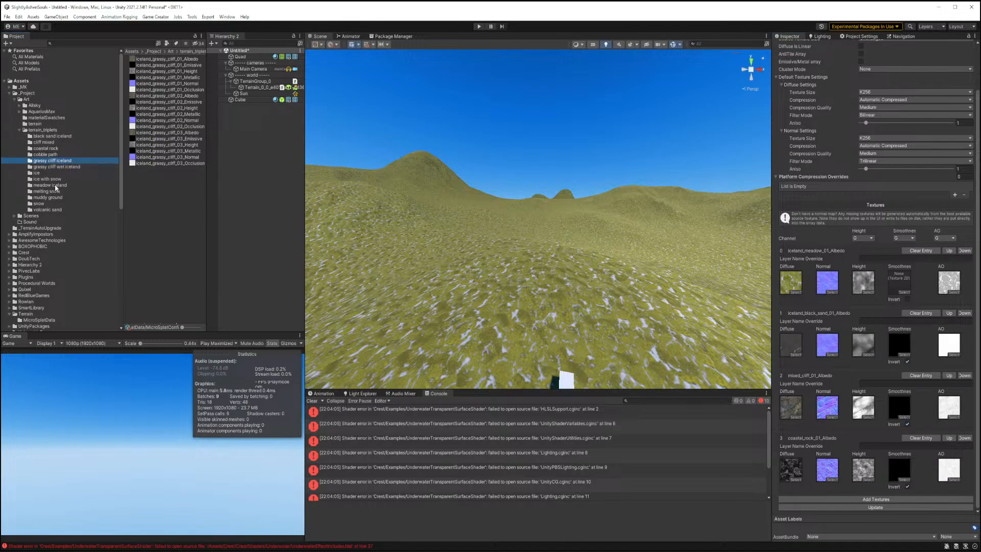
left_click(52, 185)
left_click_drag(174, 77, 900, 291)
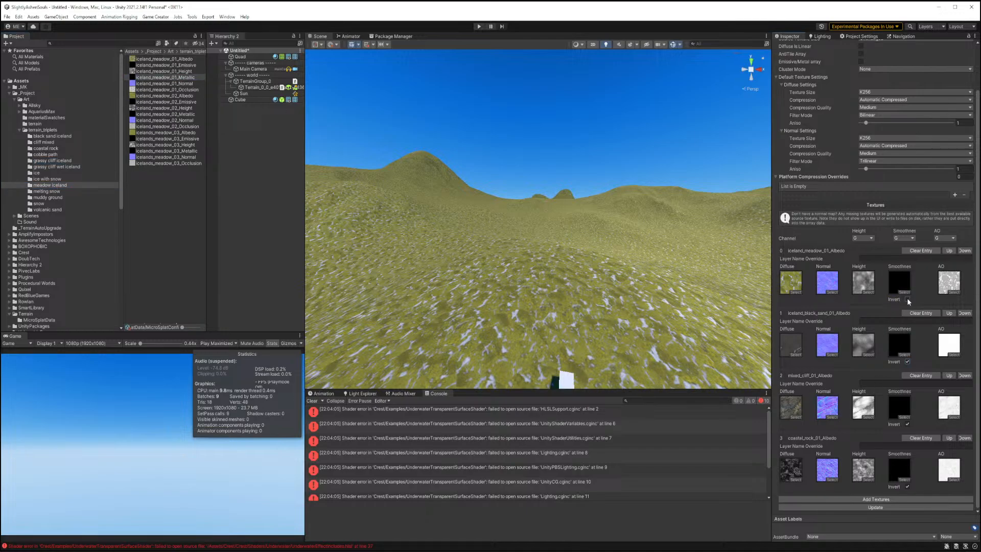
left_click(906, 299)
Add a fifth entry and assign the cobble_path_01 albedo, height, normal and occlusion textures to it.
left_click(811, 499)
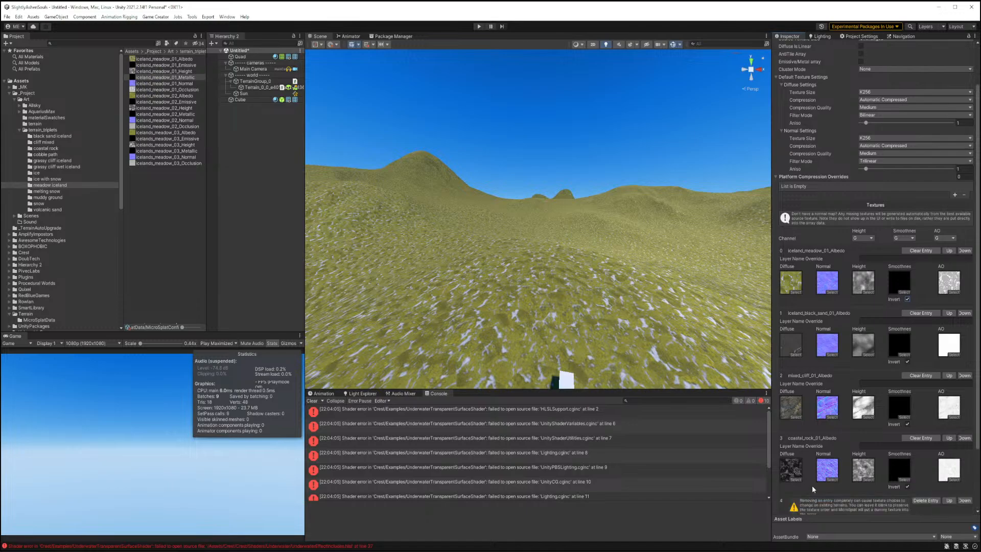
left_click(46, 155)
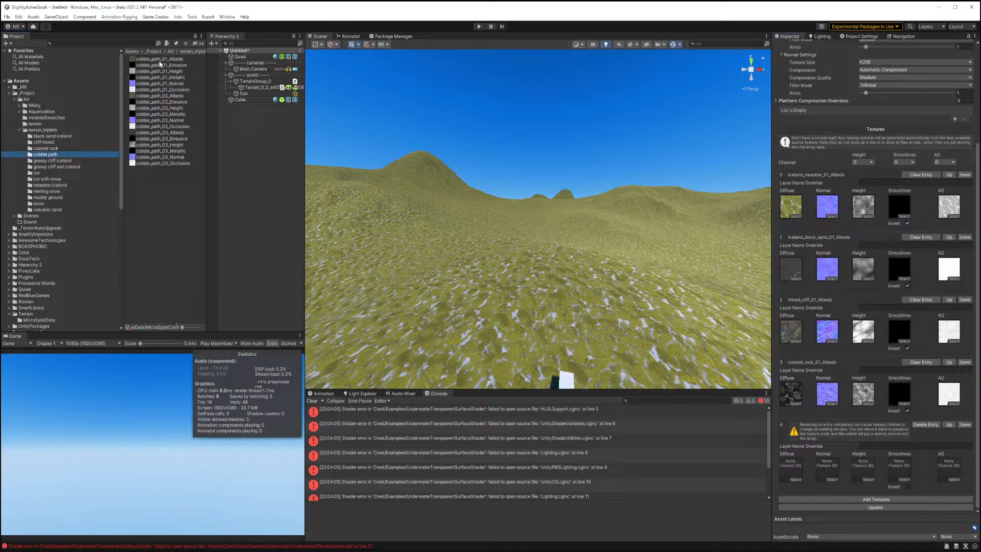
left_click_drag(158, 59, 810, 465)
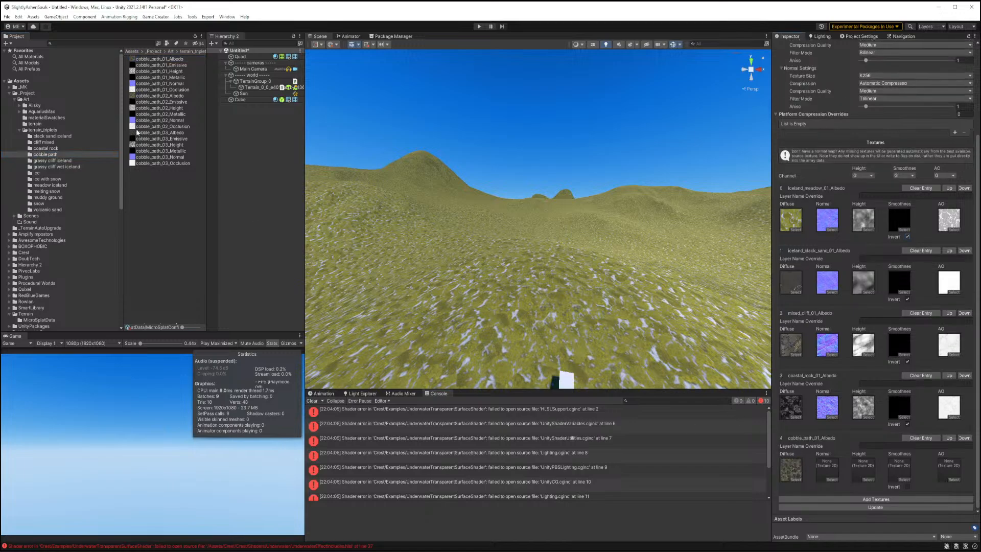
left_click_drag(152, 68, 863, 469)
left_click_drag(149, 83, 826, 469)
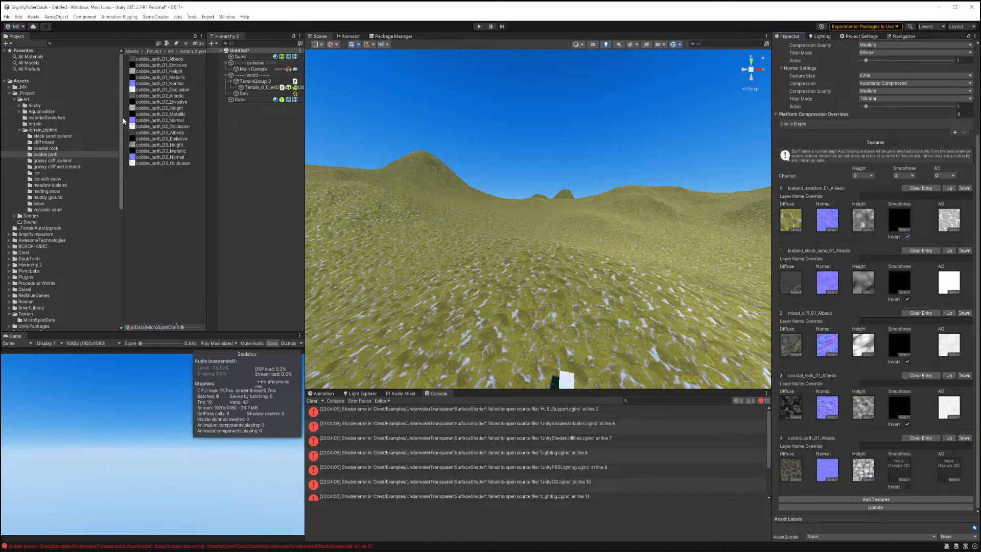
left_click_drag(149, 88, 949, 469)
Add a sixth entry and assign the icelands_grassy_cliff_01 albedo, height, normal and occlusion textures to it.
left_click(837, 499)
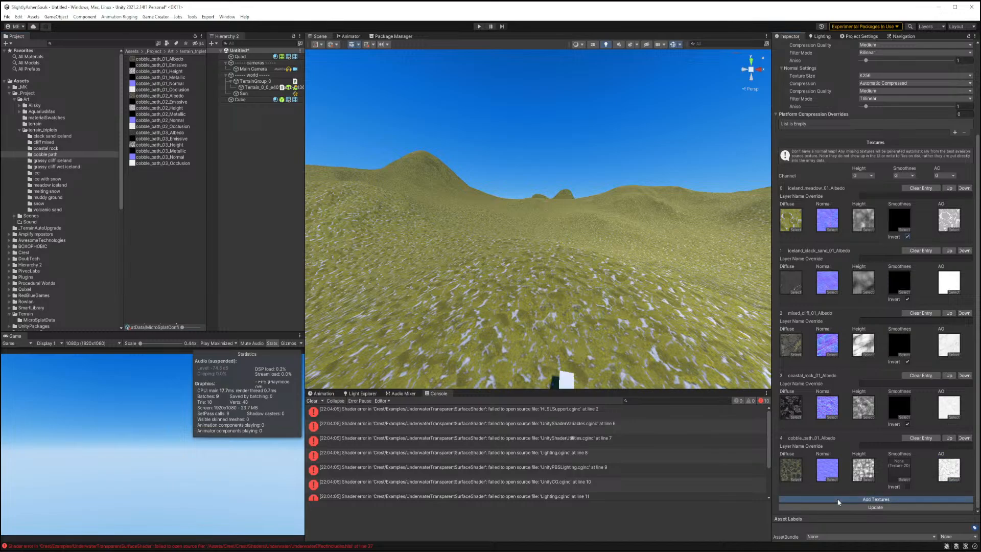
left_click(66, 161)
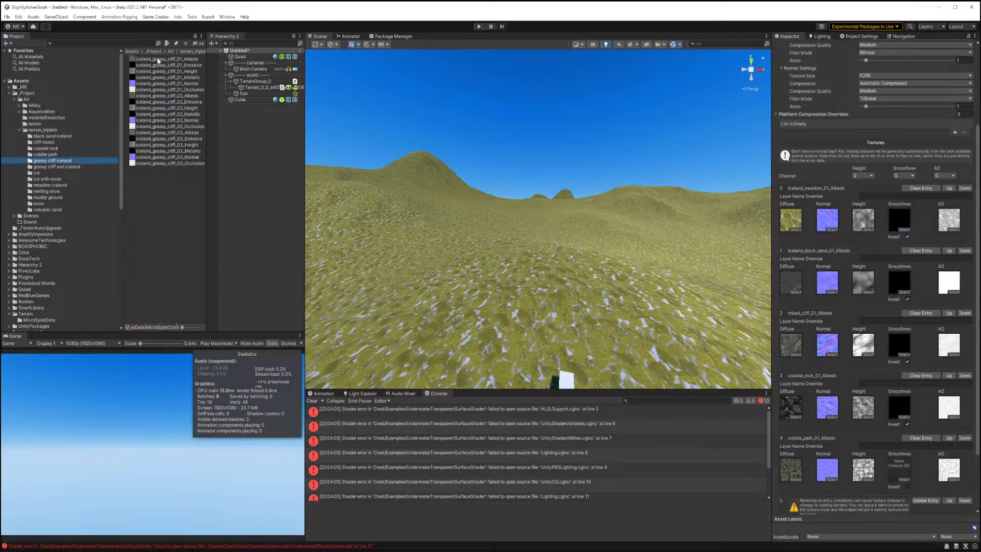
left_click_drag(160, 60, 796, 506)
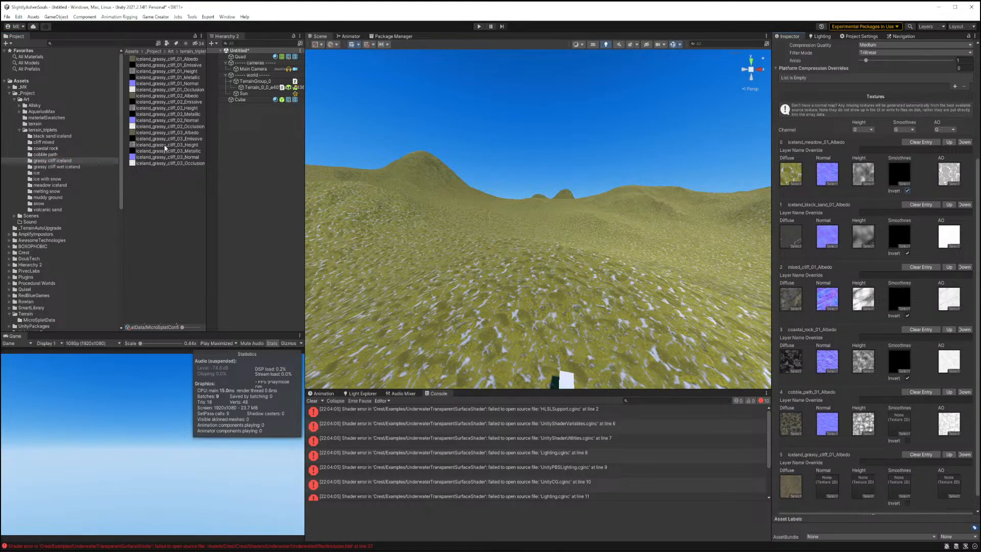
left_click_drag(147, 71, 861, 485)
left_click_drag(153, 83, 821, 487)
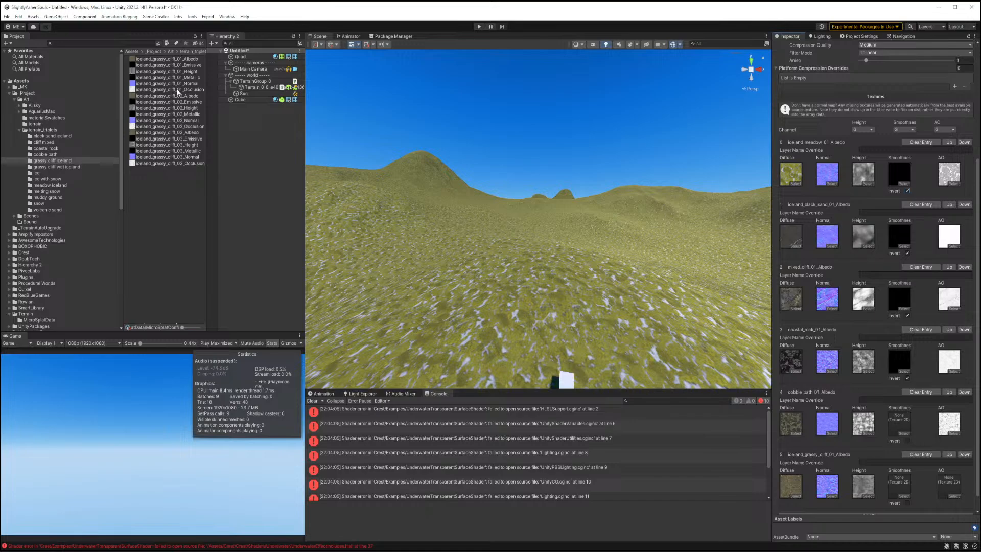
left_click_drag(179, 90, 948, 485)
scroll(856, 347, "down", 1)
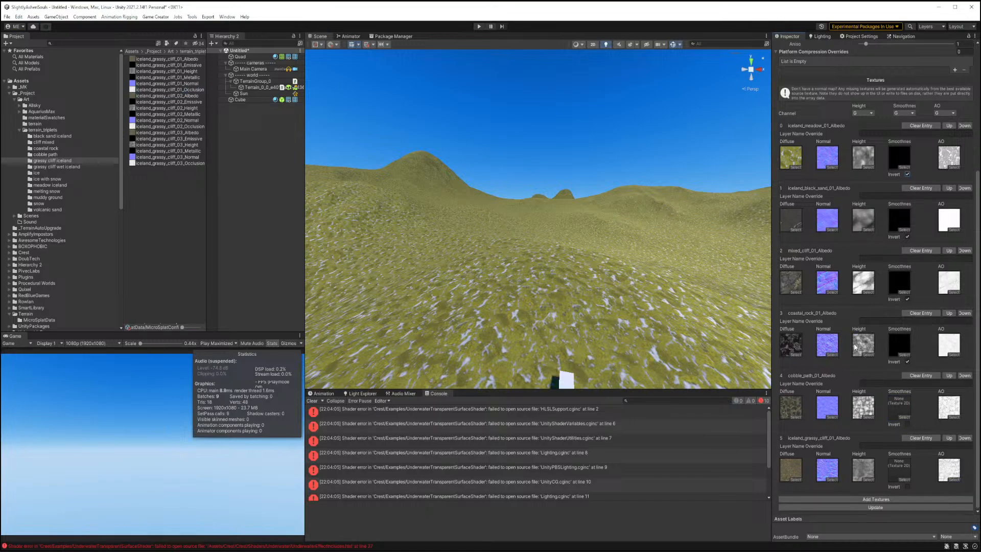
Add a seventh entry and assign the icelands_grassy_cliff_wet_01 albedo, height, normal and occlusion textures to it.
left_click(875, 500)
scroll(838, 361, "down", 3)
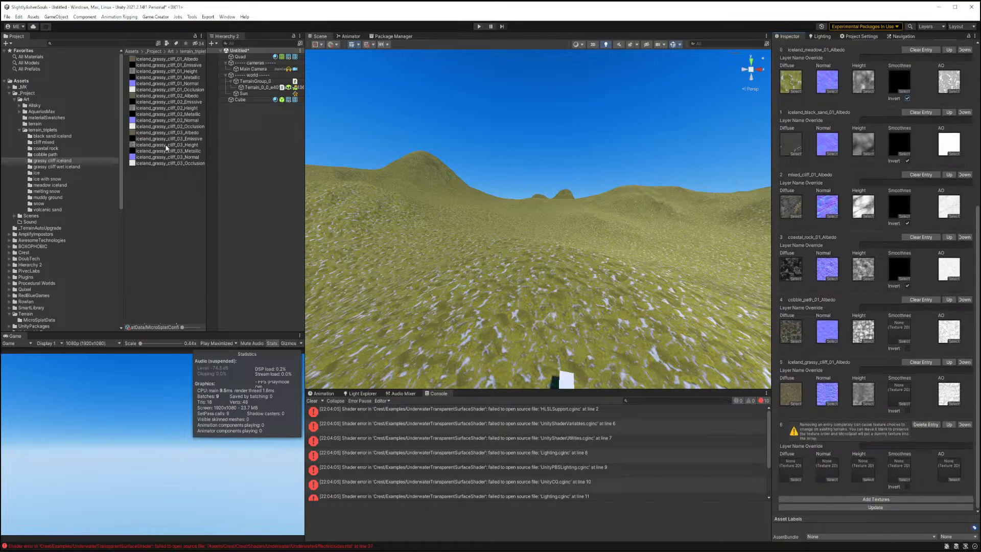
left_click(54, 167)
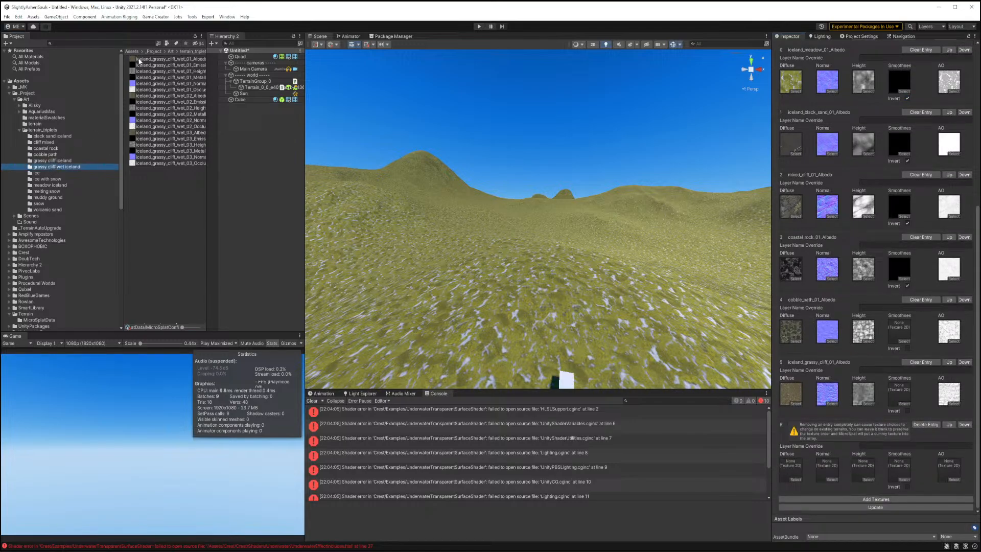
left_click_drag(168, 59, 796, 479)
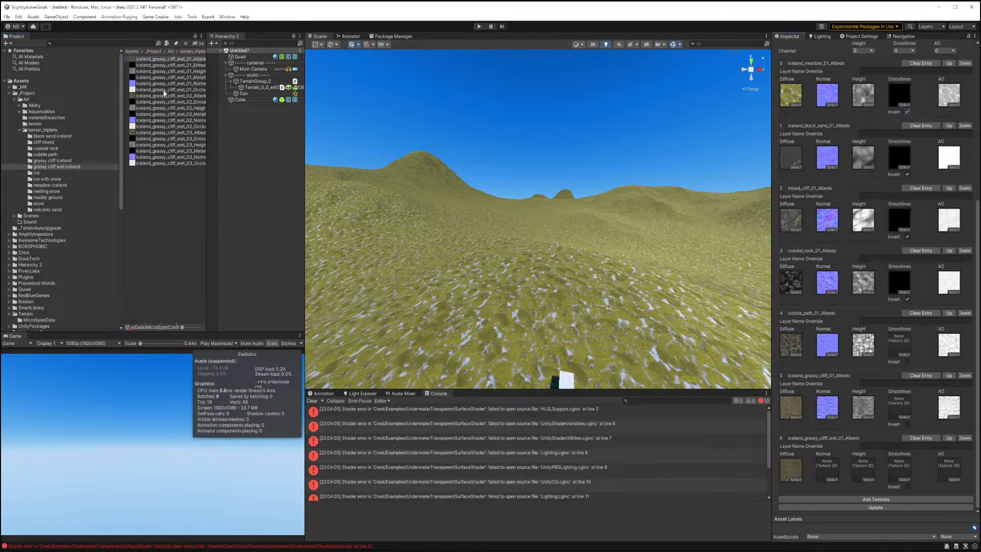
left_click_drag(169, 71, 863, 469)
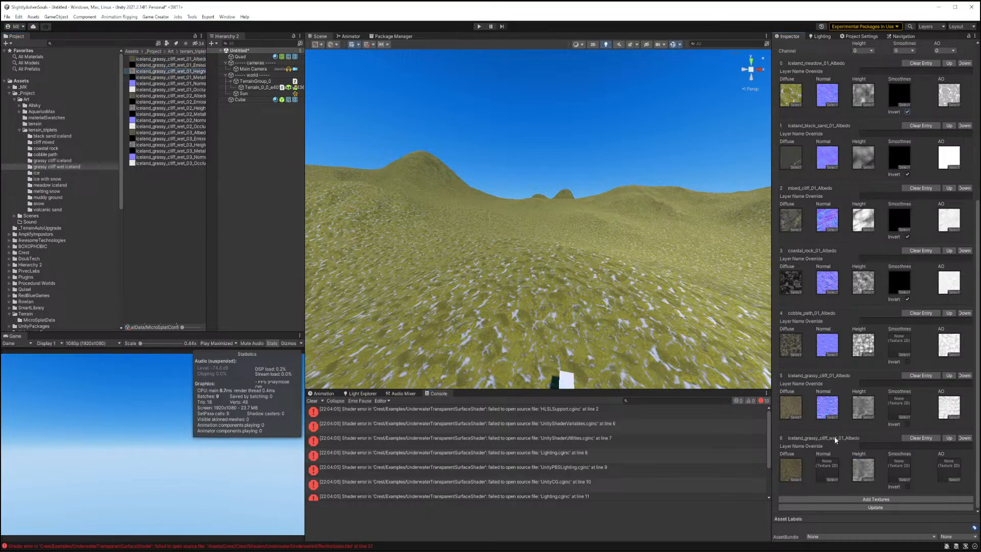
left_click_drag(150, 83, 828, 467)
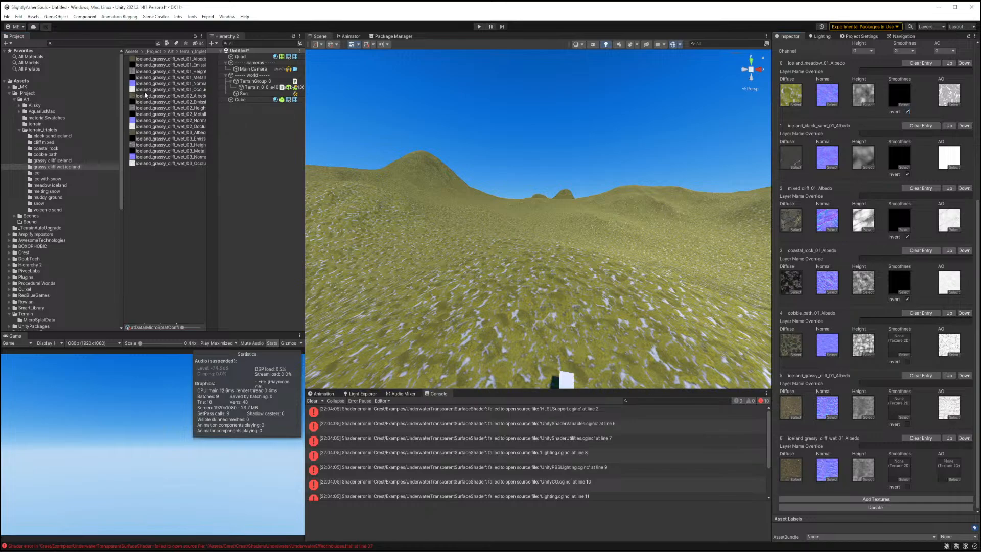
left_click_drag(149, 90, 948, 470)
Add an eighth texture entry and assign the ice_01 albedo, height, normal and occlusion textures to it.
left_click(877, 500)
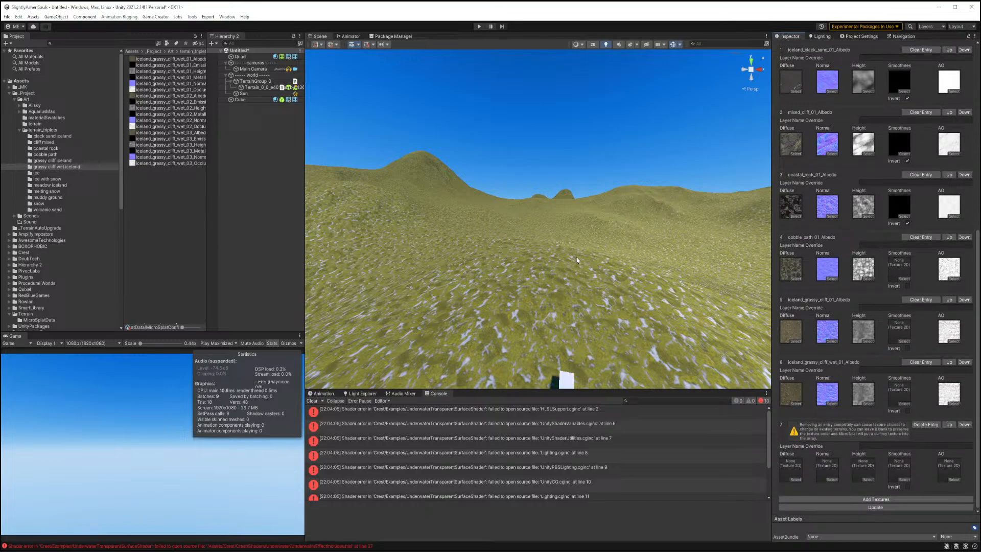
left_click(53, 174)
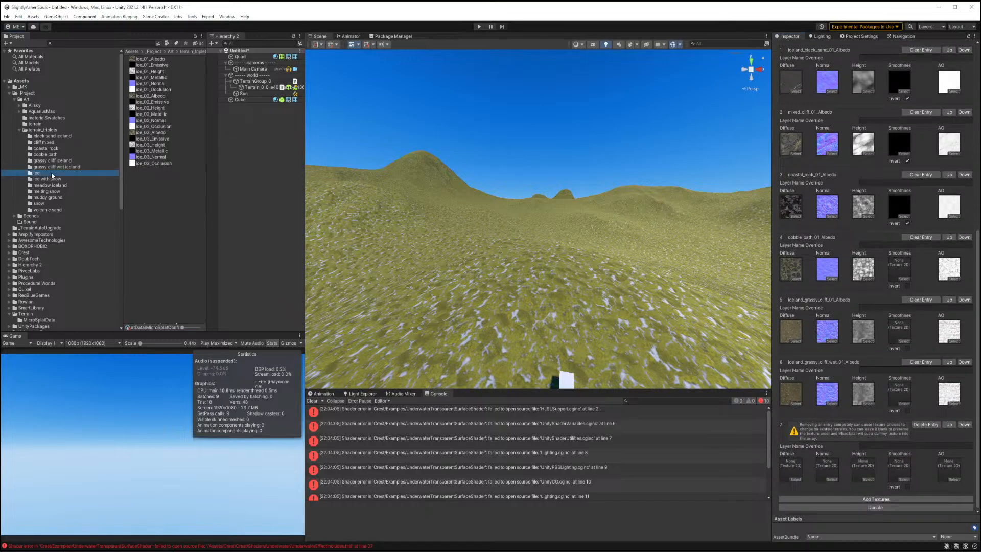
left_click_drag(144, 60, 791, 468)
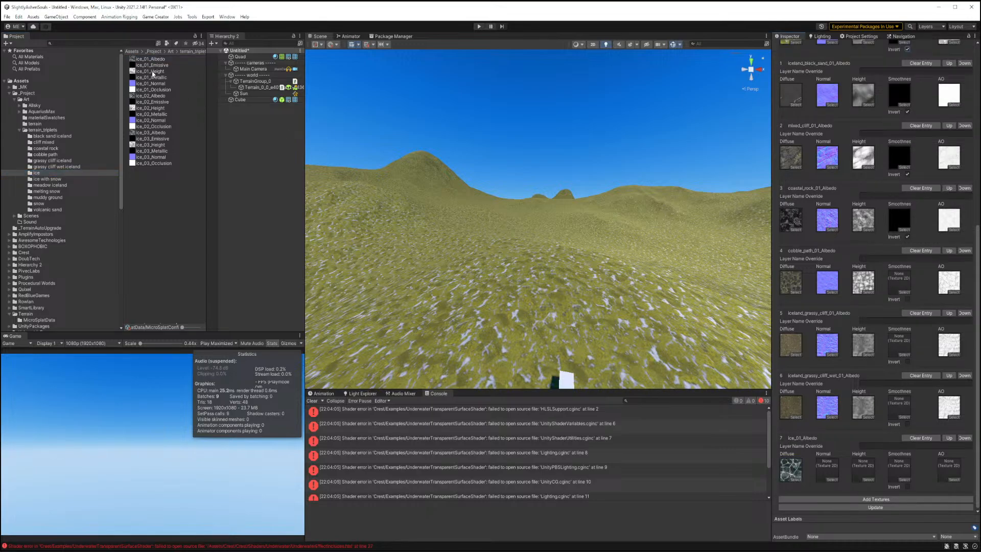
left_click_drag(150, 71, 863, 467)
left_click_drag(149, 81, 827, 467)
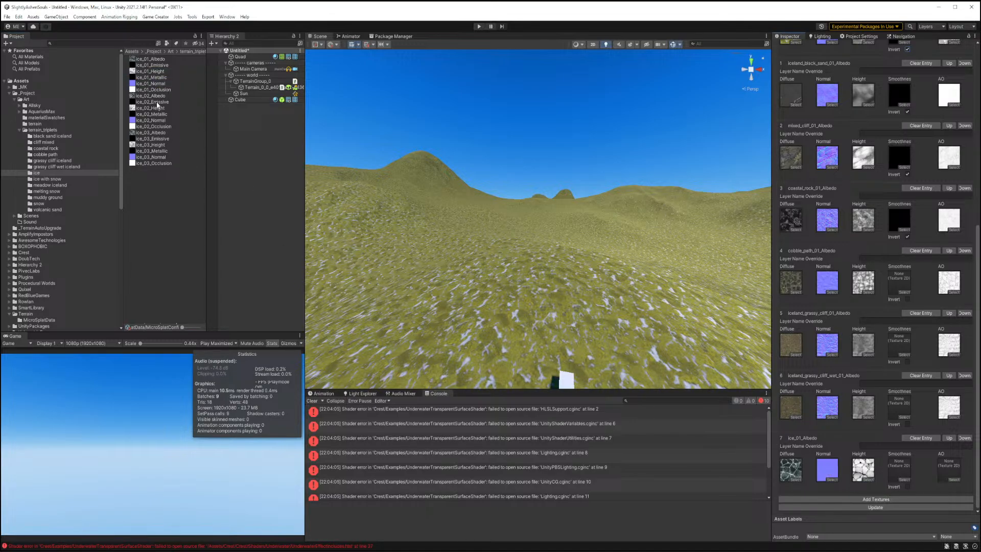
left_click_drag(156, 93, 949, 469)
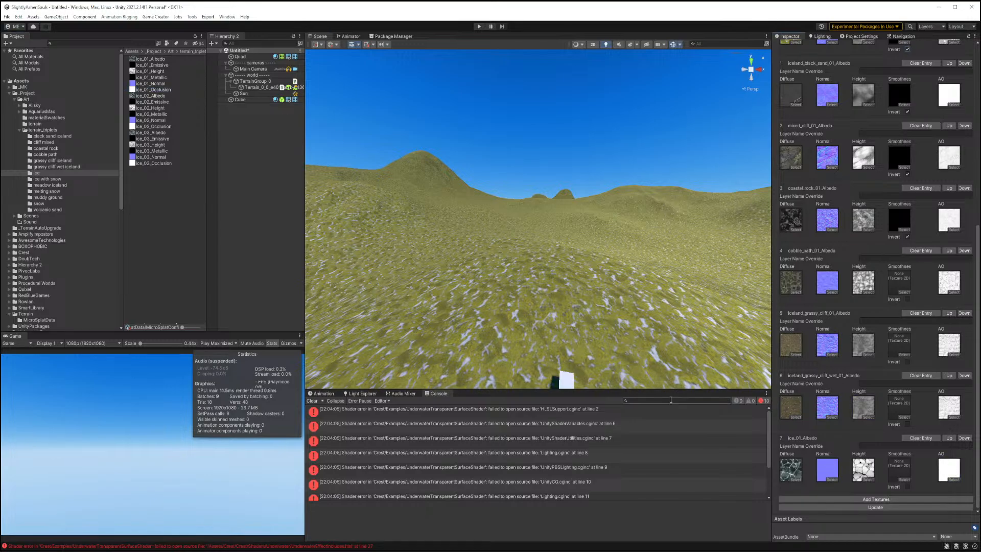
Add a ninth entry and assign the ice_snow_01 albedo, height, normal and occlusion textures to it.
left_click(810, 498)
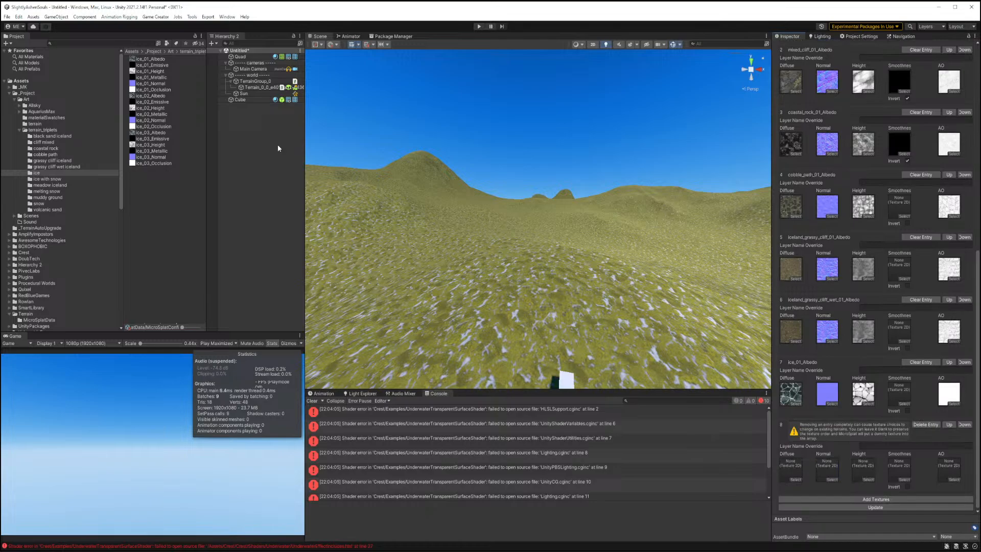
left_click(51, 180)
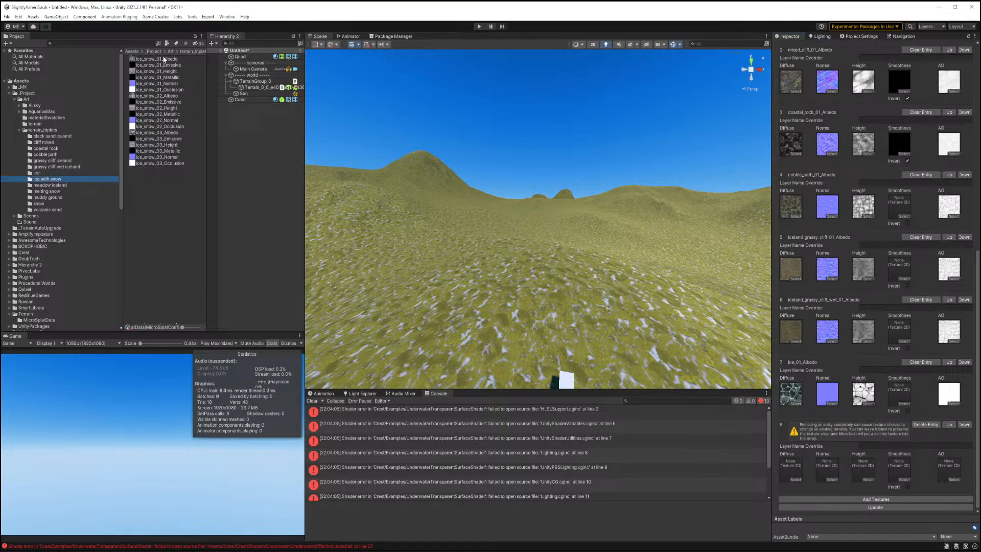
left_click_drag(163, 59, 790, 468)
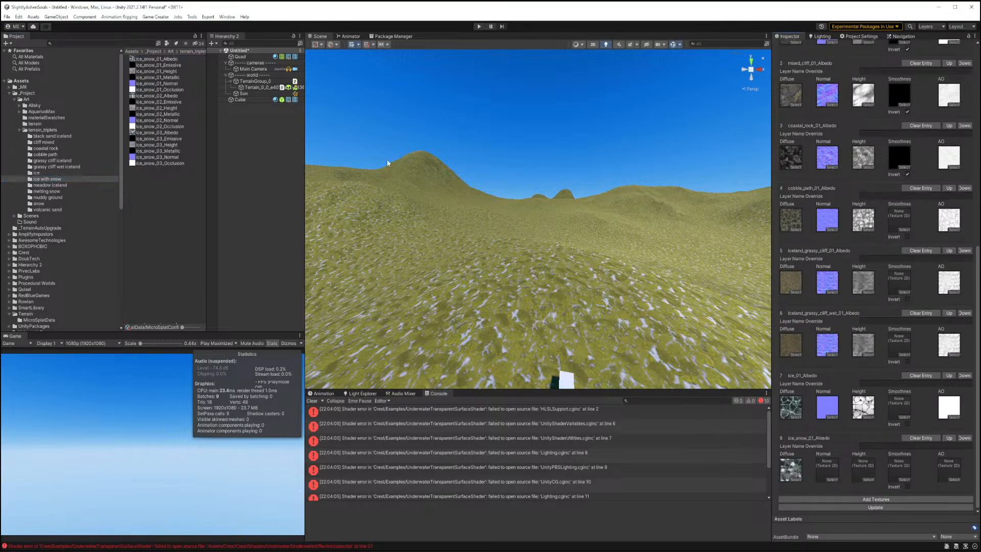
left_click(158, 72)
left_click_drag(158, 75, 859, 477)
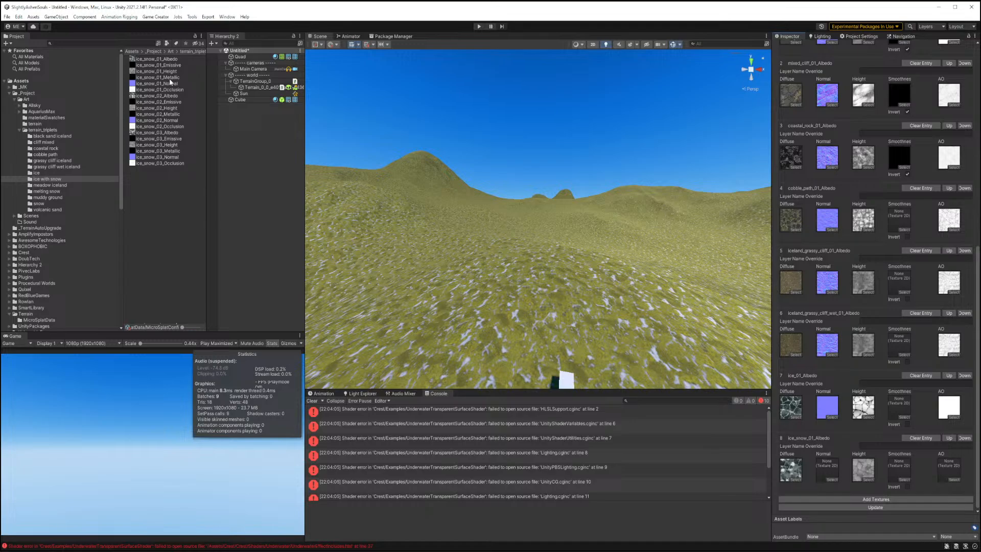
left_click_drag(170, 82, 837, 472)
left_click_drag(165, 90, 948, 469)
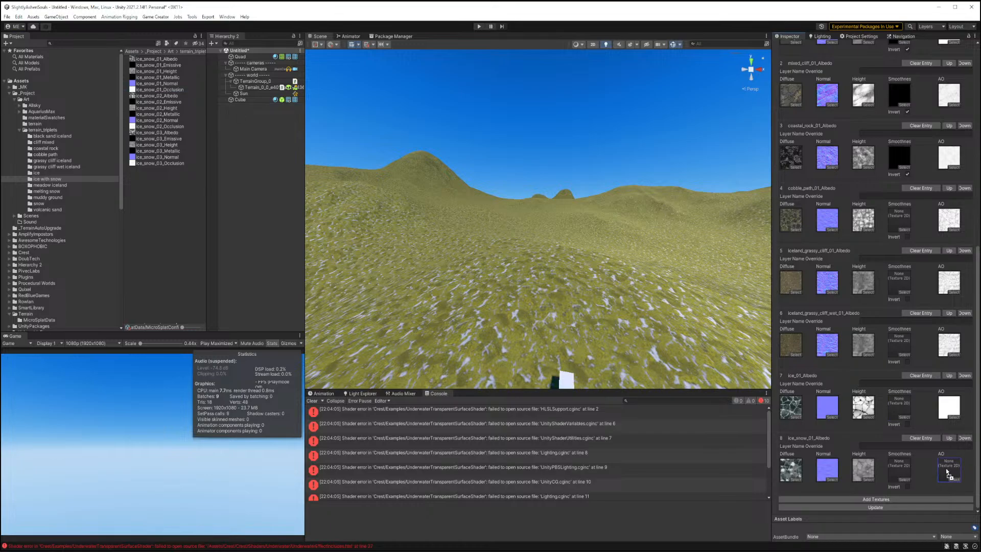
Add a tenth texture entry to the list.
left_click(856, 498)
scroll(894, 379, "down", 3)
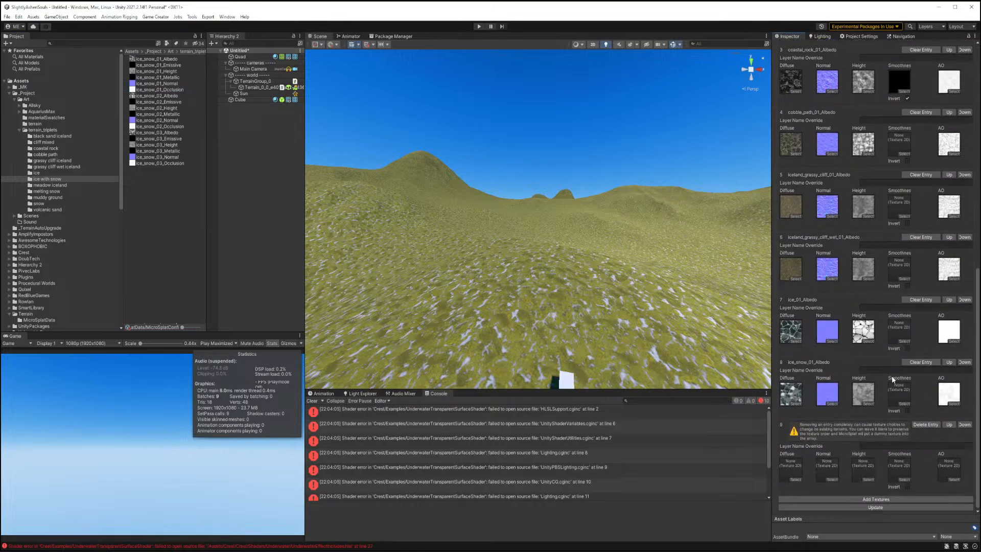
left_click(57, 186)
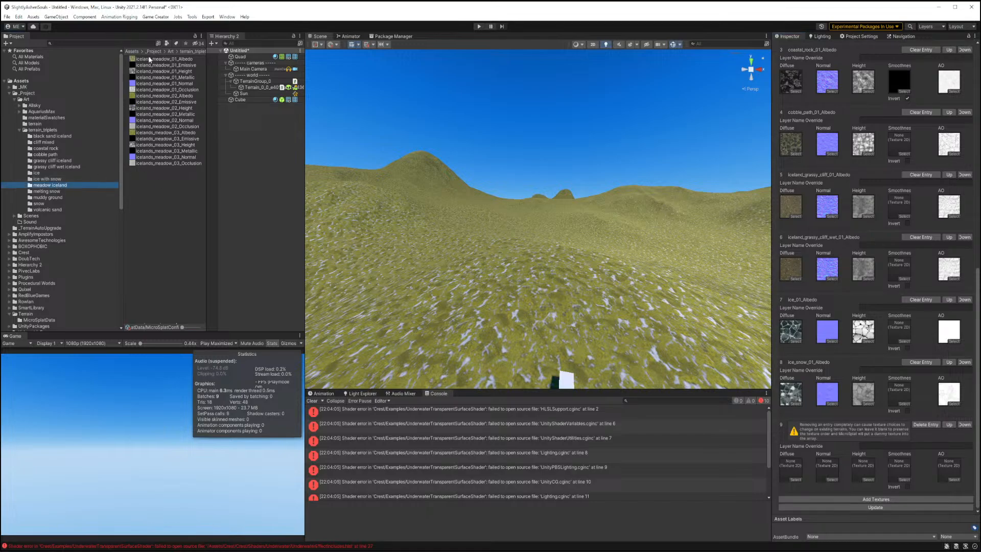
left_click_drag(150, 59, 791, 474)
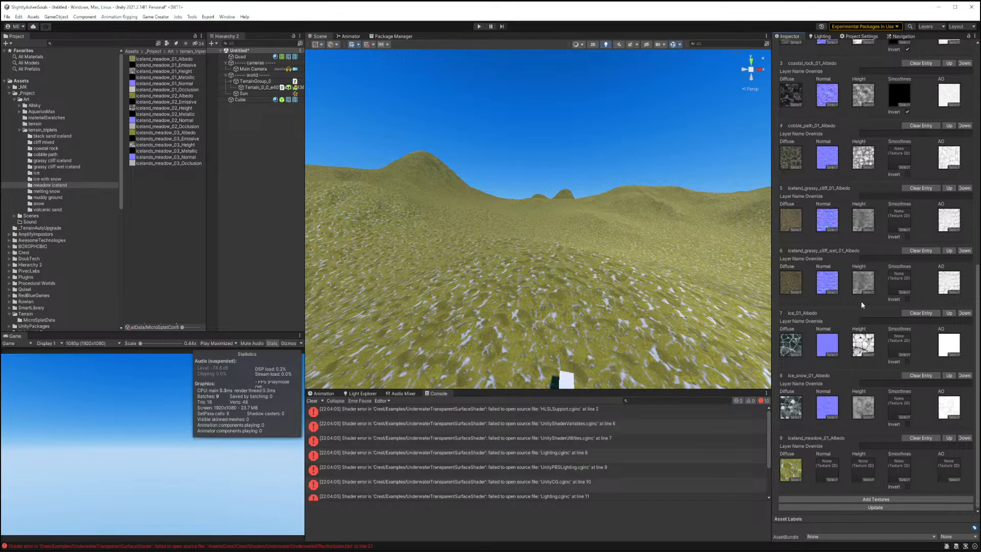
scroll(860, 302, "up", 10)
scroll(862, 292, "down", 10)
Assign the melting_snow_01 albedo, normal, height and occlusion textures to the tenth entry.
left_click(47, 191)
left_click_drag(157, 61, 791, 469)
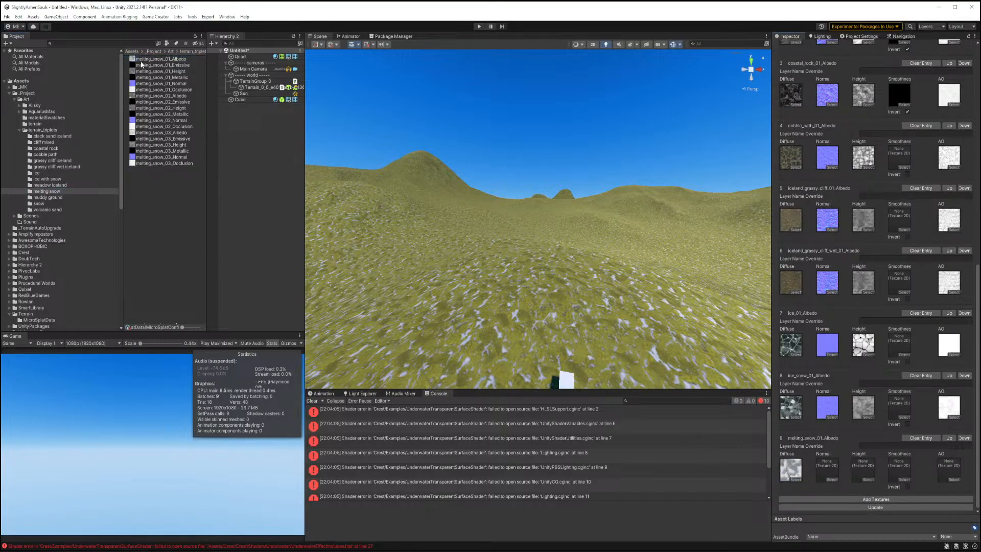
left_click_drag(153, 83, 826, 467)
left_click_drag(157, 71, 862, 467)
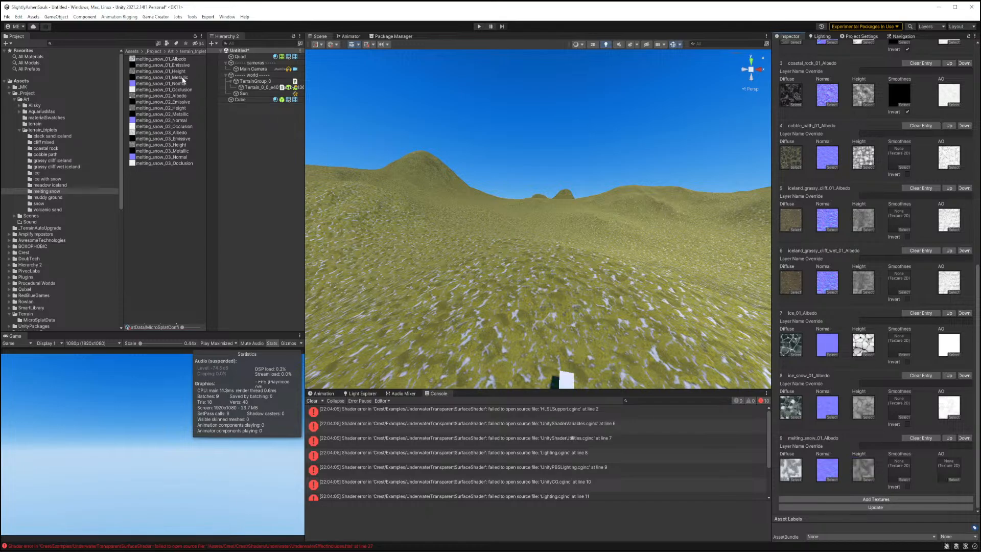
left_click_drag(181, 90, 949, 469)
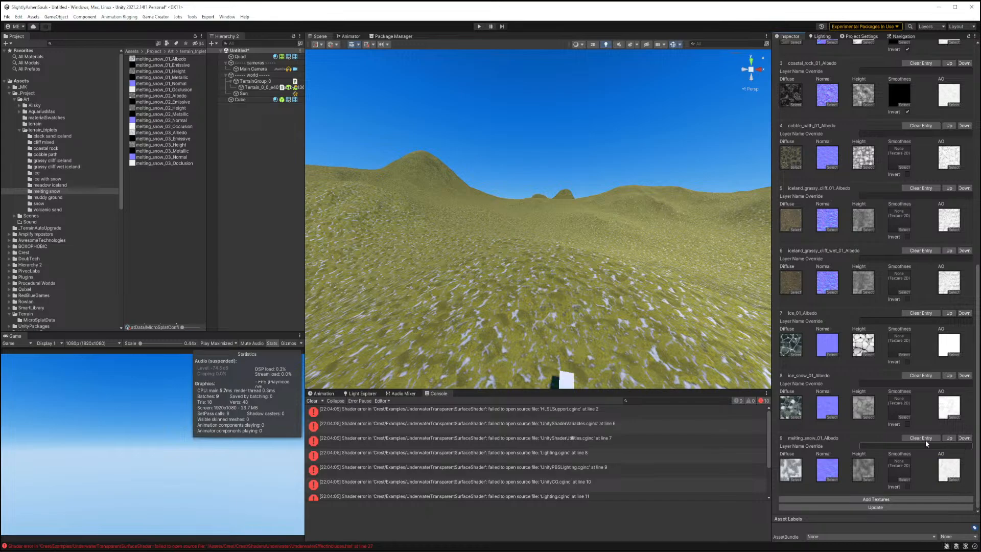
Add an eleventh entry and assign the muddy_ground_01 albedo, normal, height and occlusion textures to it.
left_click(863, 499)
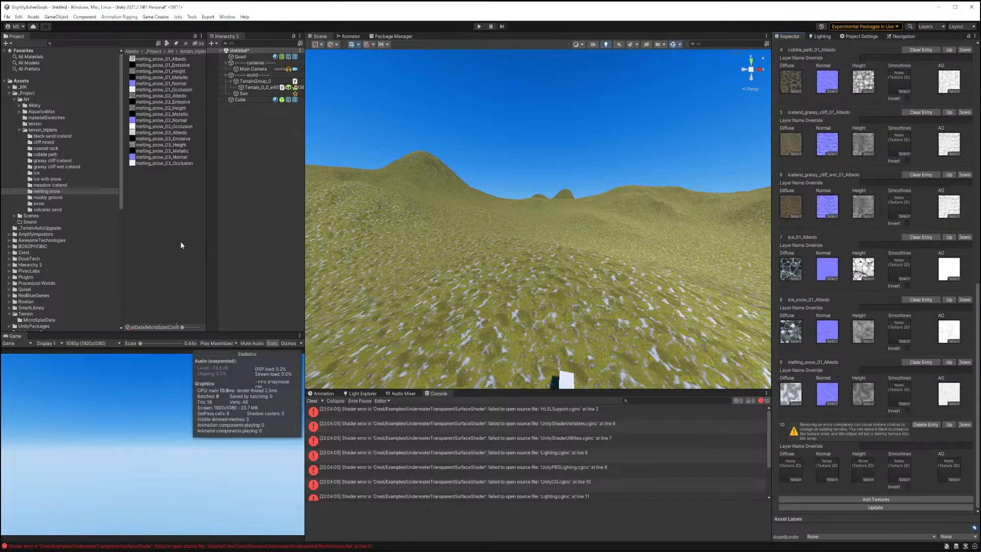
left_click(47, 197)
left_click_drag(164, 59, 791, 466)
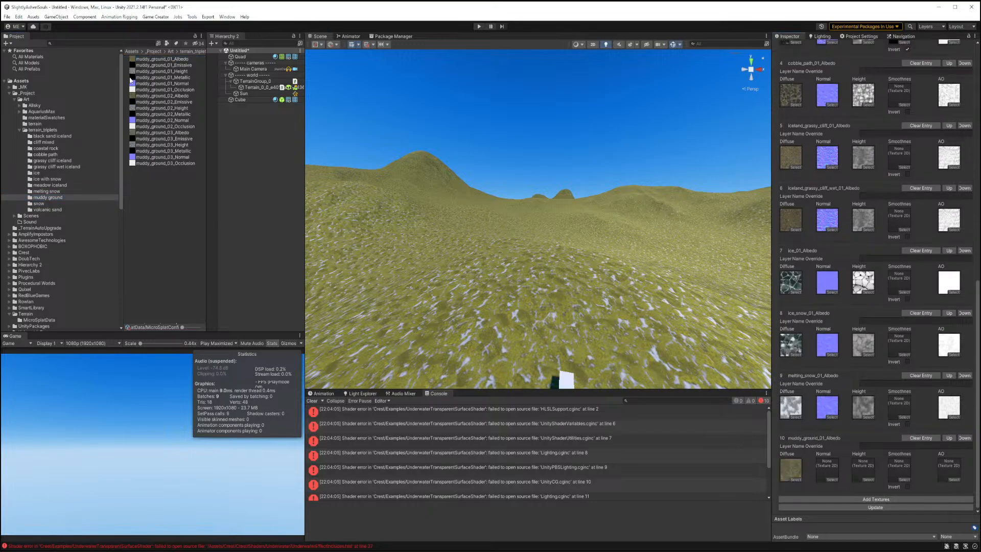
left_click_drag(140, 83, 827, 470)
left_click_drag(164, 72, 852, 456)
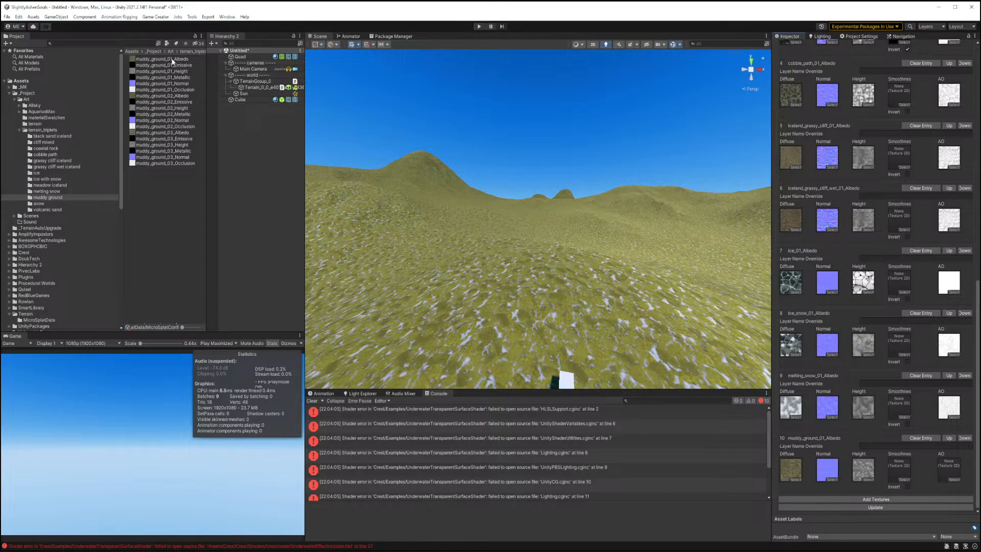
left_click_drag(178, 93, 948, 469)
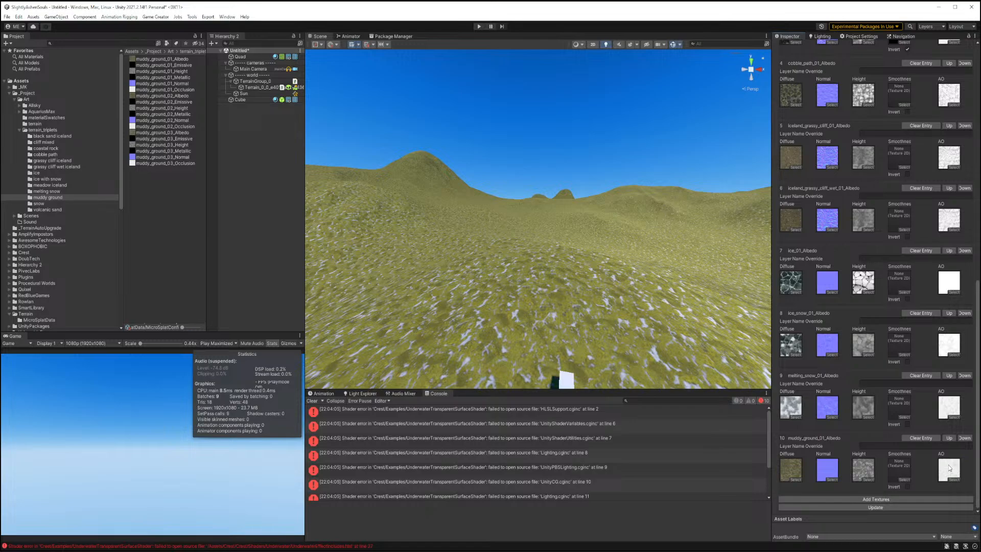
Add a twelfth entry and assign the snow_01 albedo, normal, height and occlusion textures to it.
left_click(868, 499)
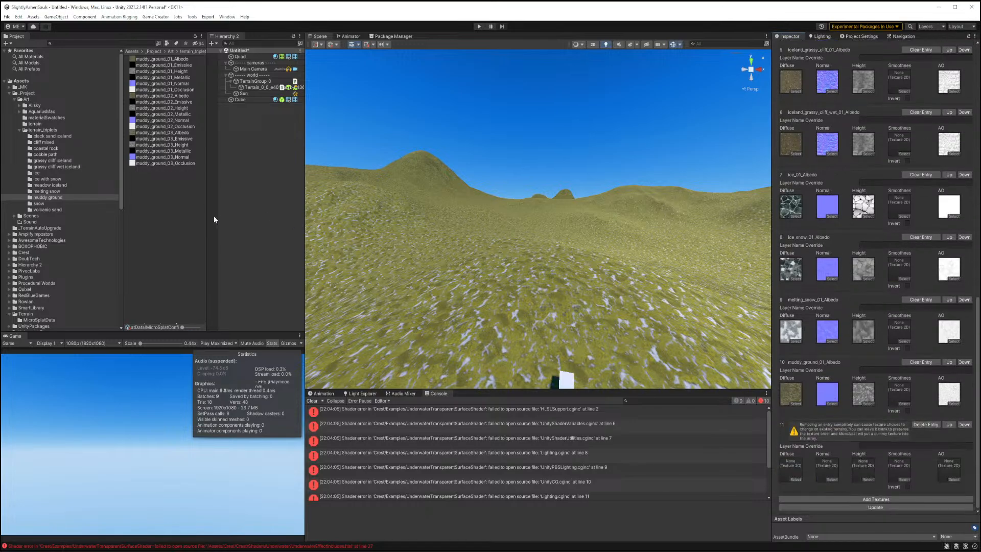
left_click(40, 203)
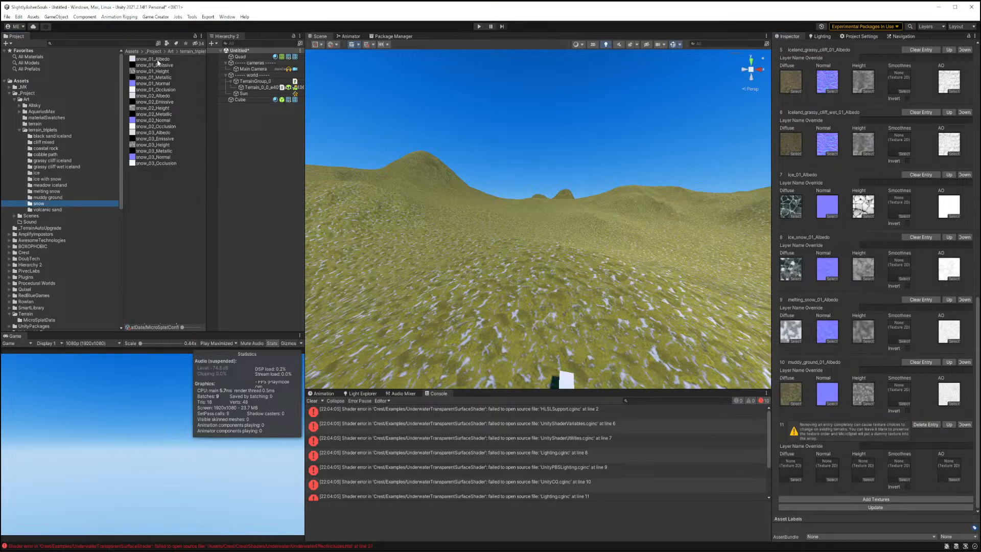
left_click_drag(156, 59, 786, 462)
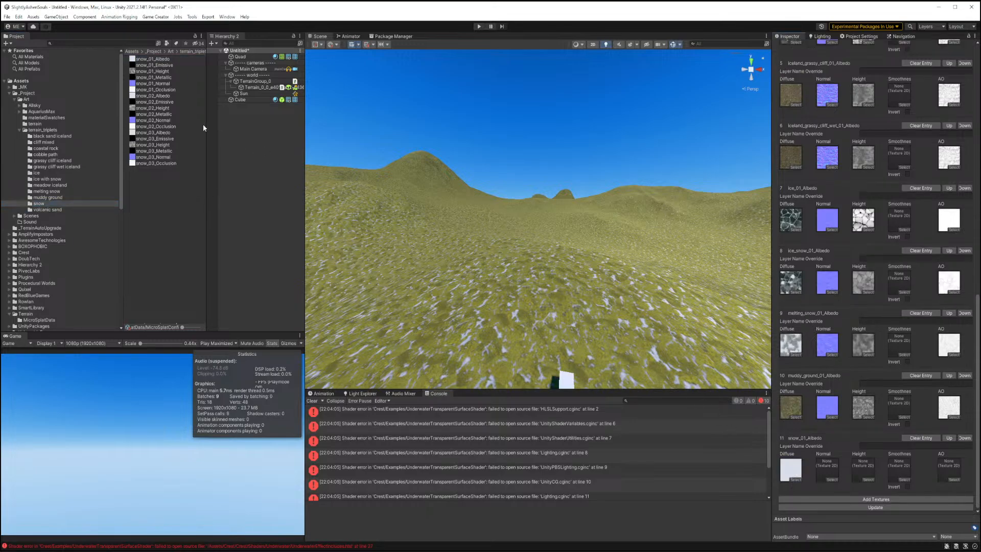
left_click_drag(153, 84, 826, 467)
left_click_drag(161, 72, 863, 469)
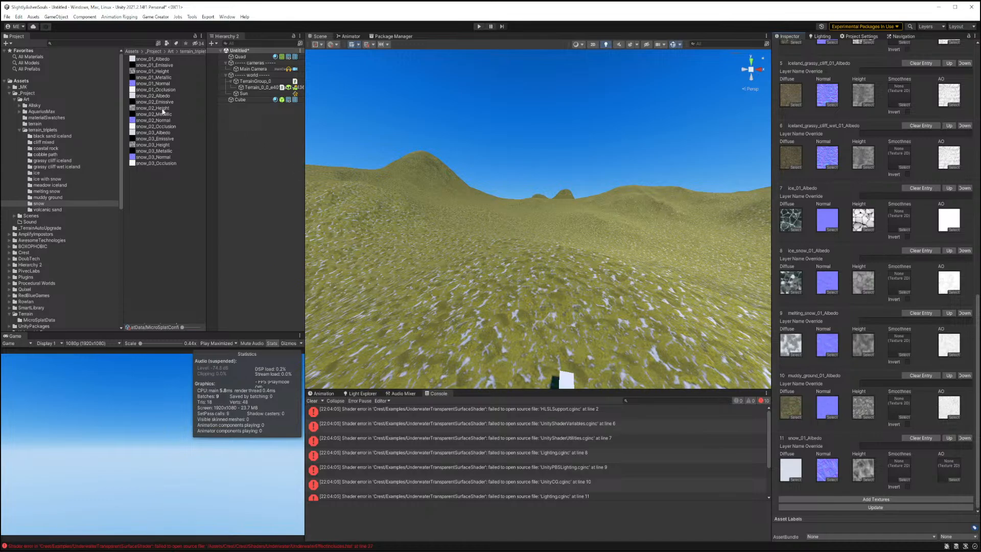
left_click_drag(153, 91, 947, 463)
Add a thirteenth entry and assign the volcanic_sand_01 albedo, height, normal and occlusion textures to it.
left_click(841, 499)
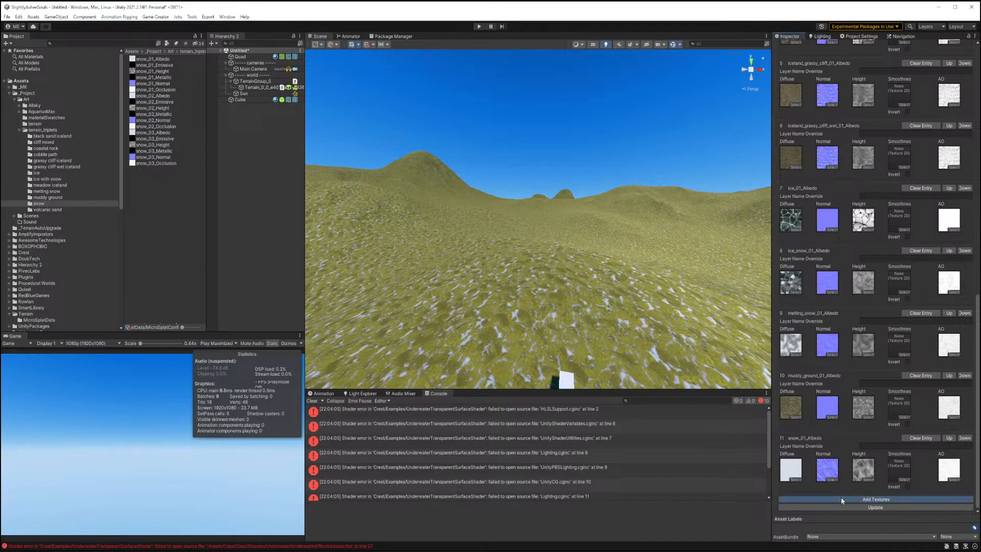
scroll(852, 348, "down", 3)
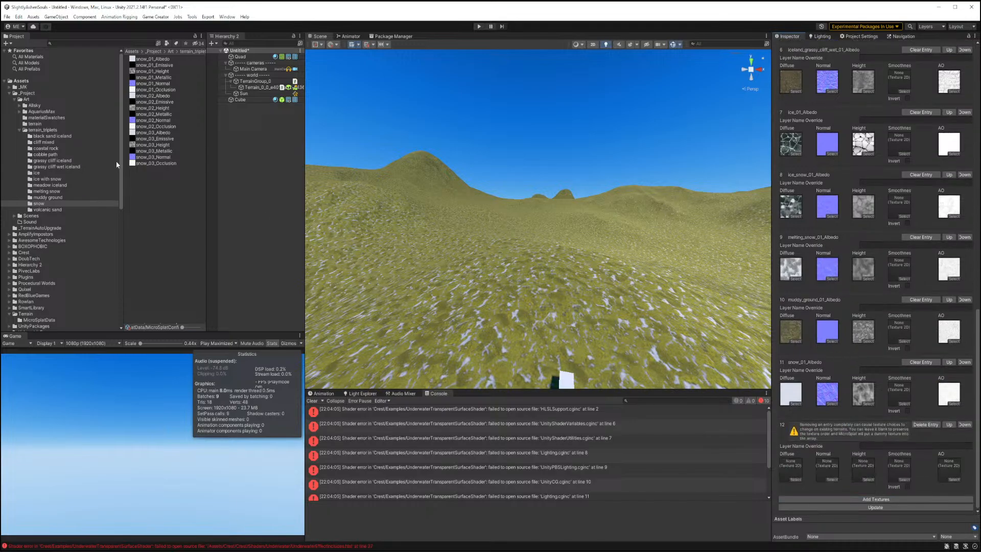
left_click(47, 210)
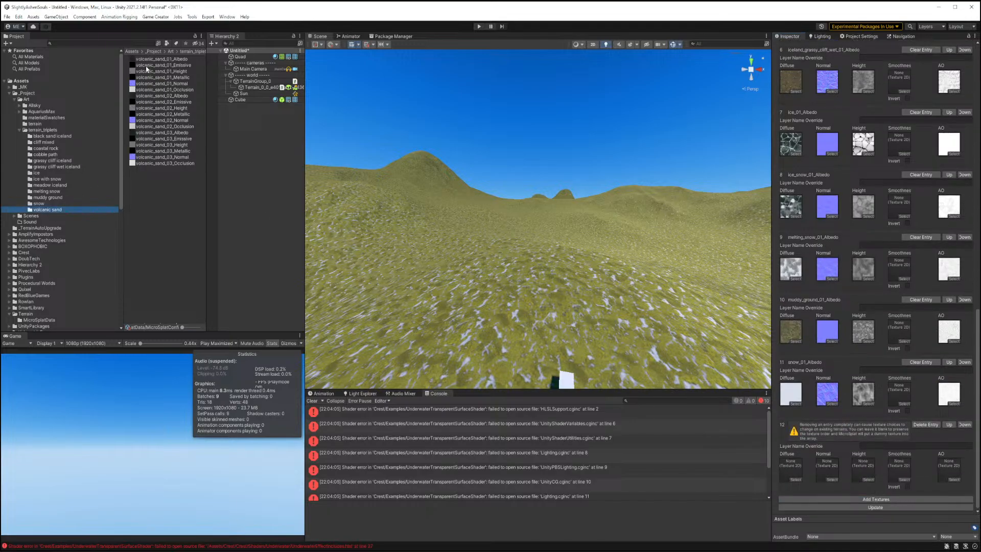
left_click_drag(161, 59, 791, 468)
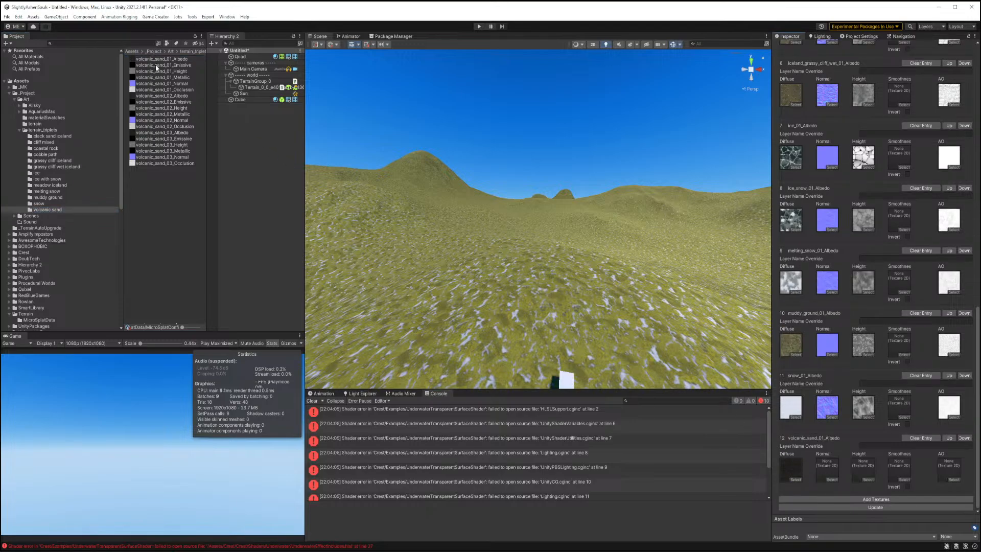
left_click_drag(160, 72, 863, 469)
left_click_drag(170, 84, 828, 468)
left_click_drag(175, 91, 948, 470)
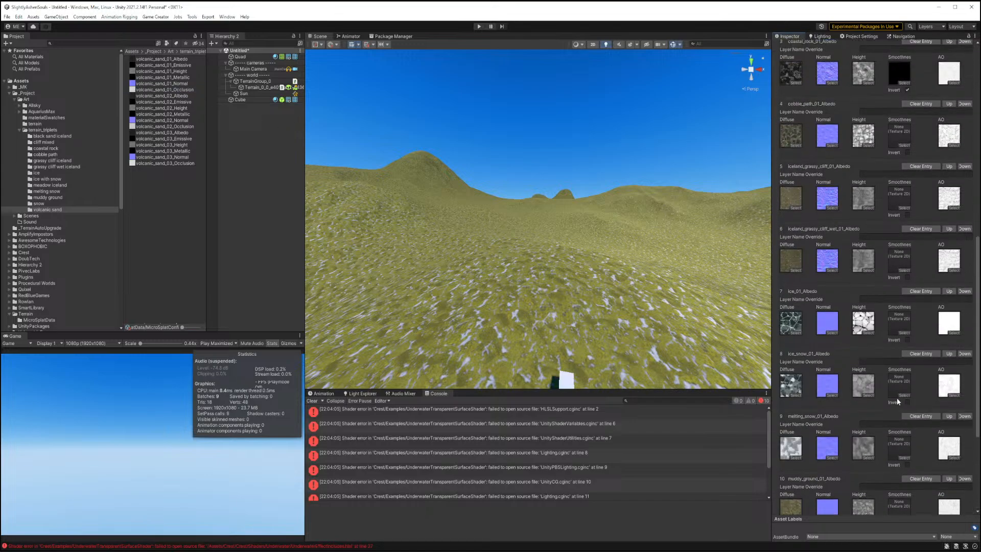
Update the texture arrays so the new layers apply to the terrain.
scroll(897, 398, "up", 10)
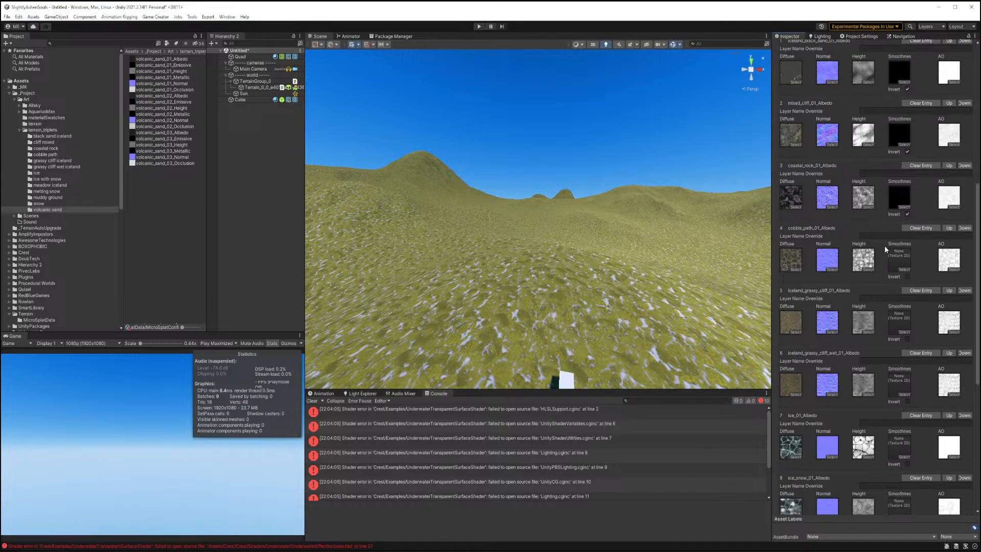
scroll(877, 265, "down", 10)
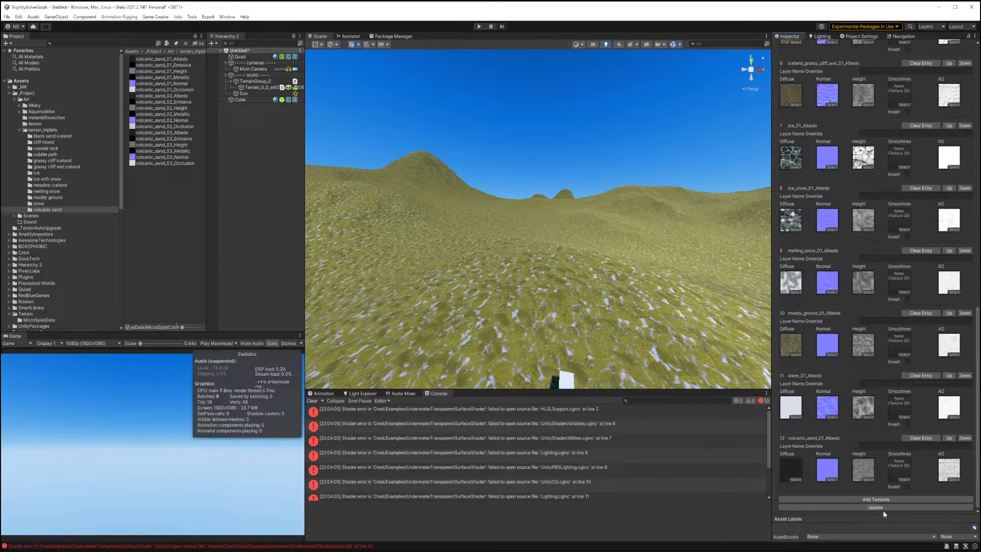
left_click(883, 509)
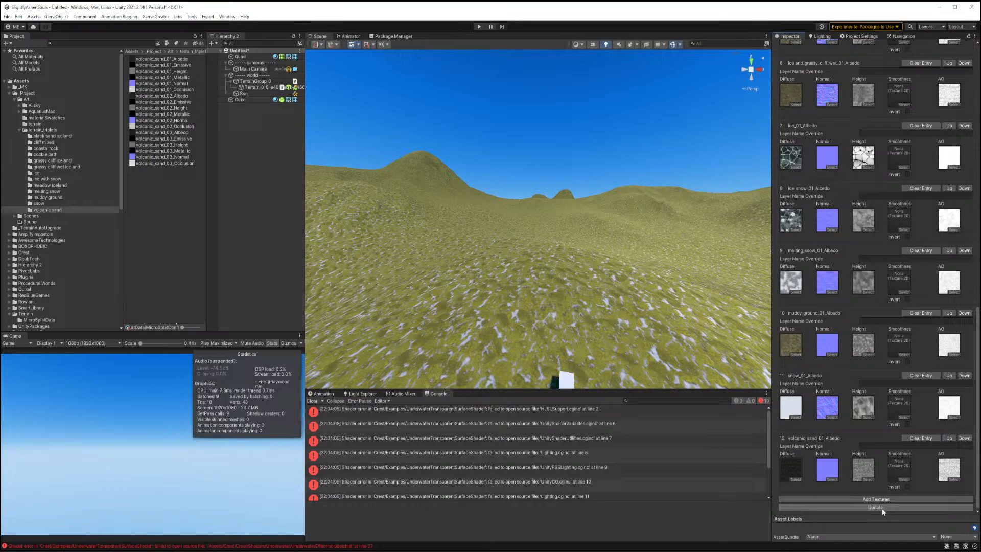
left_click(882, 508)
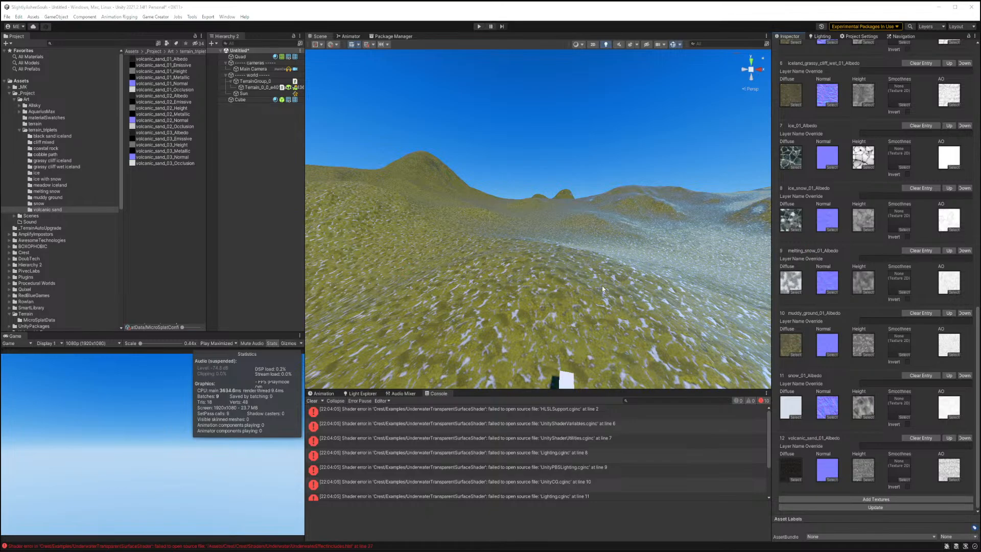
right_click_drag(539, 274, 512, 264)
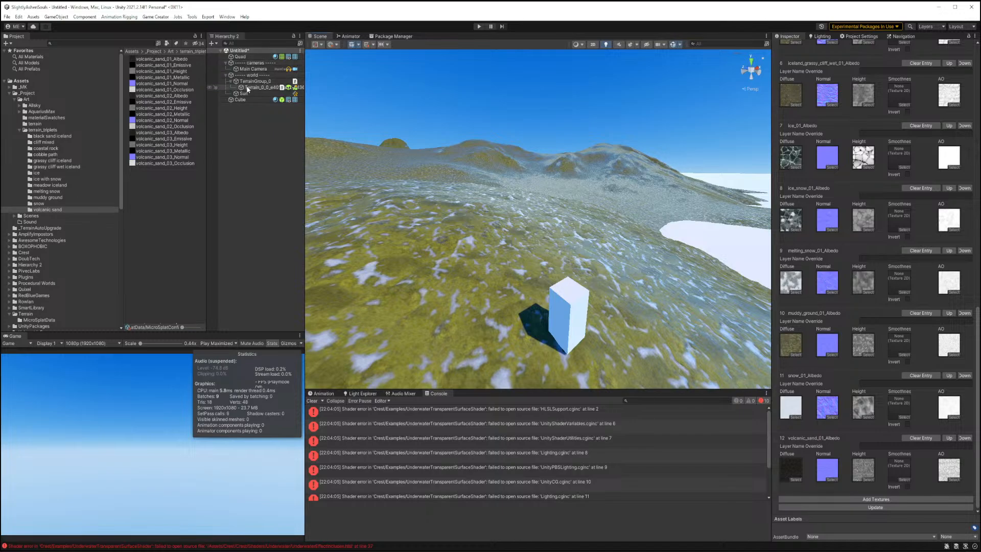
Save the current scene as "island" in the _Project/Scenes folder.
left_click(259, 149)
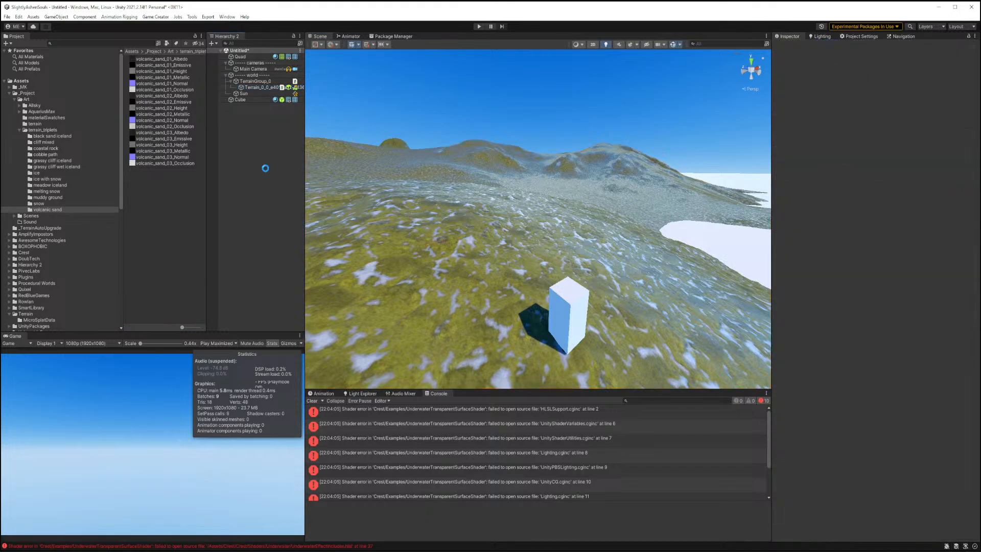
key("ctrl+s")
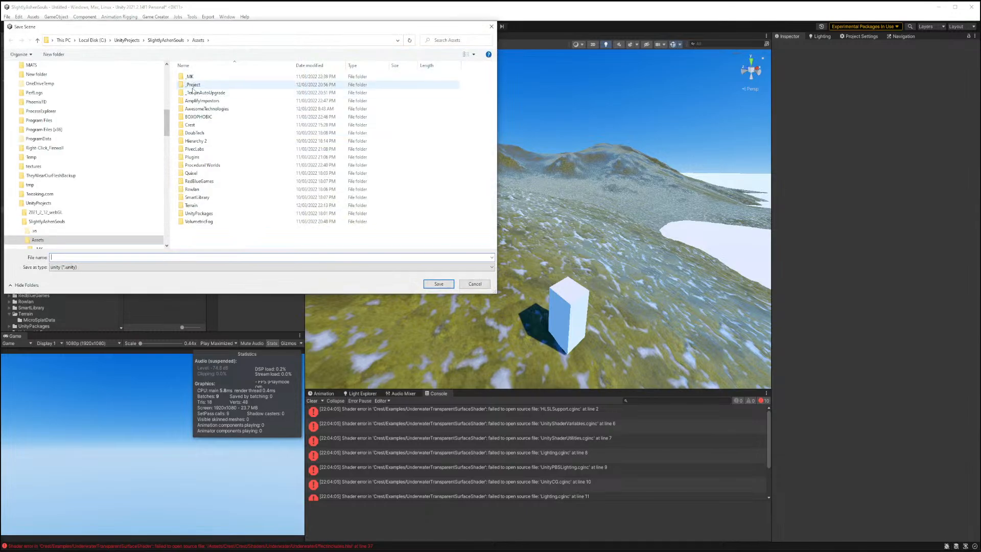
left_click(193, 85)
double_click(193, 84)
double_click(193, 84)
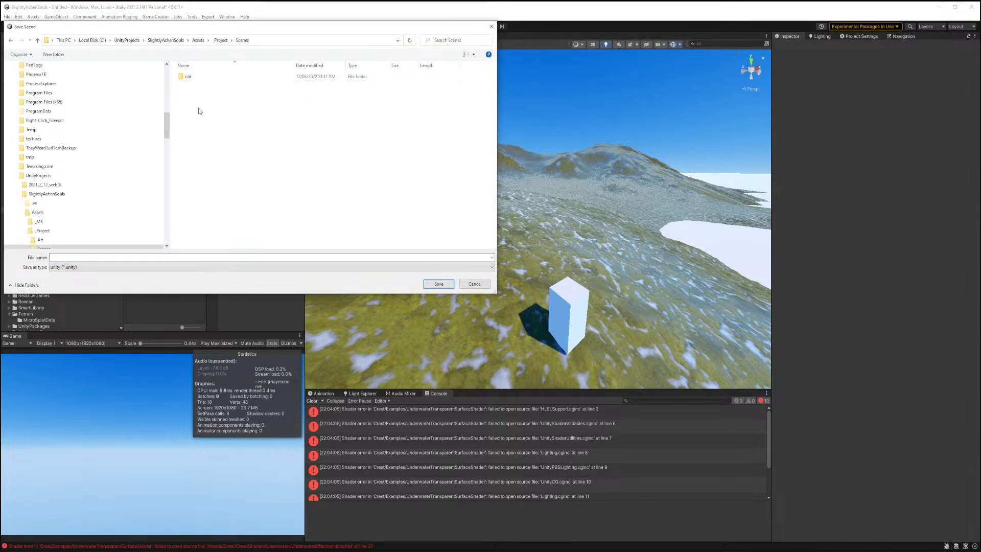
left_click(161, 257)
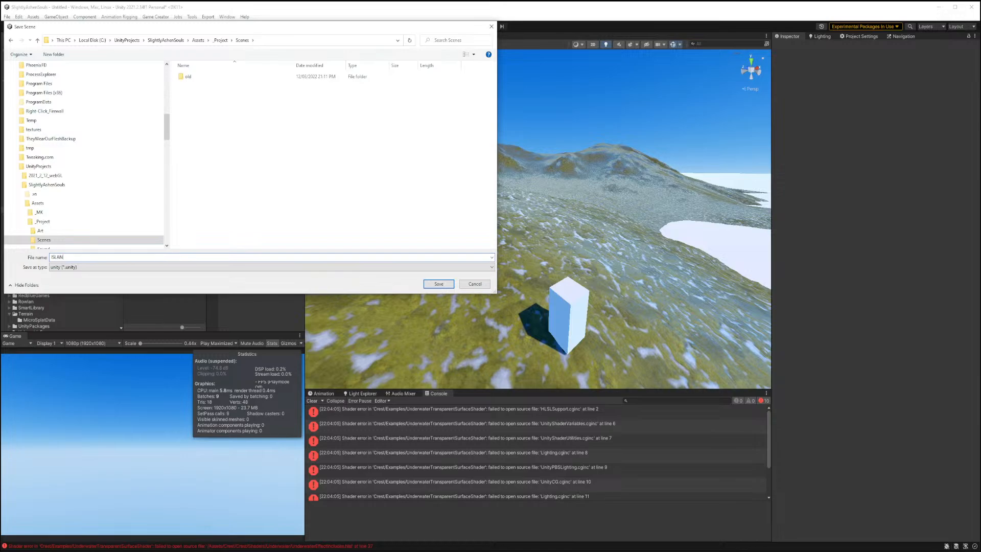
key("BackSpace")
key("BackSpace")
key("BackSpace")
key("BackSpace")
key("BackSpace")
type("island")
key("Return")
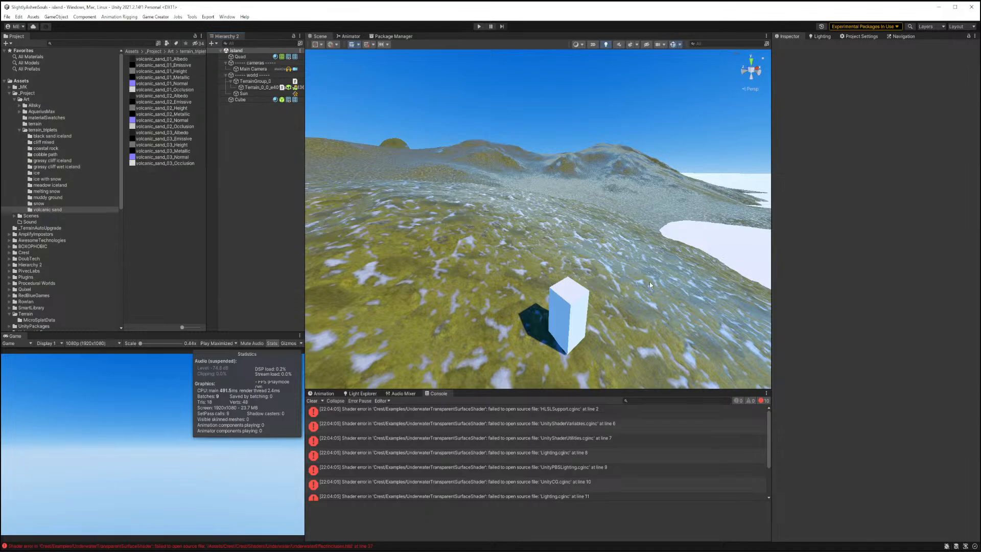
Open the terrain's MicroSplat material and set the first procedural texture layer to iceland_black_sand_01.
right_click_drag(648, 281, 521, 230)
left_click(257, 88)
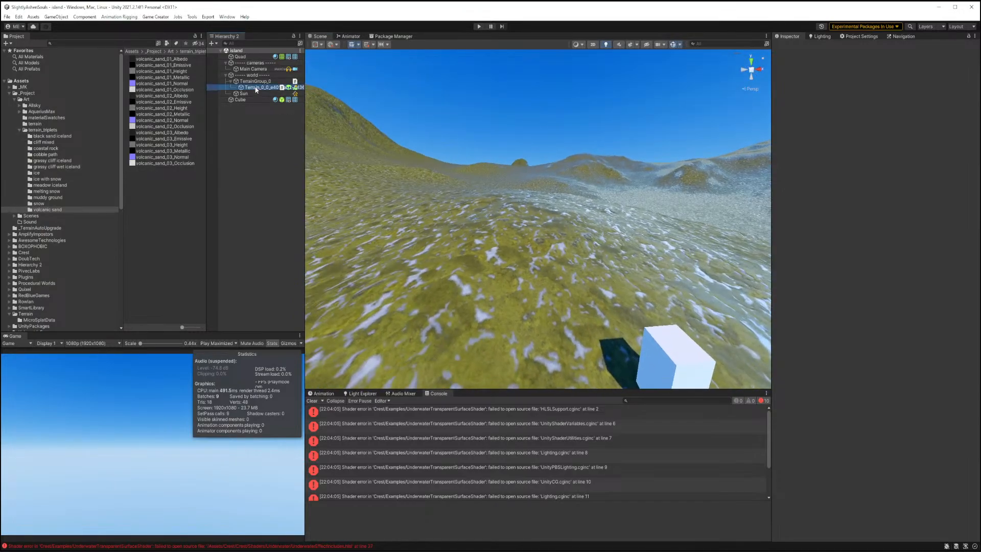
left_click(866, 196)
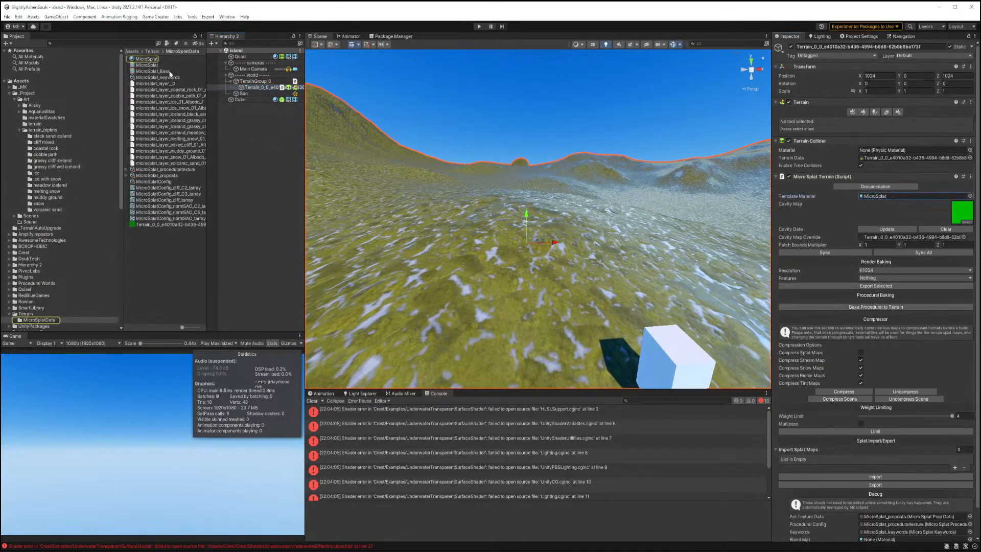
left_click(153, 58)
scroll(810, 256, "down", 15)
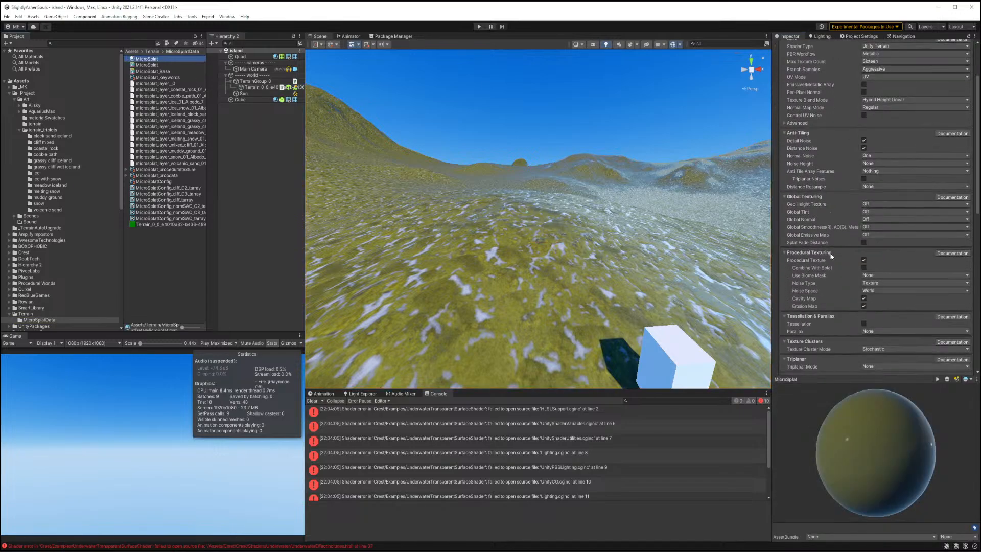
scroll(828, 252, "down", 8)
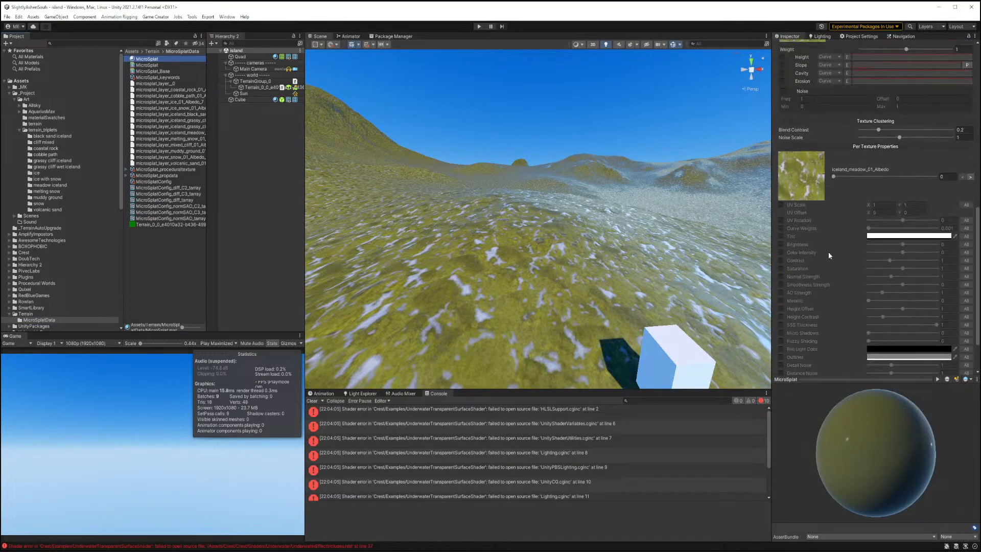
scroll(826, 260, "up", 10)
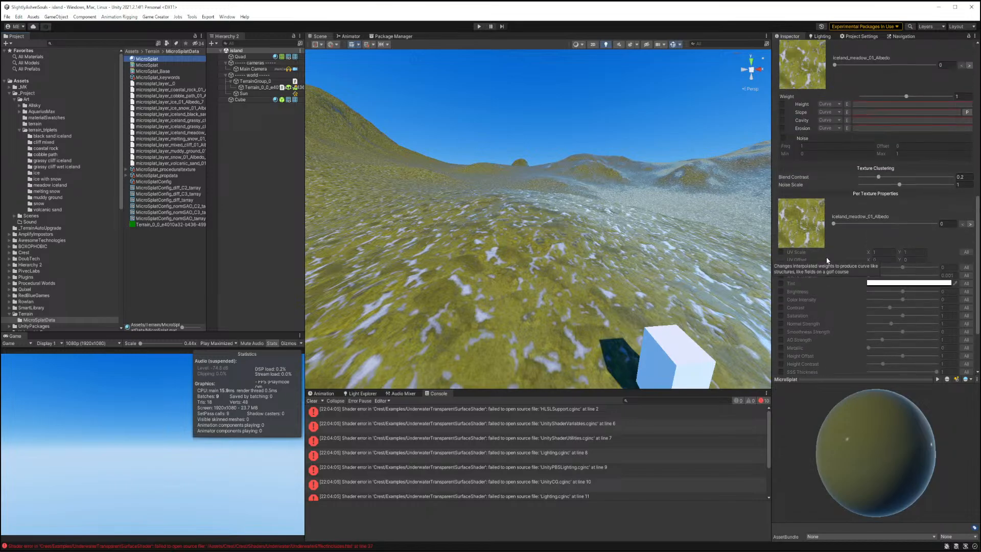
right_click_drag(554, 244, 486, 273)
key("s")
key("d")
key("s")
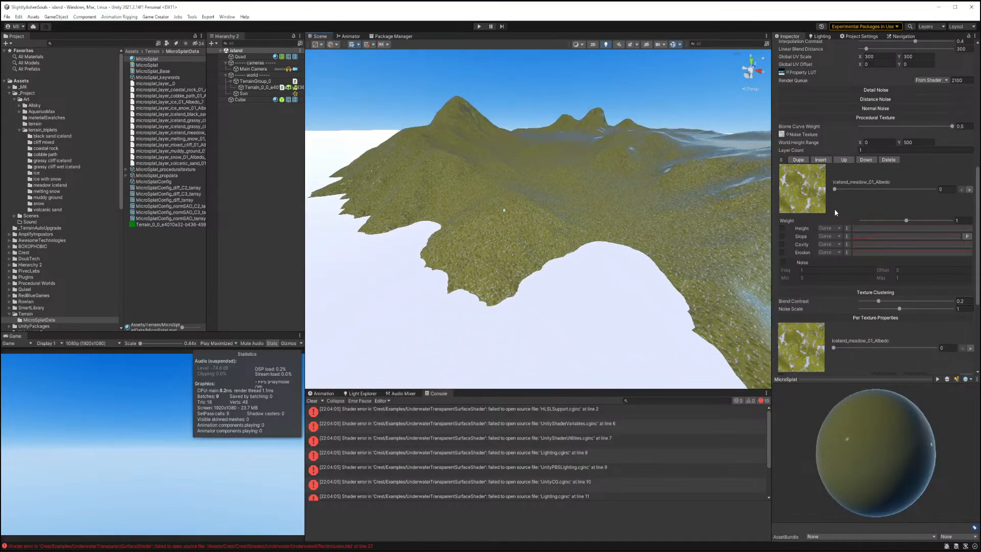
left_click_drag(836, 190, 939, 190)
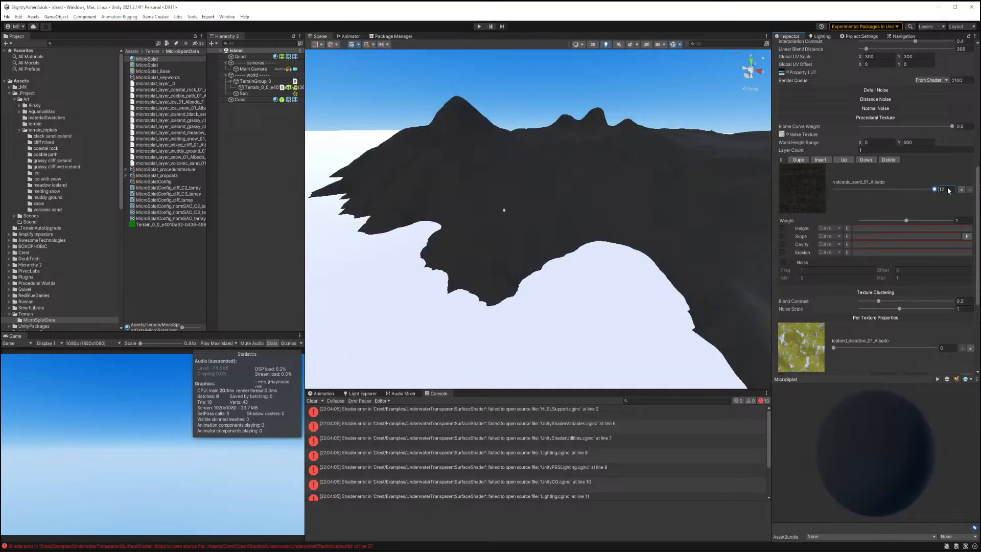
right_click_drag(560, 200, 642, 184)
key("w")
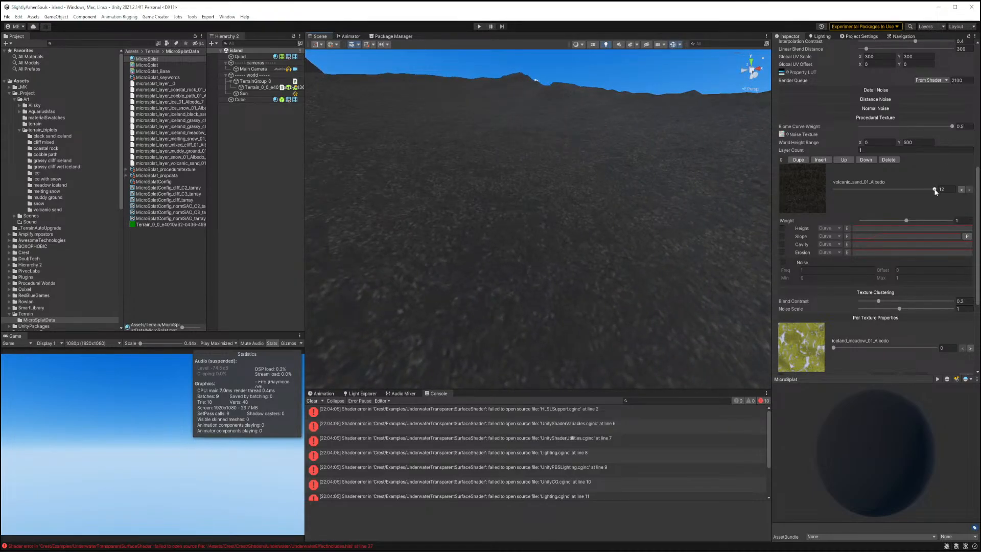
left_click_drag(935, 191, 860, 190)
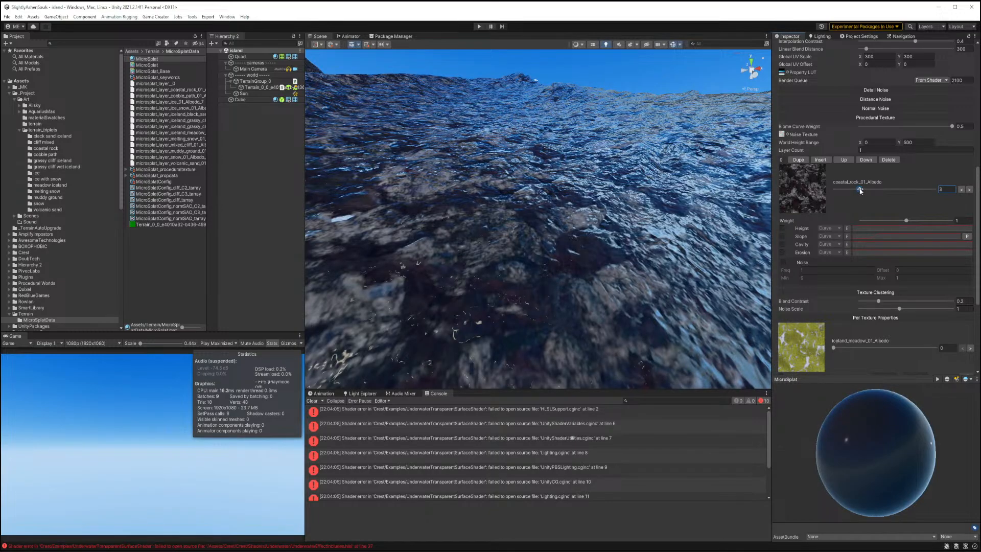
right_click_drag(580, 264, 734, 236)
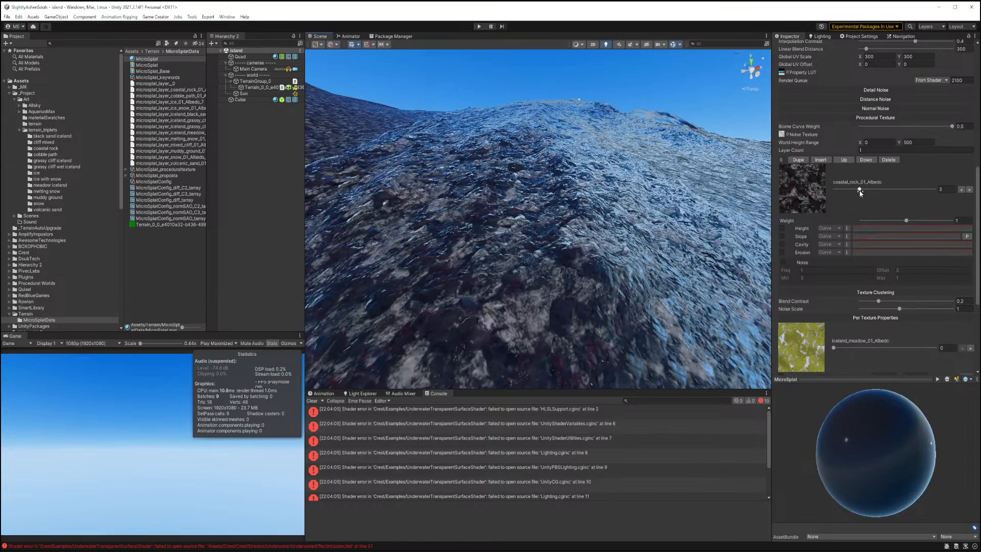
left_click_drag(859, 190, 843, 190)
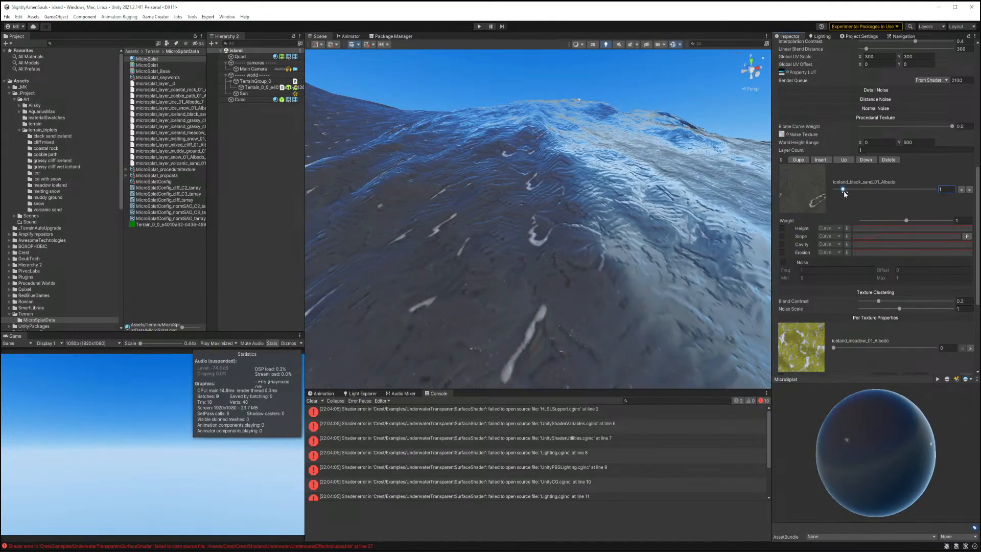
Insert a new procedural texture layer above it and set its texture to volcanic_sand_01.
right_click_drag(623, 225, 582, 253)
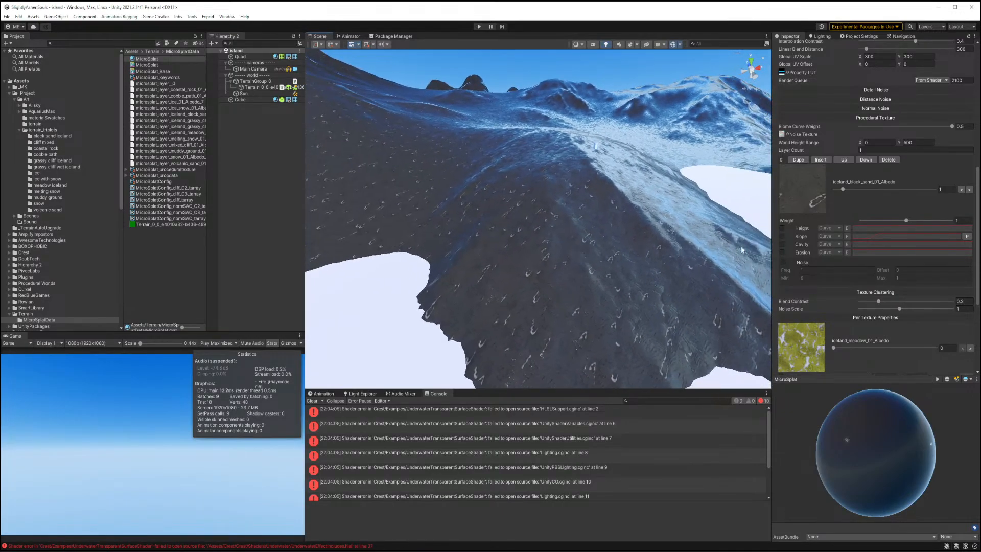
left_click(819, 160)
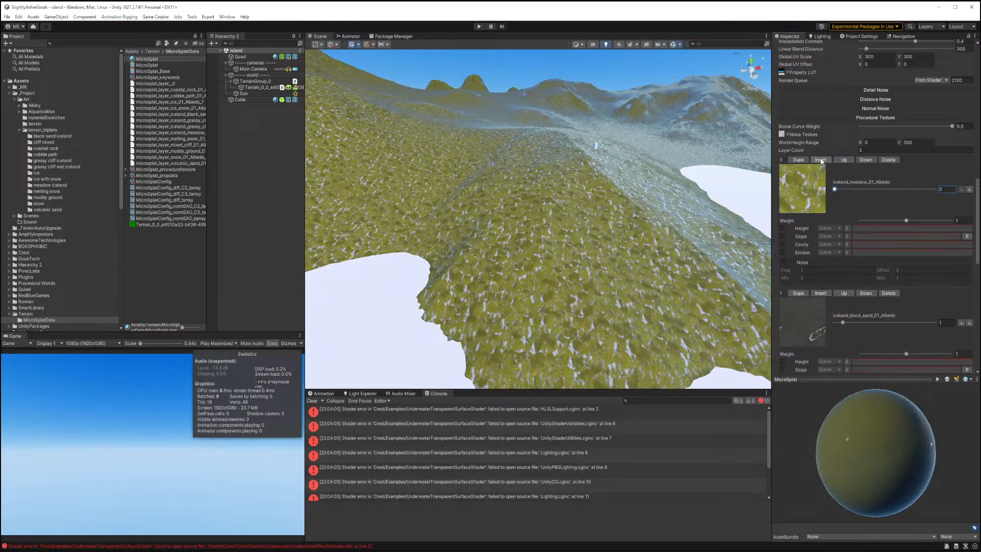
left_click_drag(834, 189, 935, 189)
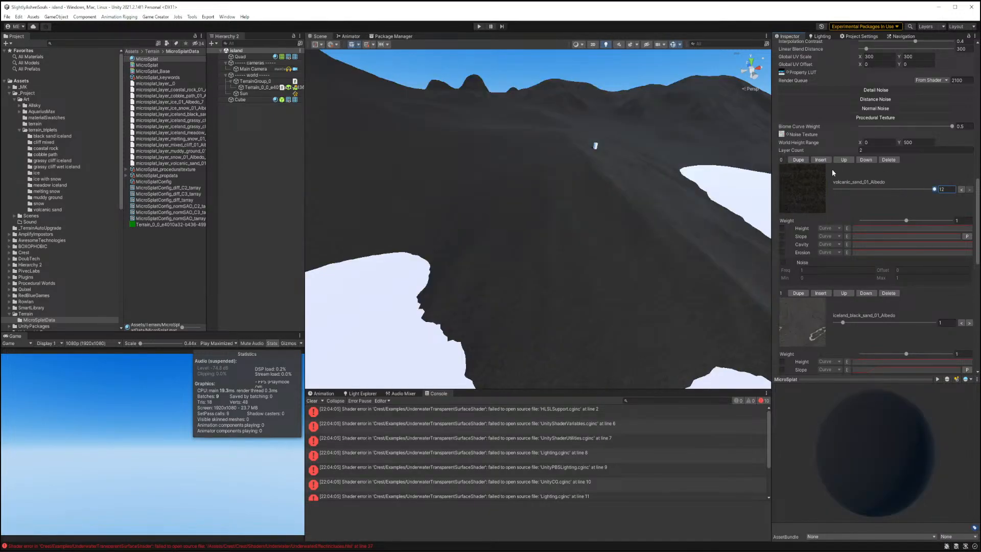
Enable height weighting on the volcanic_sand_01 layer and shape its height curve.
left_click(781, 228)
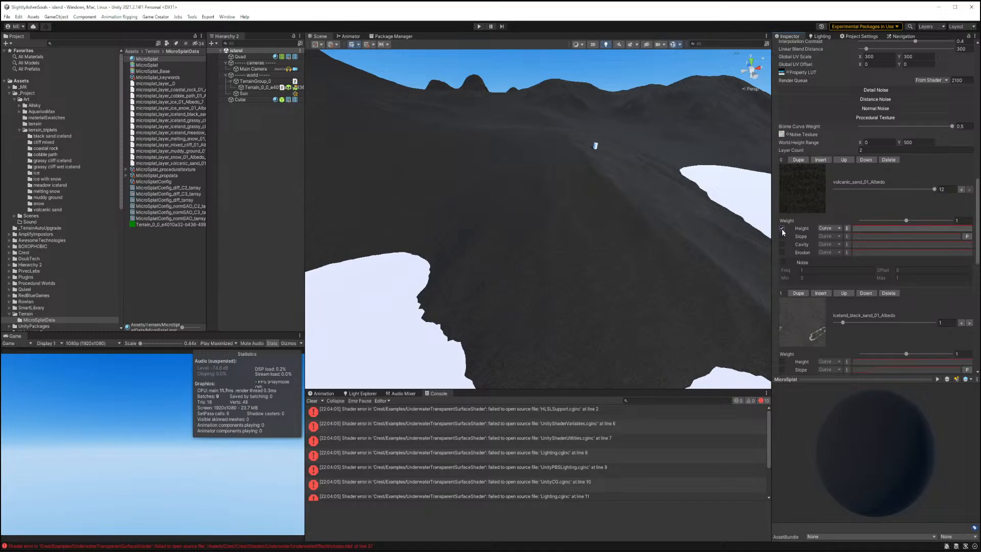
left_click(863, 228)
left_click_drag(887, 238, 980, 444)
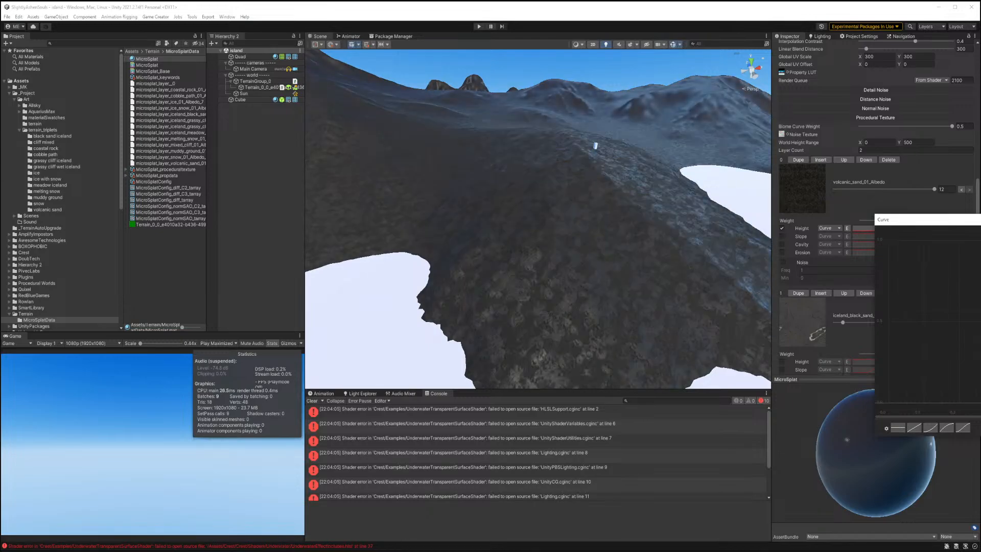
left_click_drag(980, 402, 979, 241)
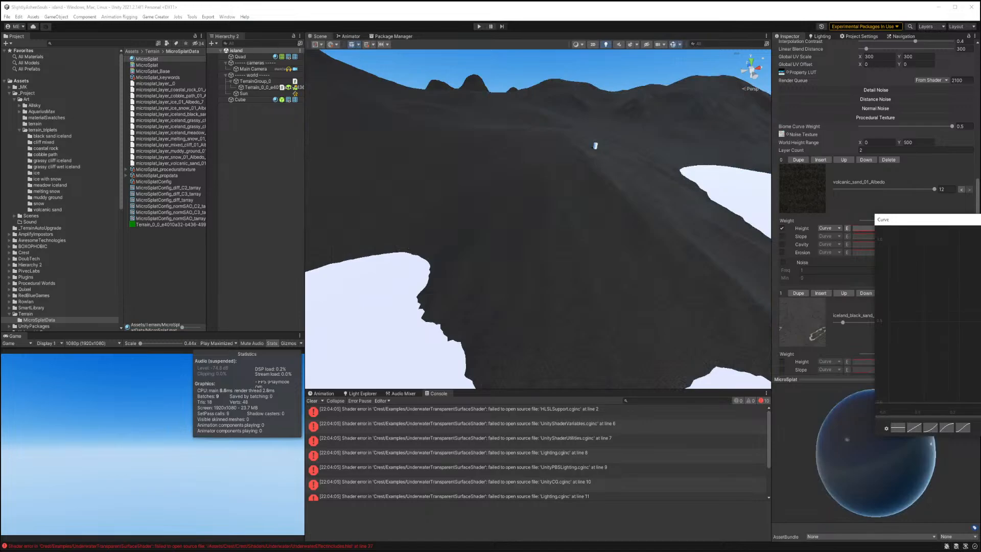
Set the procedural world height range maximum to 900.
left_click(909, 143)
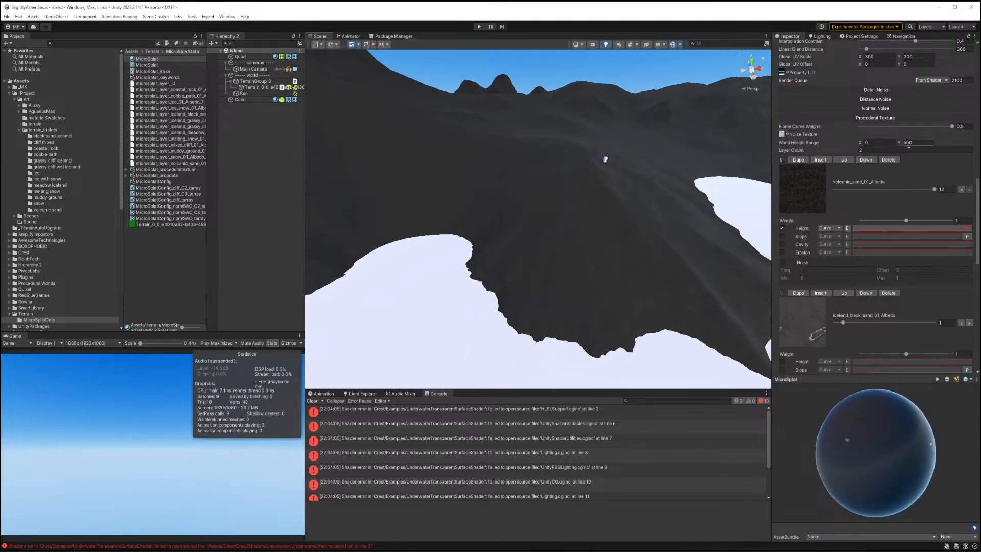
type("900")
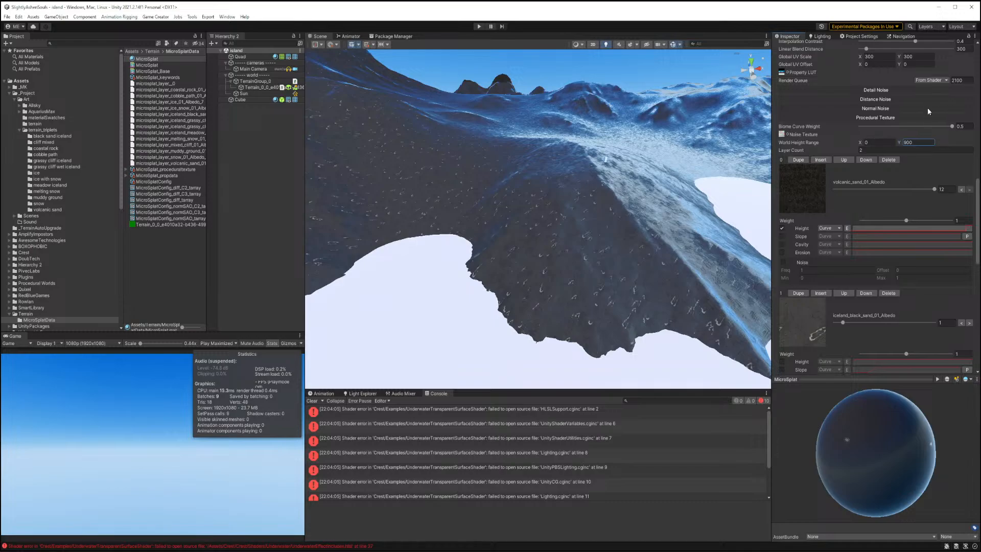
scroll(927, 109, "up", 4)
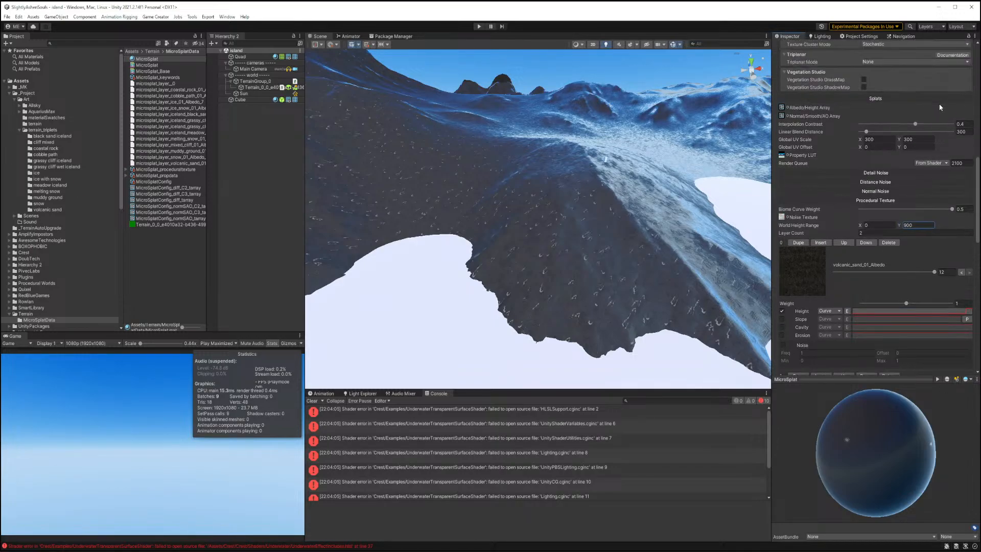
scroll(912, 185, "down", 6)
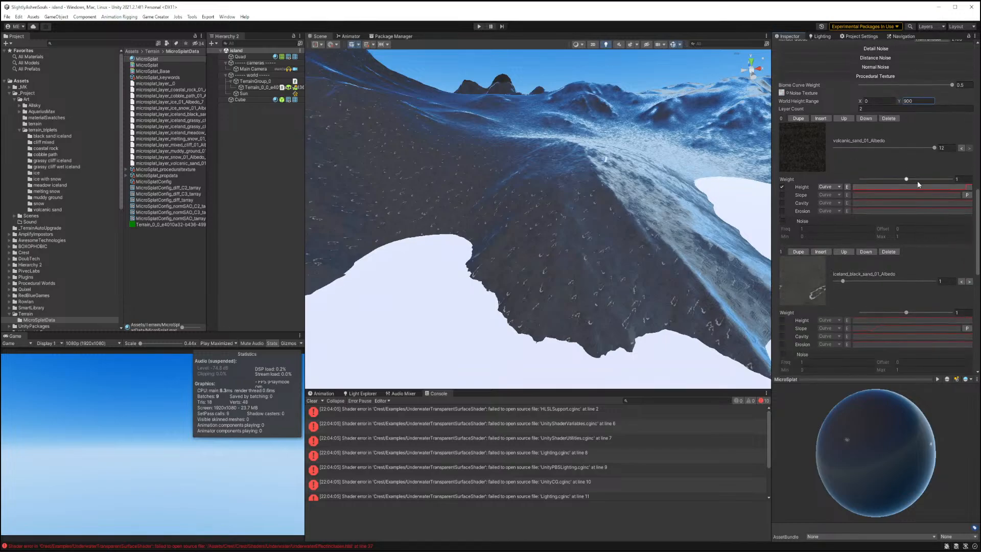
Refine the volcanic_sand_01 layer's height curve while checking the terrain in the scene.
left_click(941, 187)
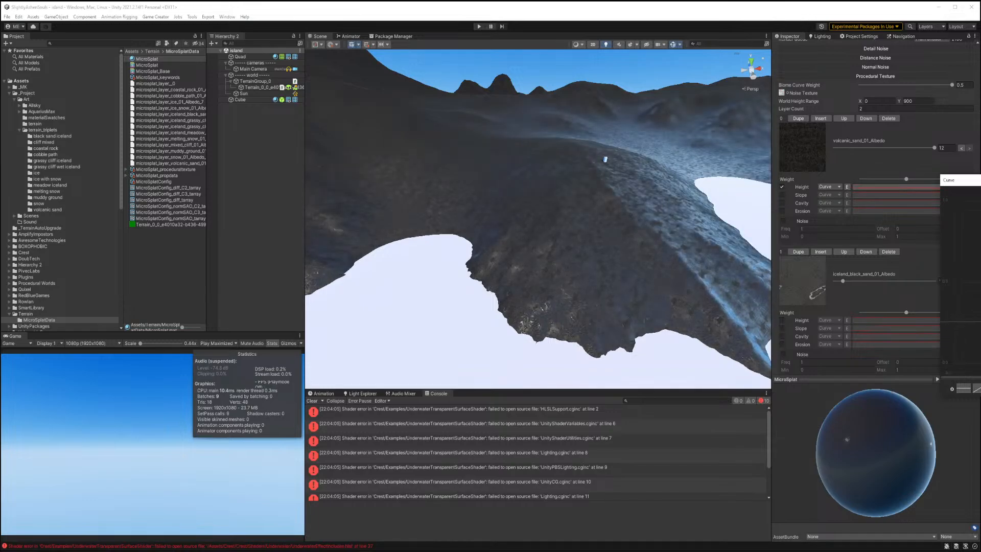
right_click_drag(600, 279, 574, 266)
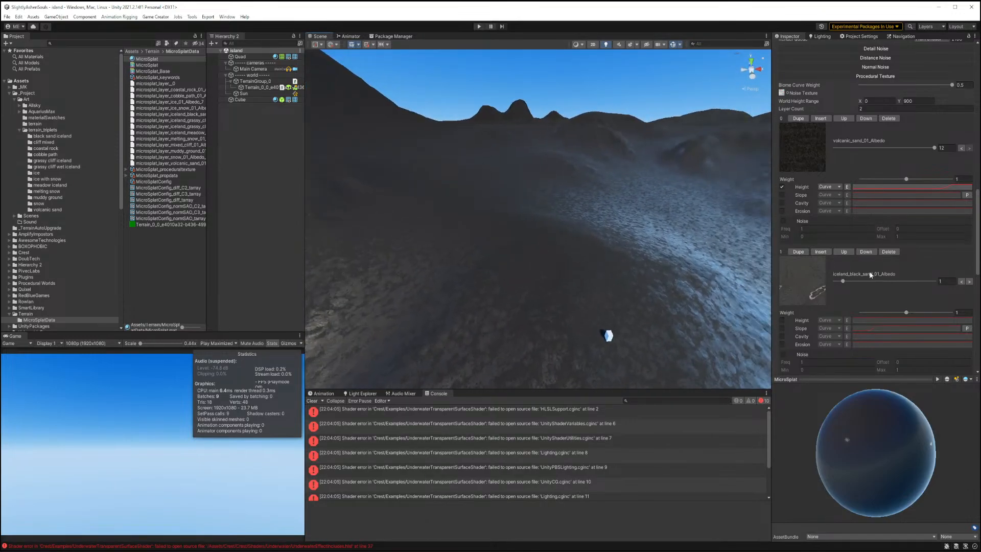
left_click(941, 188)
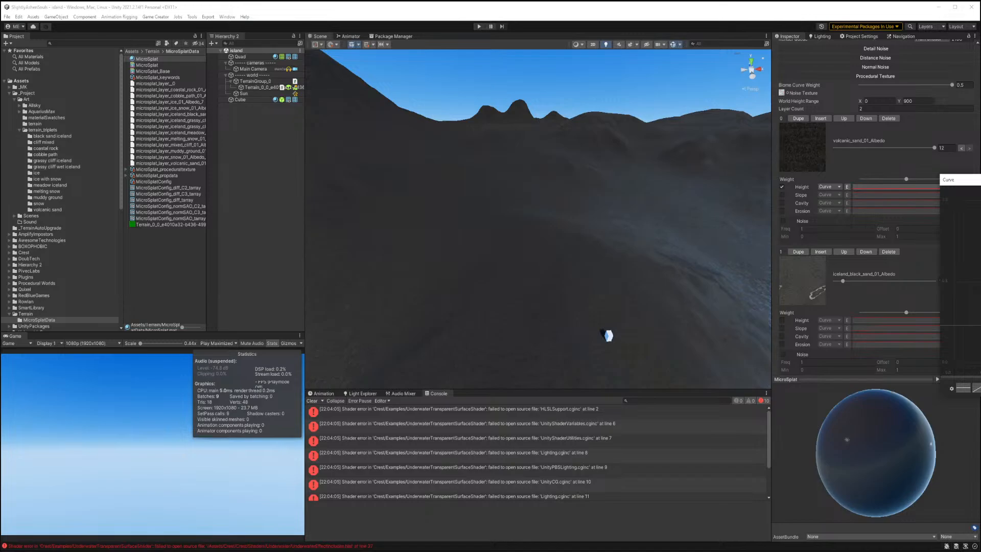
right_click_drag(661, 293, 665, 321)
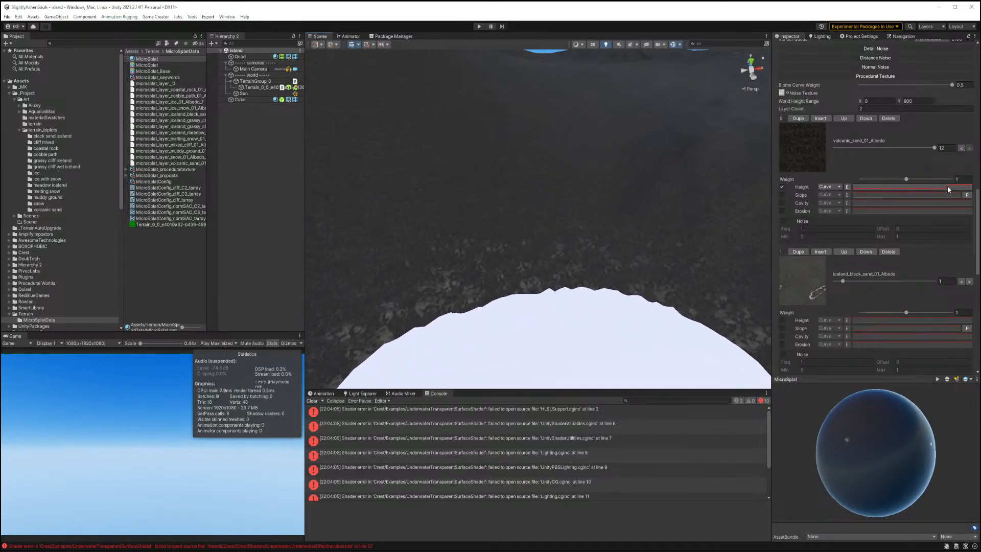
left_click(948, 187)
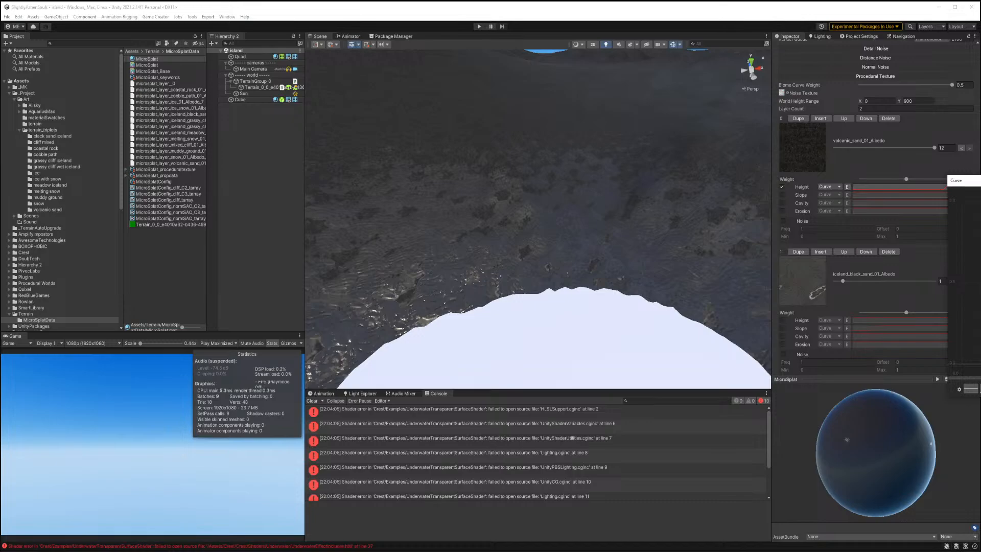
right_click_drag(590, 284, 582, 247)
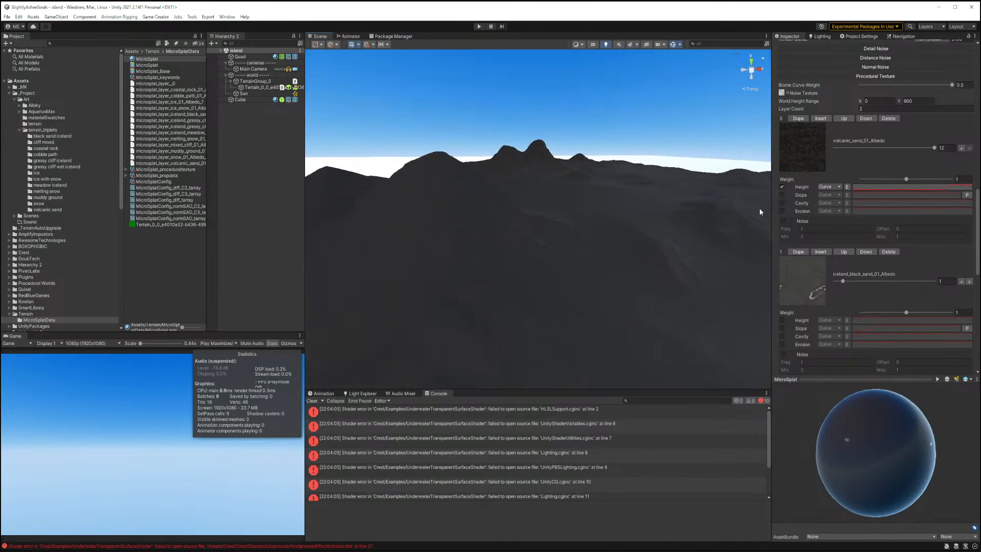
Insert another procedural layer at the top and set its texture to mixed_cliff_01.
left_click(821, 119)
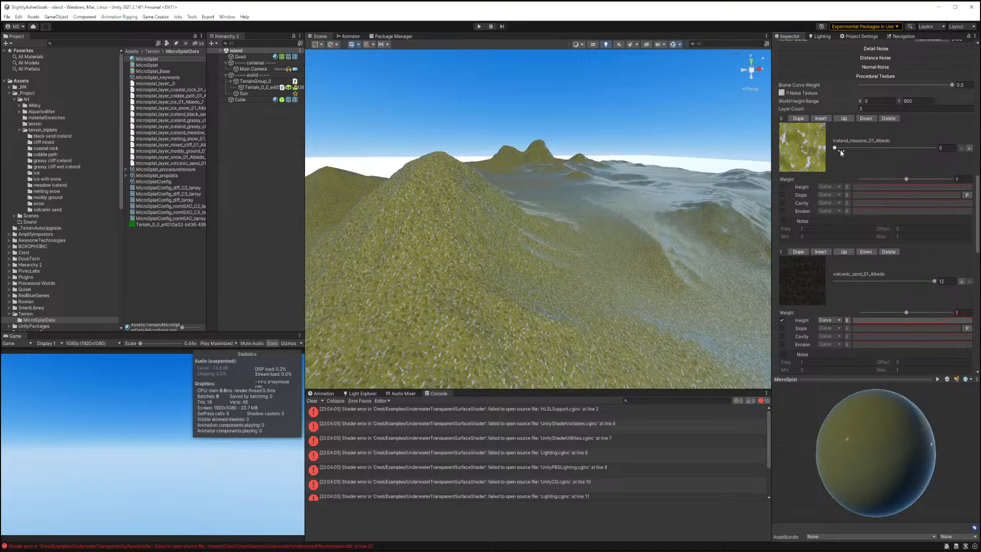
left_click_drag(834, 147, 852, 148)
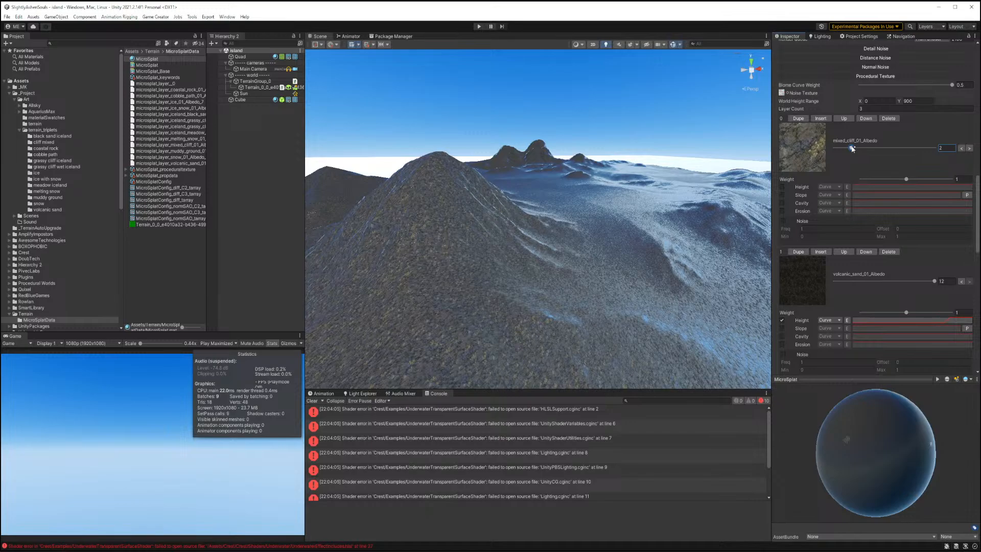
right_click_drag(574, 200, 650, 204)
key("w")
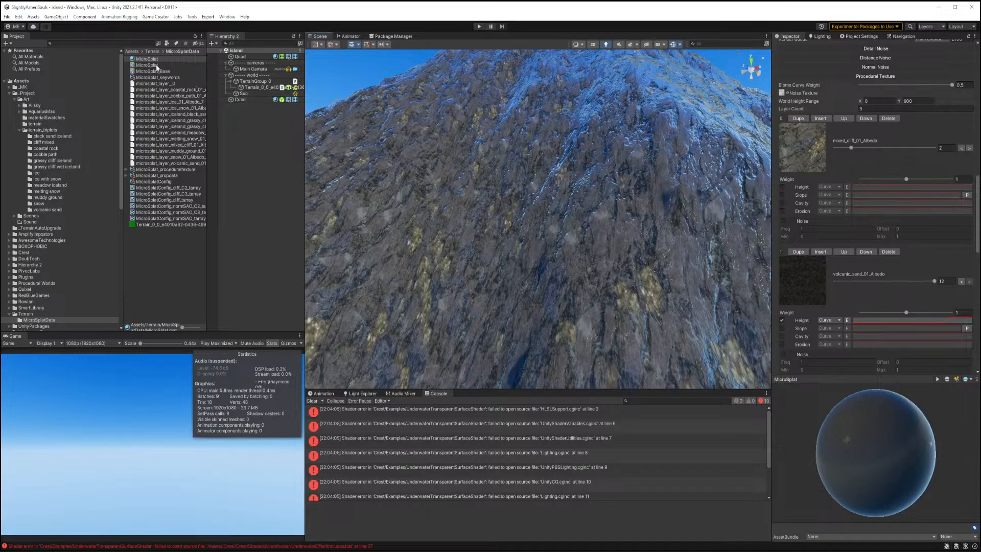
Open the MicroSplat texture config and set the coastal_rock_01 layer's smoothness texture to None.
left_click(161, 182)
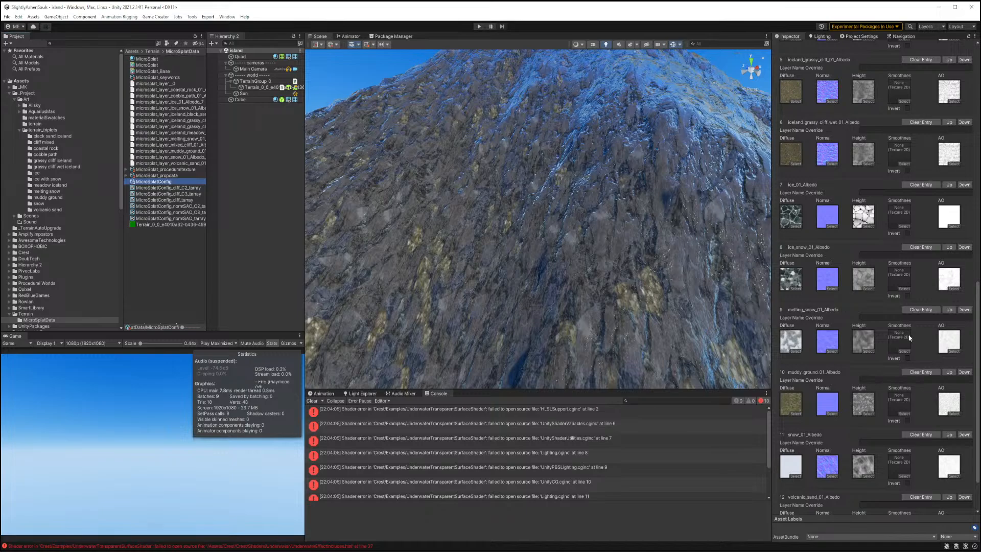
scroll(909, 337, "down", 3)
scroll(909, 338, "up", 15)
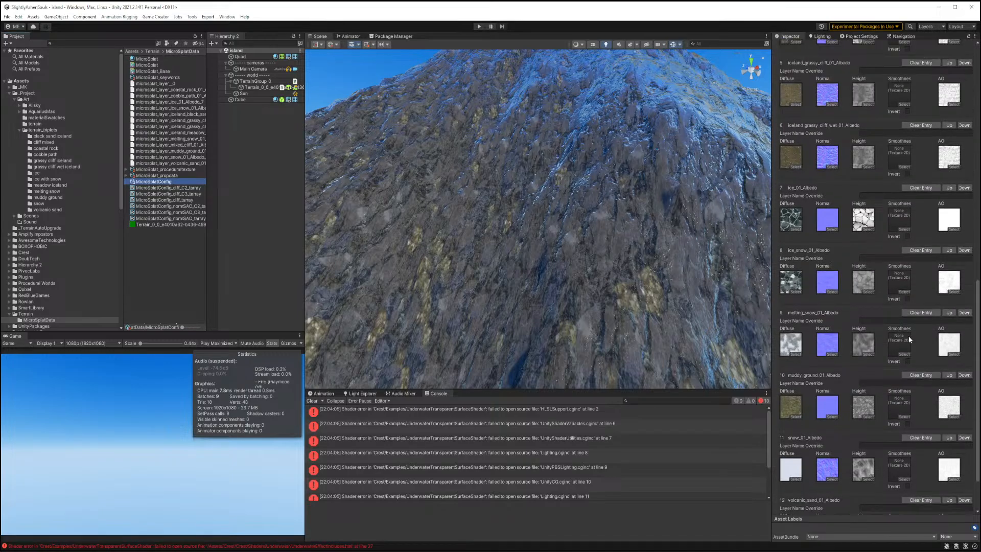
scroll(908, 338, "up", 6)
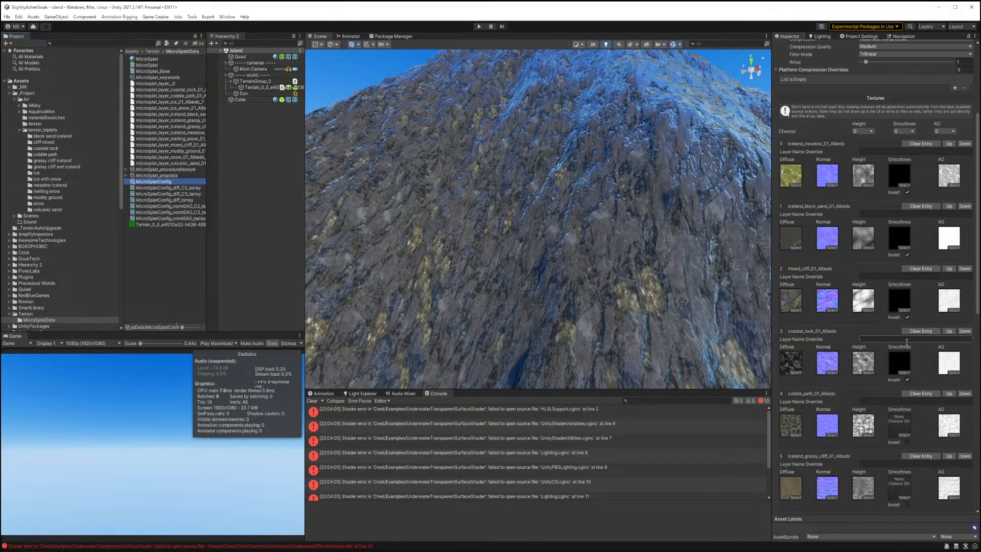
left_click(904, 373)
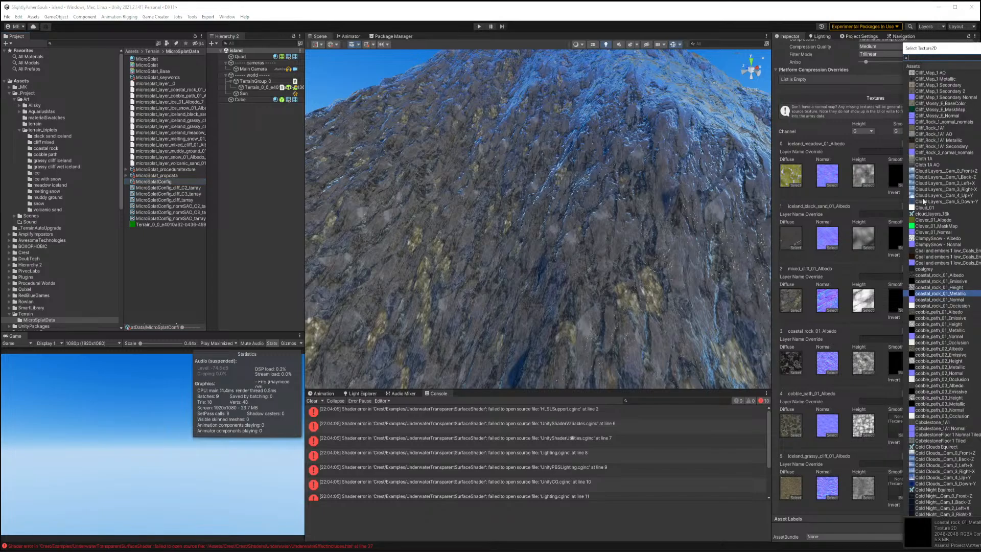
scroll(942, 291, "up", 20)
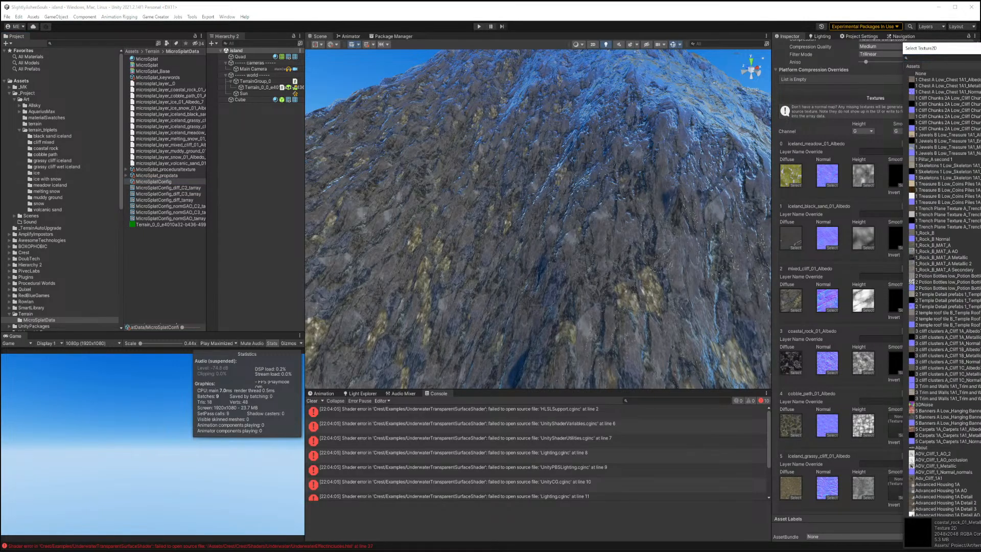
left_click(917, 74)
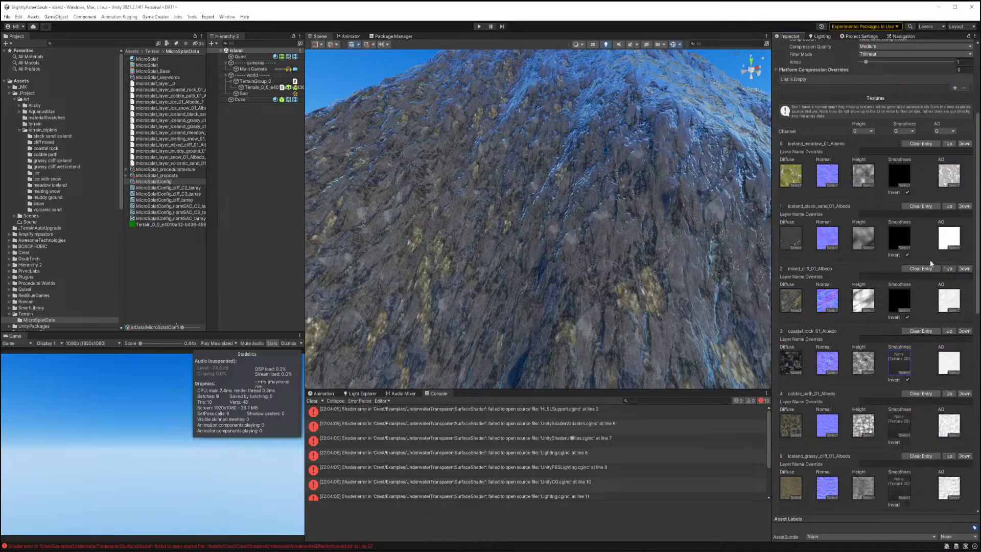
Set the mixed_cliff_01 layer's smoothness texture to None.
left_click(903, 310)
scroll(942, 292, "up", 20)
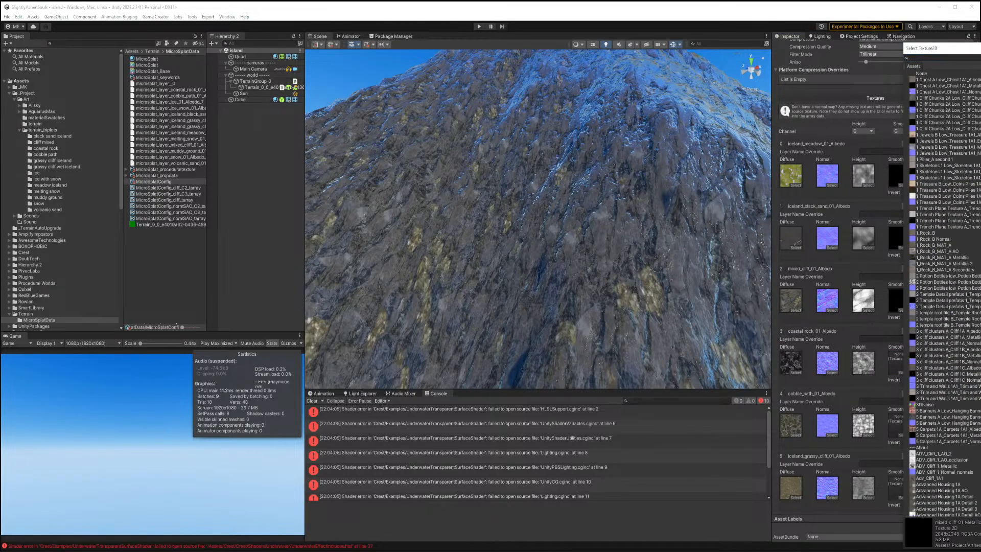
left_click(922, 74)
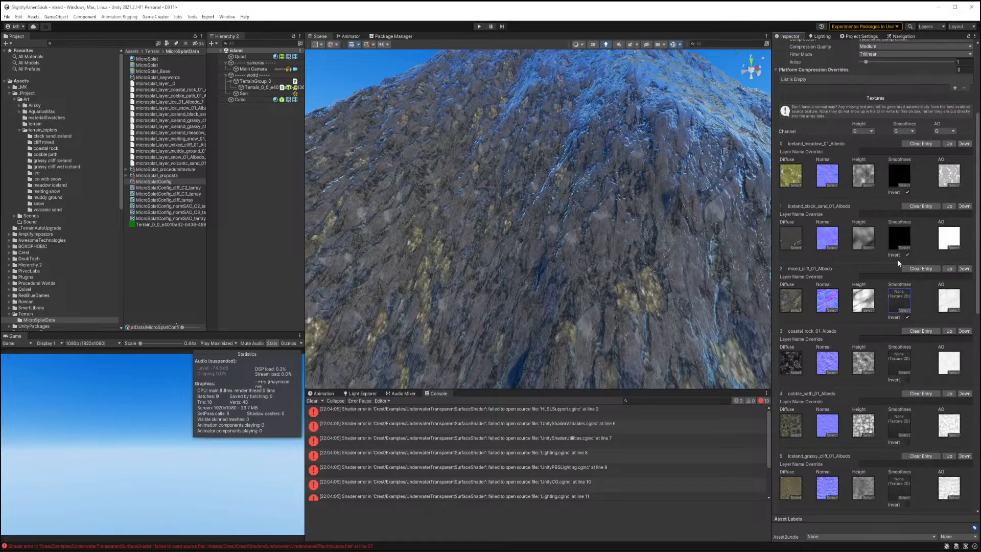
Set the iceland_black_sand_01 layer's smoothness texture to None.
left_click(907, 317)
left_click(907, 254)
left_click(903, 229)
left_click(905, 246)
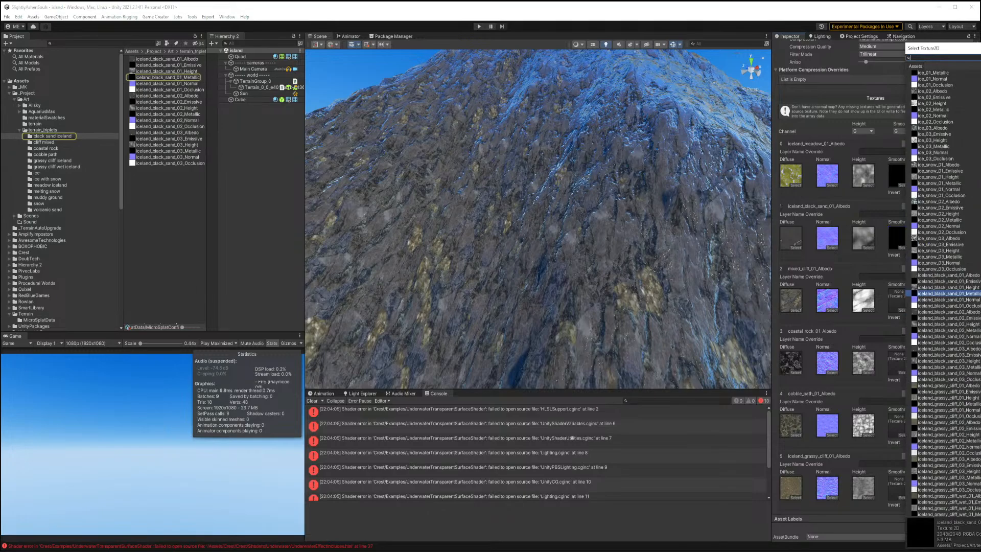
left_click_drag(980, 265, 980, 71)
left_click(925, 74)
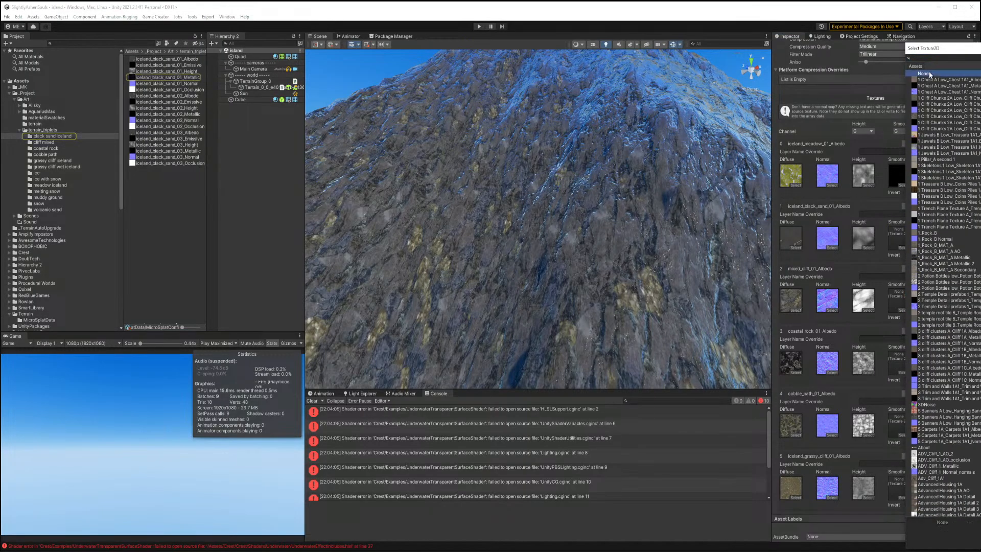
left_click(980, 48)
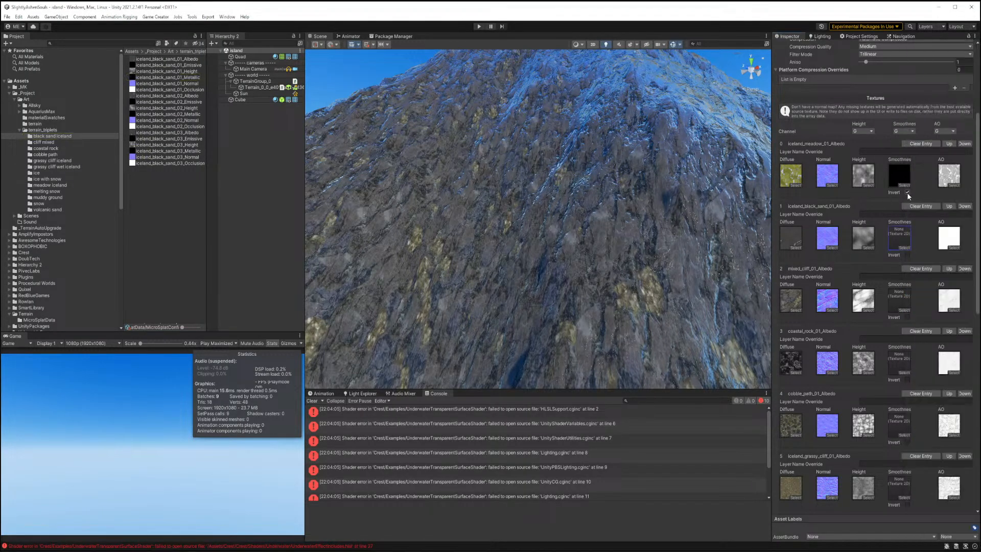
Set the iceland_meadow_01 layer's smoothness texture to None.
left_click(903, 184)
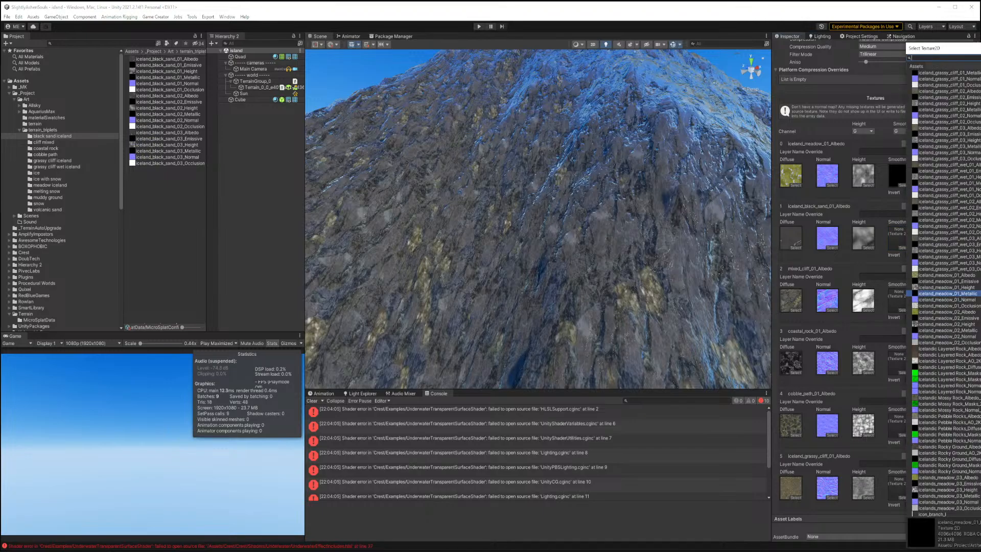
left_click_drag(980, 266, 980, 72)
left_click(924, 73)
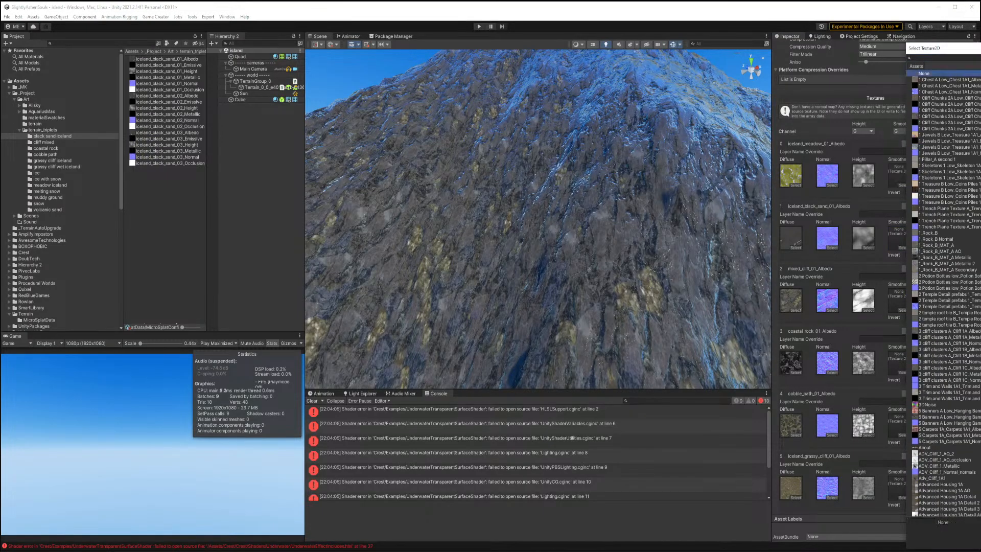
key("Return")
Update the MicroSplat texture arrays with the changed smoothness settings.
scroll(924, 301, "down", 10)
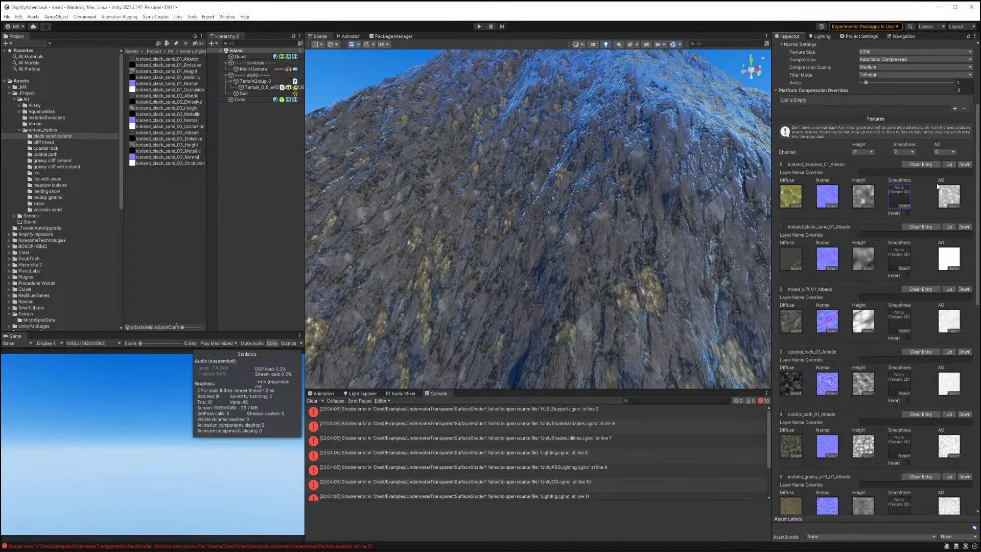
scroll(923, 301, "down", 8)
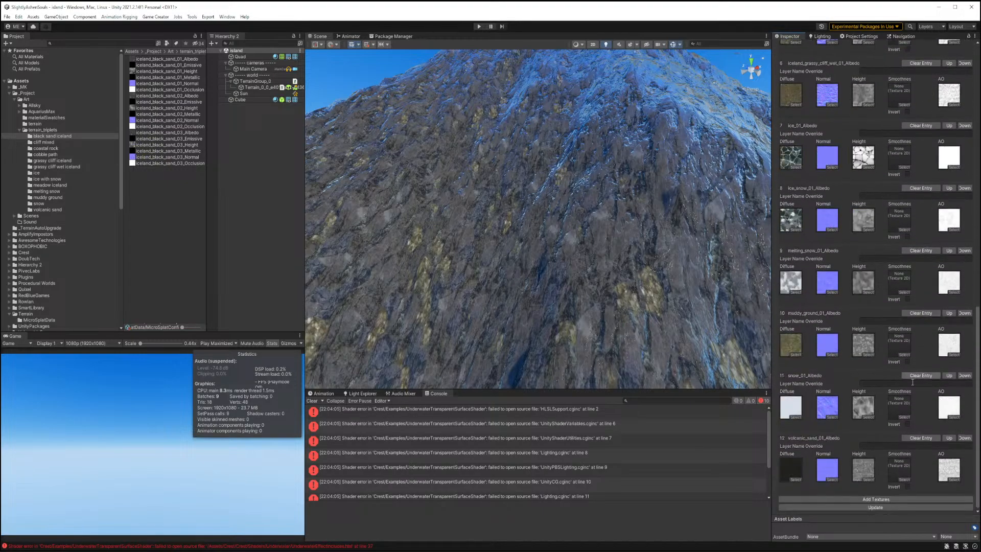
left_click(870, 508)
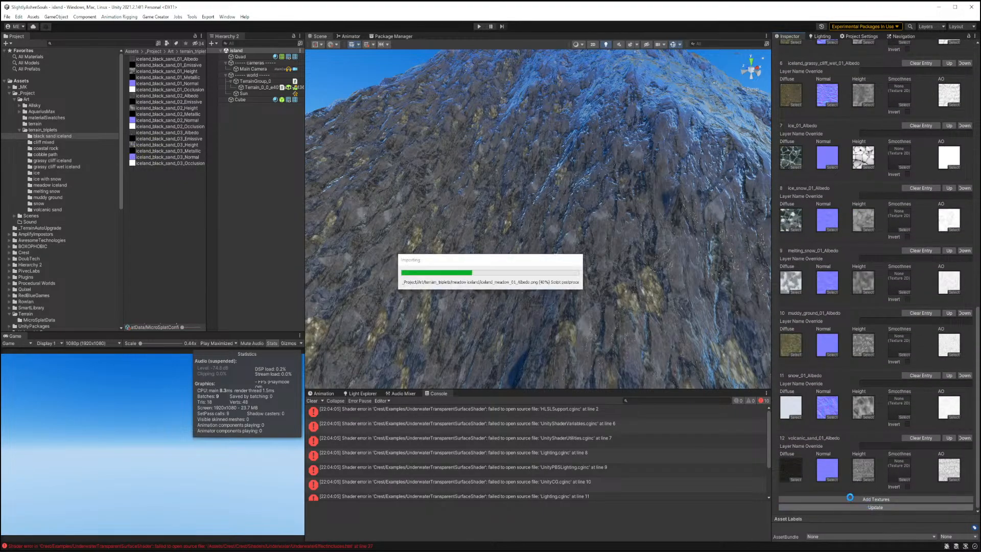
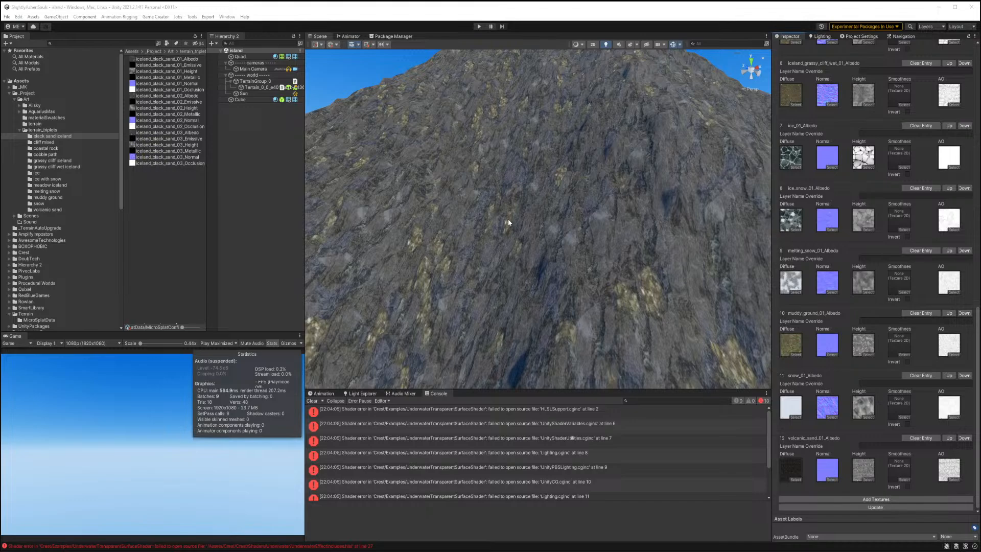
right_click_drag(502, 225, 424, 194)
key("w")
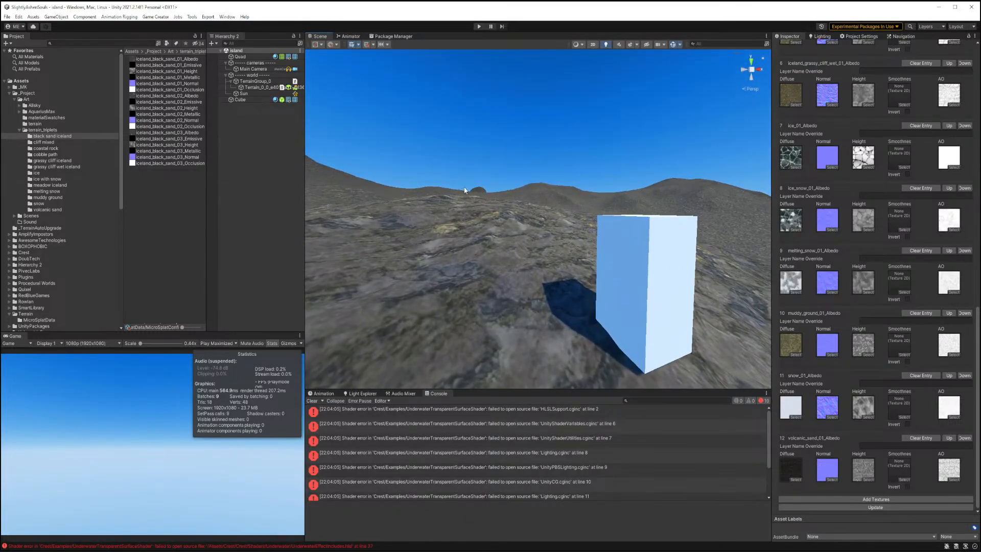
left_click(168, 58)
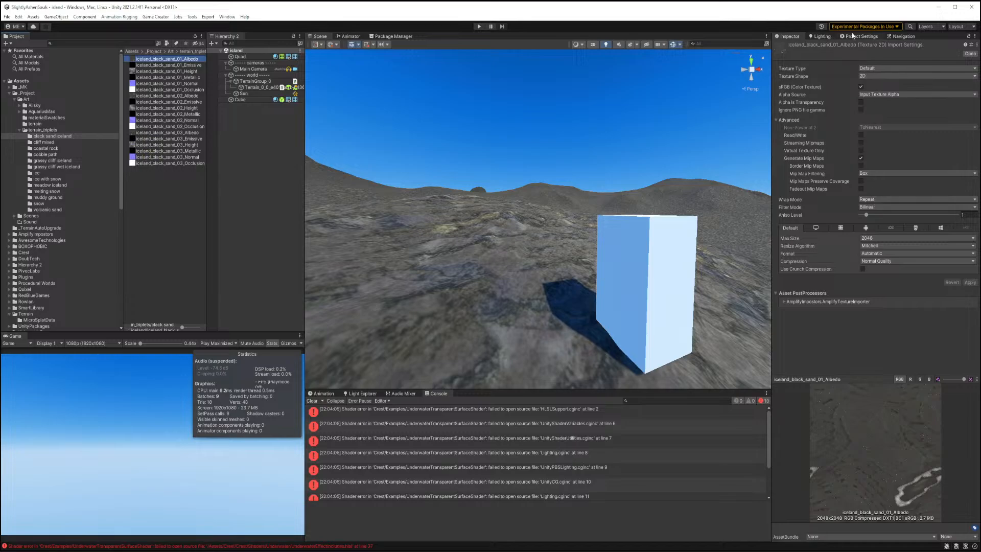
left_click(902, 36)
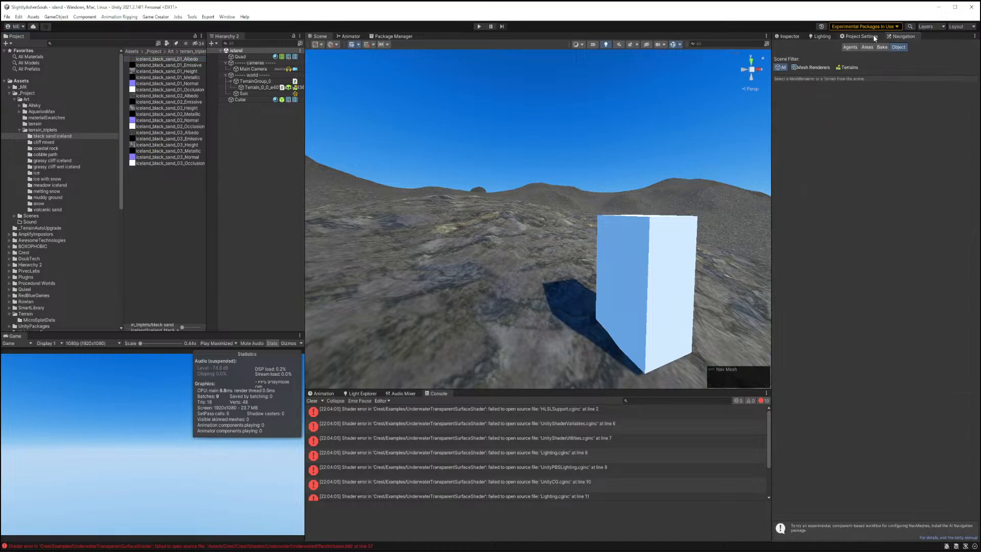
left_click(873, 36)
left_click(789, 36)
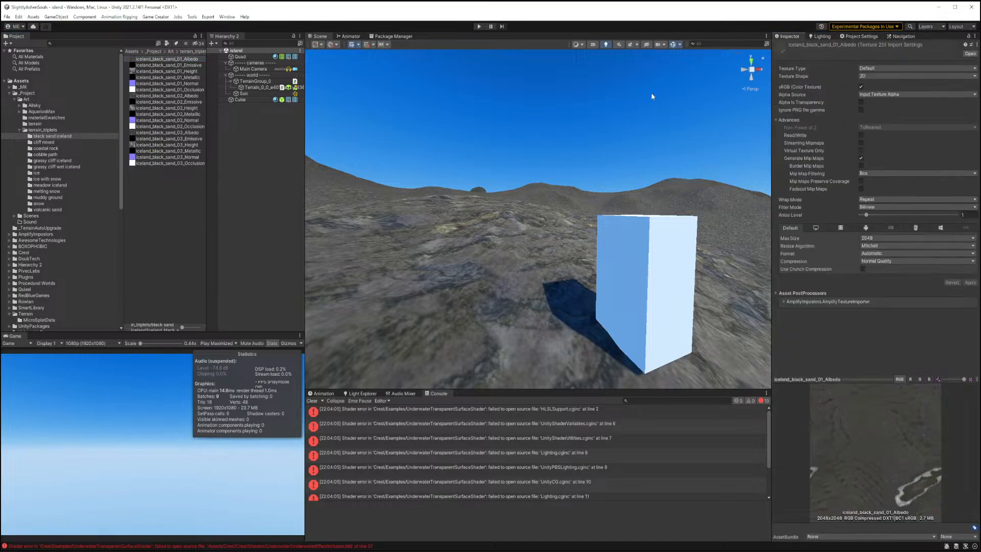
right_click(152, 61)
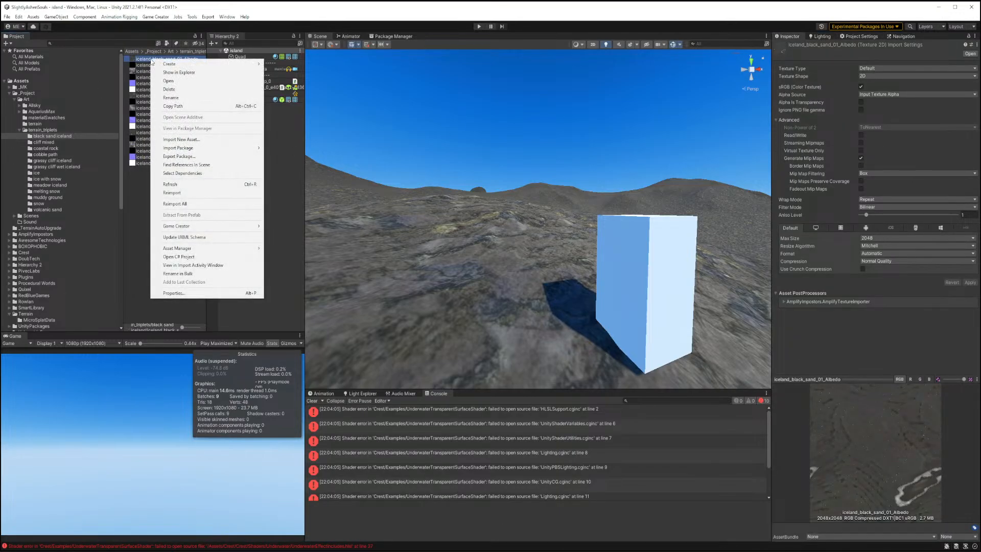
left_click(783, 406)
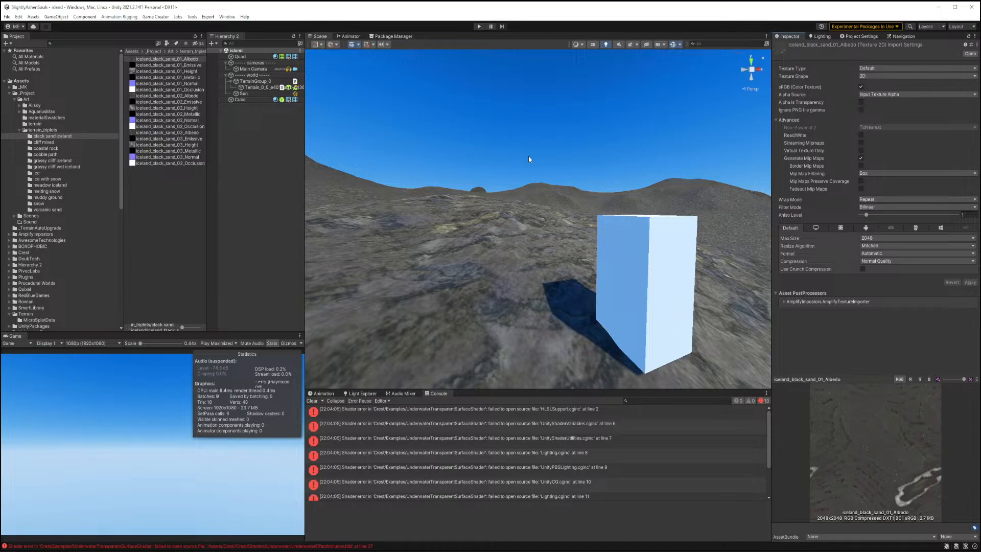
right_click_drag(528, 155, 532, 212)
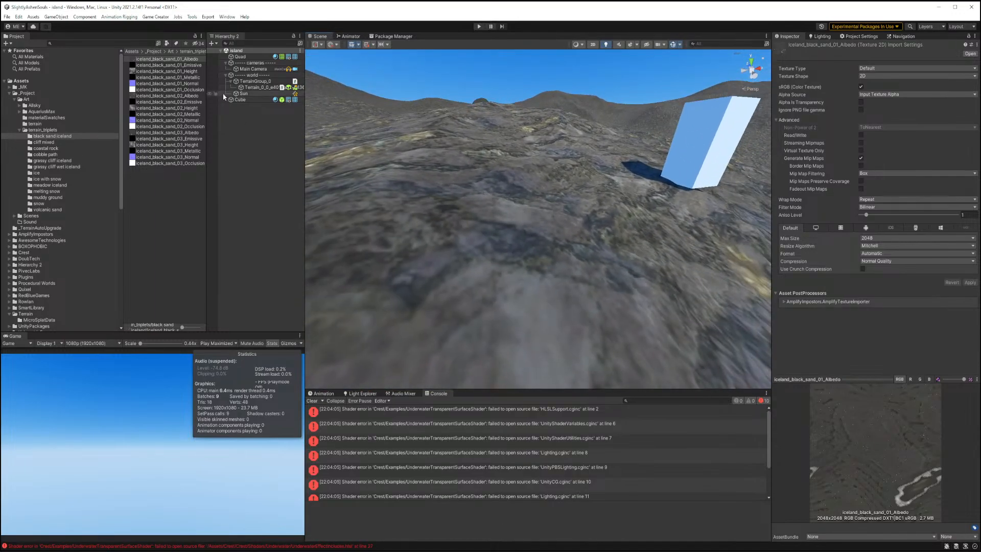
Select the terrain's MicroSplat template material and scroll to its per-texture properties.
left_click(250, 88)
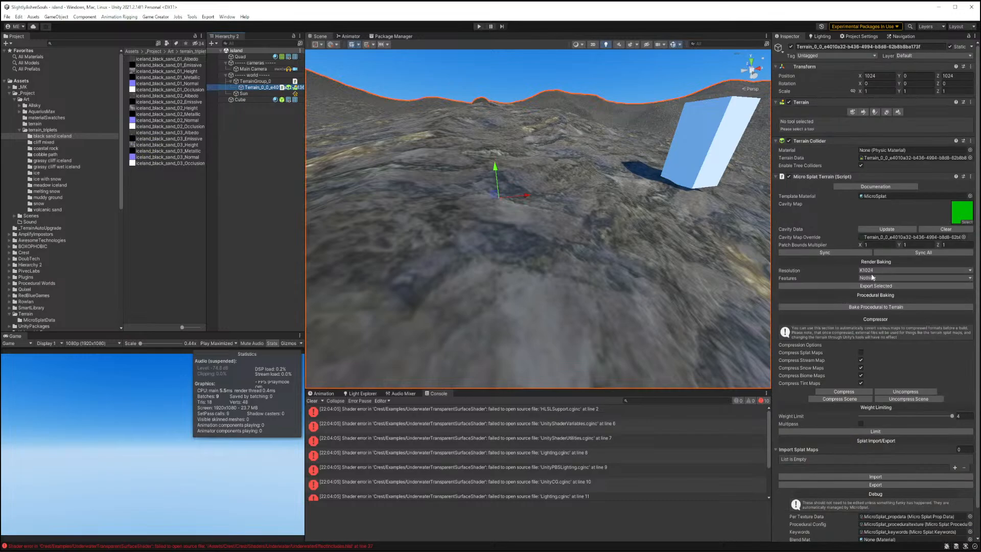
scroll(872, 278, "down", 1)
left_click(880, 167)
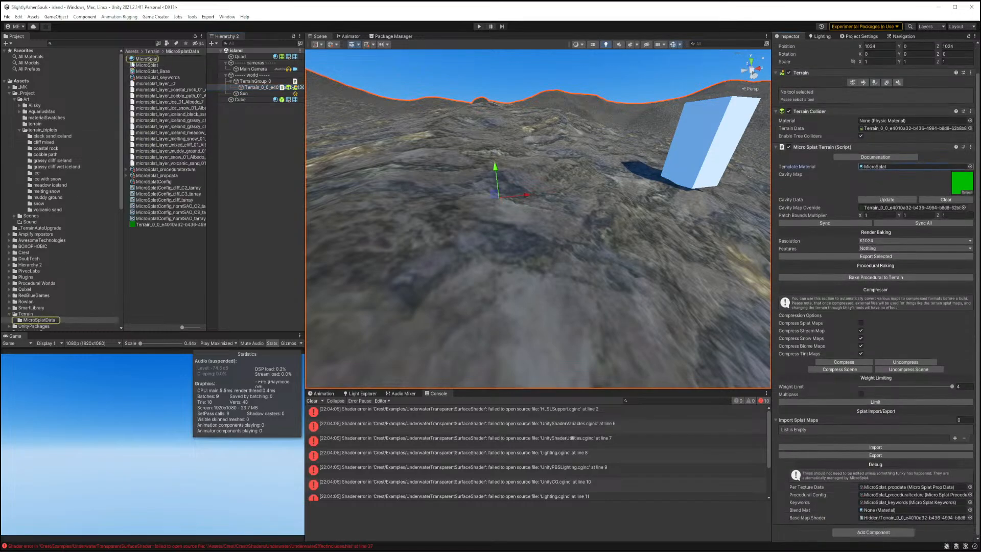
left_click(133, 60)
scroll(868, 256, "down", 10)
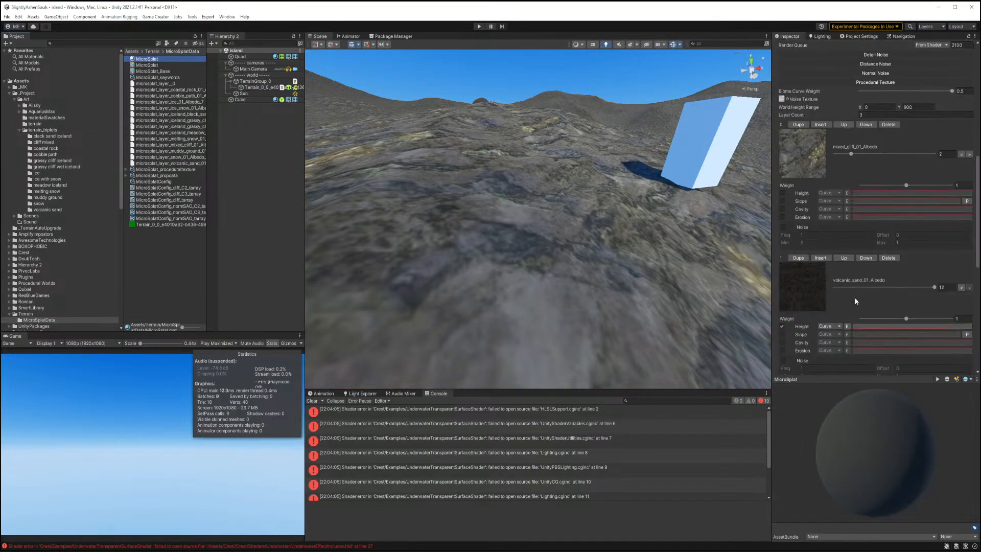
scroll(855, 294, "down", 15)
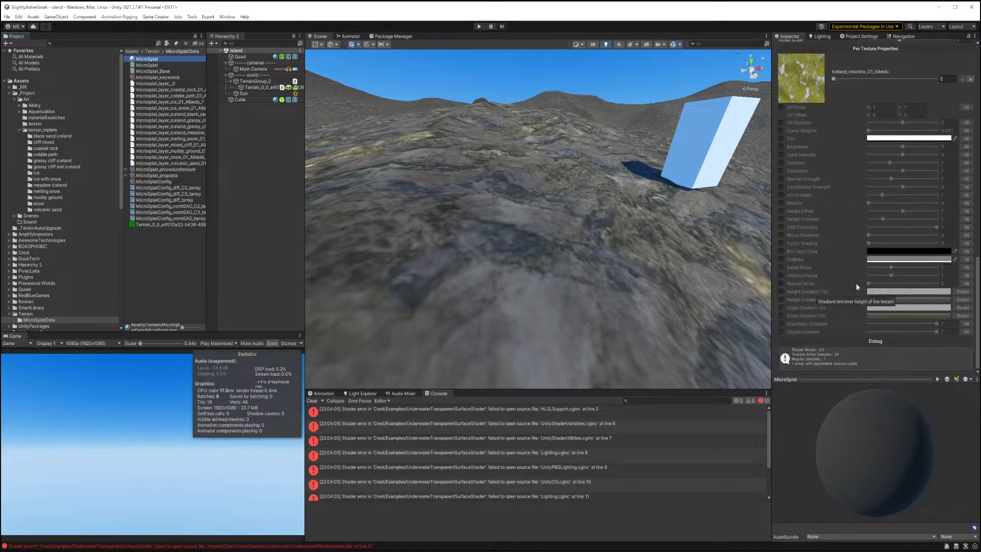
left_click(781, 179)
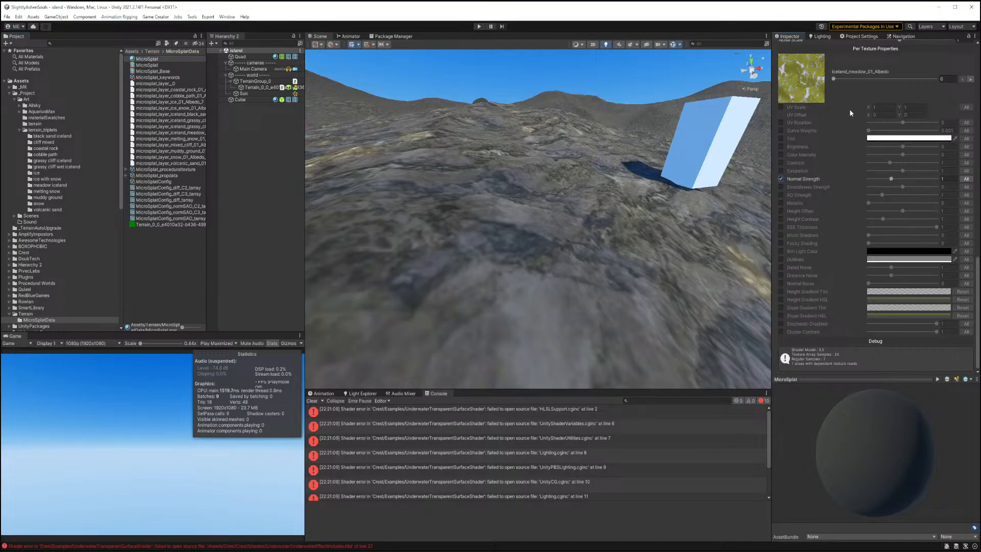
scroll(851, 113, "up", 1)
left_click_drag(834, 100, 851, 102)
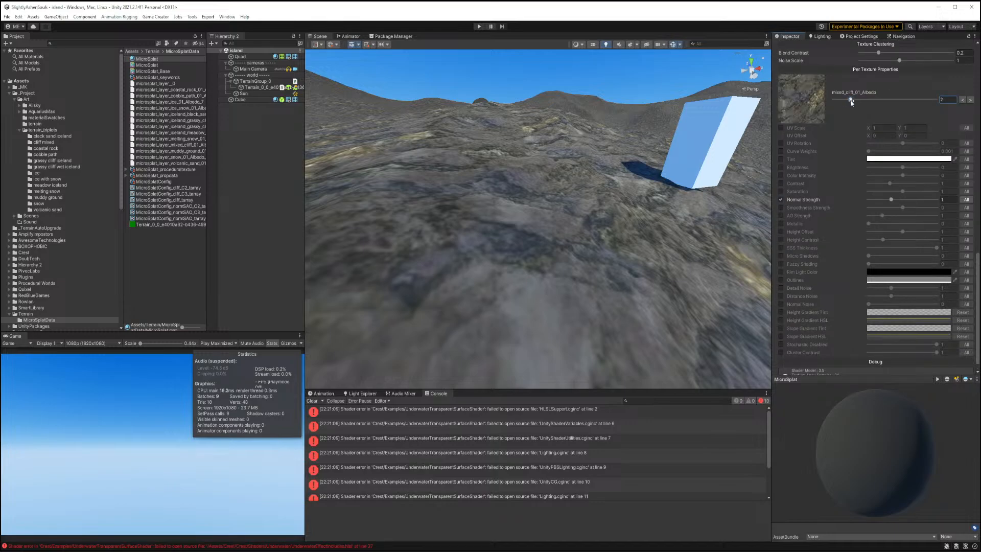
left_click(891, 199)
mouse_move(892, 199)
left_mouse_down()
mouse_move(906, 199)
mouse_move(860, 198)
mouse_move(904, 200)
mouse_move(878, 200)
left_mouse_up()
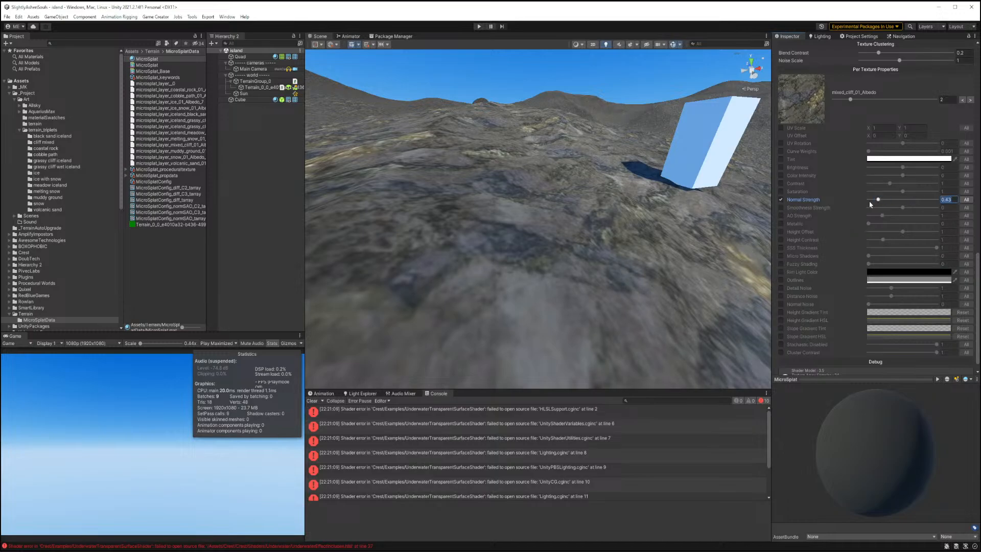
type("1")
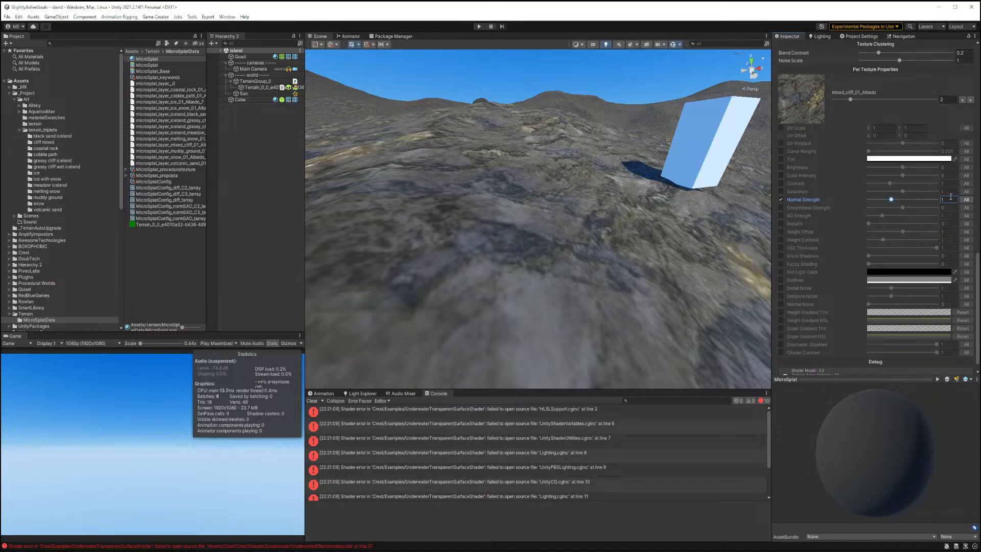
left_click(781, 200)
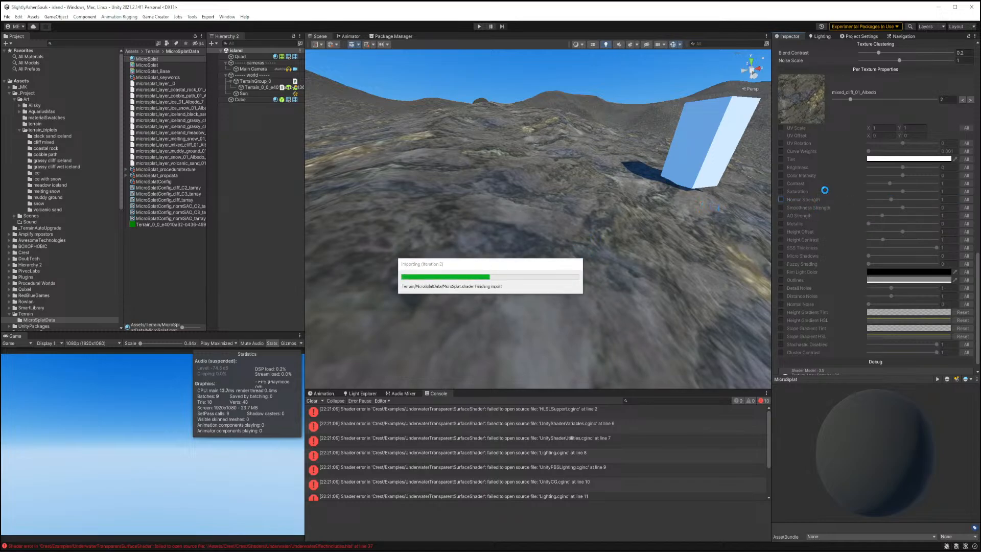
Set the MicroSplat material's Triplanar Mode to Triplanar.
scroll(825, 193, "up", 10)
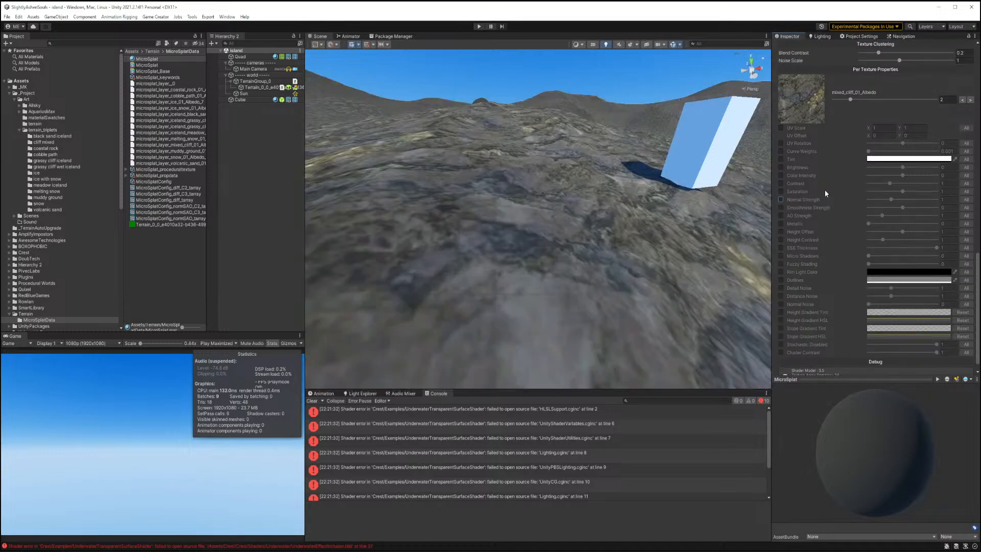
scroll(826, 199, "up", 10)
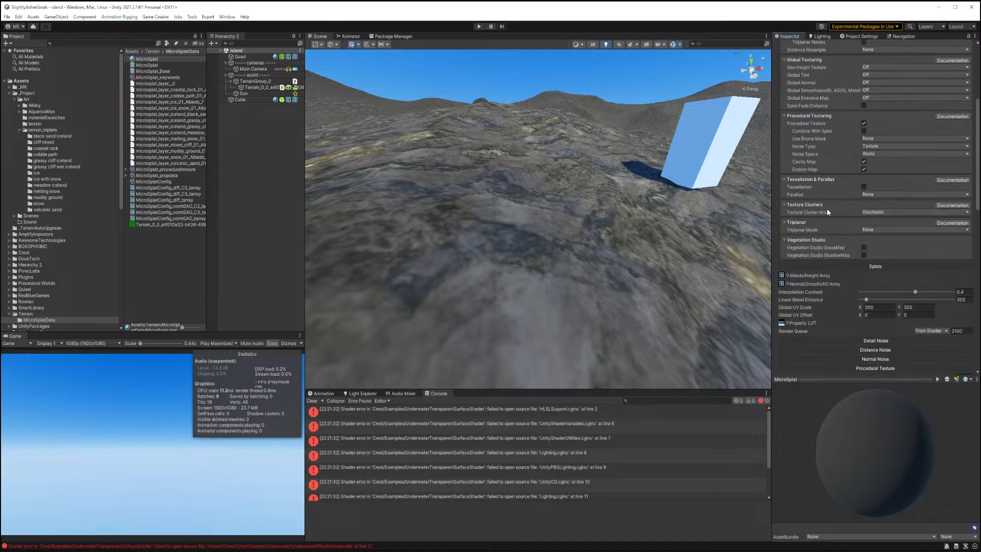
left_click(867, 229)
left_click(878, 248)
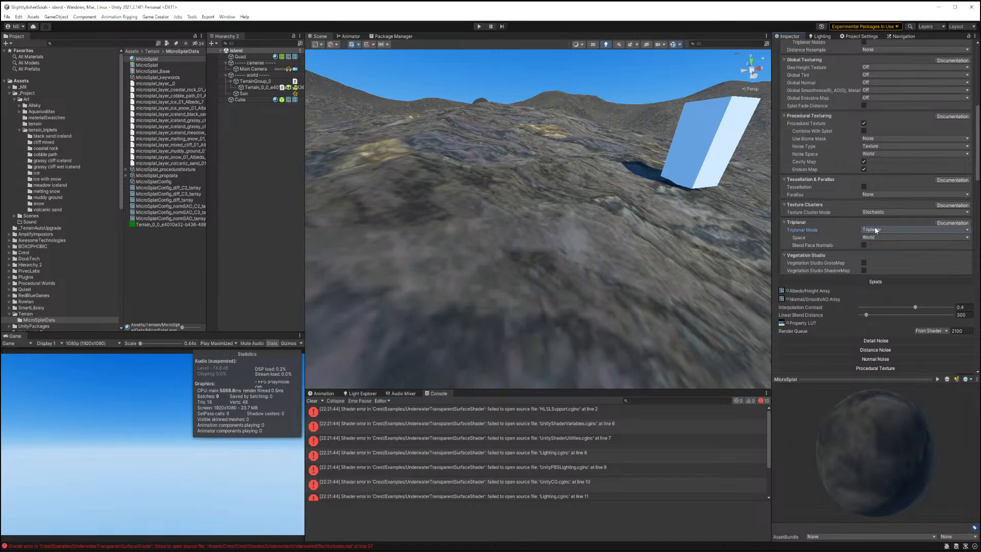
right_click_drag(668, 241, 645, 255)
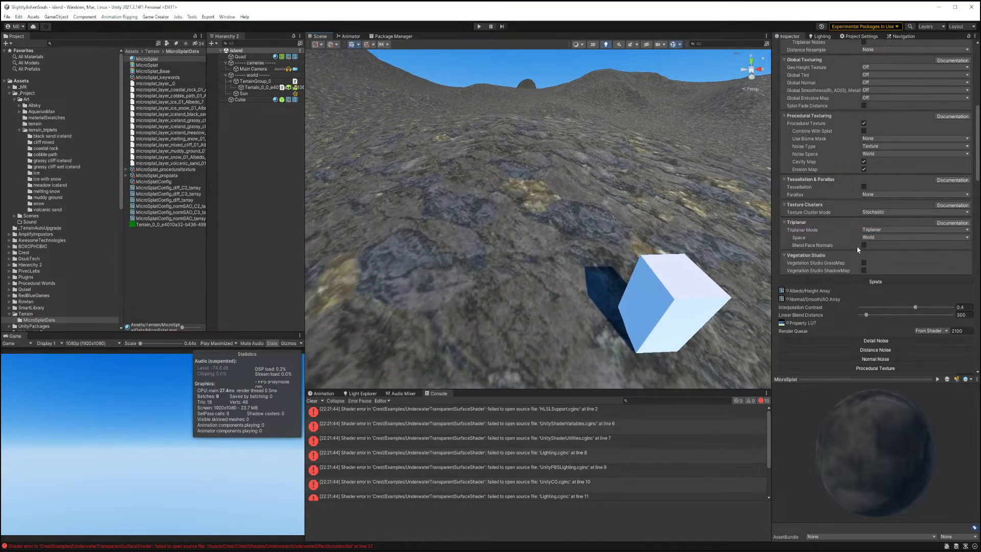
Set the triplanar UV scale to 10 by 10.
scroll(856, 246, "down", 3)
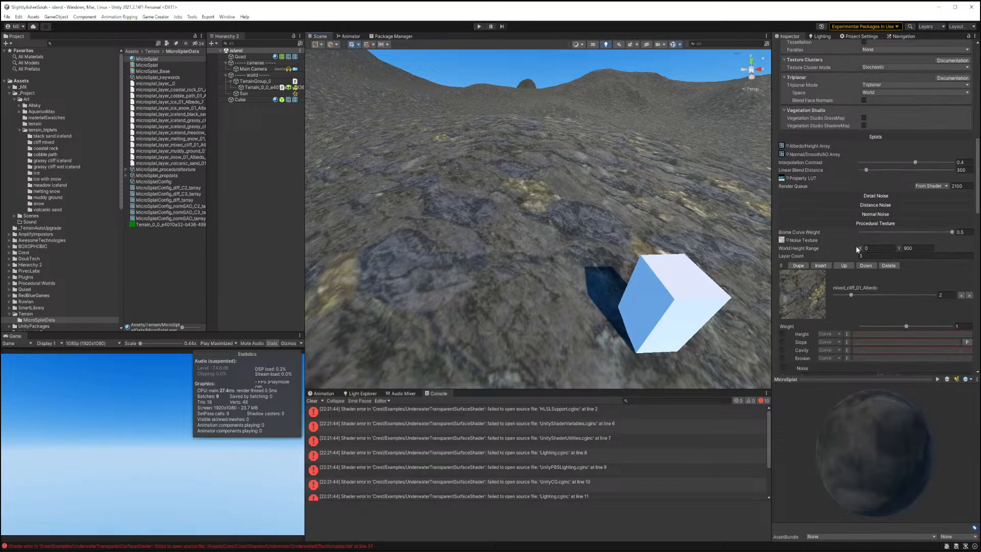
left_click(868, 223)
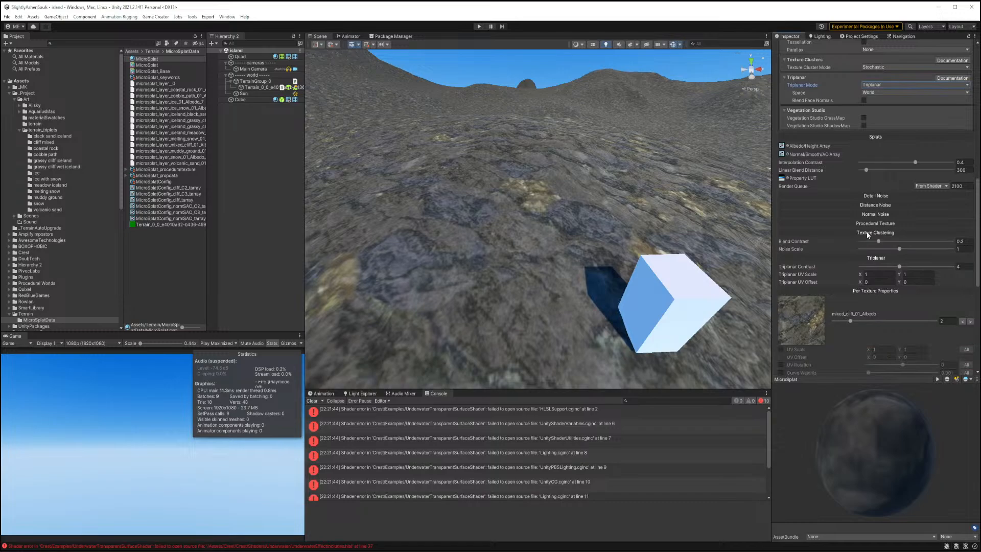
left_click(868, 233)
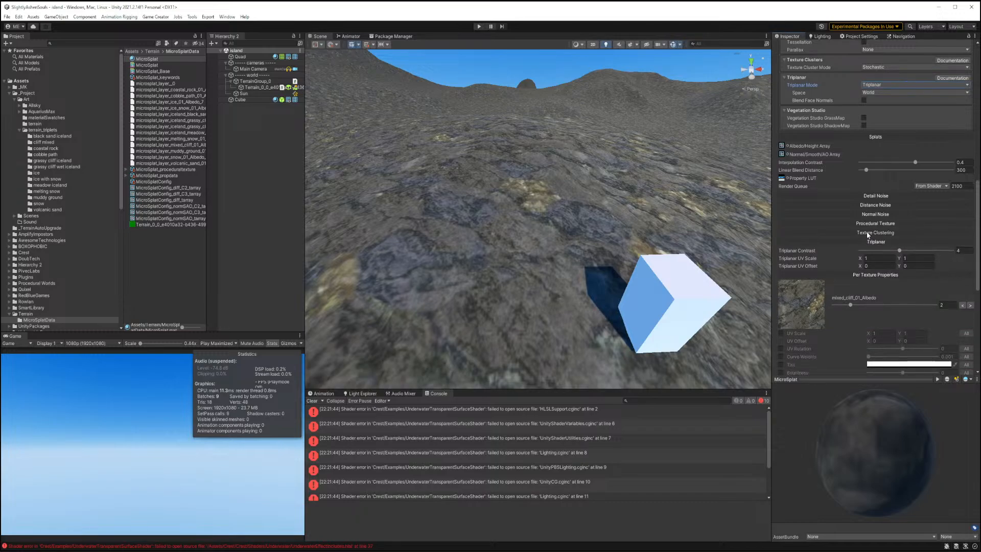
left_click(867, 233)
scroll(843, 148, "up", 15)
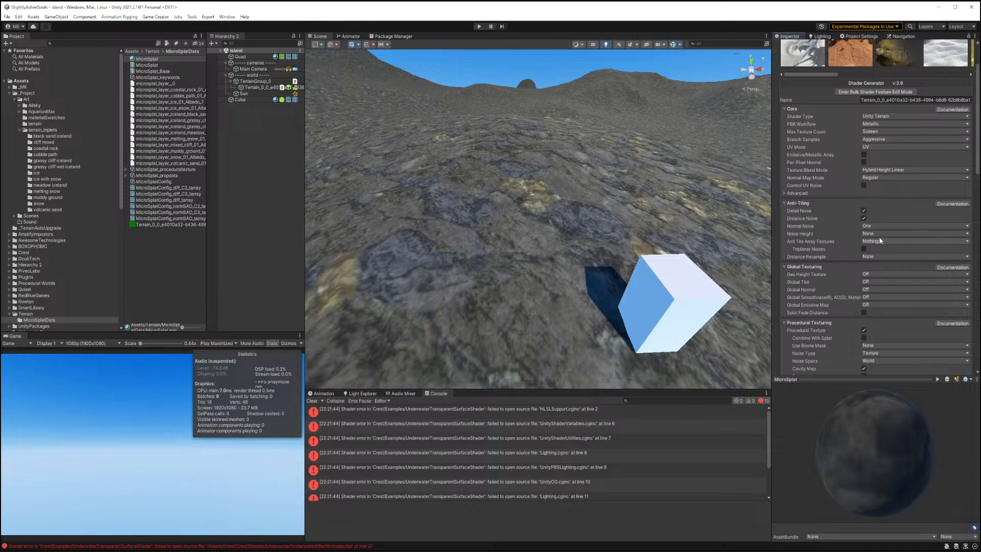
scroll(881, 222, "down", 6)
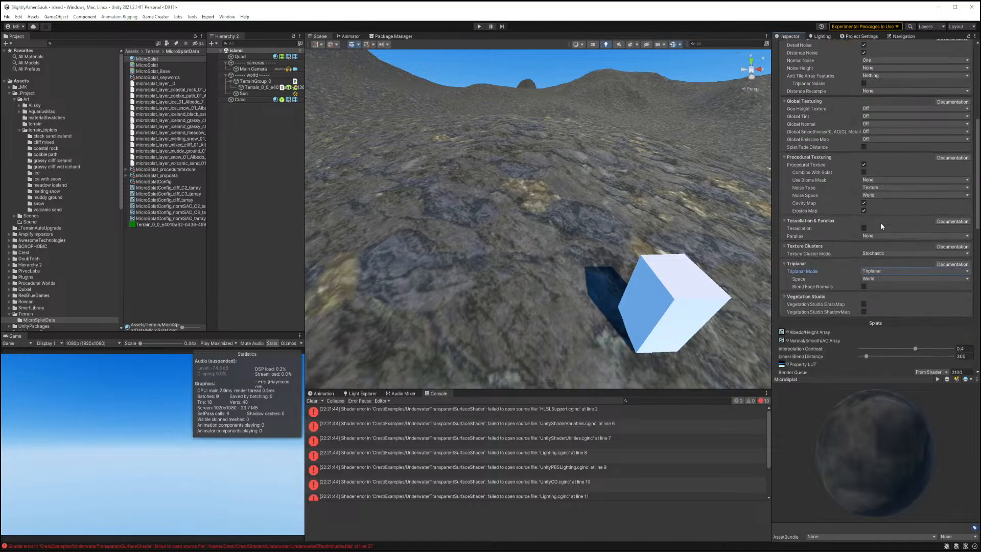
scroll(889, 213, "down", 5)
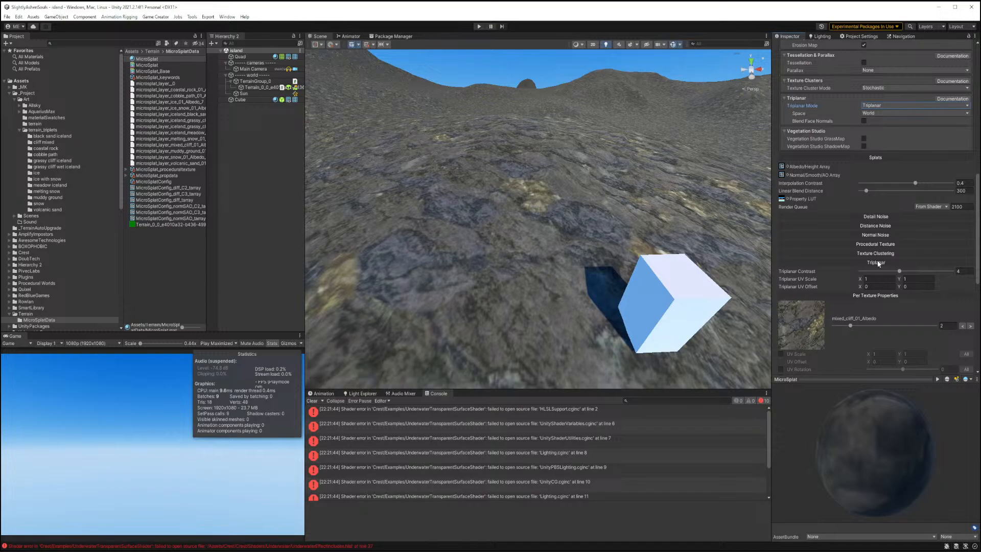
left_click(872, 278)
type("10")
key("Tab")
type("10")
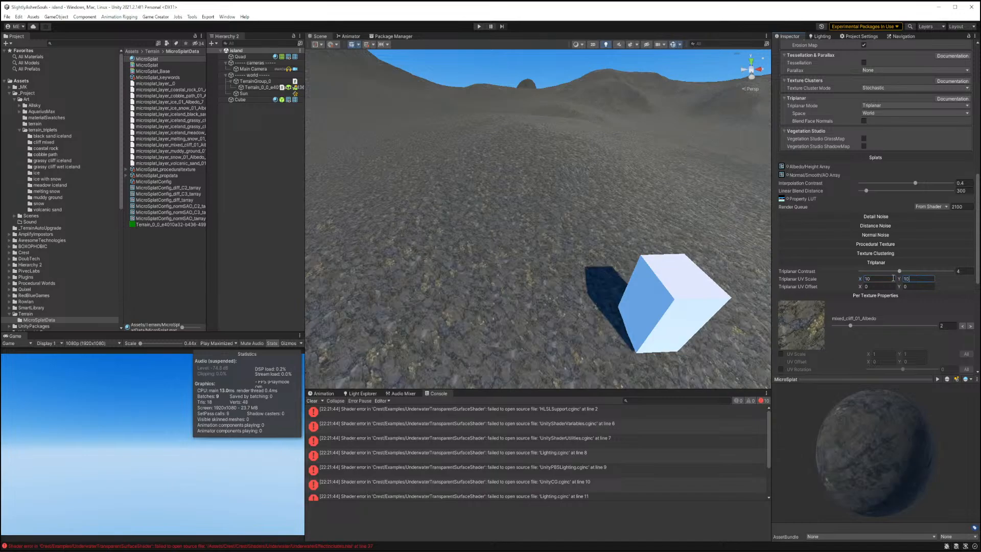
Set the triplanar UV scale to 6 by 6.
right_click_drag(576, 290, 558, 227)
left_click(870, 278)
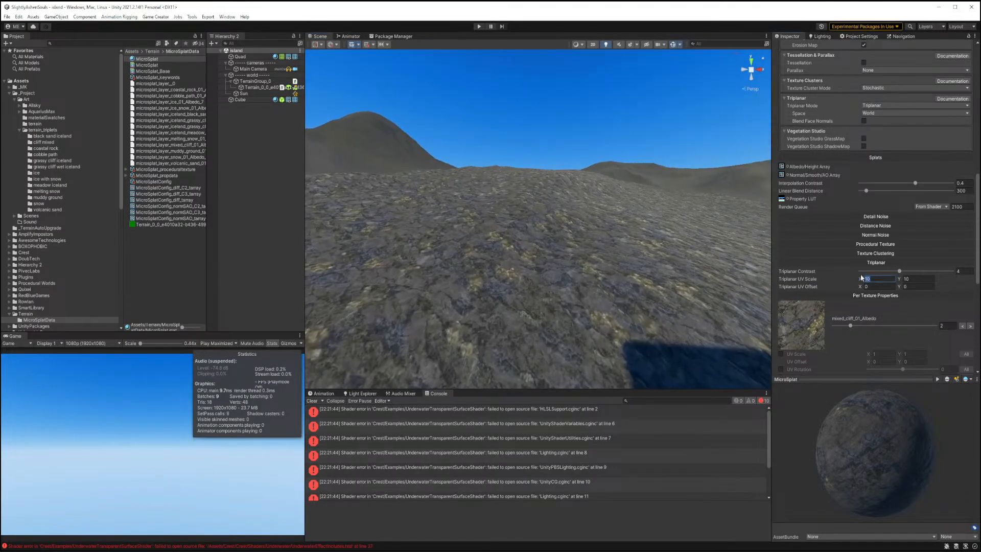
type("6")
key("Tab")
type("6")
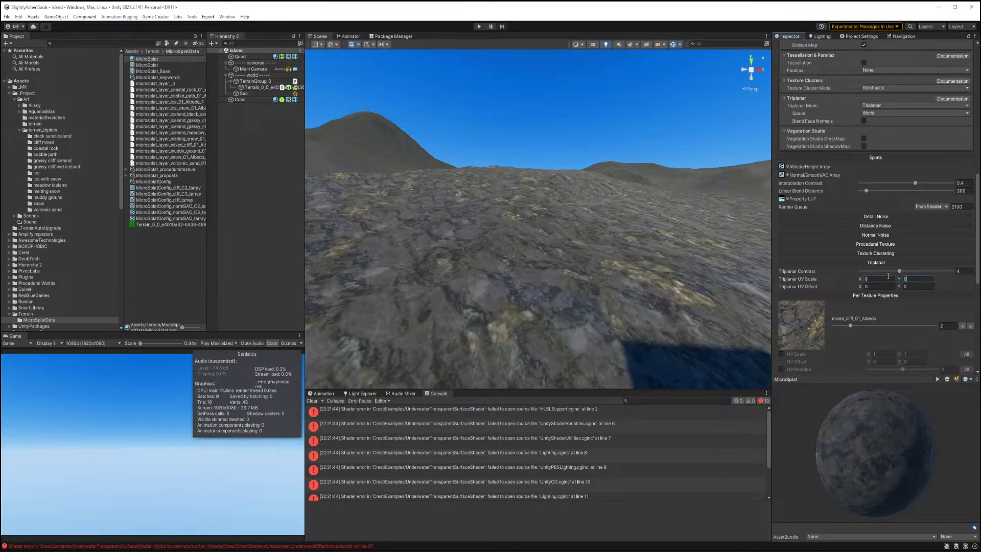
right_click_drag(588, 281, 582, 316)
key("w")
key("s")
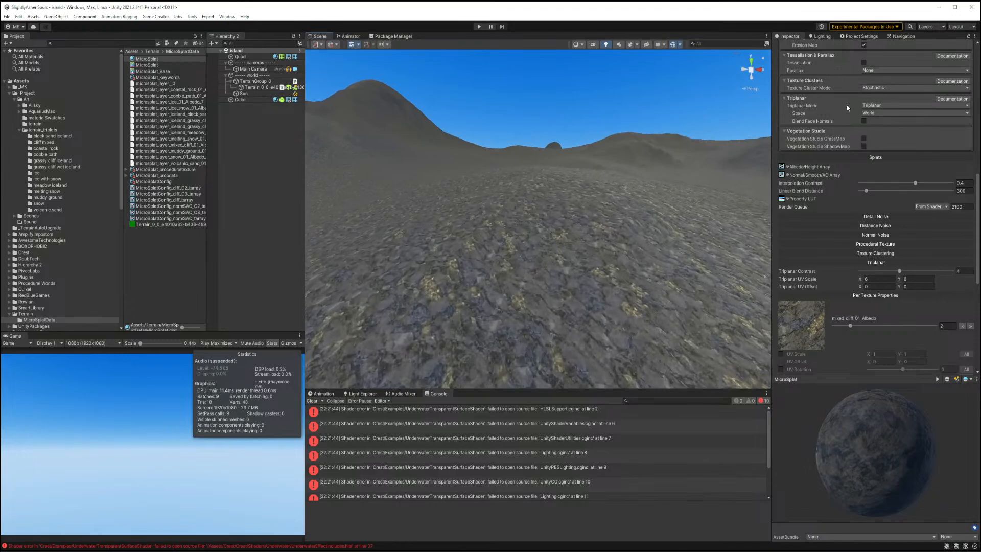
Switch the Triplanar Mode to Height Blended.
left_click(874, 106)
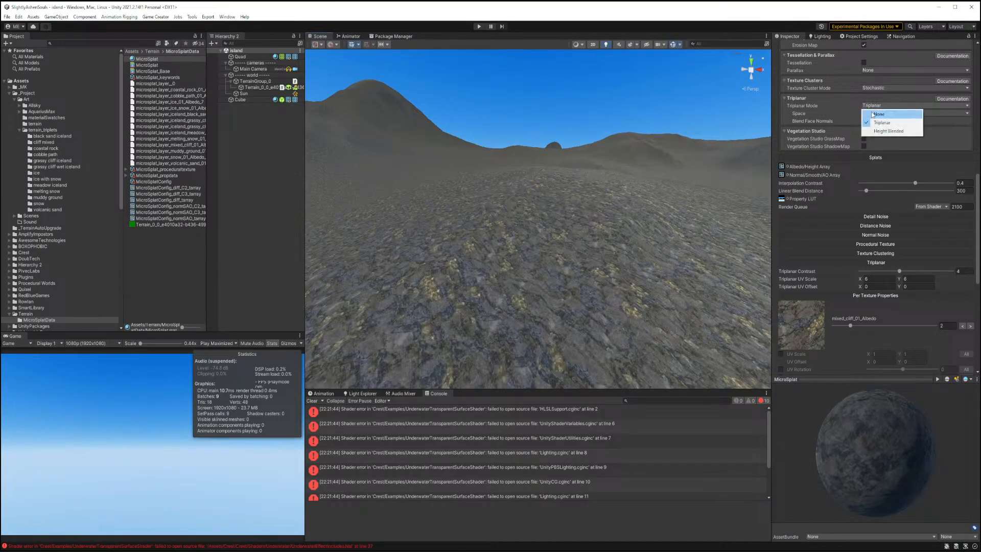
left_click(888, 130)
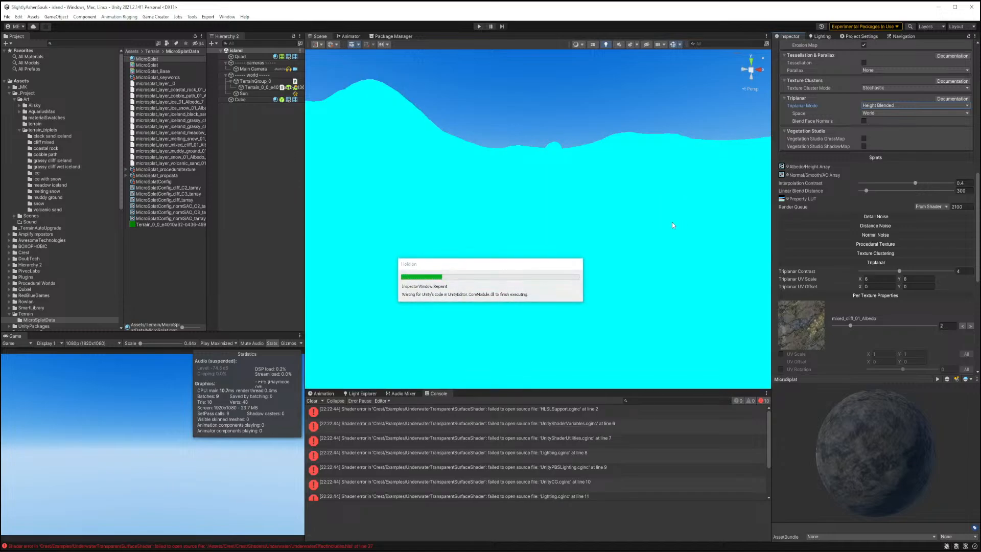
right_click_drag(667, 229, 615, 248)
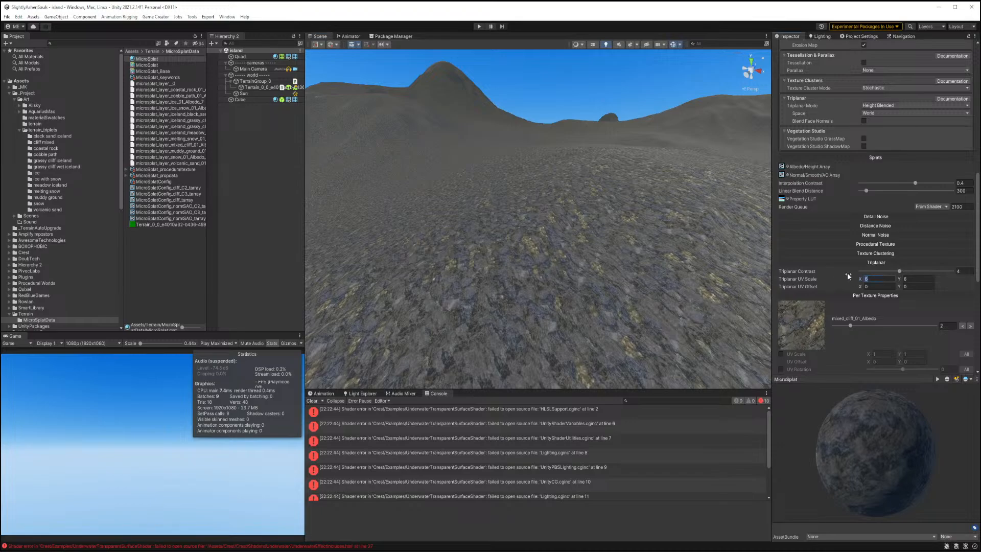
Set the triplanar UV scale to 4 by 4.
type("44")
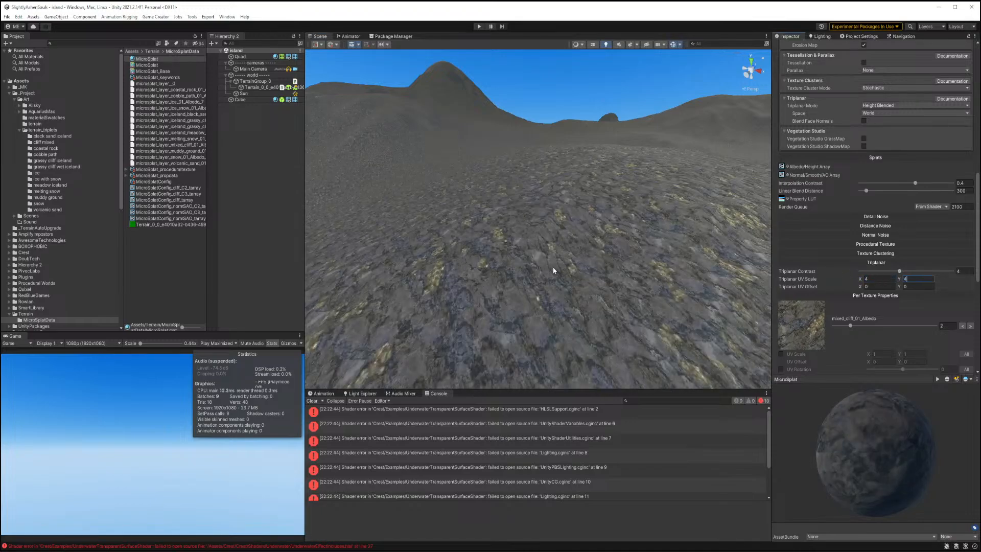
right_click_drag(554, 270, 679, 304)
key("s")
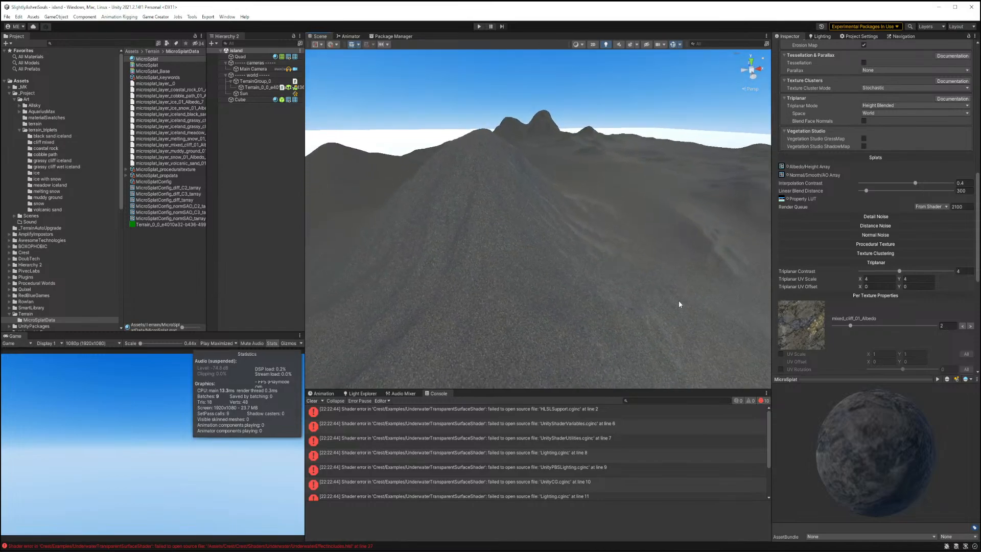
Enable the slope filter on the first procedural texture layer and shape its slope curve.
scroll(859, 317, "up", 6)
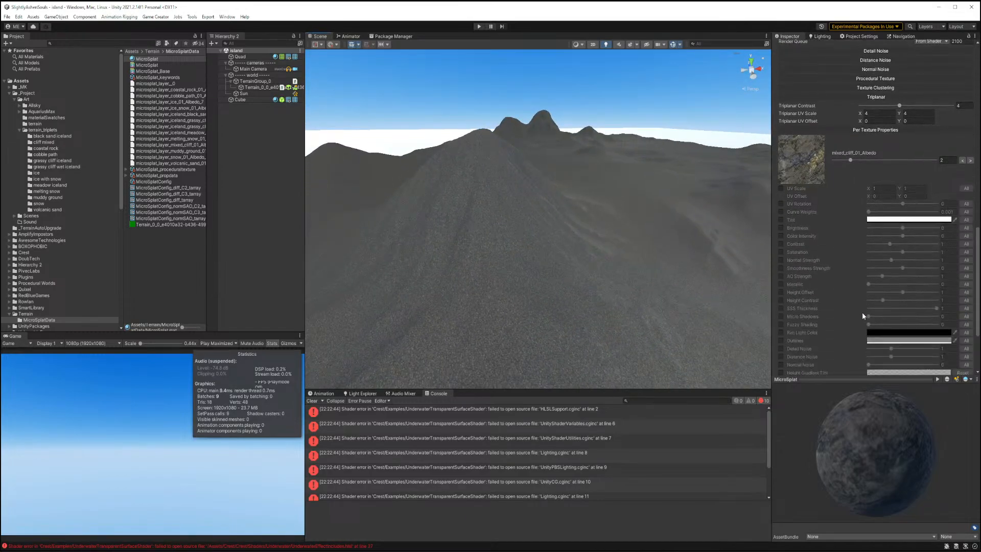
scroll(863, 313, "down", 10)
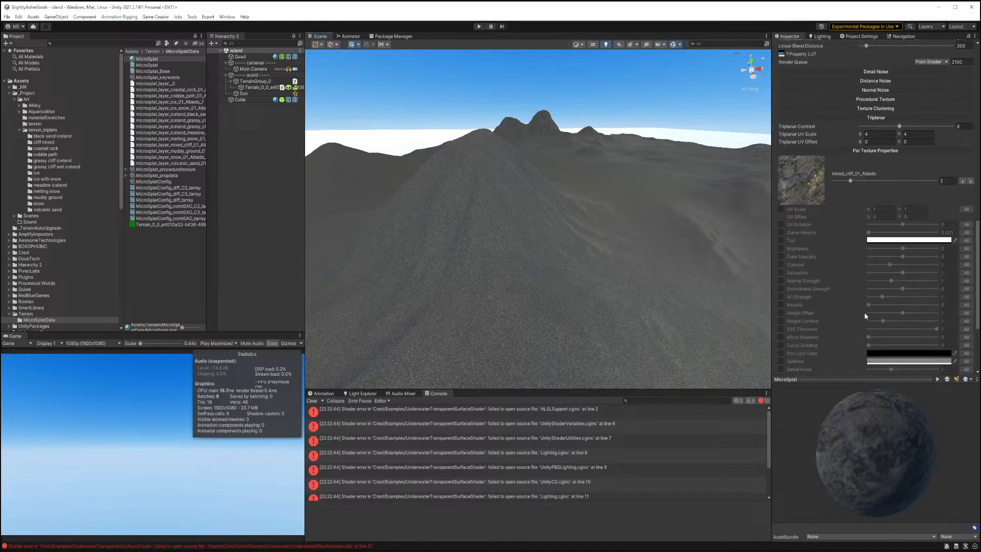
scroll(863, 313, "up", 2)
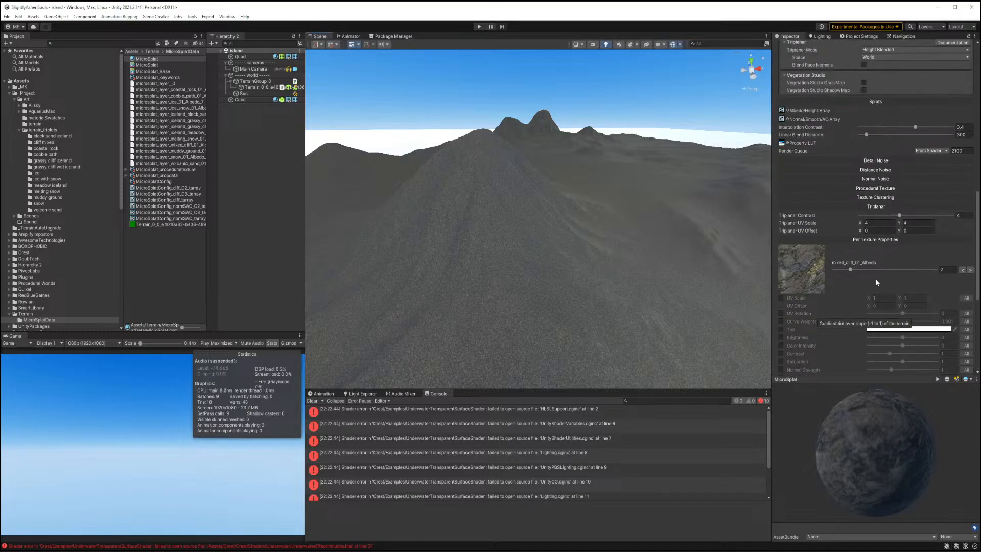
left_click(861, 189)
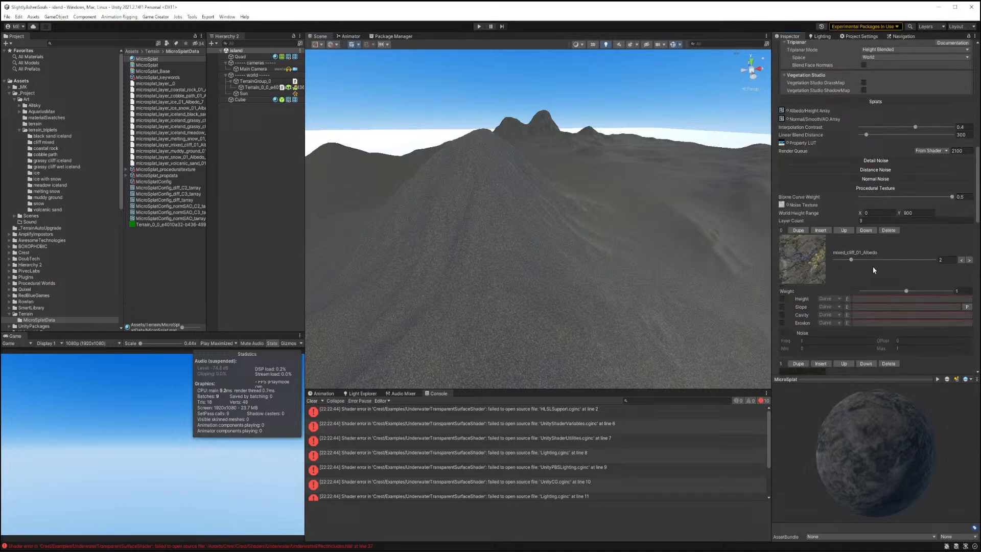
scroll(874, 269, "down", 2)
left_click(781, 244)
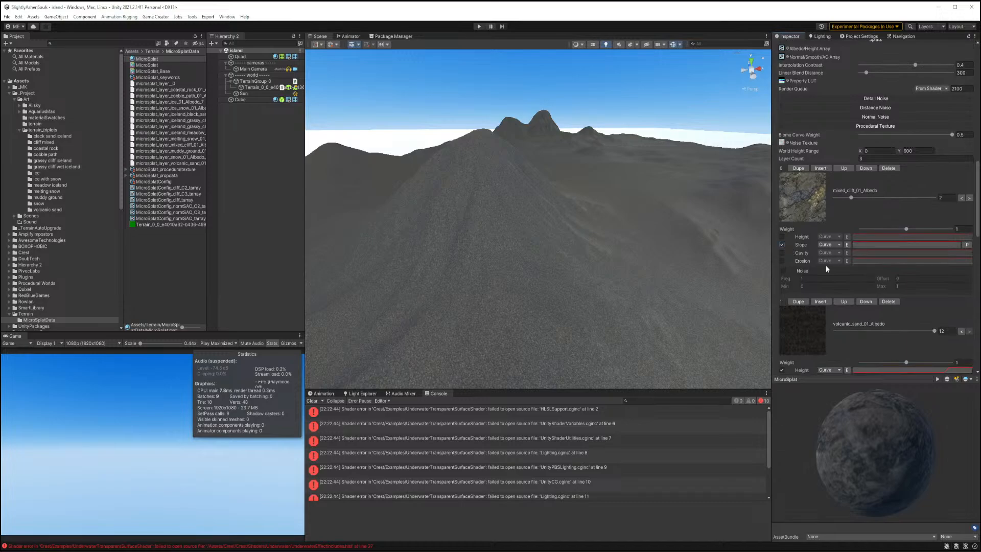
left_click(867, 245)
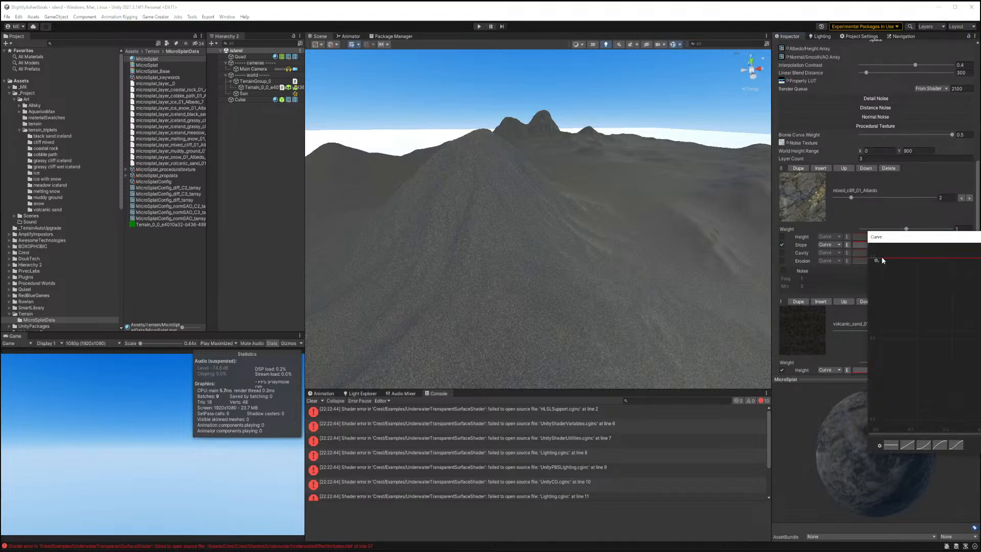
left_click_drag(882, 257, 978, 420)
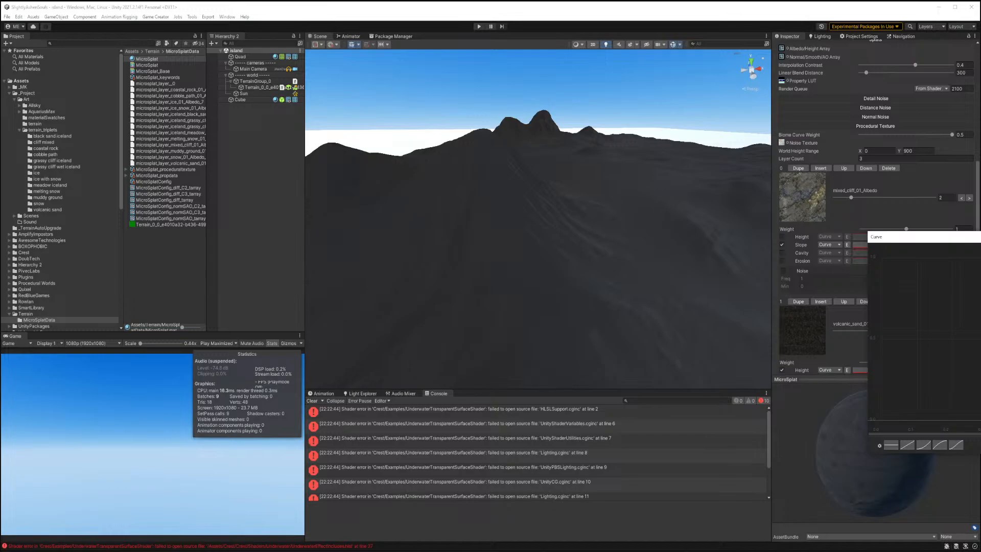
left_click_drag(980, 420, 979, 355)
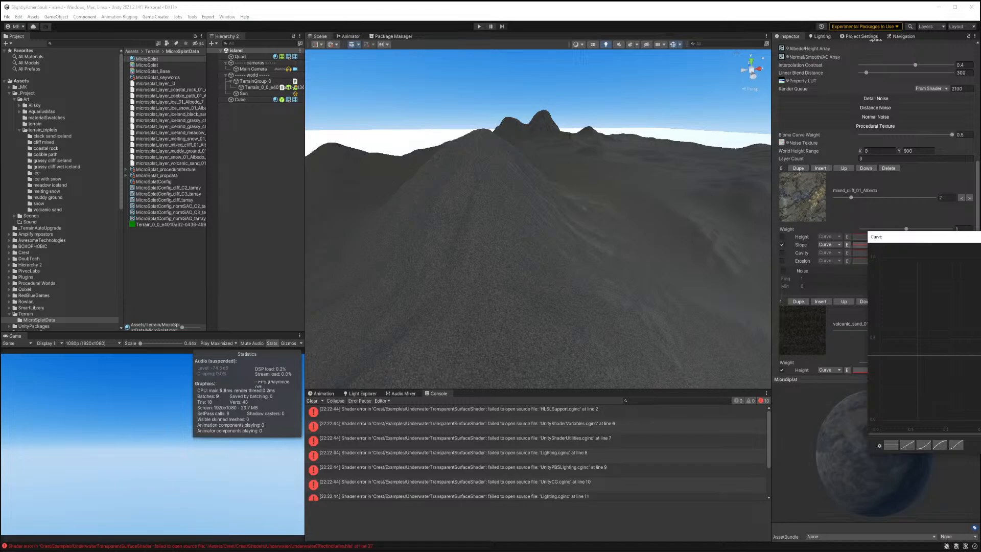
mouse_move(980, 327)
left_mouse_down()
mouse_move(980, 258)
mouse_move(975, 423)
left_mouse_up()
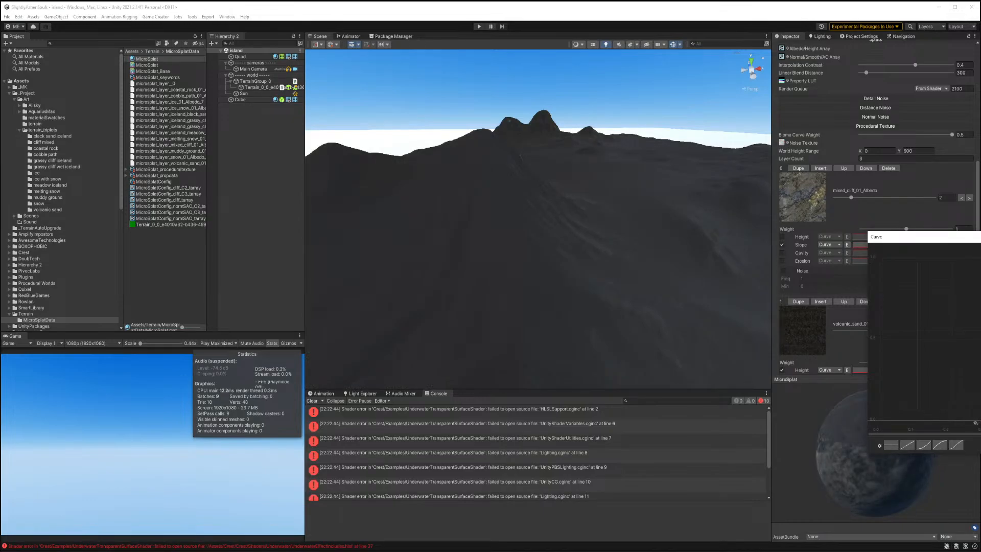
left_click_drag(976, 423, 883, 425)
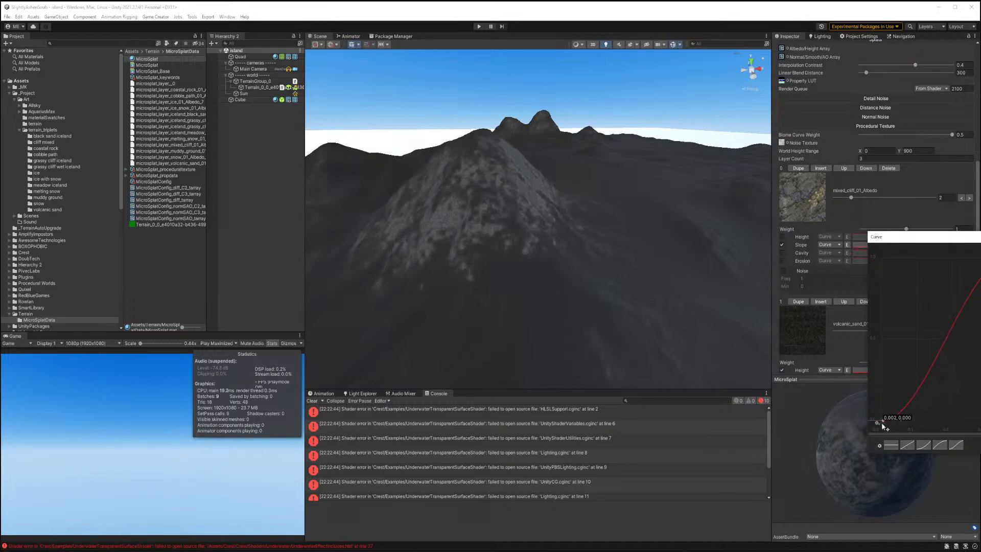
Duplicate the first procedural layer and switch the copy's texture to coastal_rock_01_Albedo.
right_click_drag(646, 302, 623, 296)
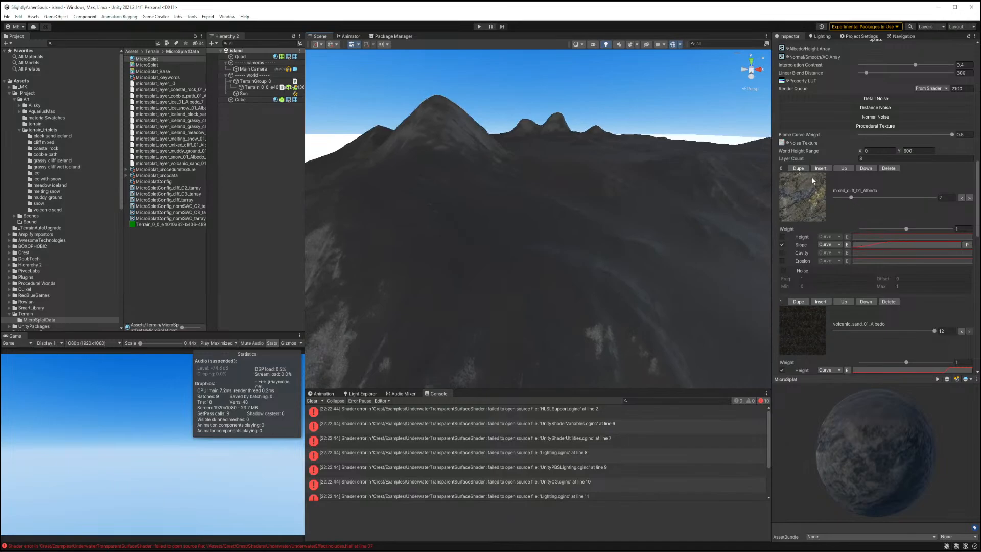
left_click(797, 169)
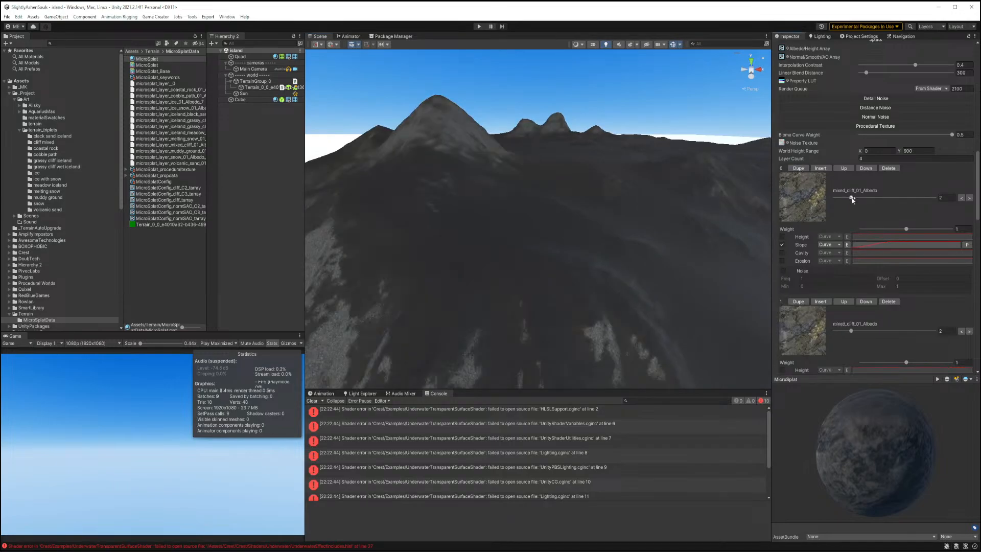
left_click_drag(851, 198, 860, 198)
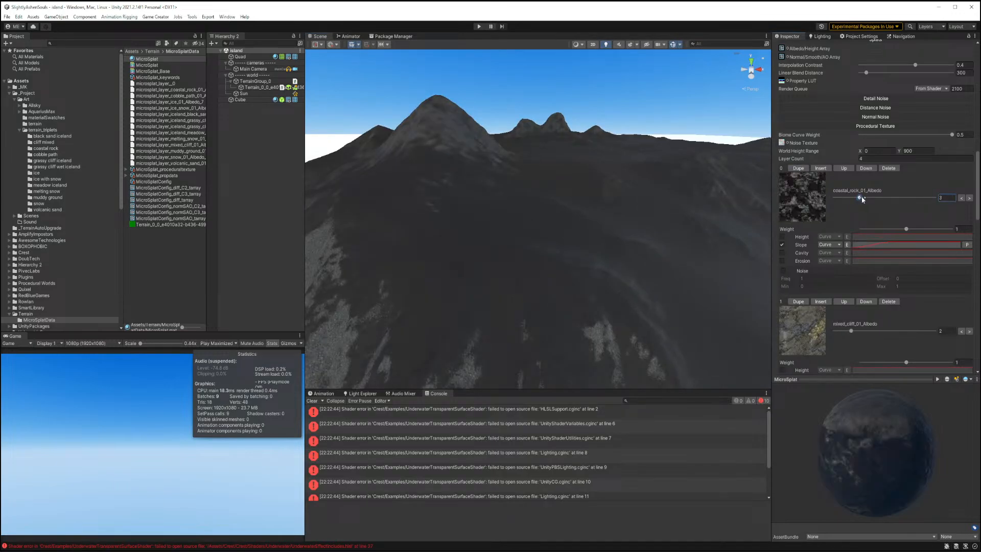
Raise the coastal rock layer's weight to about 1.964.
right_click_drag(597, 246, 538, 281)
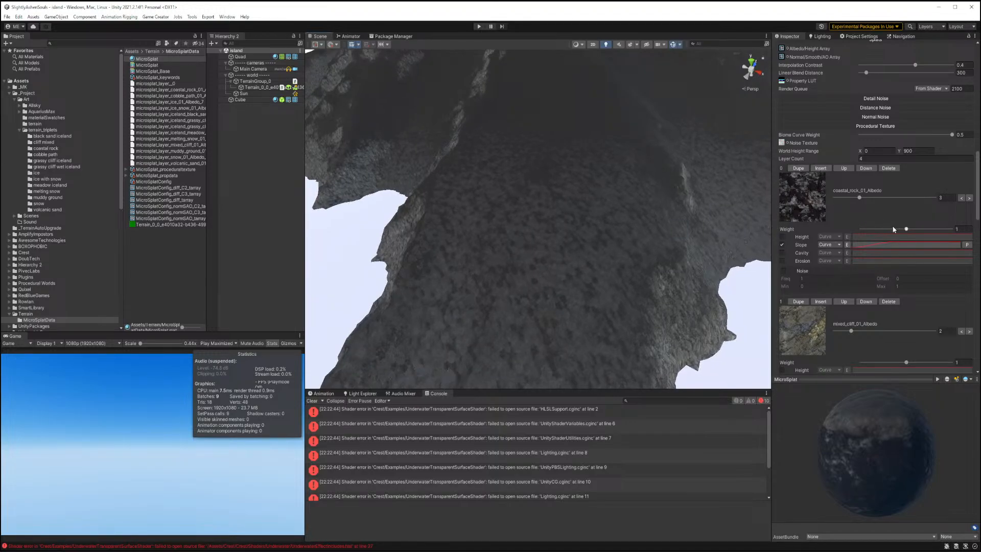
mouse_move(906, 229)
left_mouse_down()
mouse_move(841, 231)
mouse_move(976, 230)
left_mouse_up()
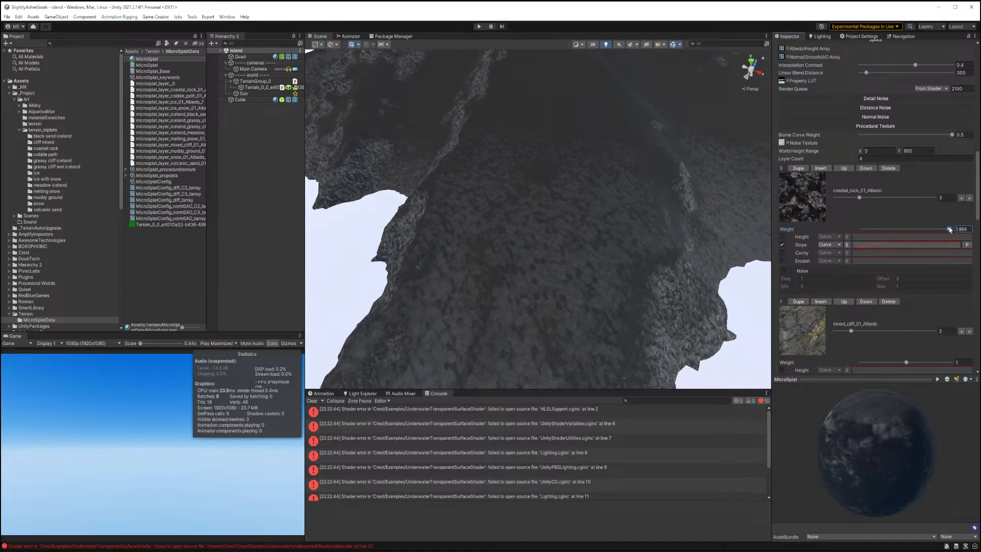
Reshape the coastal rock layer's slope curve.
mouse_move(667, 263)
right_mouse_down()
mouse_move(694, 229)
mouse_move(623, 236)
mouse_move(617, 248)
mouse_move(659, 254)
right_mouse_up()
left_click(873, 245)
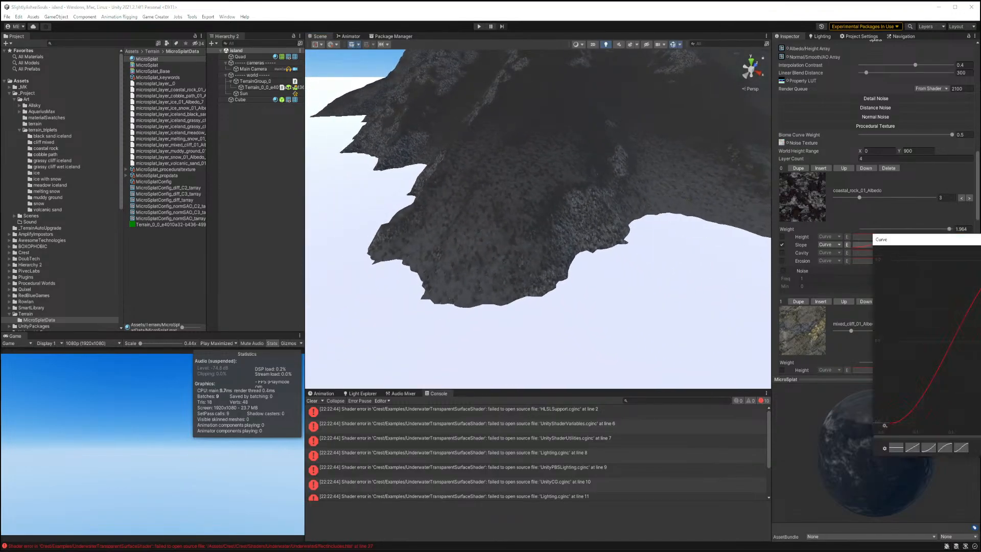
left_click_drag(980, 291, 969, 225)
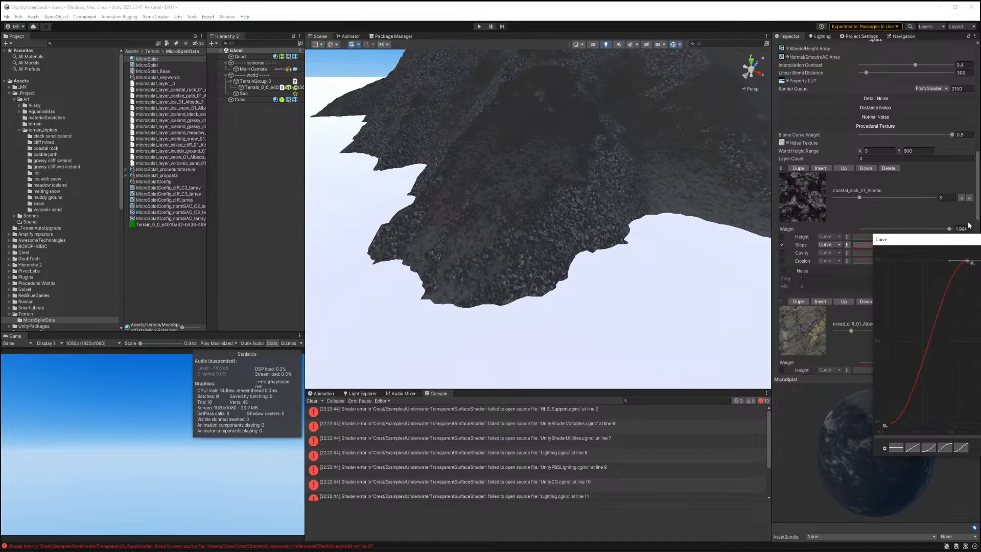
left_click_drag(970, 264, 974, 264)
Enable the height filter on the coastal rock layer and shape its height curve.
left_click(782, 237)
left_click(881, 238)
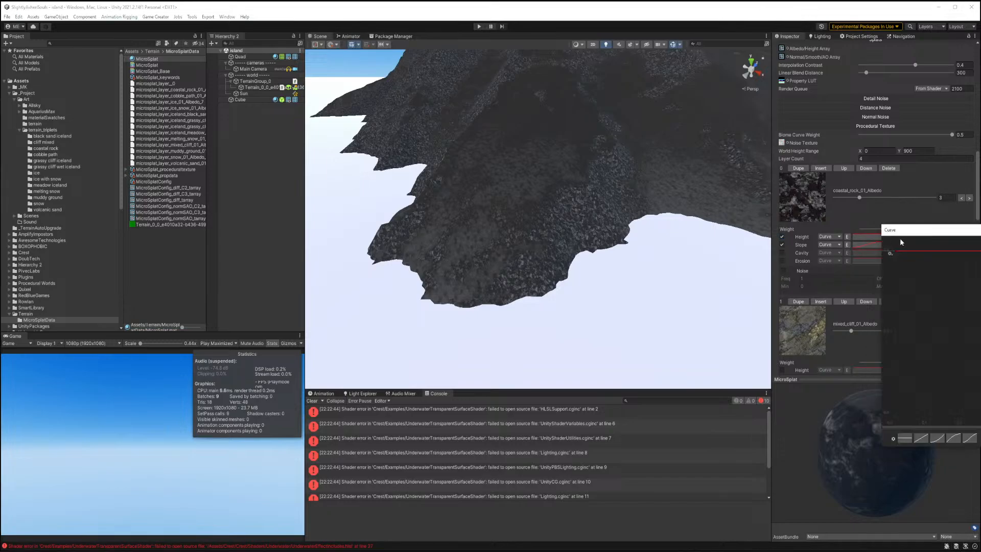
left_click_drag(895, 251, 872, 237)
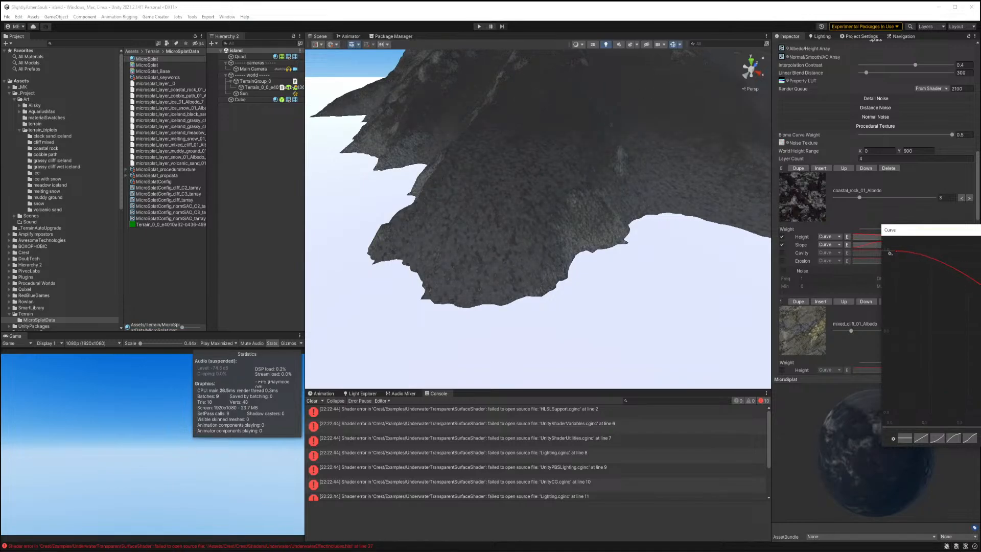
mouse_move(980, 399)
left_mouse_down()
mouse_move(969, 349)
mouse_move(979, 321)
left_mouse_up()
right_click_drag(696, 307, 786, 314)
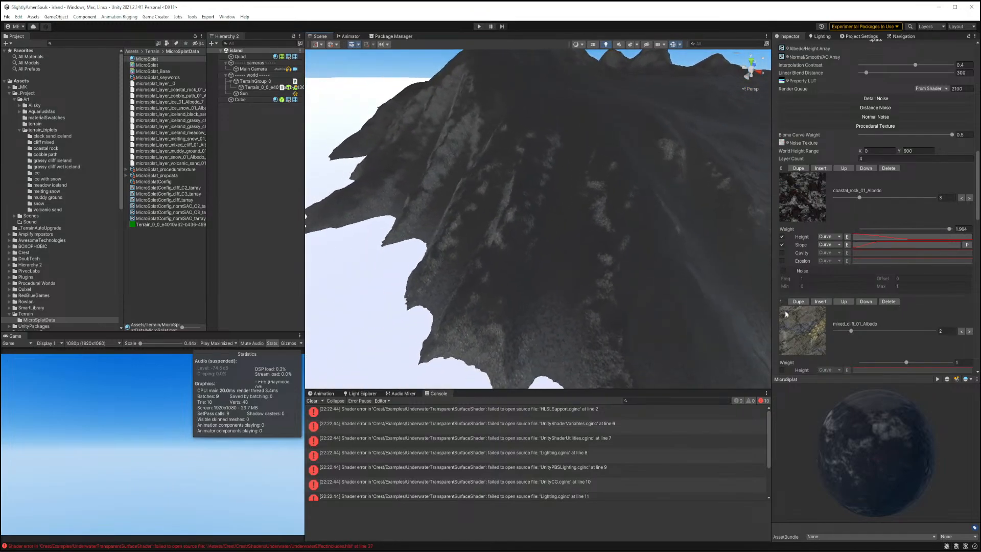
left_click(889, 237)
left_click_drag(903, 254, 979, 254)
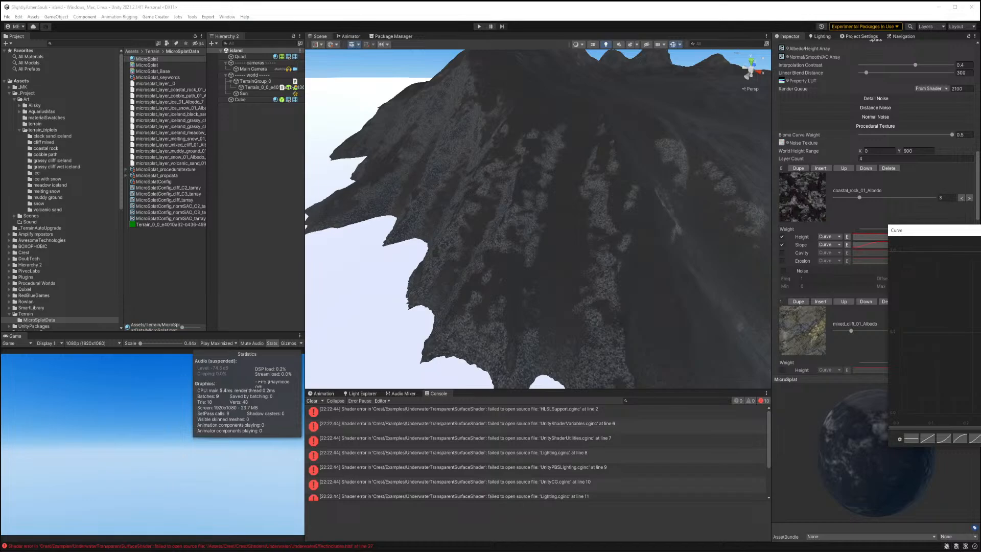
Inspect the coastal rock layer's height blend across the terrain and its height curve.
right_click_drag(713, 290, 740, 331)
key("w")
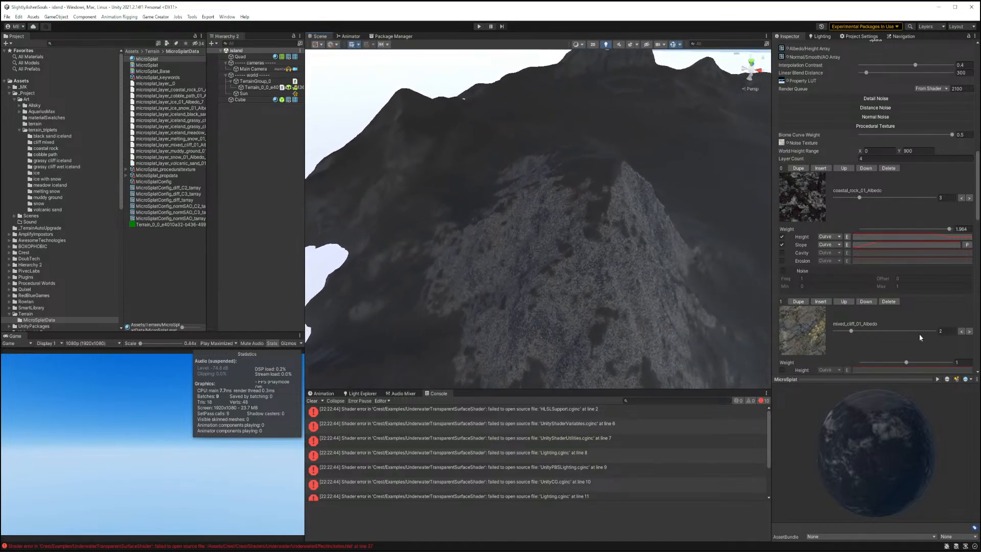
left_click(888, 238)
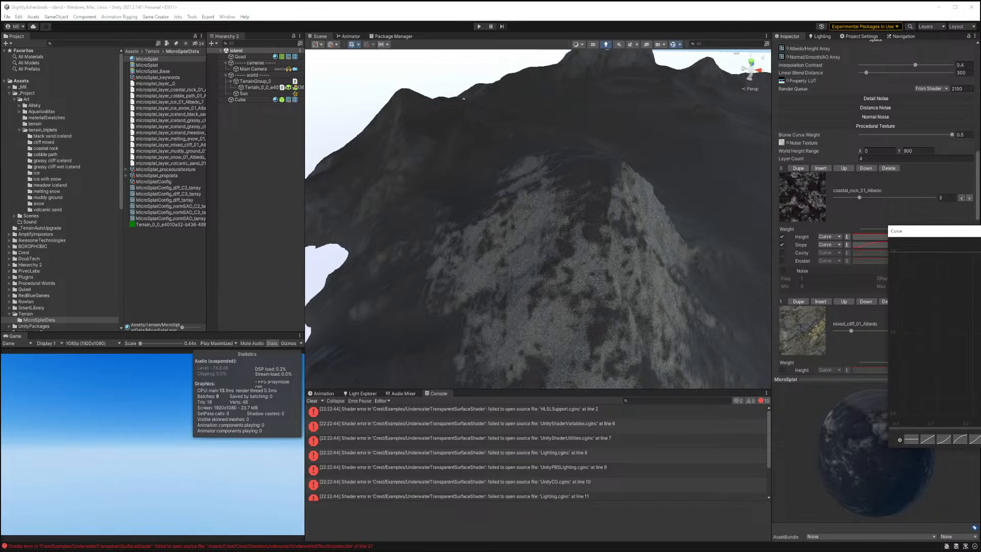
right_click_drag(684, 357, 267, 300)
right_click_drag(332, 284, 692, 243)
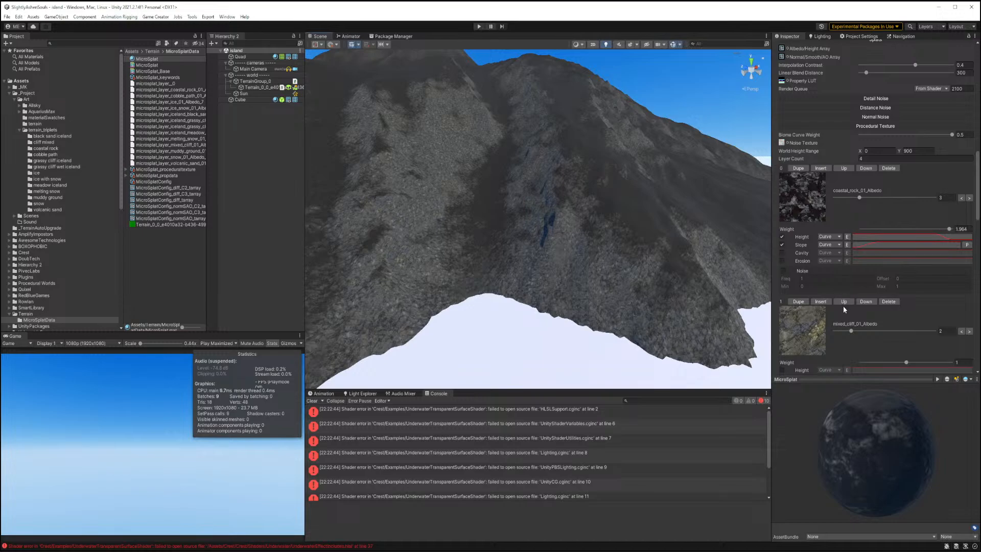
left_click(909, 239)
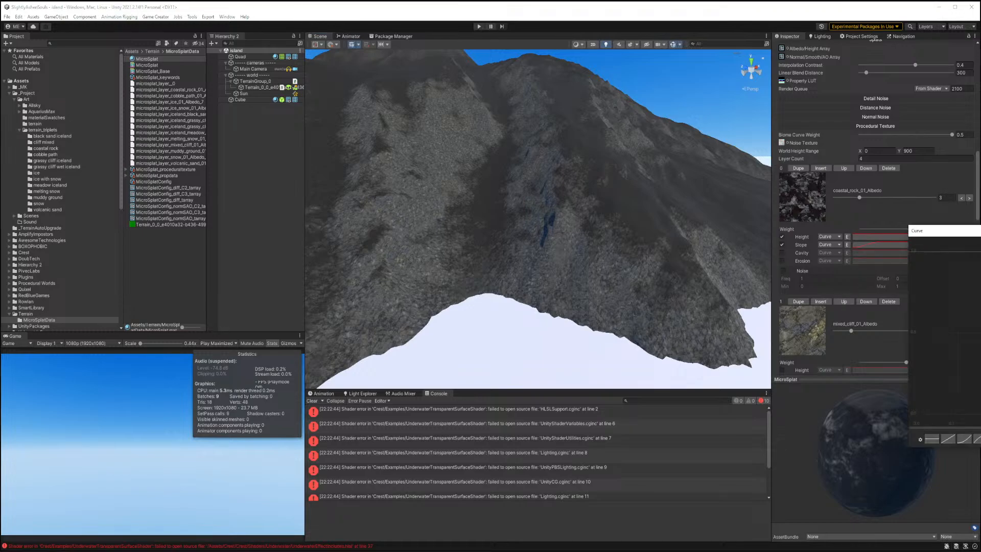
key("Escape")
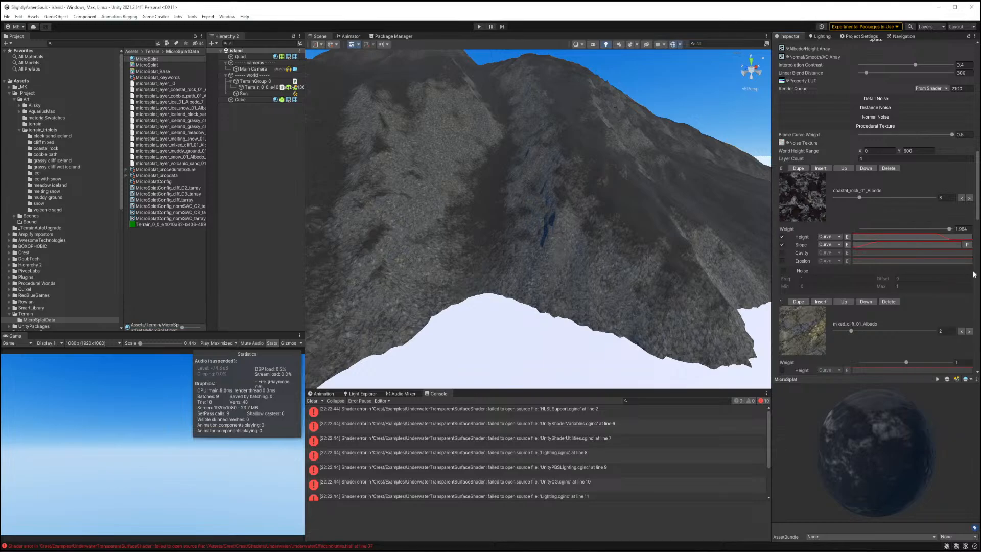
Toggle the coastal rock layer's slope and height filters and reopen its height curve.
left_click(967, 245)
left_click(975, 259)
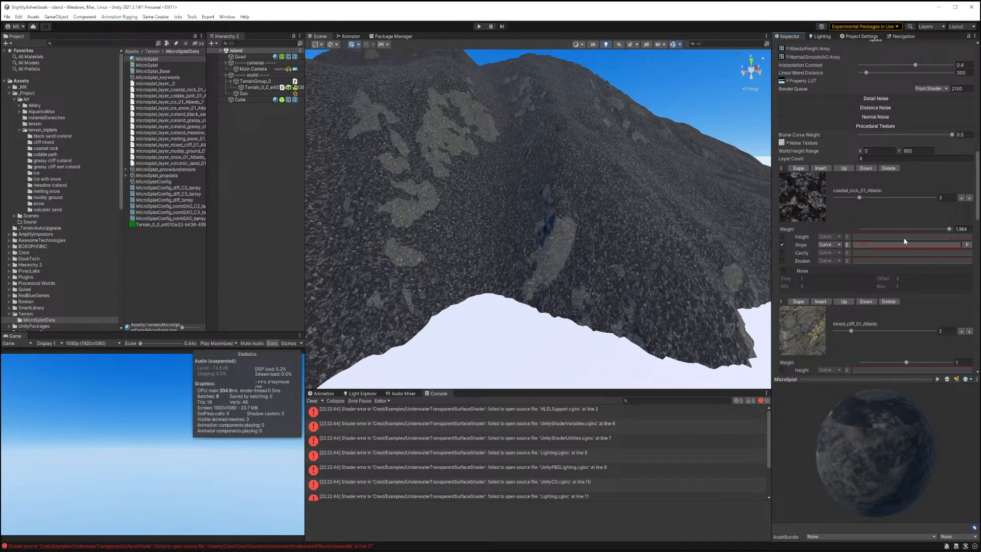
left_click(782, 243)
left_click(782, 237)
left_click(939, 238)
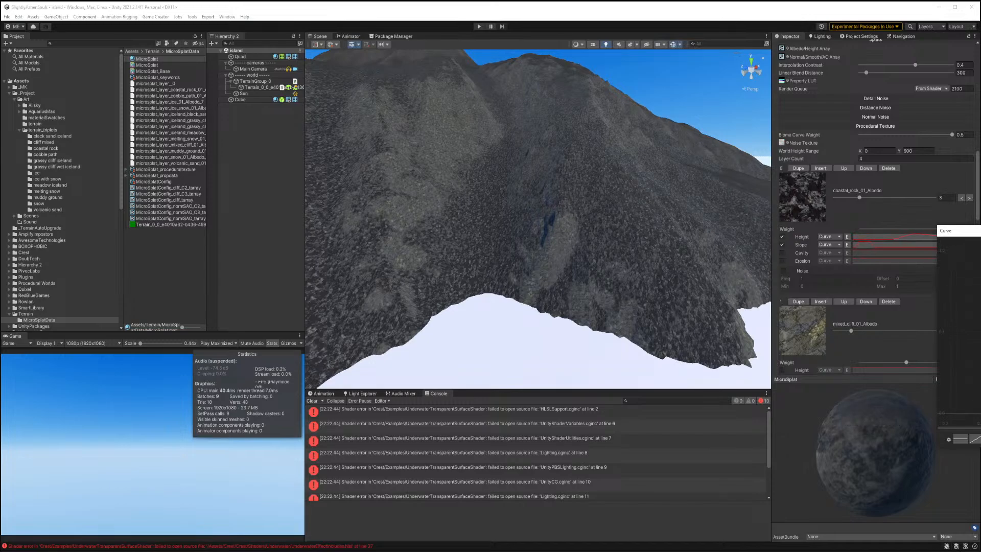
right_click_drag(660, 302, 741, 337)
right_click_drag(613, 297, 506, 286)
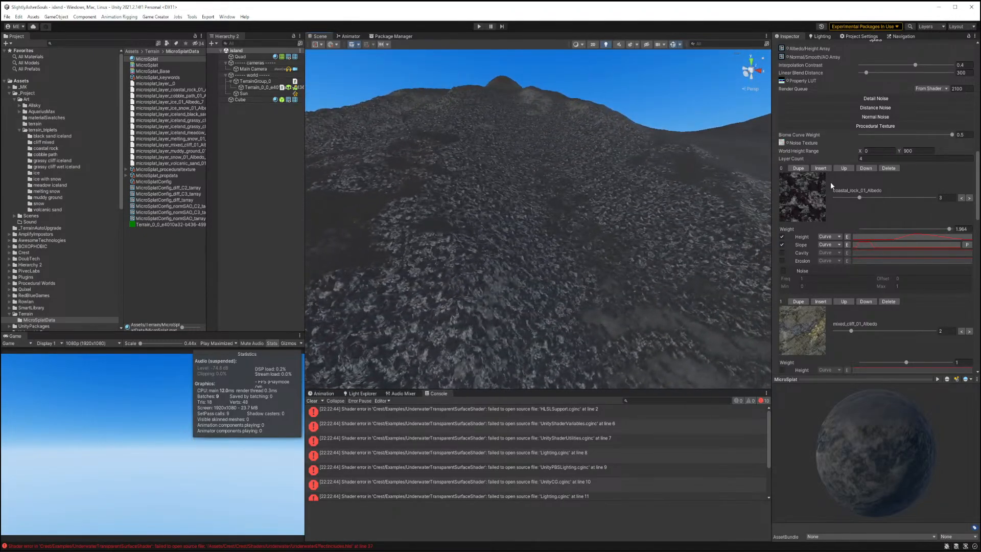
Enable Tessellation in the MicroSplat shader settings.
scroll(875, 125, "up", 10)
scroll(874, 125, "up", 3)
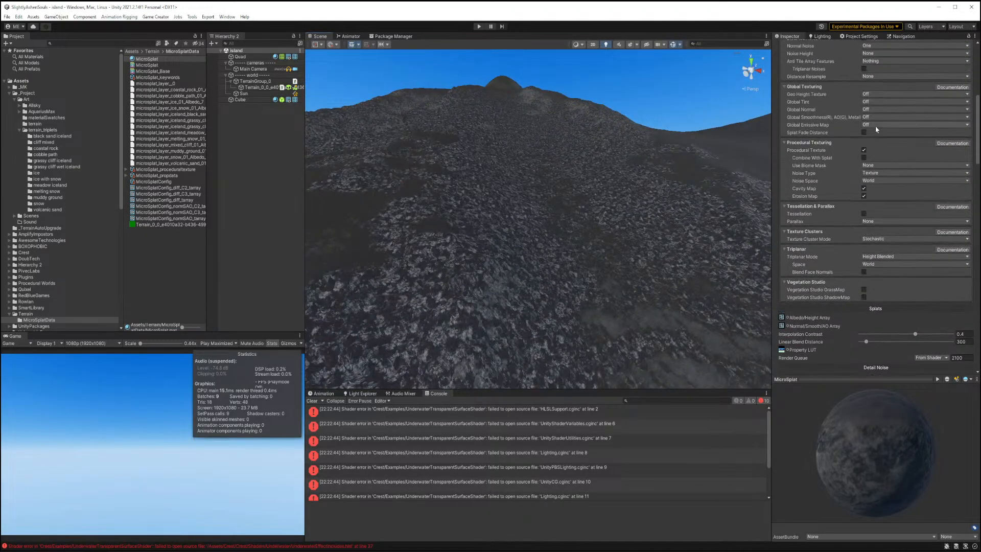
left_click(863, 214)
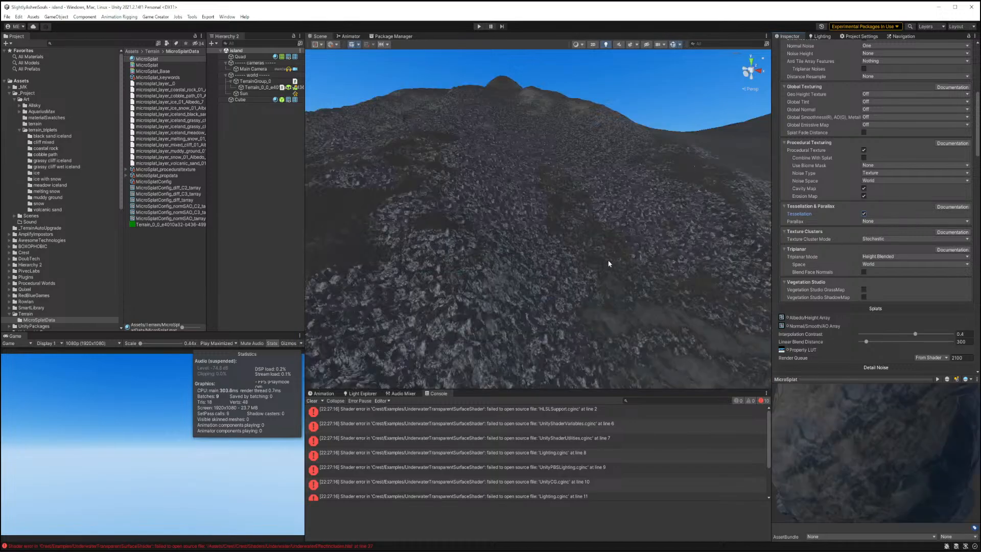
Set the tessellation Displacement to 0.18.
right_click_drag(608, 263, 556, 267)
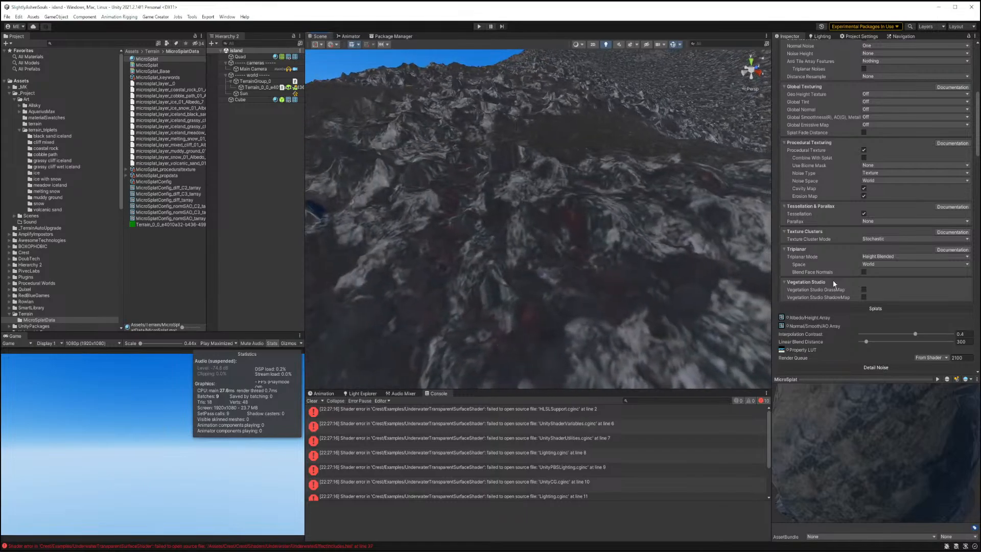
scroll(835, 277, "down", 3)
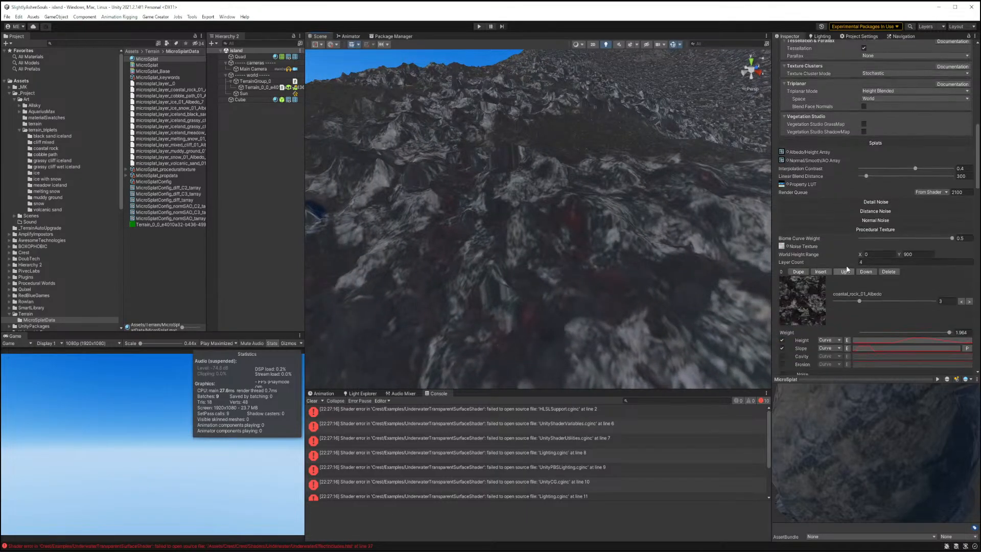
left_click(863, 230)
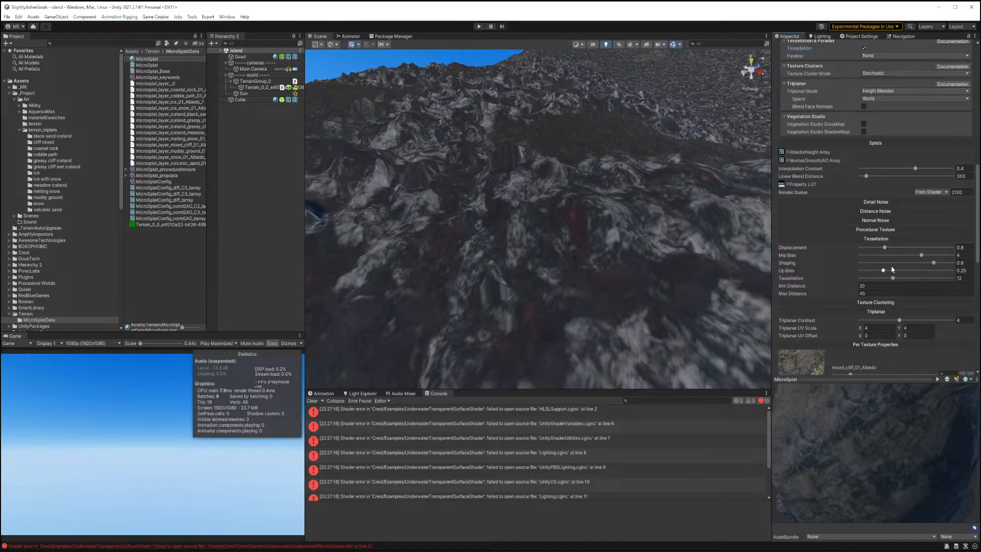
left_click_drag(885, 249, 866, 250)
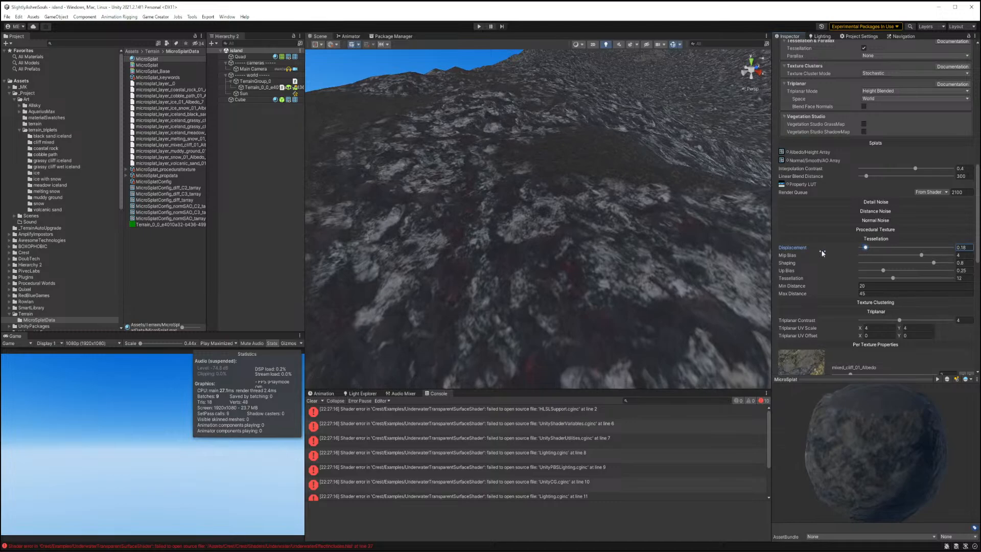
Insert a new procedural texture layer at the top of the list and assign it the snow_01 texture (index 11).
right_click_drag(670, 261, 718, 219)
key("w")
key("w")
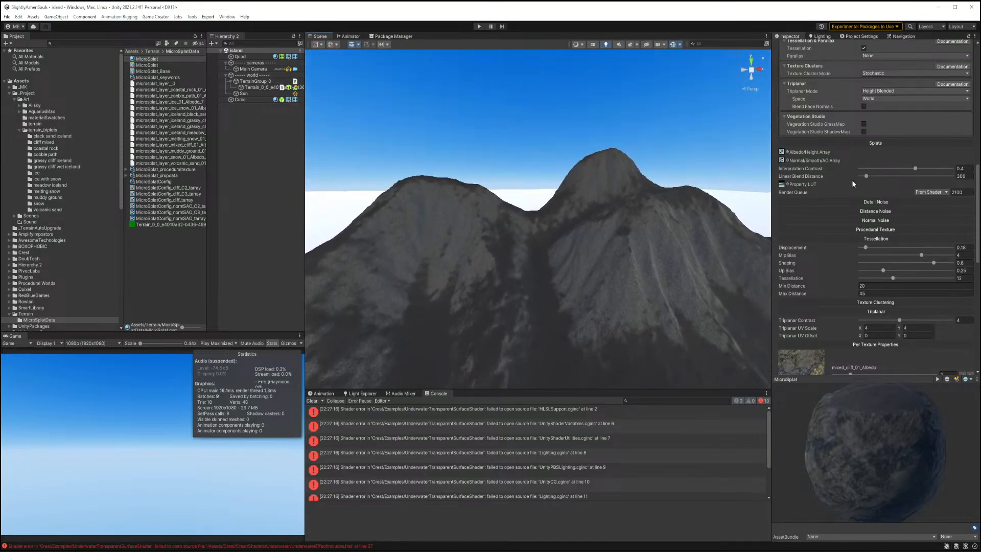
scroll(842, 249, "down", 5)
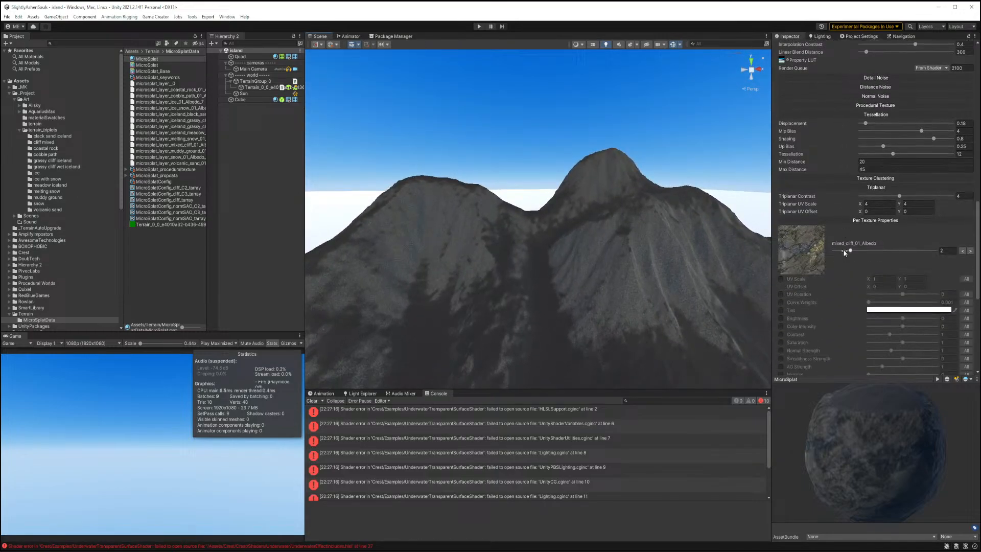
scroll(892, 231, "down", 7)
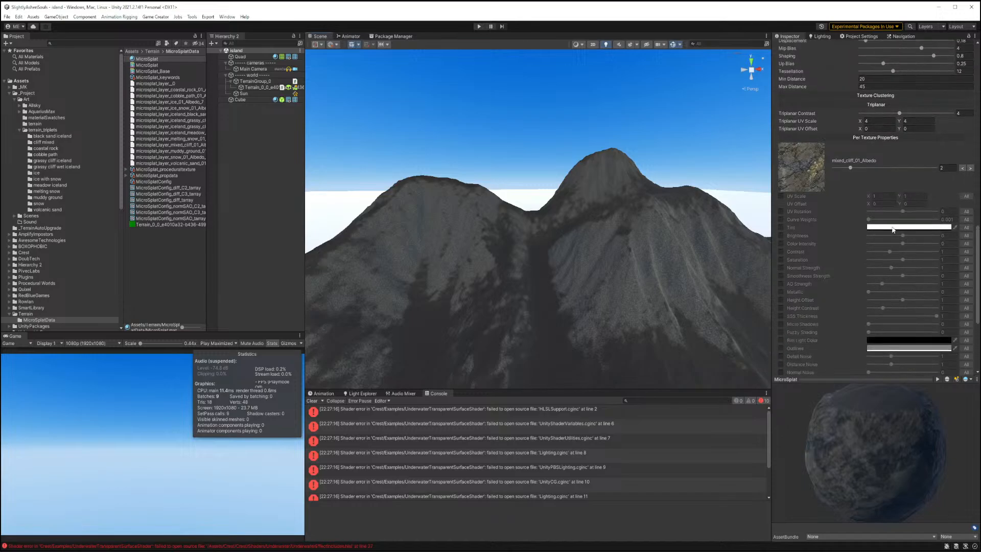
scroll(891, 226, "up", 9)
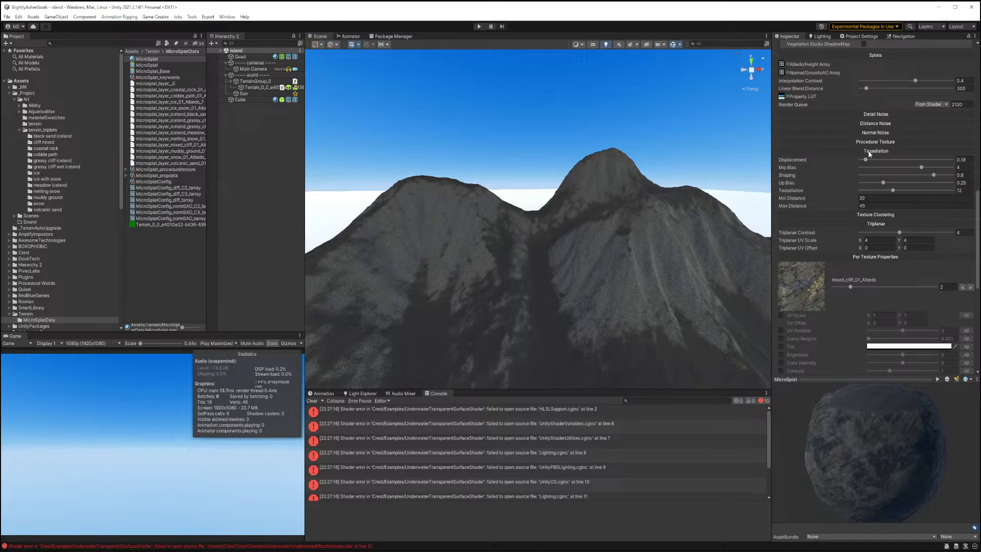
left_click(870, 152)
left_click(875, 143)
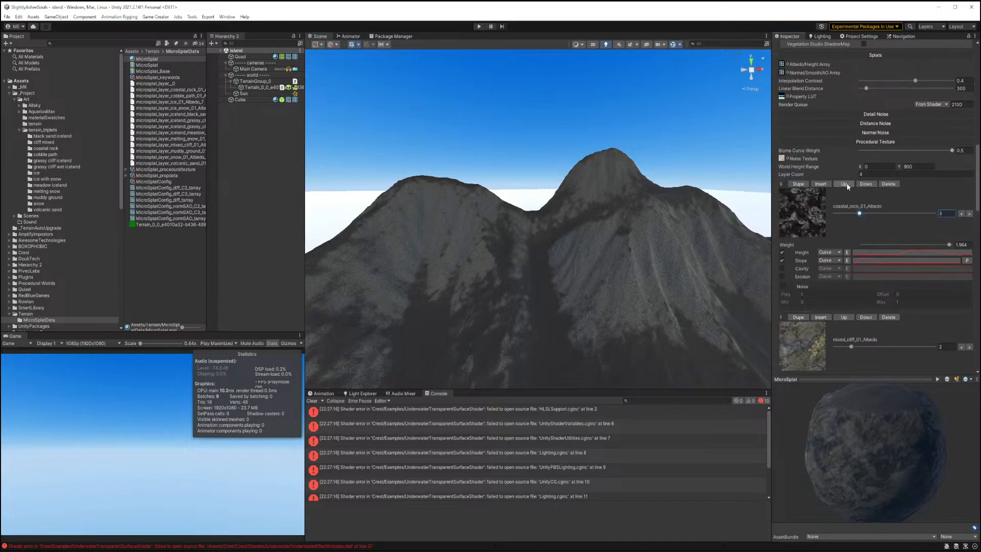
left_click(819, 184)
left_click_drag(835, 214, 926, 212)
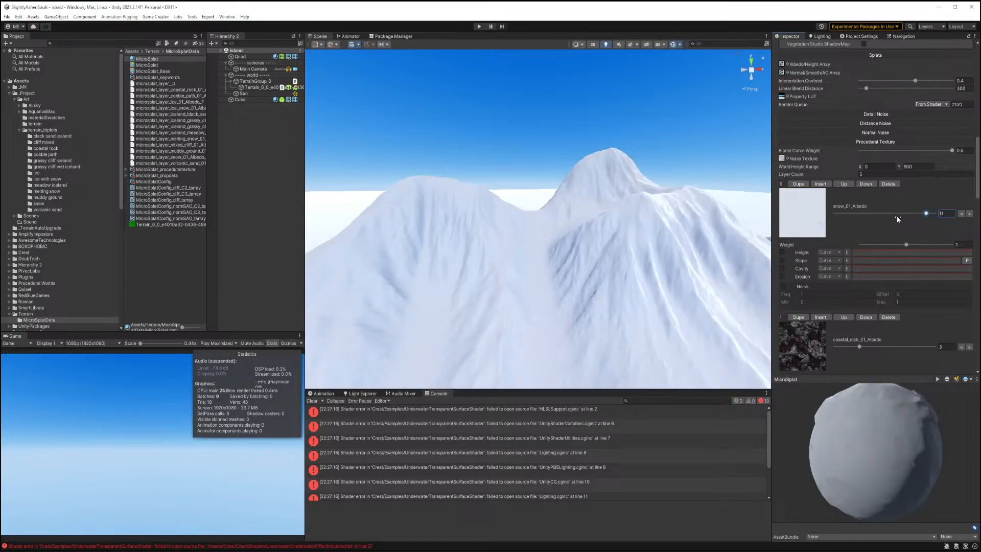
Enable the snow layer's height filter and reshape its height curve so snow covers only the high terrain.
right_click_drag(638, 286, 576, 296)
left_click(782, 253)
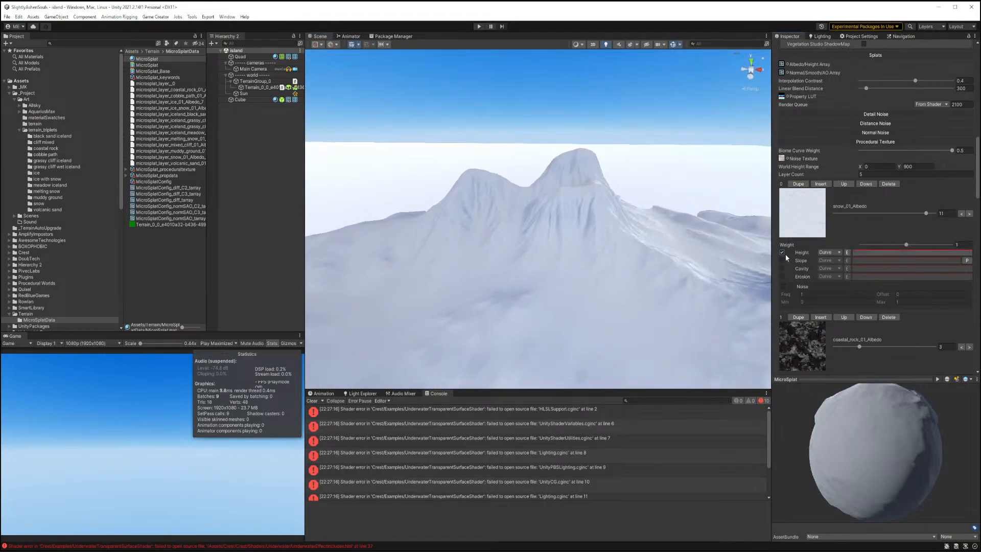
left_click(858, 253)
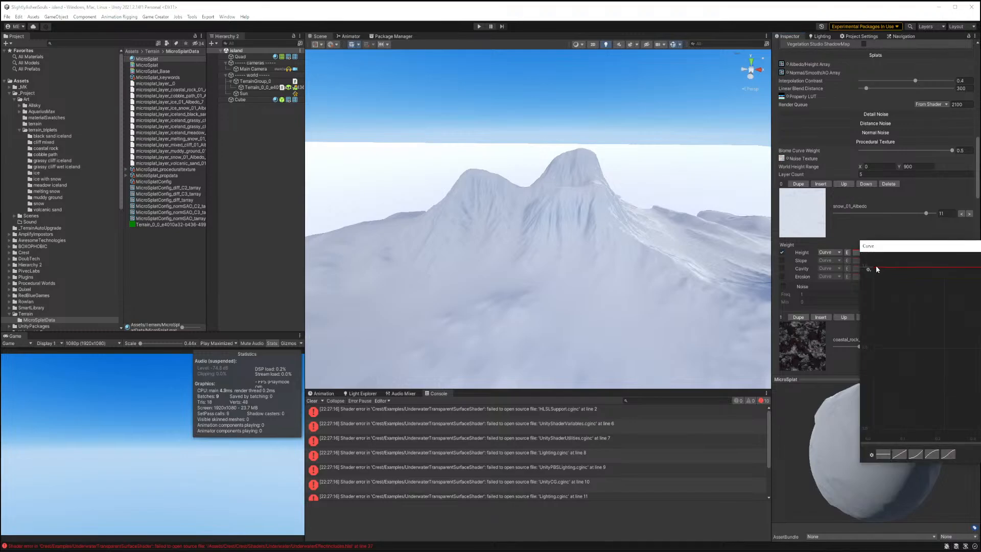
left_click_drag(876, 267, 894, 438)
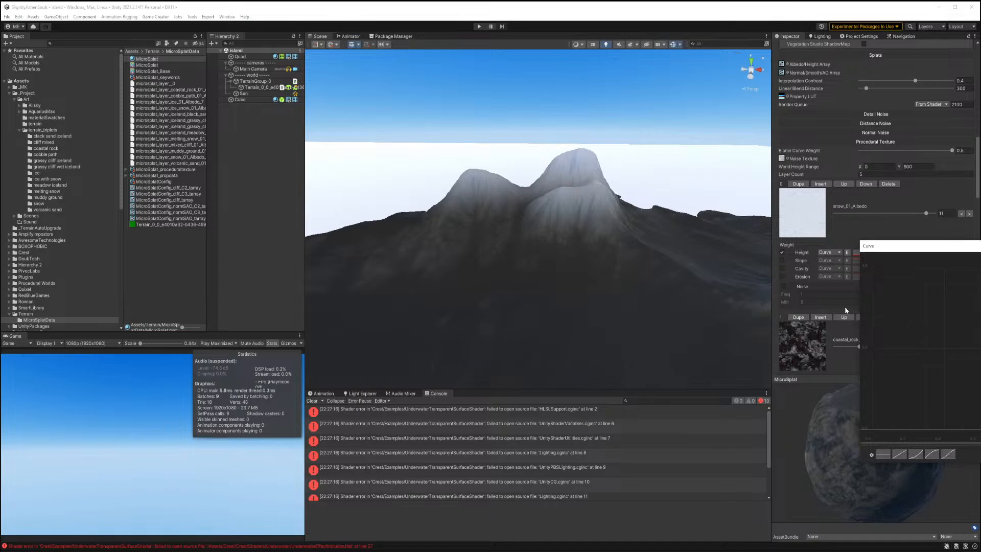
Enable noise on the snow layer and set its frequency to 31.43 and minimum to 0.09.
left_click(784, 285)
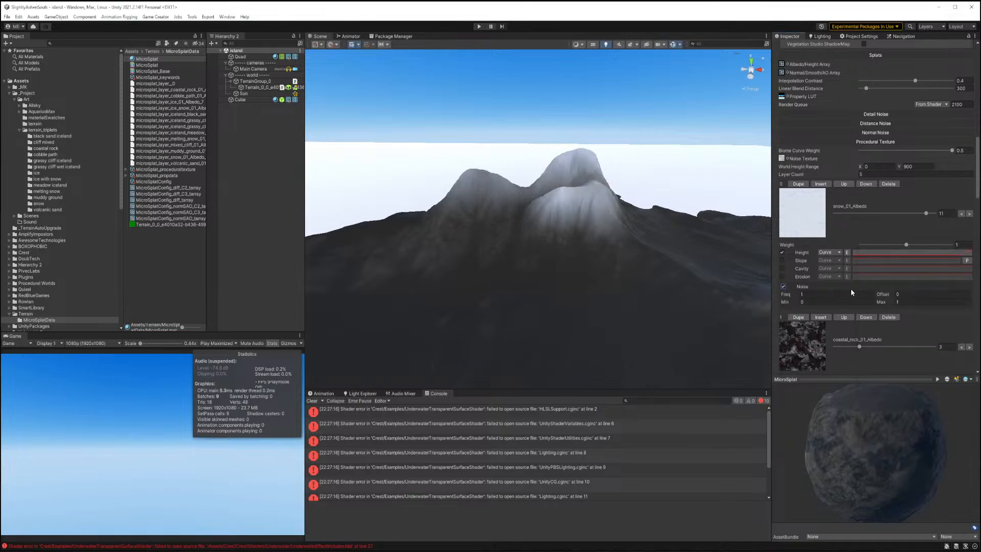
left_click(787, 302)
left_click_drag(786, 302, 964, 297)
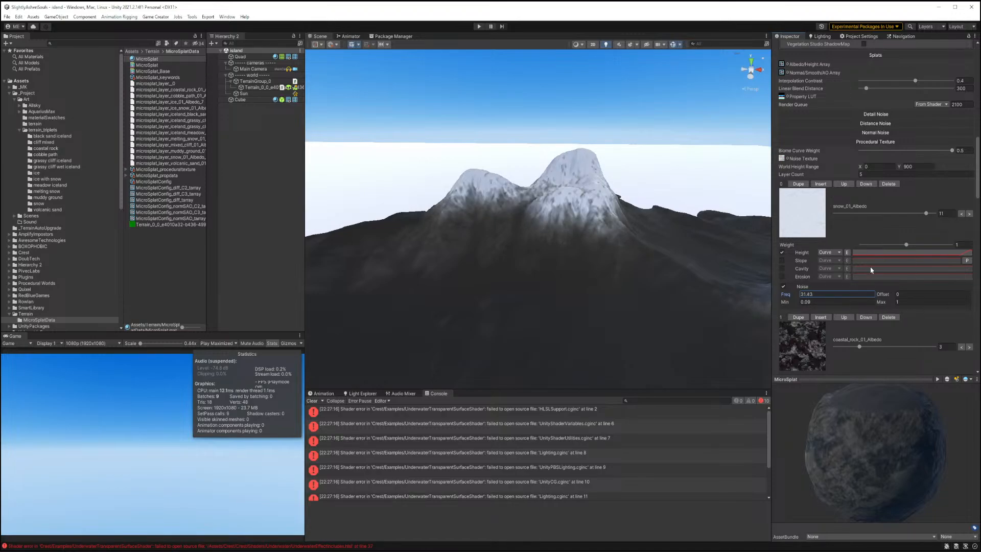
Enable the snow layer's cavity filter with the Low Pass mode.
left_click(882, 253)
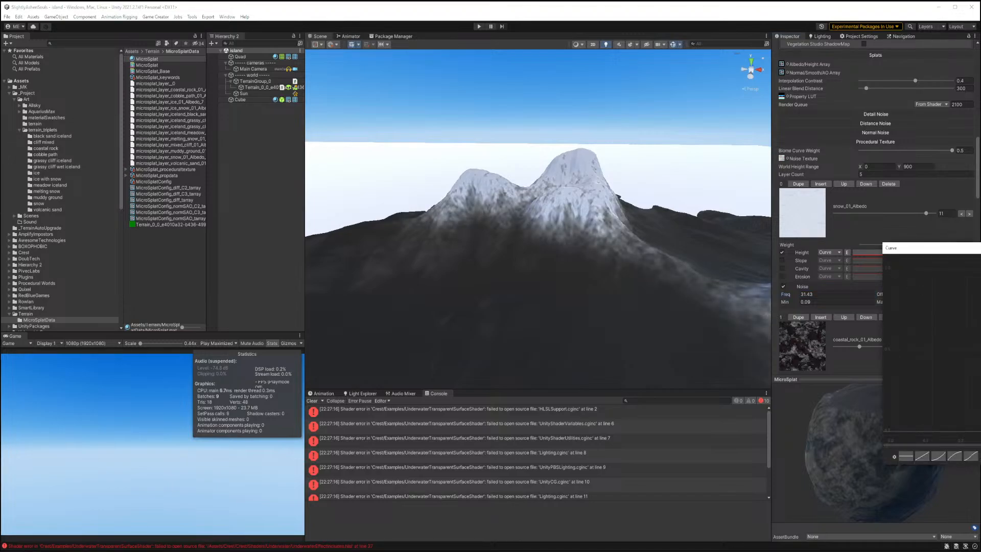
left_click(781, 268)
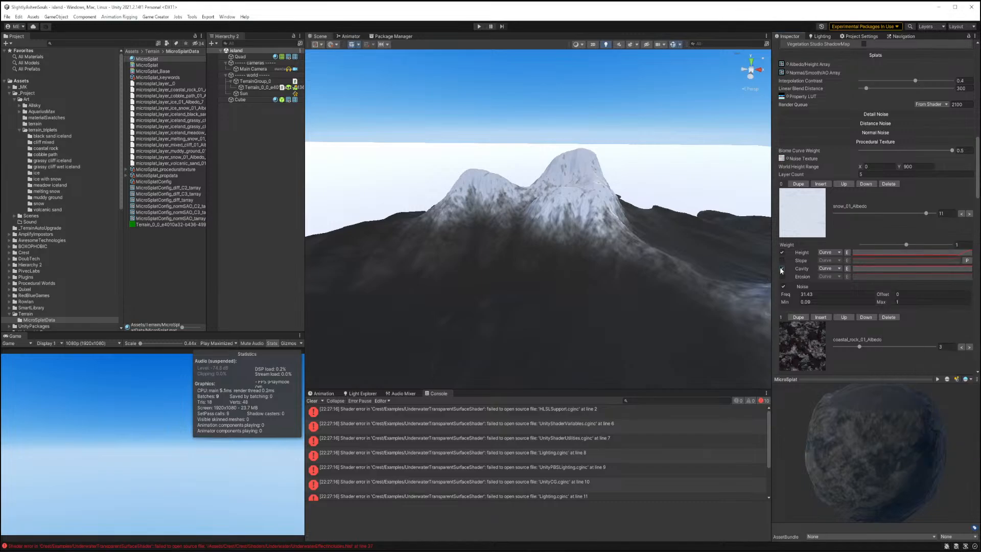
left_click(825, 268)
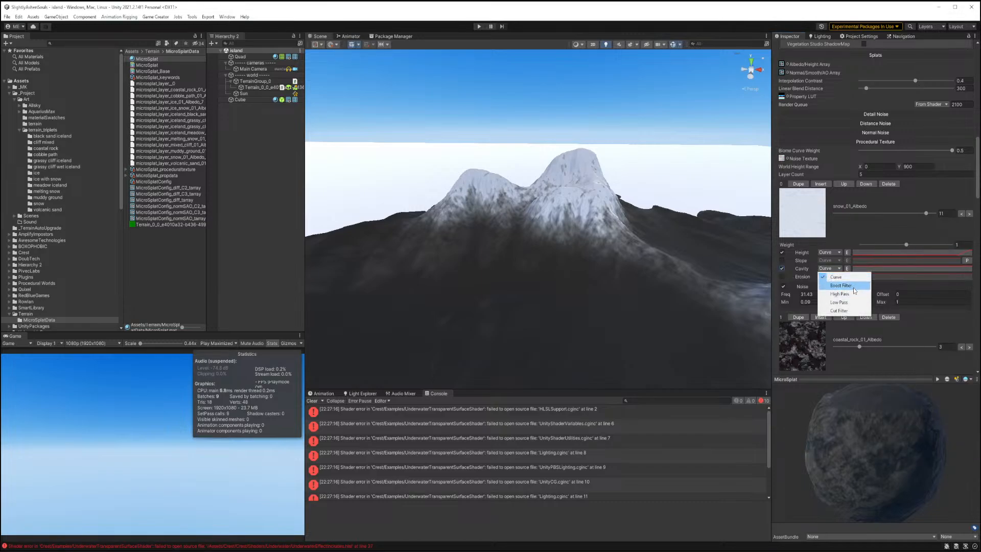
left_click(847, 303)
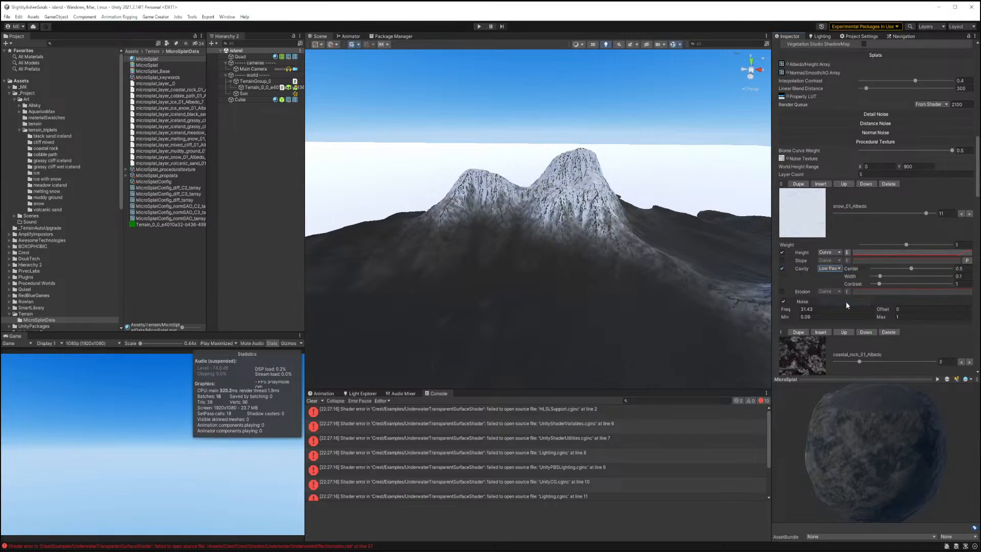
Switch the snow cavity filter to High Pass and set center 0.459, width 0.098 and contrast 1.41.
mouse_move(616, 278)
right_mouse_down()
mouse_move(616, 258)
mouse_move(631, 273)
right_mouse_up()
key("w")
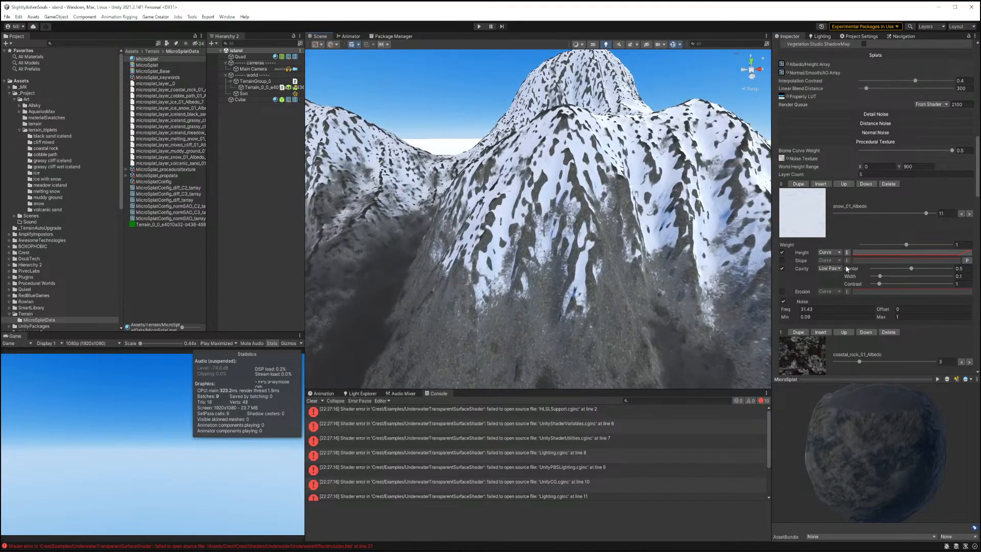
left_click(831, 269)
left_click(842, 291)
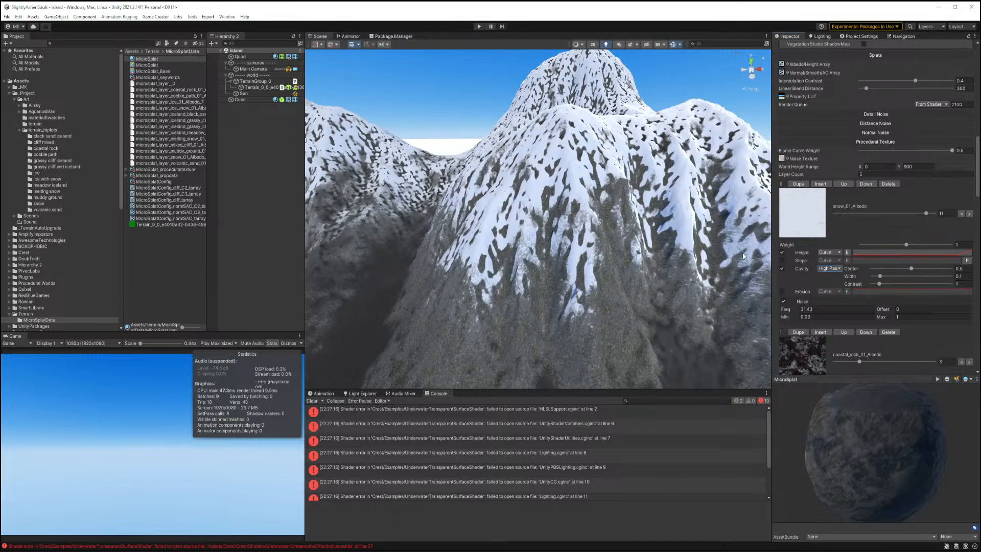
left_click_drag(910, 268, 877, 276)
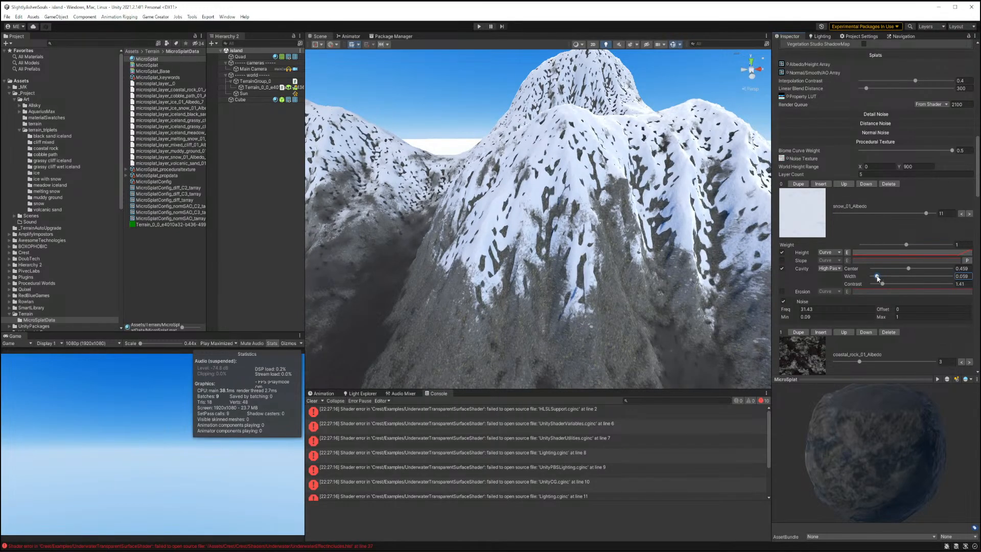
Set the terrain's base texture resolution to 2048 x 2048 and control texture resolution to 1024 x 1024.
left_click(256, 88)
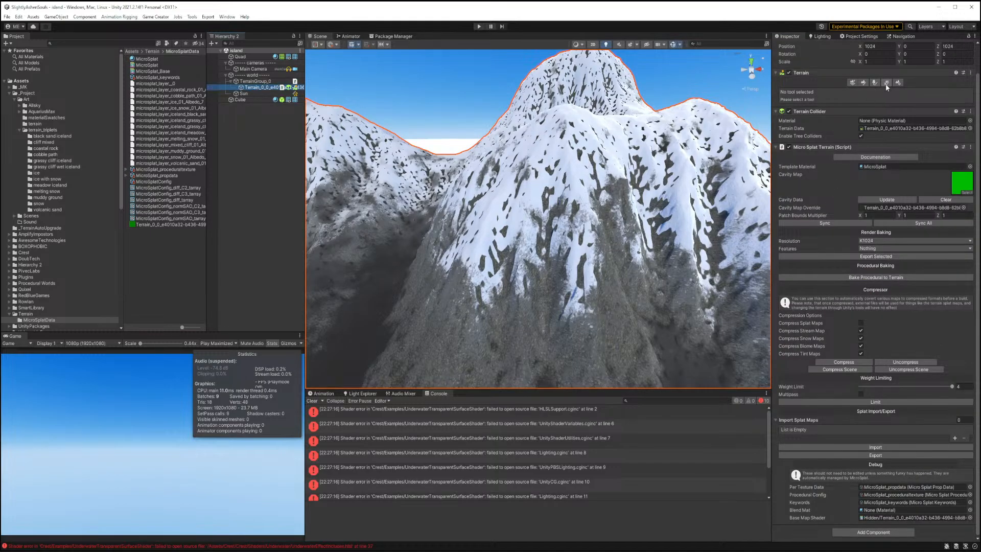
left_click(898, 82)
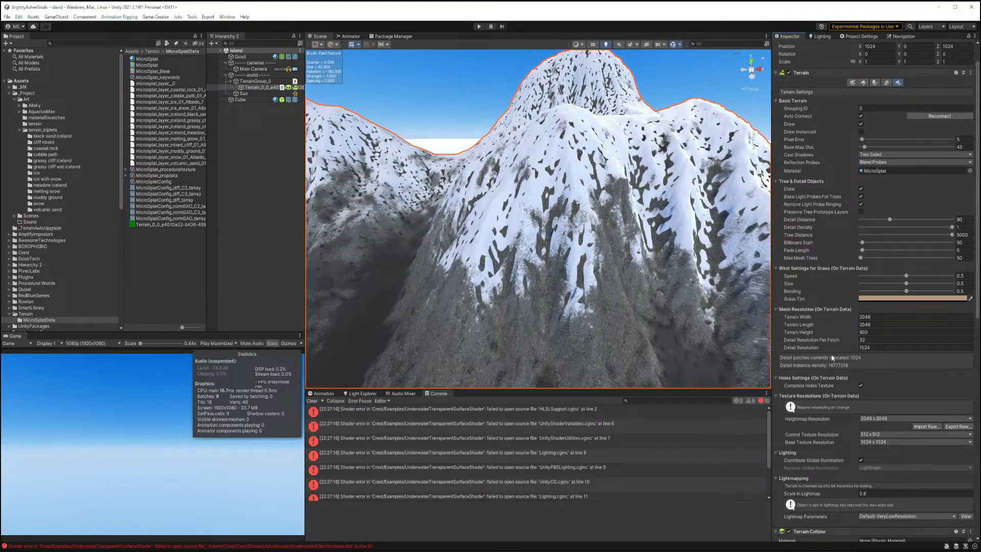
left_click(863, 443)
left_click(884, 509)
left_click(875, 437)
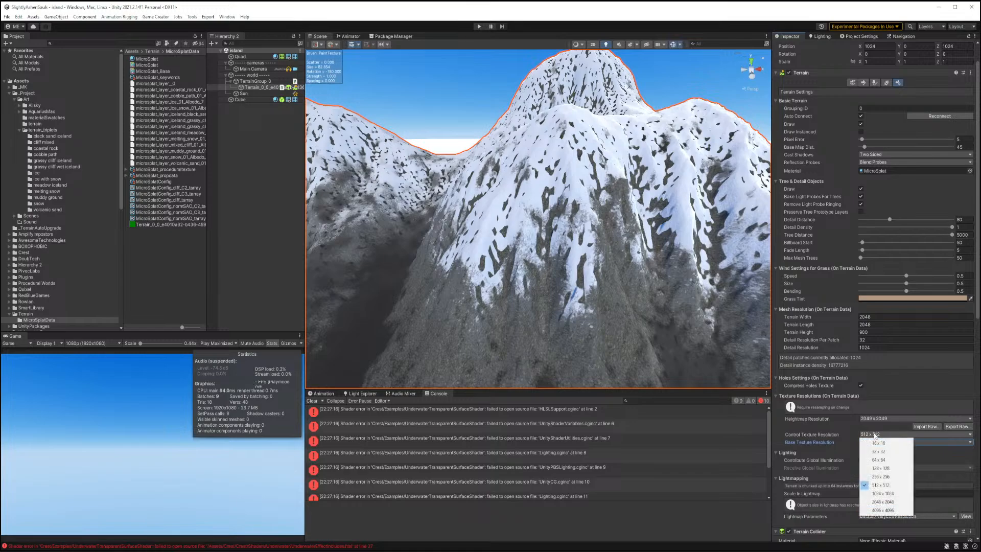
left_click(875, 494)
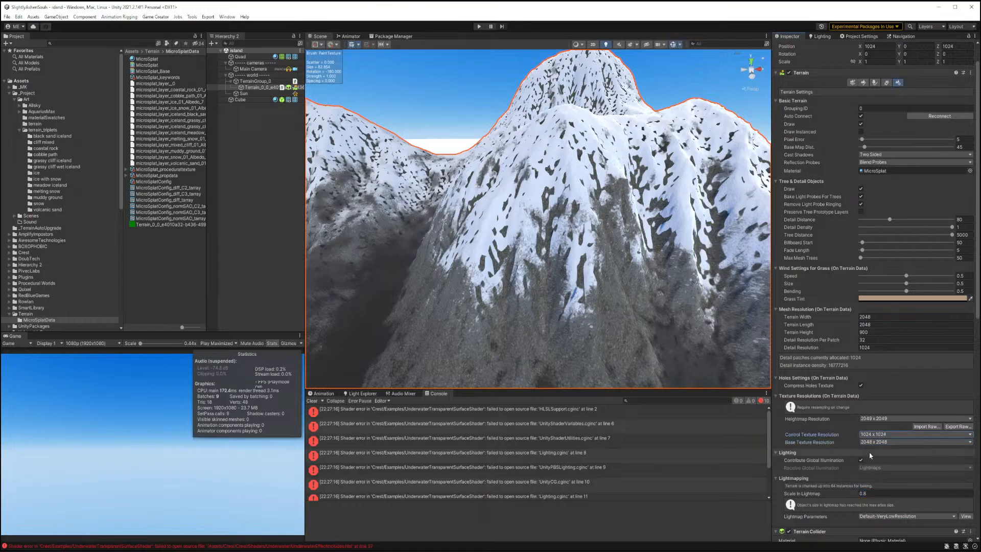
Reselect the terrain tile and clear the console's error messages.
scroll(833, 427, "down", 15)
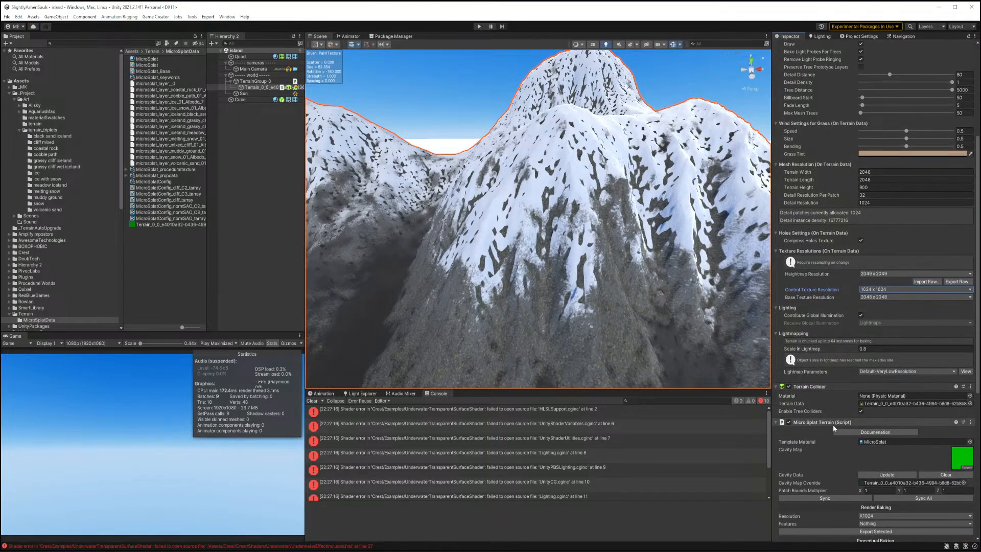
scroll(833, 433, "down", 1)
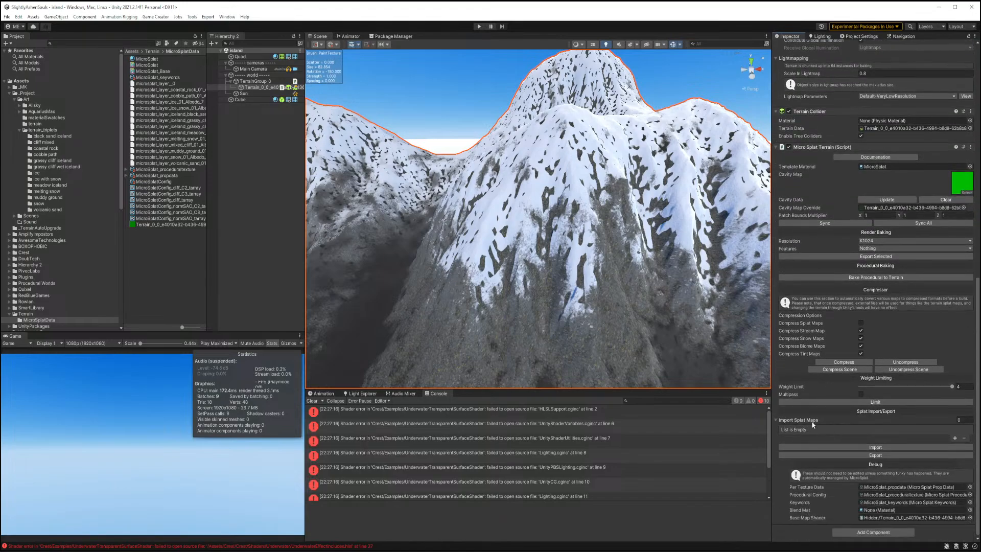
left_click(255, 81)
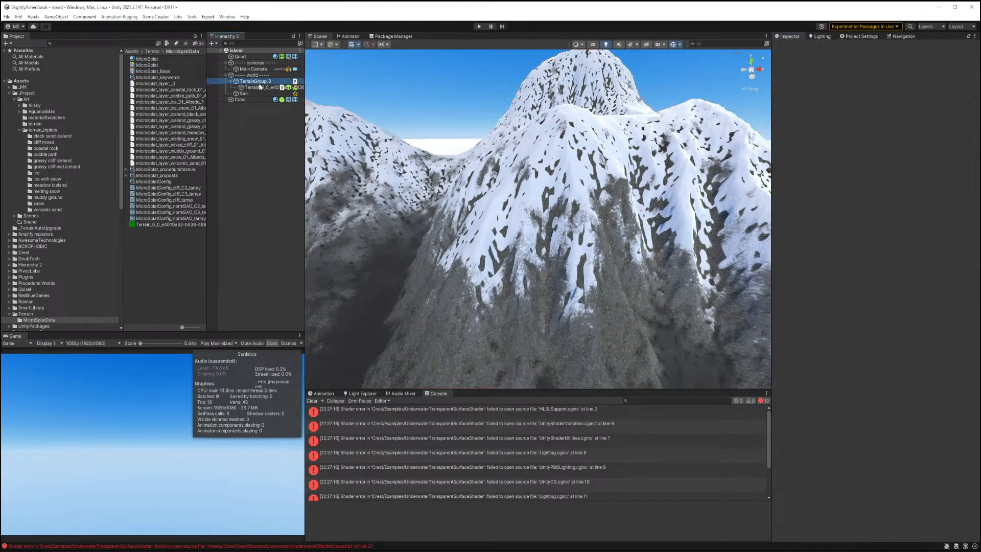
left_click(258, 87)
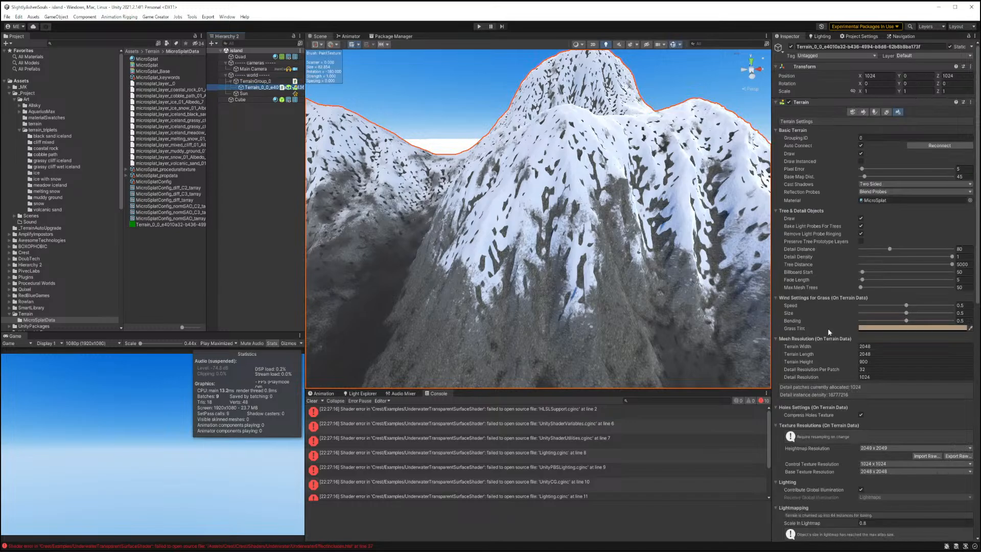
left_click(312, 401)
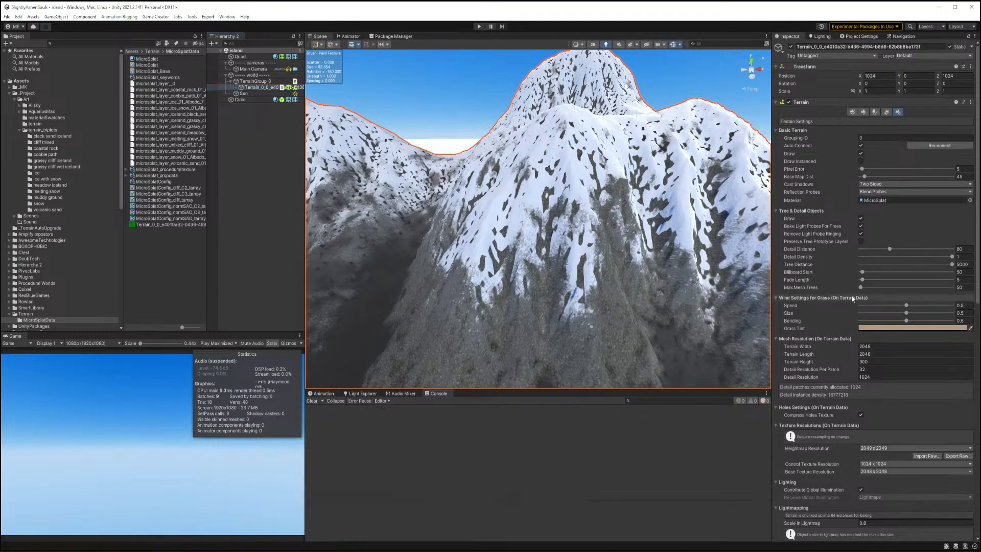
Review the snow layer's procedural texture settings in the MicroSplat material.
left_click(147, 58)
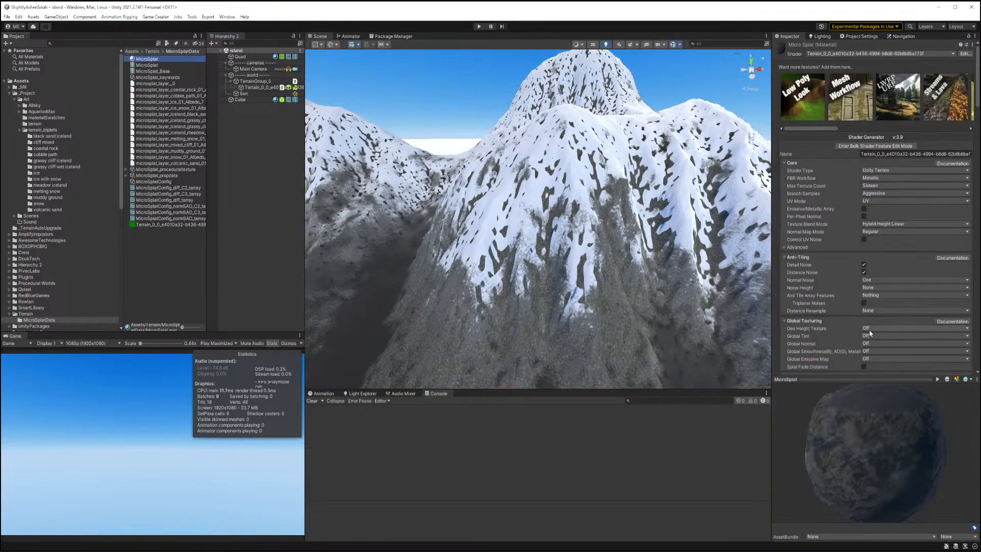
scroll(858, 276, "down", 10)
scroll(857, 277, "down", 10)
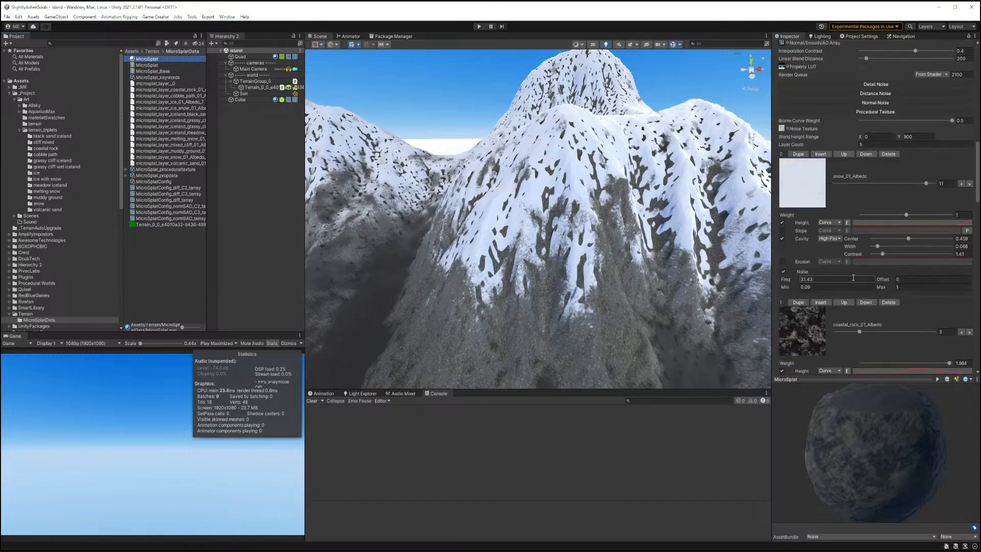
scroll(853, 278, "down", 3)
scroll(853, 278, "up", 3)
Clear and regenerate the terrain's cavity map in the MicroSplat Terrain component.
left_click(250, 89)
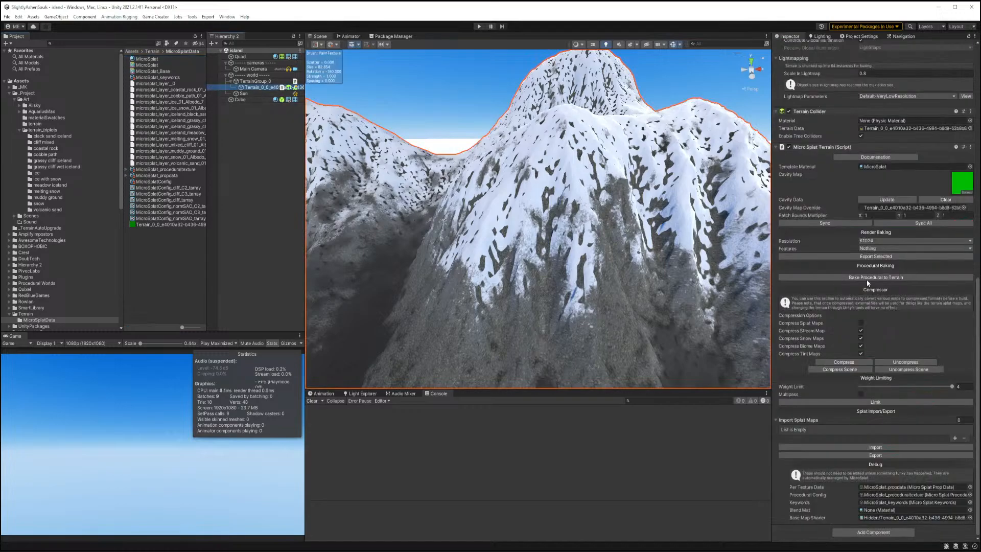
left_click(905, 200)
left_click(931, 200)
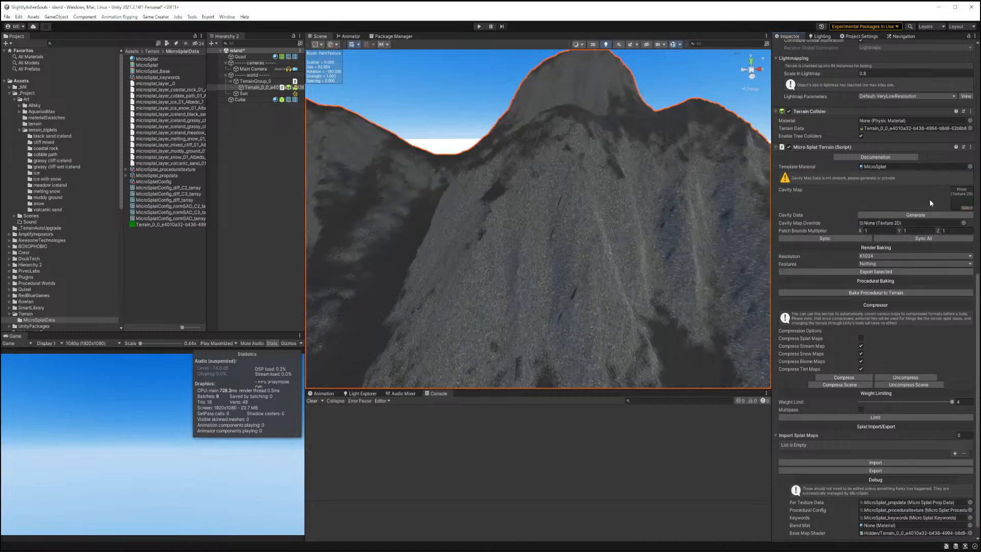
left_click(895, 218)
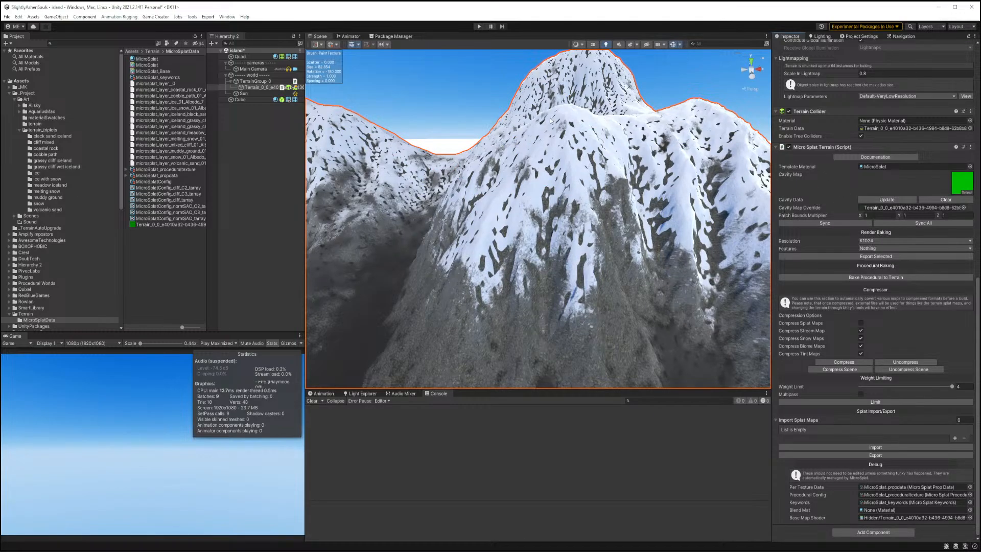
Set the snow layer's cavity filter center to 0.454 in the MicroSplat material.
left_click(146, 59)
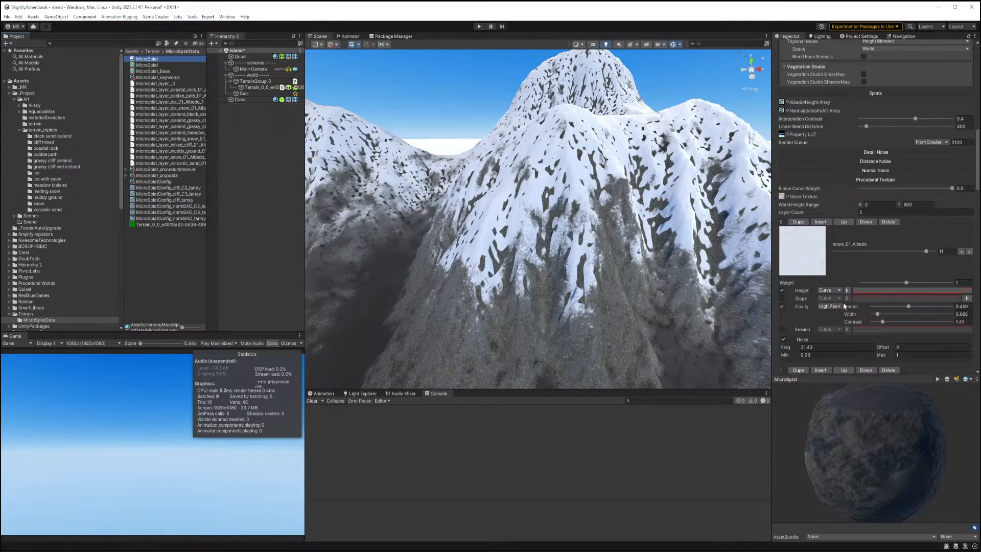
left_click(908, 307)
mouse_move(908, 306)
left_mouse_down()
mouse_move(924, 306)
mouse_move(909, 309)
left_mouse_up()
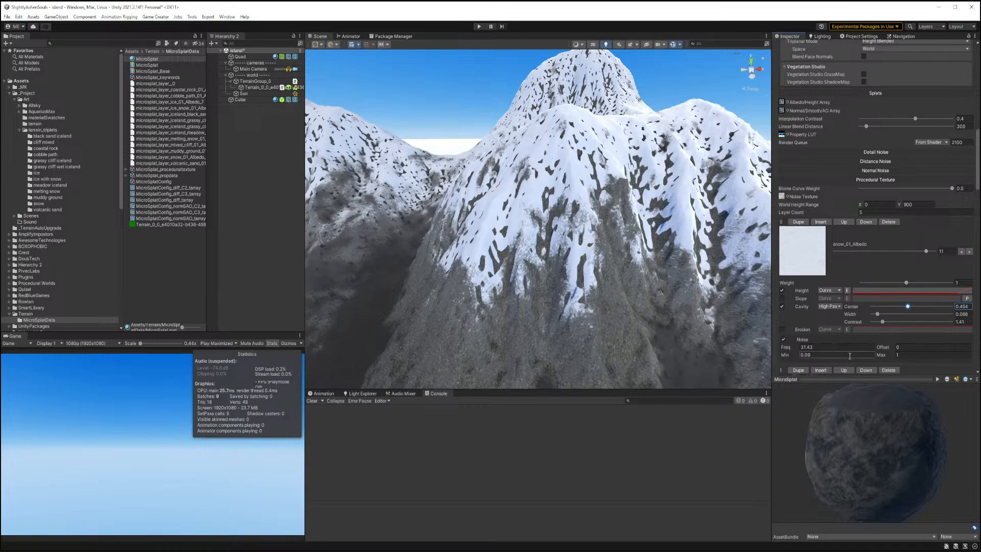
left_click(799, 370)
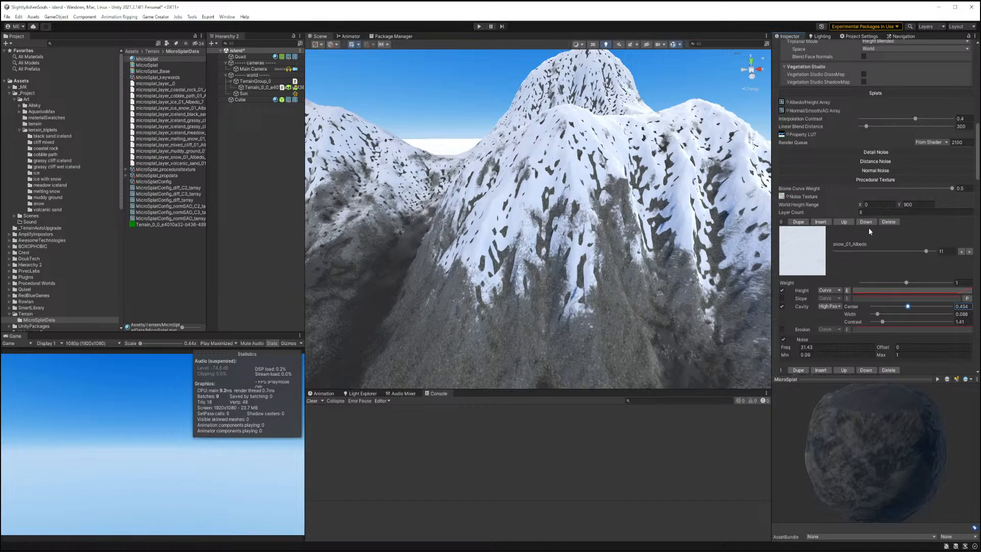
Switch the first procedural layer's texture to melting_snow_01_Albedo.
mouse_move(927, 251)
left_mouse_down()
mouse_move(901, 256)
mouse_move(909, 256)
left_mouse_up()
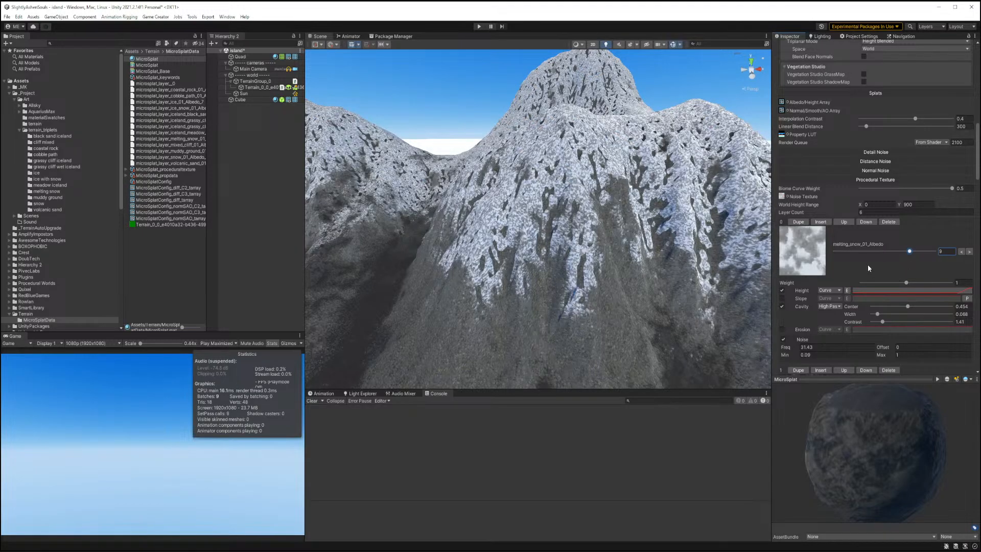
mouse_move(596, 252)
right_mouse_down()
mouse_move(592, 230)
mouse_move(608, 228)
mouse_move(601, 257)
right_mouse_up()
key("w")
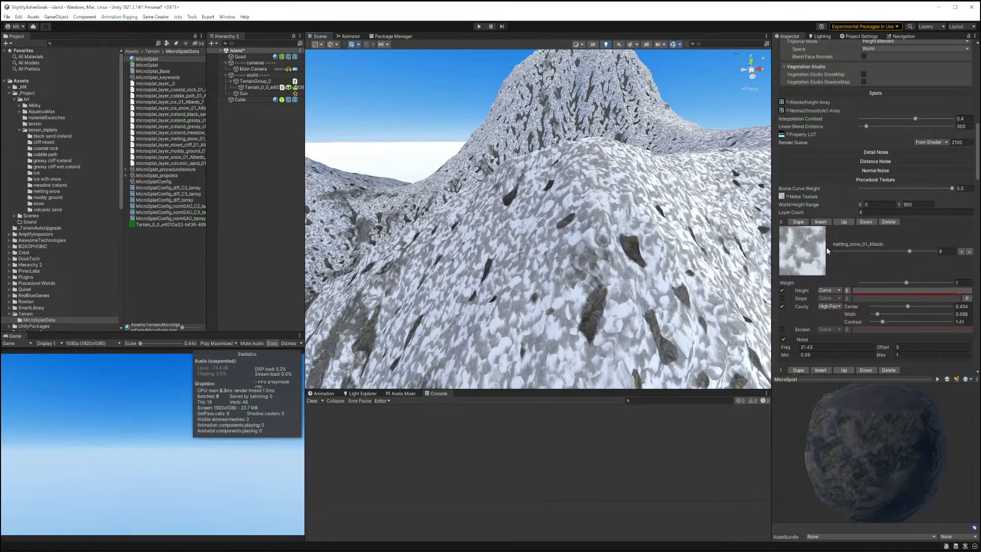
Set the triplanar UV scale Y to 4 in the MicroSplat material.
scroll(856, 248, "down", 5)
scroll(862, 250, "up", 7)
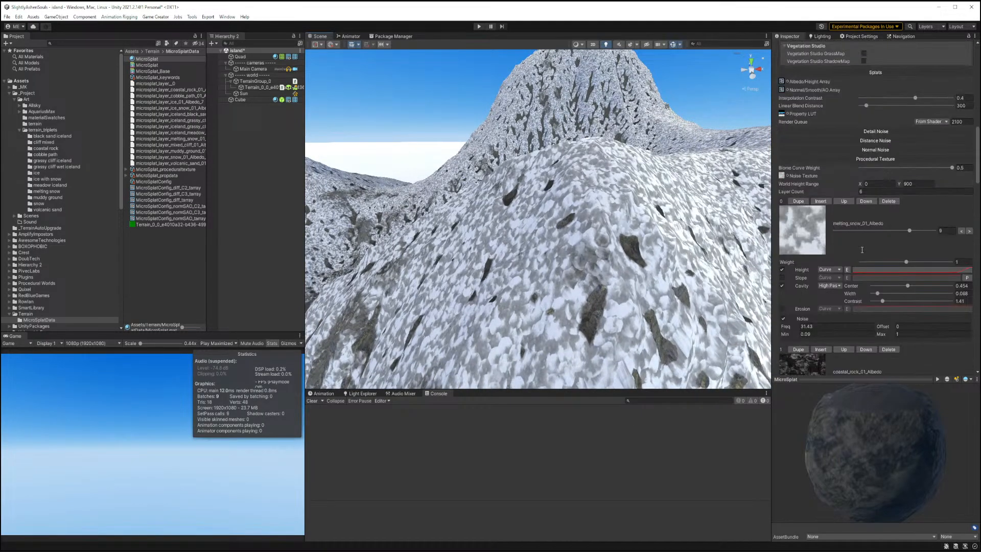
scroll(863, 255, "up", 3)
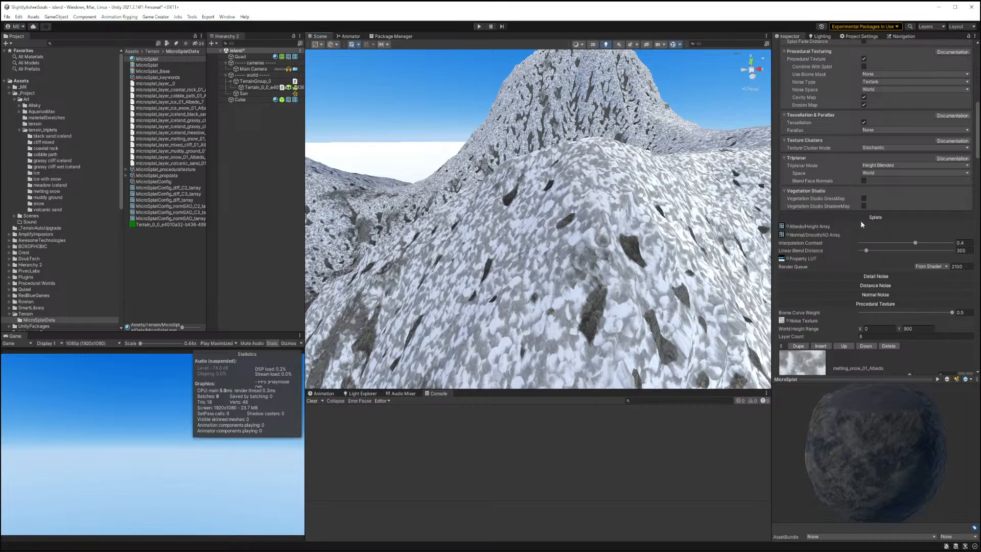
scroll(861, 223, "down", 4)
scroll(861, 218, "down", 20)
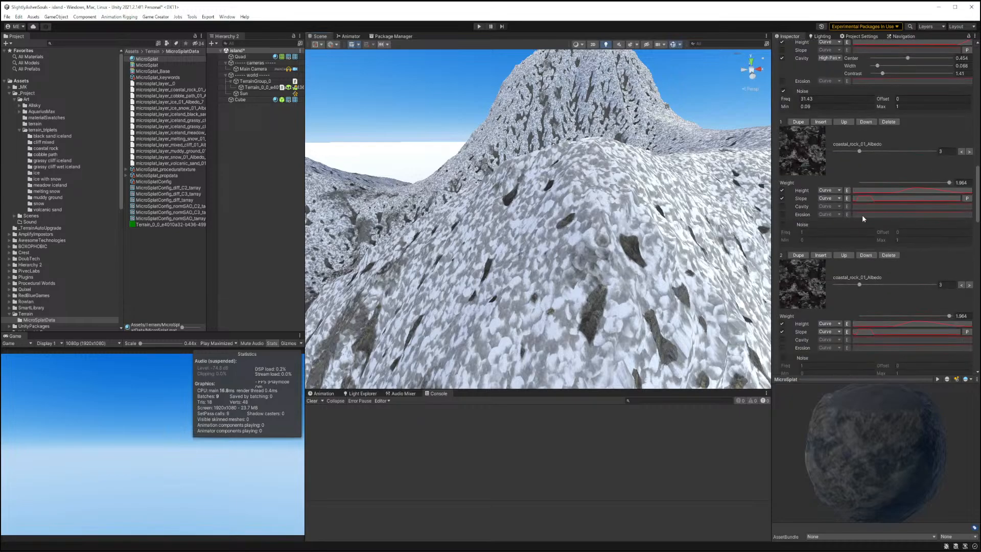
scroll(861, 221, "down", 4)
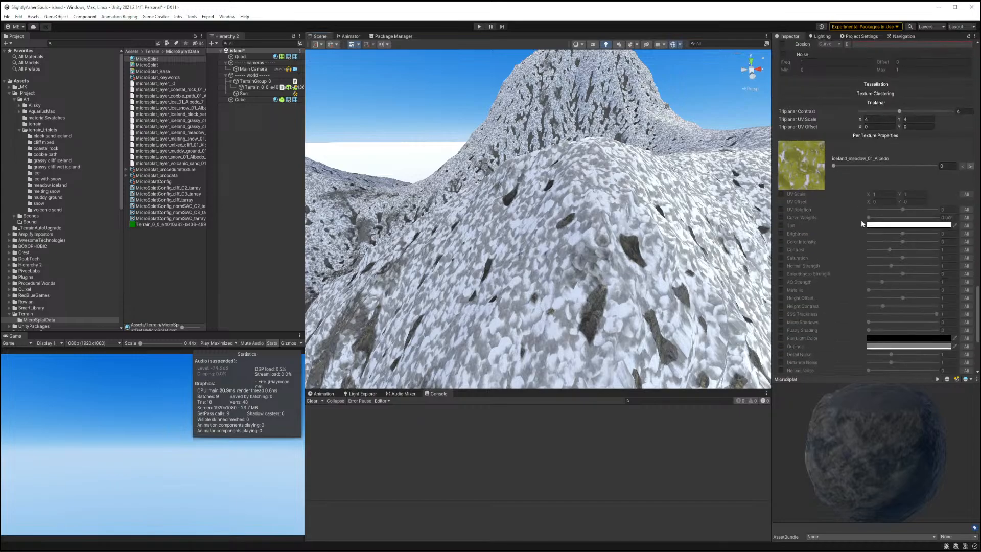
scroll(905, 179, "up", 2)
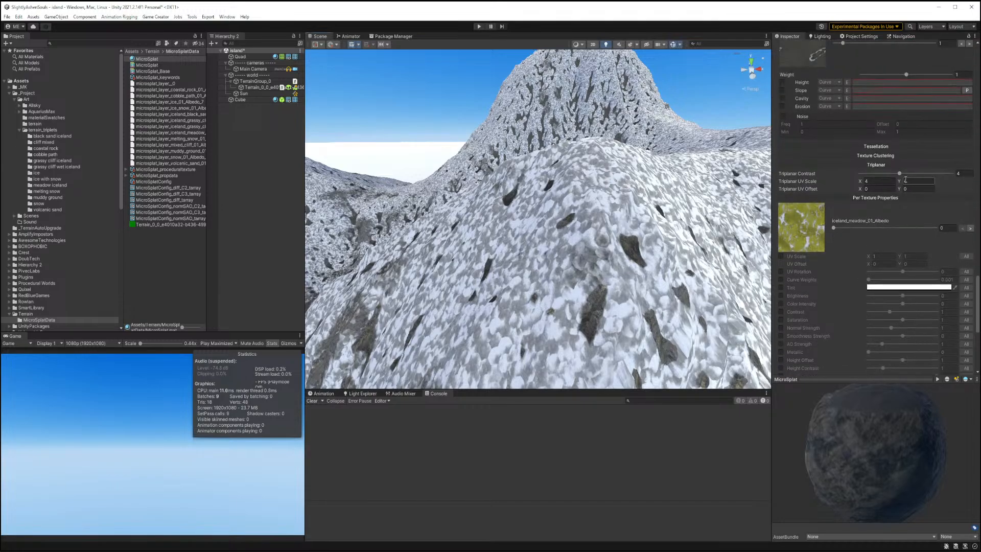
type("4")
key("Return")
Expand Texture Clustering and set blend contrast to about 0.68 and noise scale to about 0.82.
left_click(886, 156)
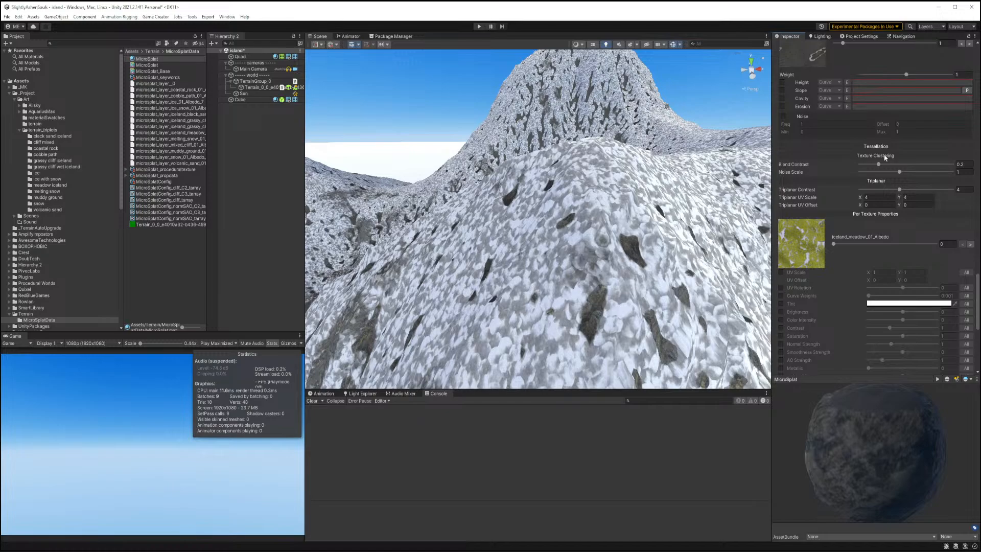
mouse_move(878, 164)
left_mouse_down()
mouse_move(843, 164)
mouse_move(951, 164)
mouse_move(835, 174)
mouse_move(959, 174)
mouse_move(878, 180)
mouse_move(891, 175)
left_mouse_up()
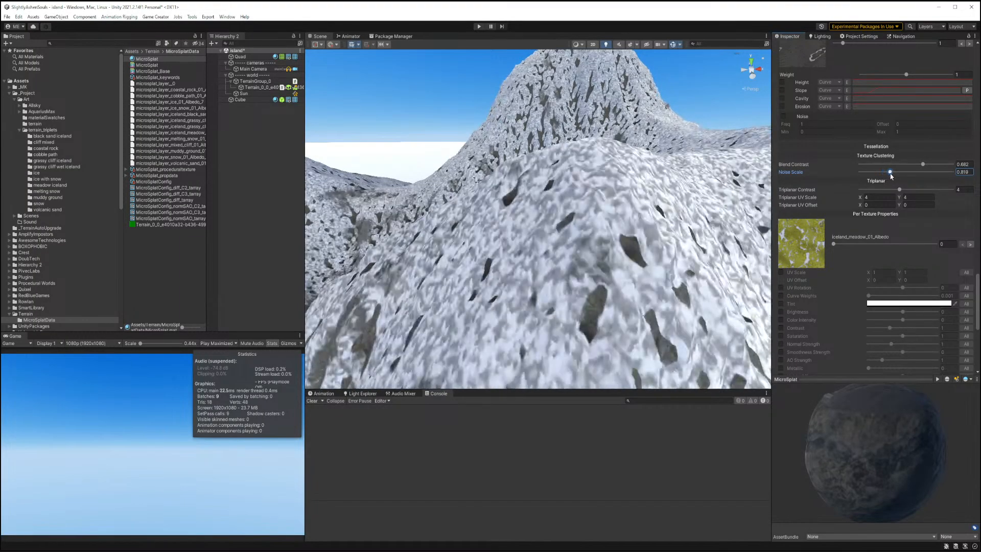
Set the triplanar UV scale X and Y both to 2.
left_click(876, 147)
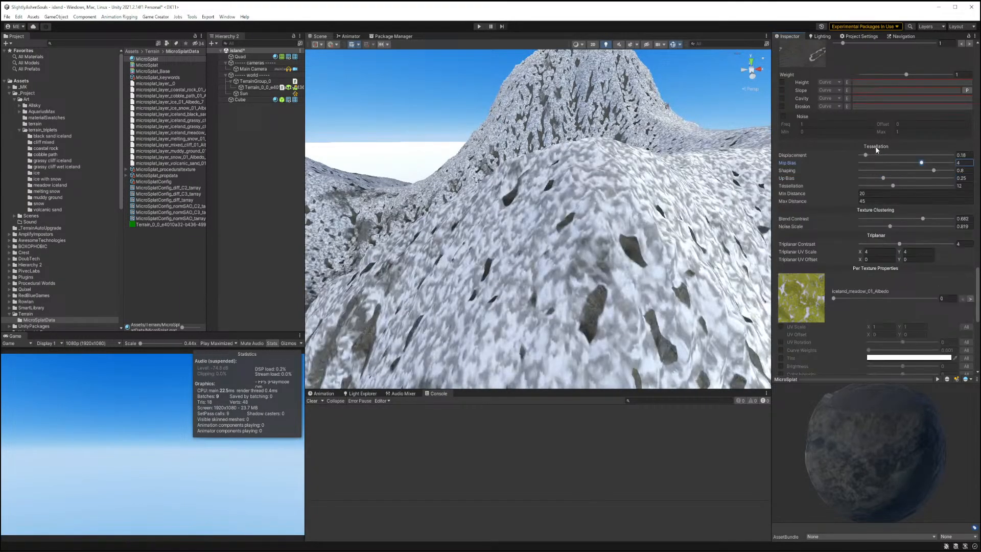
left_click(876, 147)
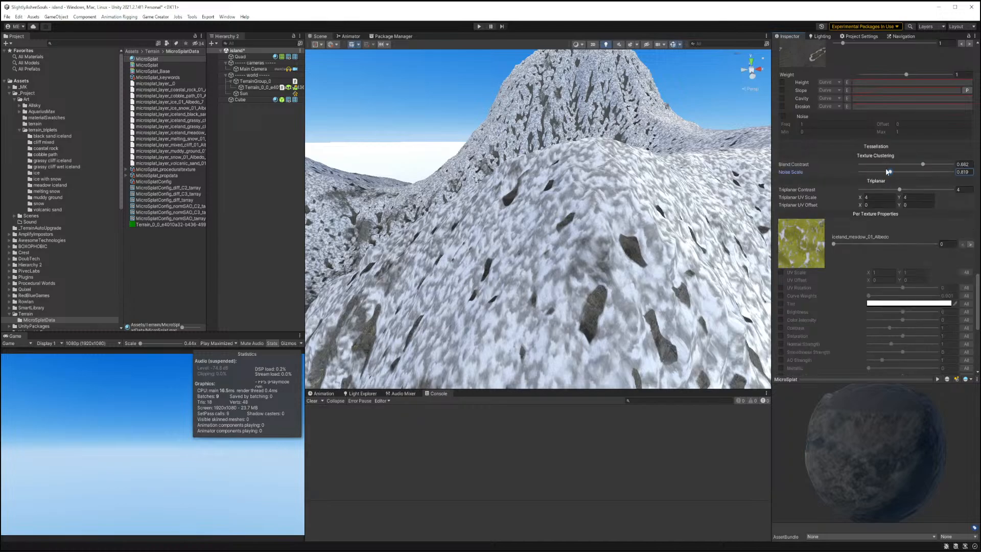
left_click(885, 197)
type("2")
key("Tab")
type("2")
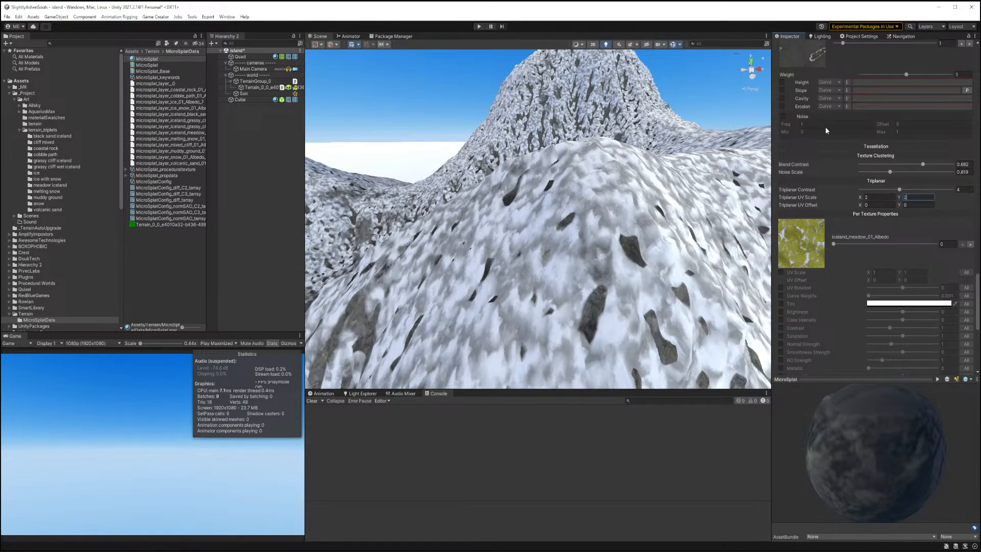
Delete the duplicate coastal_rock_01_Albedo layer from the procedural texture layers.
scroll(825, 130, "up", 10)
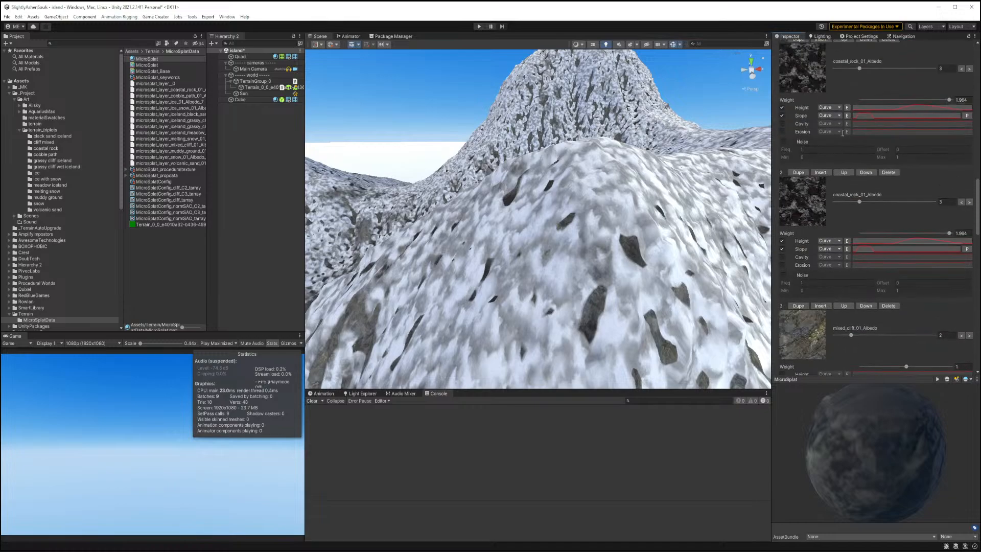
scroll(841, 133, "up", 5)
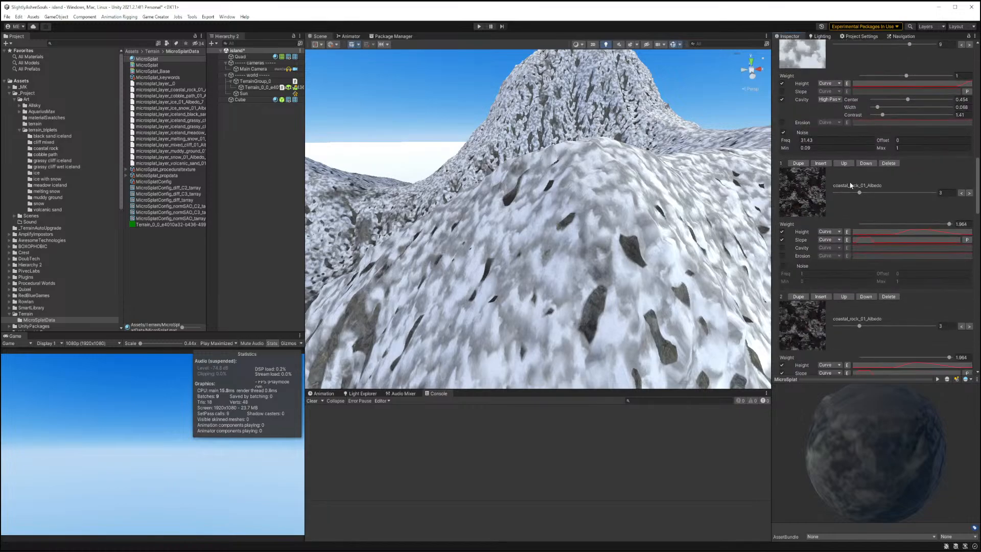
scroll(850, 185, "down", 5)
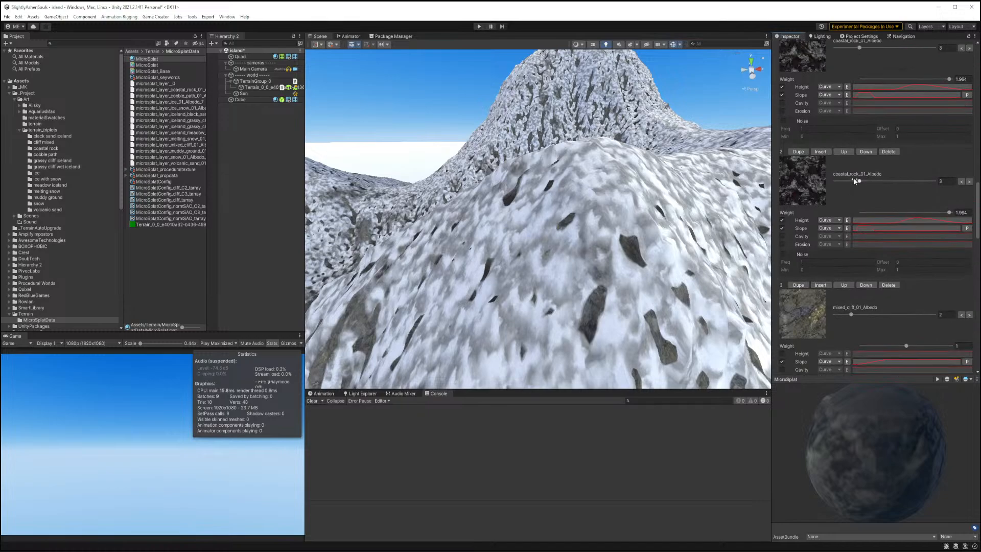
scroll(857, 180, "up", 2)
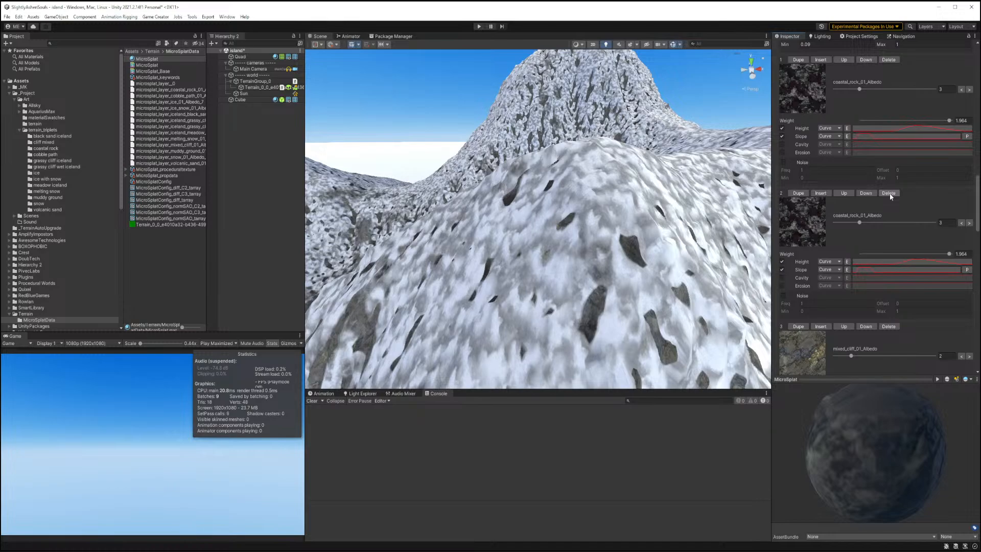
scroll(905, 180, "up", 5)
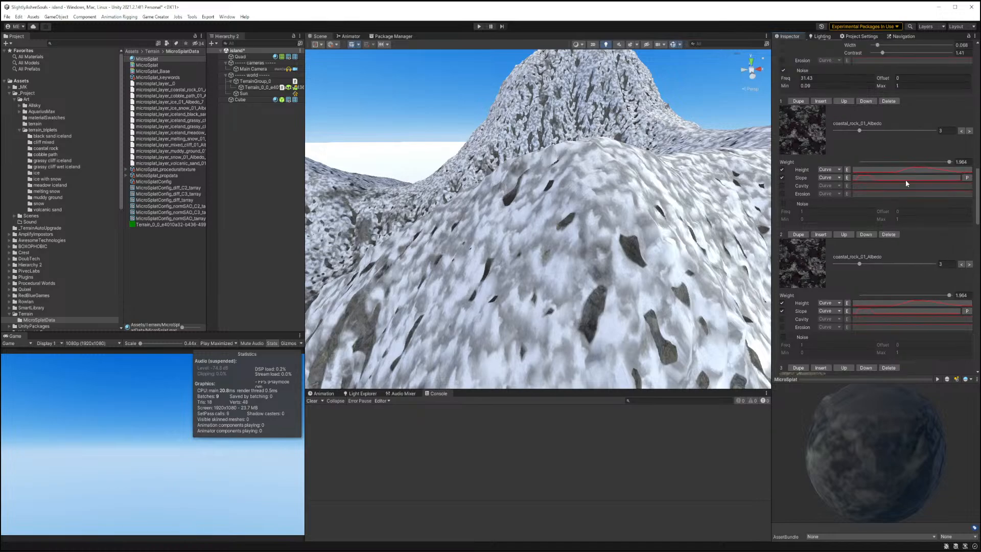
left_click(889, 296)
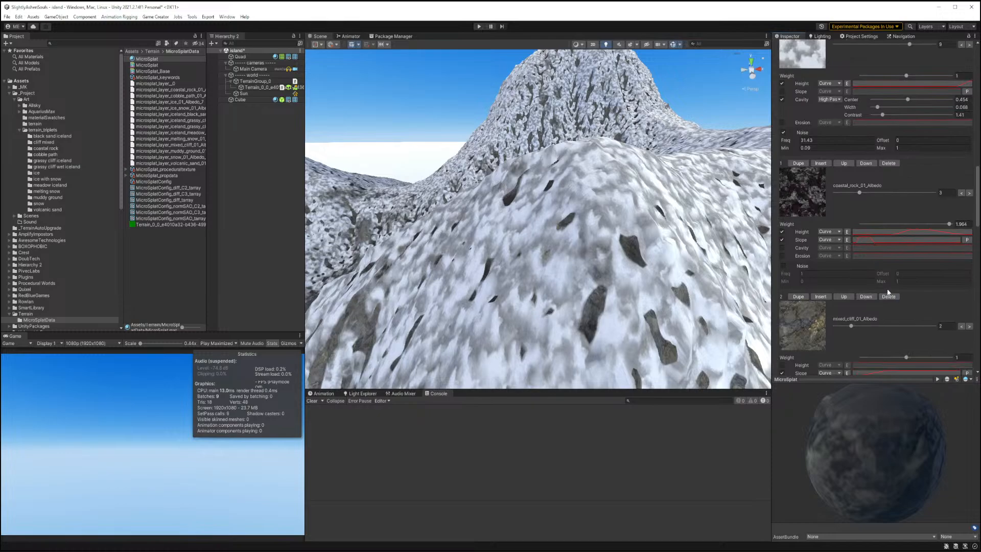
Set the melting snow layer's weight to about 0.63 and its cavity width to about 0.159.
scroll(885, 191, "up", 7)
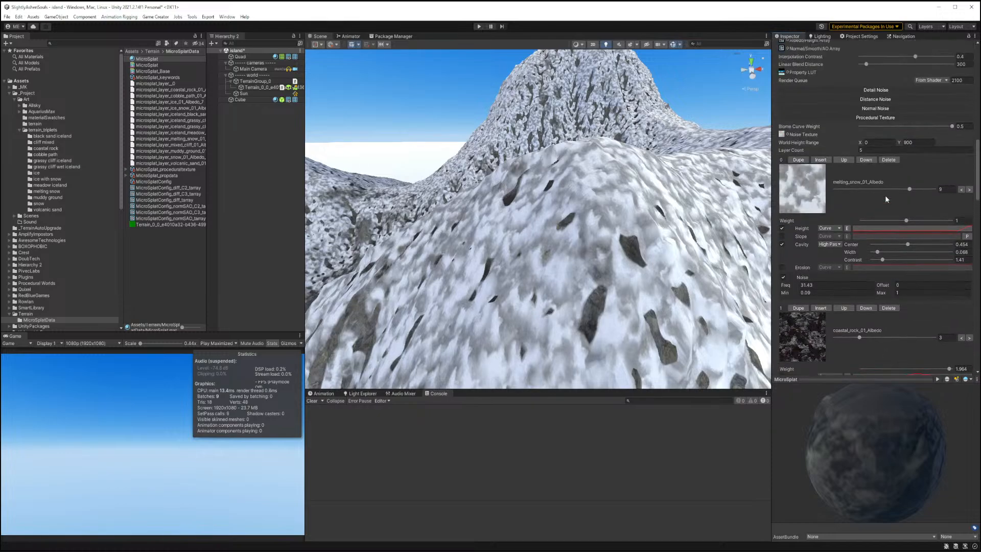
scroll(886, 199, "up", 7)
scroll(885, 199, "down", 15)
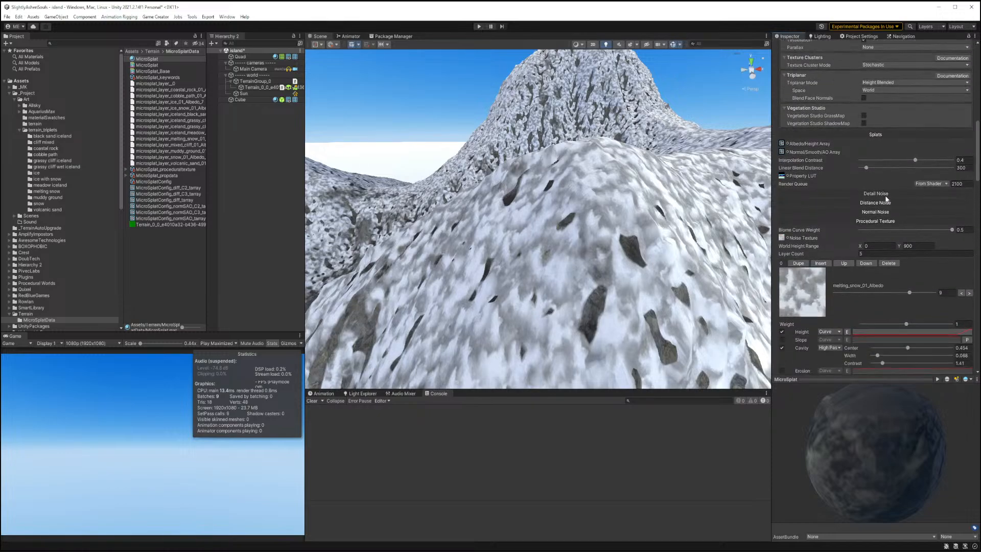
scroll(886, 199, "up", 8)
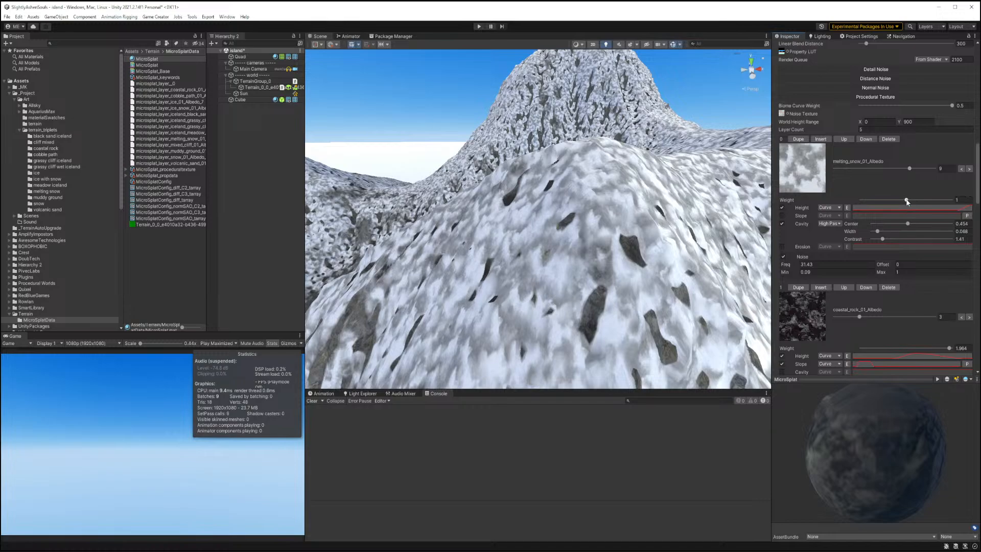
left_click_drag(907, 201, 889, 195)
left_click_drag(877, 231, 885, 232)
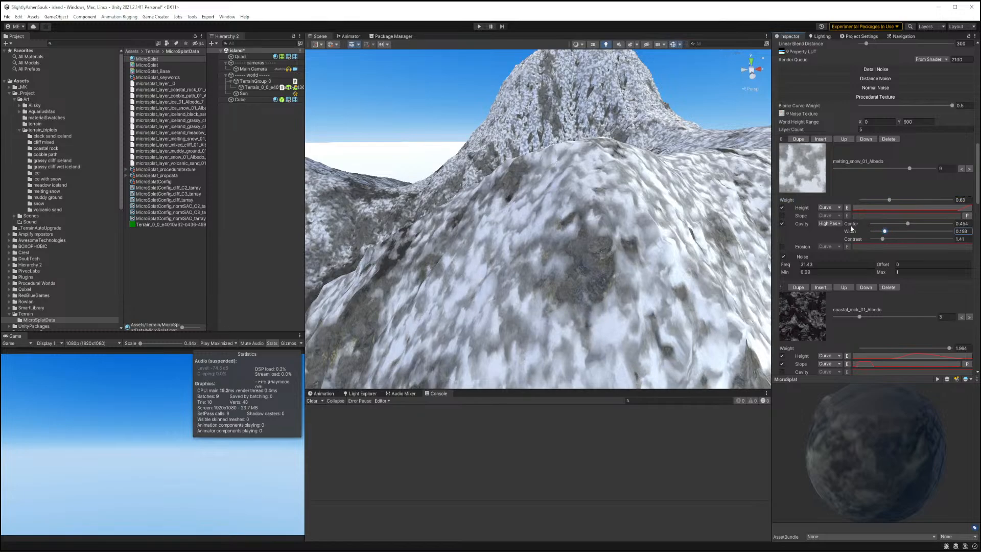
Insert a new procedural layer at the top using iceland_meadow_01_Albedo.
right_click_drag(584, 210, 144, 216)
key("w")
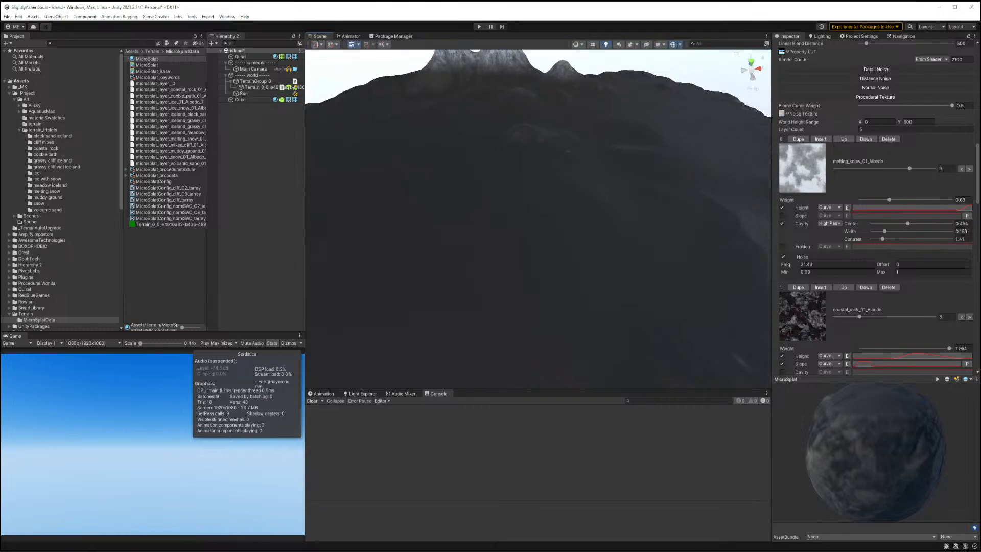
left_click(826, 140)
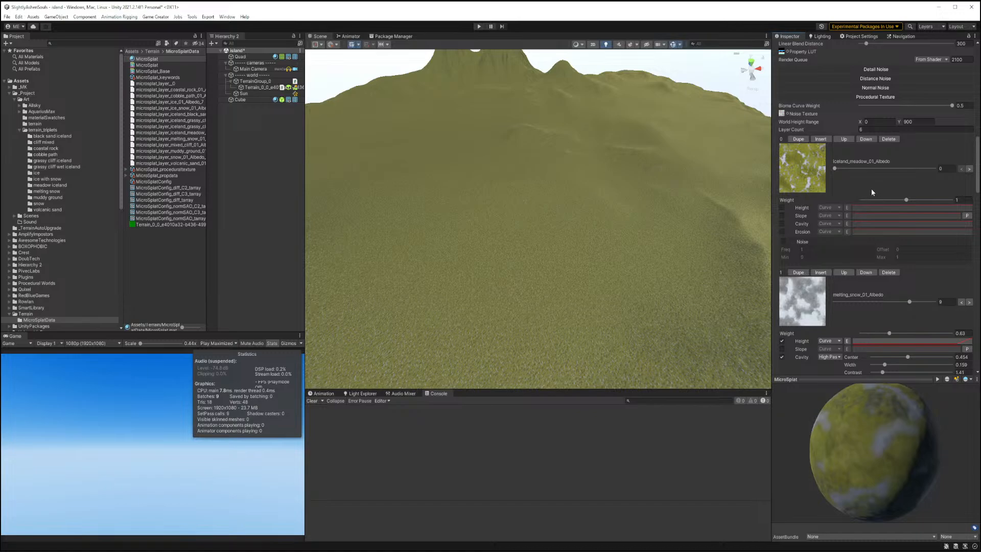
Enable the meadow layer's slope filter and reshape its slope curve to drop steeply.
left_click(781, 216)
left_click(879, 217)
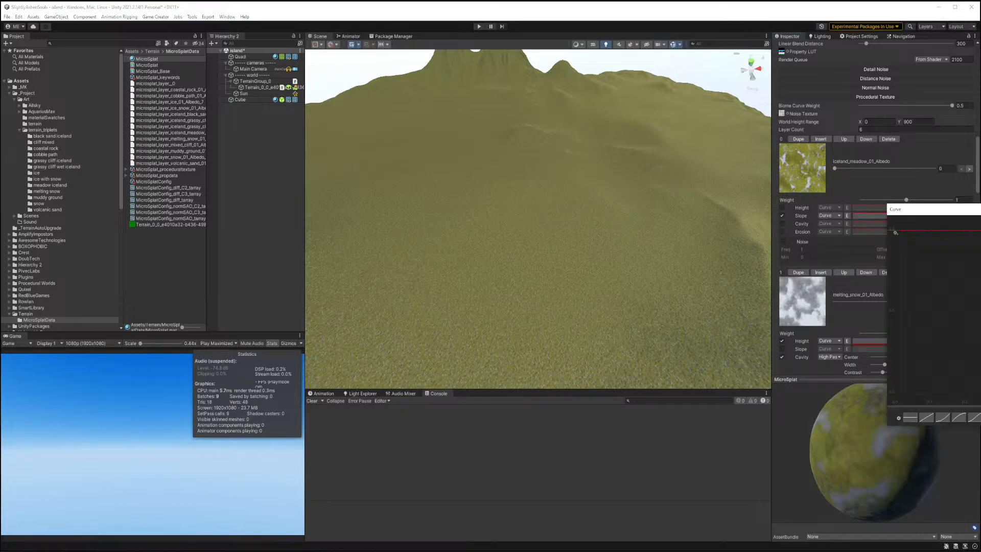
left_click_drag(980, 231, 907, 439)
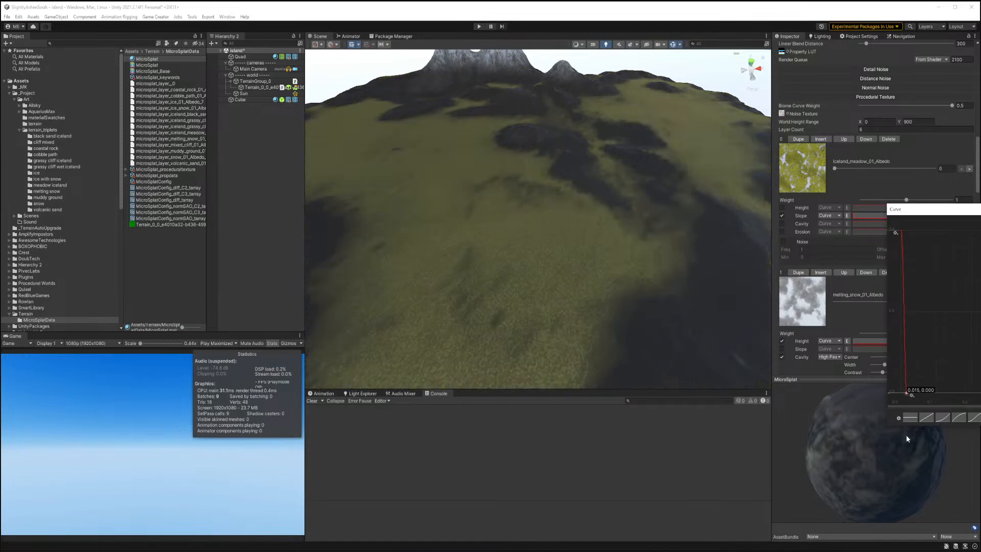
left_click_drag(659, 271, 409, 297, "alt")
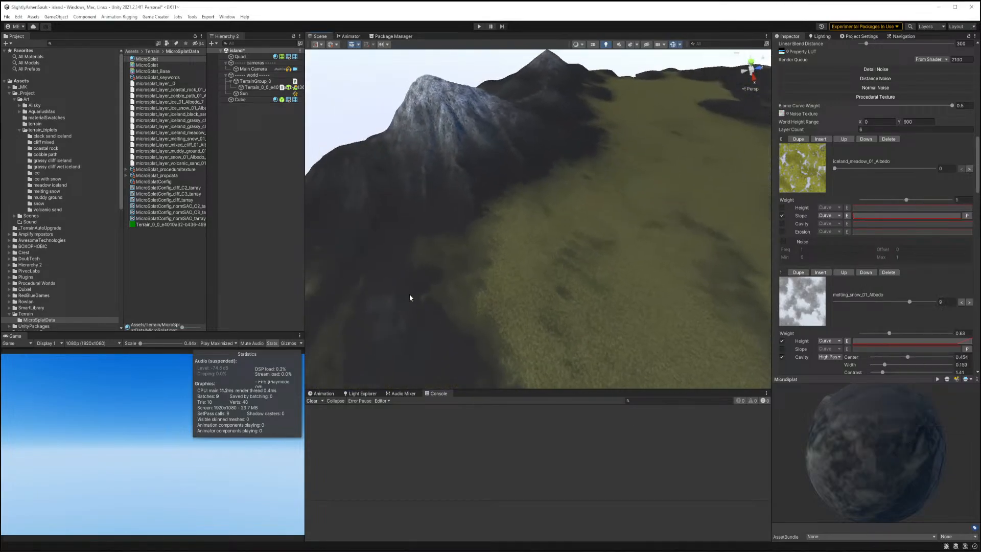
left_click_drag(571, 217, 766, 177, "alt")
left_click_drag(850, 177, 713, 169, "alt")
Enable noise on the meadow layer with frequency -4.53 and min 0.16.
left_click(782, 241)
left_click_drag(674, 228, 562, 240, "alt")
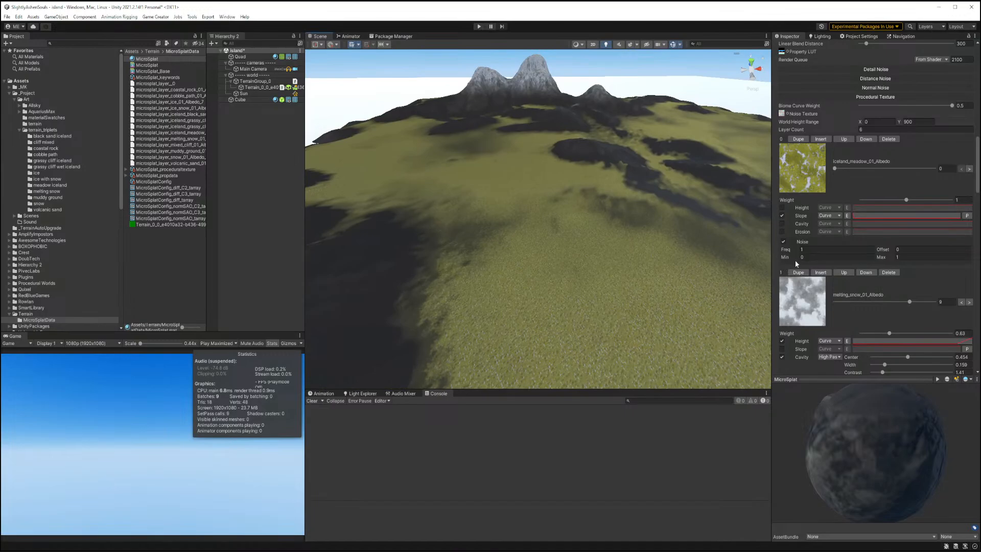
left_click_drag(786, 260, 721, 257)
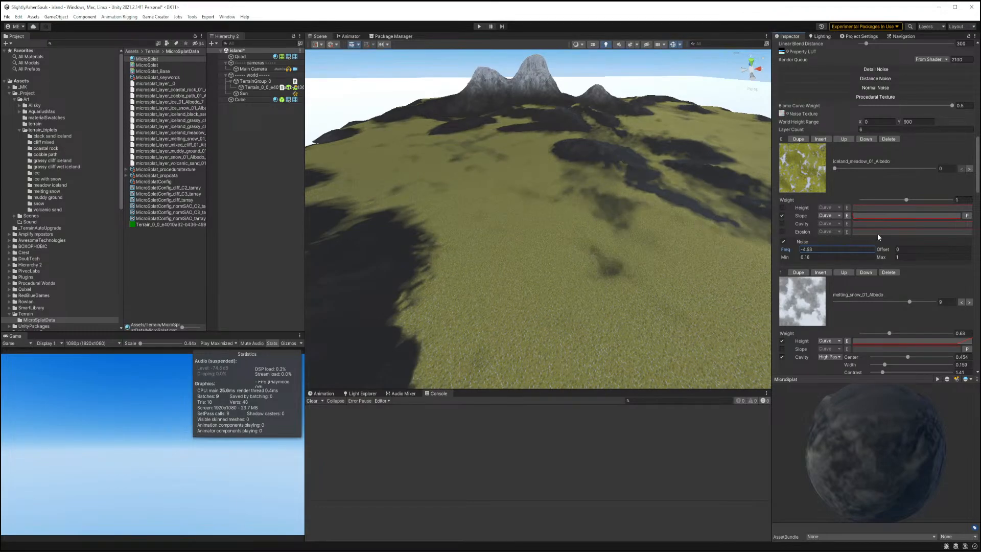
Enable the meadow layer's cavity filter as Low Pass with center about 0.46 and width about 0.66.
left_click(782, 223)
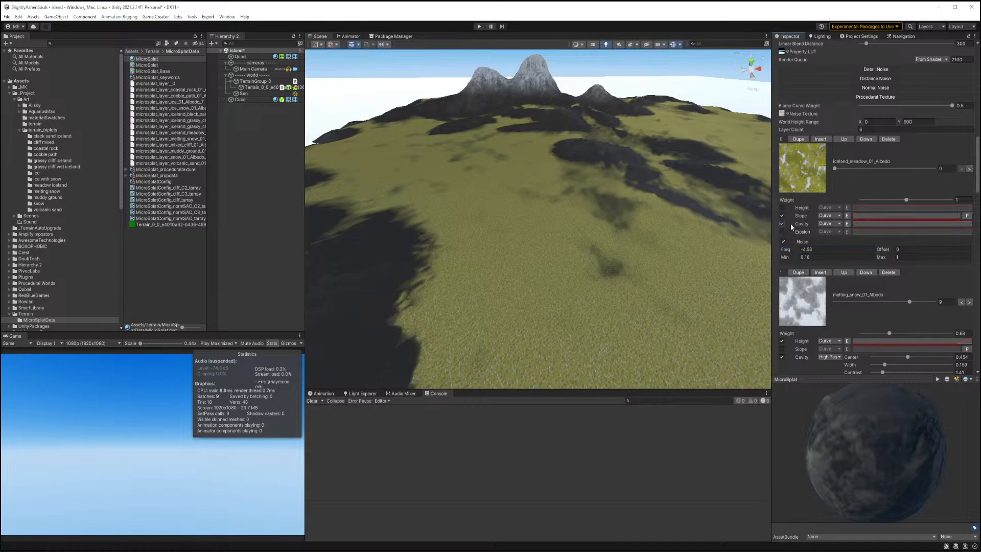
left_click(827, 224)
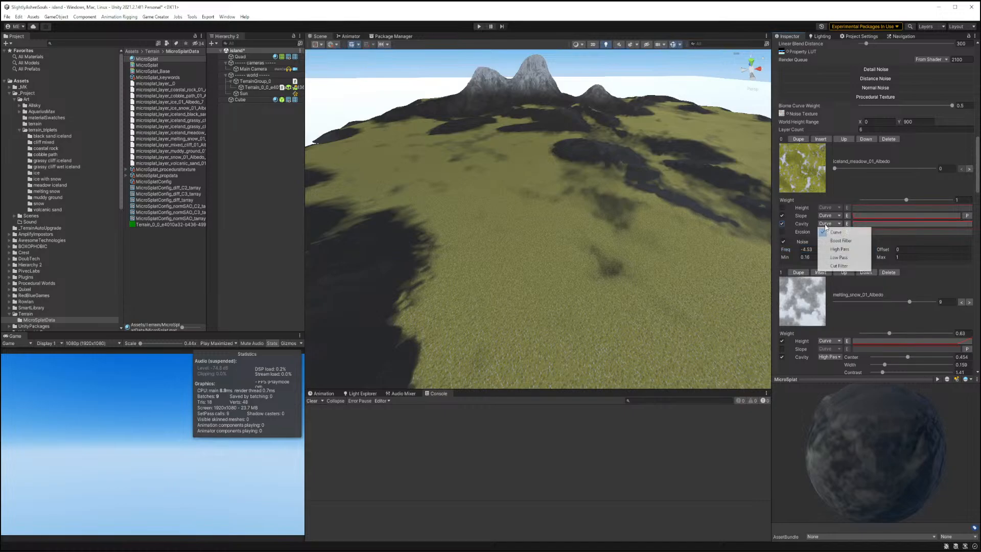
left_click(836, 257)
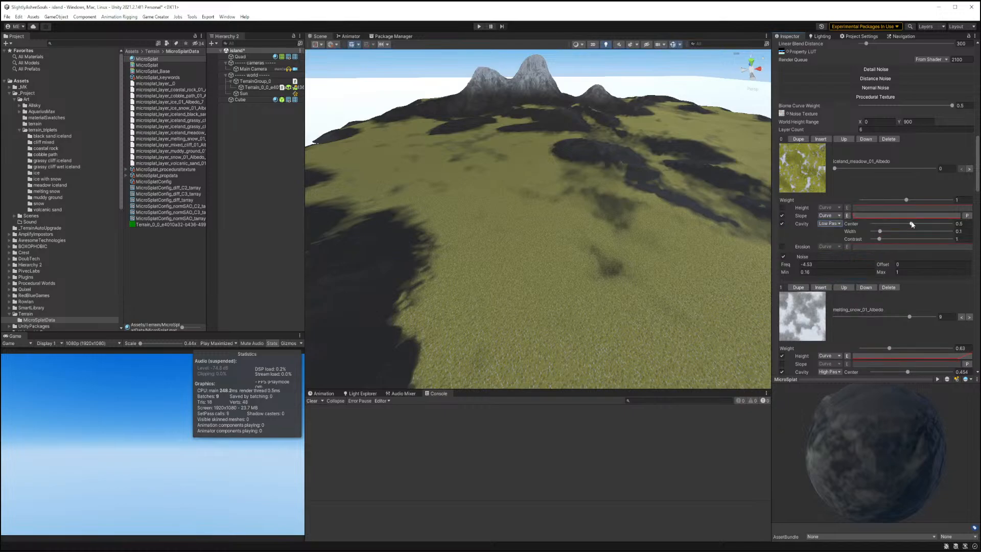
mouse_move(911, 223)
left_mouse_down()
mouse_move(889, 228)
mouse_move(924, 228)
left_mouse_up()
right_click_drag(650, 219, 482, 164)
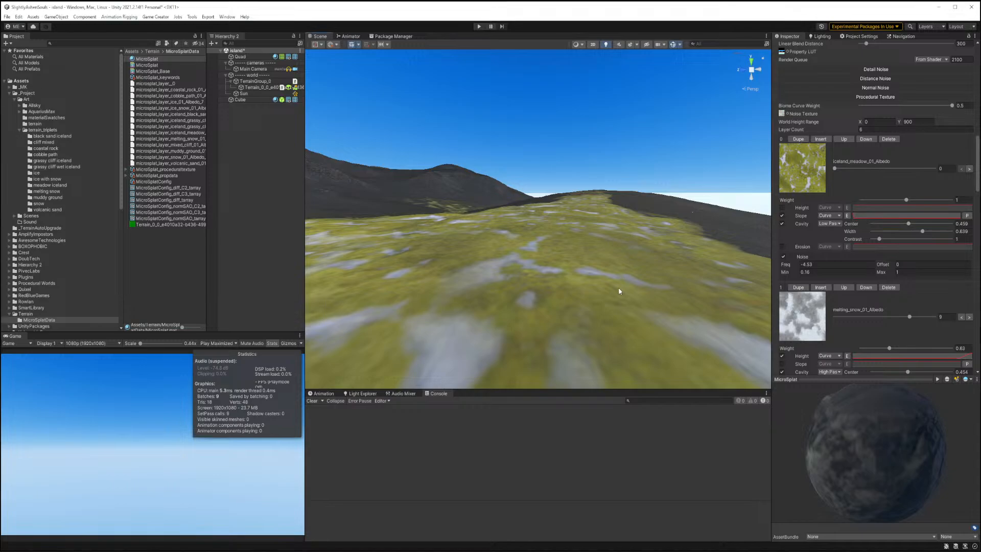
scroll(892, 161, "up", 10)
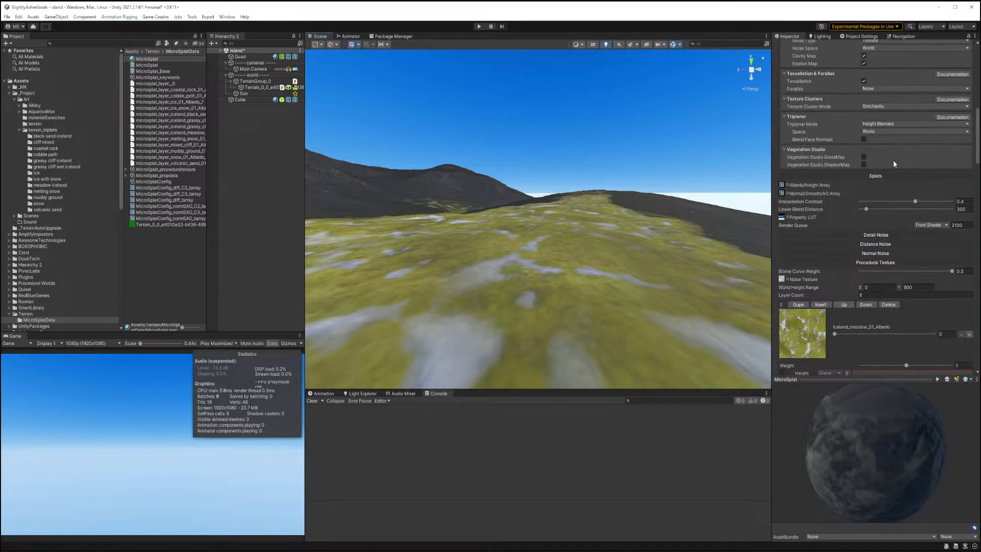
scroll(893, 161, "up", 5)
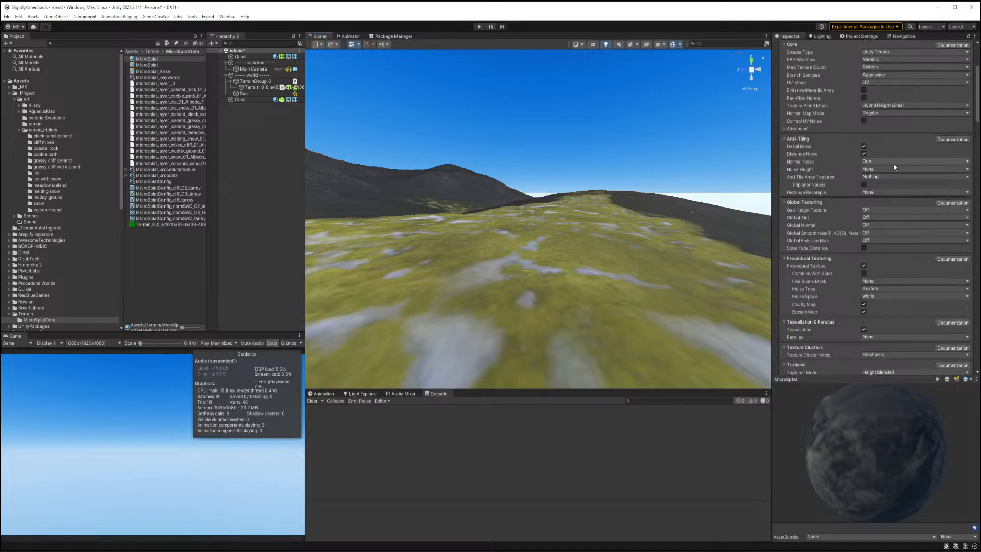
Switch the texture cluster mode to None and inspect the terrain in the scene view.
scroll(893, 164, "down", 5)
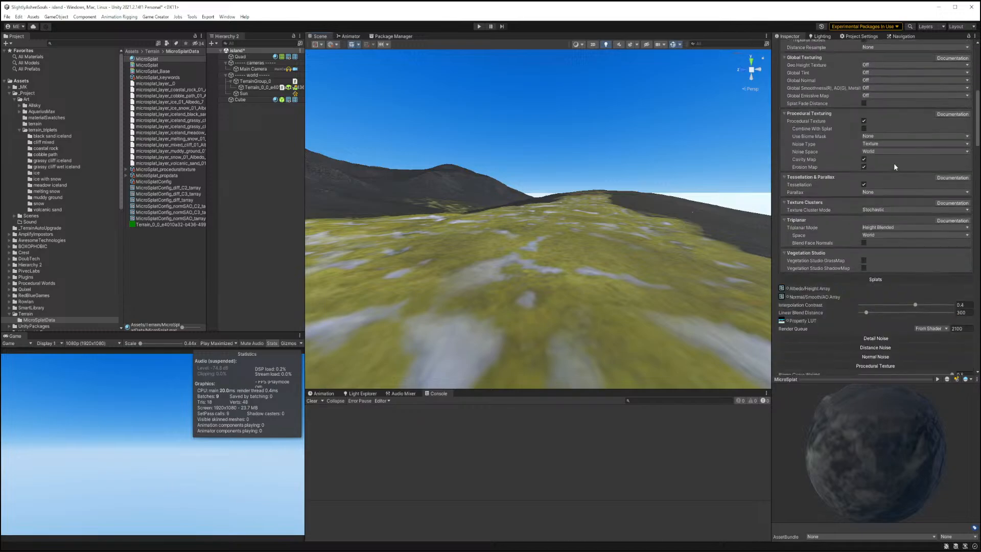
left_click(874, 210)
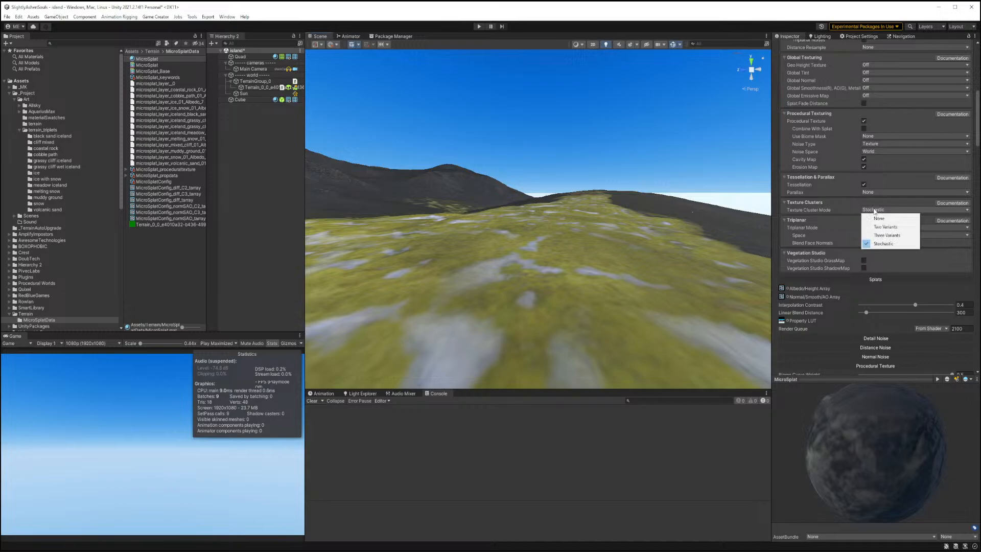
left_click(877, 218)
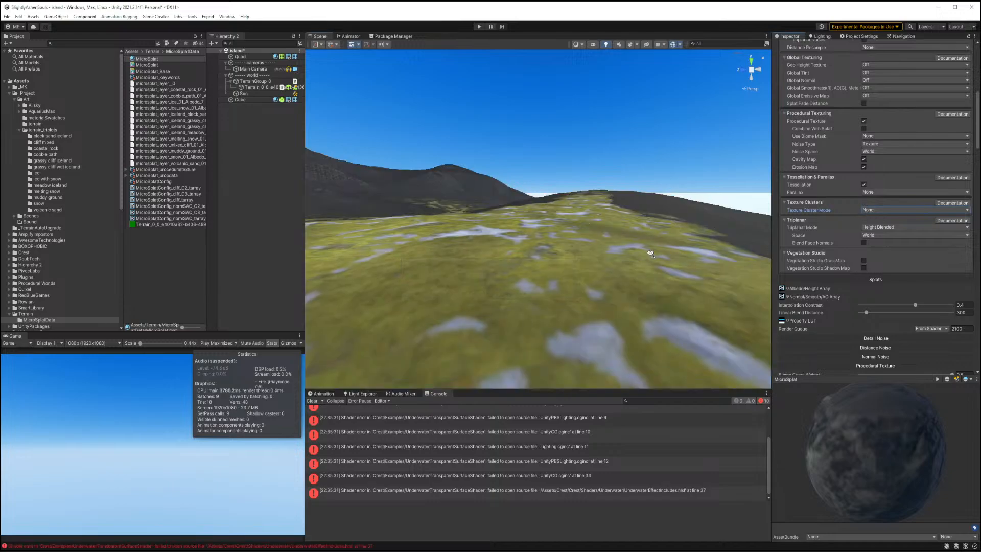
right_click_drag(650, 254, 521, 326)
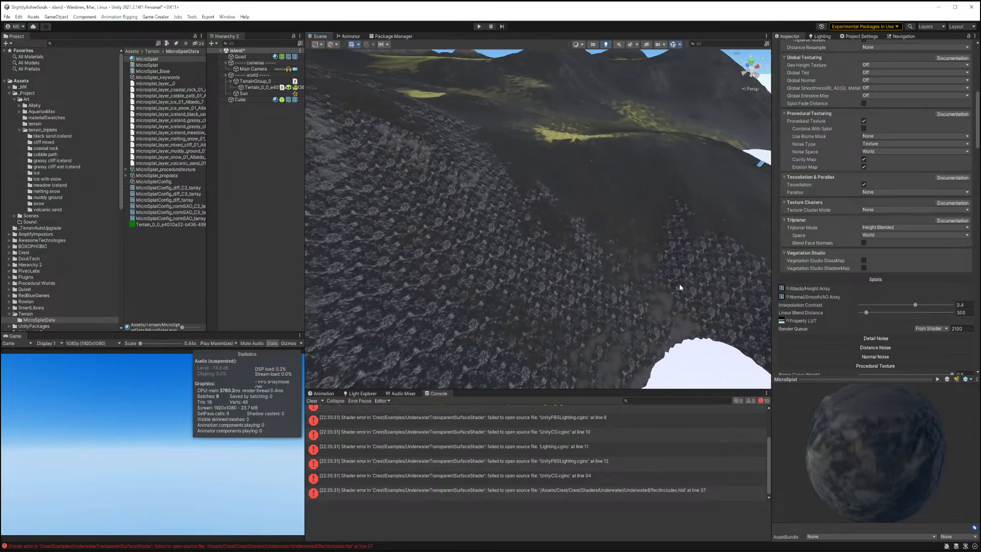
left_click(860, 277)
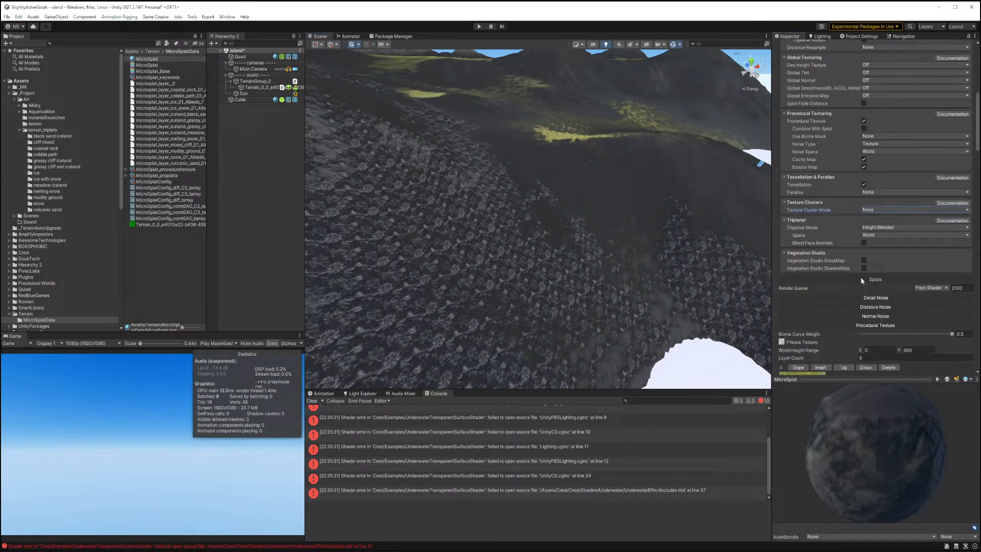
left_click(858, 326)
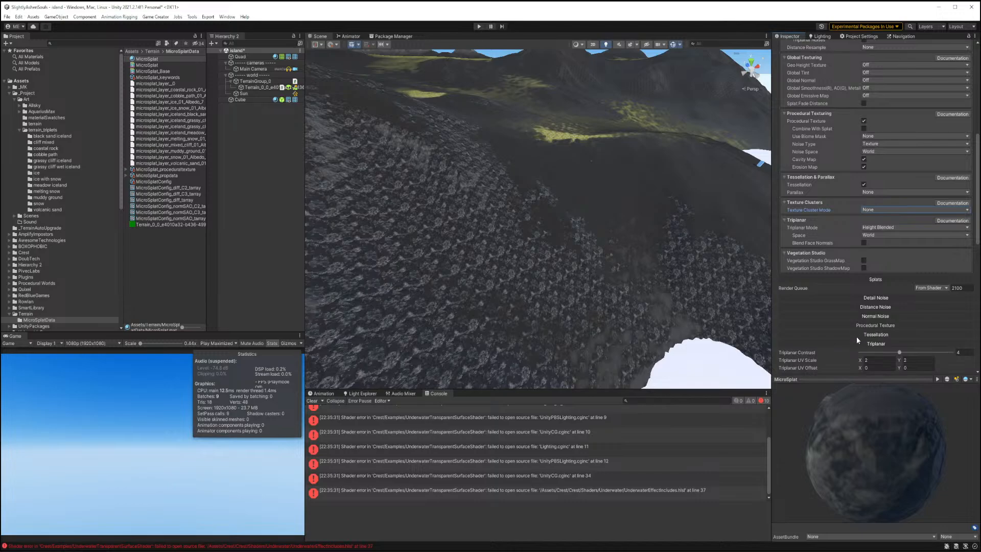
left_click(877, 280)
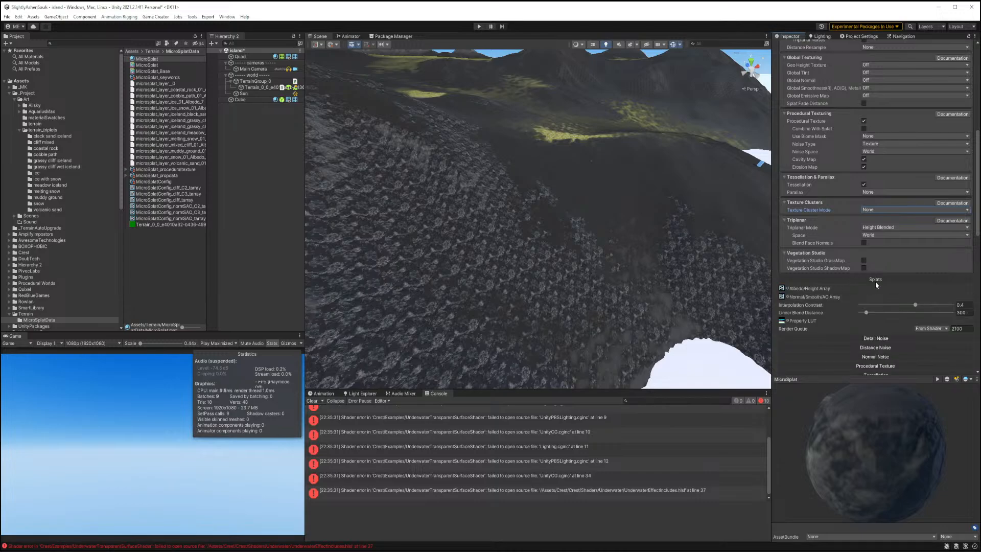
left_click(865, 279)
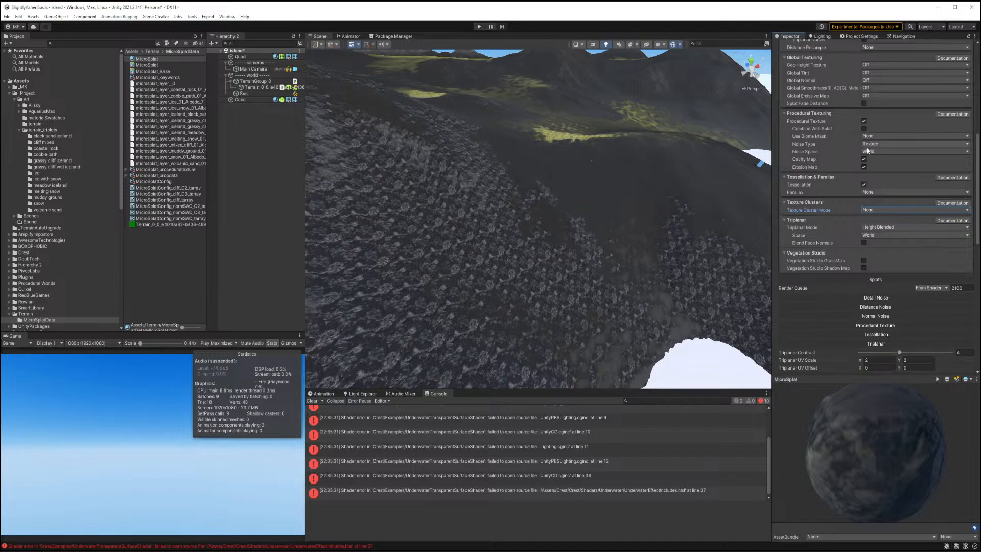
Set texture cluster mode back to Stochastic, with blend contrast about 0.576 and noise scale about 0.943.
left_click(874, 210)
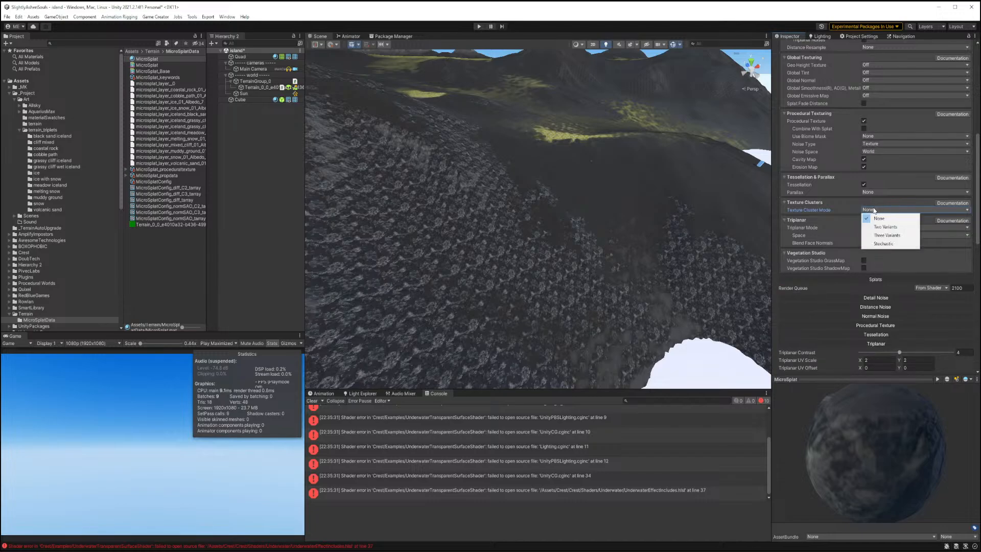
left_click(891, 245)
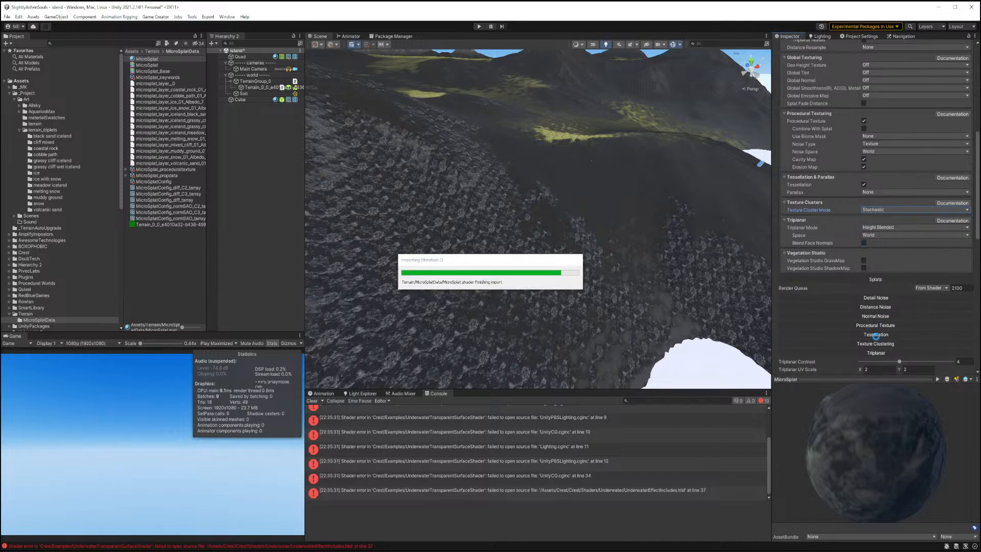
left_click(872, 344)
scroll(863, 331, "down", 4)
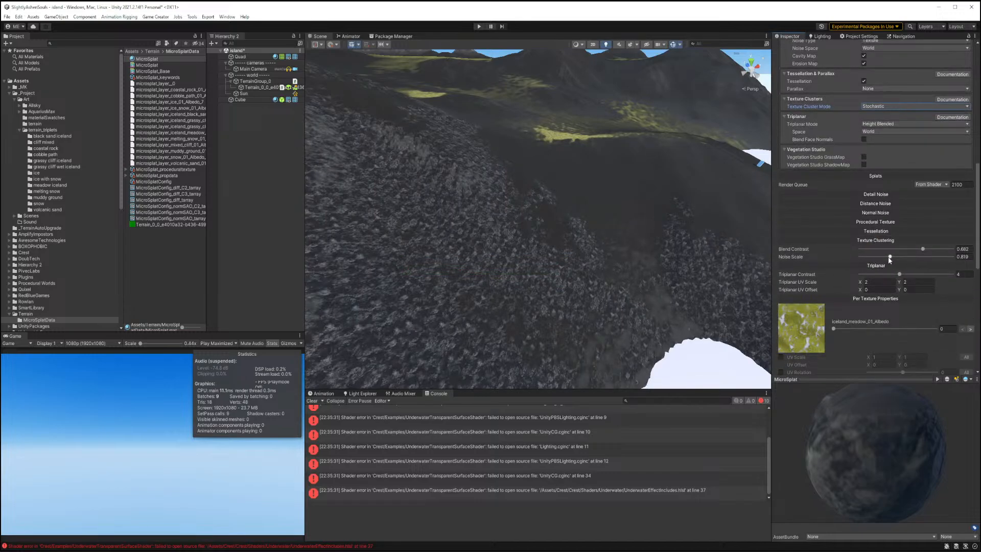
left_click_drag(889, 257, 875, 257)
left_click_drag(861, 256, 913, 248)
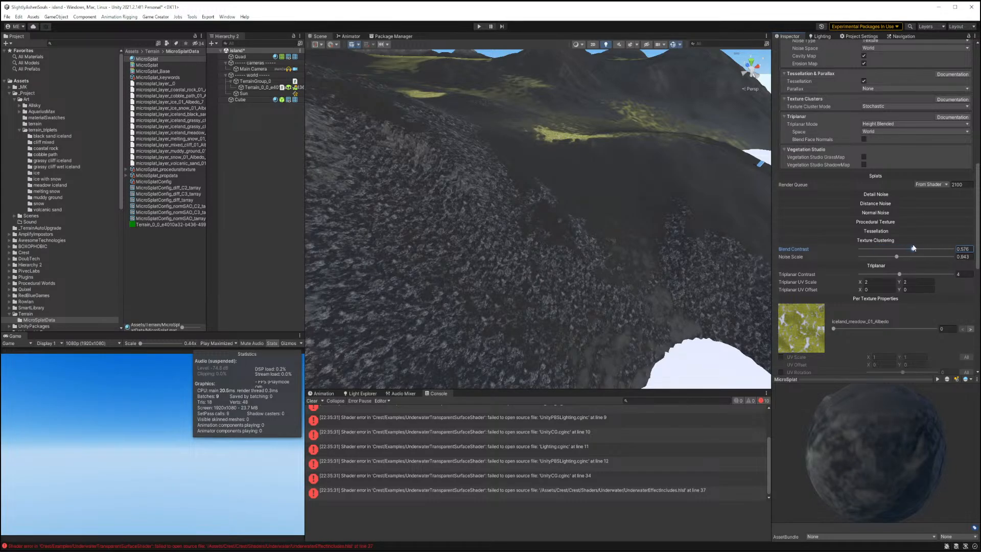
Set the tessellation max distance to 60.
right_click_drag(618, 247, 591, 222)
key("w")
key("w")
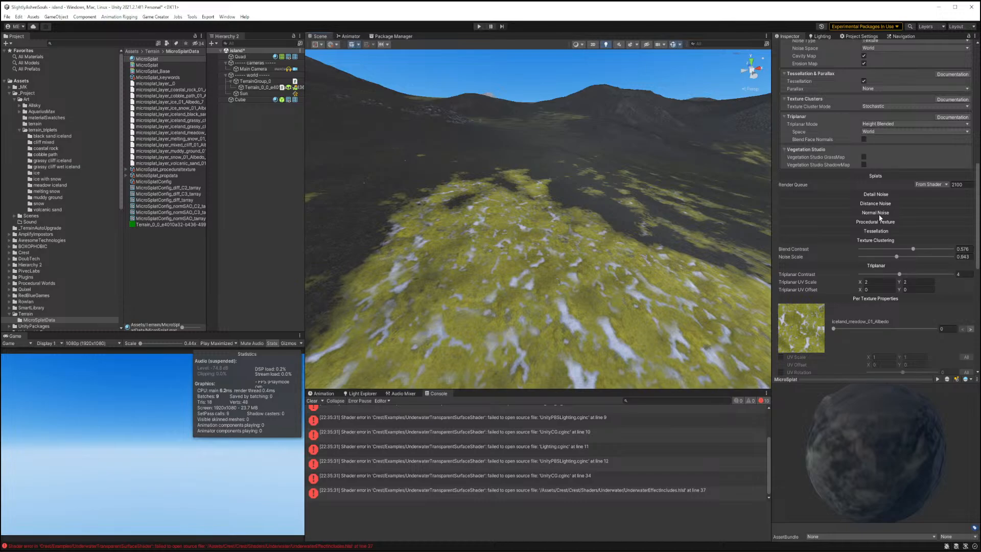
left_click(872, 231)
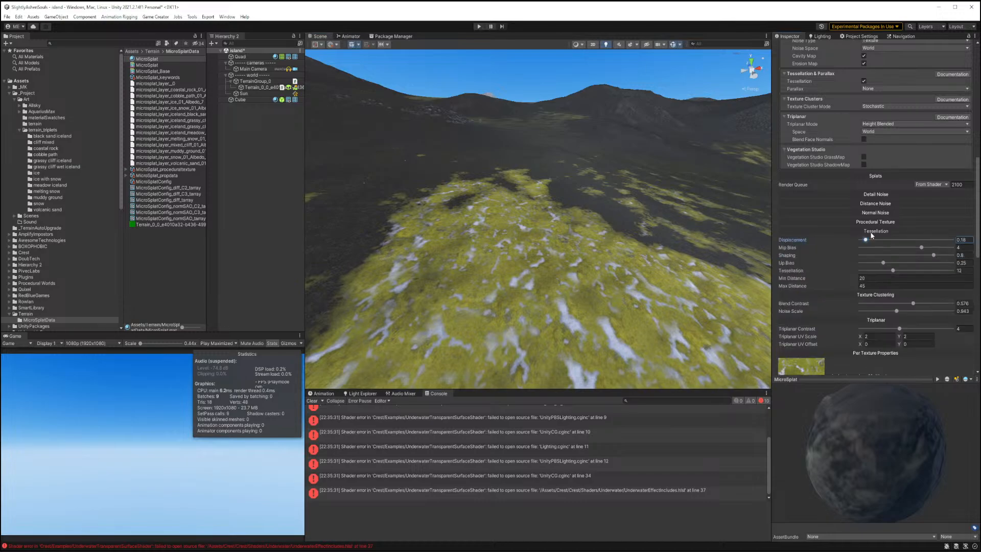
left_click(877, 286)
type("60")
left_click(877, 231)
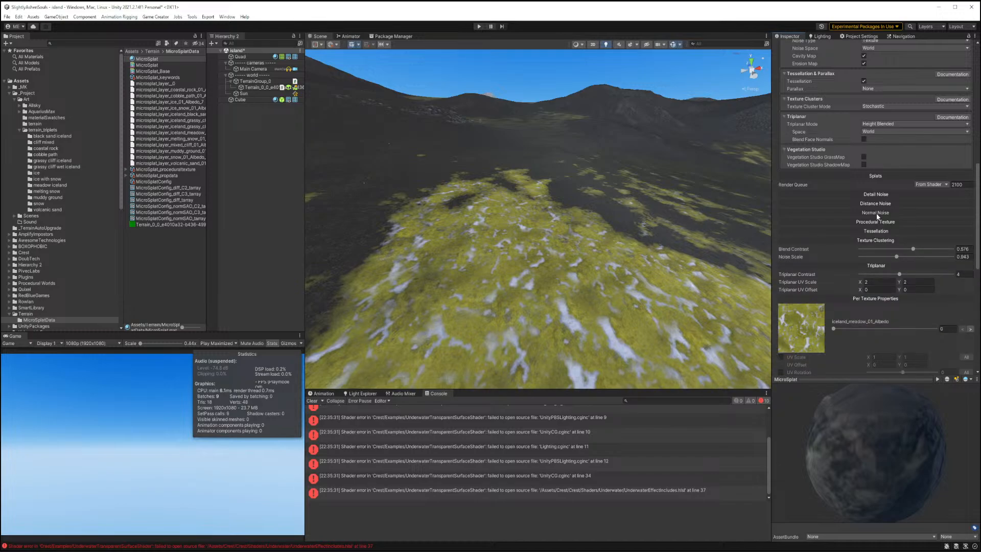
Set the normal noise scale to about 17.38 and the distance noise strength to about 0.27.
left_click(876, 213)
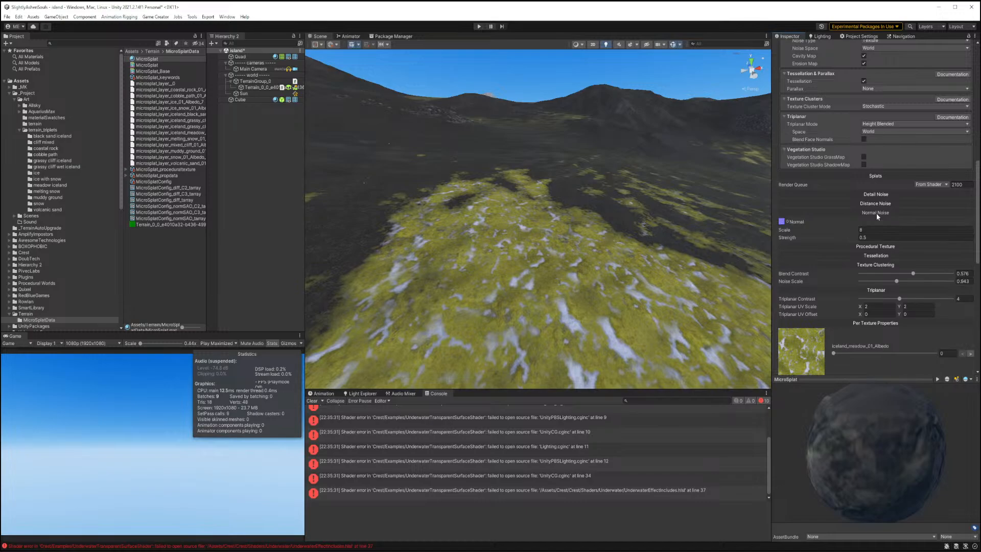
left_click_drag(784, 233, 895, 230)
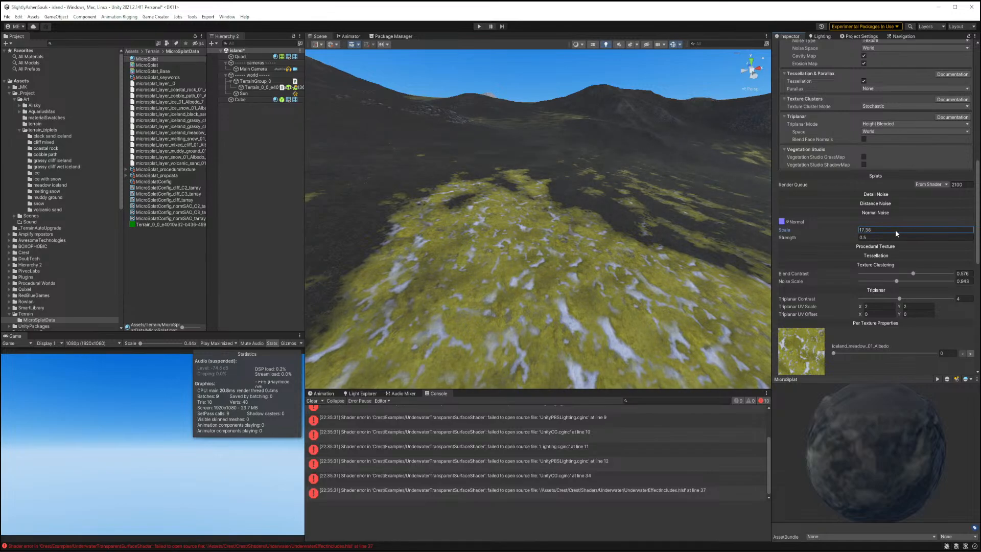
left_click(876, 204)
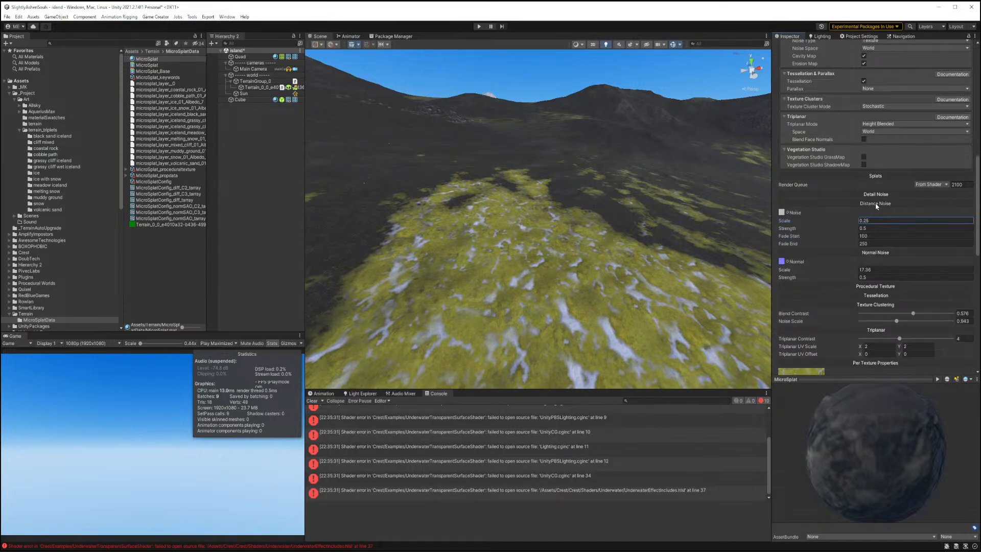
left_click(828, 226)
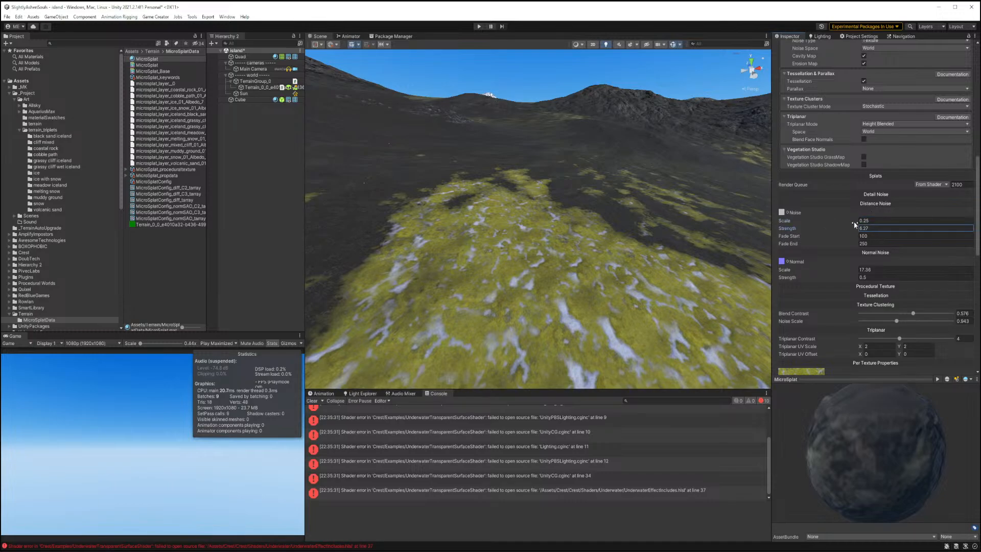
Fly around the scene view to inspect the snowy peak's texturing.
right_click_drag(648, 227, 532, 204)
right_click_drag(582, 182, 554, 194)
key("w")
key("s")
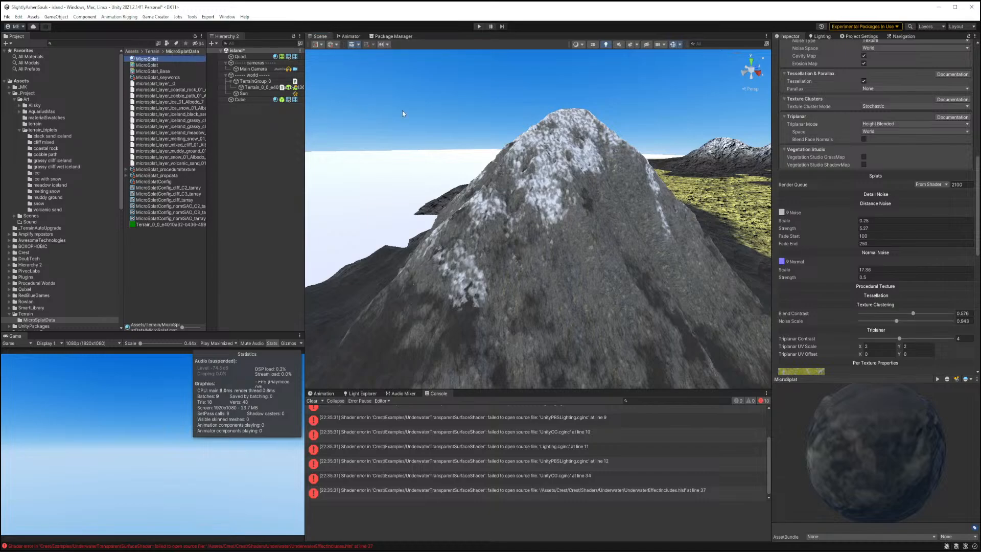
left_click(839, 202)
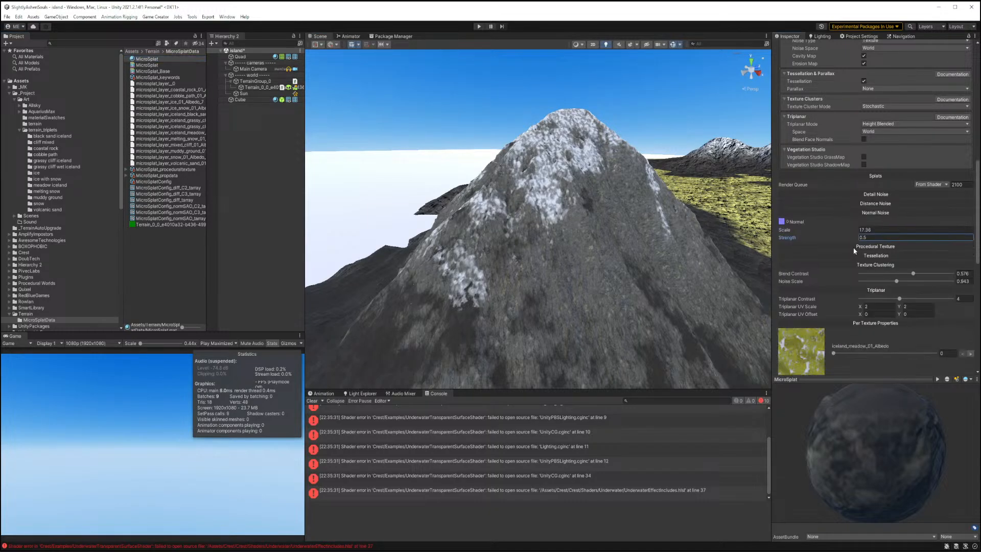
left_click(853, 247)
Switch the second layer's texture to snow_01_Albedo and shift its cavity center to about 0.49 and width about 0.24.
scroll(843, 258, "down", 5)
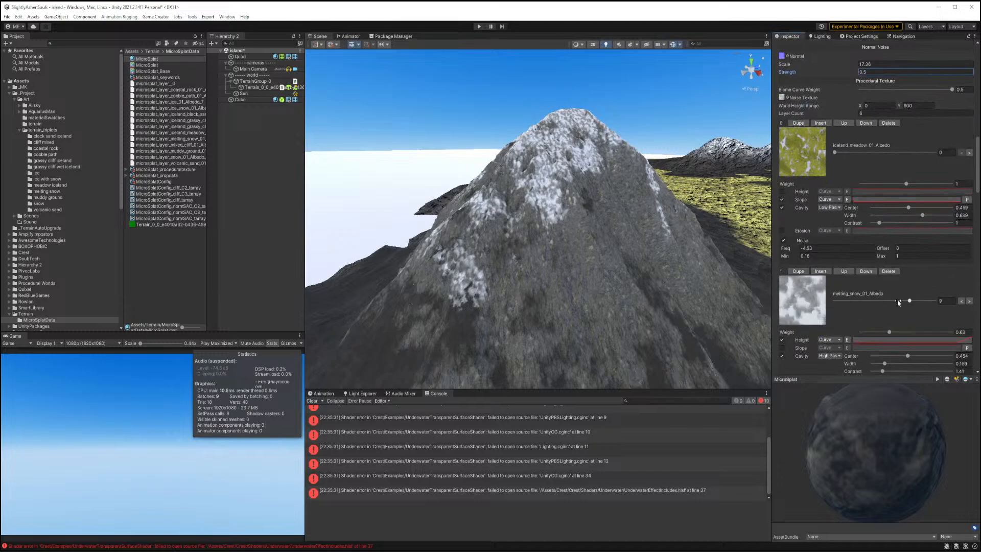
left_click_drag(909, 301, 927, 304)
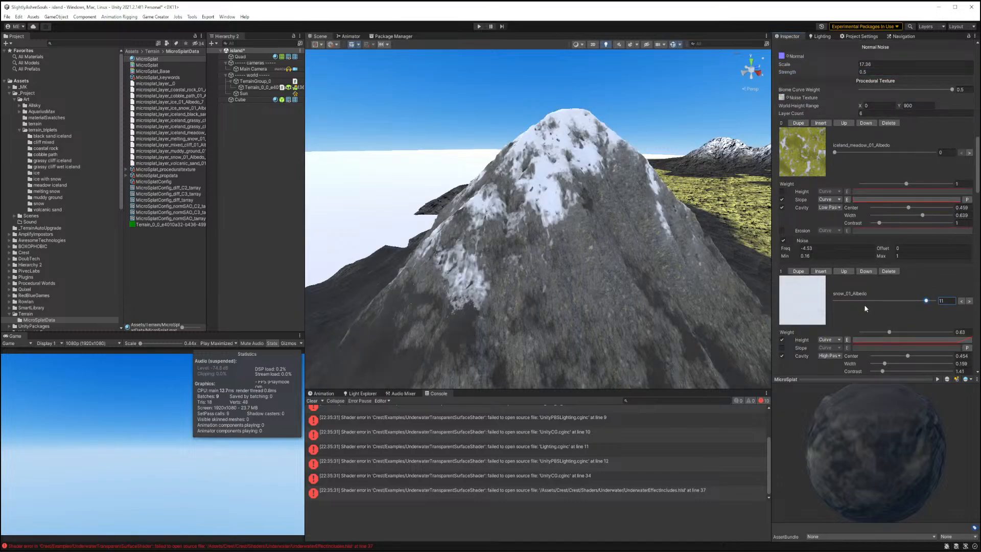
scroll(863, 305, "down", 4)
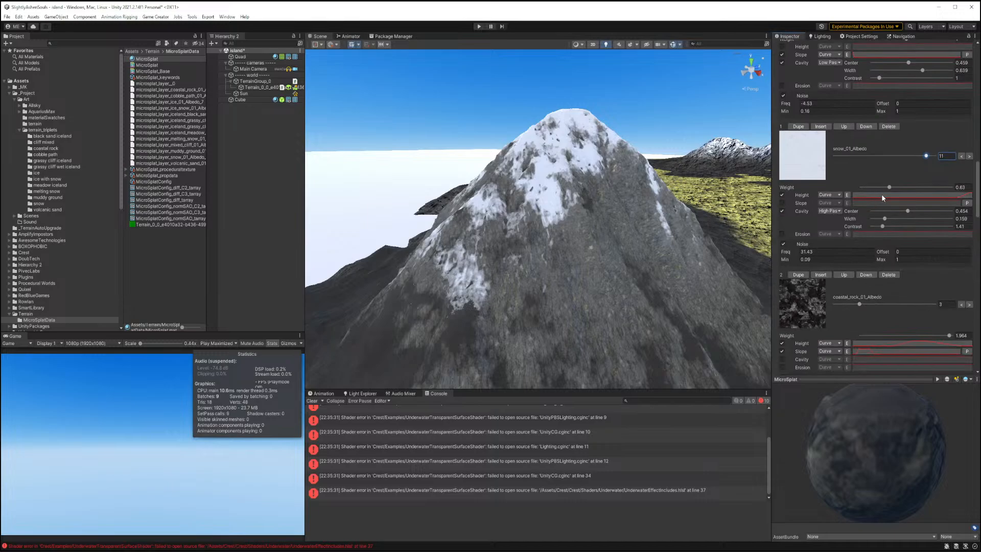
left_click_drag(905, 212, 882, 234)
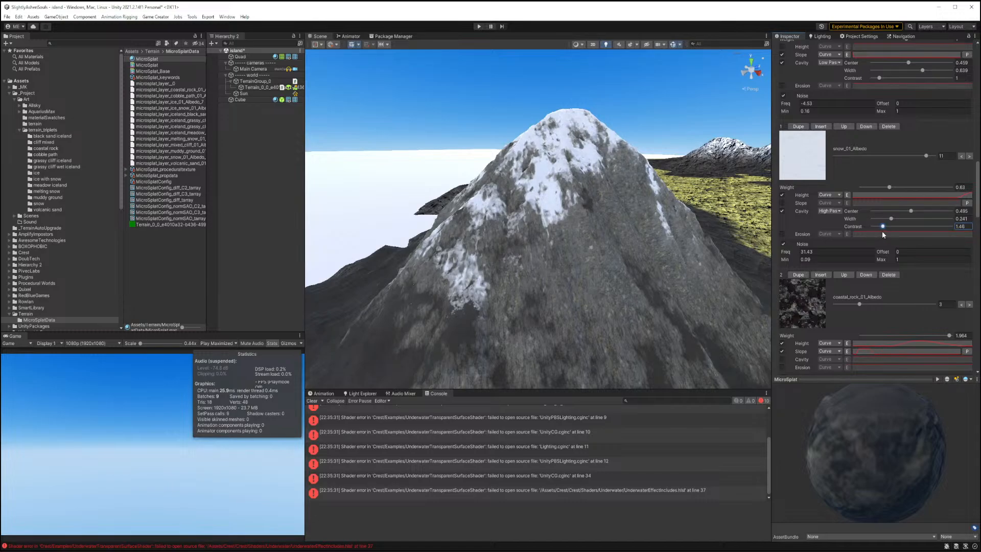
scroll(878, 163, "up", 10)
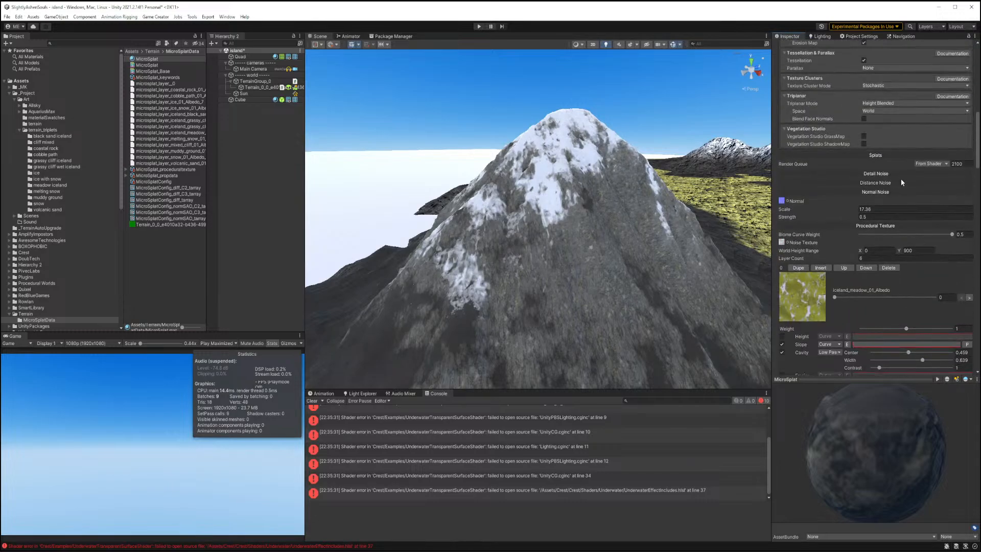
scroll(907, 180, "up", 10)
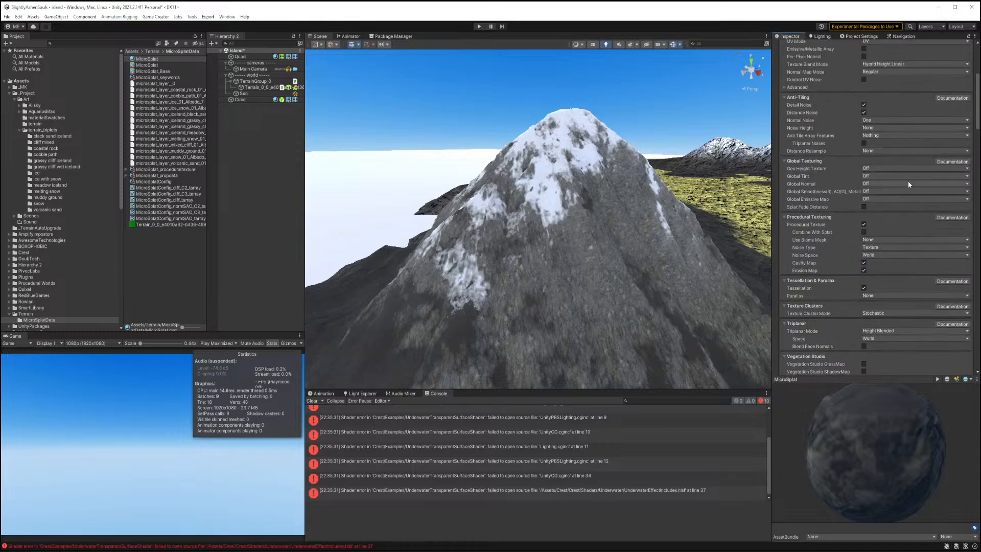
scroll(908, 181, "up", 2)
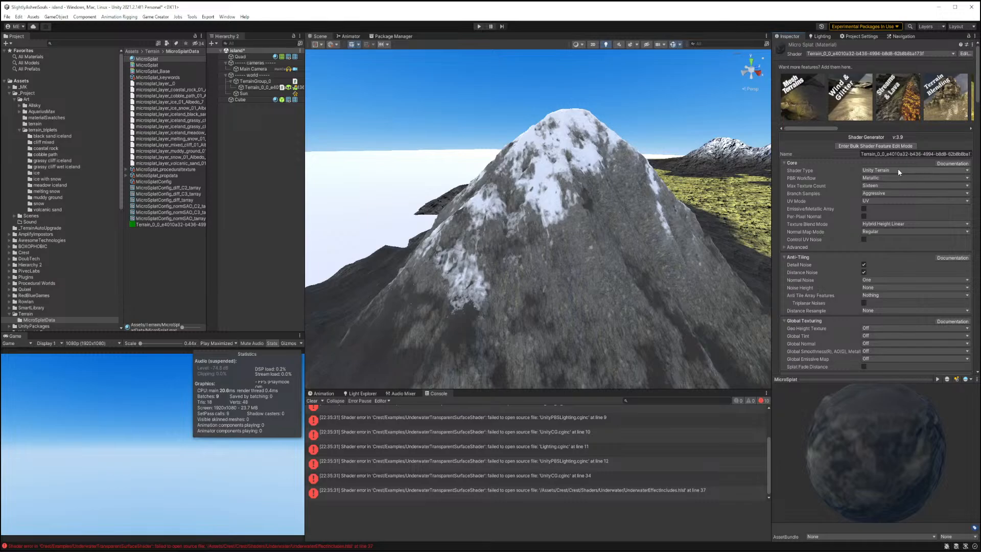
left_click(898, 171)
left_click(898, 164)
left_click(886, 185)
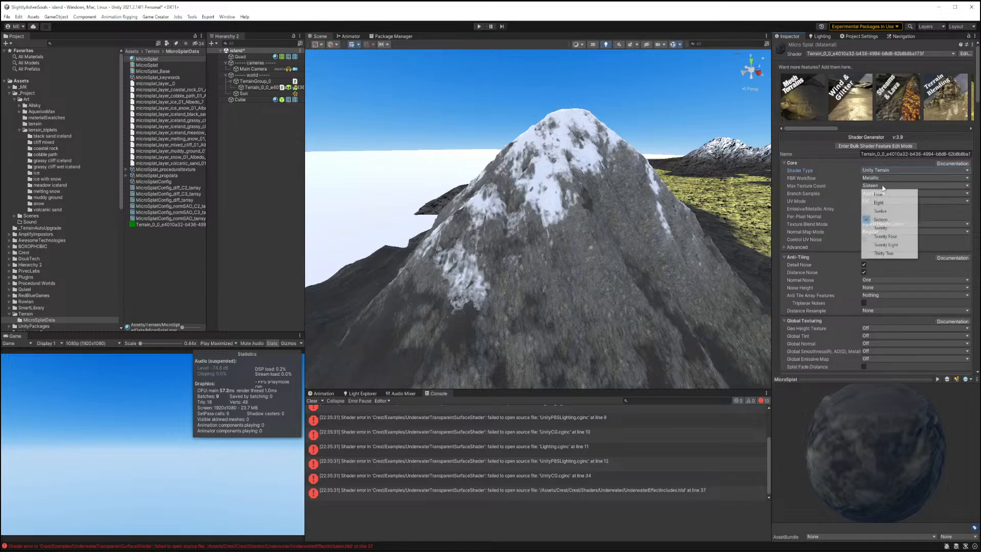
left_click(840, 162)
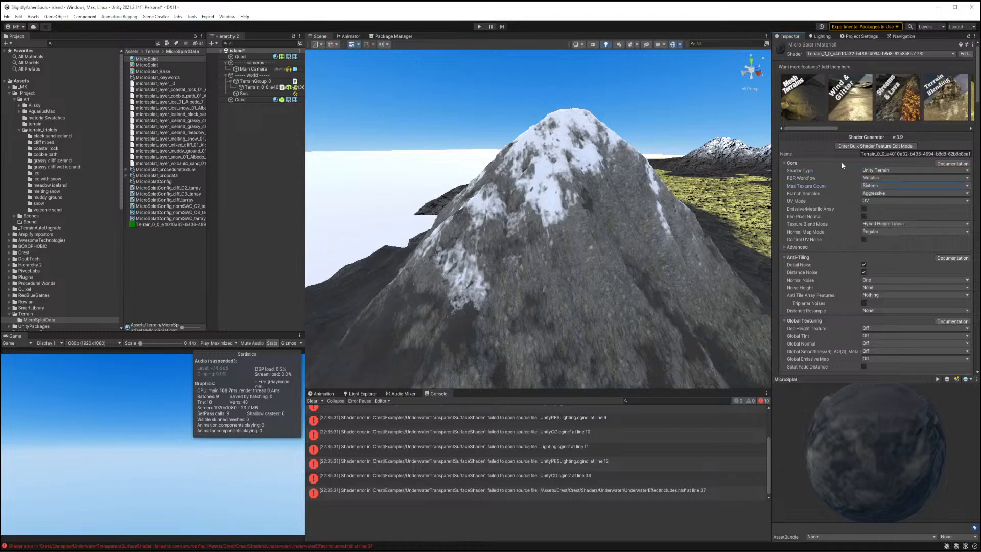
Switch the shader's max texture count to Twelve and back to Sixteen.
scroll(859, 240, "down", 8)
scroll(859, 244, "down", 15)
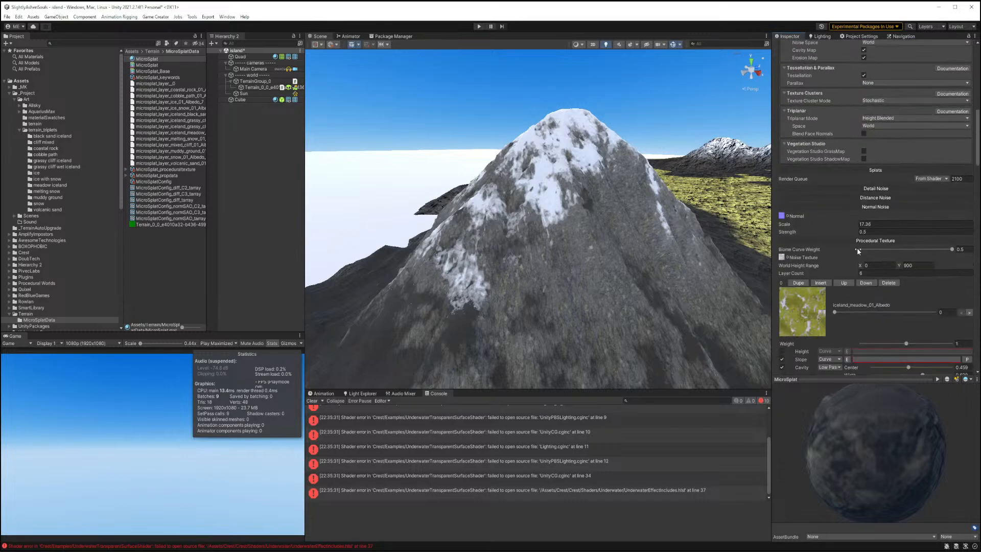
scroll(857, 249, "down", 10)
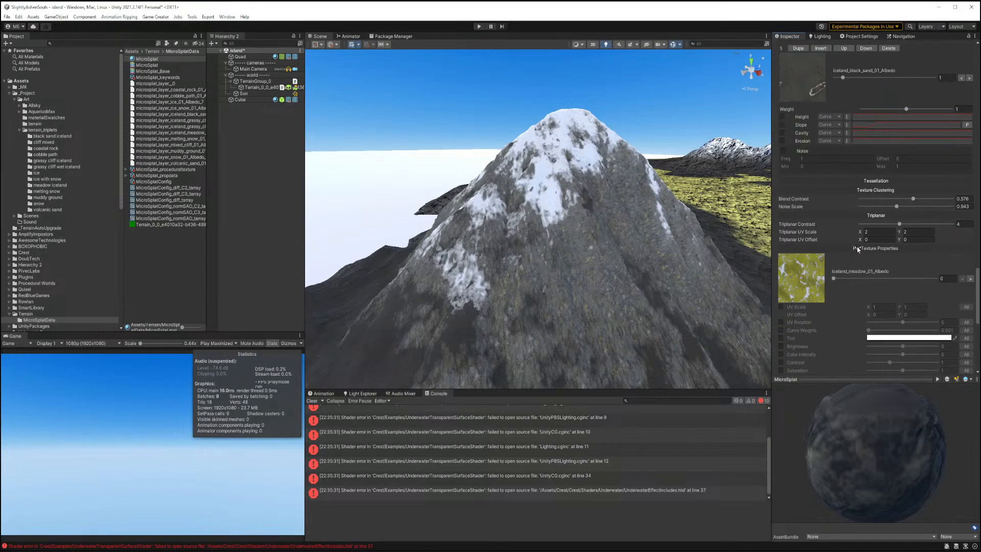
mouse_move(832, 179)
left_mouse_down()
mouse_move(945, 177)
mouse_move(832, 177)
left_mouse_up()
scroll(889, 146, "up", 15)
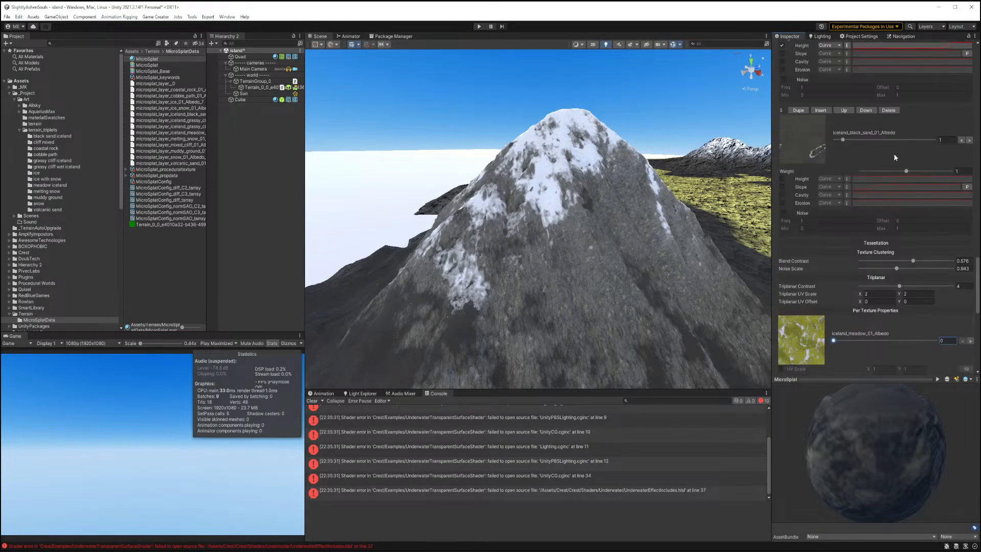
scroll(897, 155, "up", 20)
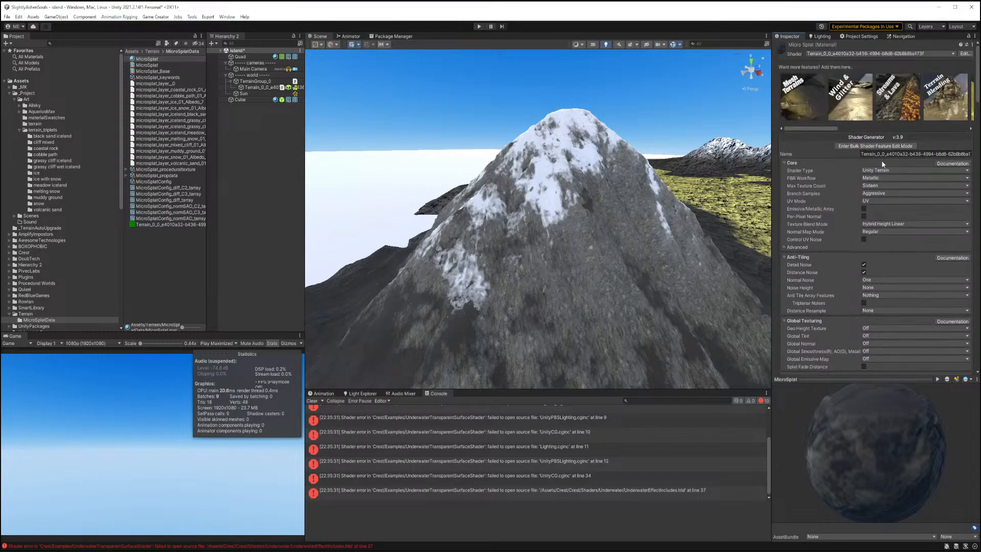
left_click(878, 186)
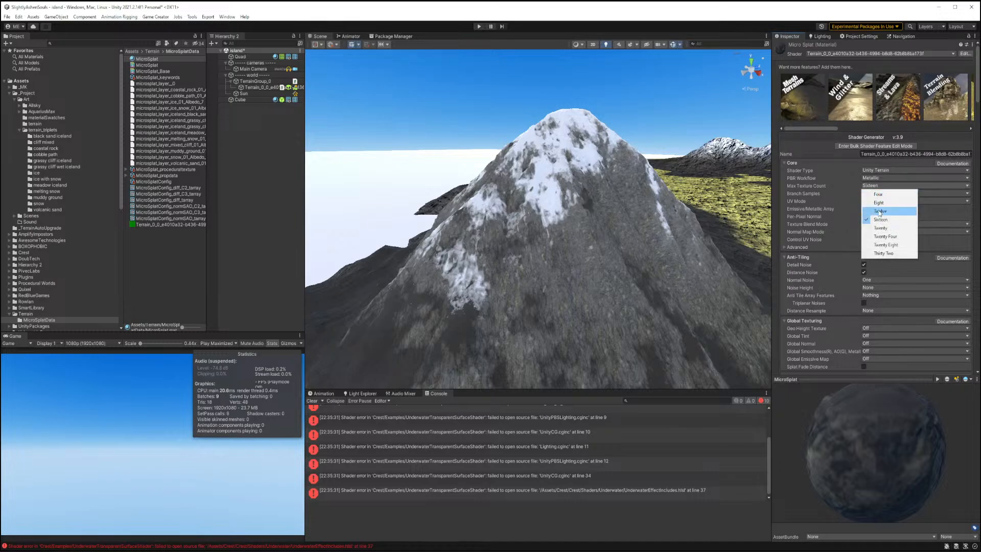
left_click(879, 212)
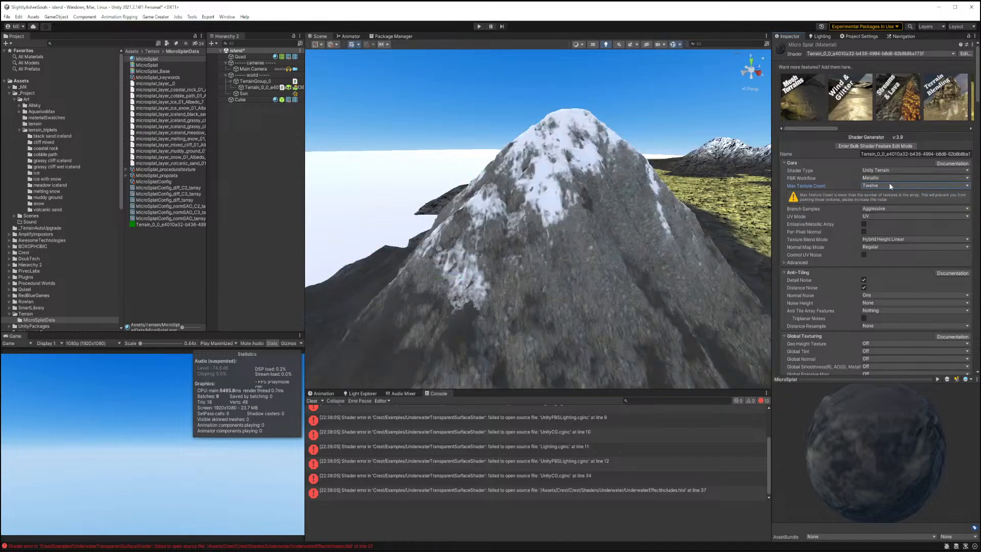
left_click(888, 188)
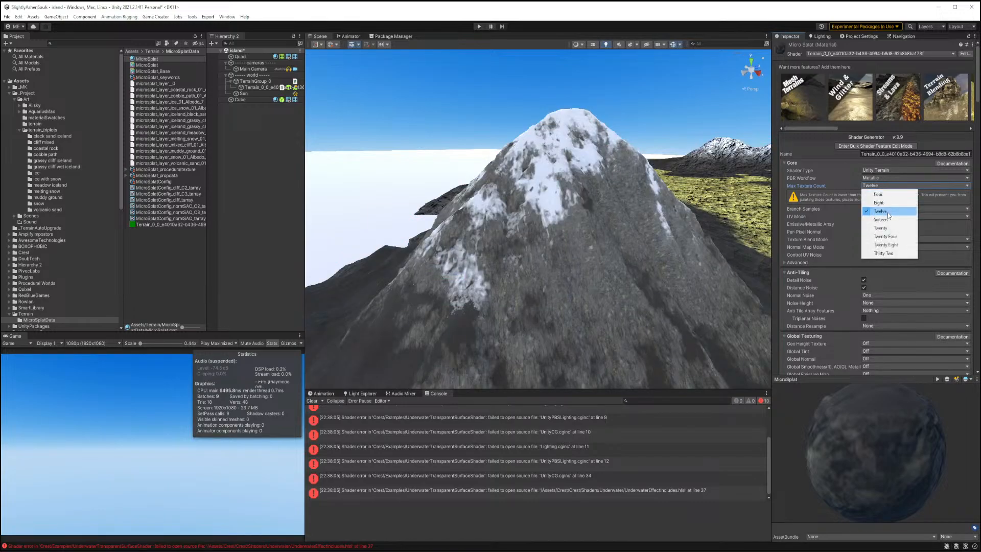
left_click(887, 219)
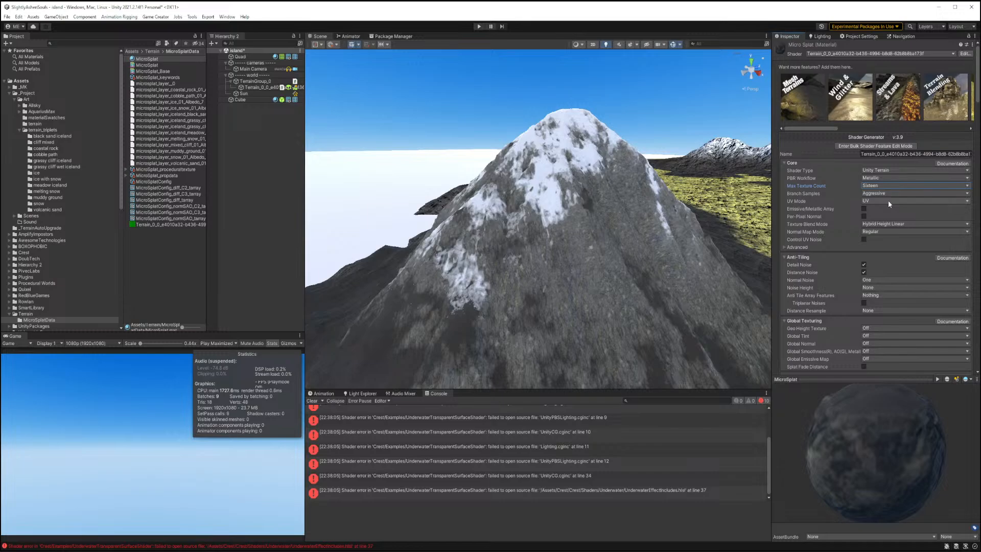
Set the triplanar space to Local, keeping the Height Blended triplanar mode.
left_click(889, 233)
left_click(937, 244)
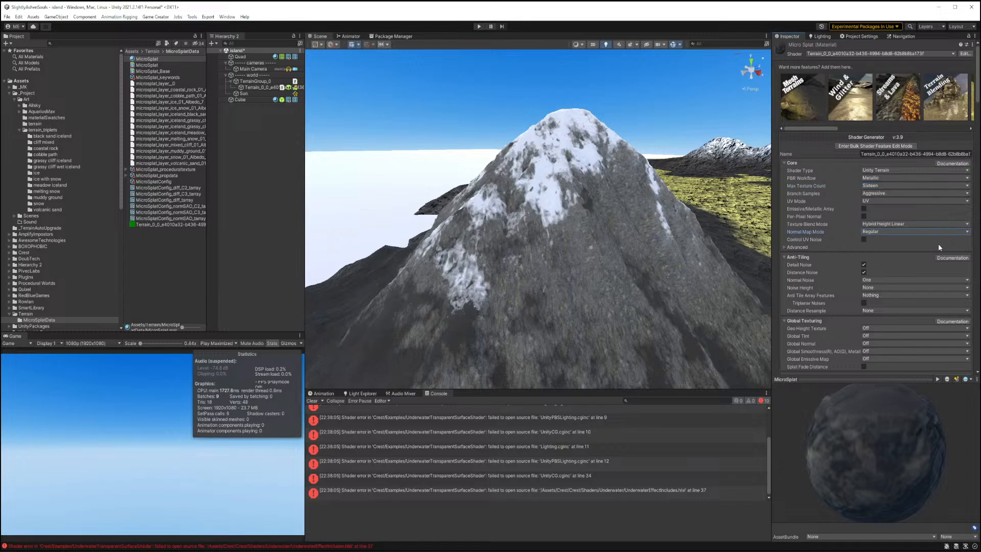
scroll(932, 244, "down", 1)
scroll(931, 244, "down", 5)
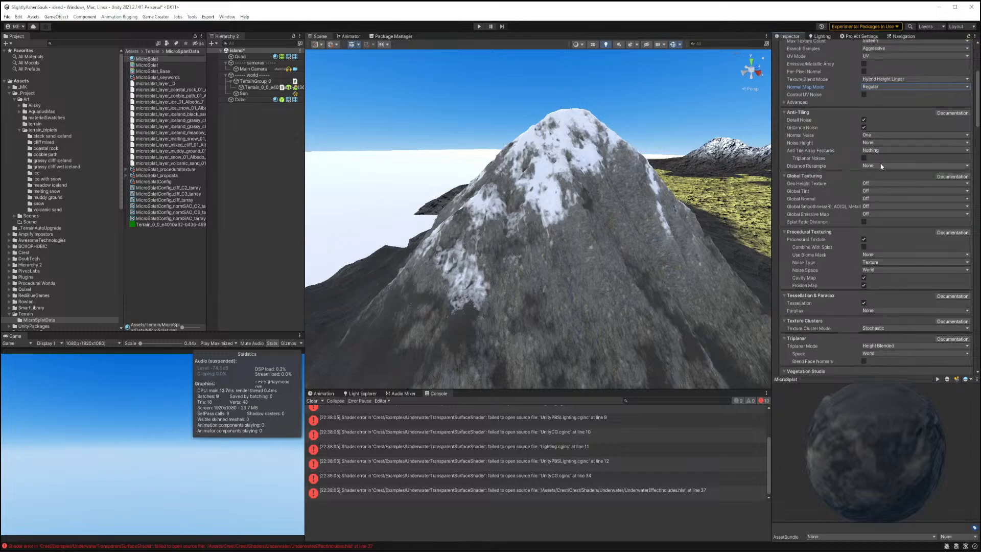
scroll(888, 217, "down", 3)
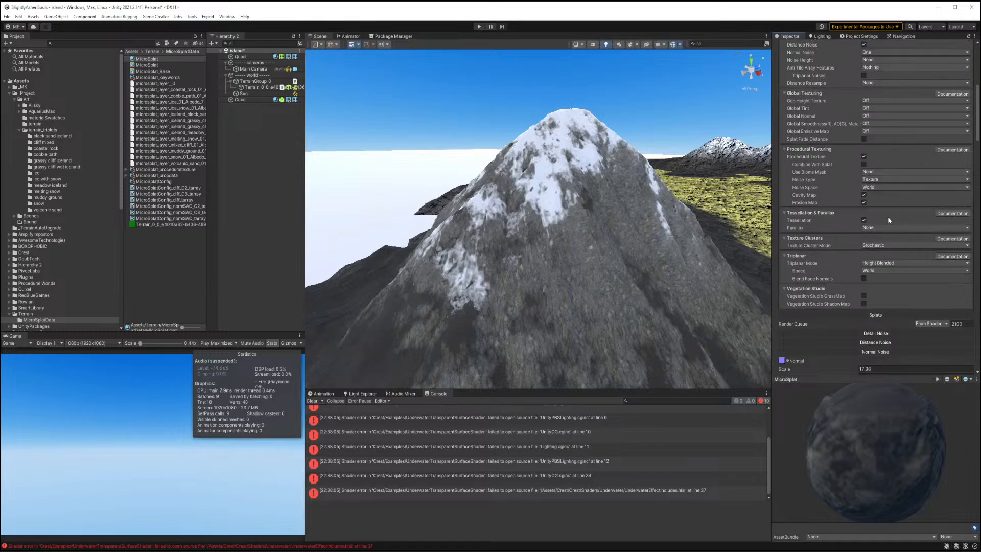
scroll(889, 220, "down", 2)
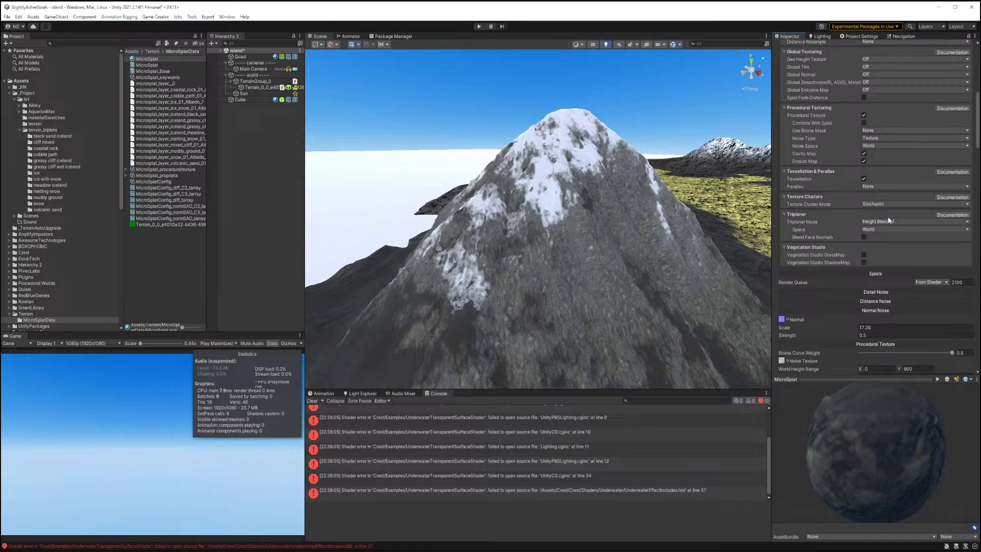
scroll(889, 221, "down", 1)
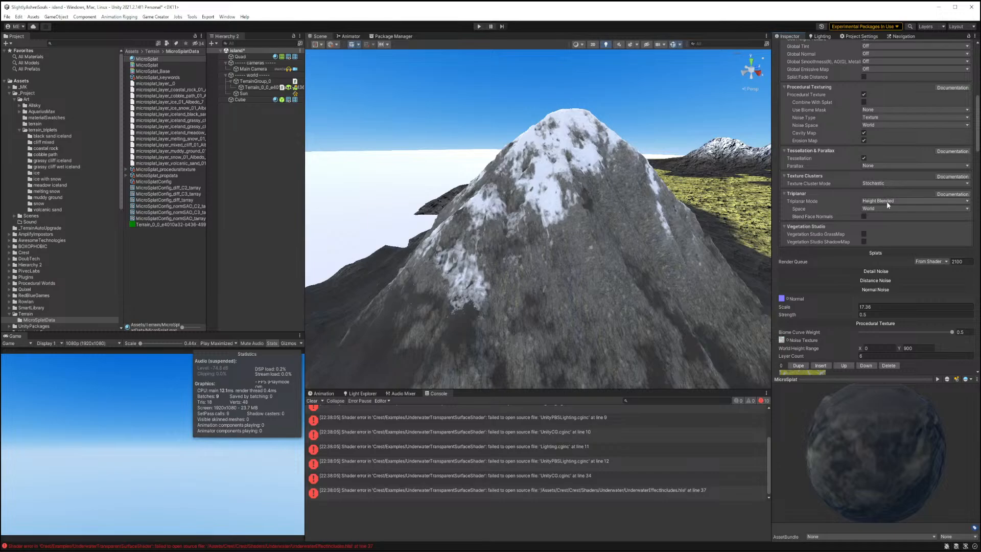
left_click(887, 203)
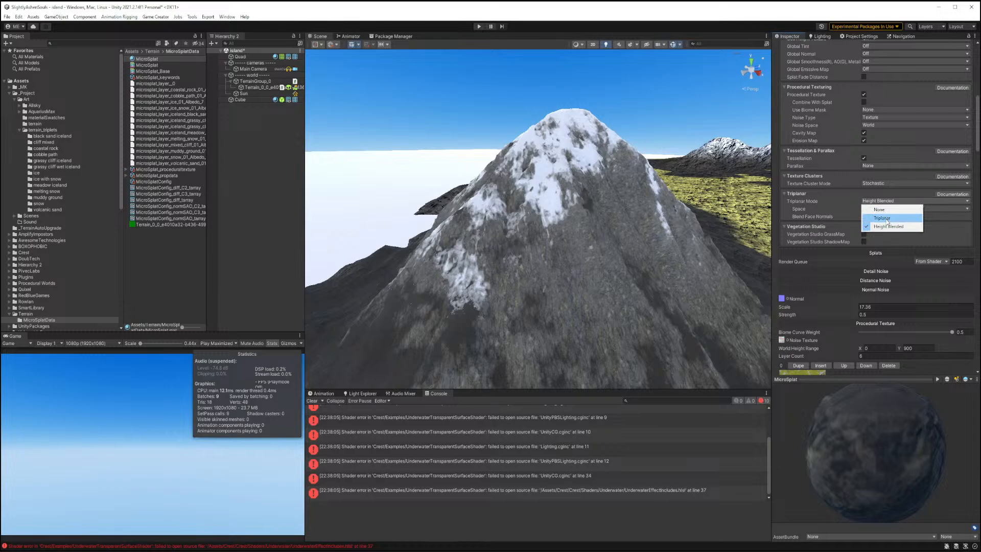
left_click(887, 202)
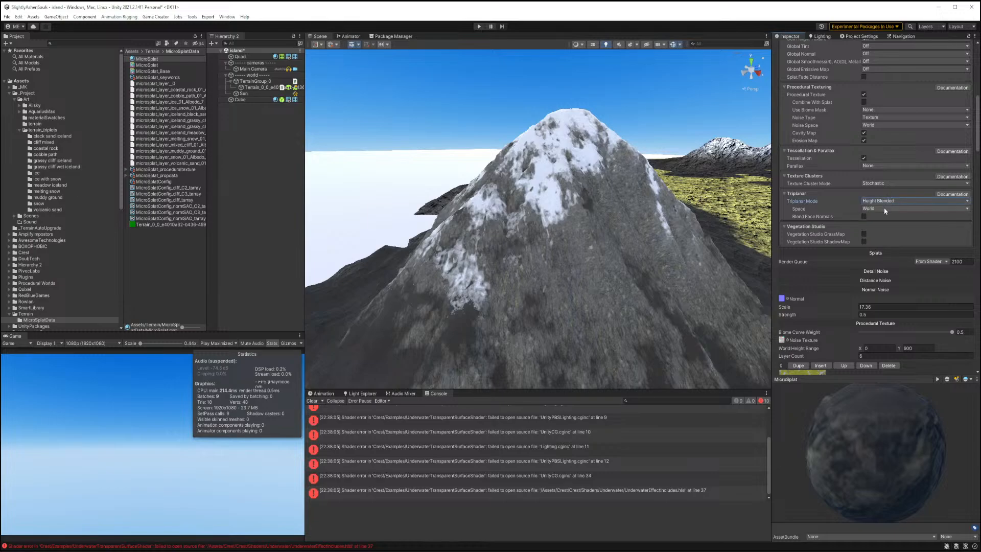
left_click(885, 208)
left_click(881, 223)
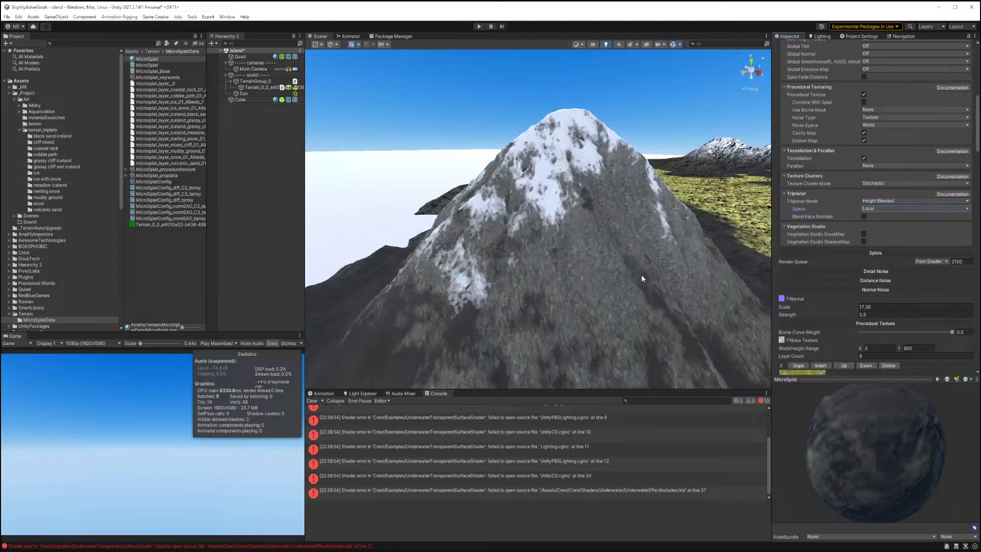
Adjust the snow layer's cavity center to about 0.46 and width about 0.1, and set its weight to 1.
key("w")
right_click_drag(618, 279, 657, 255)
key("s")
scroll(822, 286, "down", 8)
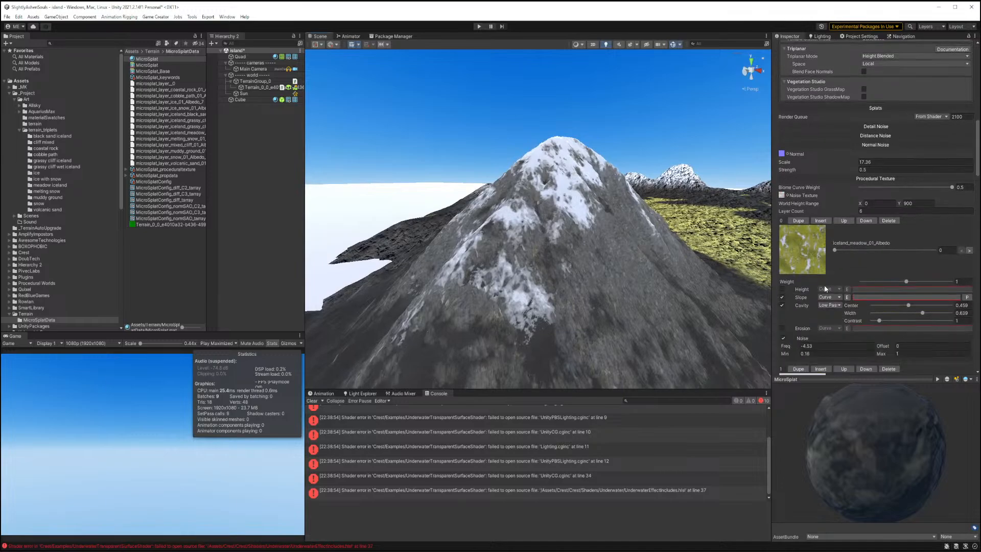
scroll(853, 276, "down", 2)
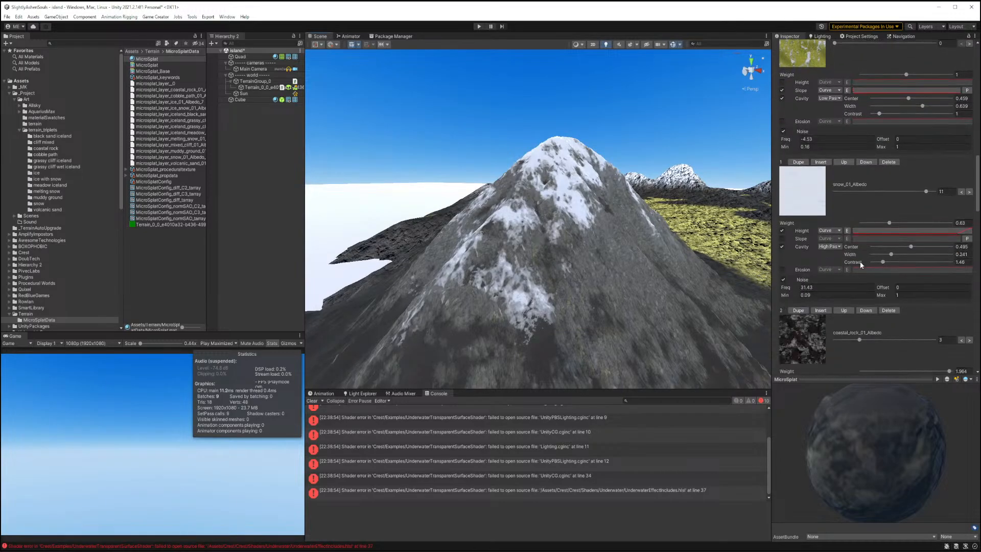
left_click_drag(908, 246, 870, 254)
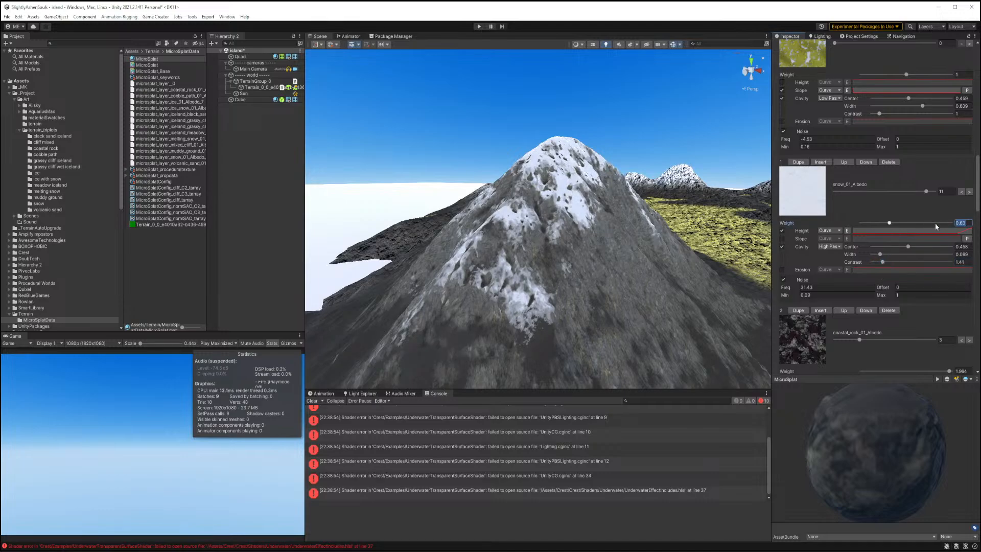
type("1")
Set the snow layer's noise frequency to 5.
right_click_drag(603, 287, 676, 276)
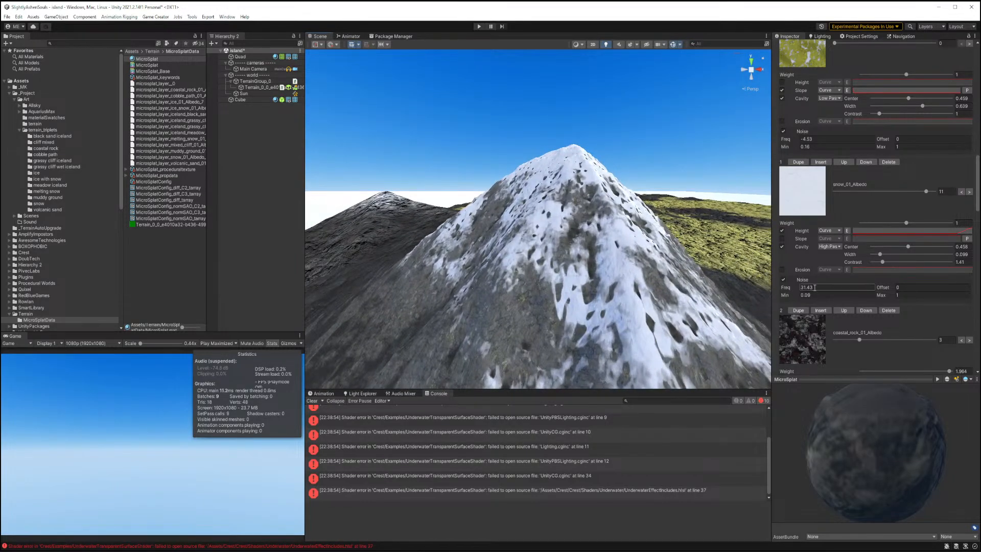
type("5")
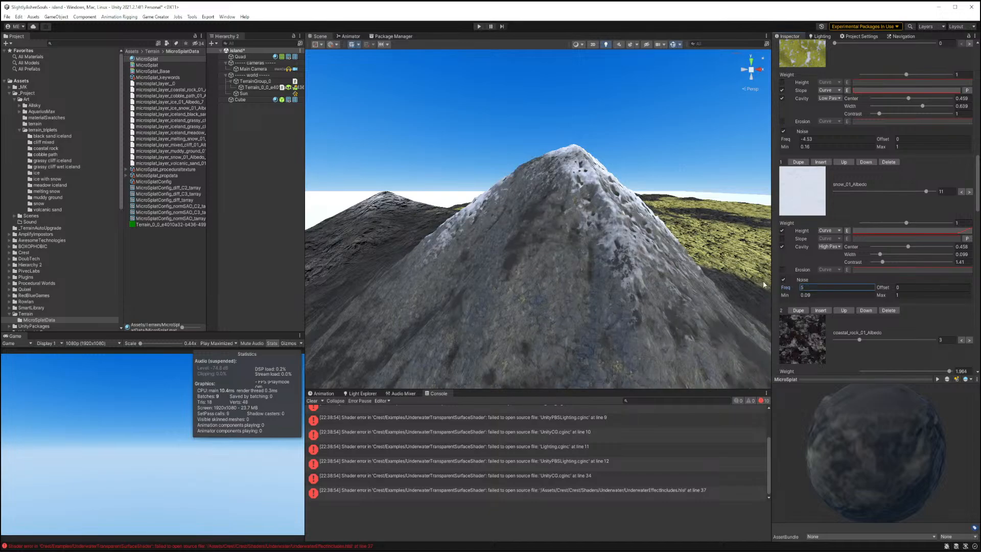
right_click_drag(763, 284, 633, 281)
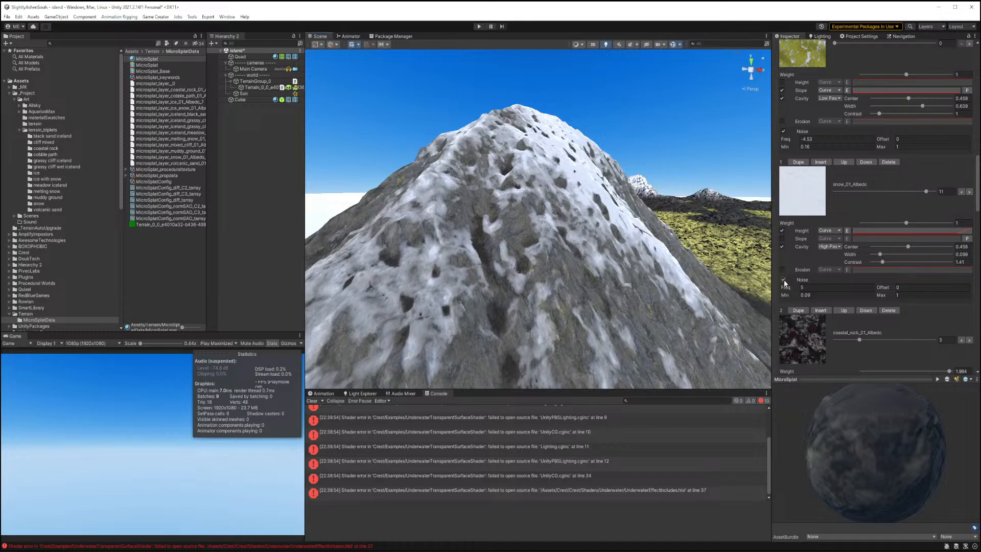
left_click_drag(785, 289, 738, 288)
right_click_drag(554, 286, 582, 296)
key("s")
Set the triplanar mode to None.
scroll(874, 187, "up", 5)
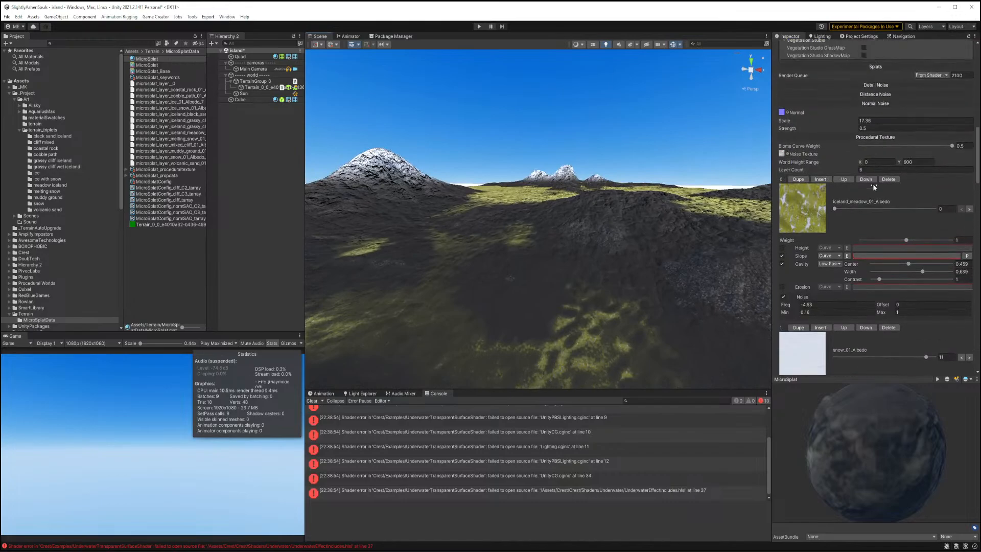
scroll(873, 187, "up", 6)
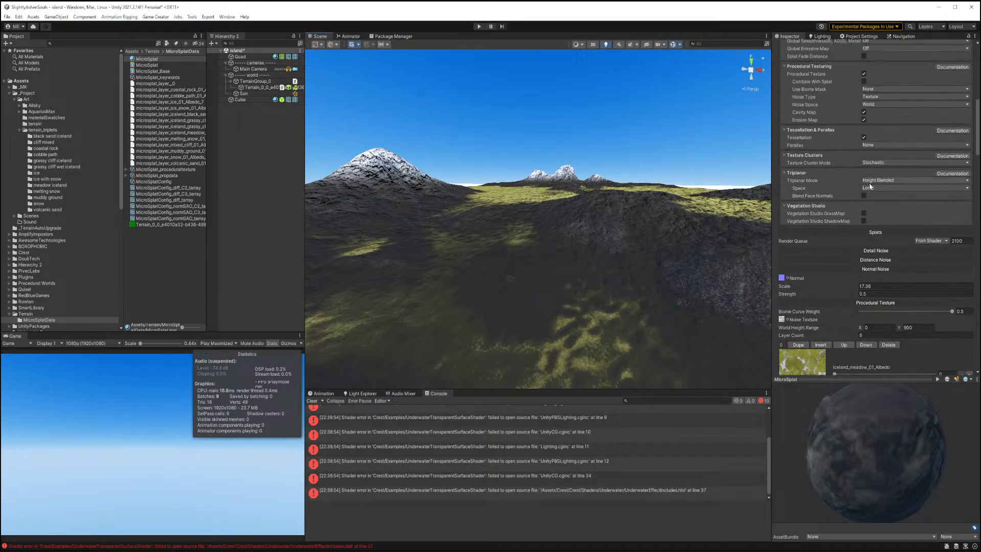
left_click(871, 180)
left_click(871, 187)
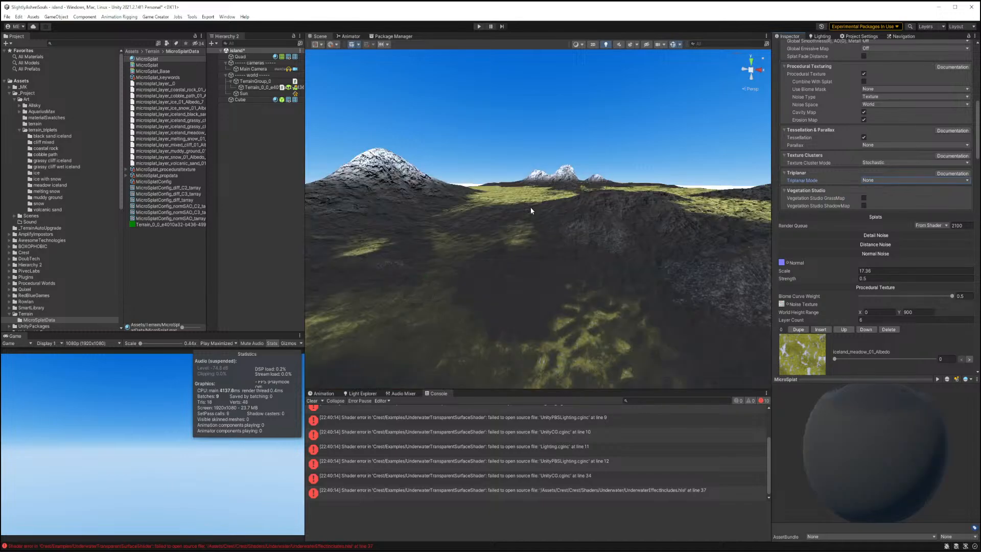
right_click_drag(519, 212, 472, 201)
key("w")
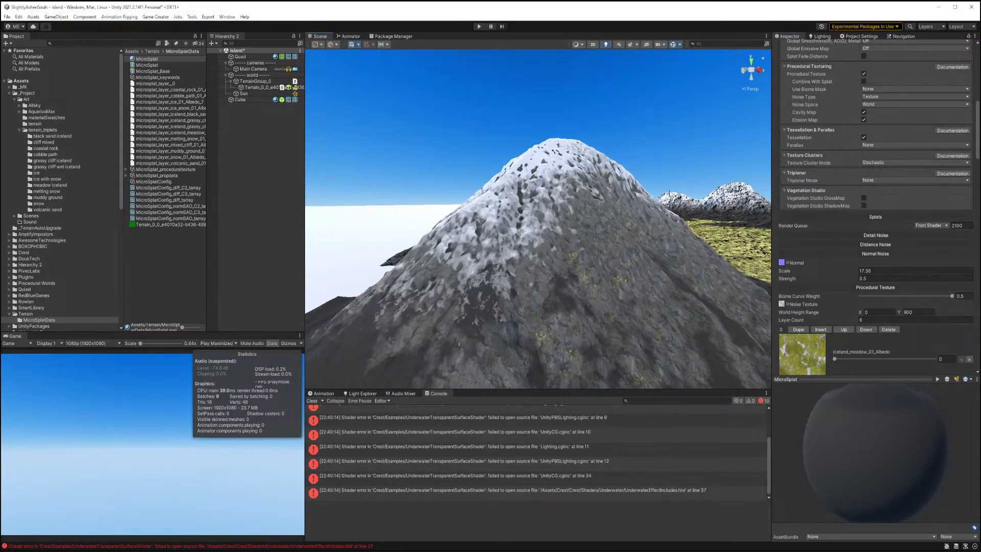
Try the texture cluster mode as None and then as Two Variants.
left_click(866, 162)
left_click(875, 168)
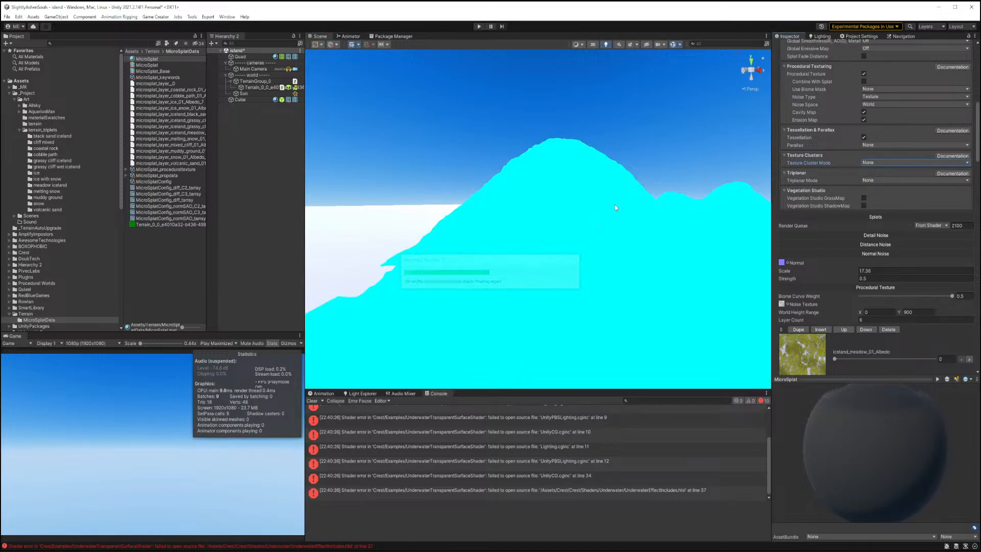
key("w")
right_click_drag(583, 208, 659, 276)
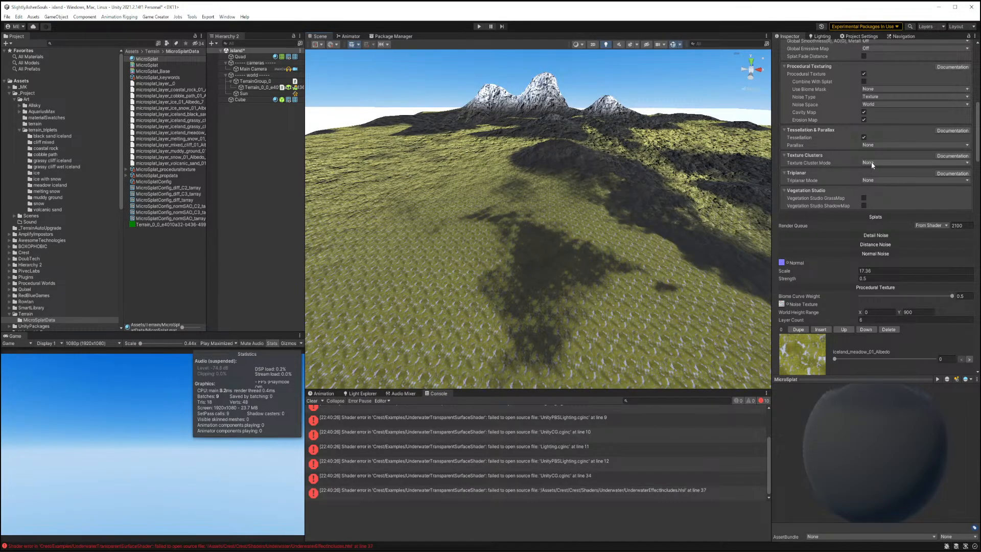
left_click(871, 180)
left_click(875, 179)
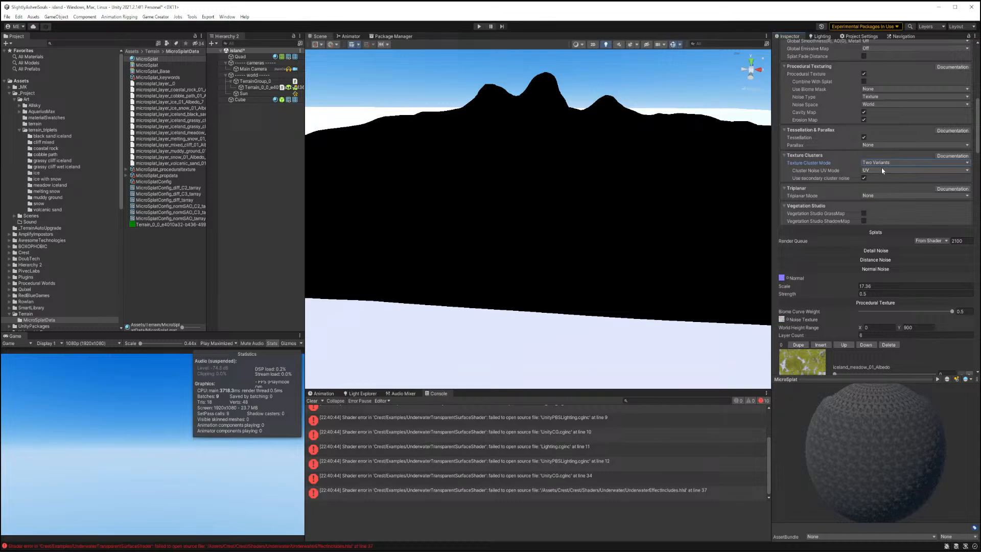
Set the texture cluster mode back to Stochastic.
scroll(871, 115, "up", 10)
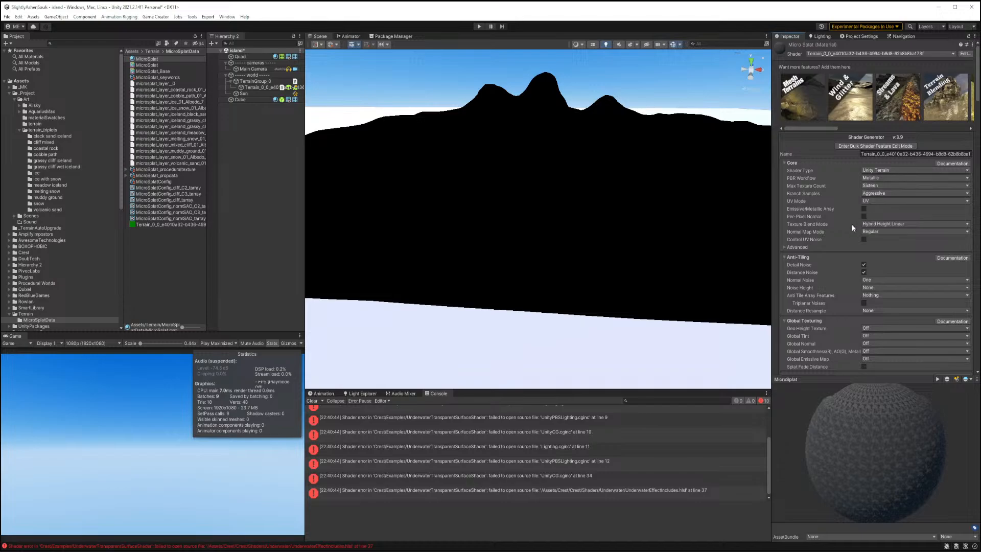
scroll(848, 226, "down", 15)
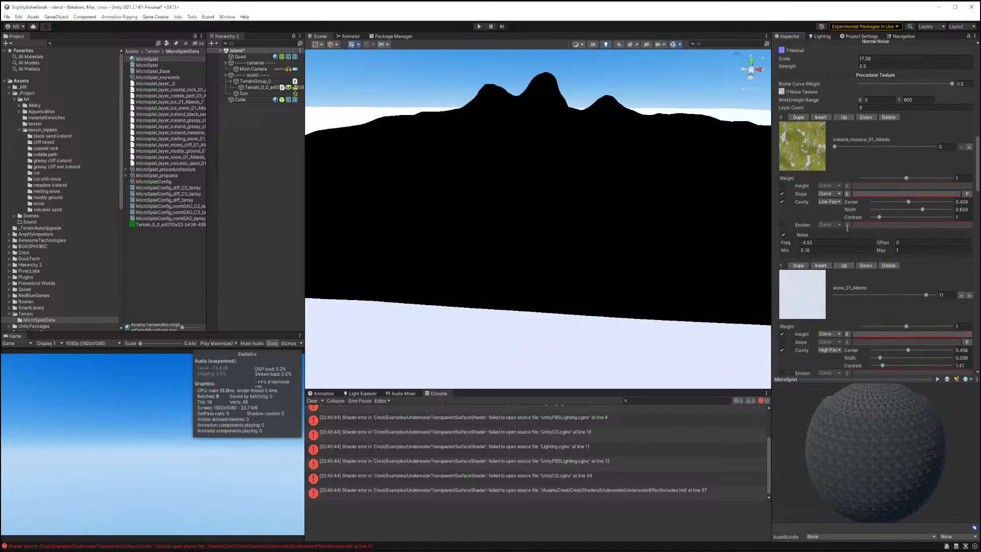
scroll(847, 228, "down", 4)
scroll(847, 228, "up", 14)
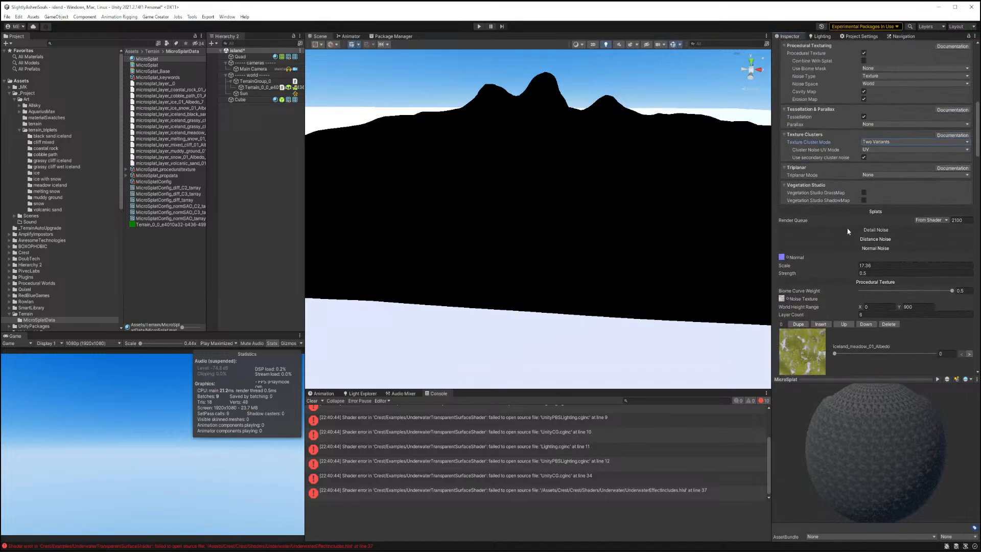
scroll(847, 229, "up", 2)
left_click(869, 257)
left_click(872, 259)
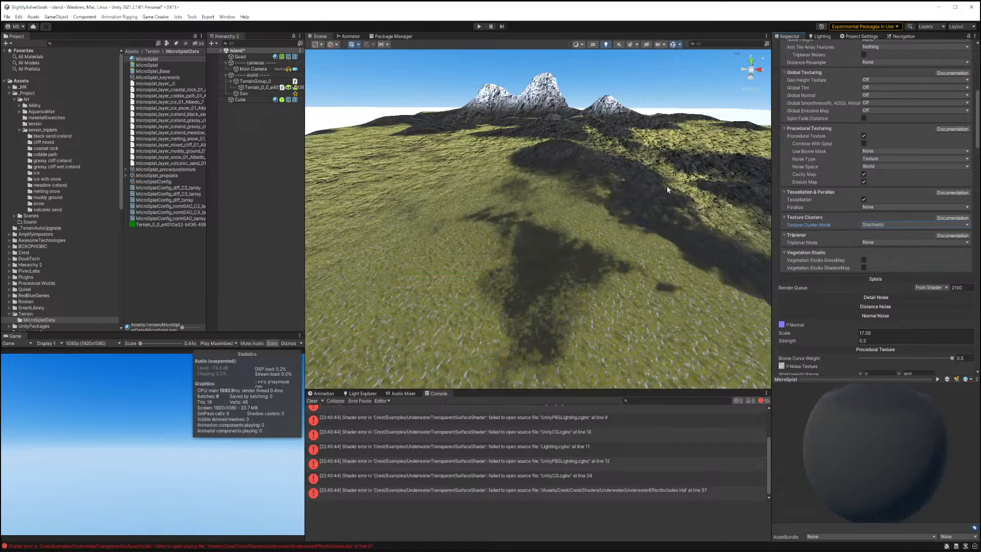
Fly across the scene view to inspect the meadow terrain's texturing.
right_click_drag(581, 219, 291, 227)
right_click_drag(111, 179, 56, 170)
right_click_drag(551, 306, 505, 287)
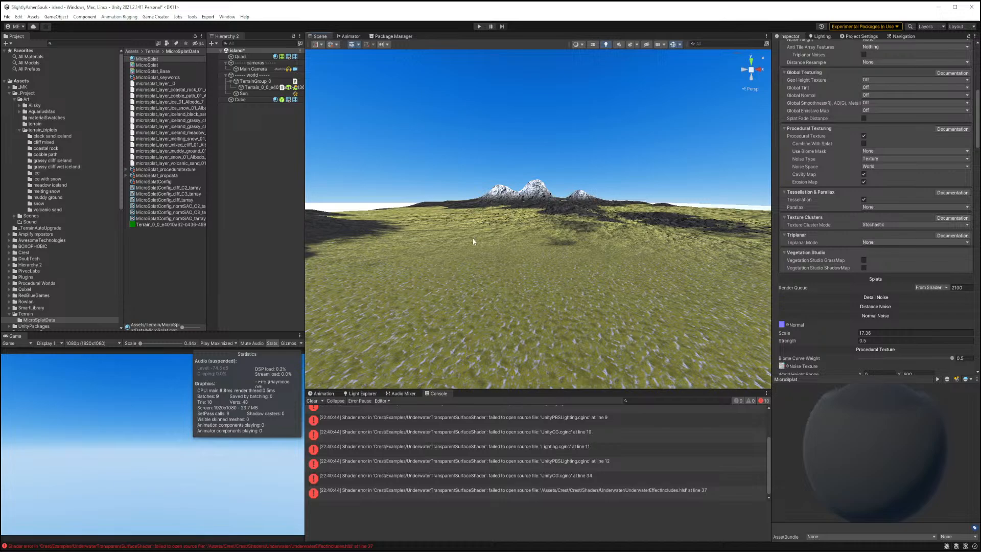
right_click_drag(473, 239, 620, 256)
right_click_drag(439, 289, 486, 298)
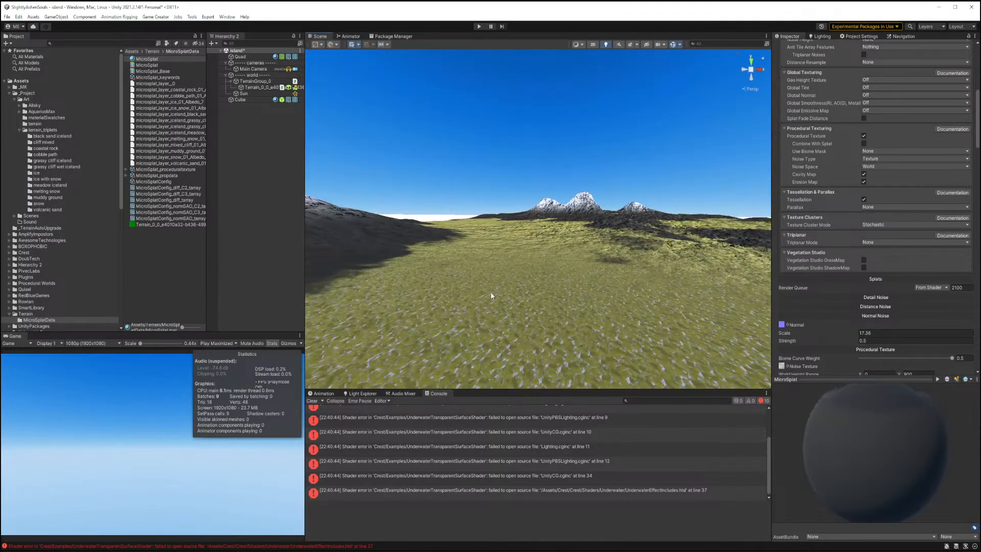